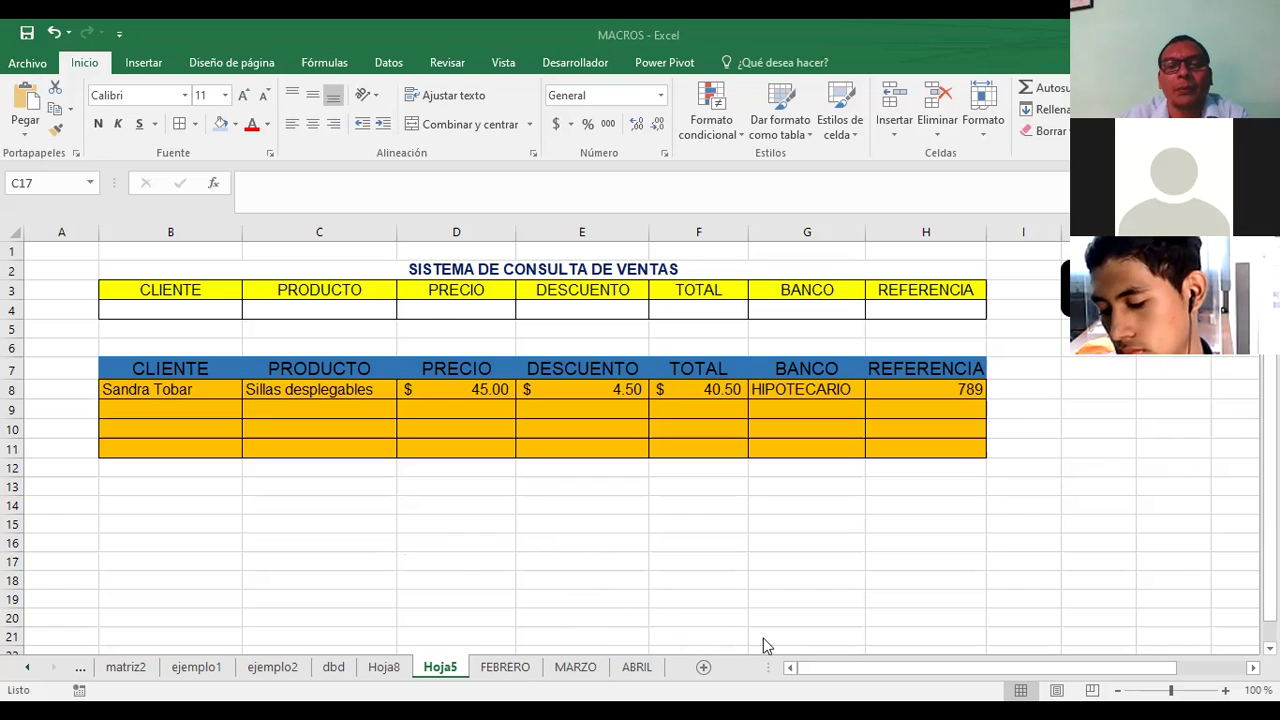
Step: Insert a new blank worksheet into the MACROS workbook
click(708, 675)
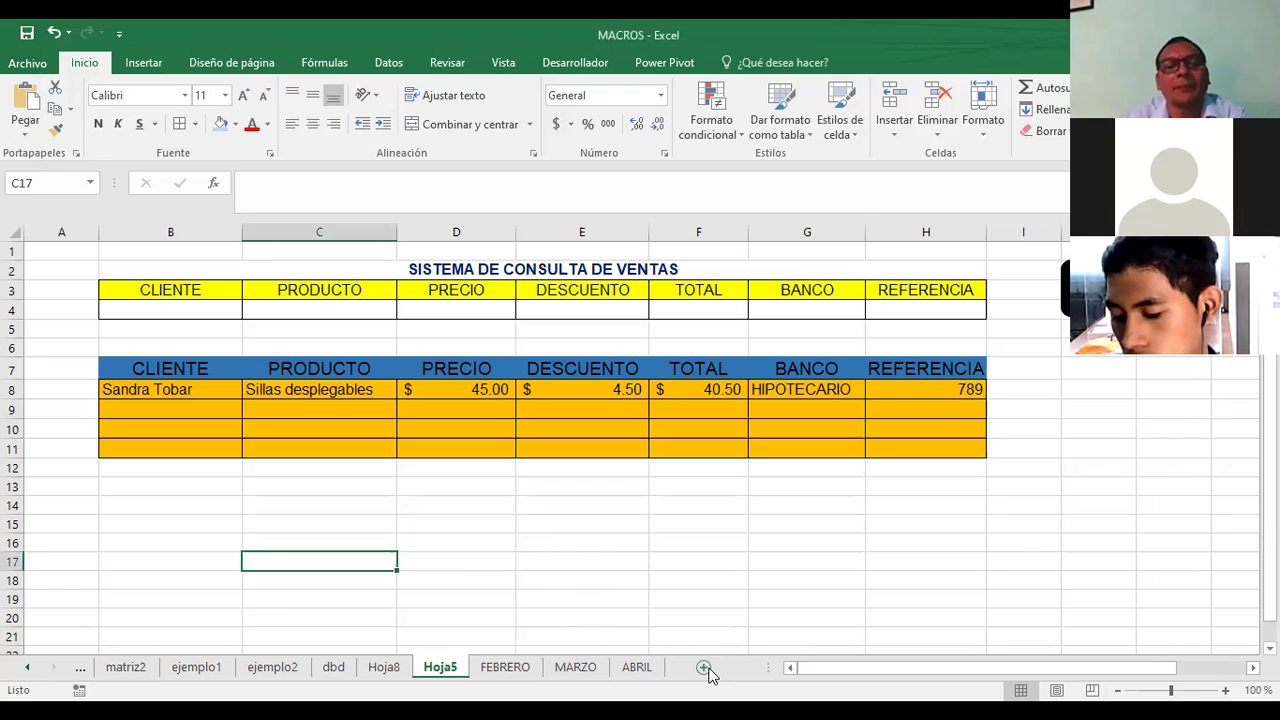
click(705, 670)
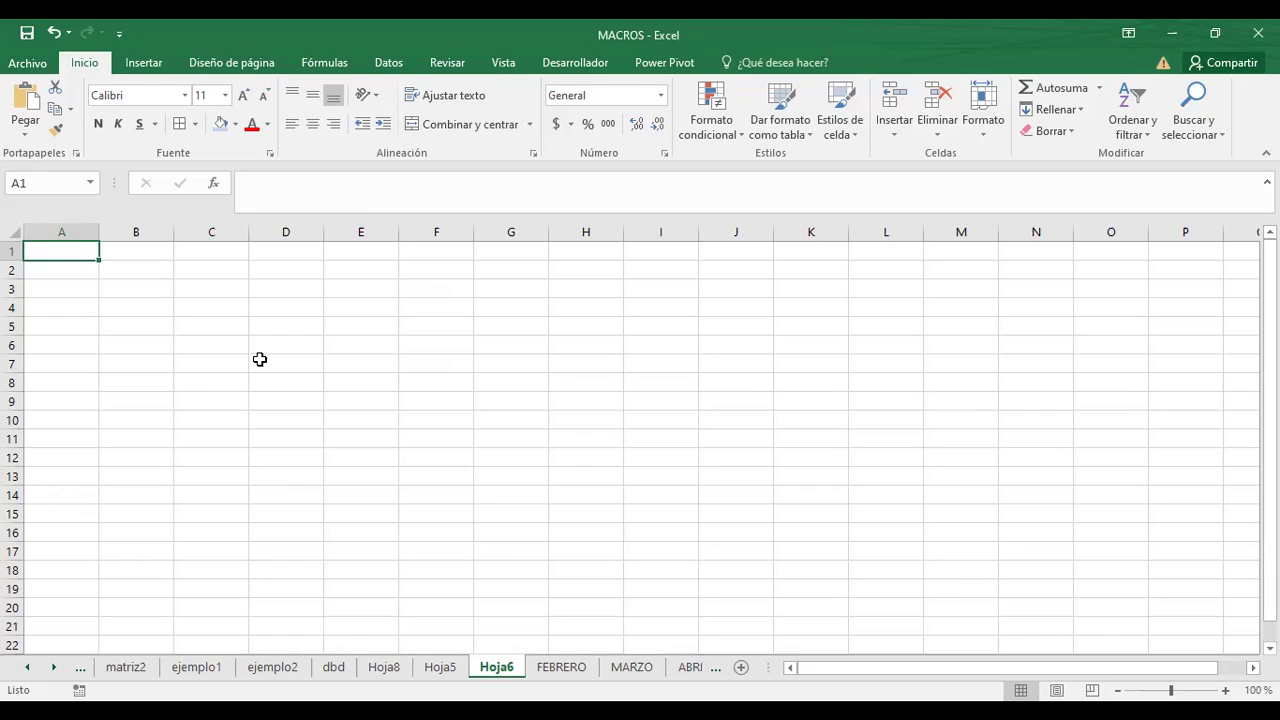
click(28, 62)
key(Escape)
drag(62, 254, 1005, 642)
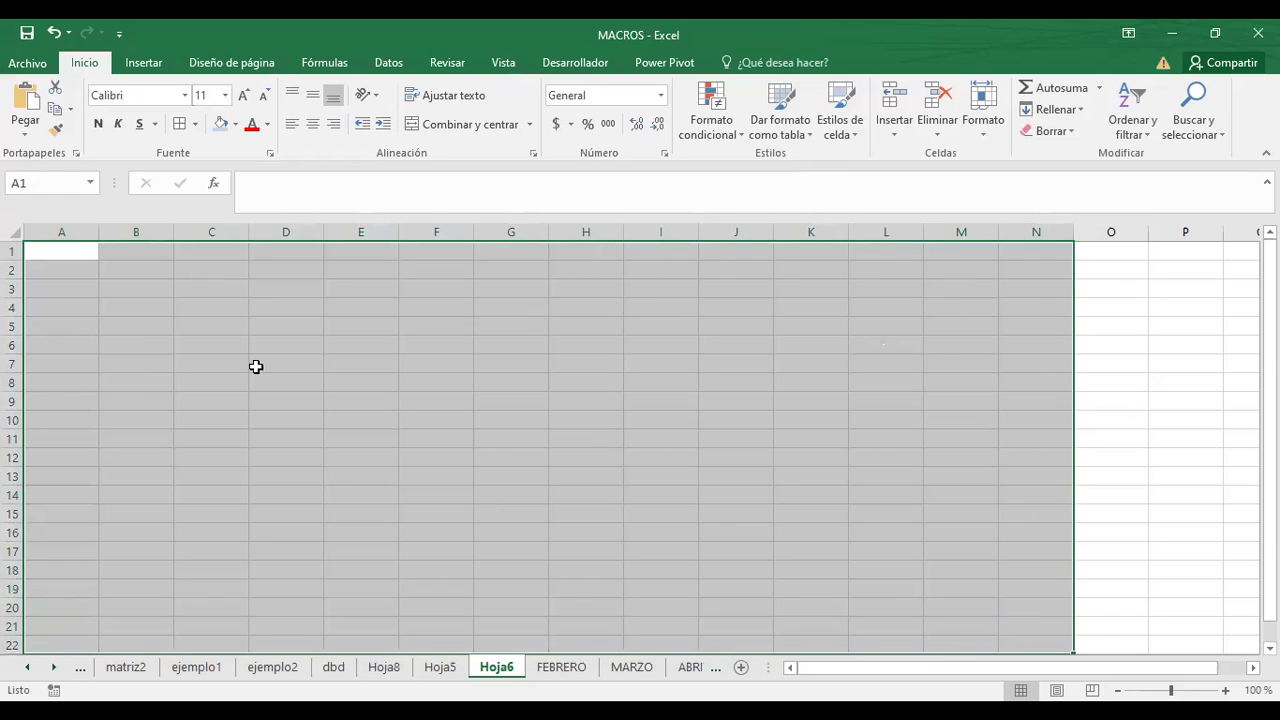
click(67, 256)
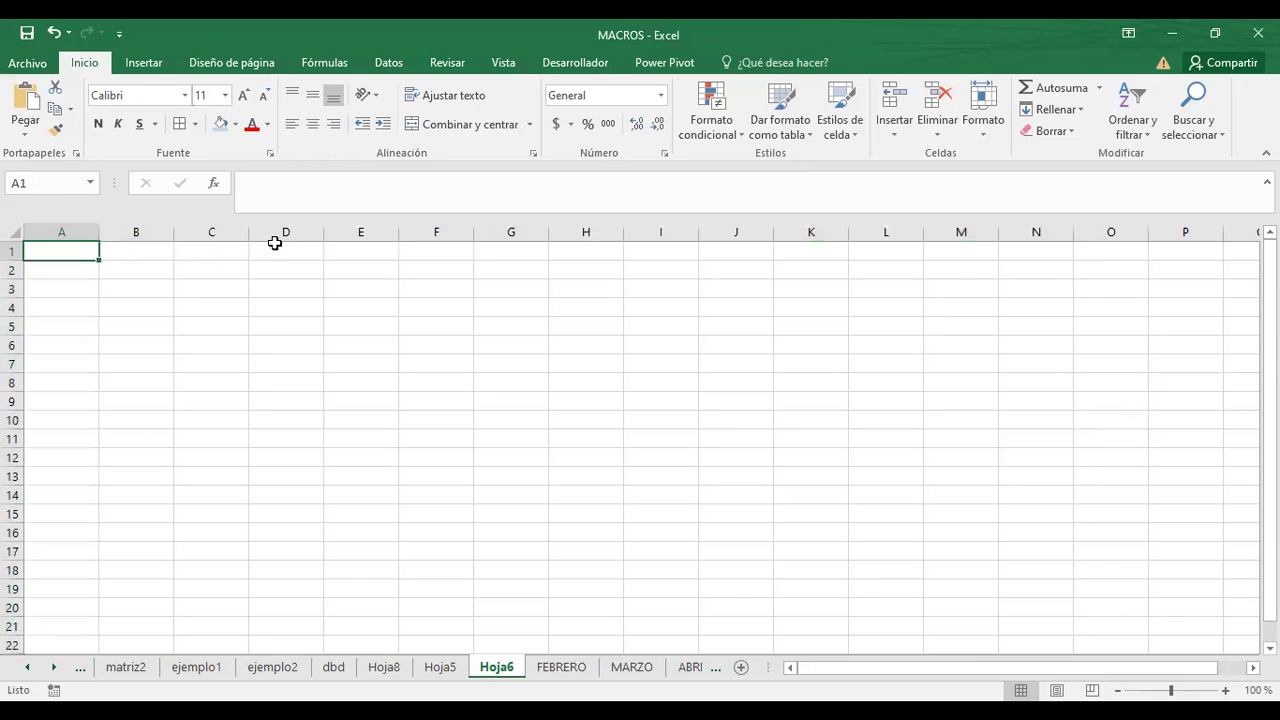
Step: Check the current column width of columns A and B, cancelling without changing anything
click(88, 231)
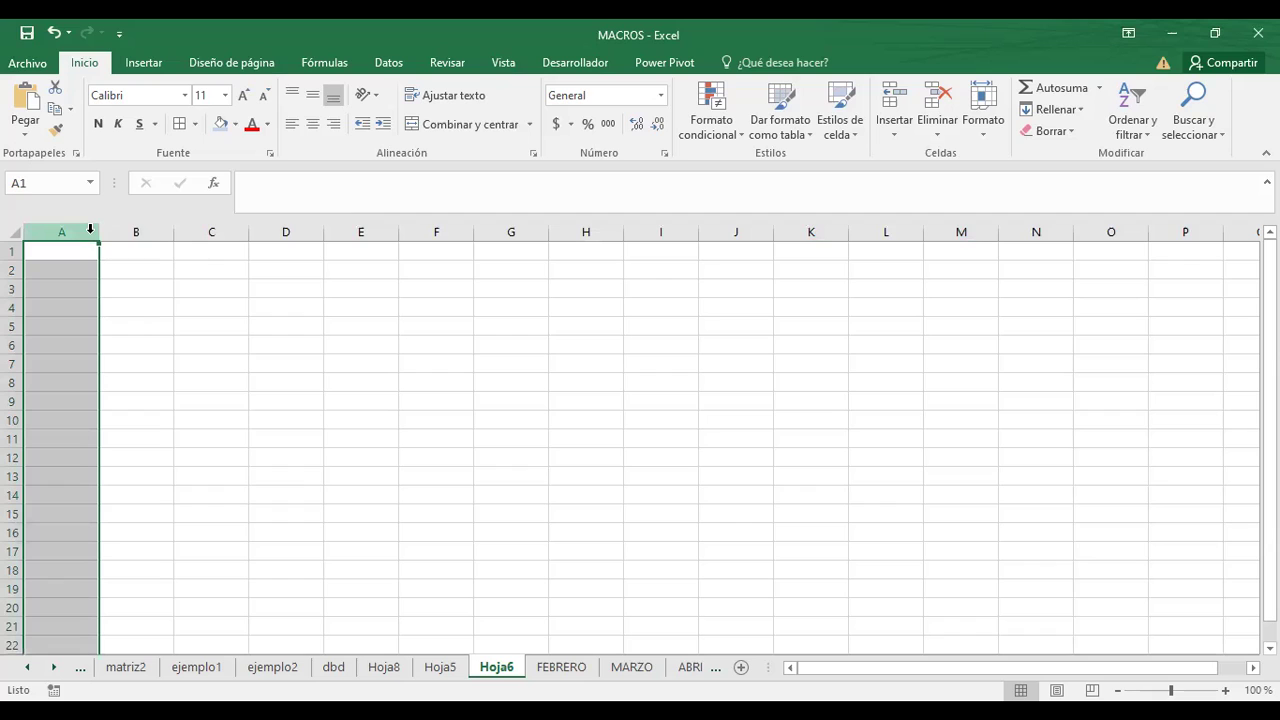
right_click(94, 237)
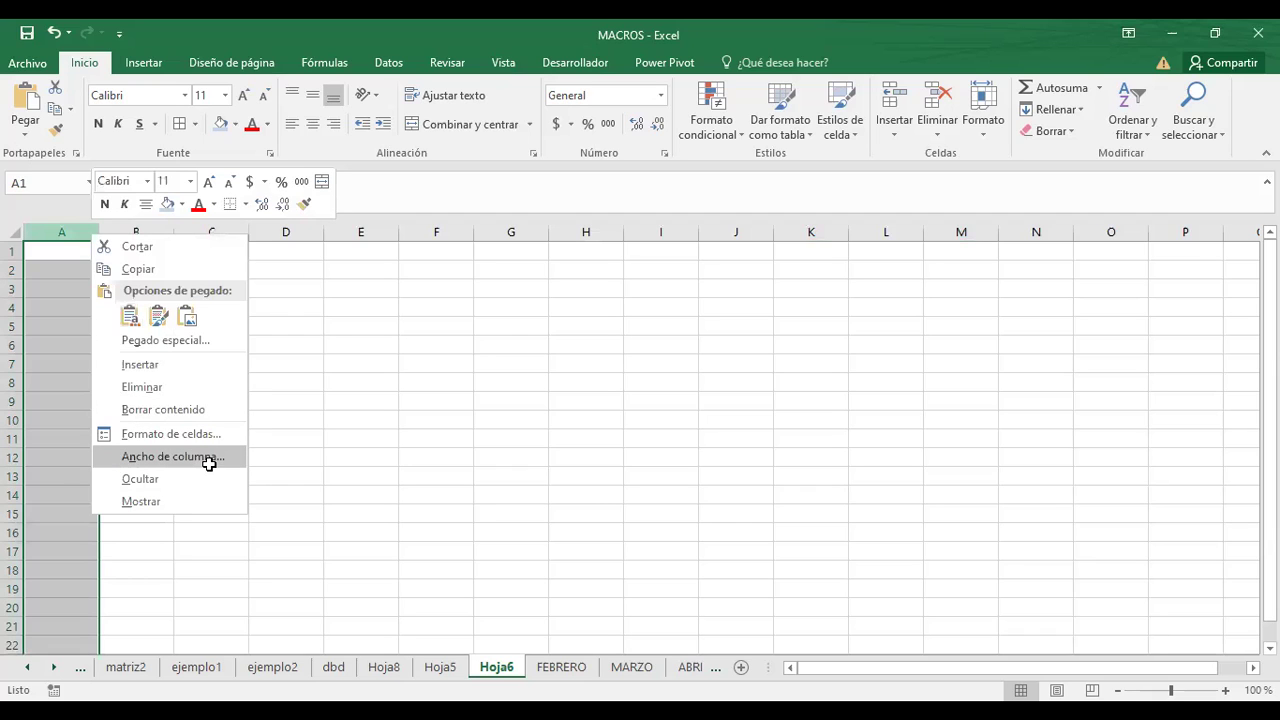
click(208, 462)
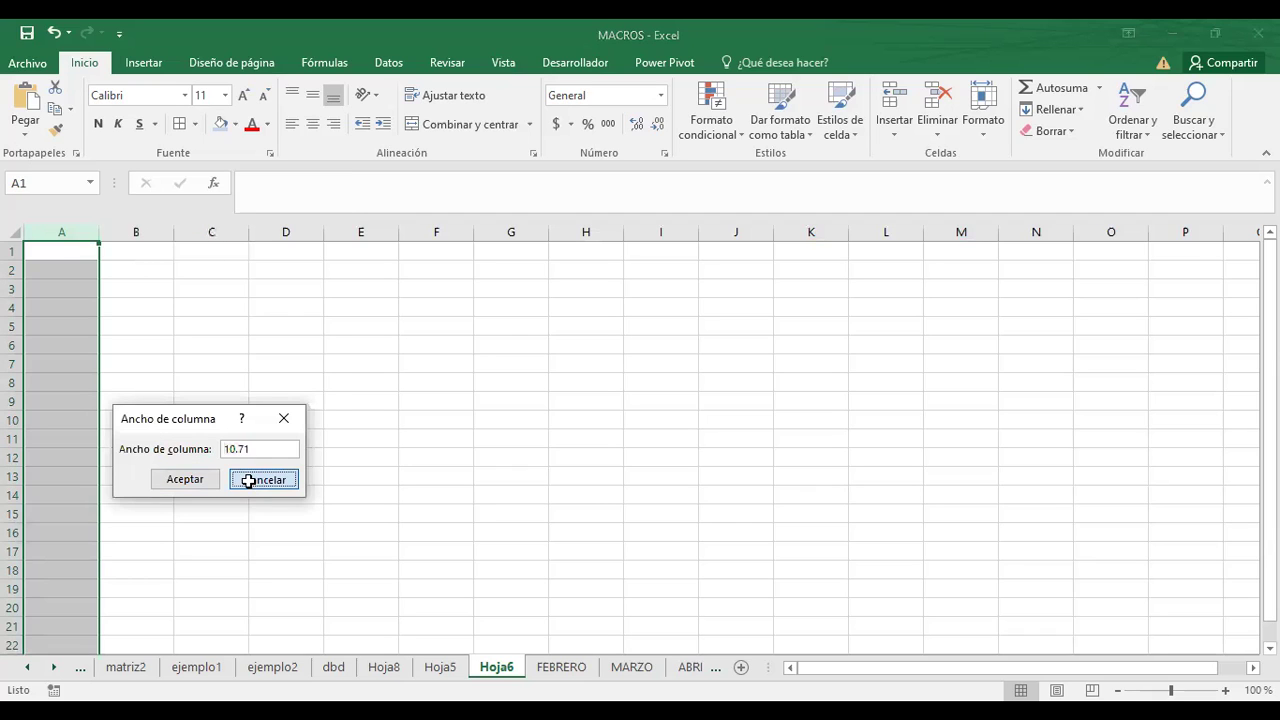
click(248, 481)
click(127, 233)
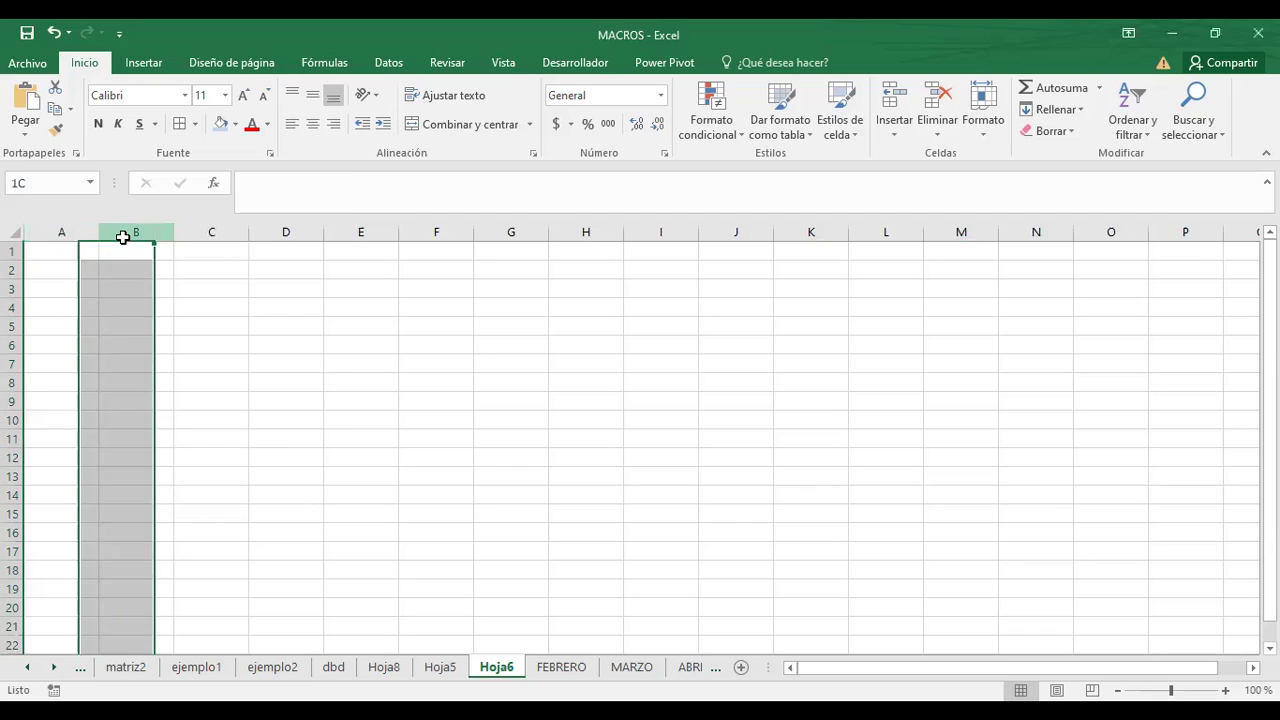
right_click(191, 458)
click(191, 458)
click(253, 464)
Step: Check the current height of row 1, cancelling without changing it
click(14, 251)
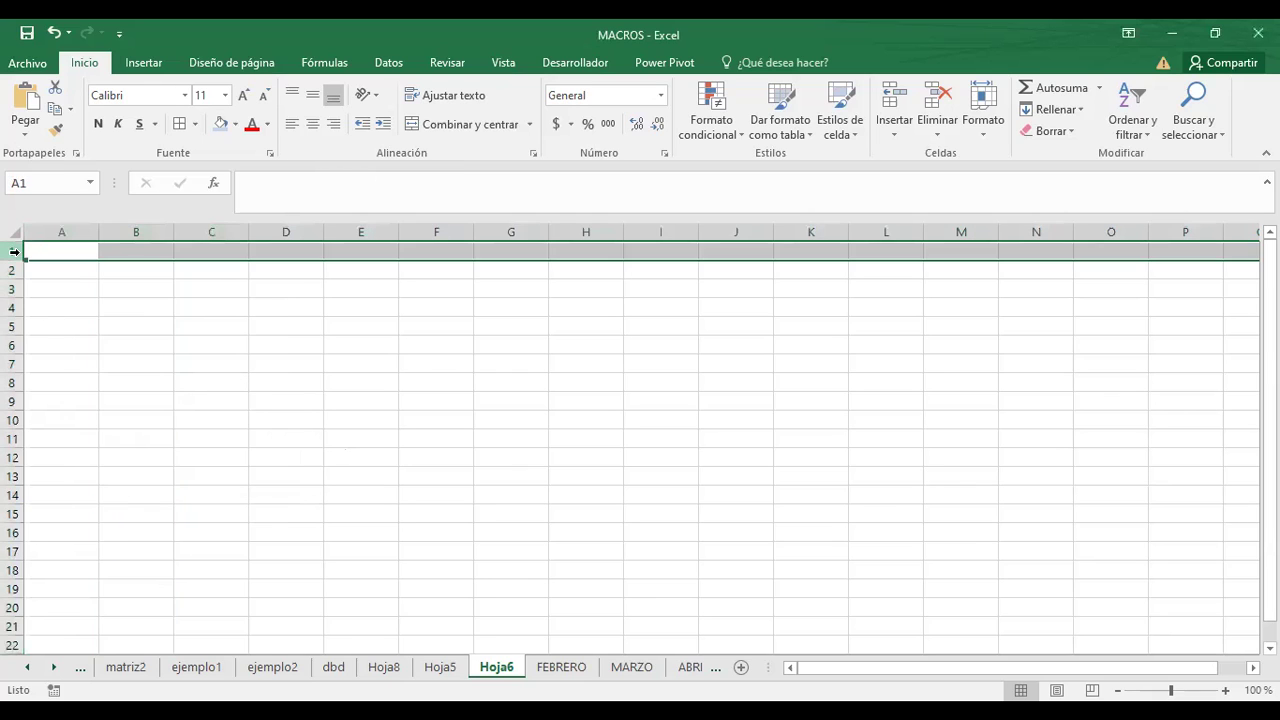
right_click(14, 251)
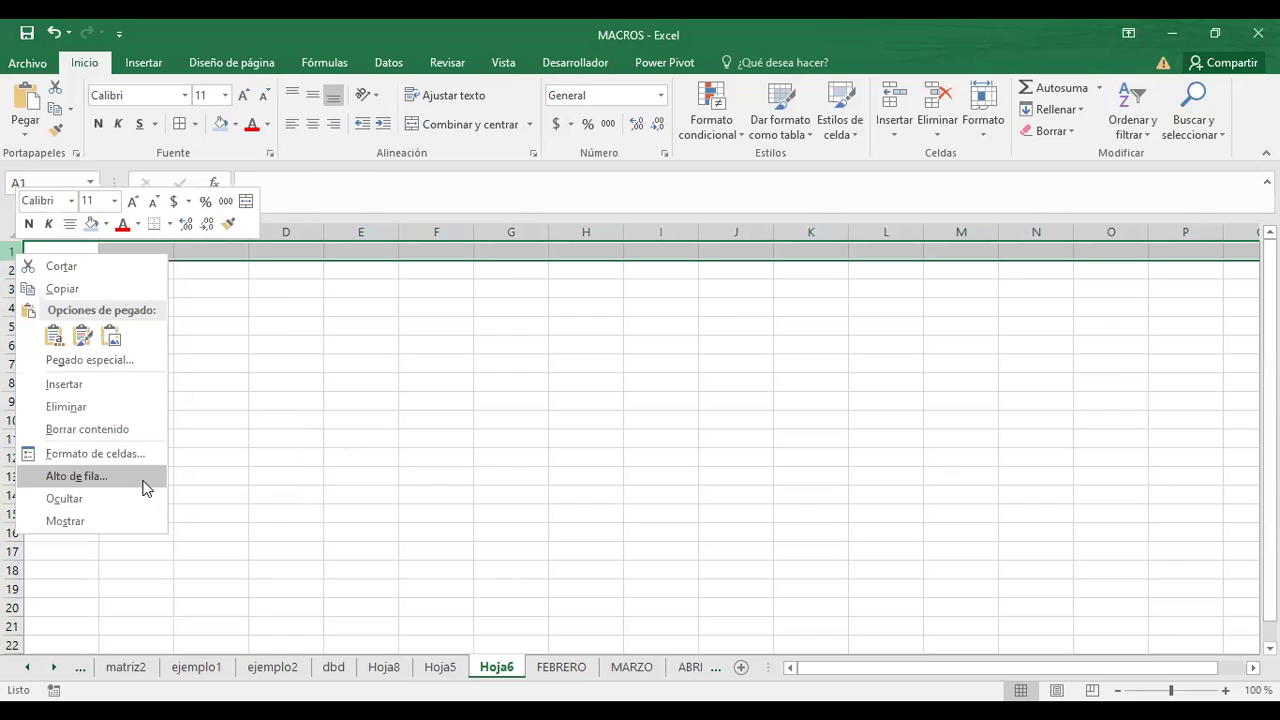
click(144, 487)
click(174, 494)
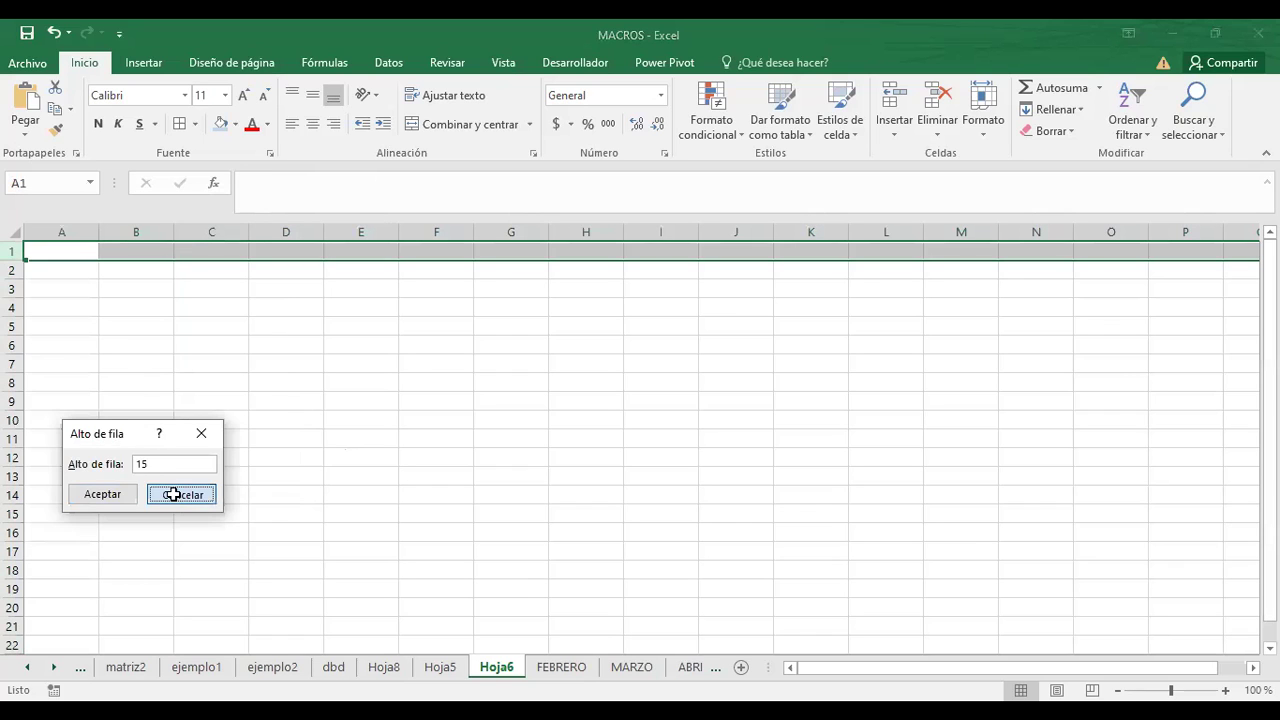
click(138, 385)
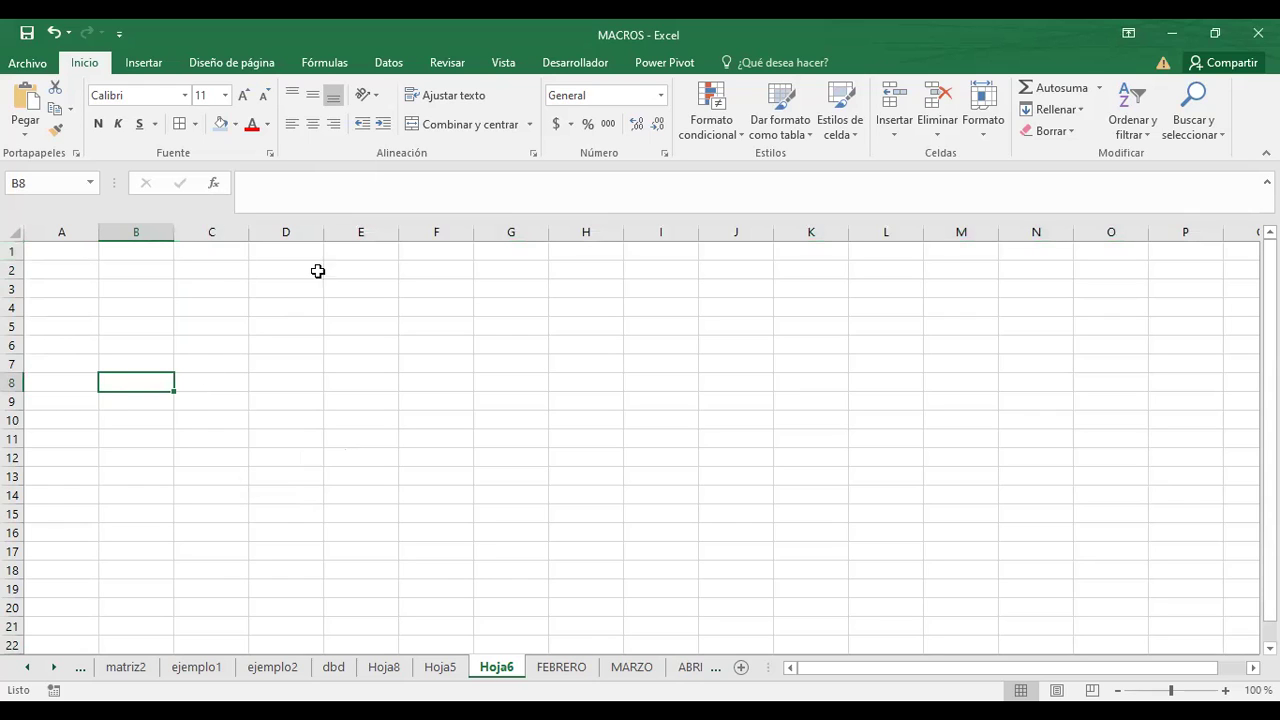
click(140, 63)
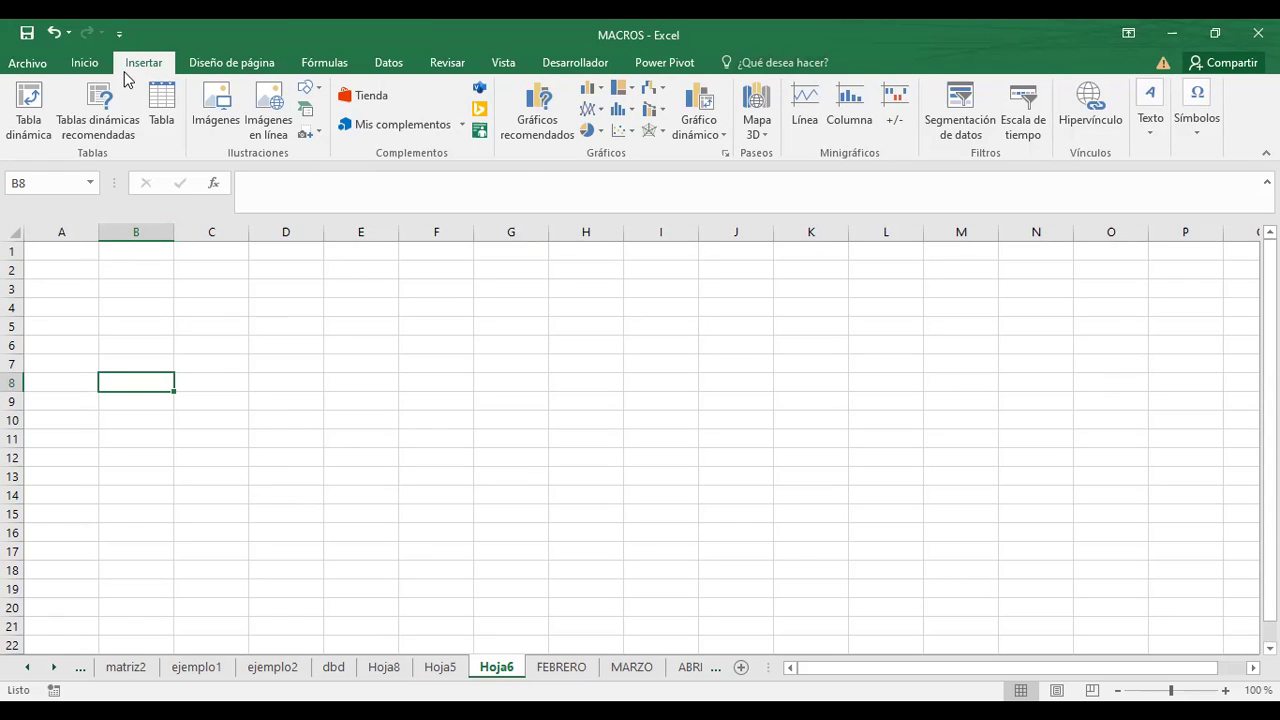
click(85, 63)
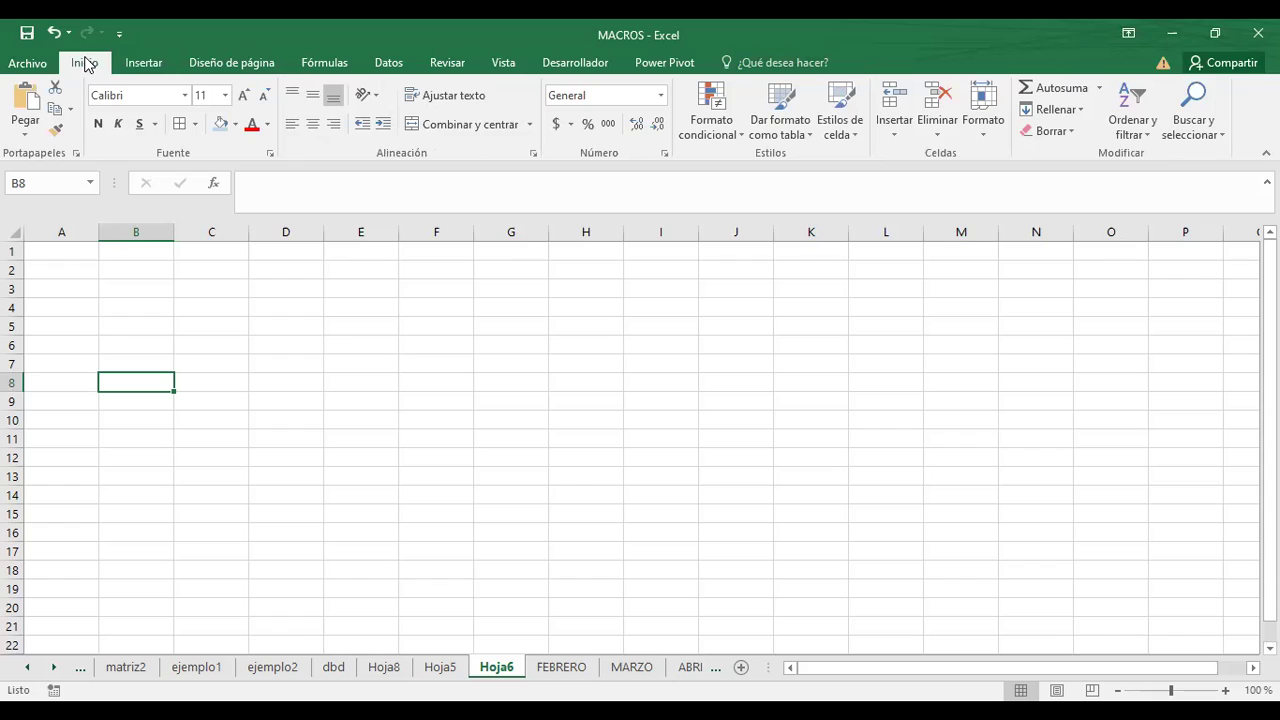
click(128, 272)
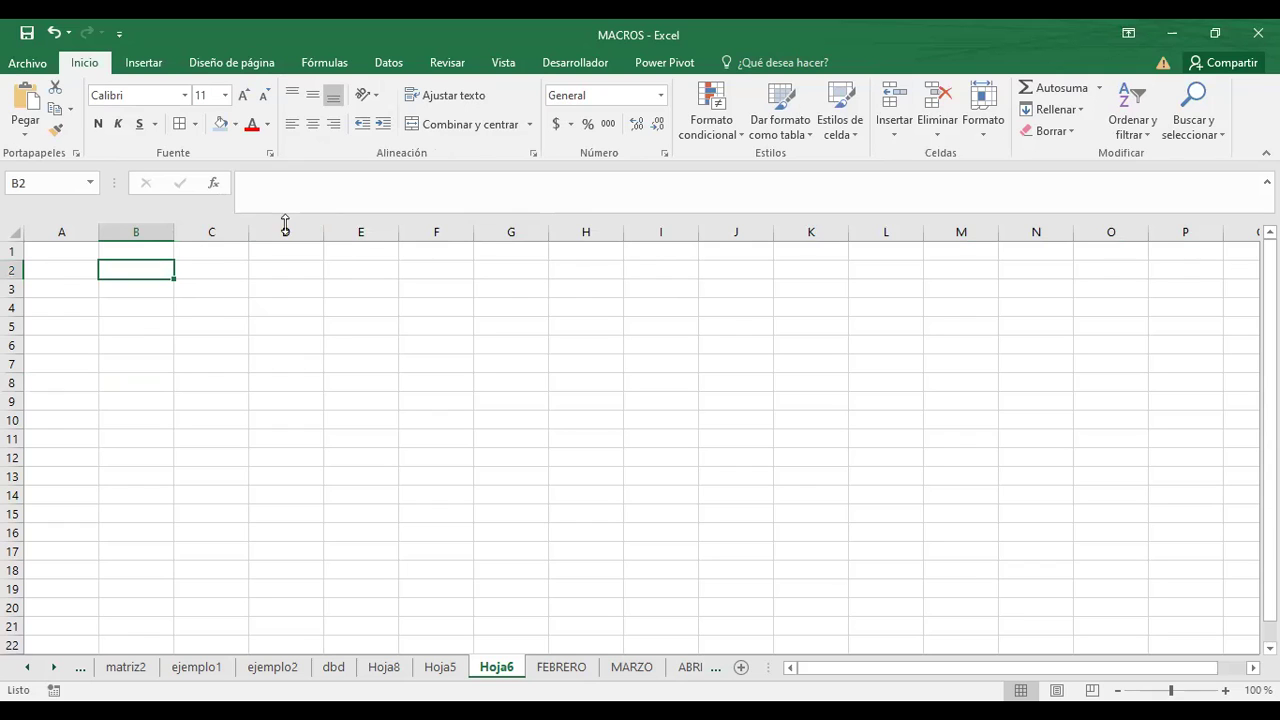
Step: Look over the list of existing macros in all open workbooks and close it
click(510, 63)
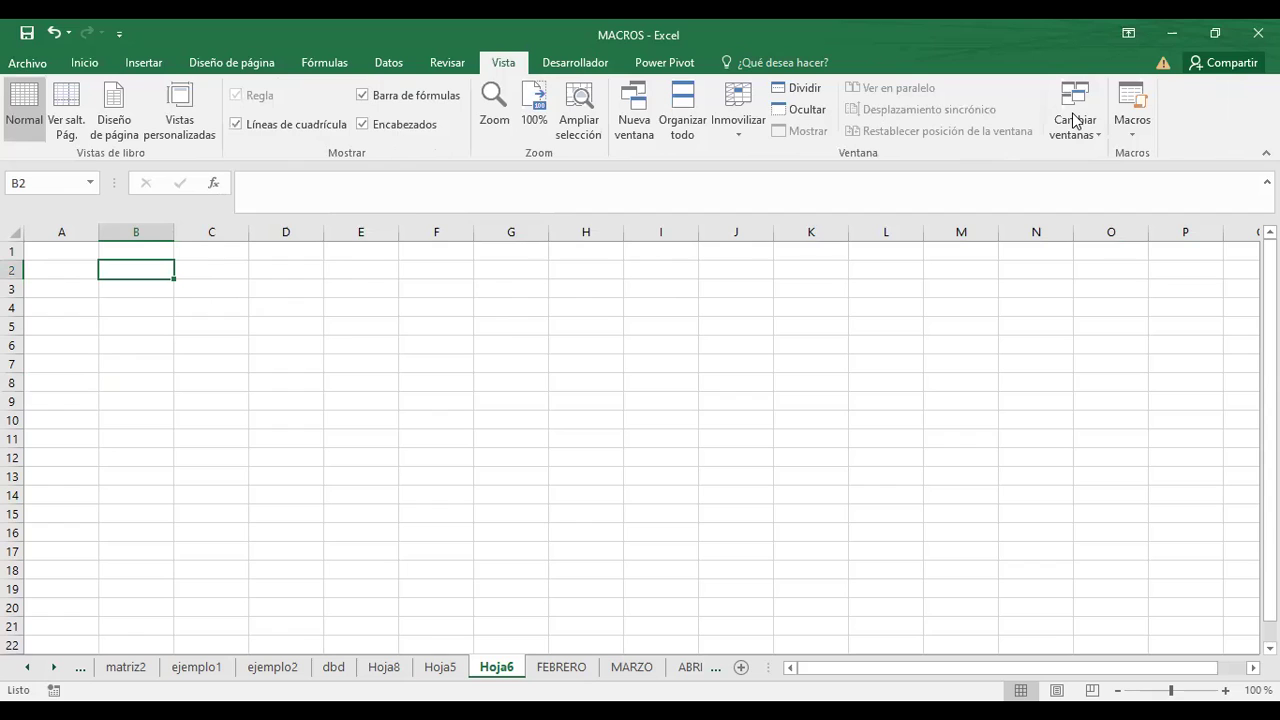
click(550, 66)
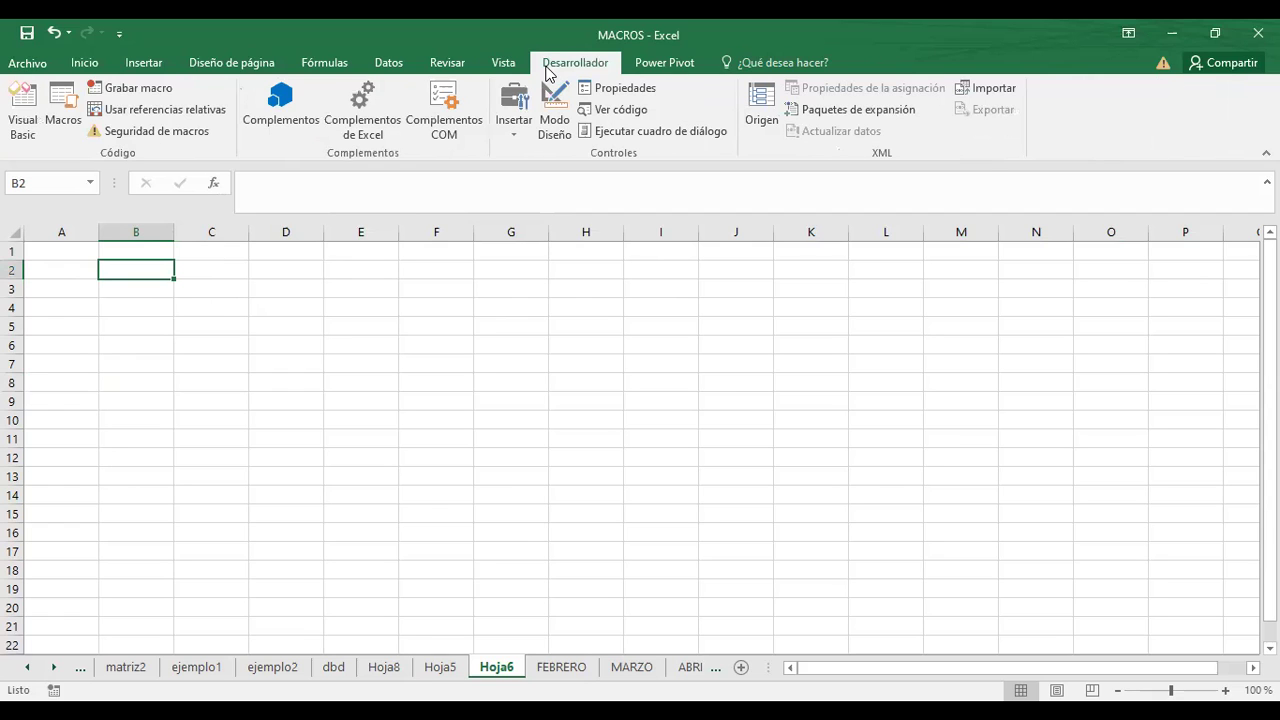
click(58, 112)
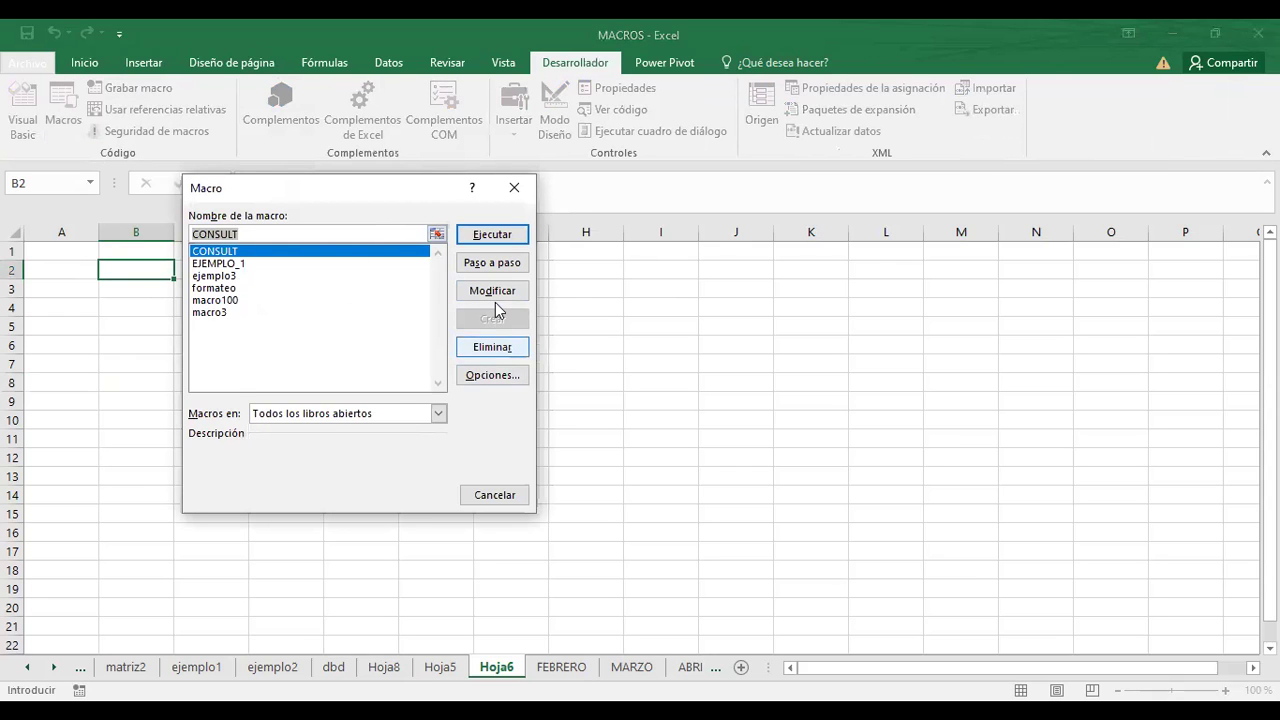
click(506, 498)
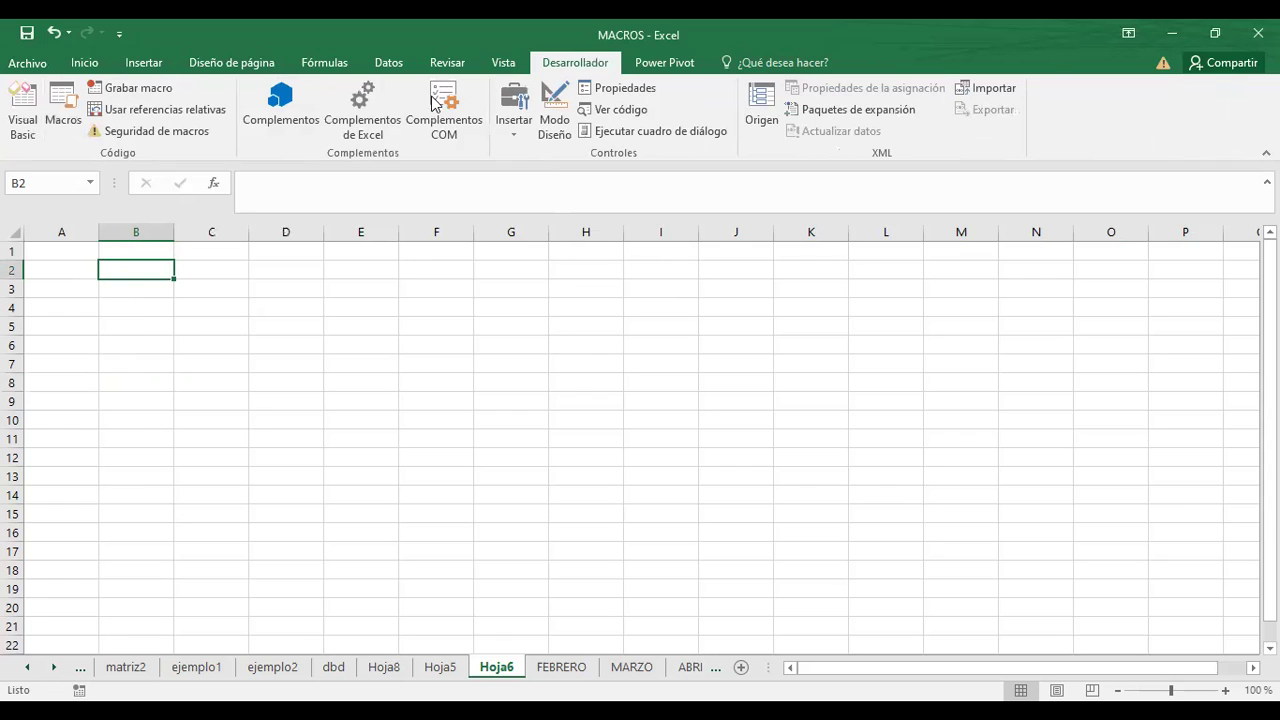
Step: Start recording a macro named MODIFICA_HOJA, stored in this workbook
click(505, 64)
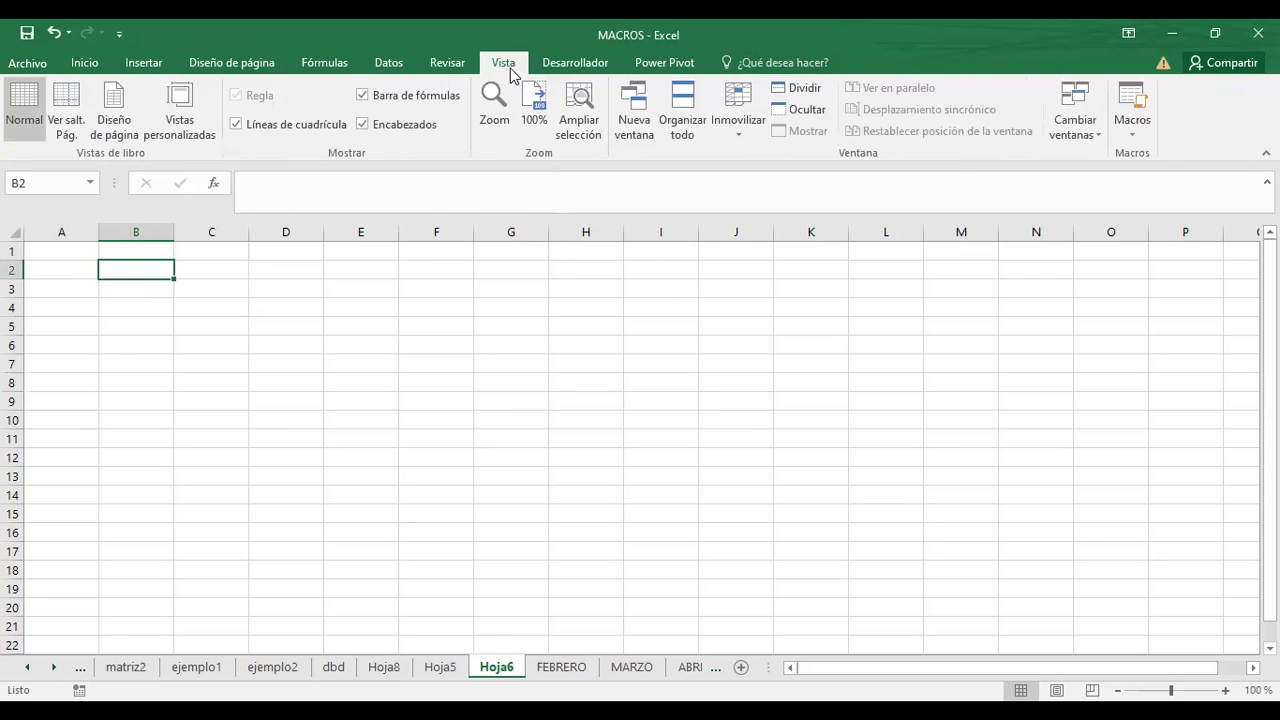
click(1132, 137)
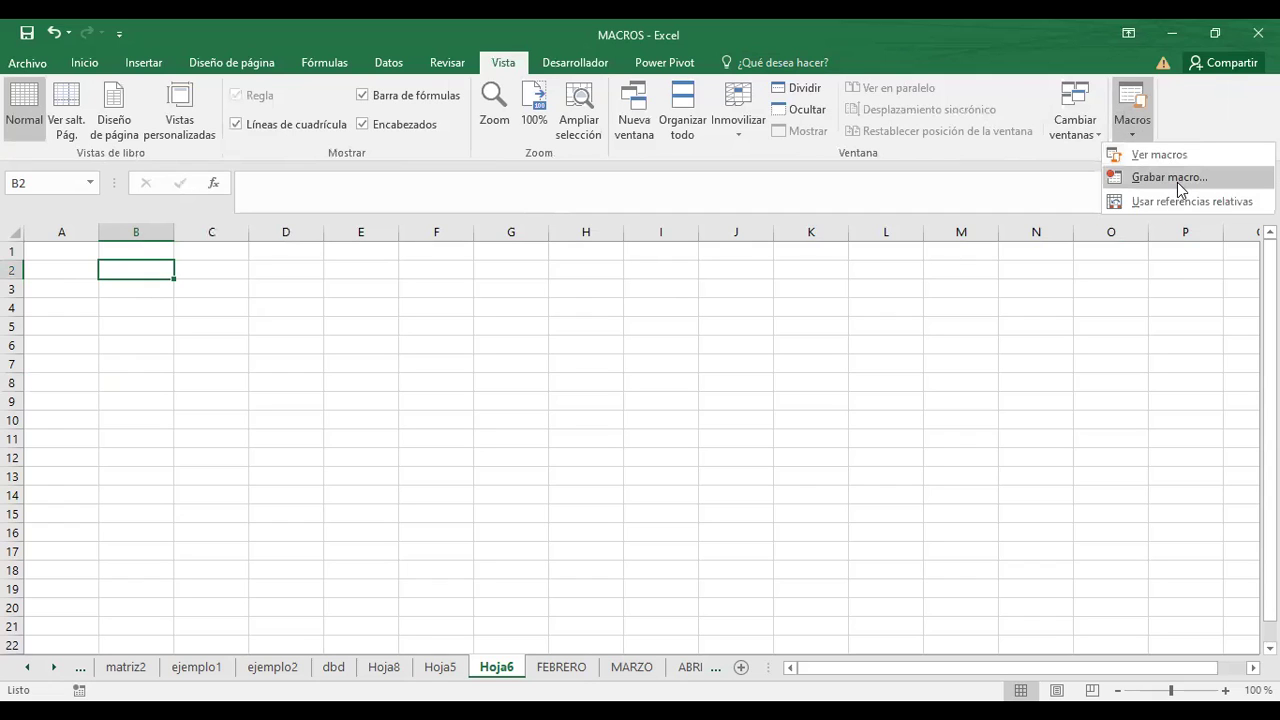
click(1177, 182)
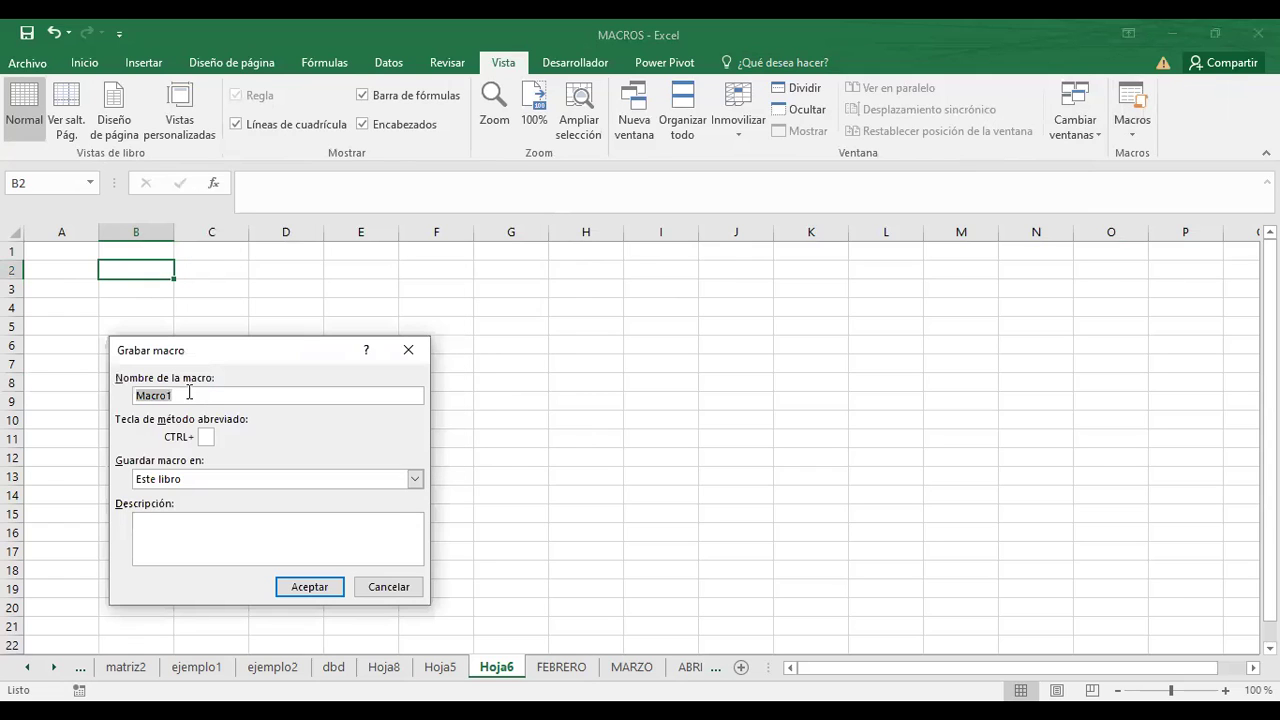
click(189, 393)
key(BackSpace)
key(BackSpace)
key(BackSpace)
key(BackSpace)
key(BackSpace)
key(BackSpace)
text(MOD)
text(I)
text(FICA)
text(_HOHA)
key(BackSpace)
key(BackSpace)
text(JA)
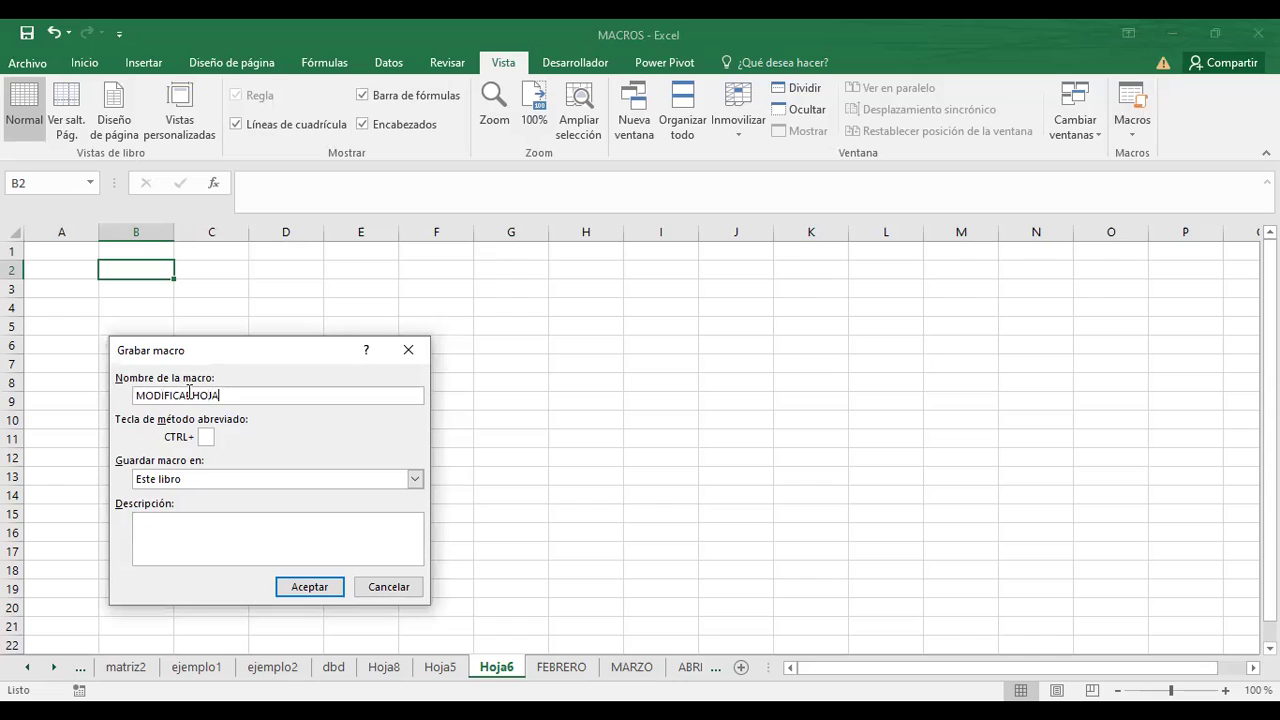
click(333, 587)
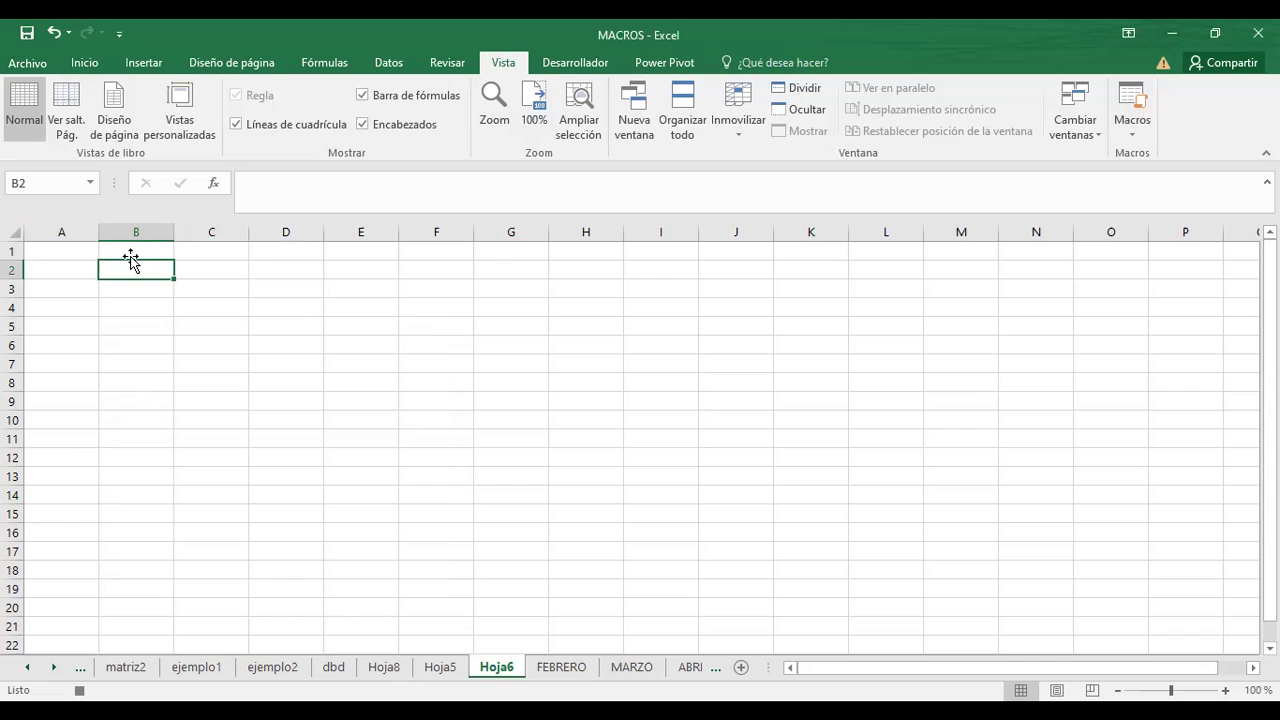
Step: Set the width of column B to 18
drag(175, 237, 210, 262)
click(176, 228)
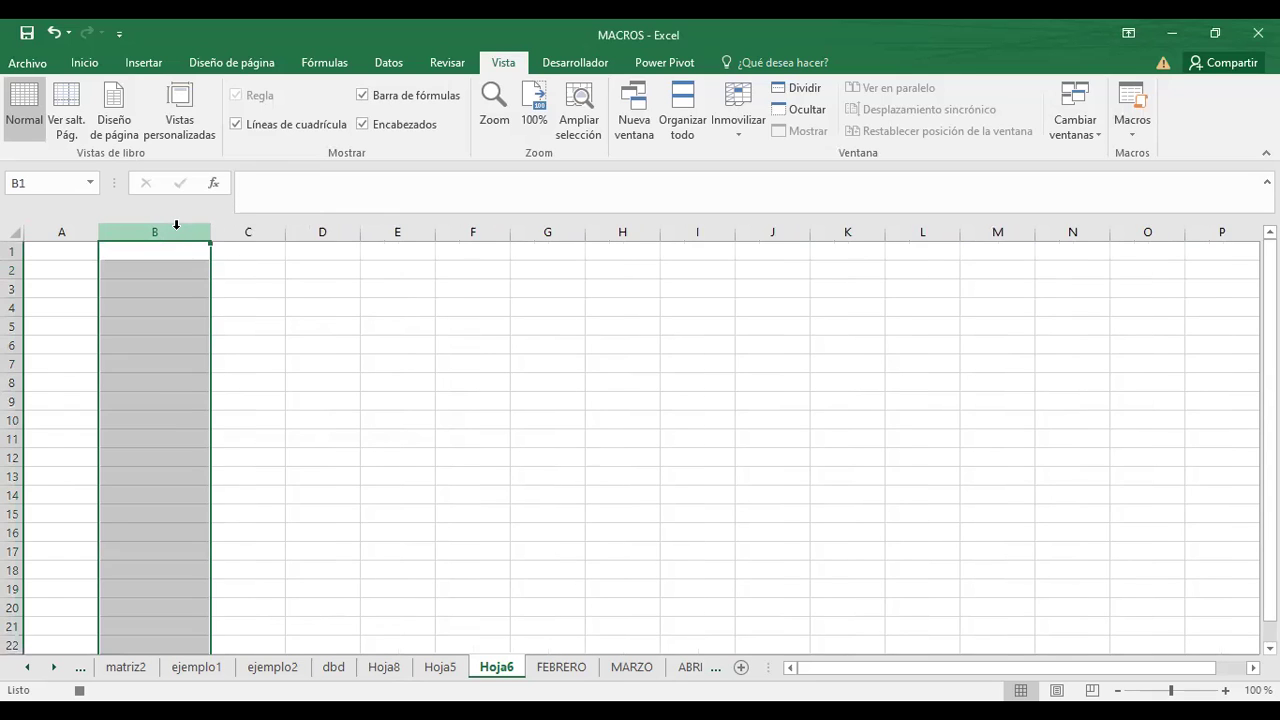
right_click(177, 232)
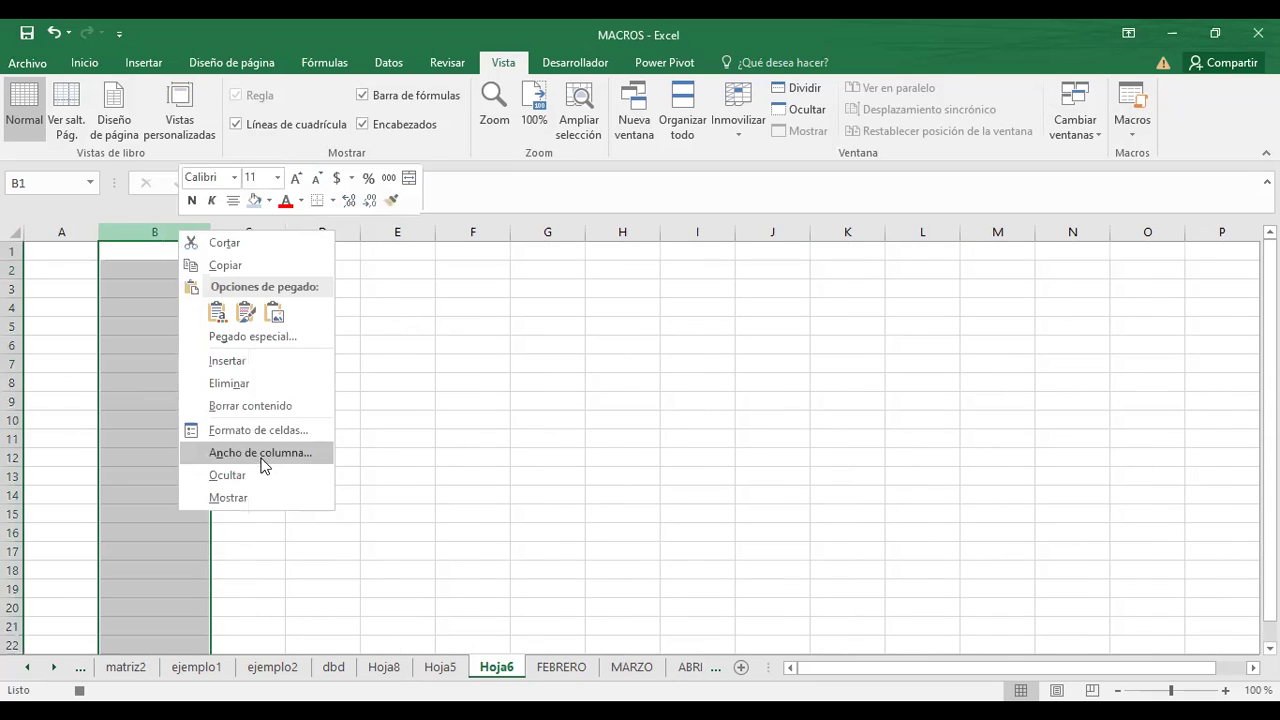
click(263, 460)
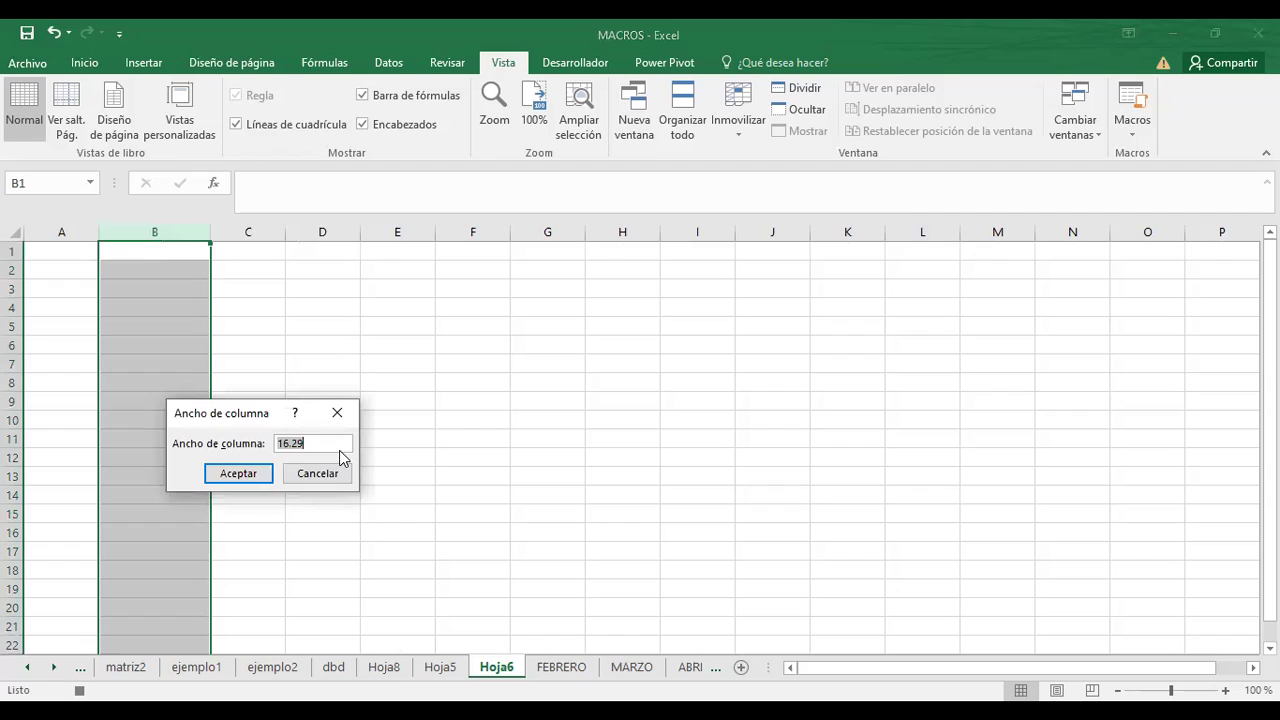
text(18)
key(Return)
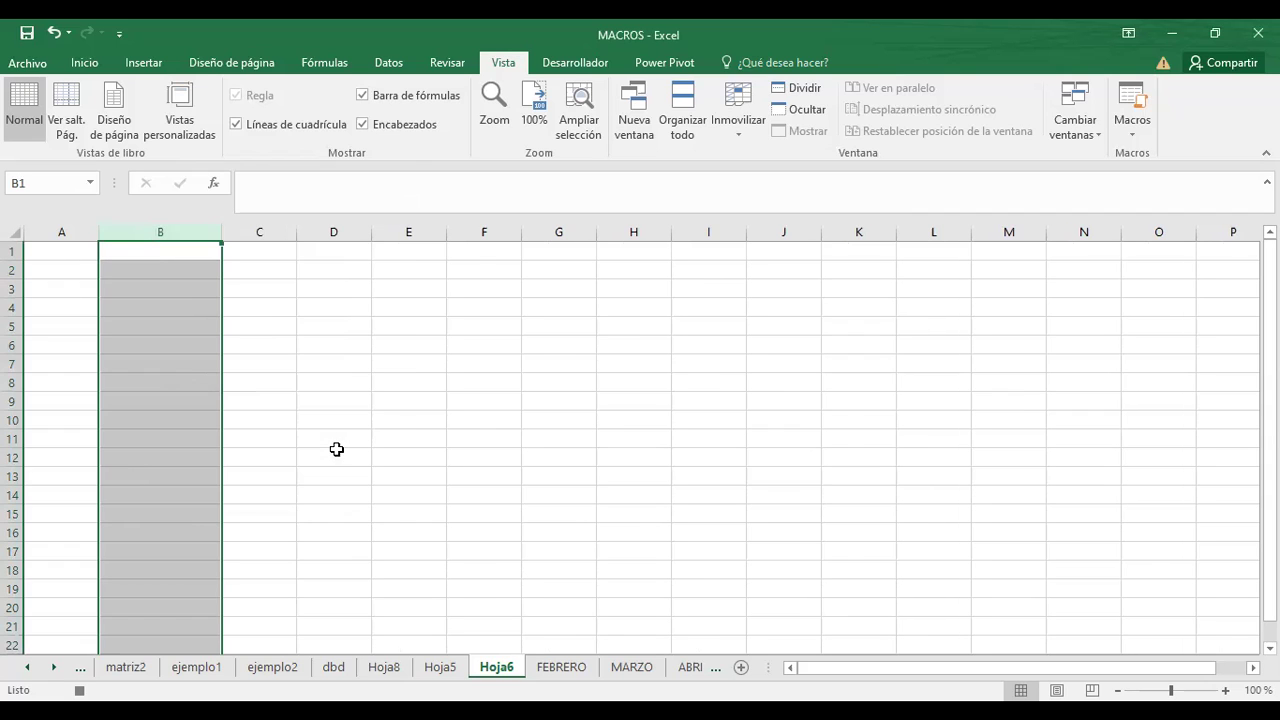
Step: Set the width of column C to 25
click(259, 232)
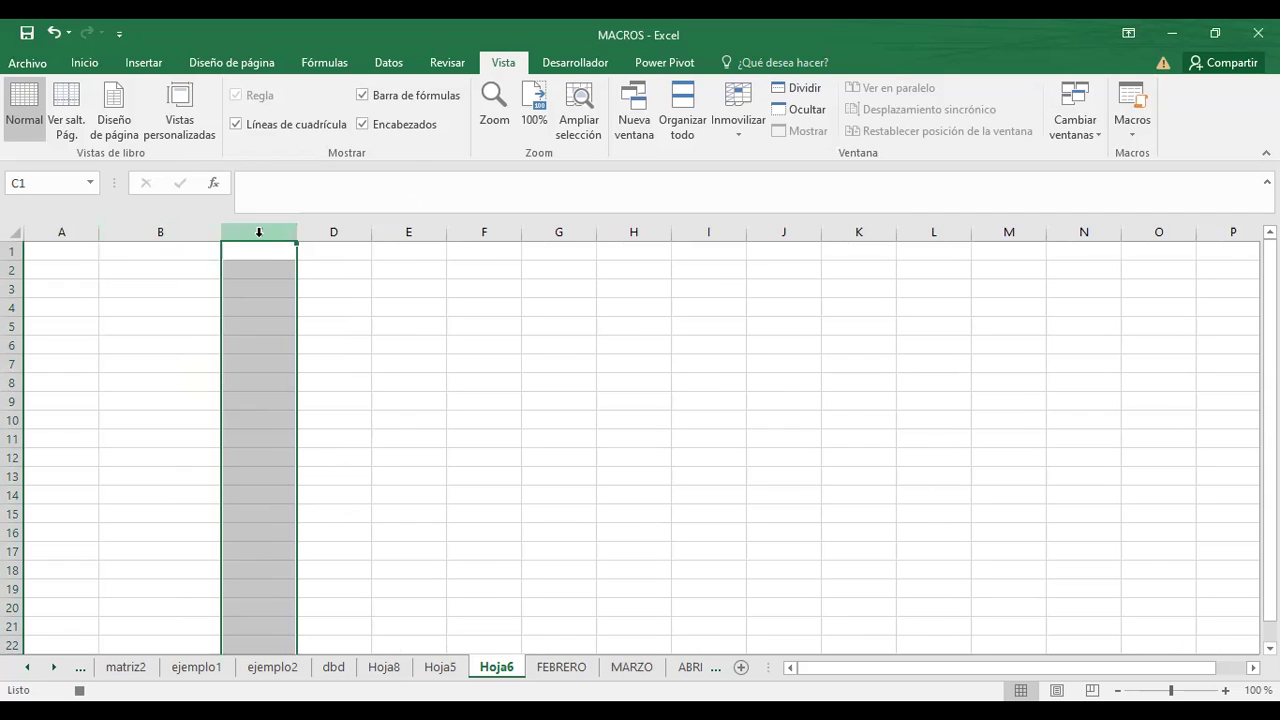
right_click(259, 244)
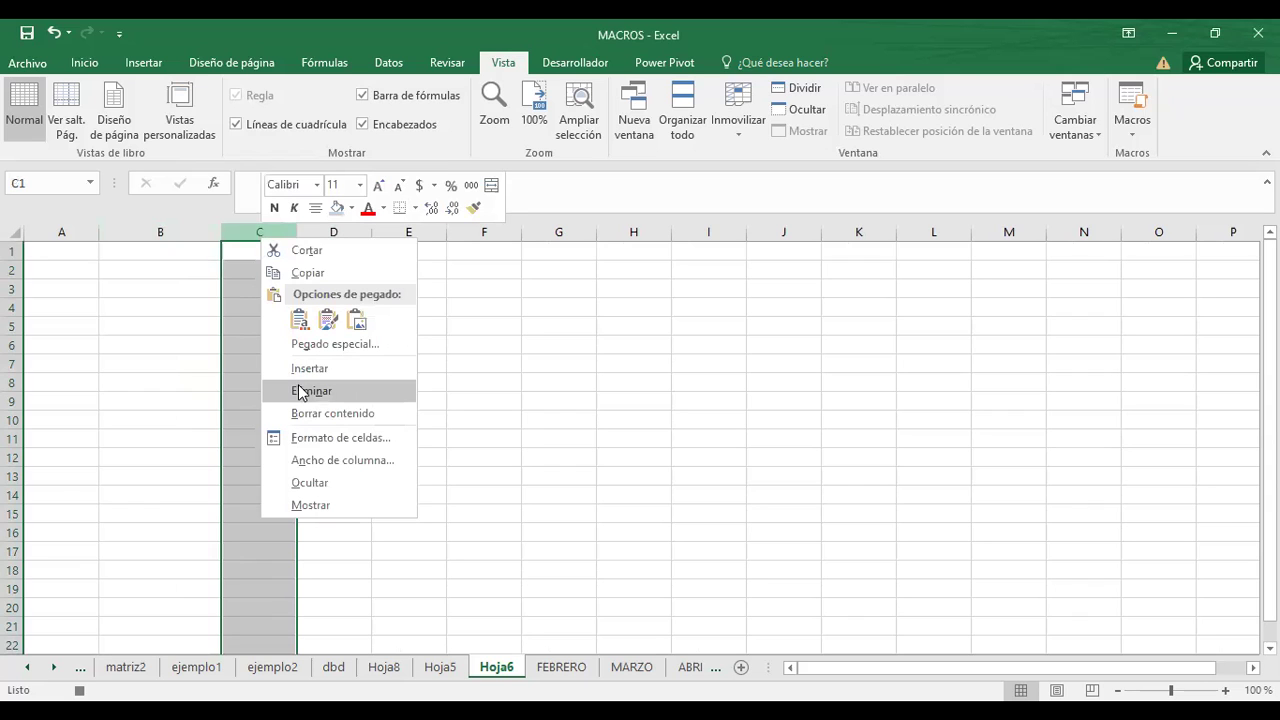
click(347, 457)
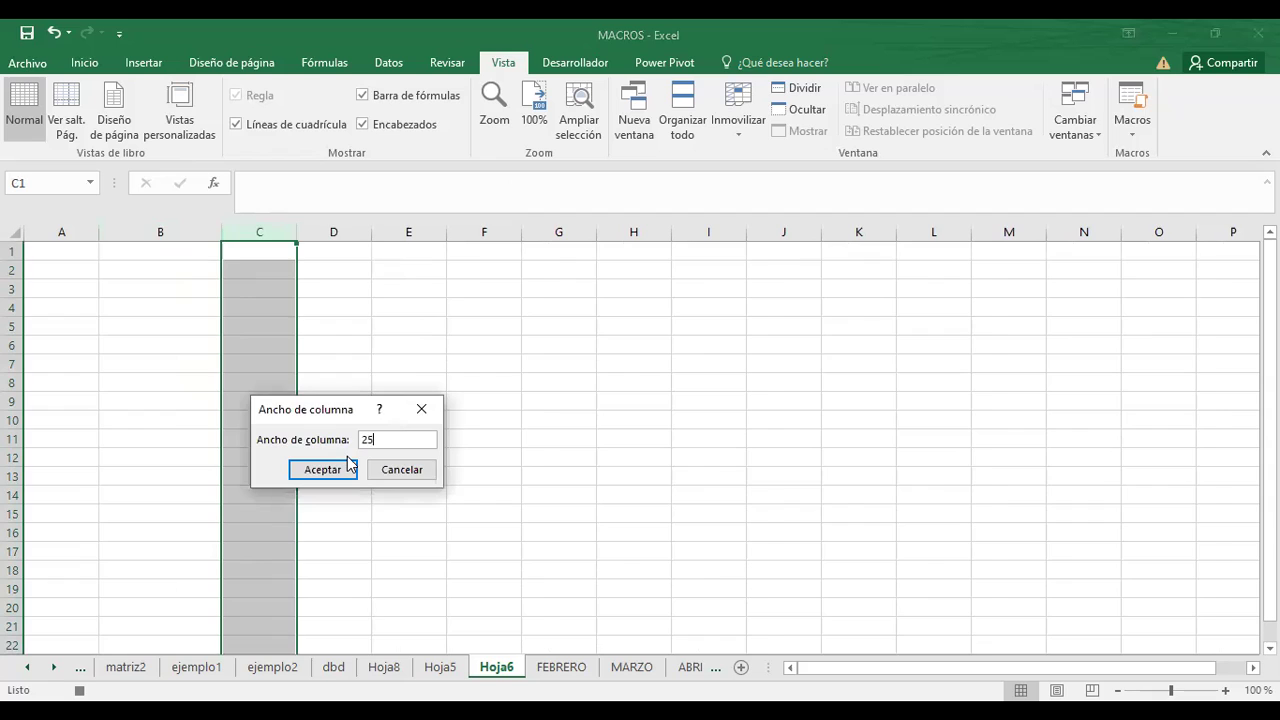
key(Return)
Step: Set the width of column D to 15
click(423, 233)
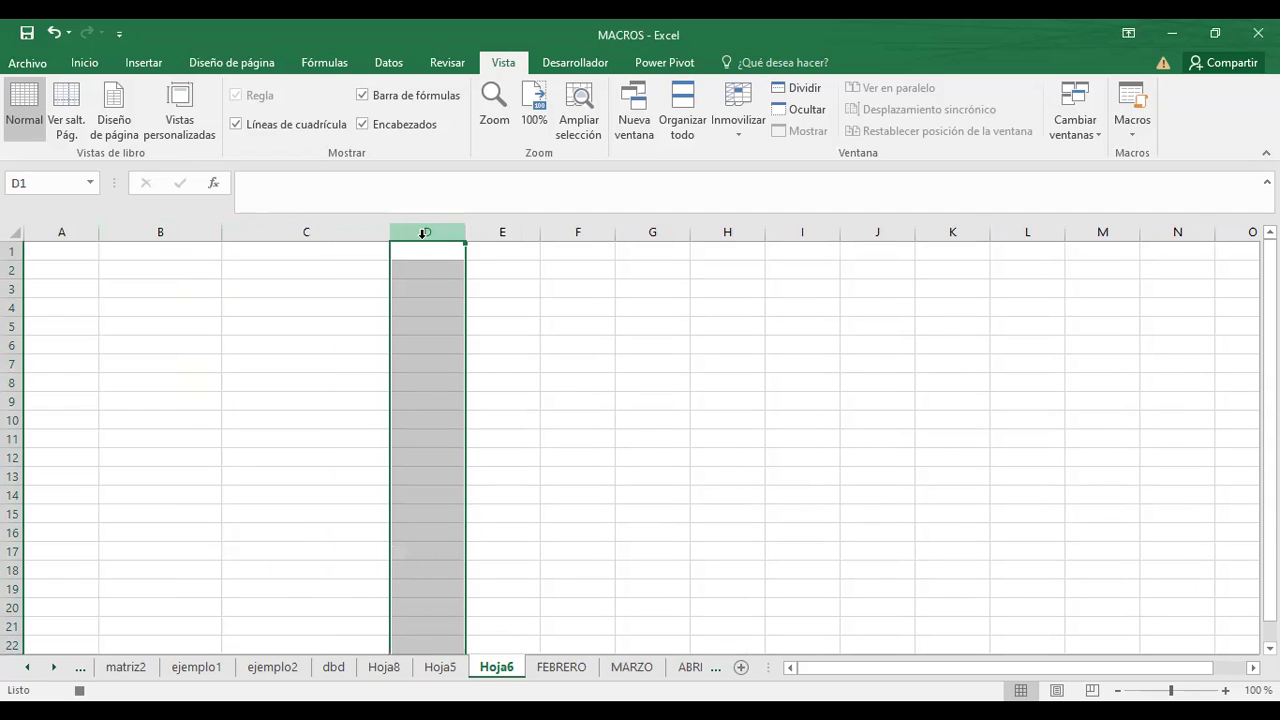
key(alt+h)
text(ow15)
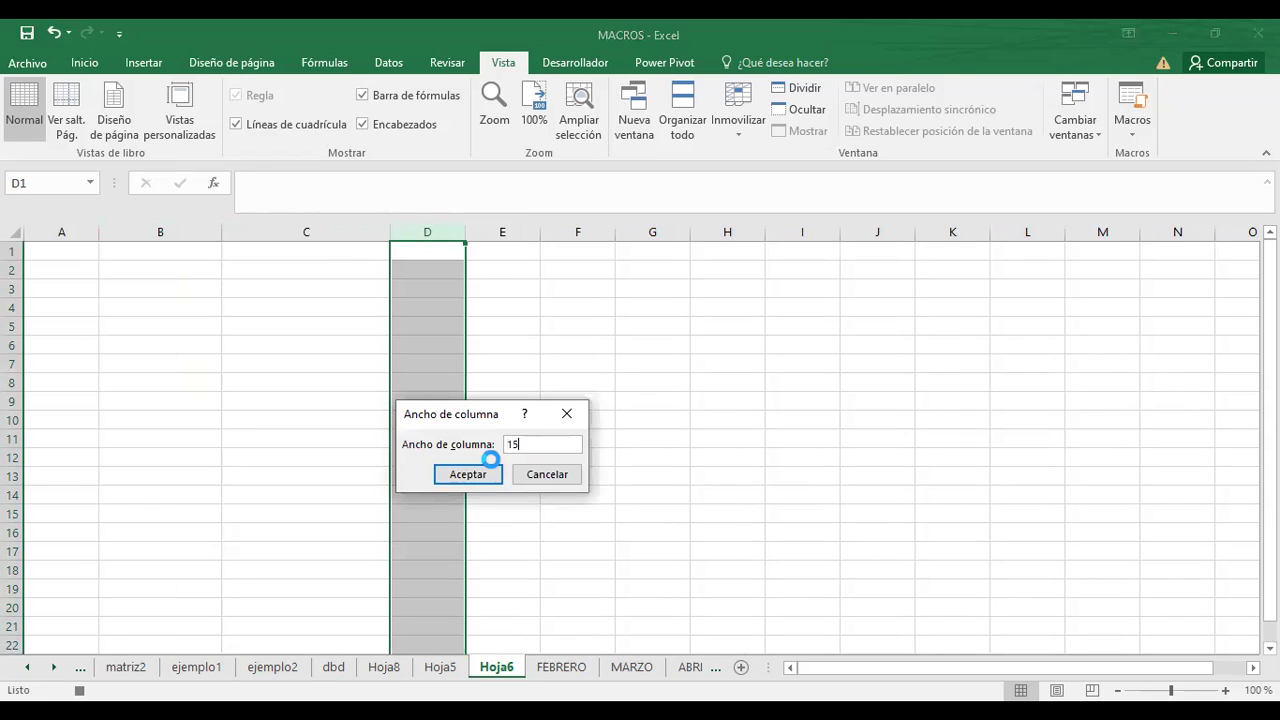
click(488, 472)
Step: Set the width of column E to 15
click(538, 230)
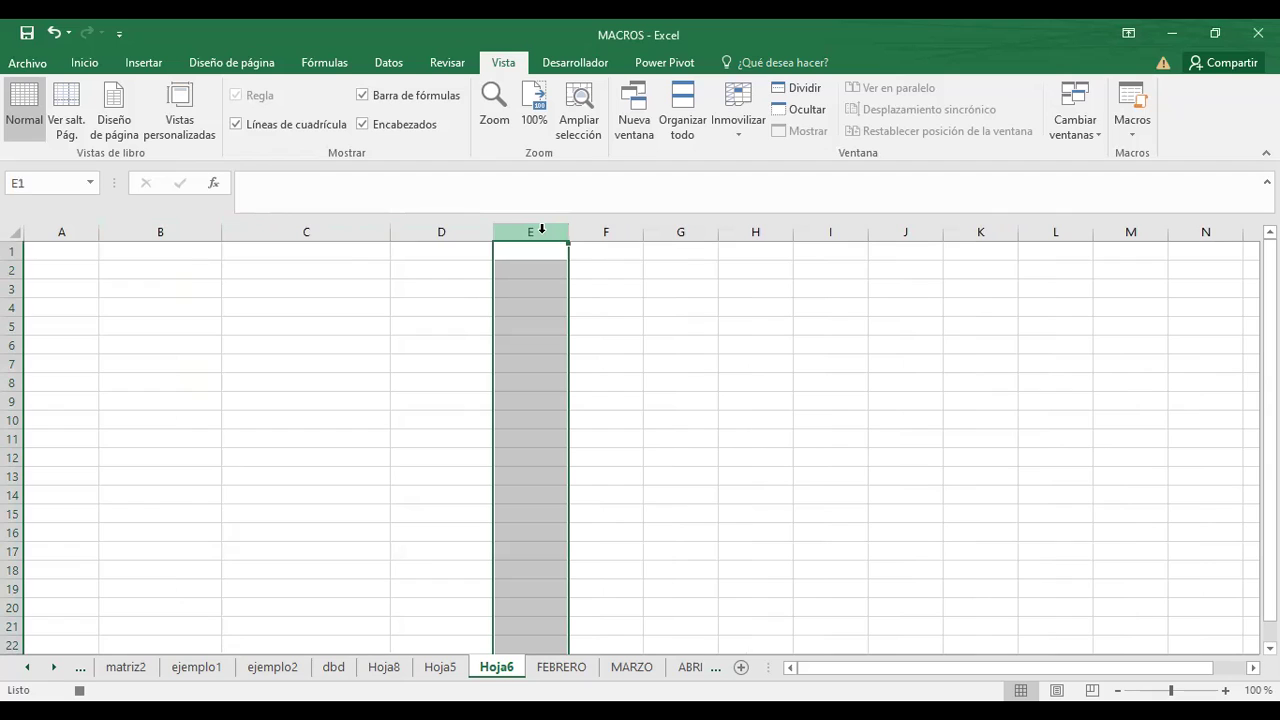
right_click(541, 229)
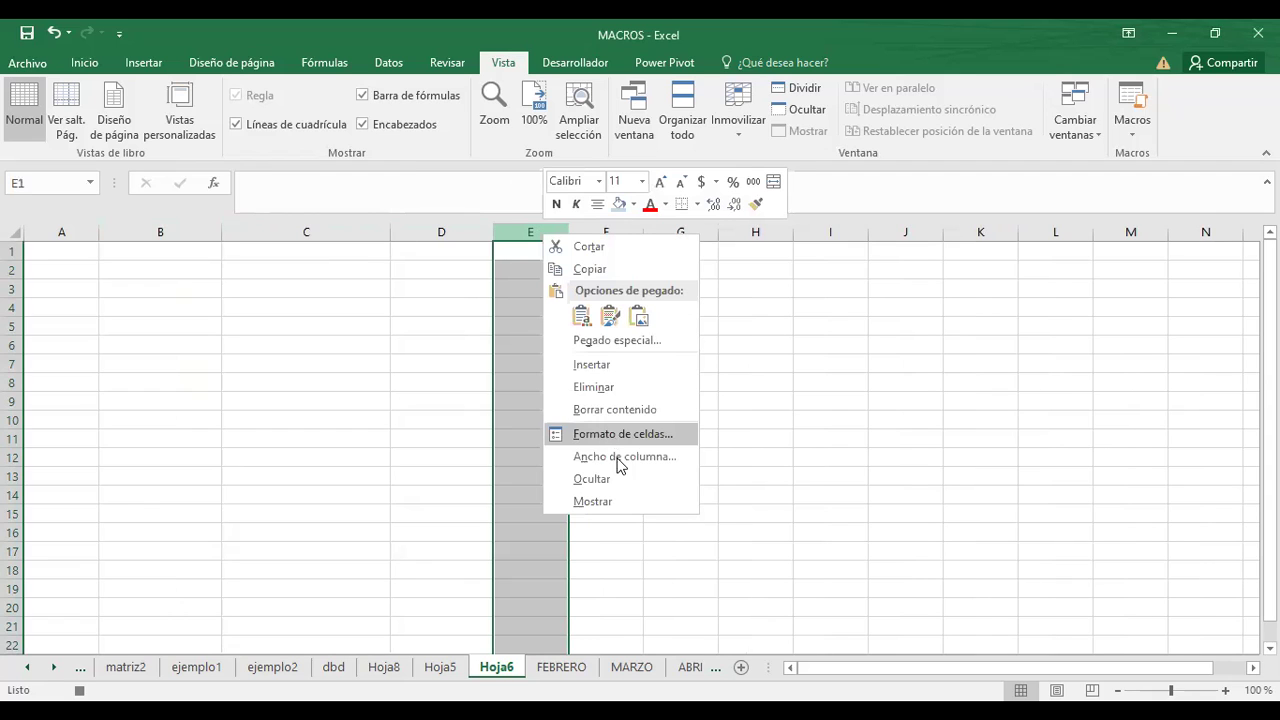
click(622, 457)
text(15)
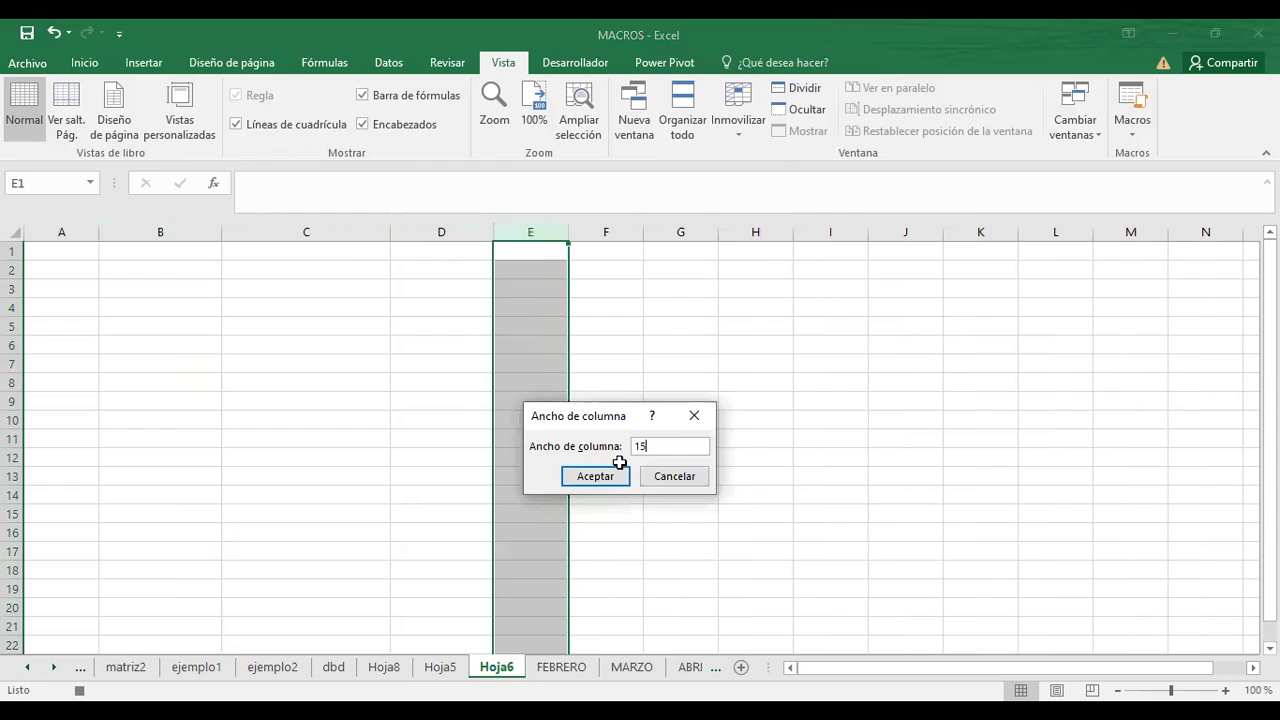
click(618, 470)
Step: Set the width of column F to 15, the same as column E
click(627, 233)
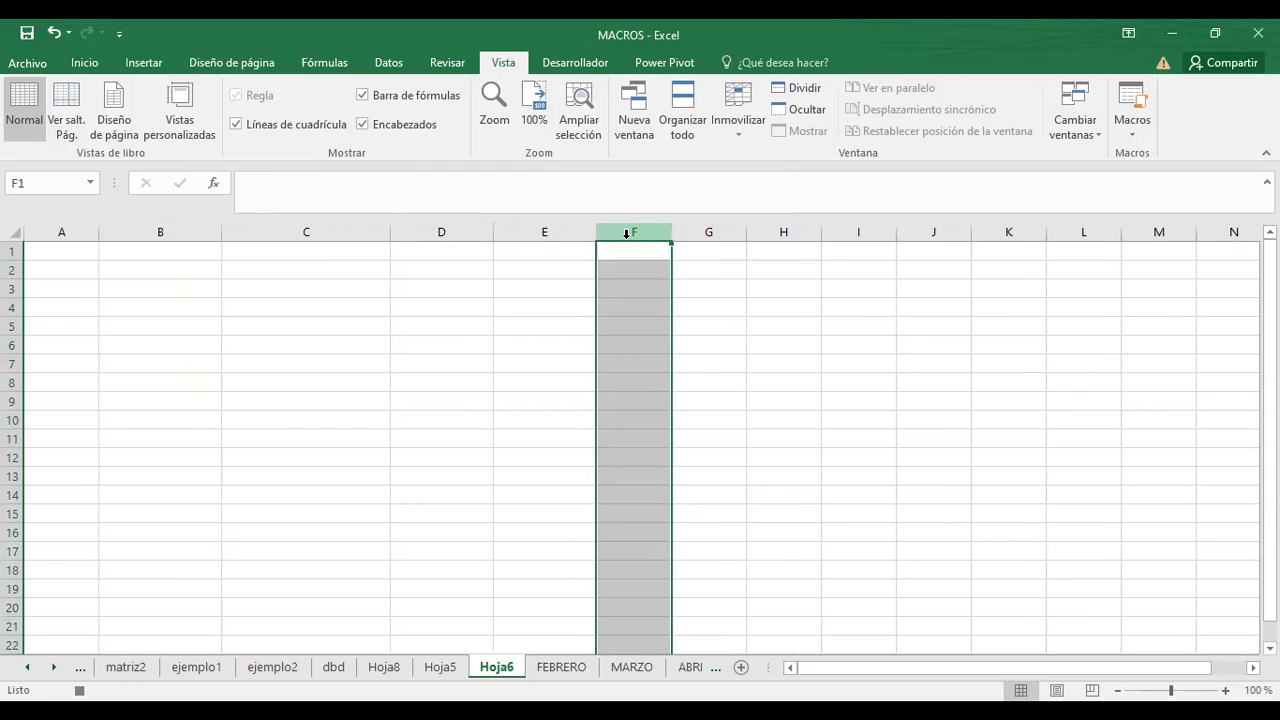
right_click(628, 247)
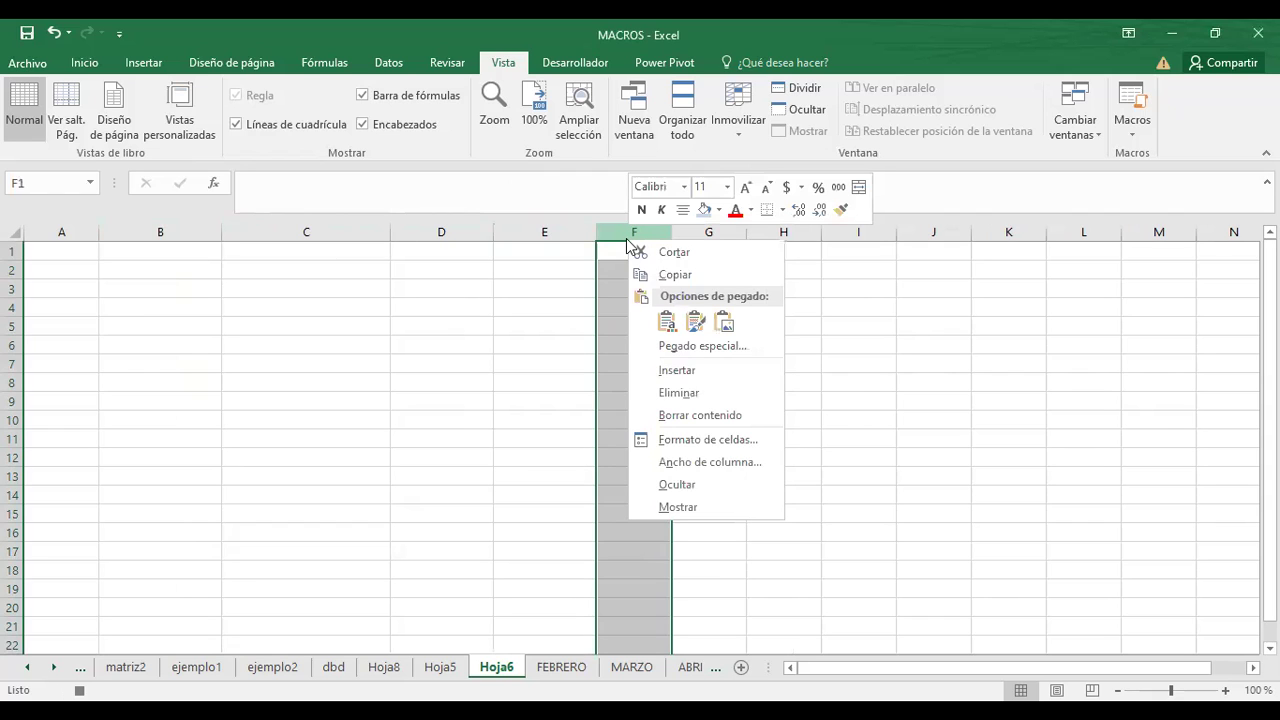
click(700, 461)
text(10)
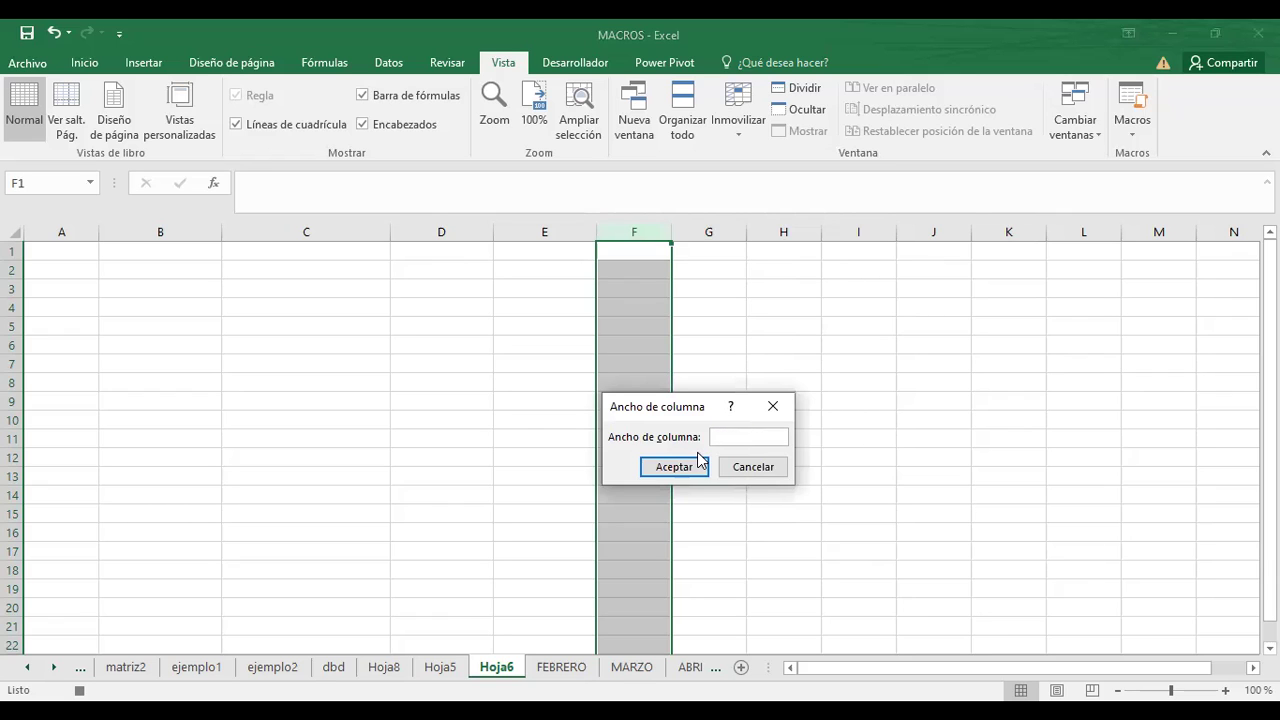
click(697, 464)
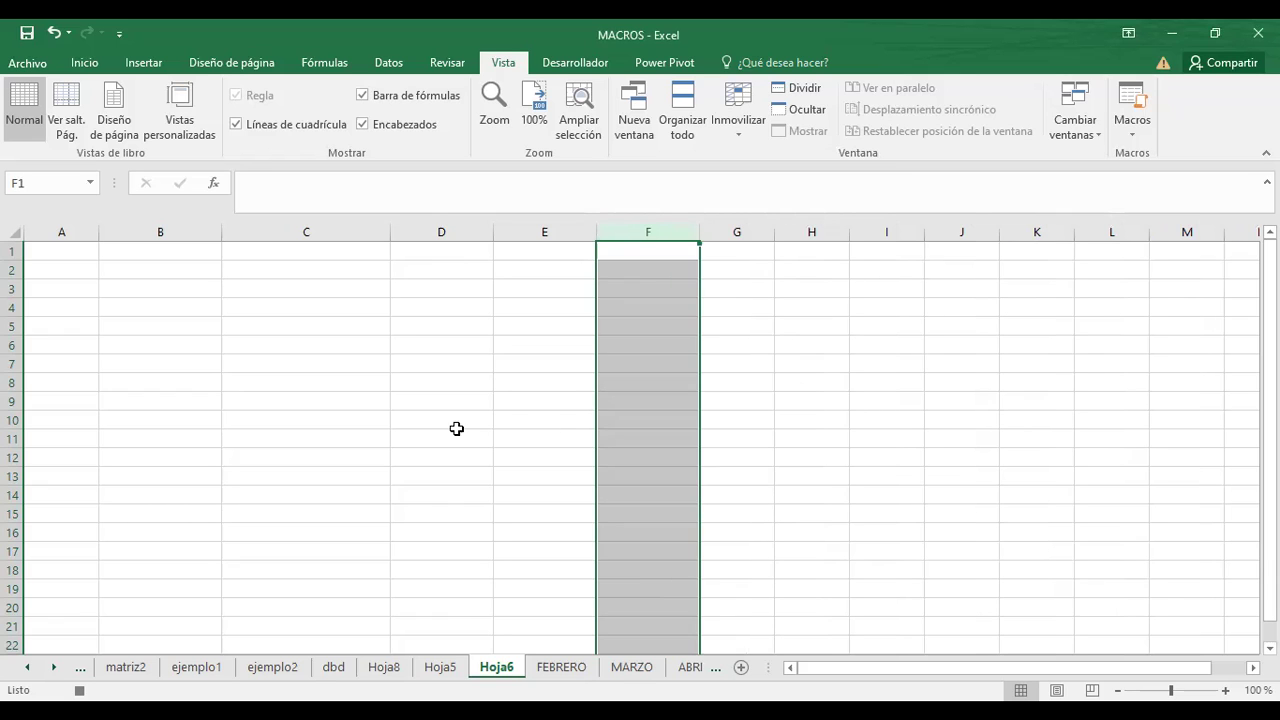
Step: Format the range A1:H21 with the Arial font at size 12
click(174, 360)
click(140, 251)
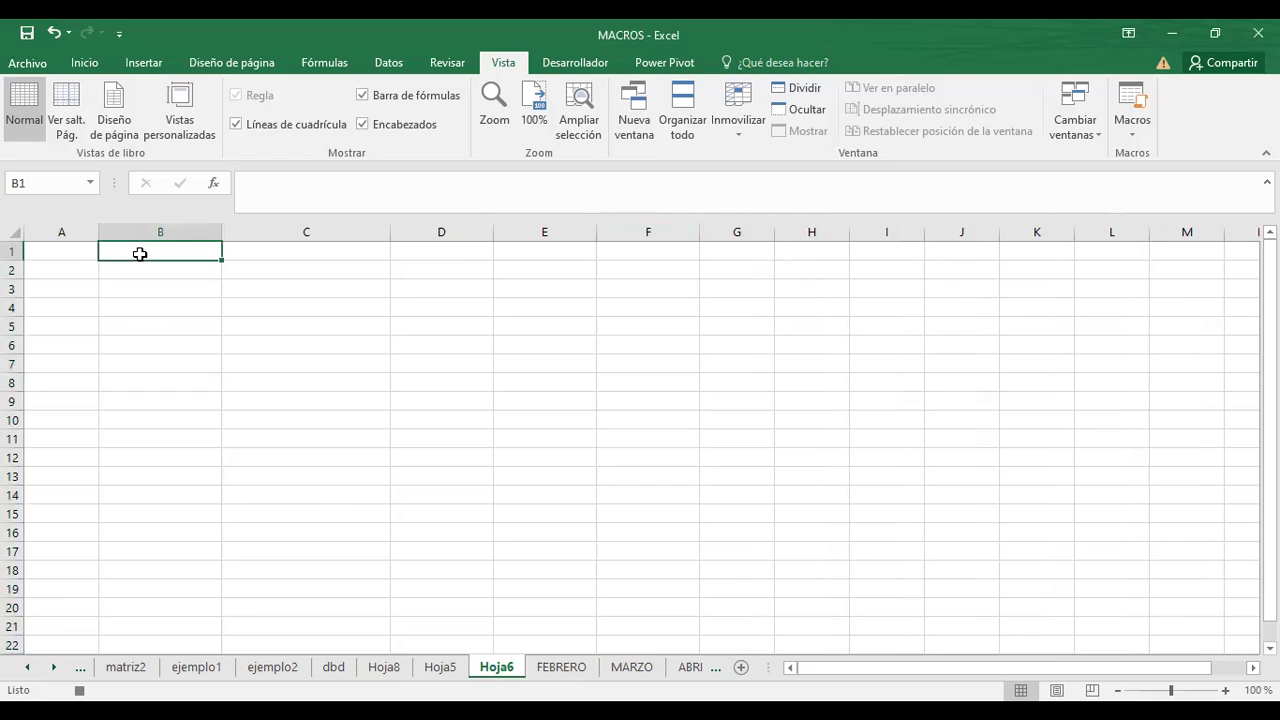
drag(61, 249, 789, 631)
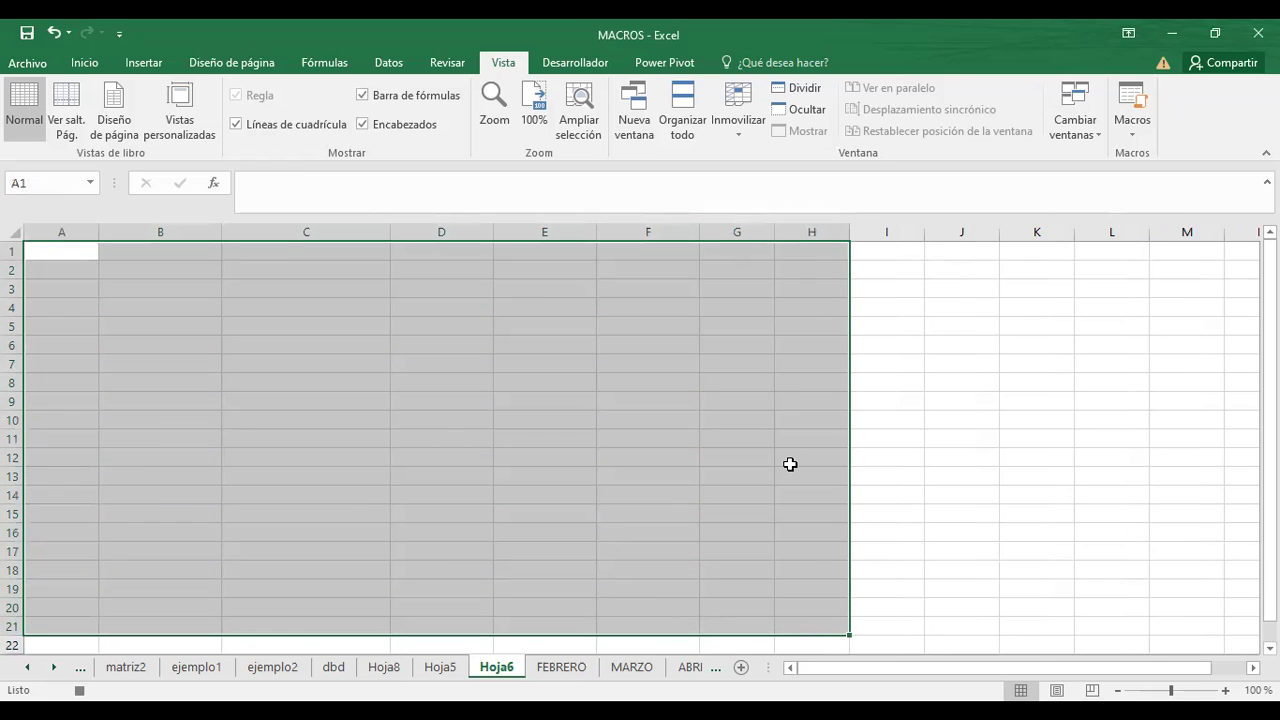
click(84, 63)
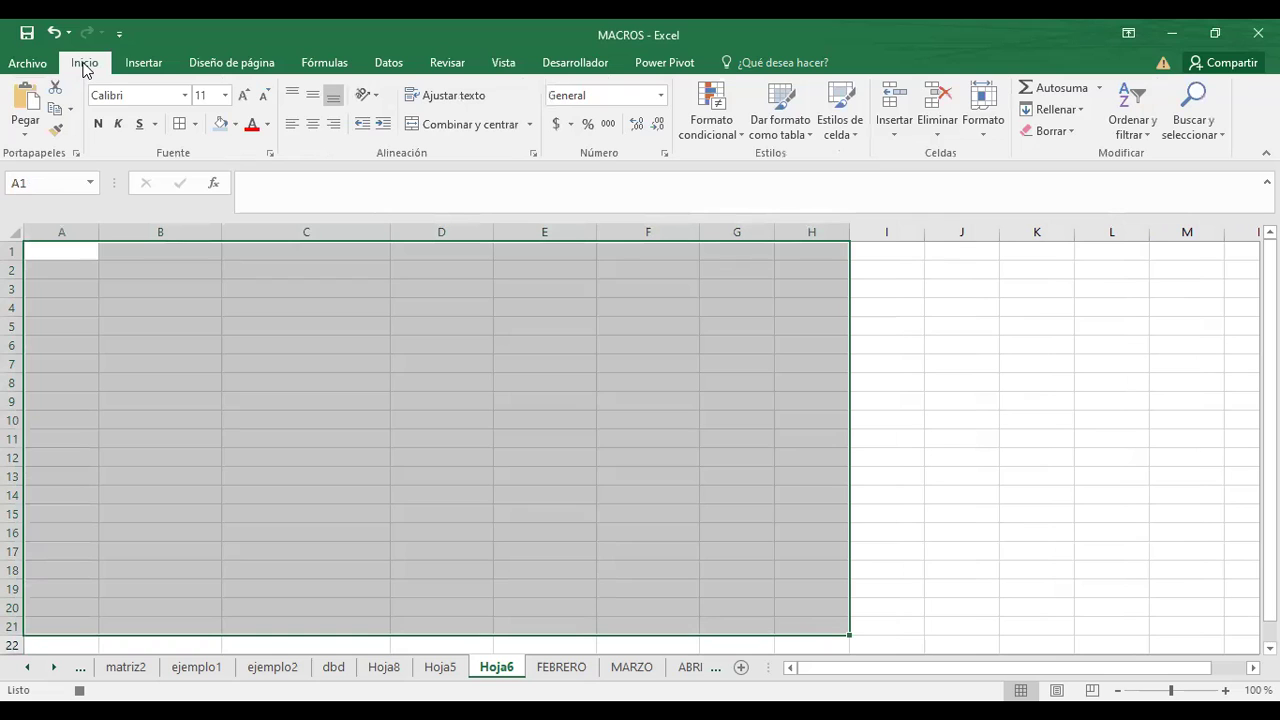
click(186, 95)
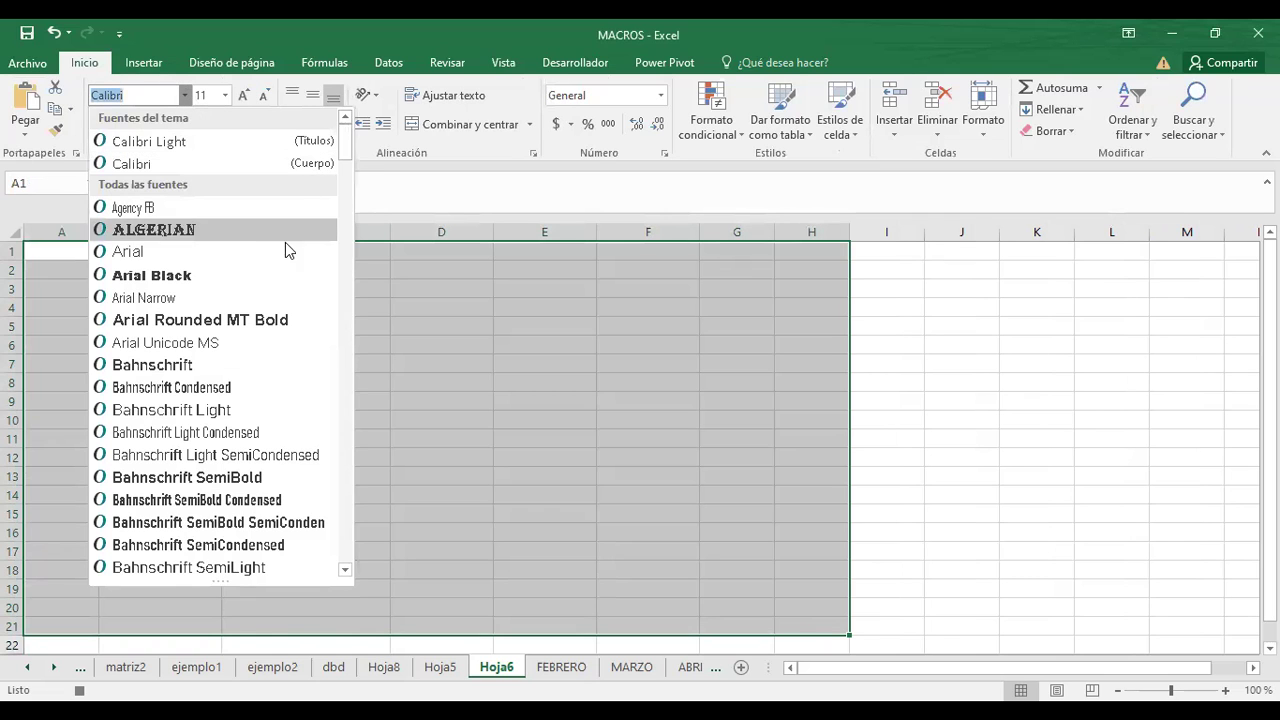
click(138, 253)
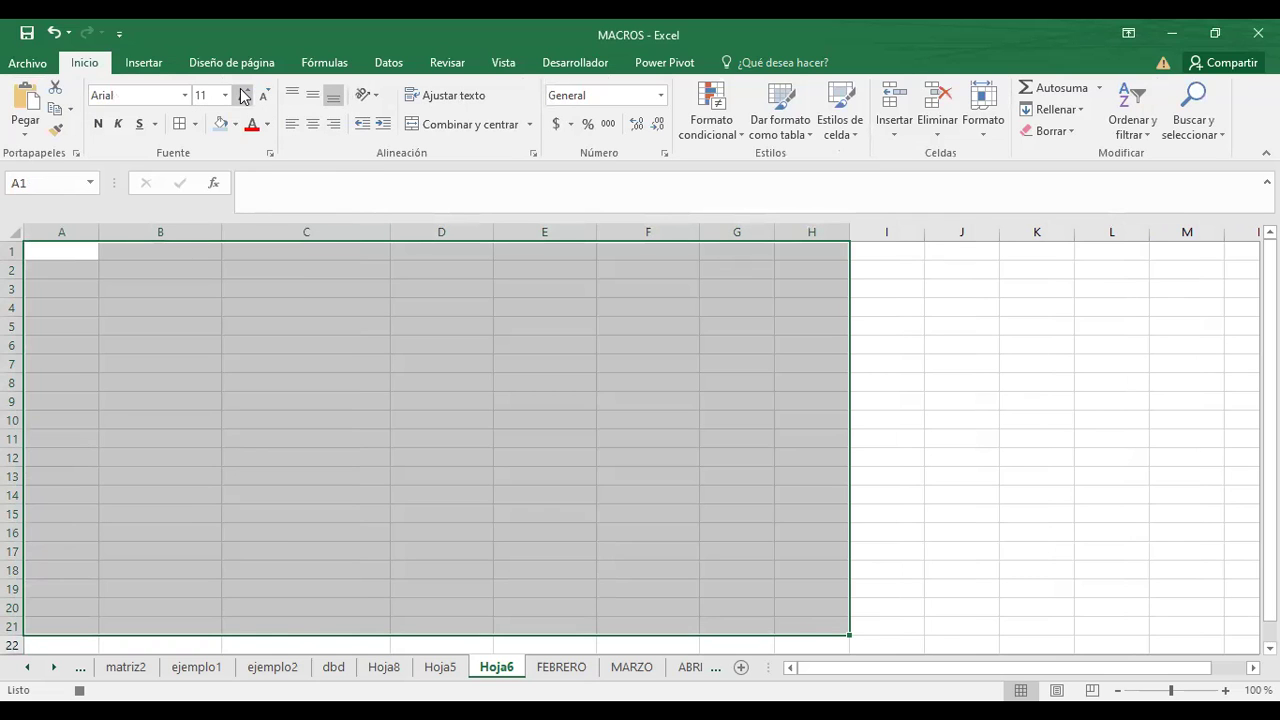
click(243, 95)
click(210, 398)
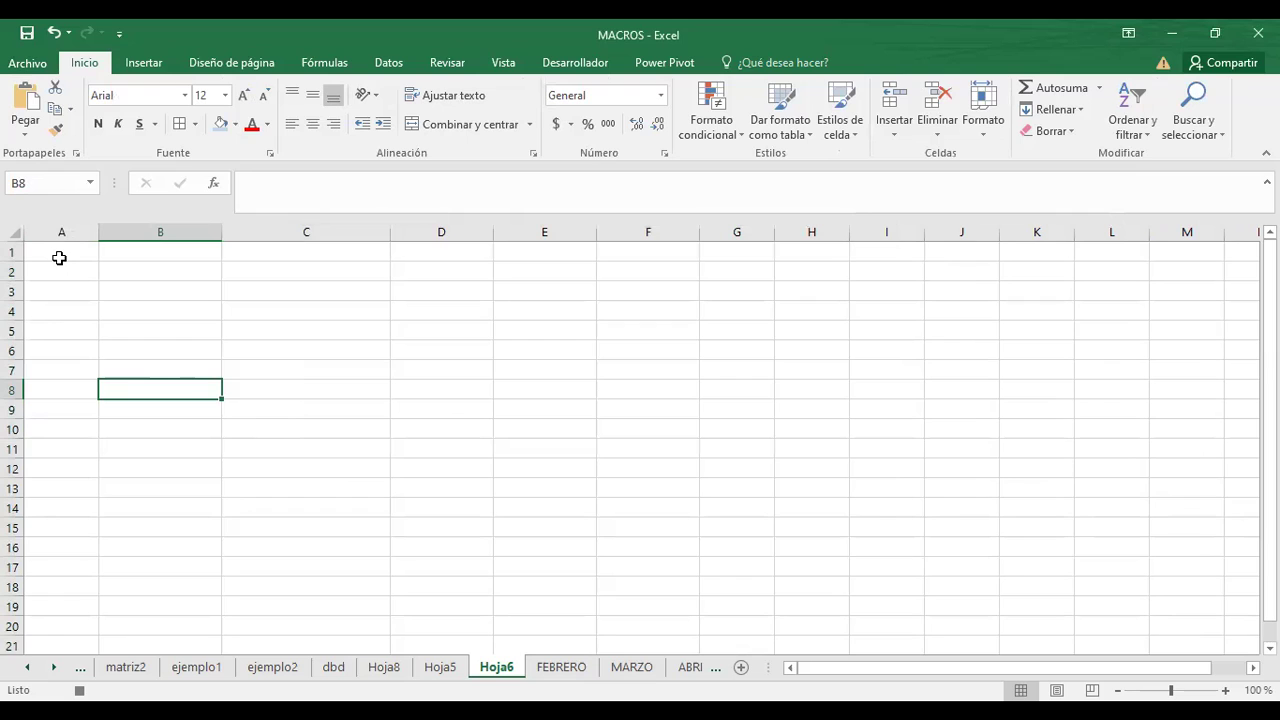
Step: Fill the cells A1:H1 with the standard yellow color
drag(71, 260, 790, 250)
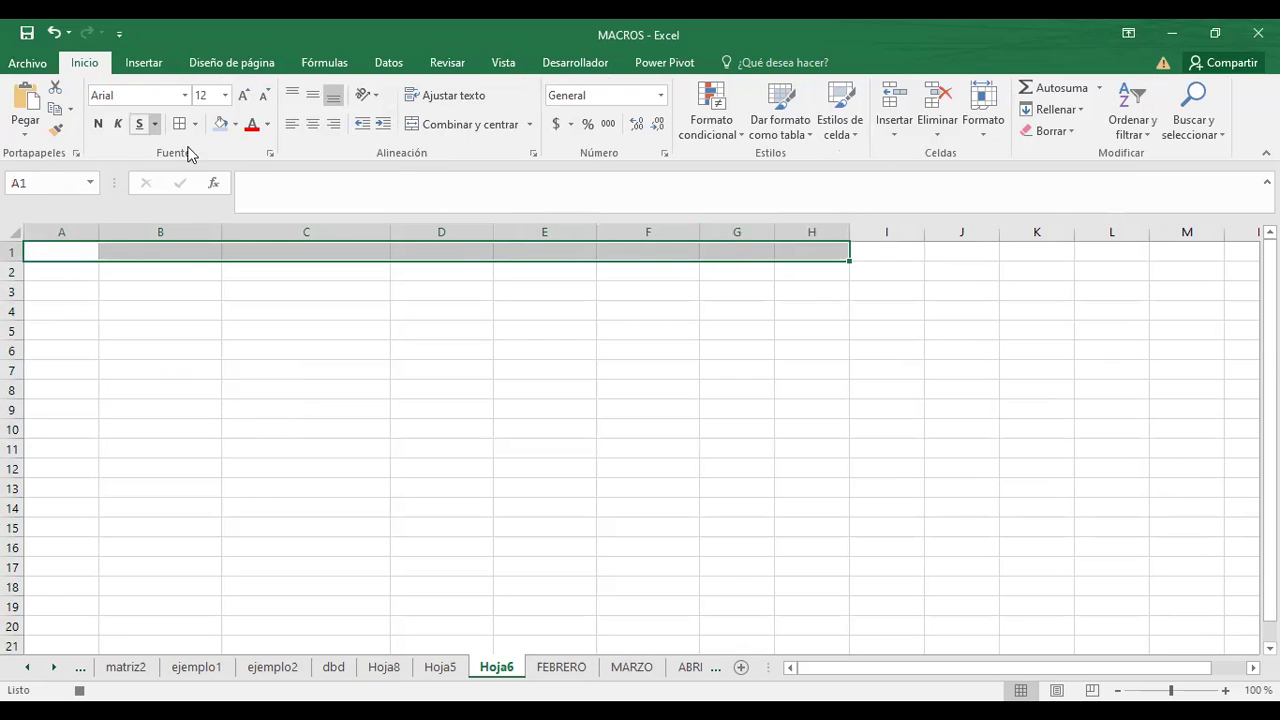
click(236, 124)
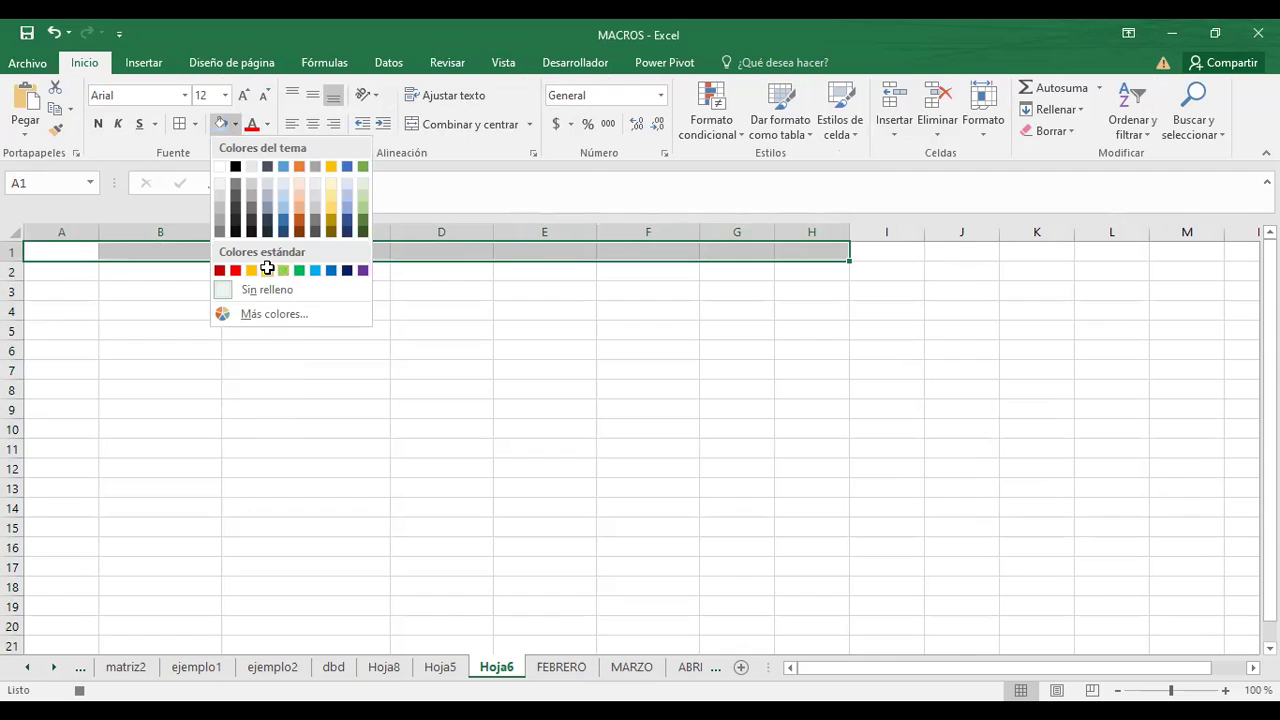
click(267, 268)
click(266, 268)
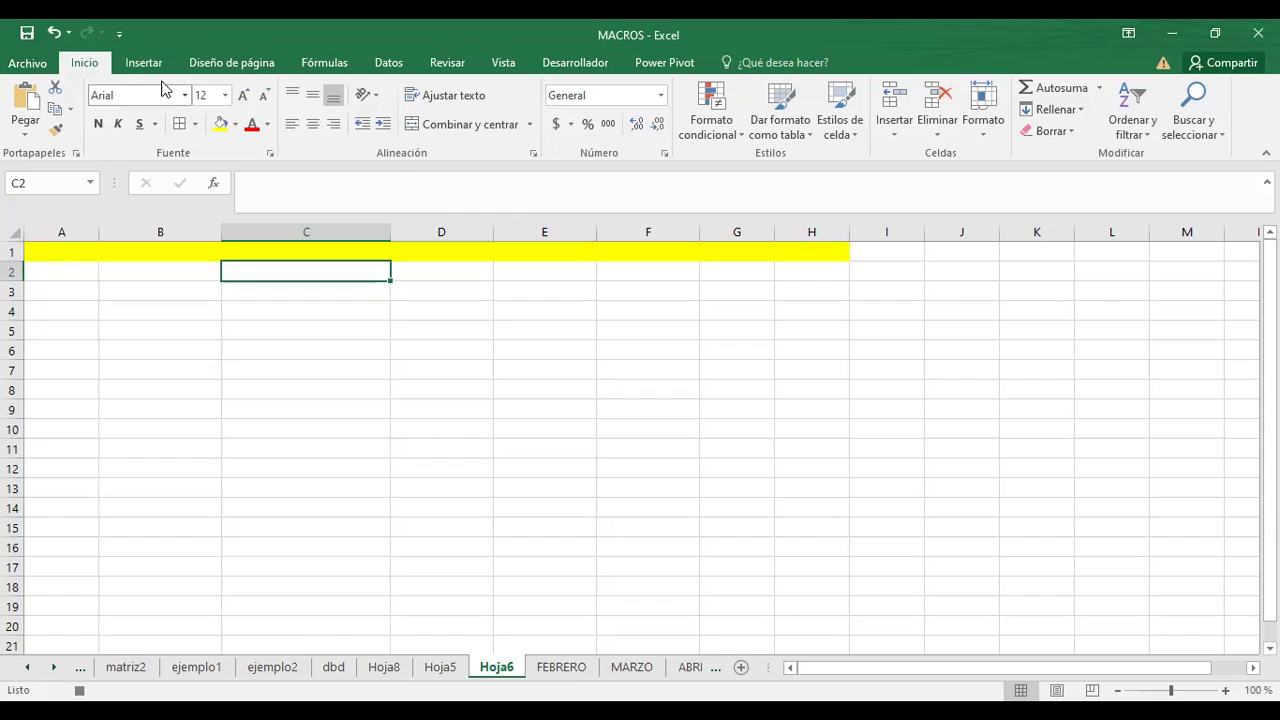
Step: Hide the gridlines on Hoja6 and stop recording the macro
click(503, 63)
click(234, 124)
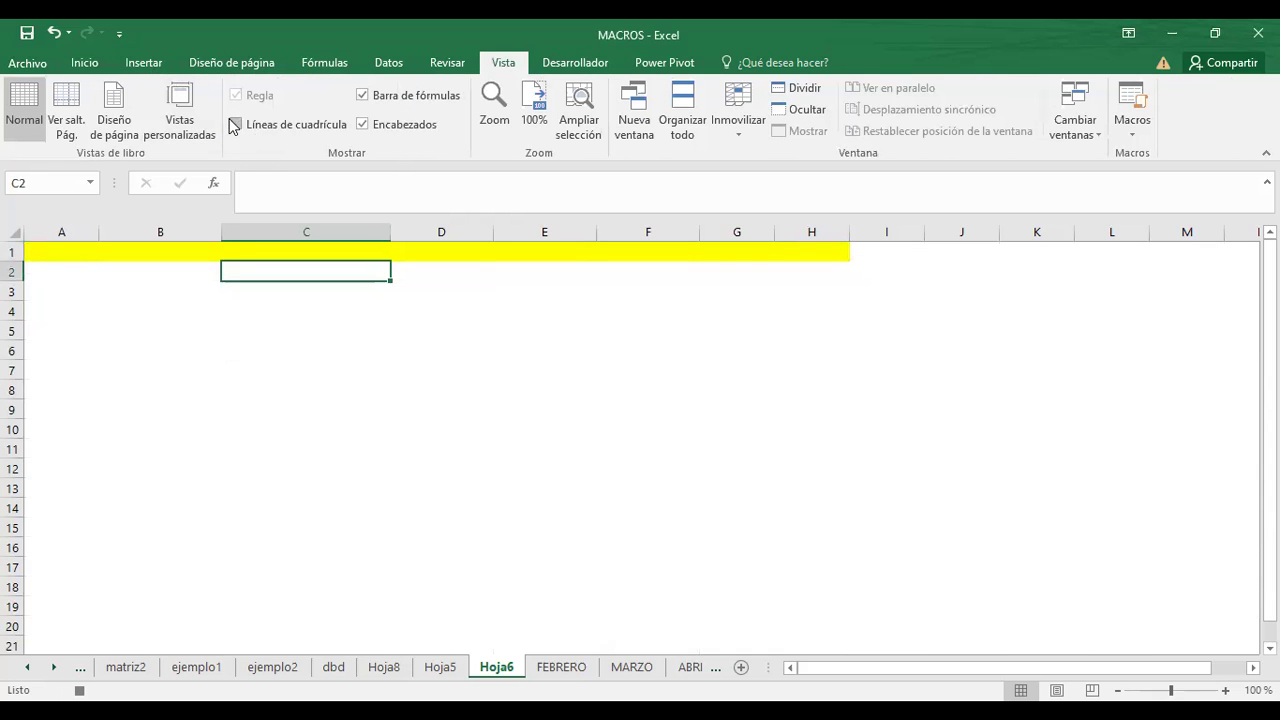
click(229, 334)
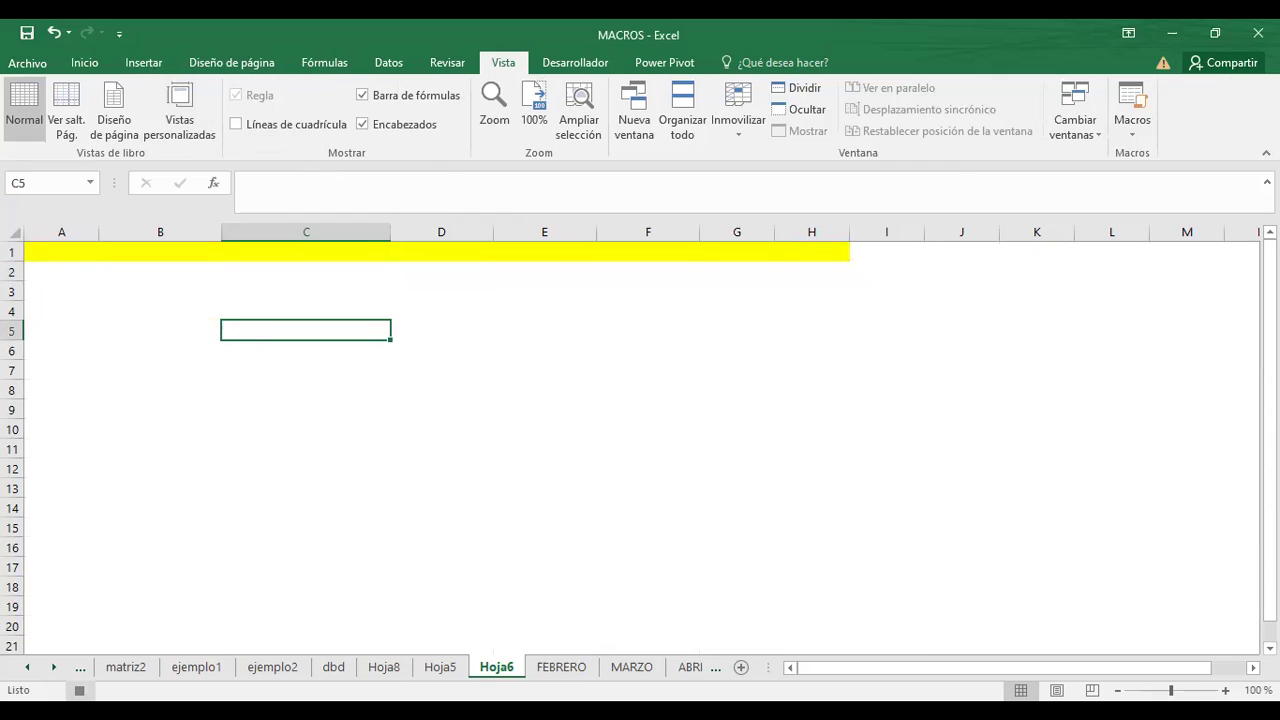
click(79, 690)
click(540, 545)
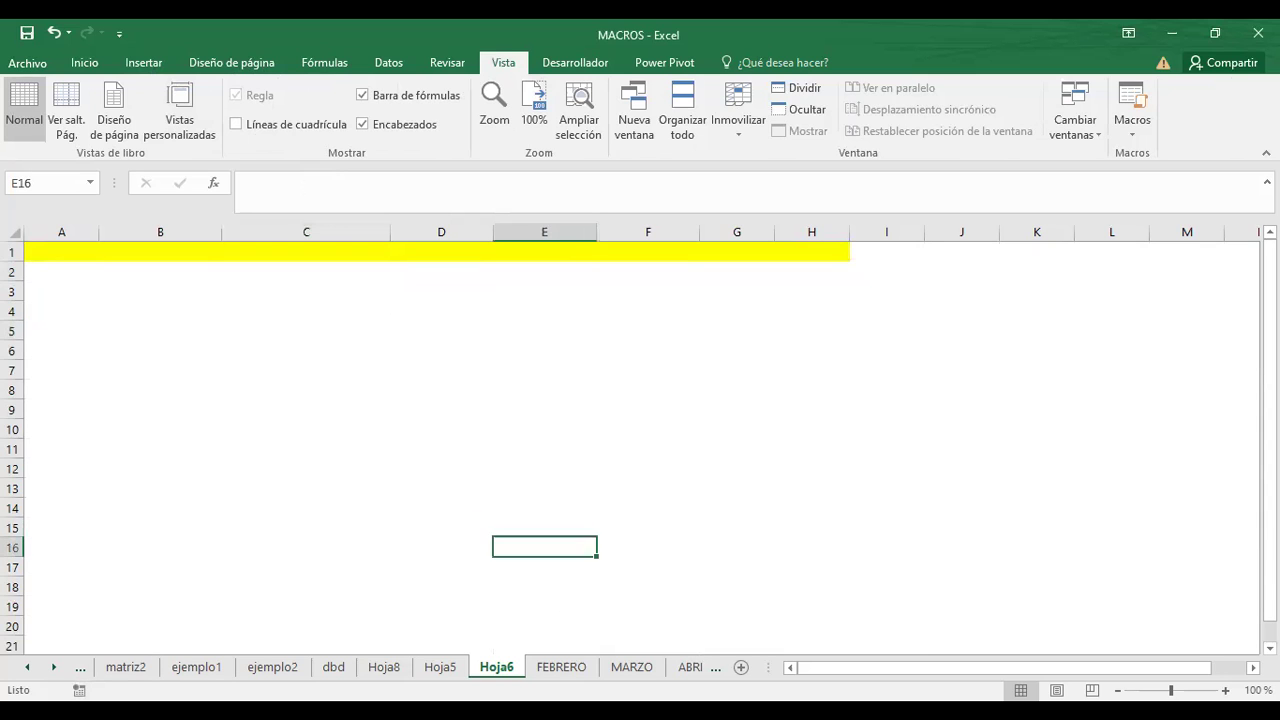
Step: Add two new blank worksheets after Hoja6 and compare them with the formatted Hoja6
click(446, 670)
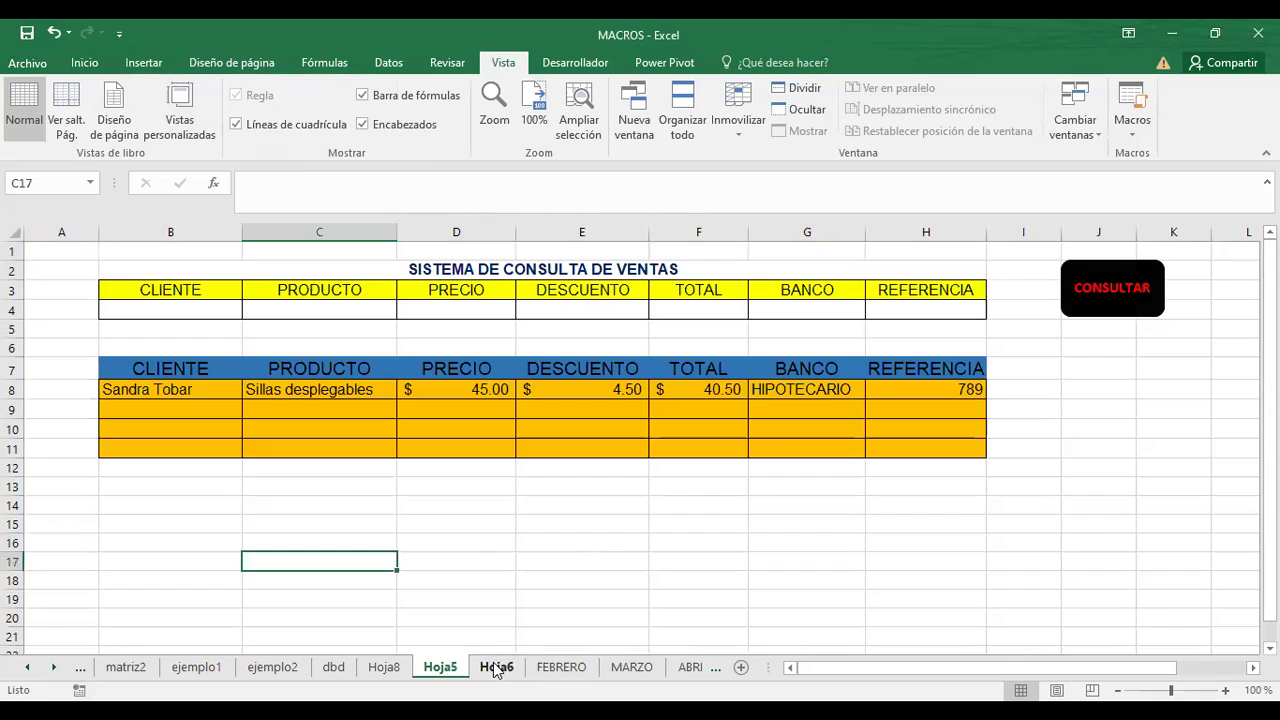
click(497, 667)
click(744, 668)
click(744, 668)
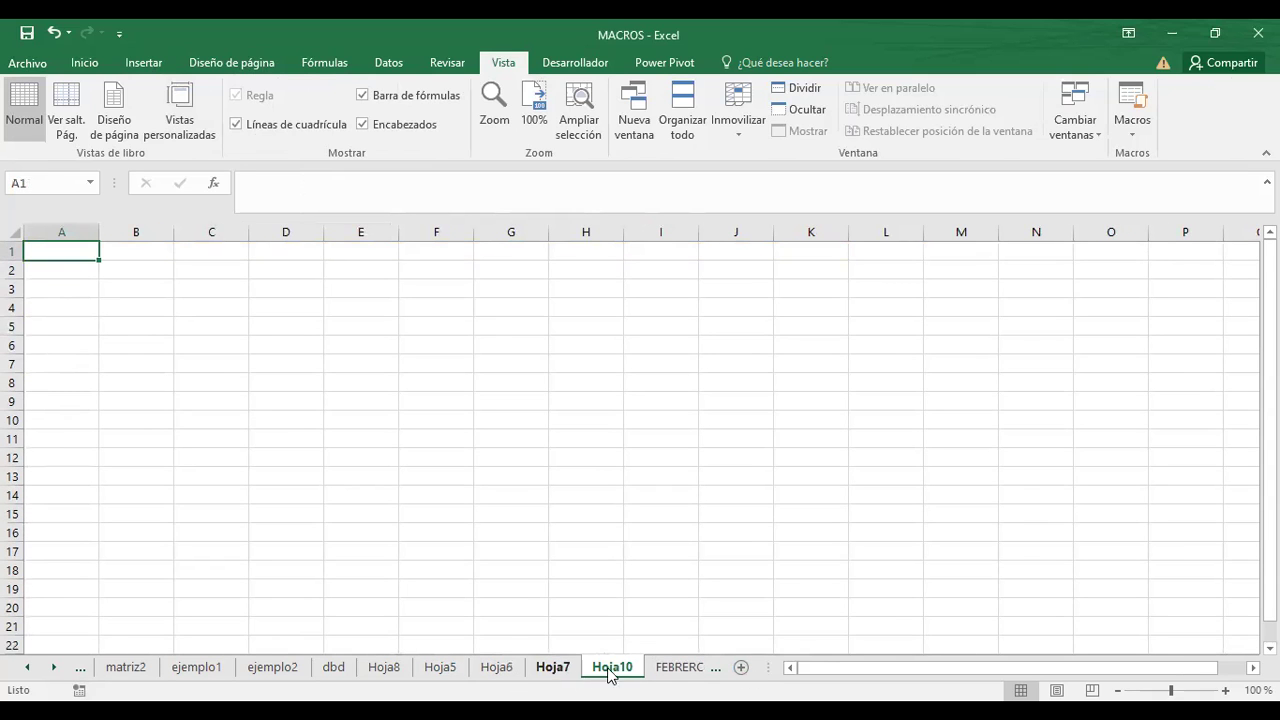
click(491, 673)
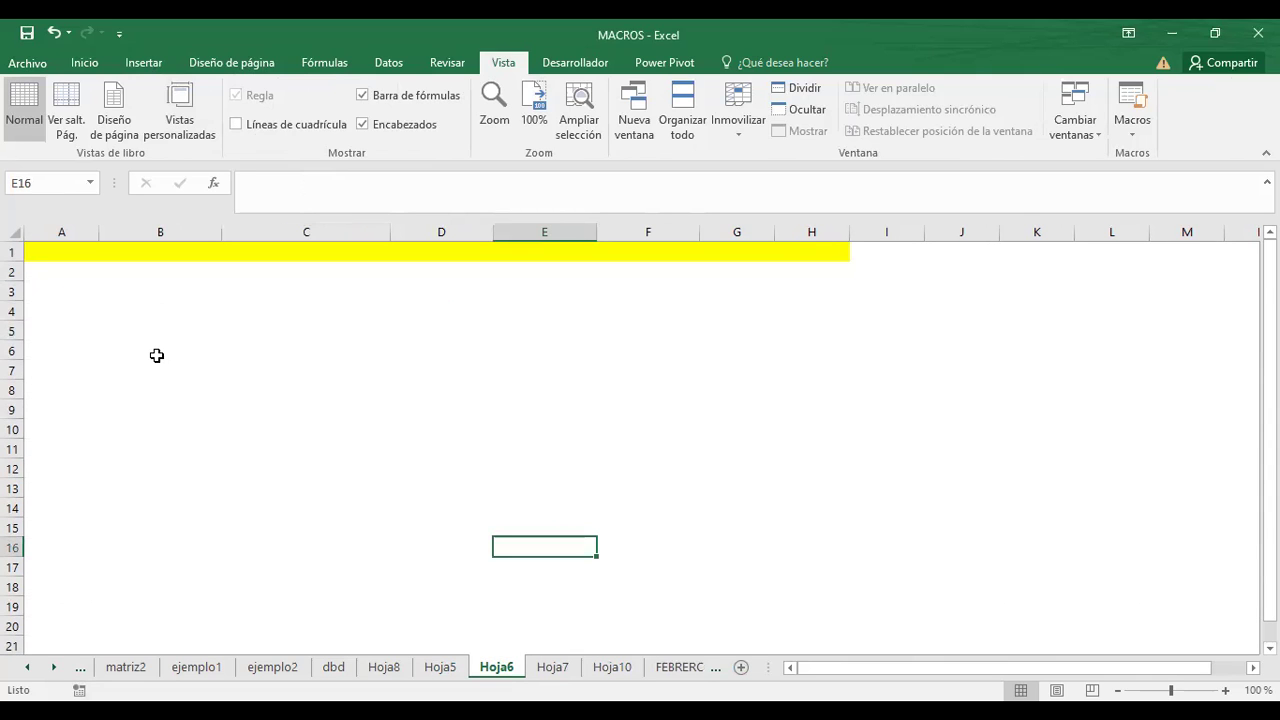
Step: Run the MODIFICARHOJA macro on Hoja7 and compare the sheet with Hoja6
click(552, 667)
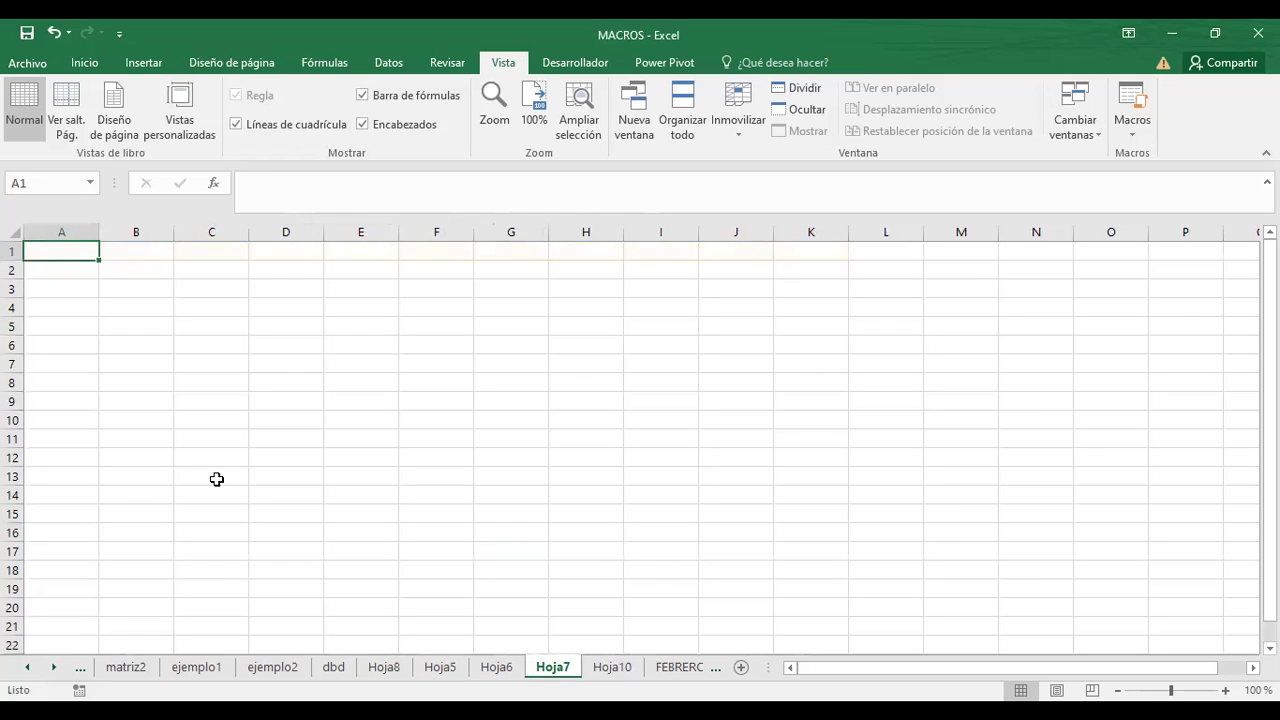
click(1132, 131)
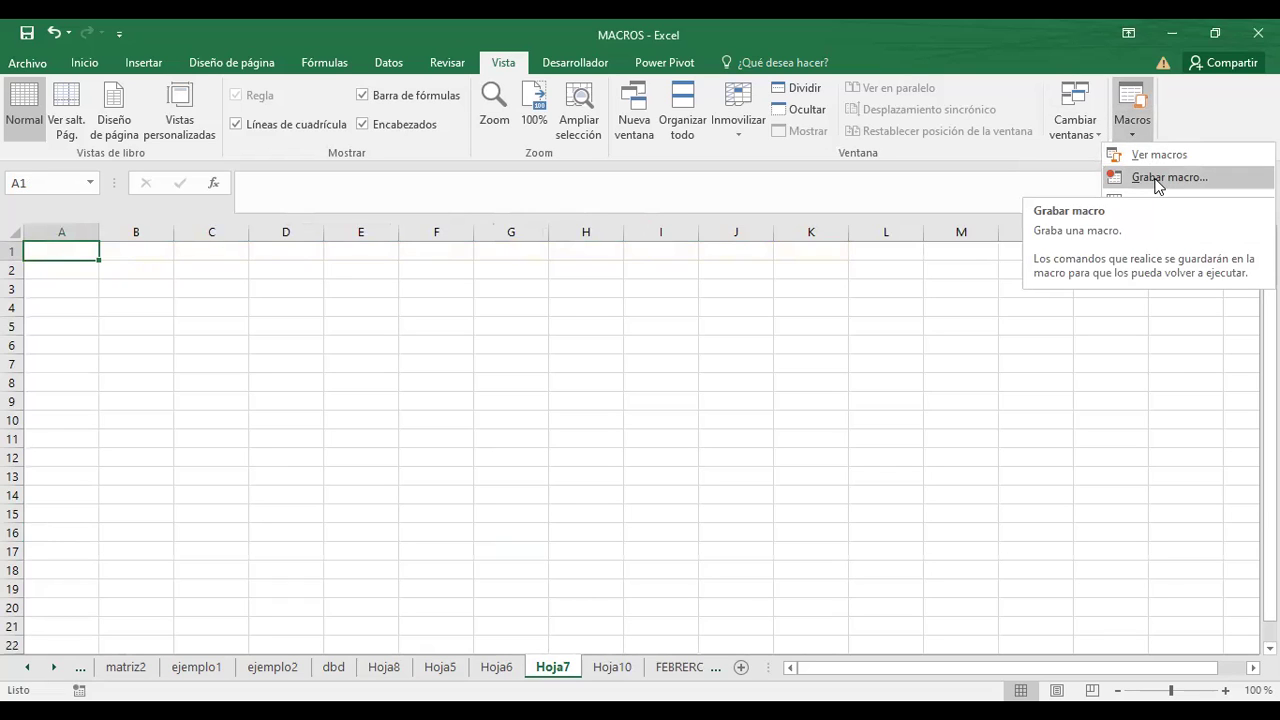
click(1160, 155)
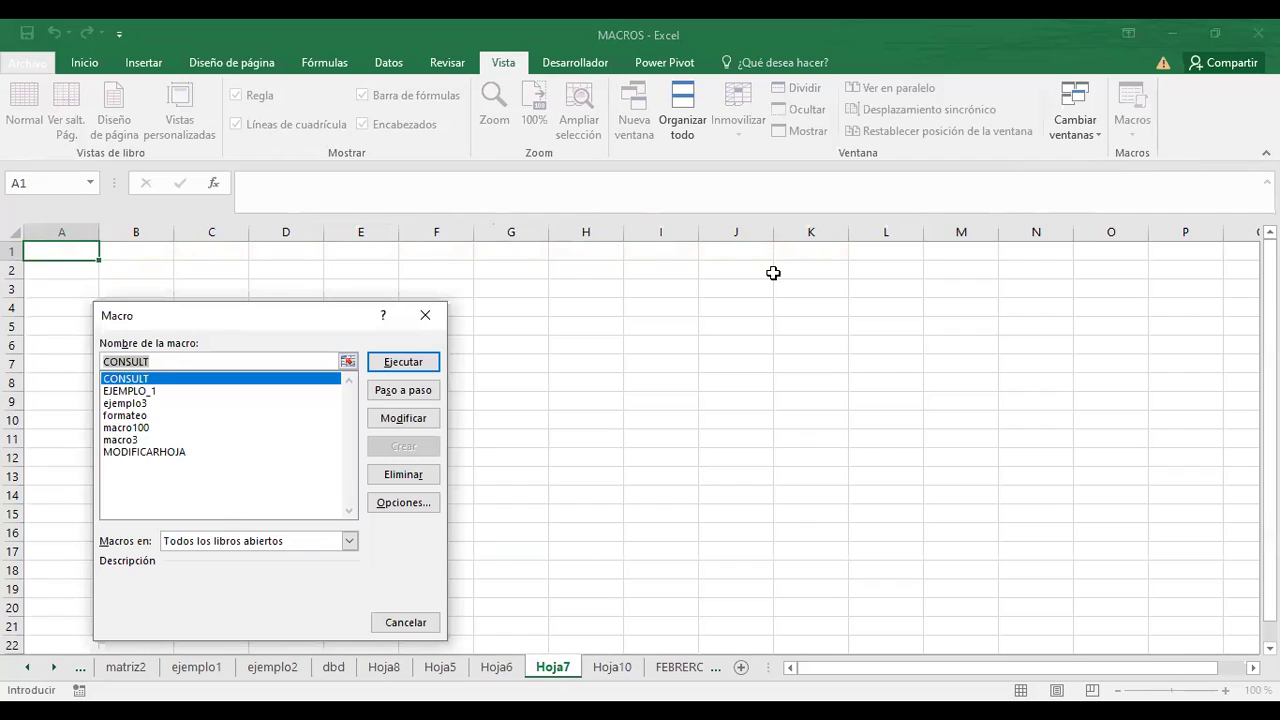
click(164, 452)
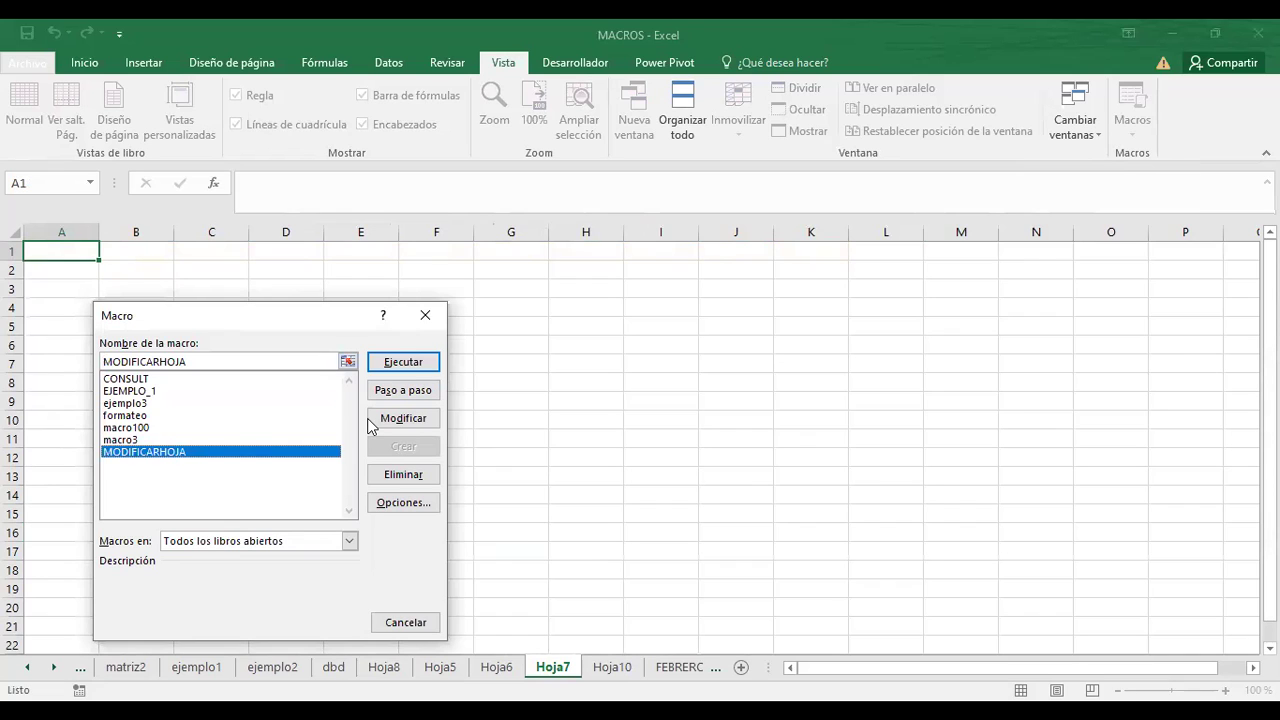
key(Return)
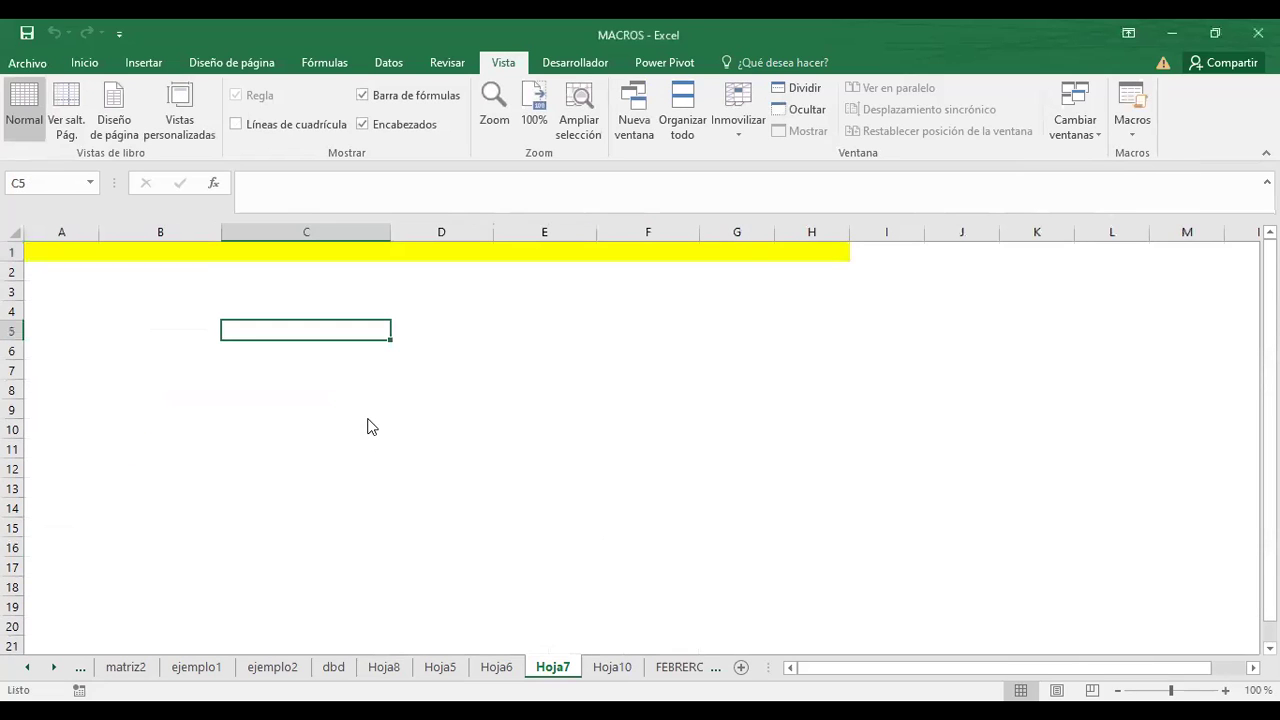
click(499, 668)
click(551, 668)
Step: Enter a person's name in cell B3 of Hoja7 and check the cell's font and size
click(145, 299)
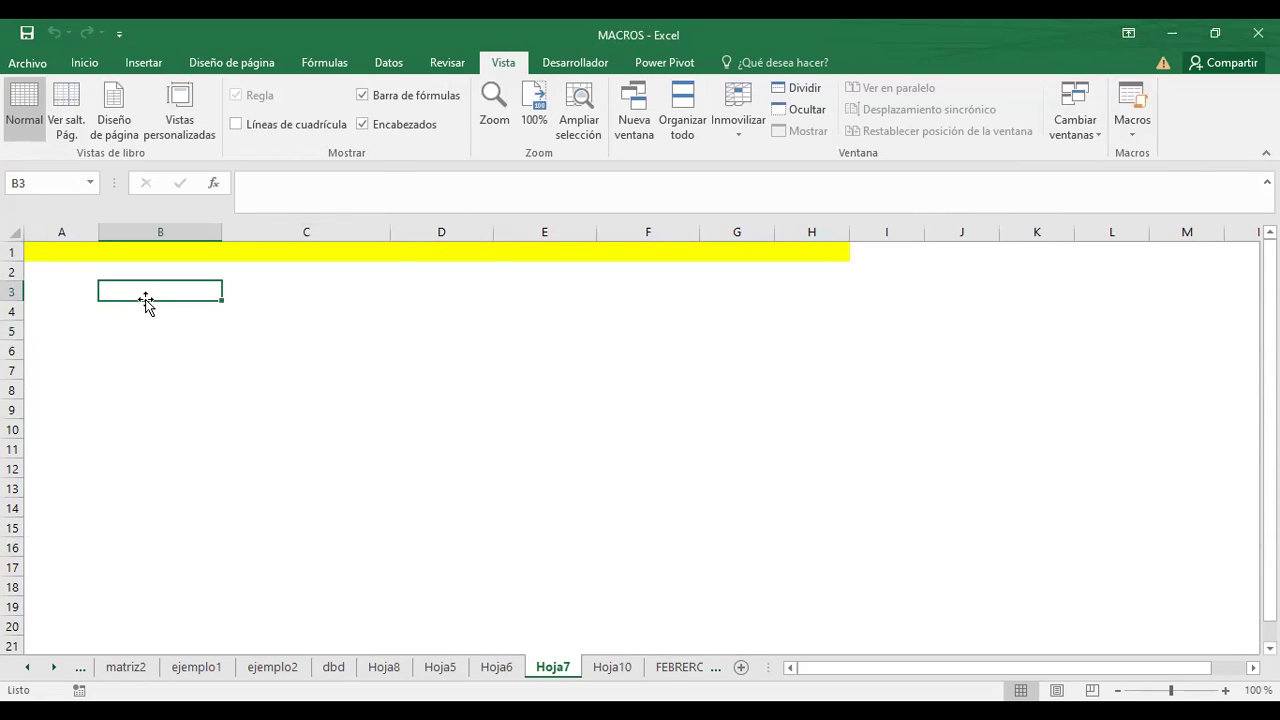
text(JOSE ALFREDO)
key(Return)
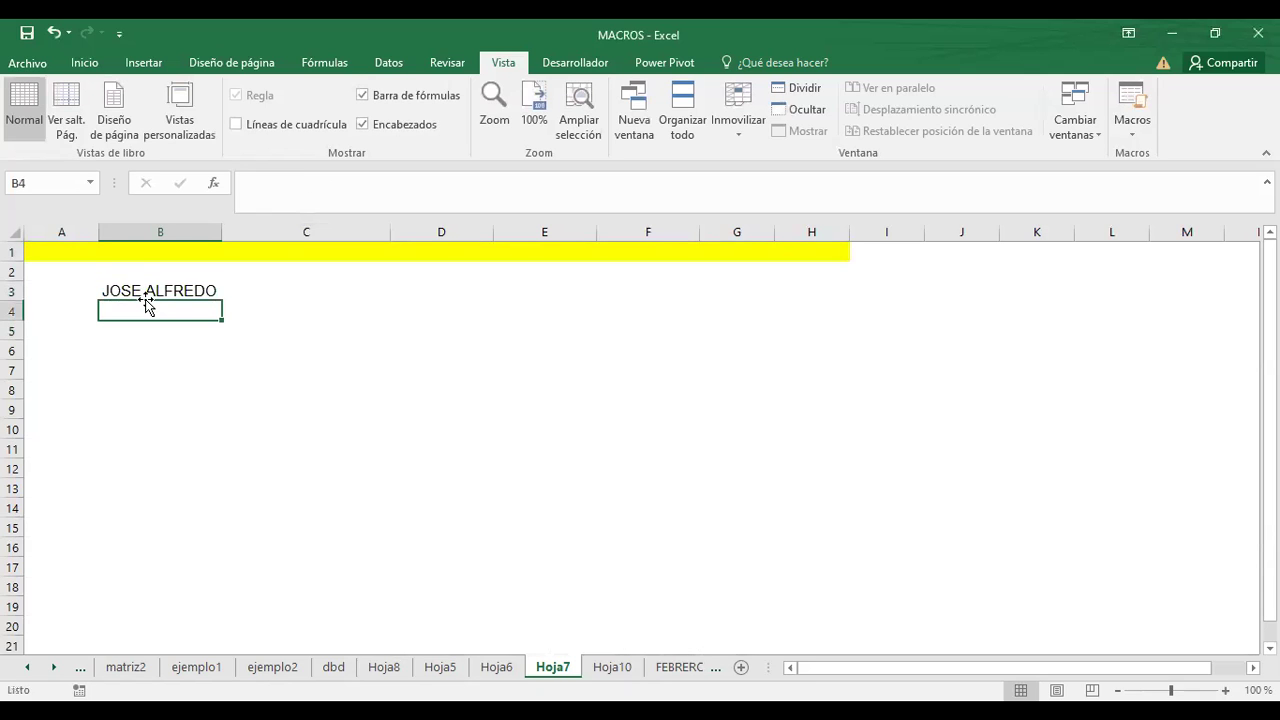
click(81, 68)
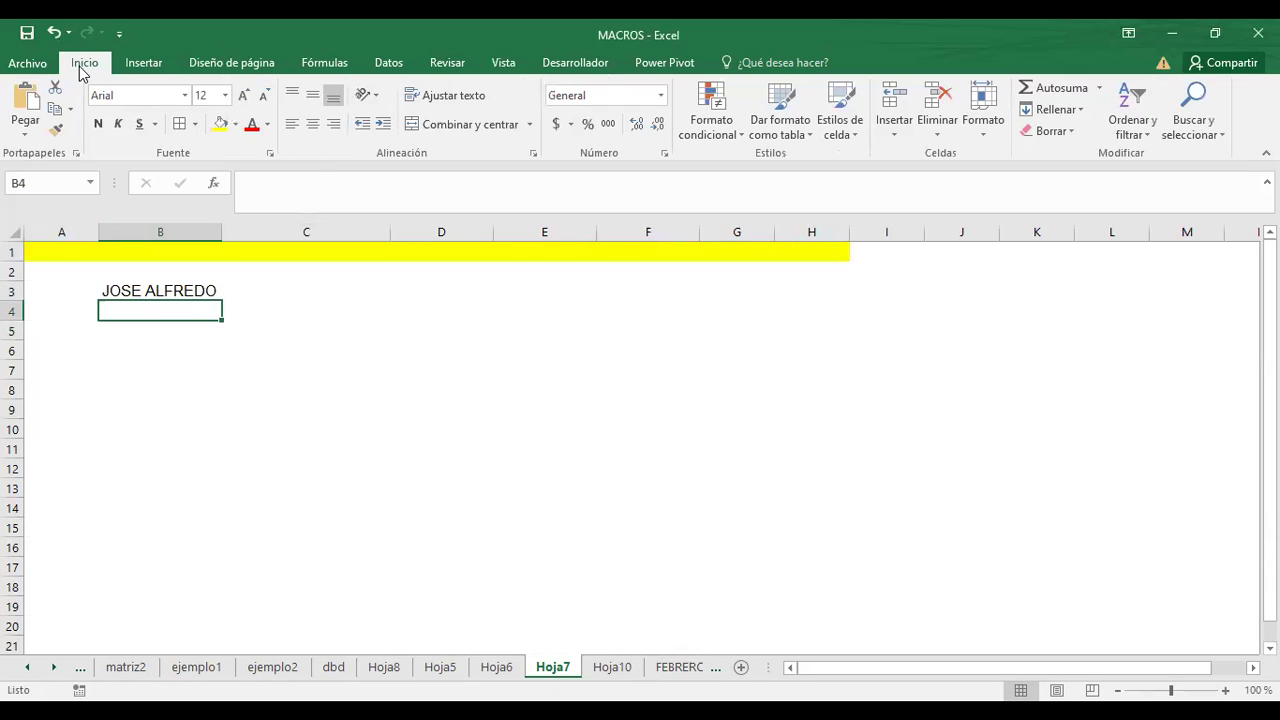
click(228, 372)
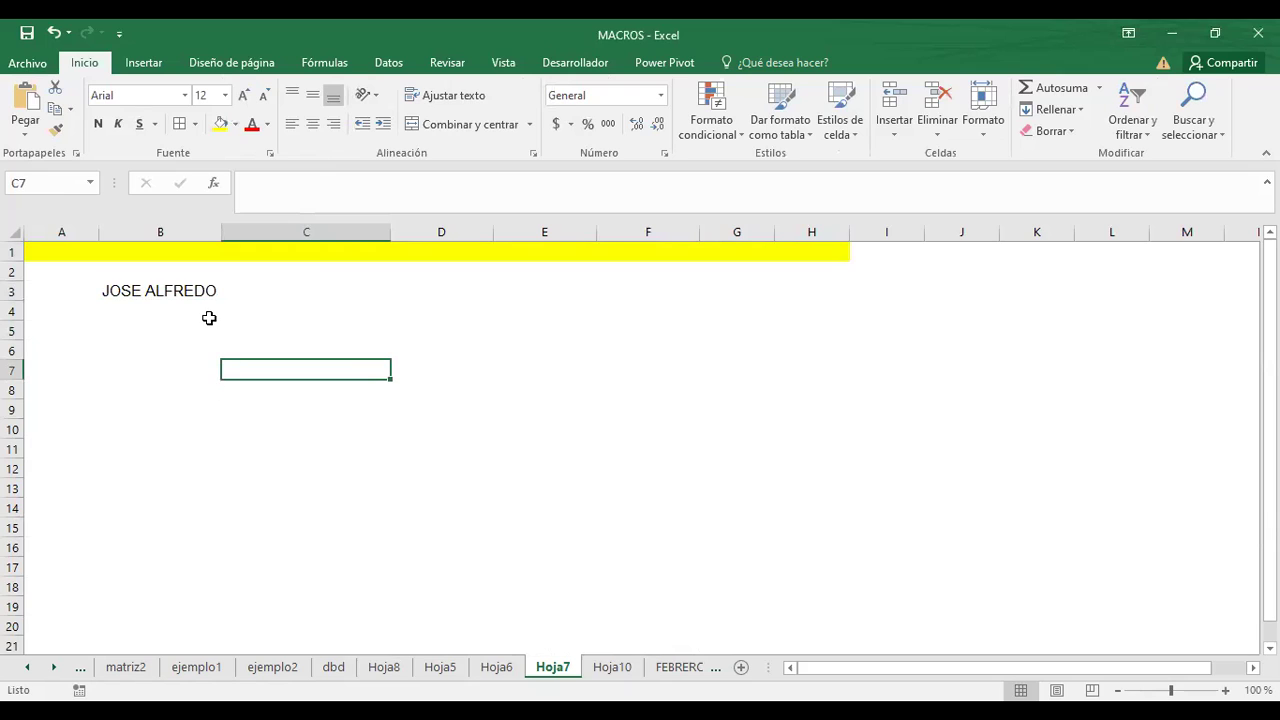
click(173, 292)
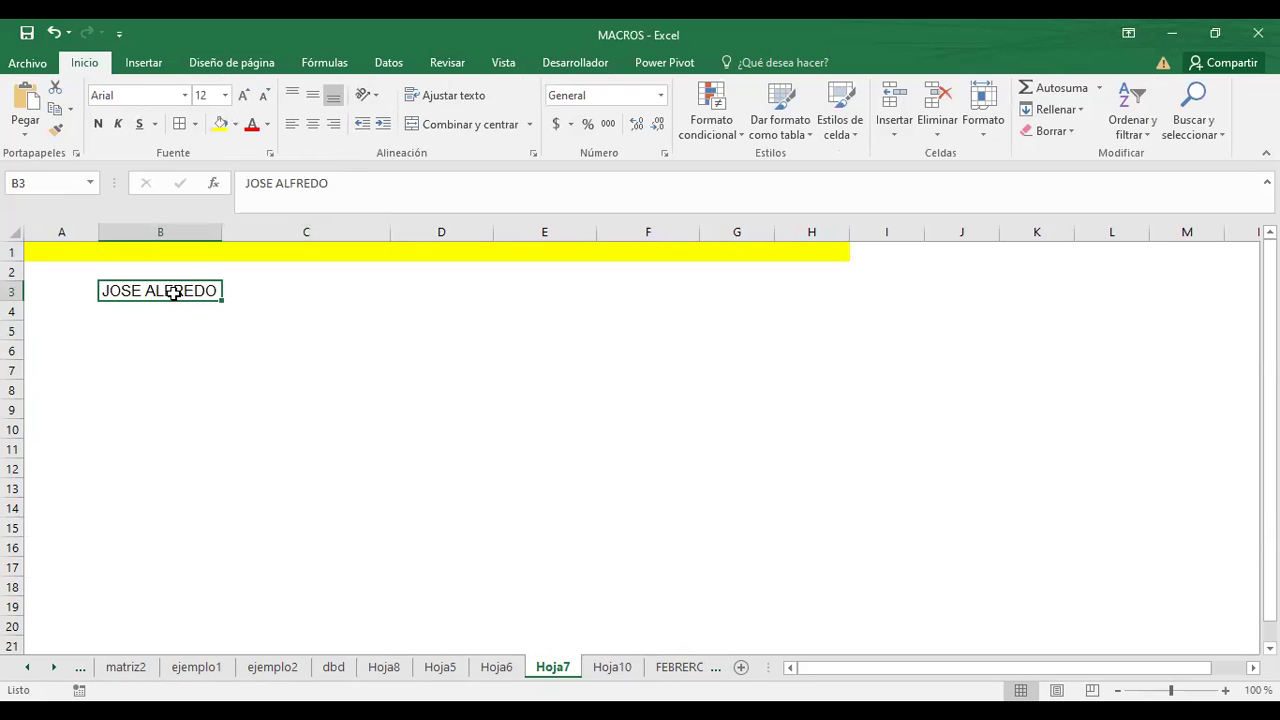
Step: Run the MODIFICARHOJA macro on the blank sheet Hoja10
click(605, 670)
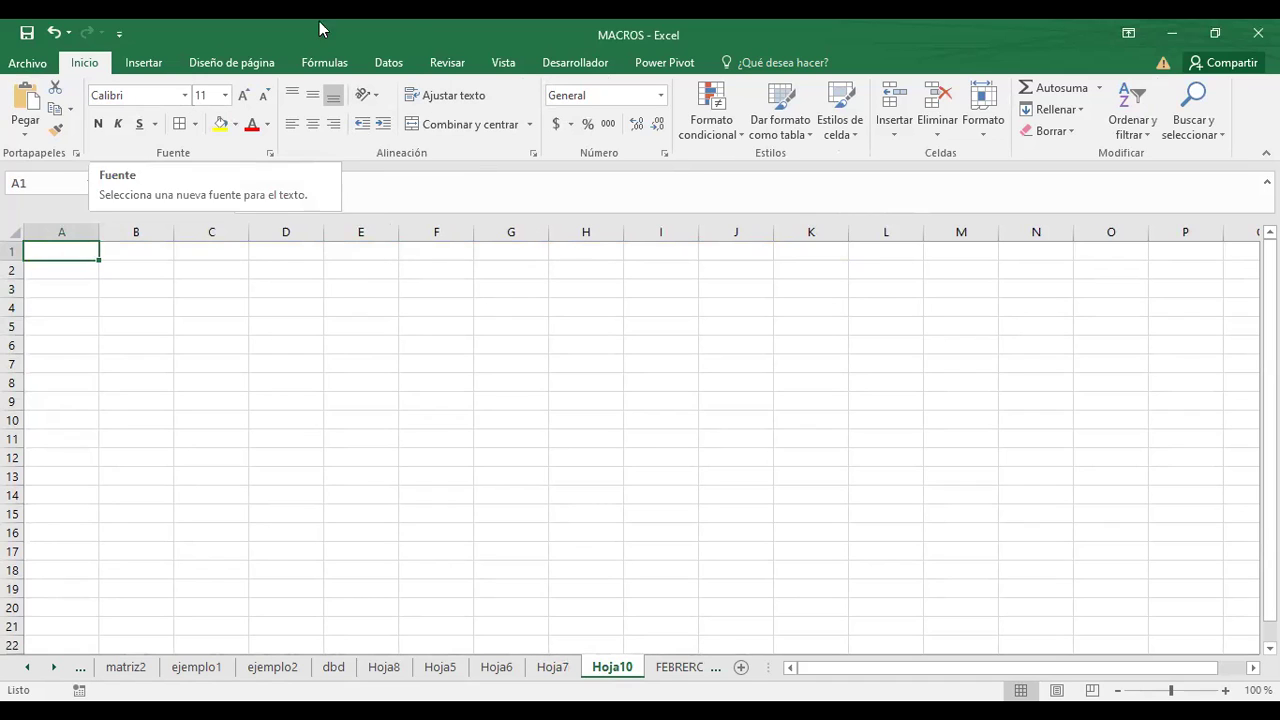
click(390, 68)
click(499, 66)
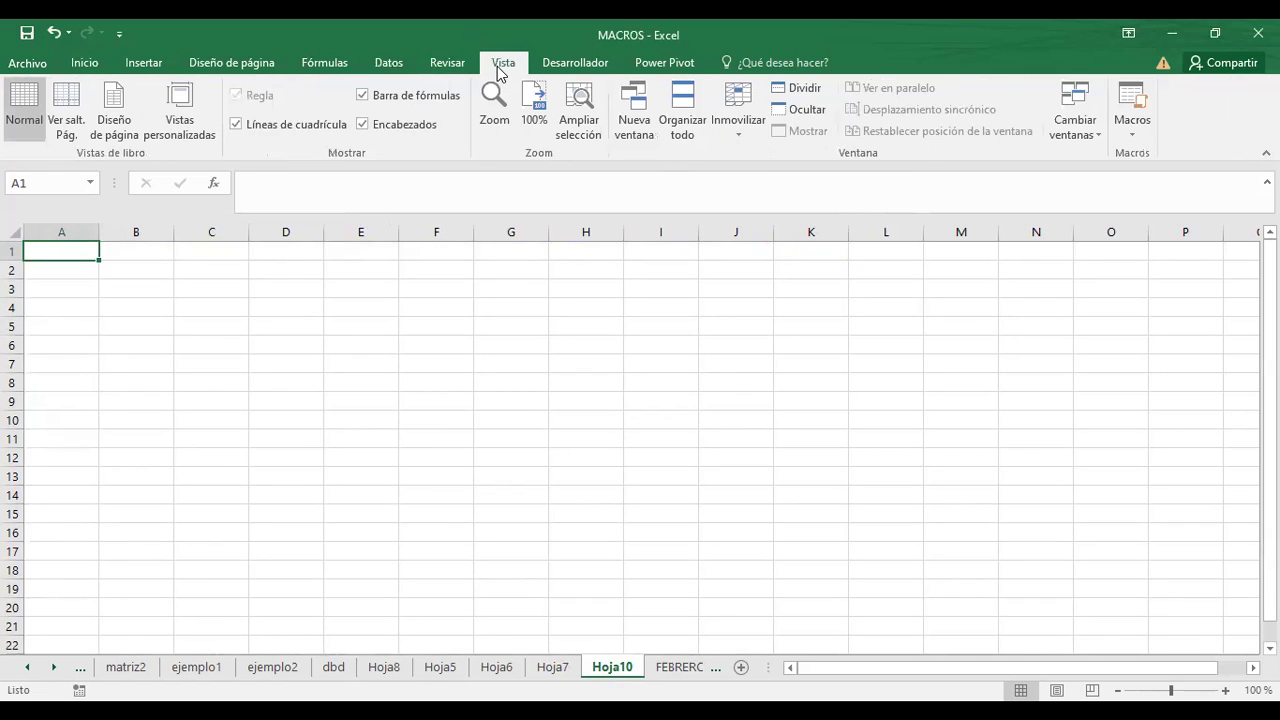
click(1132, 135)
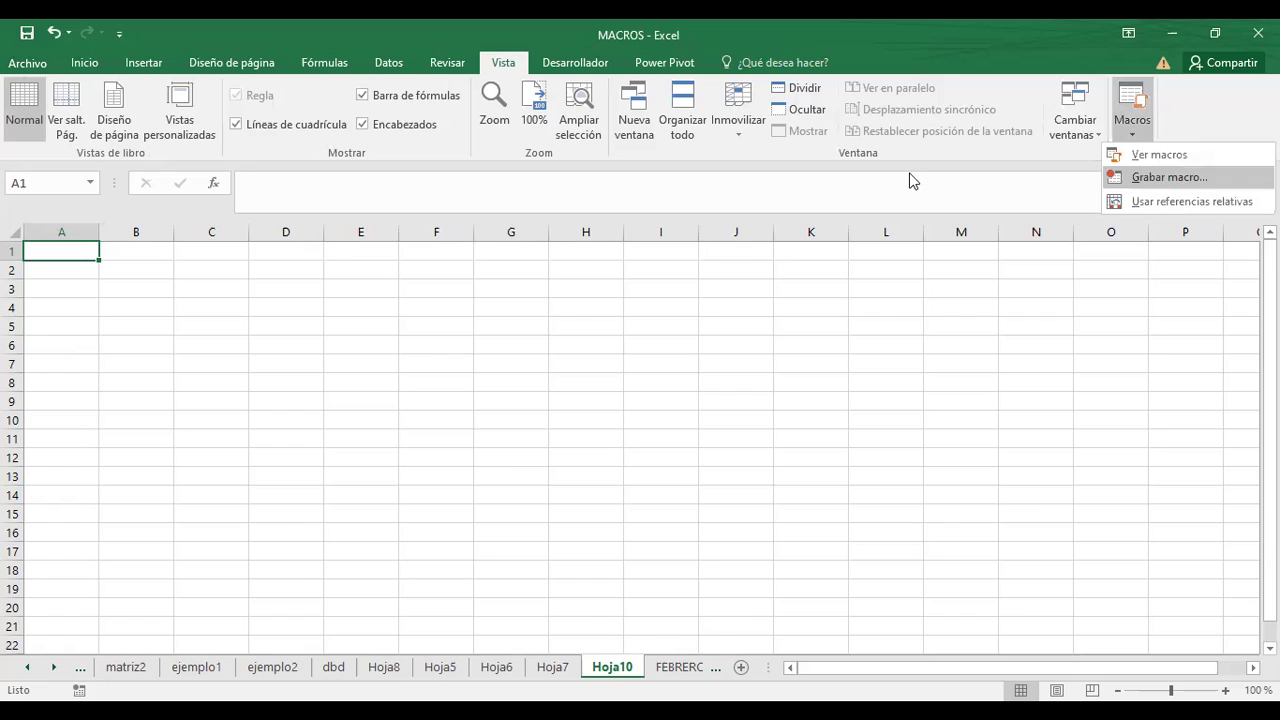
key(alt+F8)
click(156, 452)
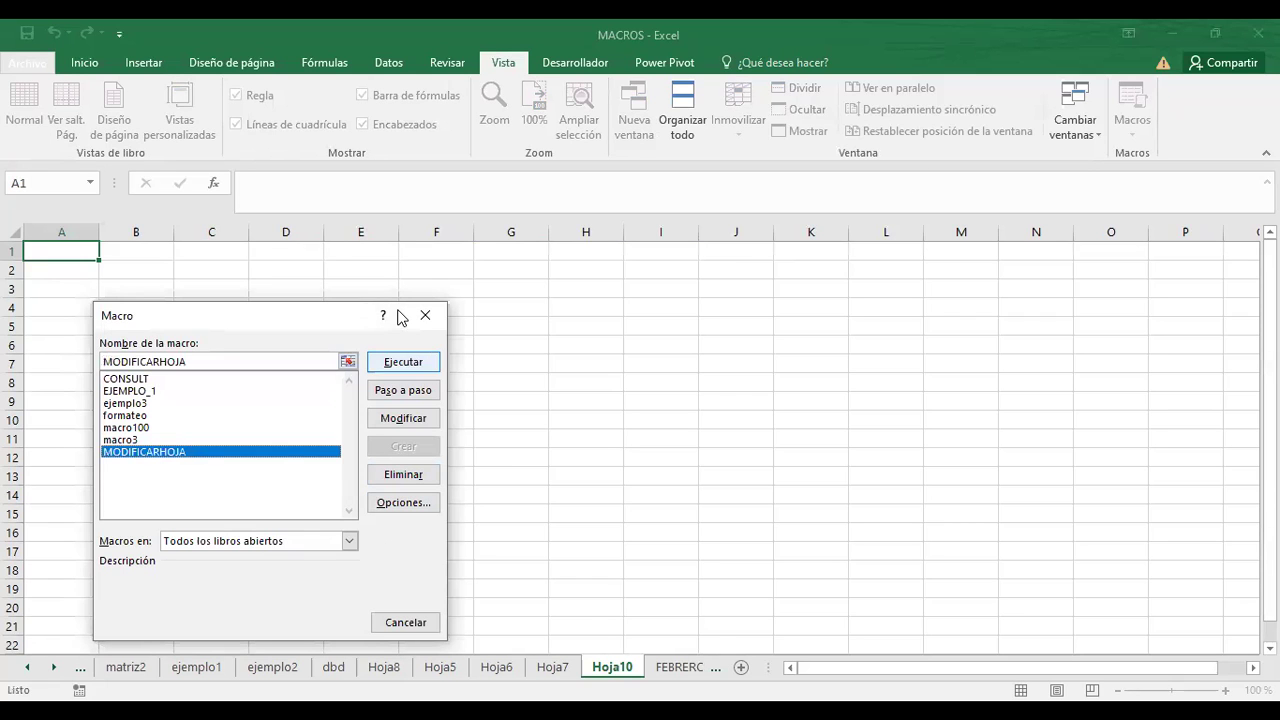
key(Return)
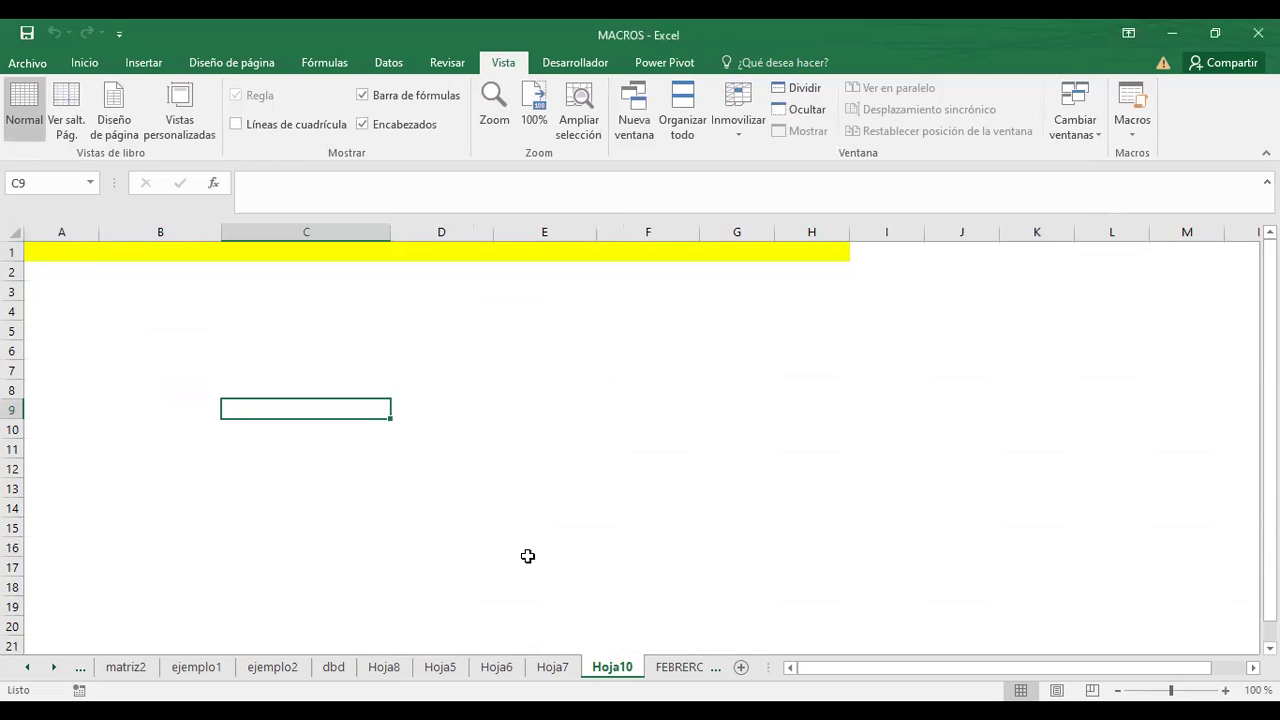
Step: Select the range A2:H13 on Hoja6 and open its detailed border settings
click(514, 672)
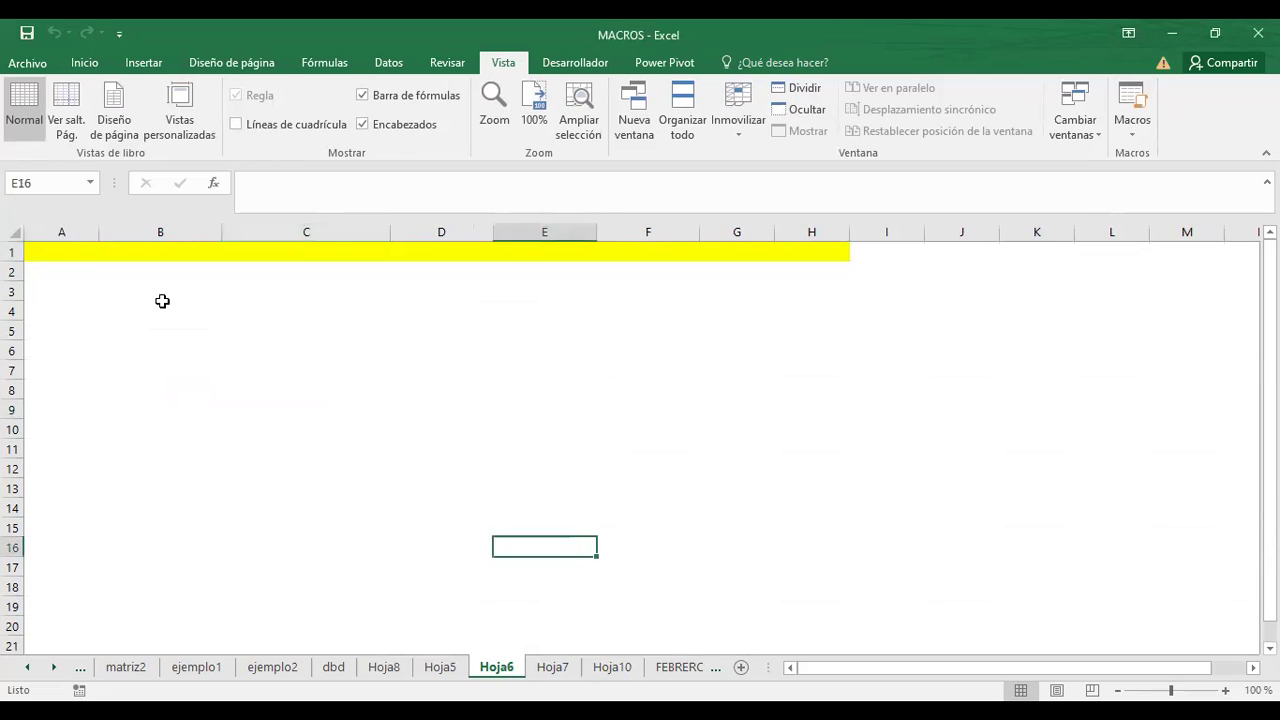
click(94, 288)
drag(70, 267, 797, 477)
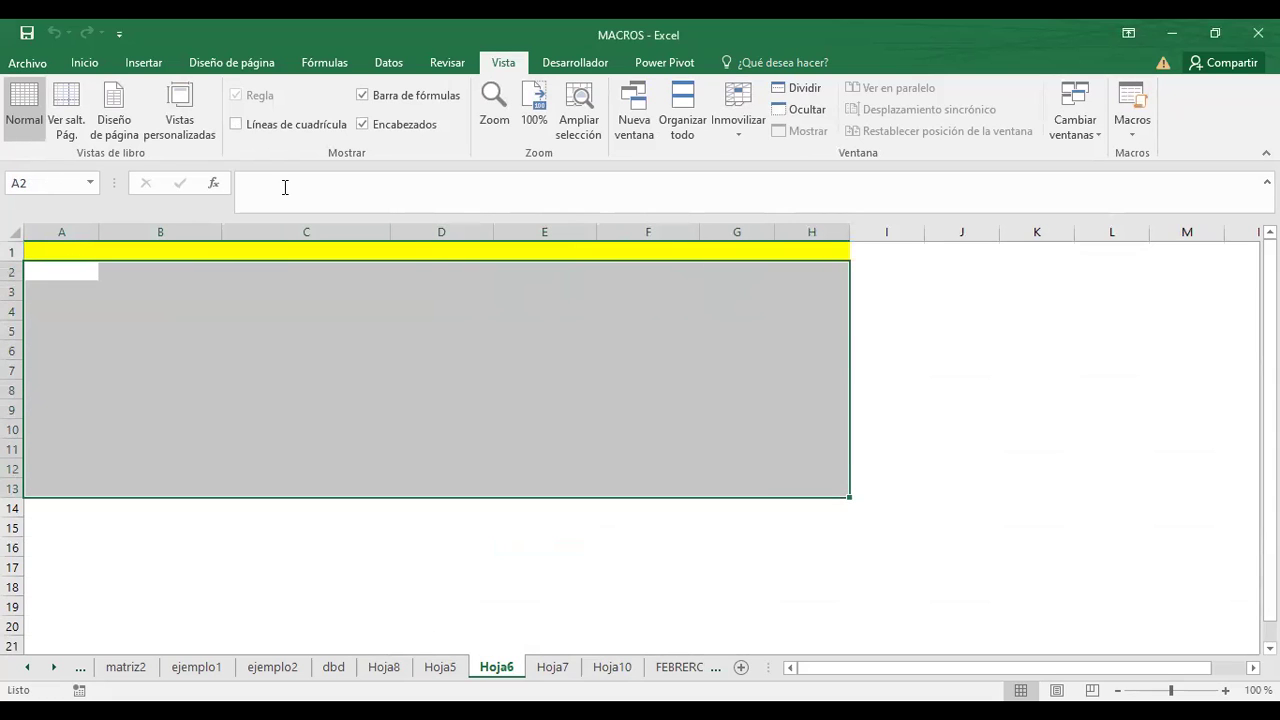
click(86, 64)
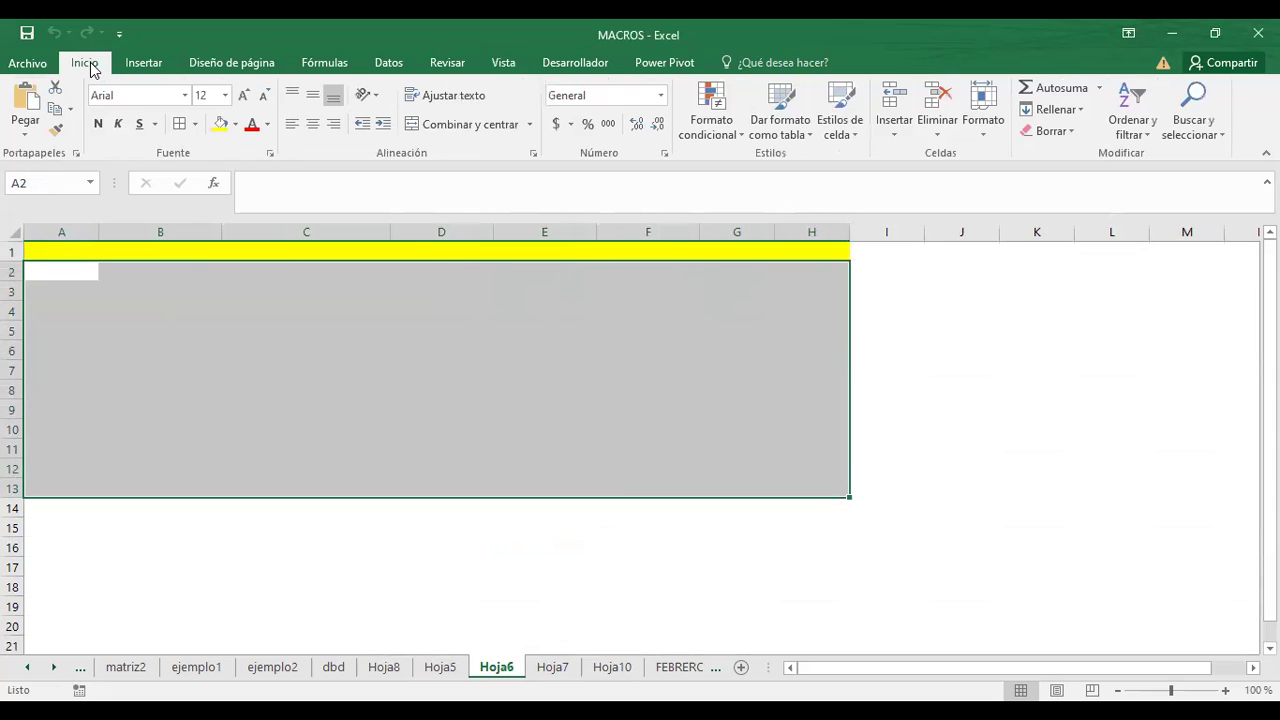
click(197, 124)
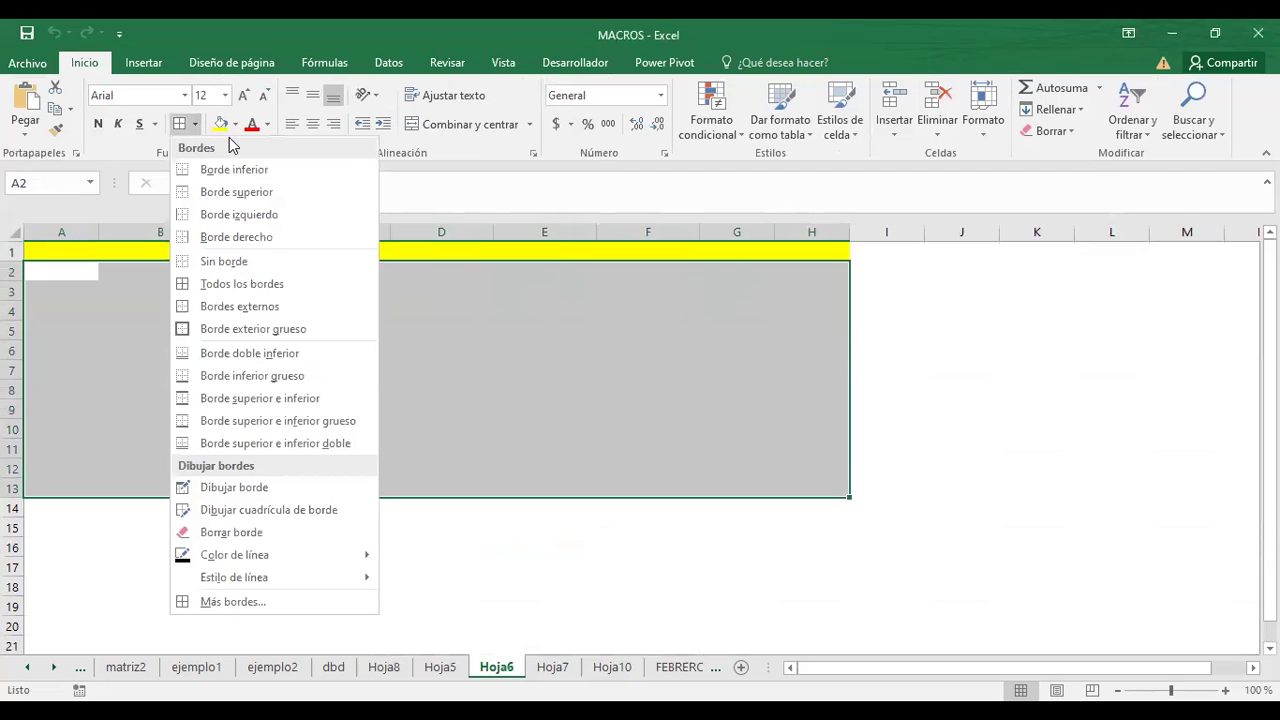
click(281, 605)
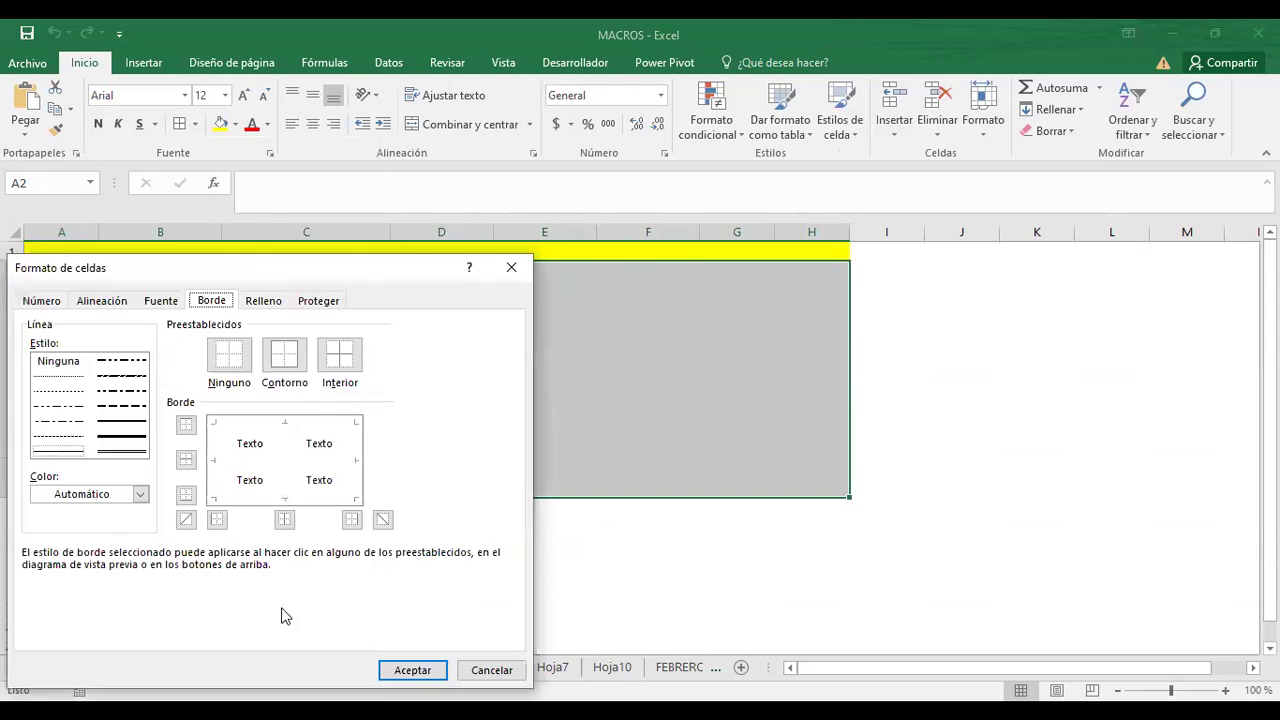
Step: Apply double-line borders to all outer and inner edges of A2:H13 on Hoja6
click(114, 454)
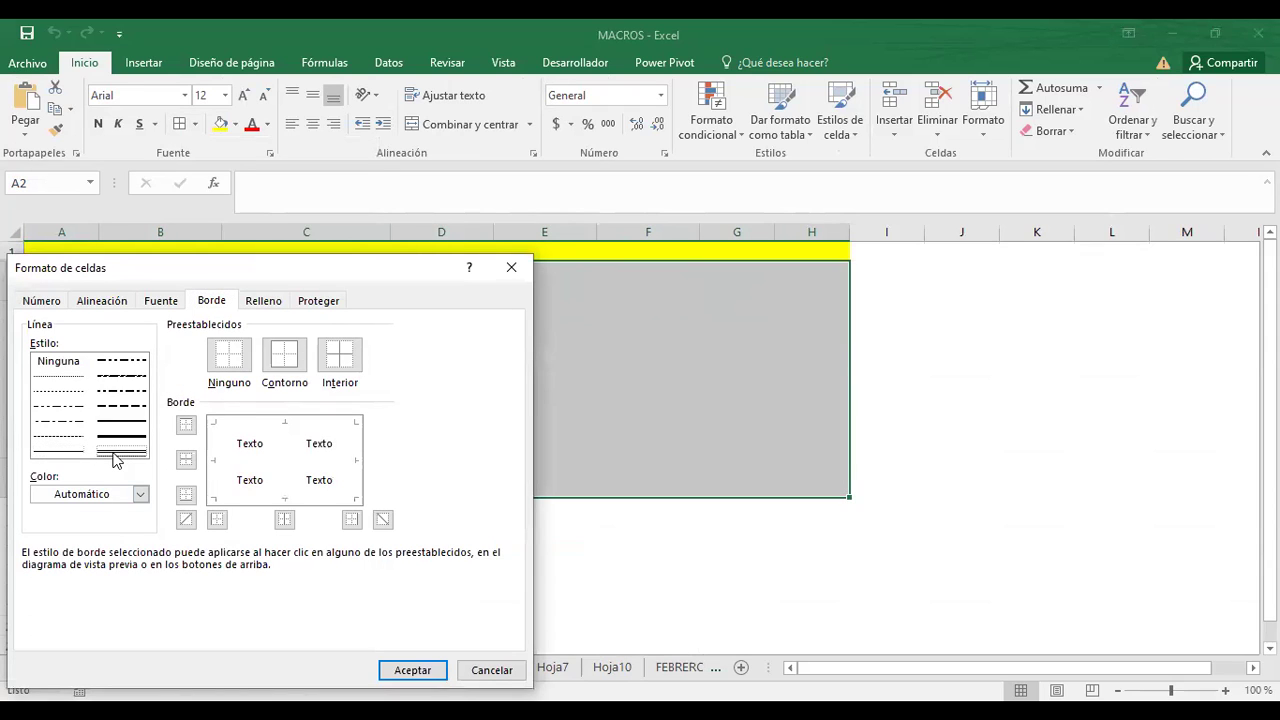
click(186, 425)
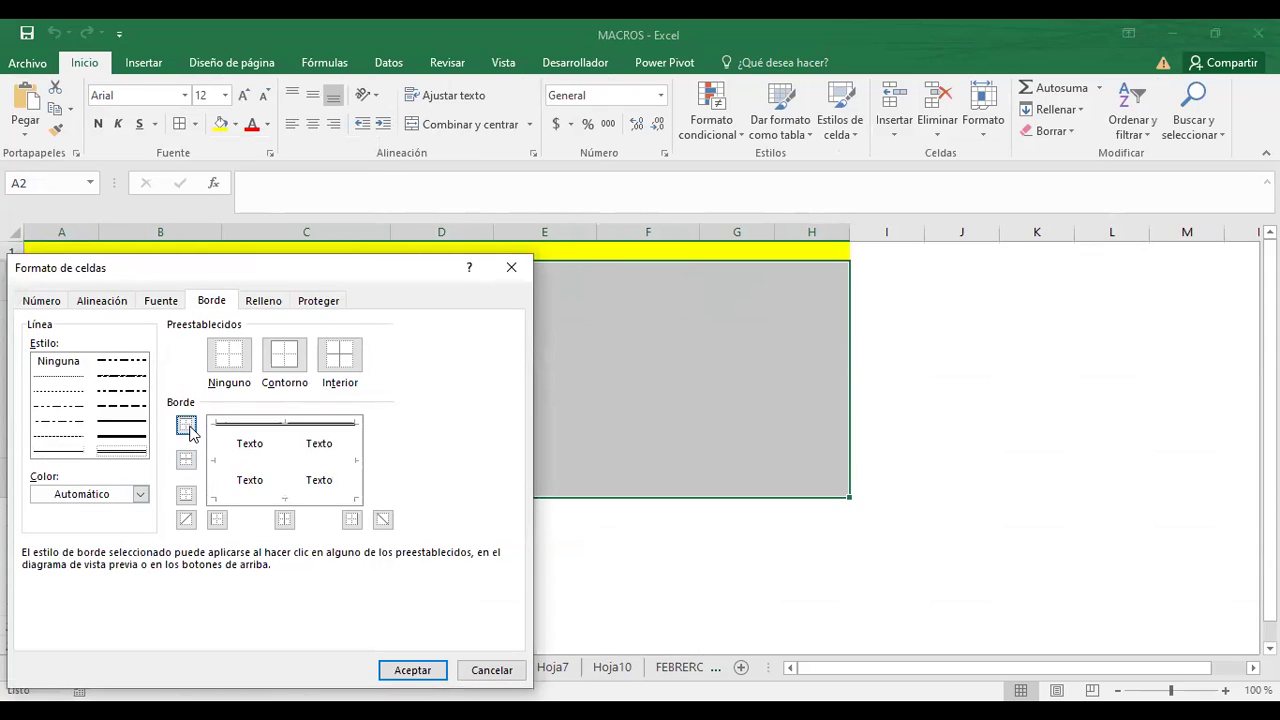
click(186, 459)
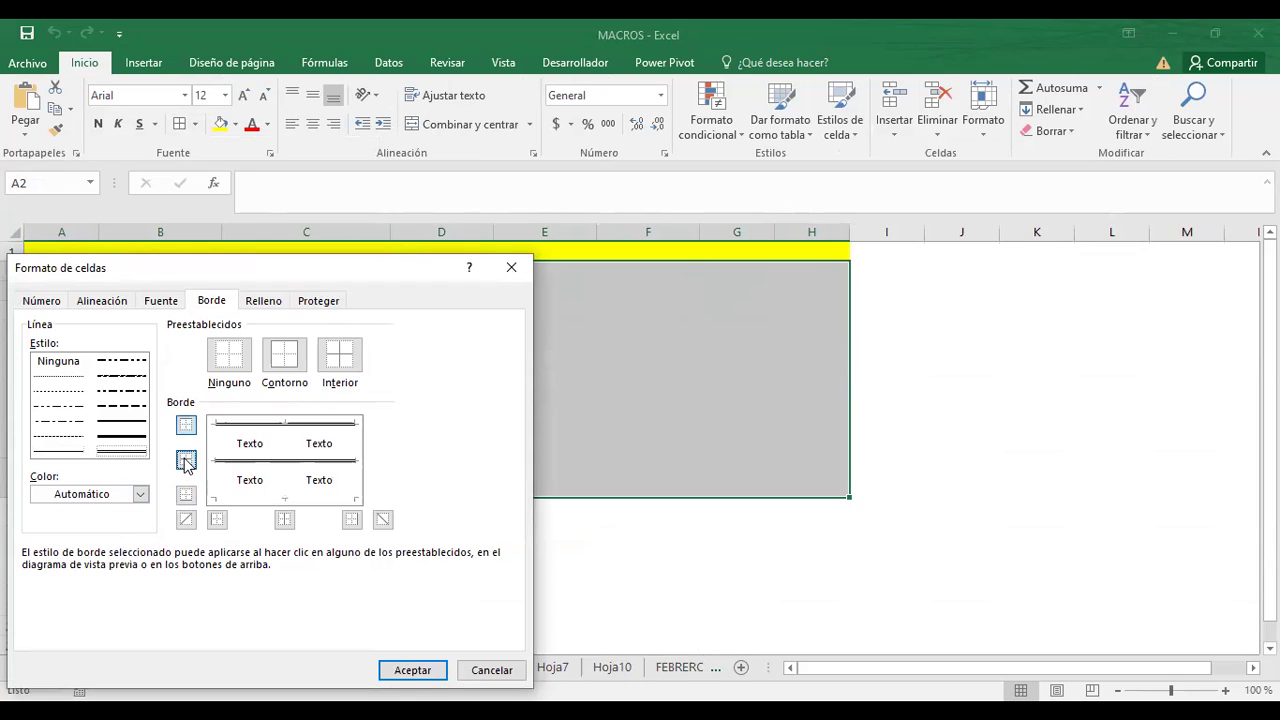
click(220, 522)
click(350, 522)
click(285, 521)
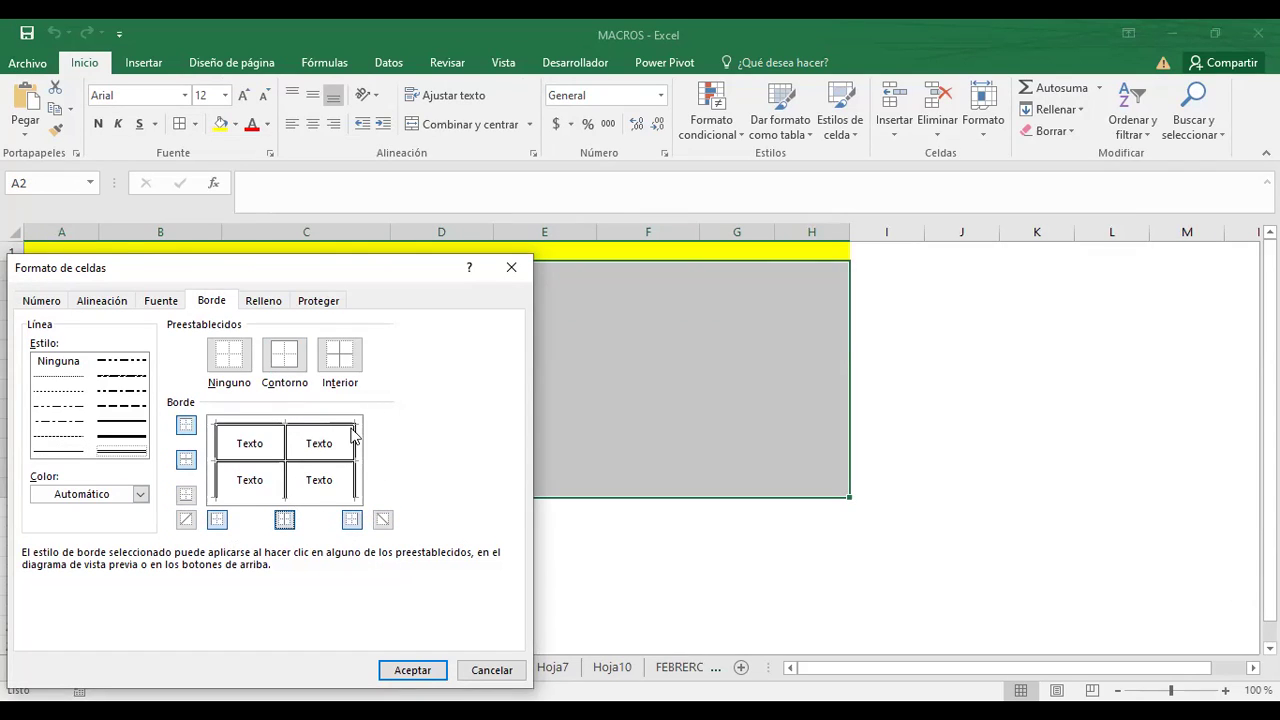
click(187, 497)
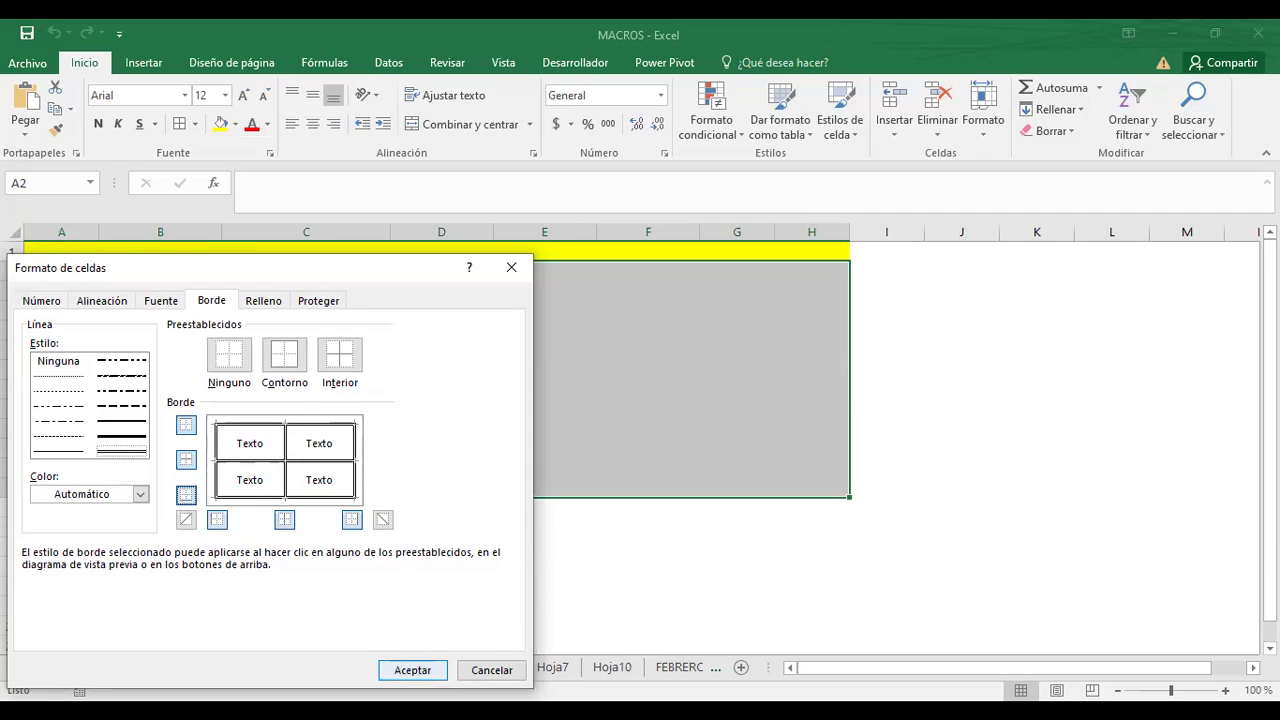
click(409, 673)
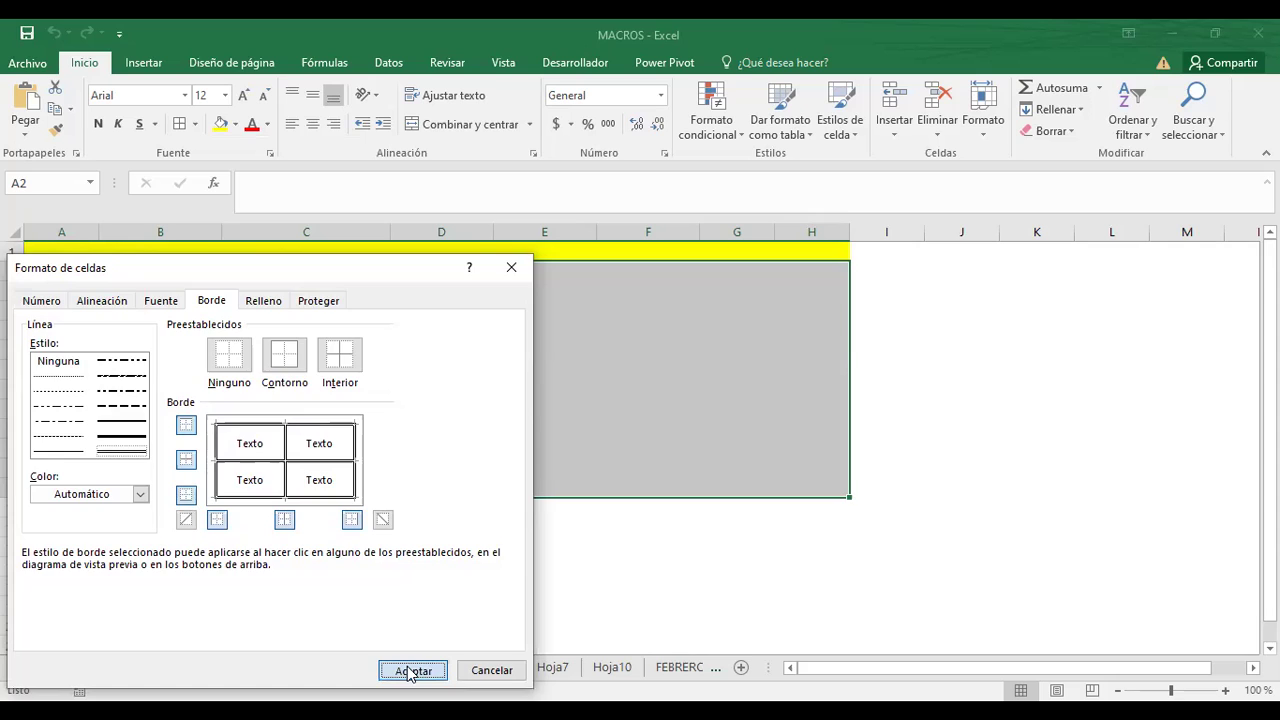
click(254, 587)
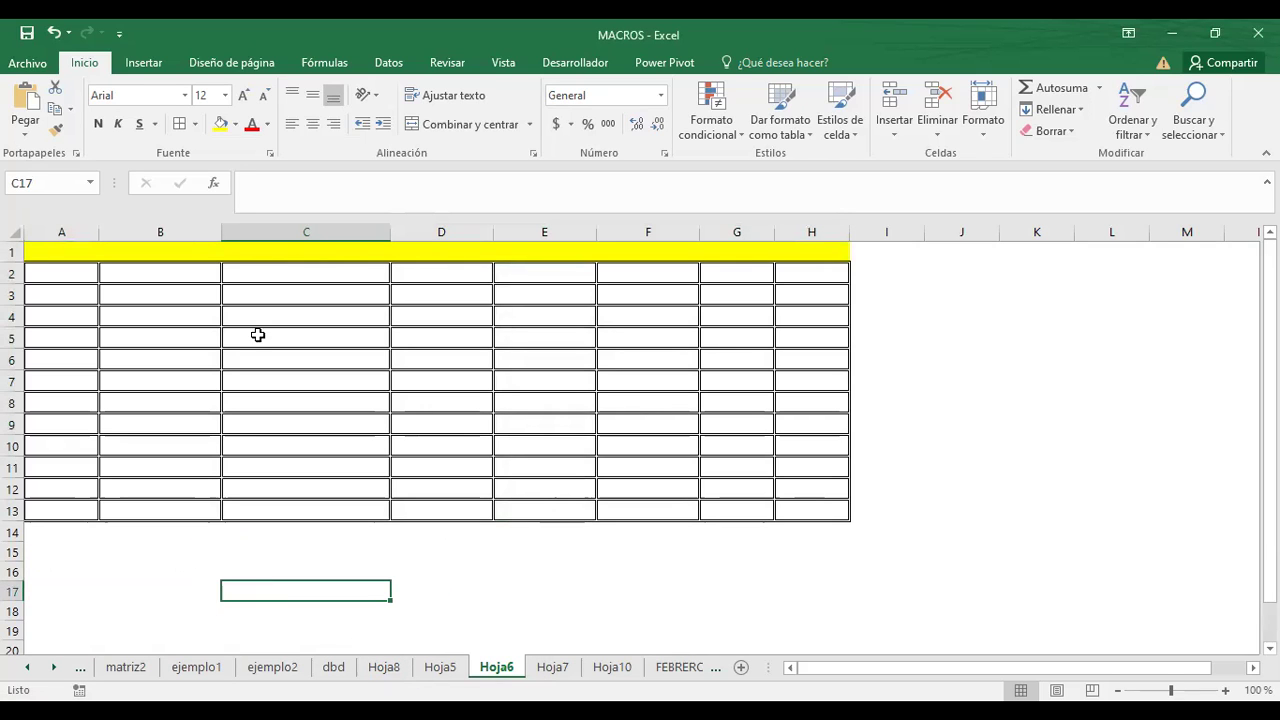
Step: Undo the double-line borders on Hoja6 and deselect the range
click(54, 39)
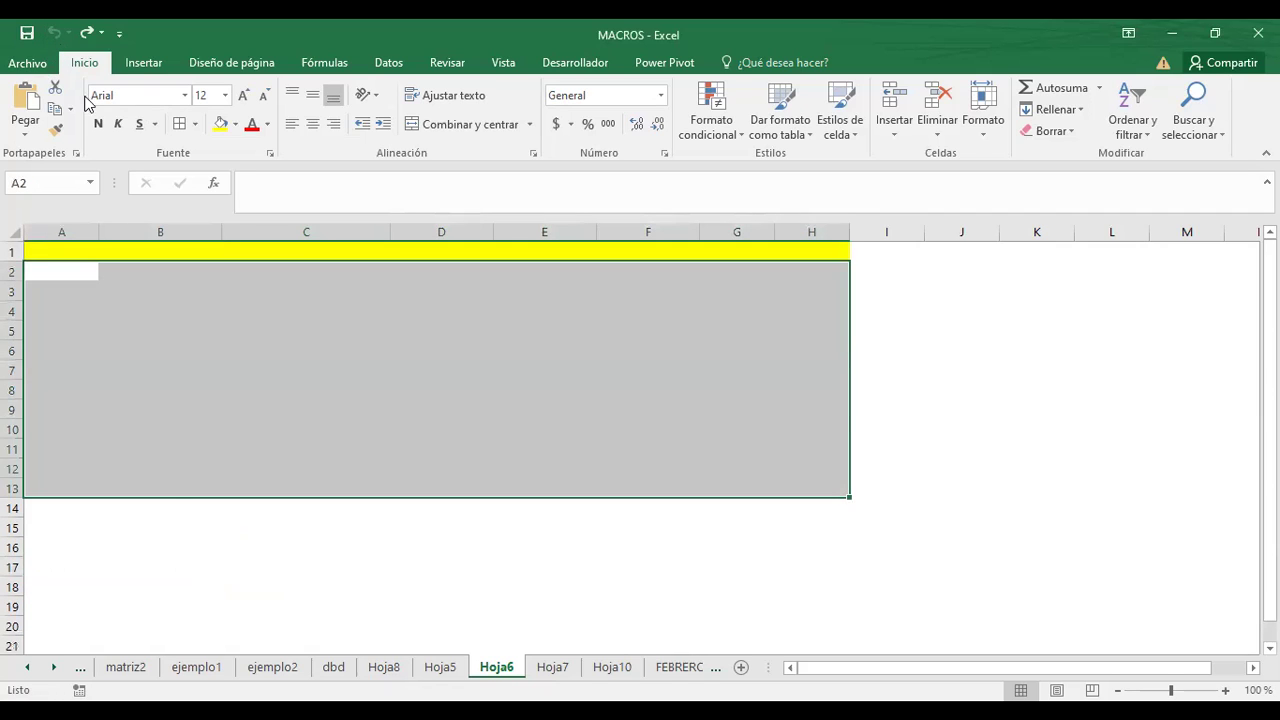
click(175, 524)
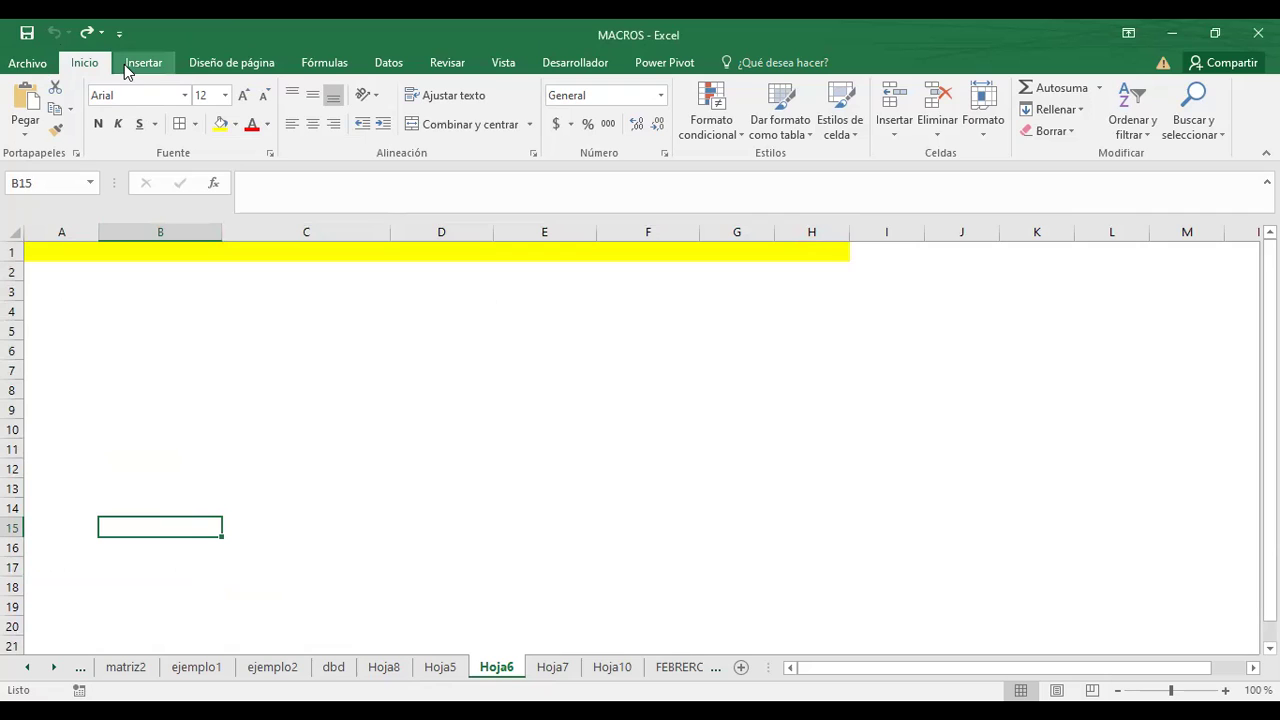
Step: Delete the MODIFICARHOJA macro from the list of macros
click(498, 64)
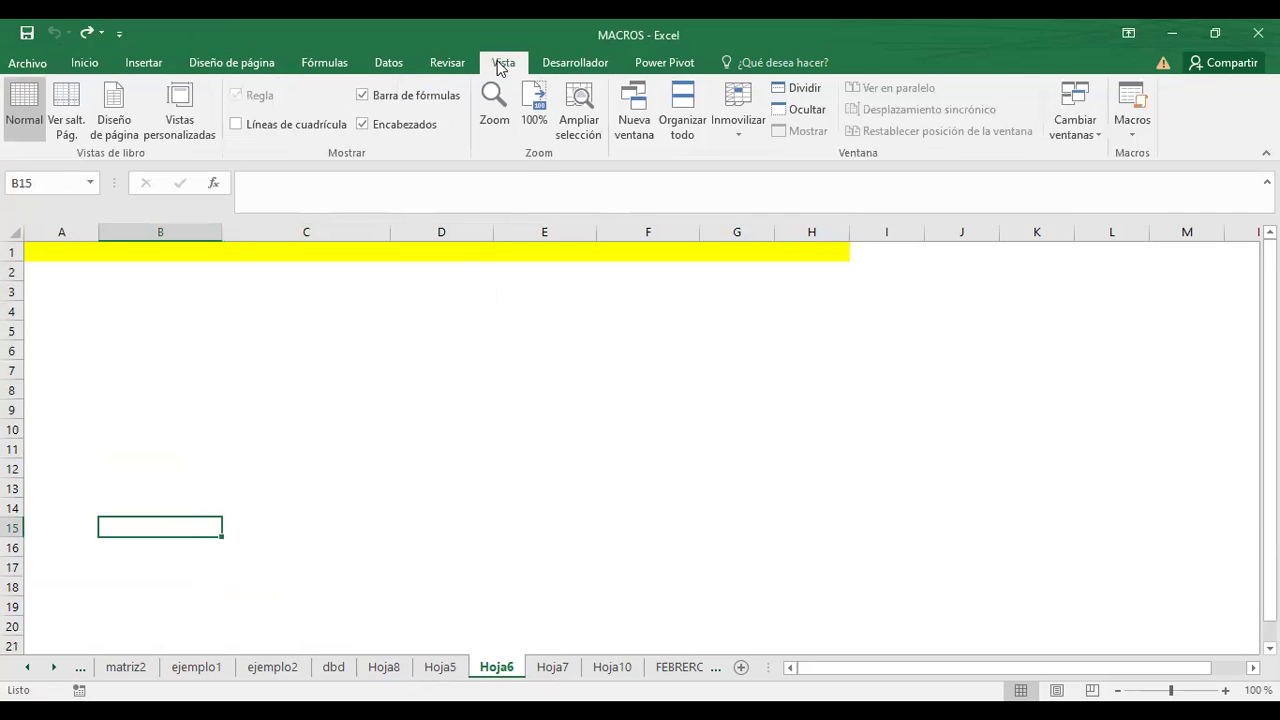
click(1141, 145)
click(1158, 157)
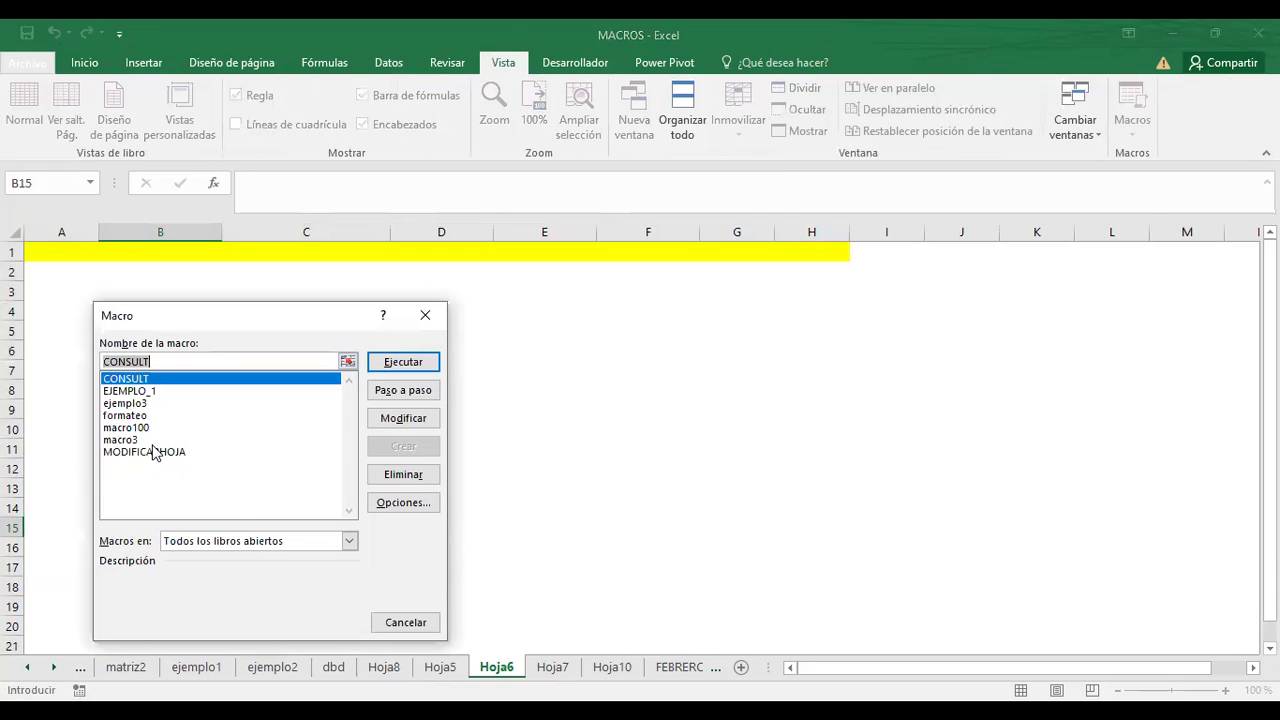
click(158, 440)
click(167, 450)
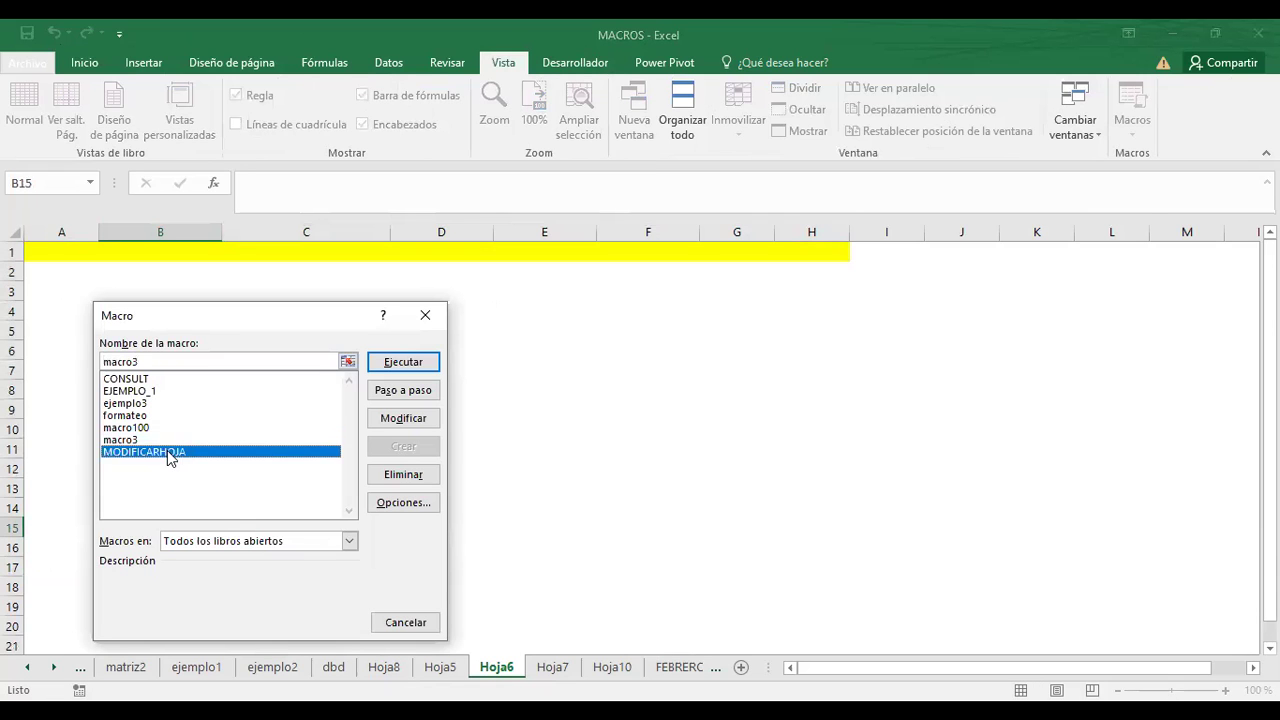
click(391, 476)
click(590, 423)
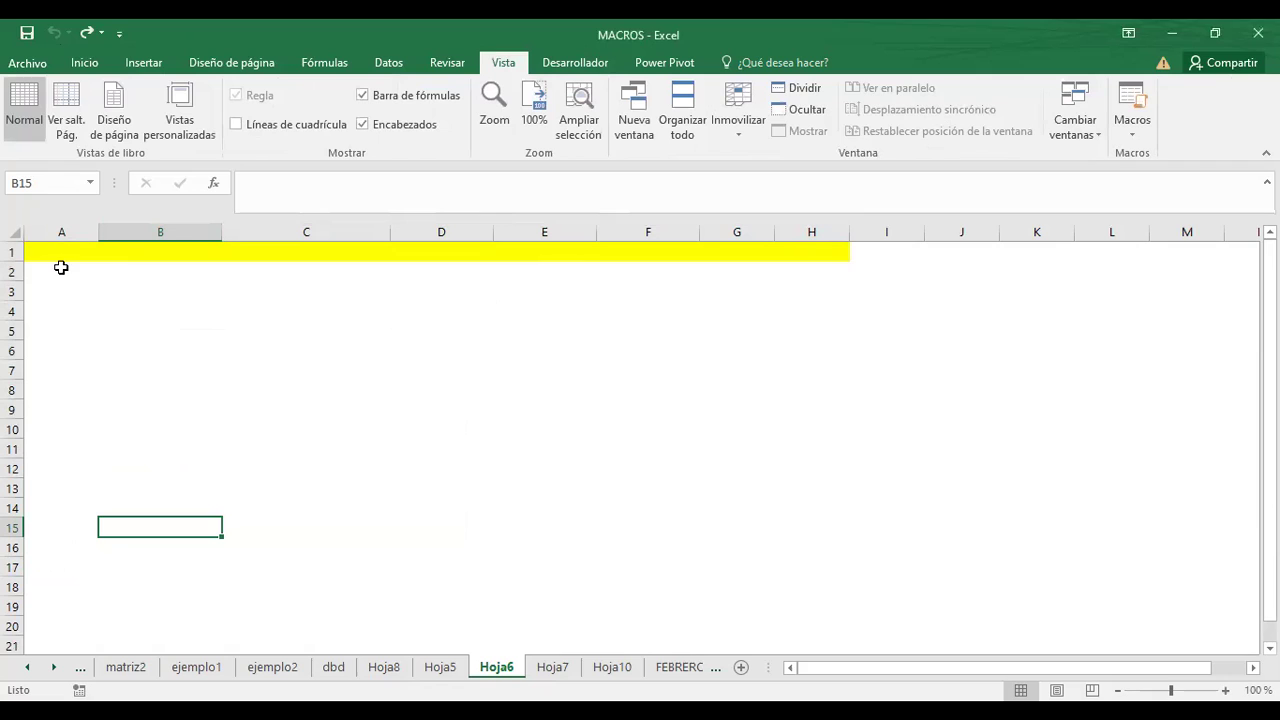
Step: Start recording a new macro named OTRAMACRO, stored in this workbook
click(133, 374)
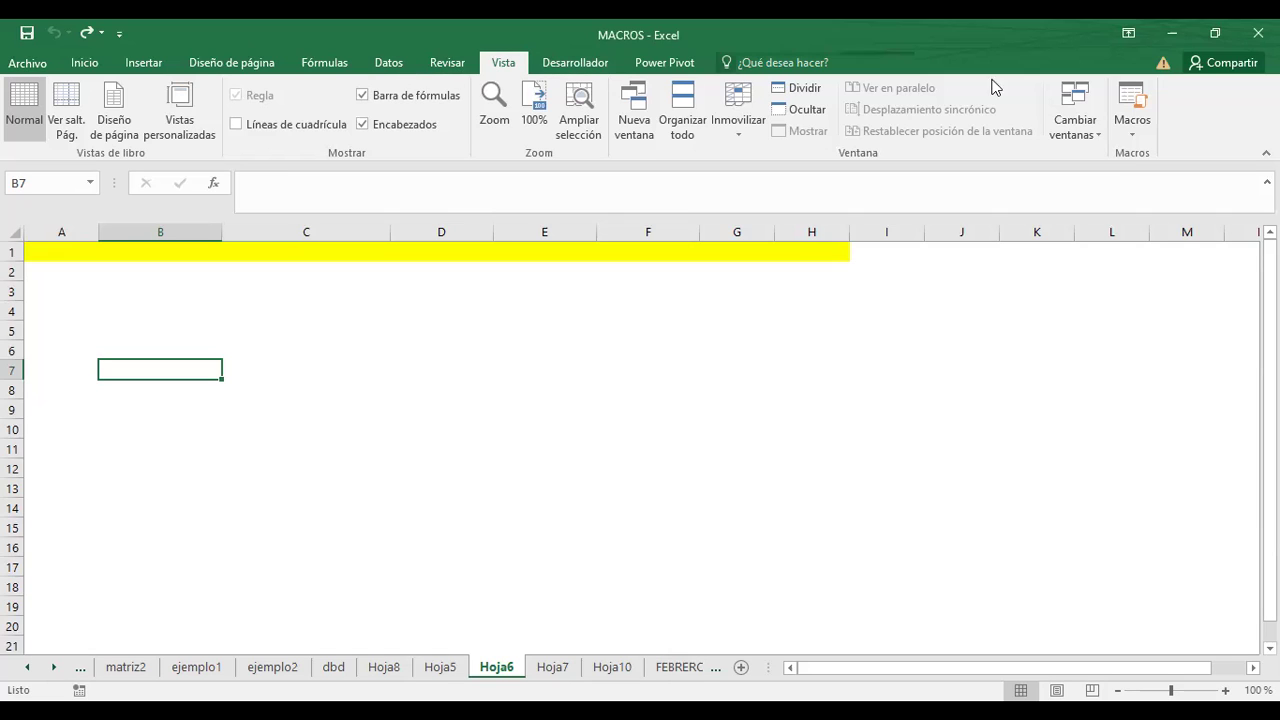
click(1133, 140)
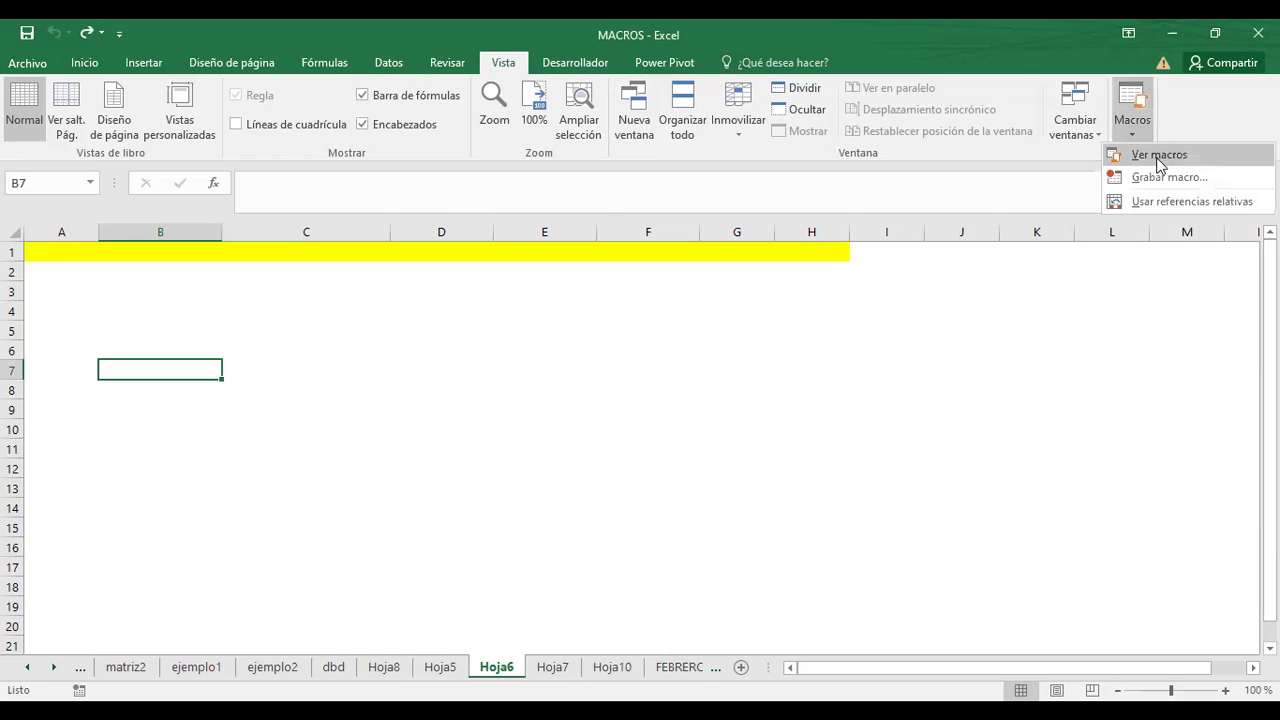
click(1165, 178)
text(OTRAMACRO)
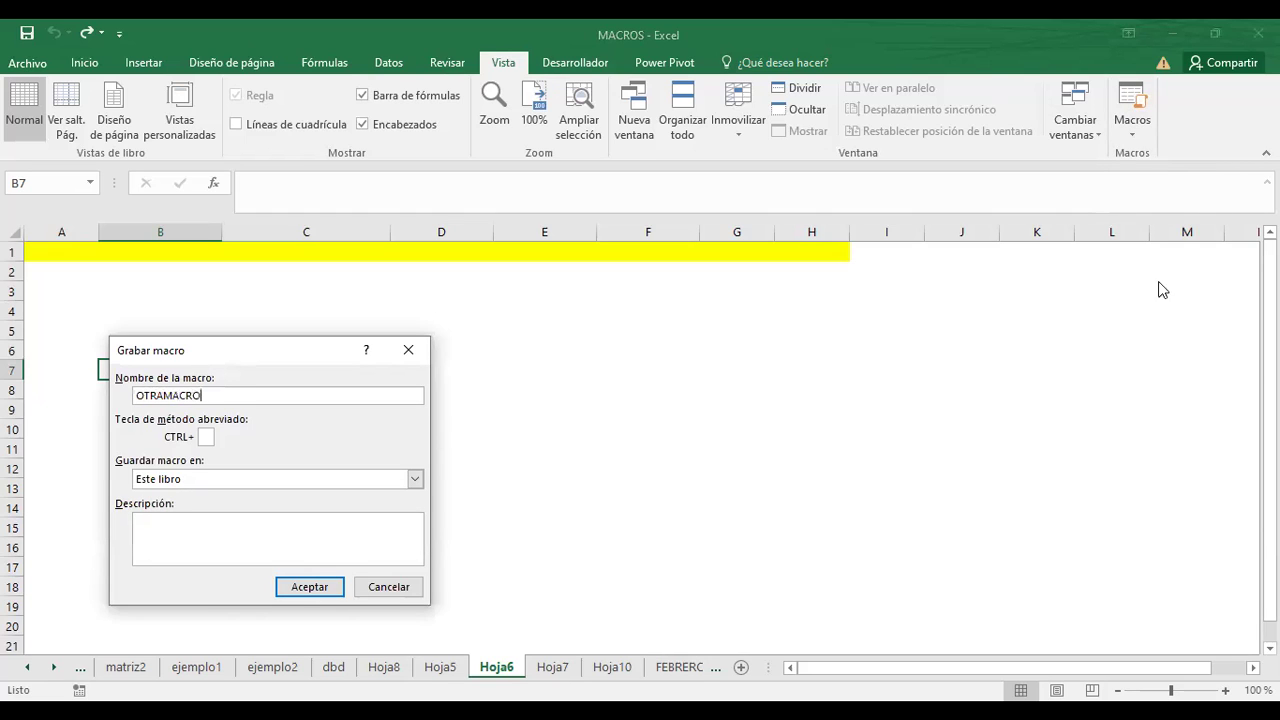
click(293, 586)
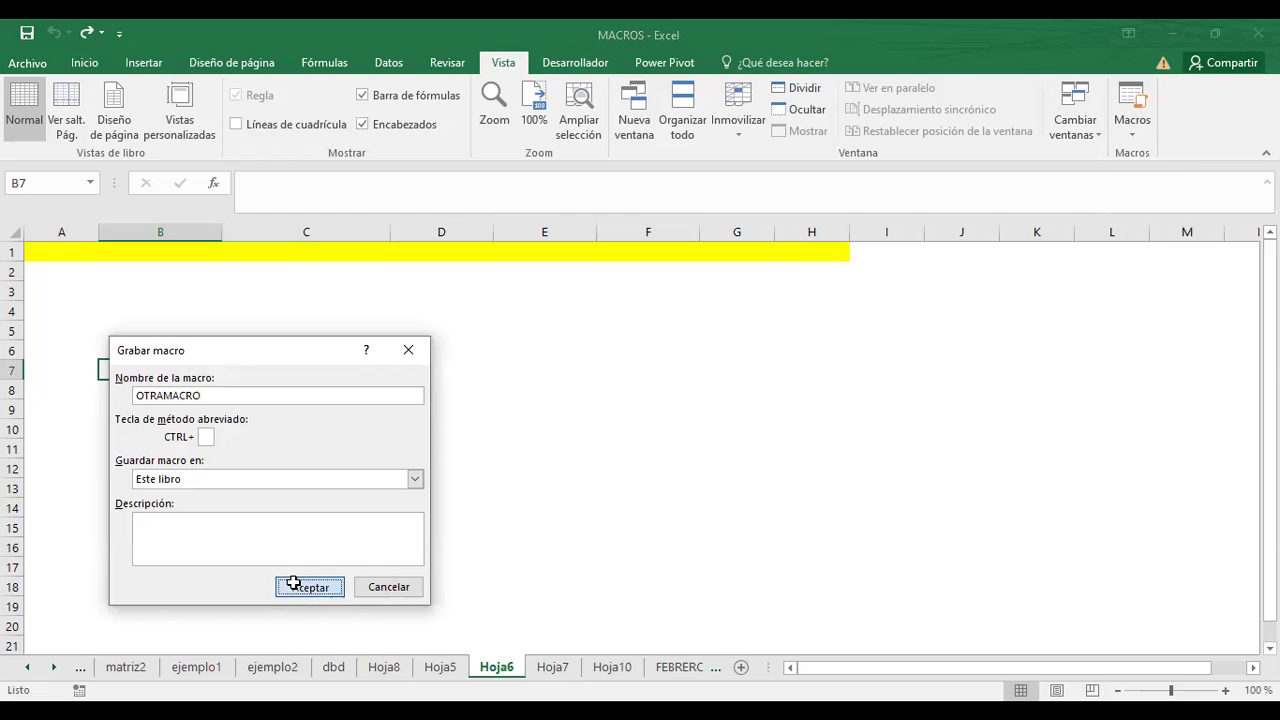
Step: Select the range B3:F14 on Hoja6 and open its detailed border settings
click(120, 285)
drag(46, 293, 320, 291)
click(76, 293)
drag(123, 289, 651, 500)
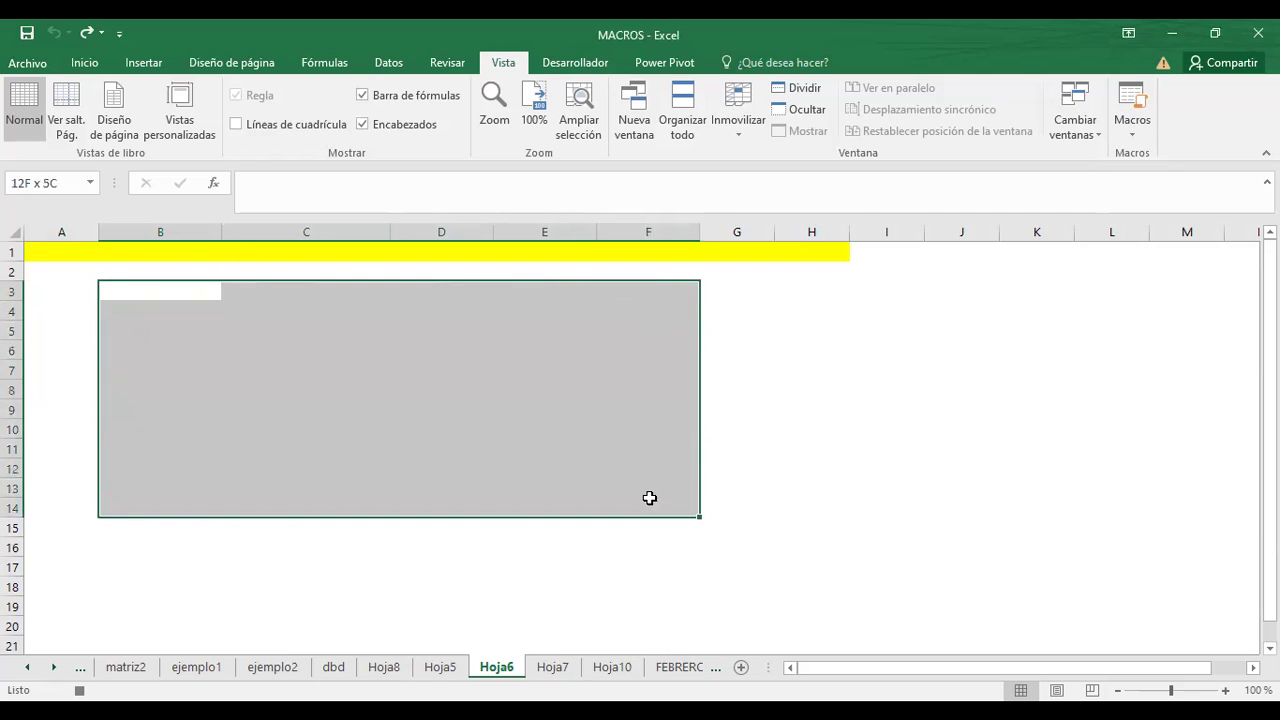
click(85, 66)
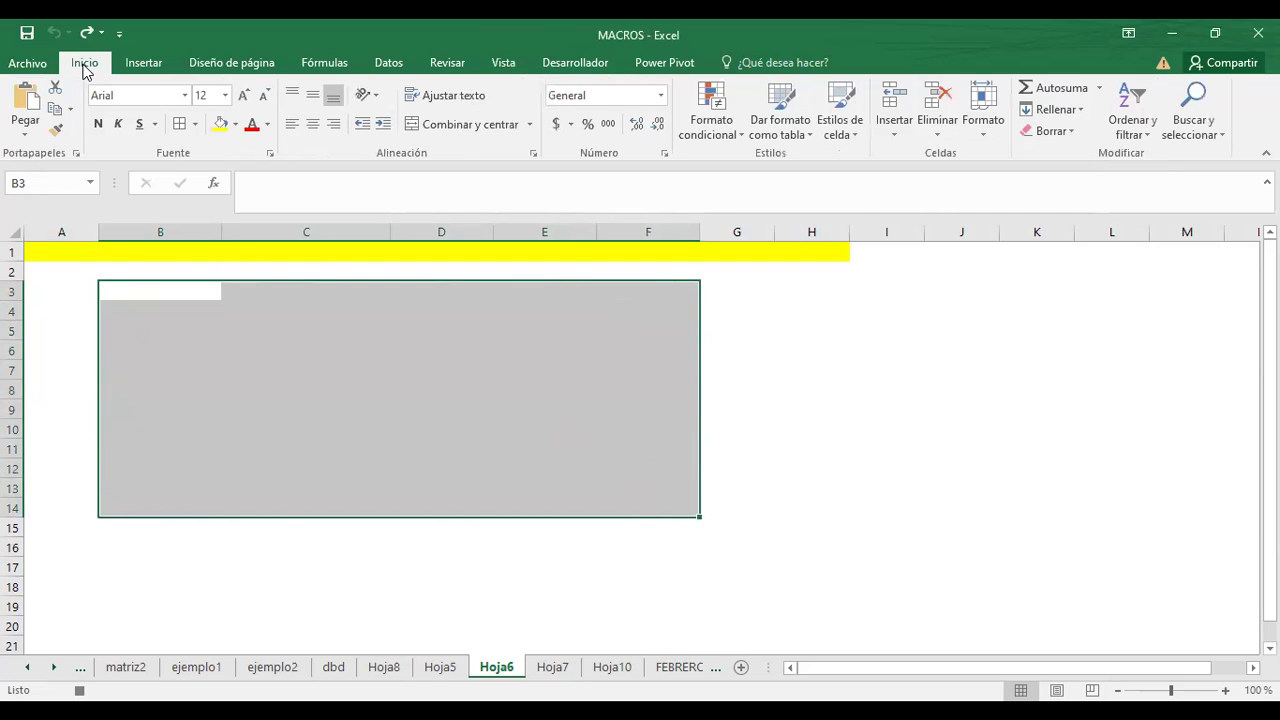
click(197, 124)
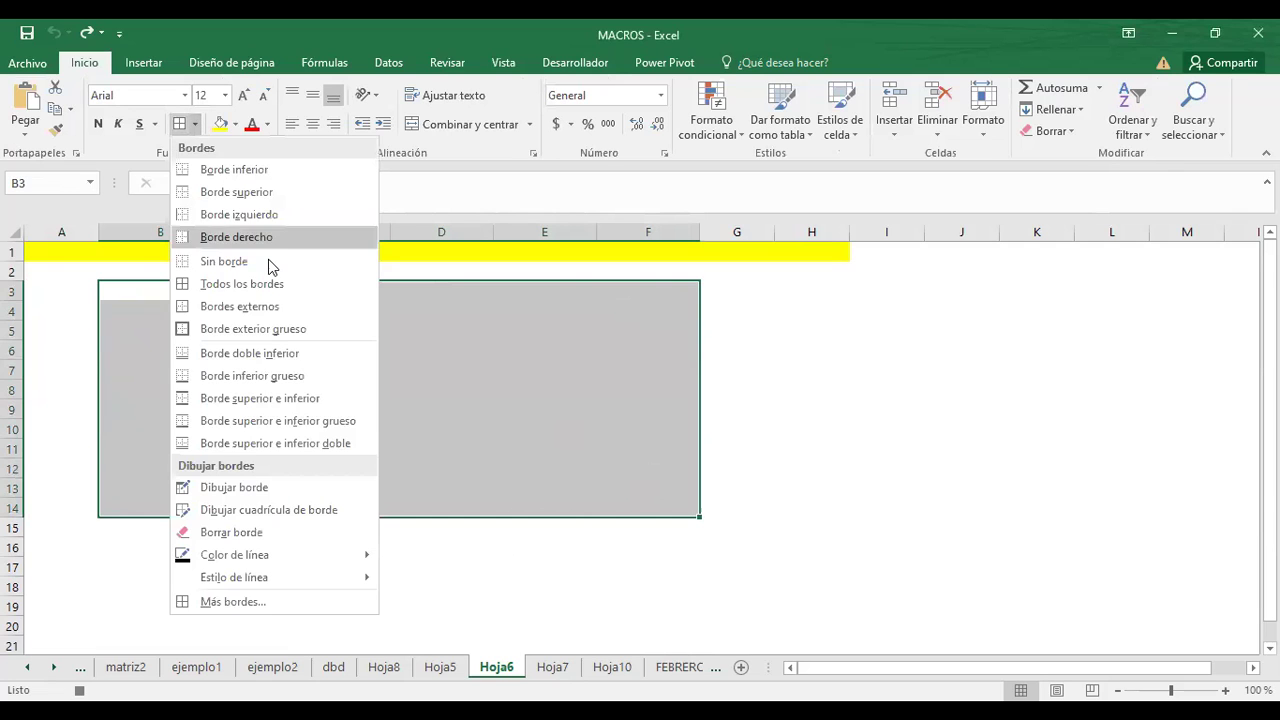
click(268, 602)
Step: Apply double-line borders to all outer and inner edges of B3:F14
click(125, 452)
click(186, 424)
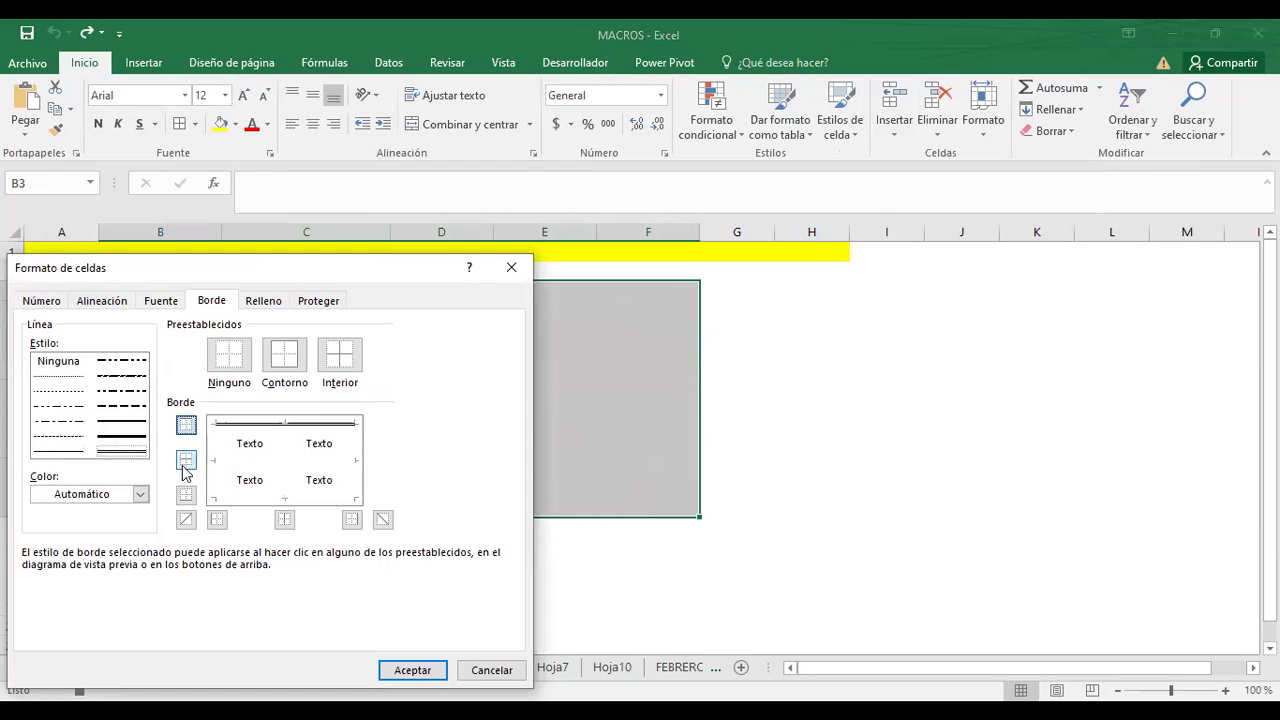
click(186, 494)
click(217, 519)
click(352, 520)
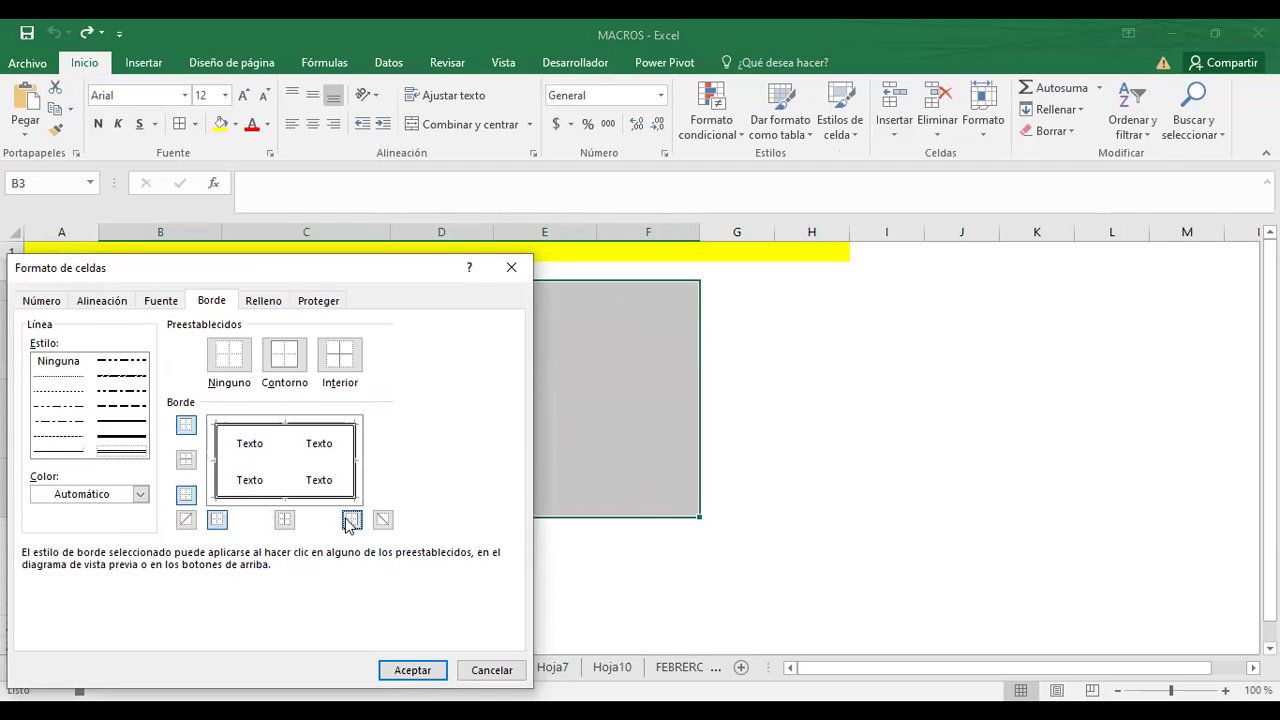
click(284, 519)
click(184, 458)
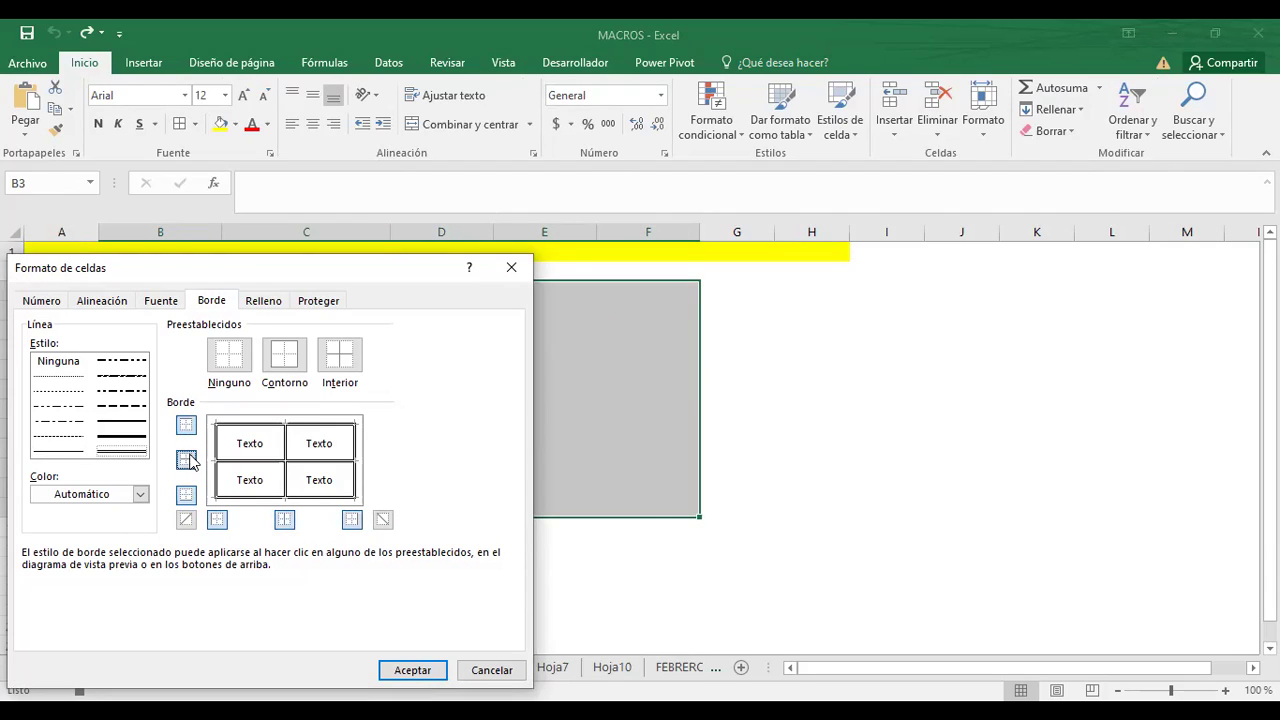
click(390, 672)
click(254, 591)
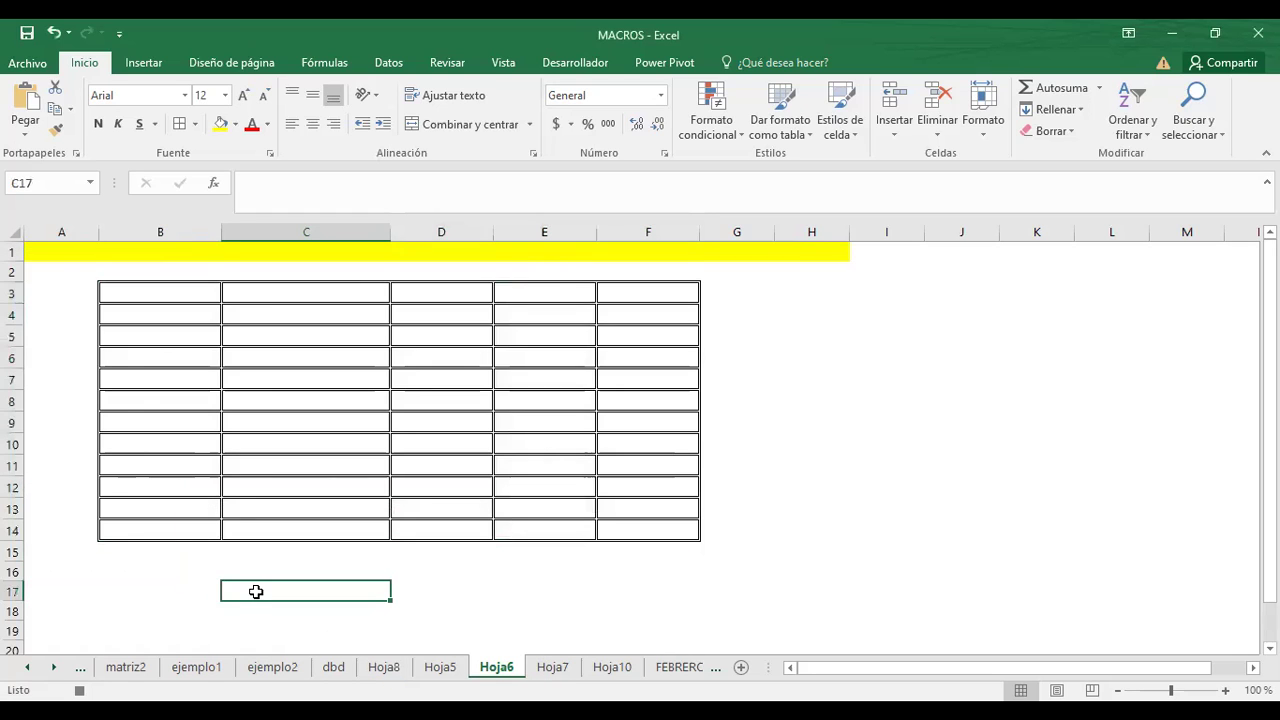
Step: Enter # as the first column header in B3
click(155, 295)
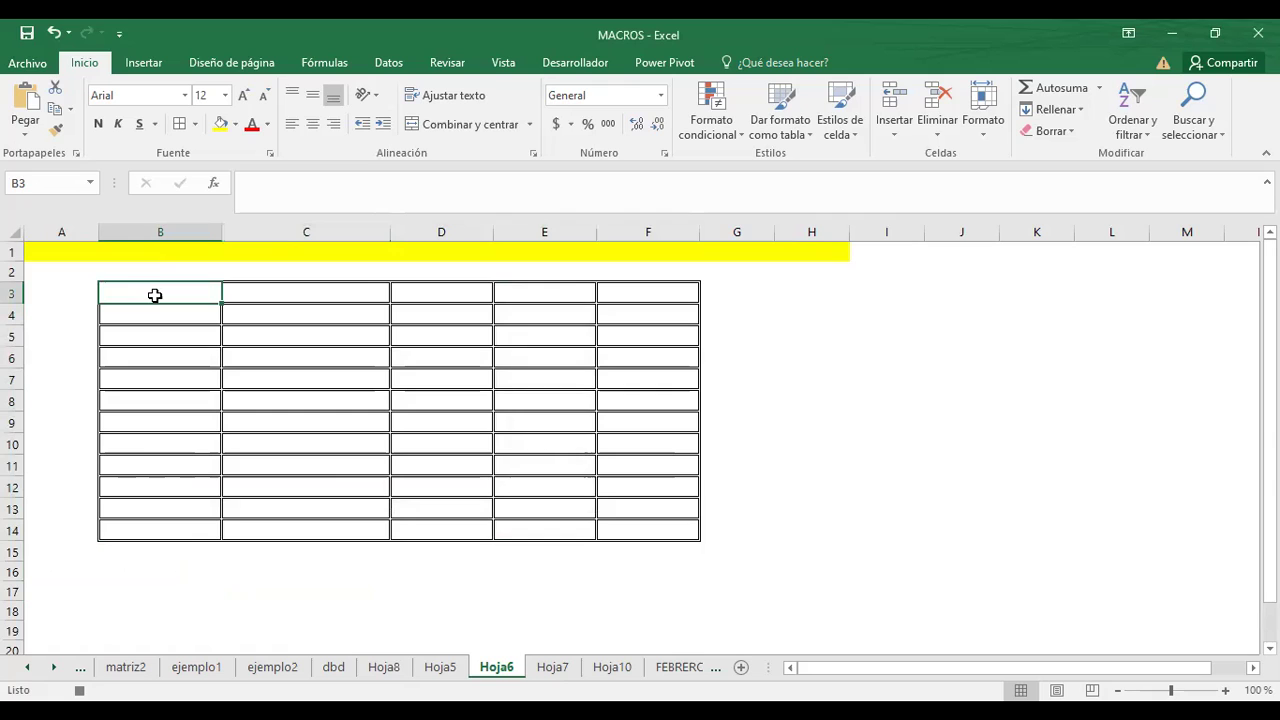
text(CANT)
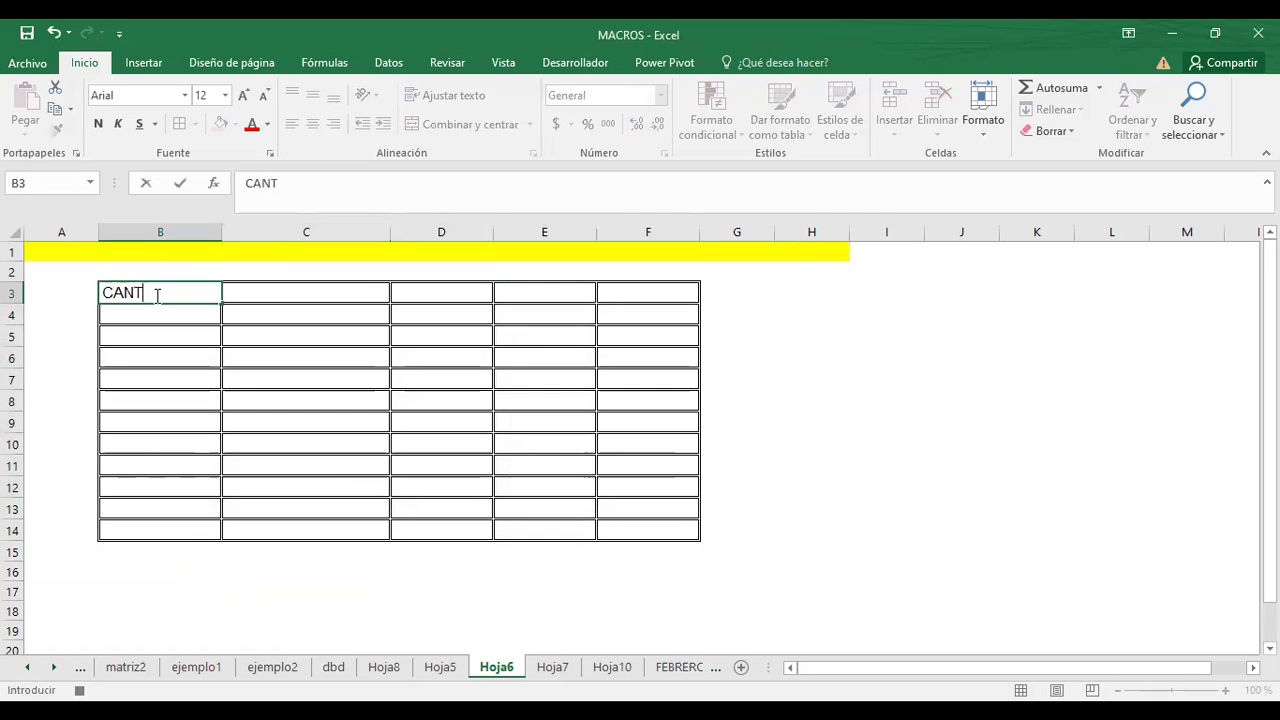
text(IDAD)
key(BackSpace)
key(BackSpace)
key(BackSpace)
key(BackSpace)
key(BackSpace)
key(BackSpace)
key(BackSpace)
key(BackSpace)
key(Tab)
Step: Fill C3:F3 with the headers CANTIDADES, PRECIO, DESCUENTO and TOTAL
text(CANTIDADES)
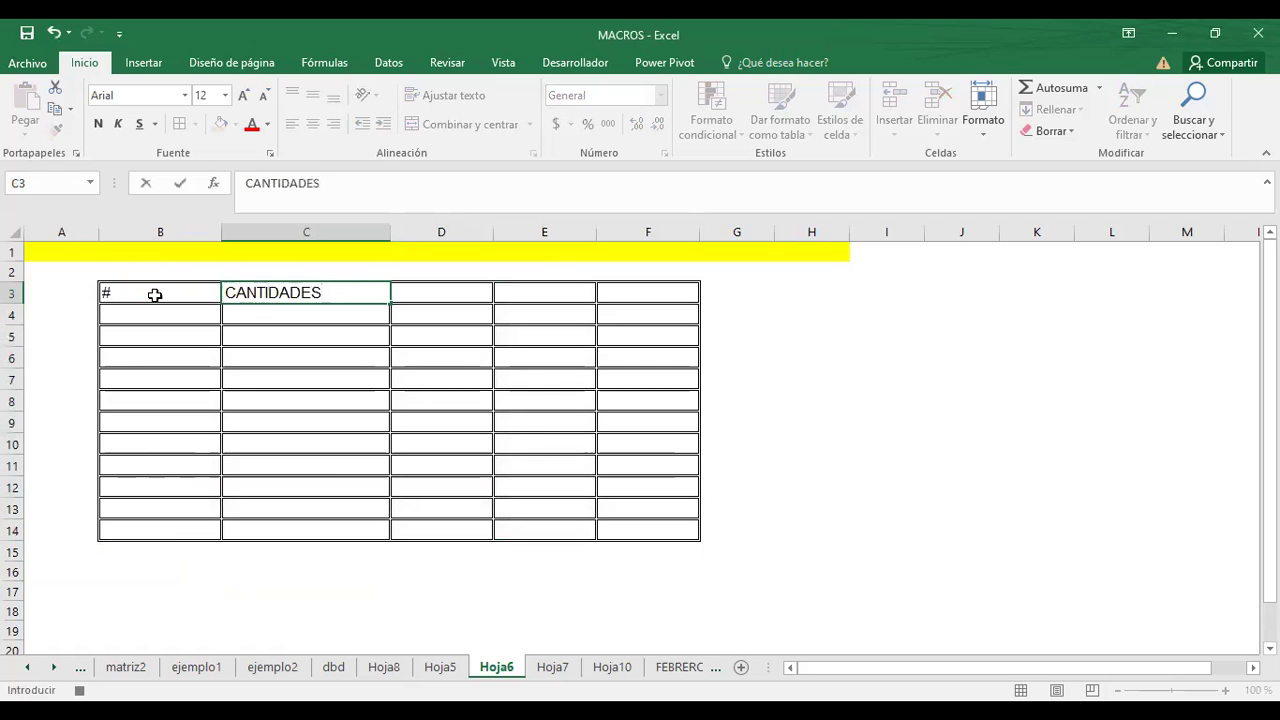
key(Tab)
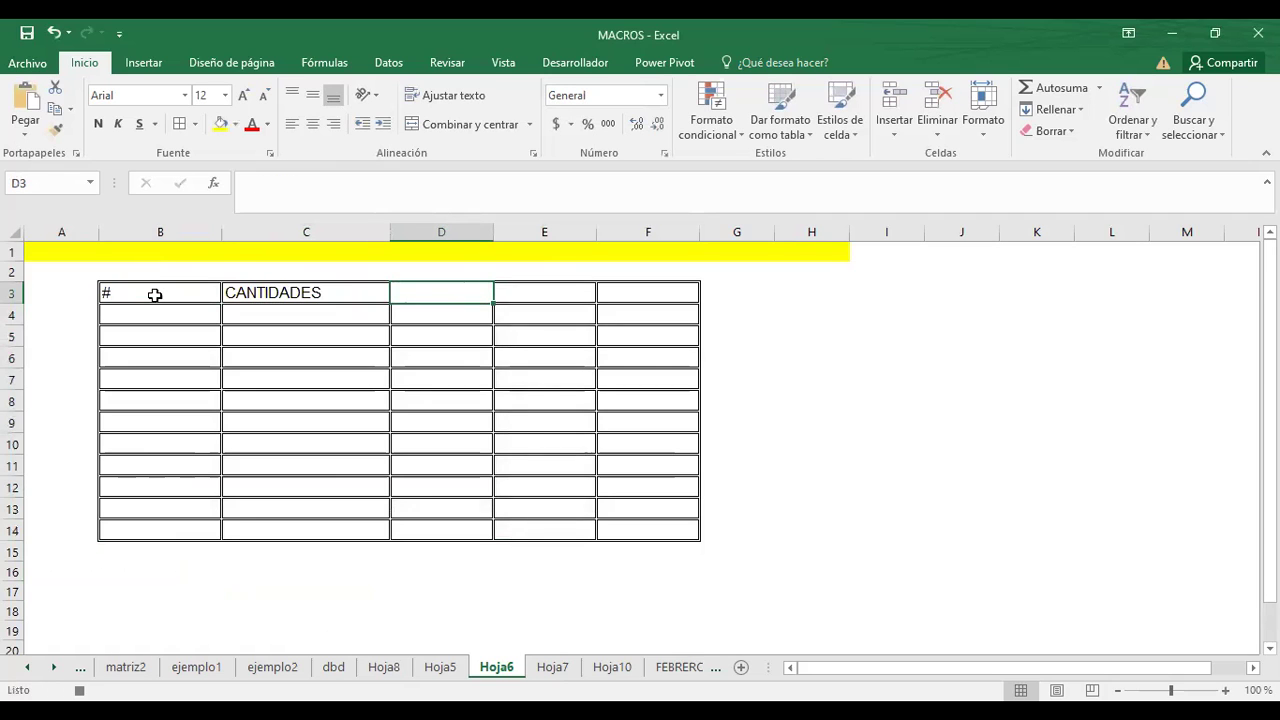
text(PRECIO)
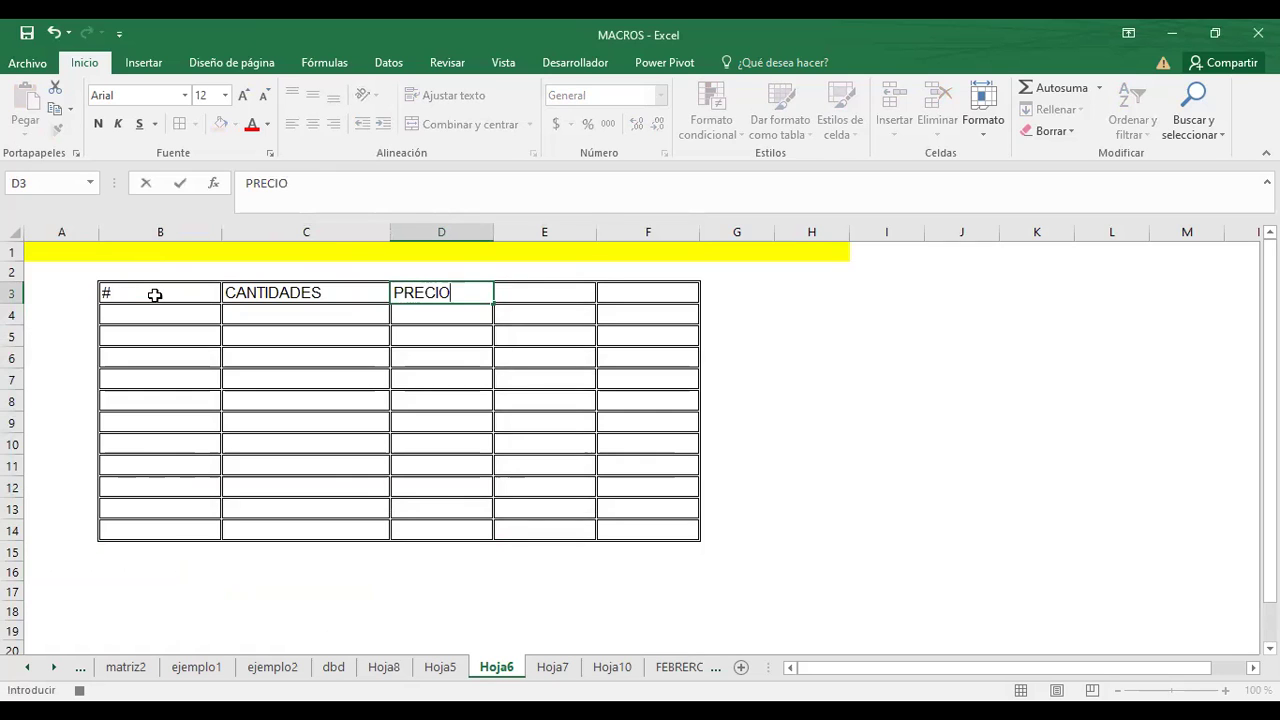
key(Tab)
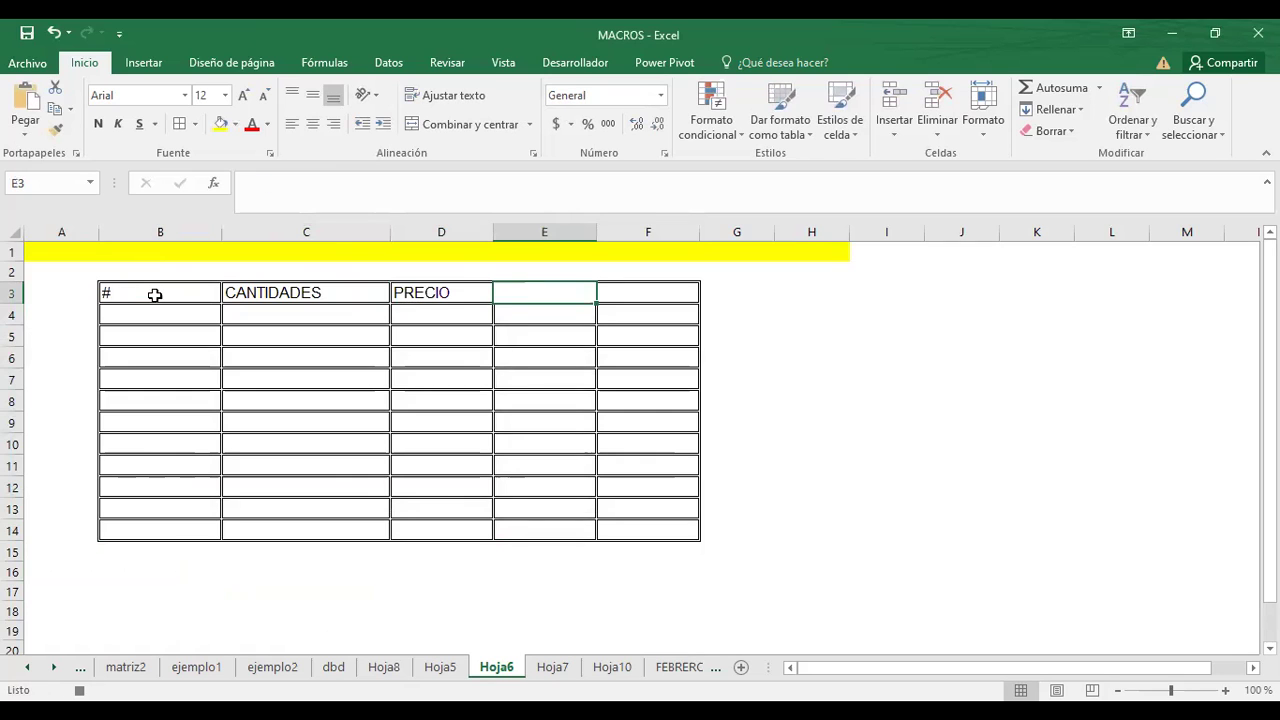
text(DESCUENTO)
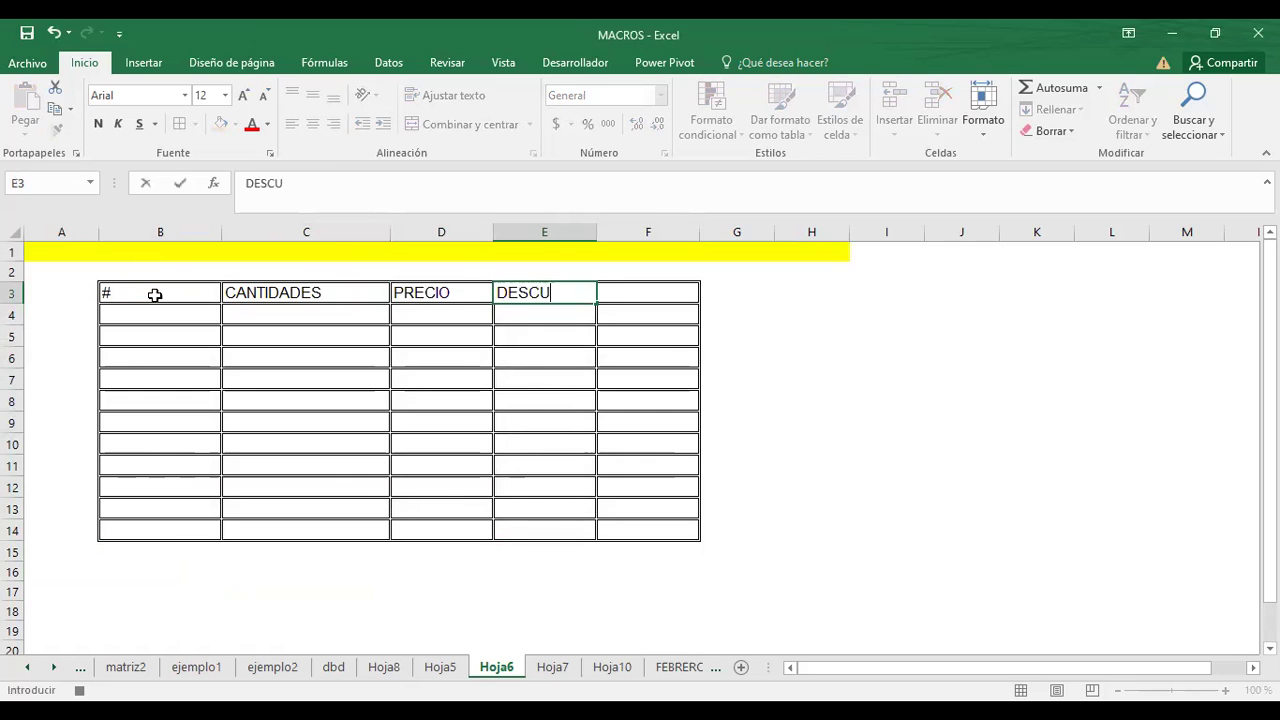
key(Tab)
text(TOTAL)
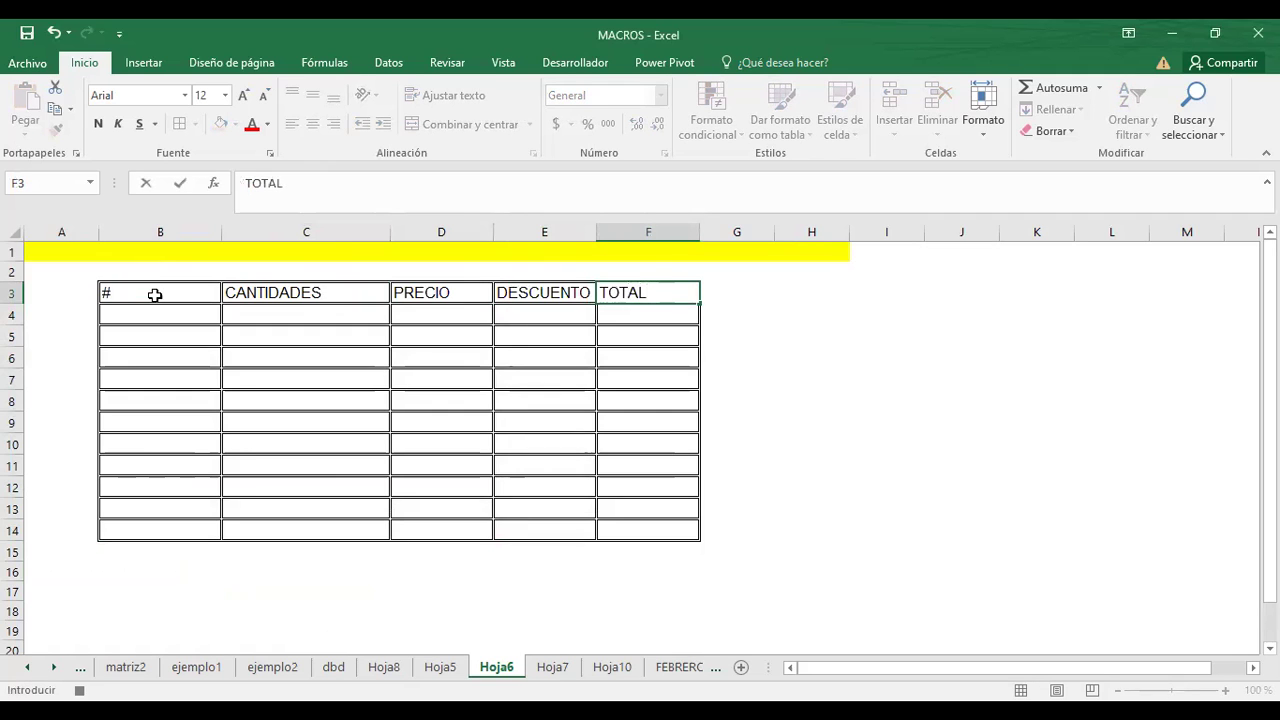
key(Return)
Step: Widen column E and extend its header in E3 to DESCUENTO(35%)
key(Left)
key(Left)
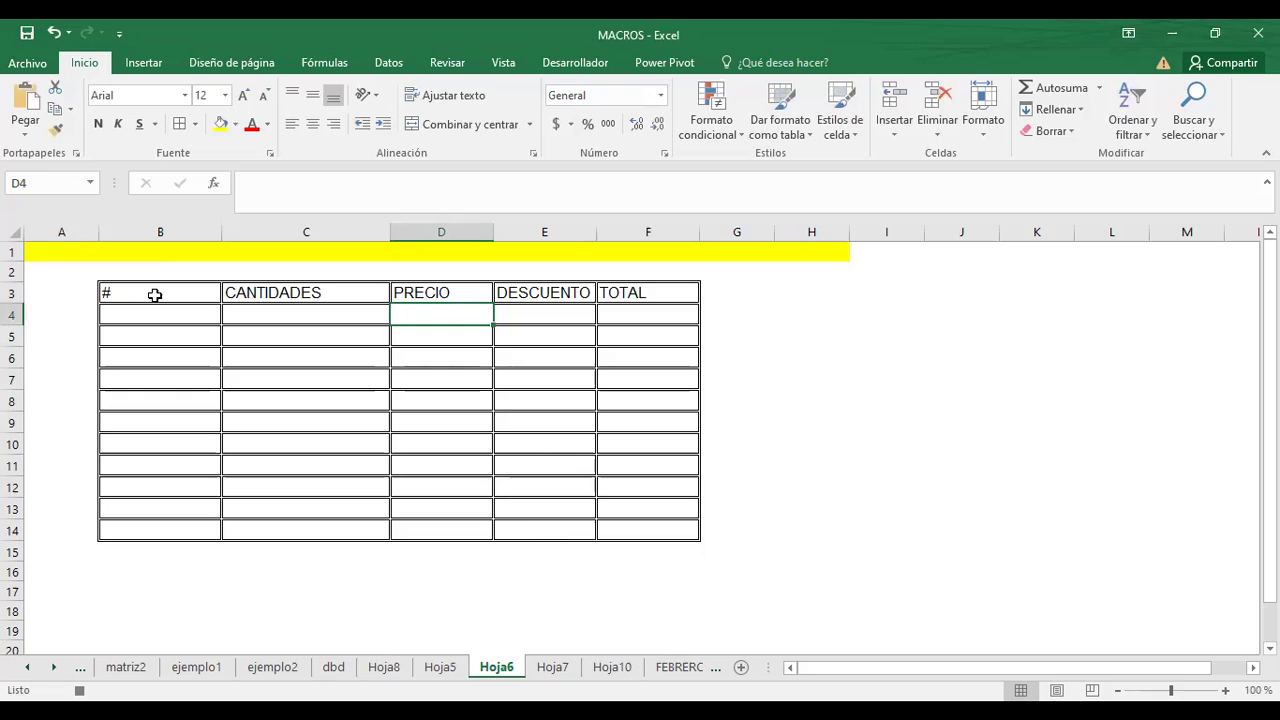
key(Up)
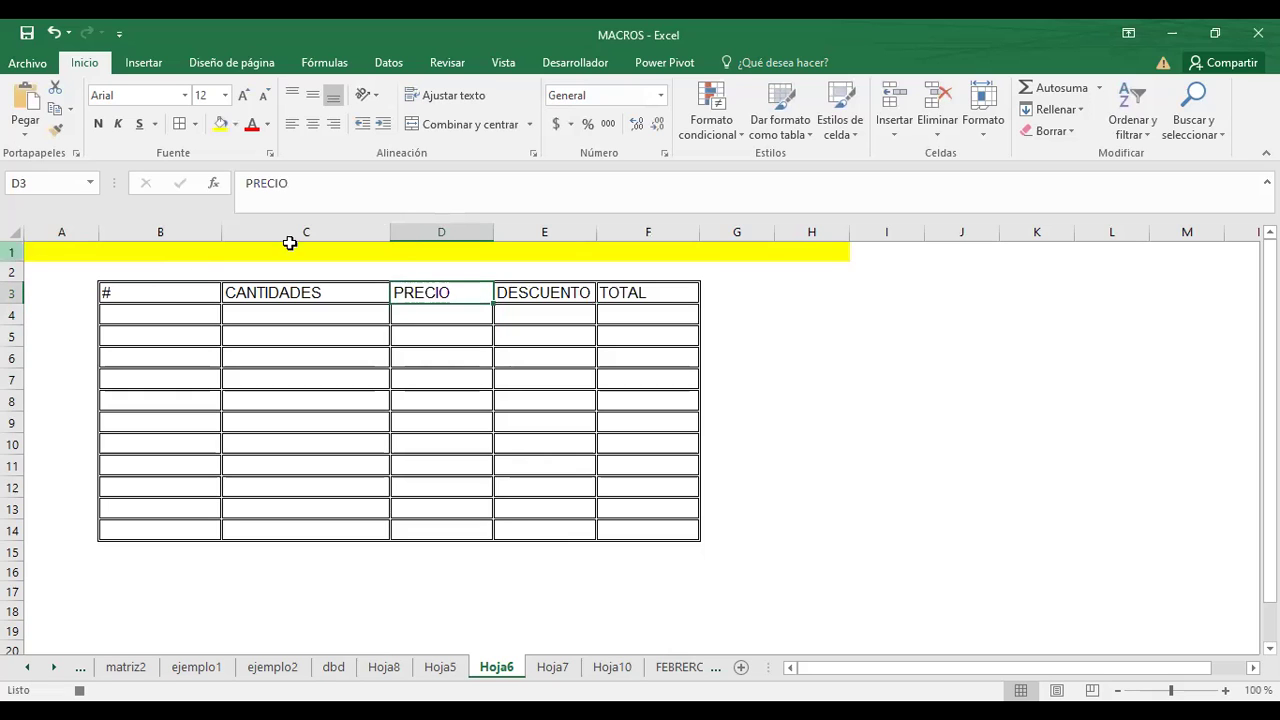
double_click(598, 234)
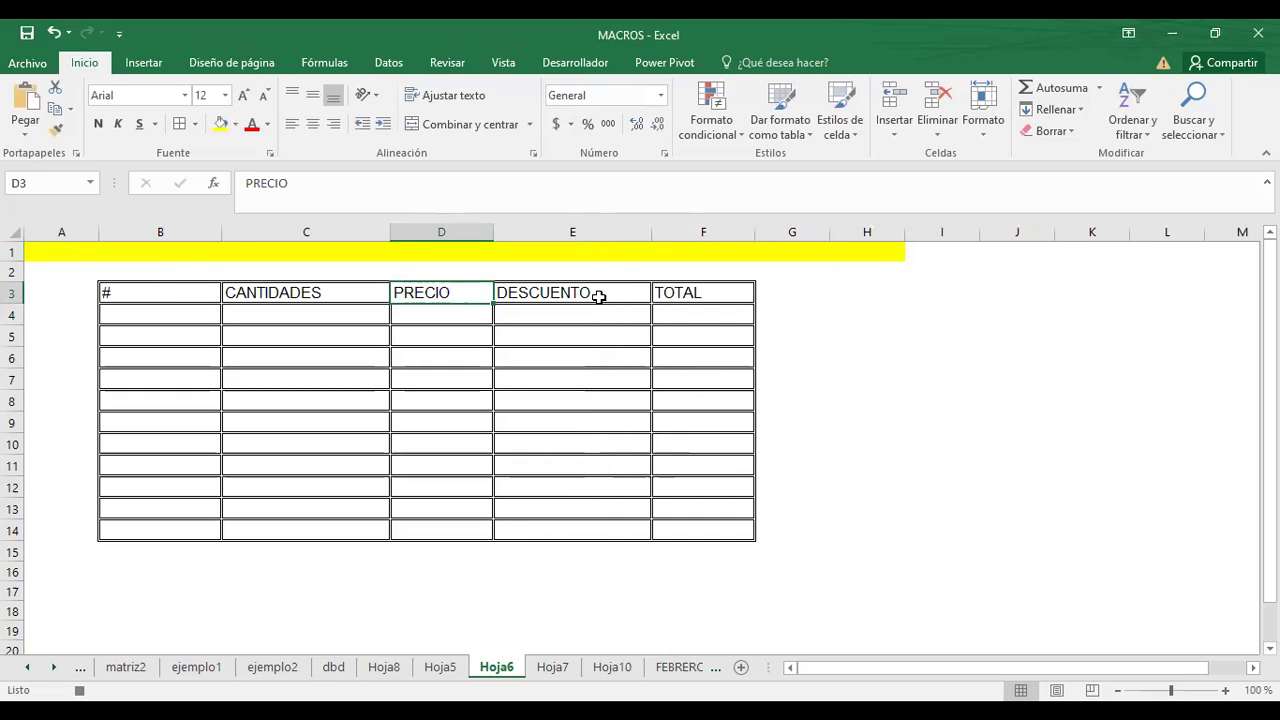
click(540, 292)
key(F2)
text((3)
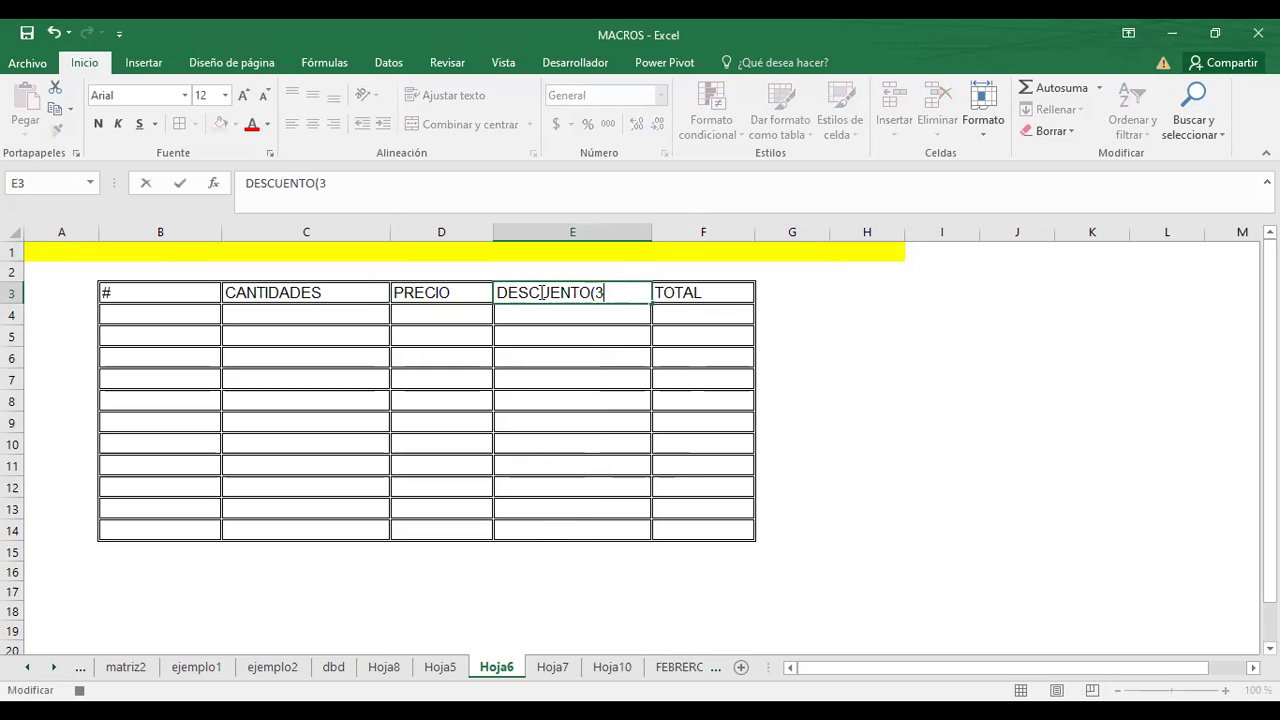
text(5%))
key(Return)
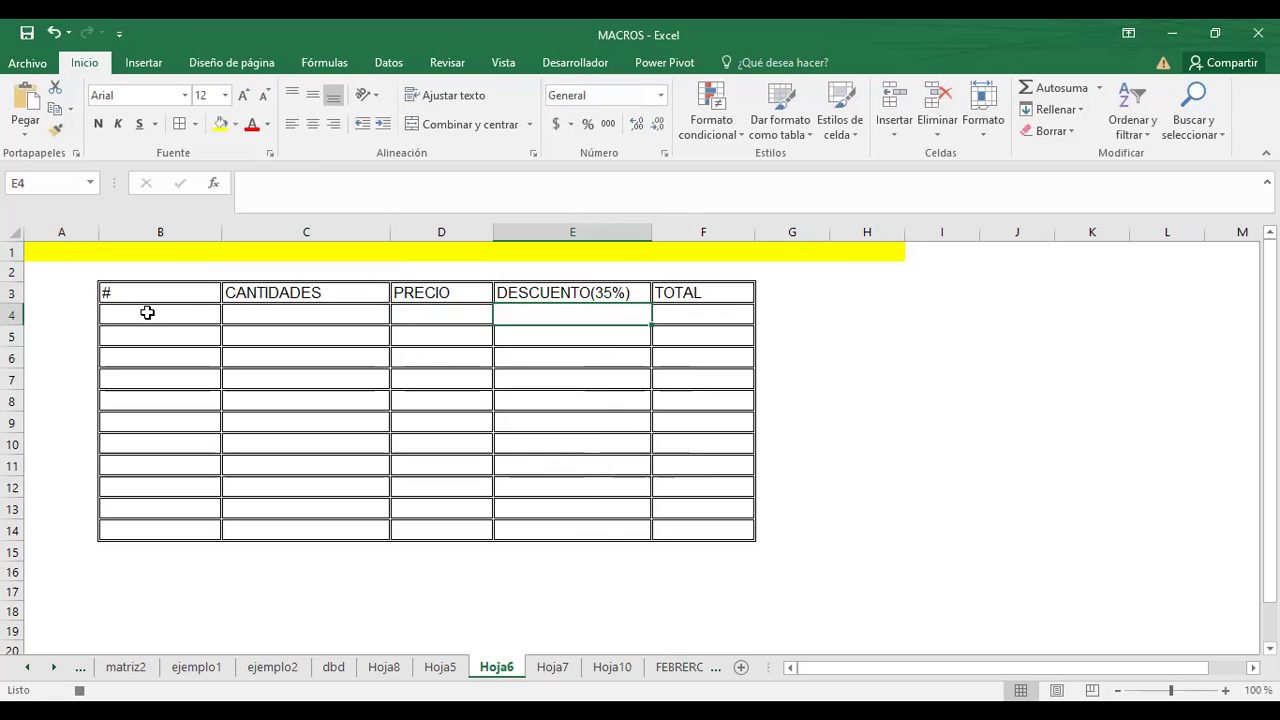
key(Right)
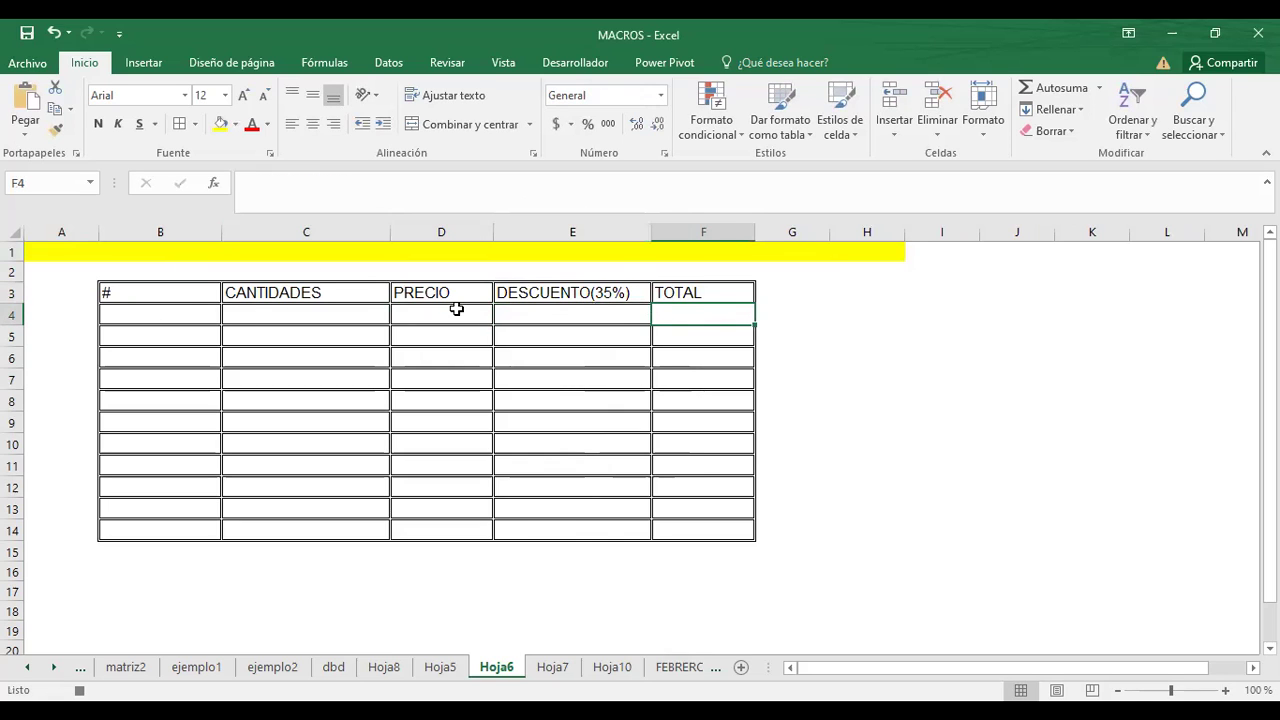
click(540, 314)
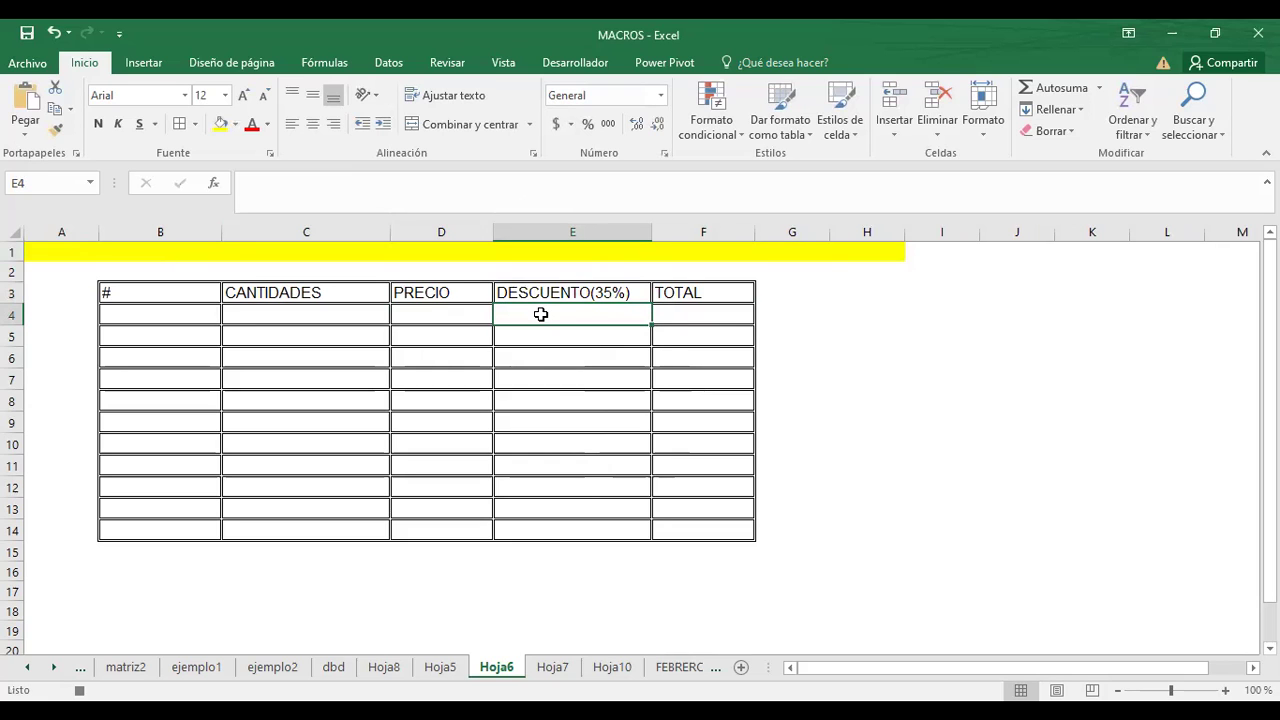
click(430, 312)
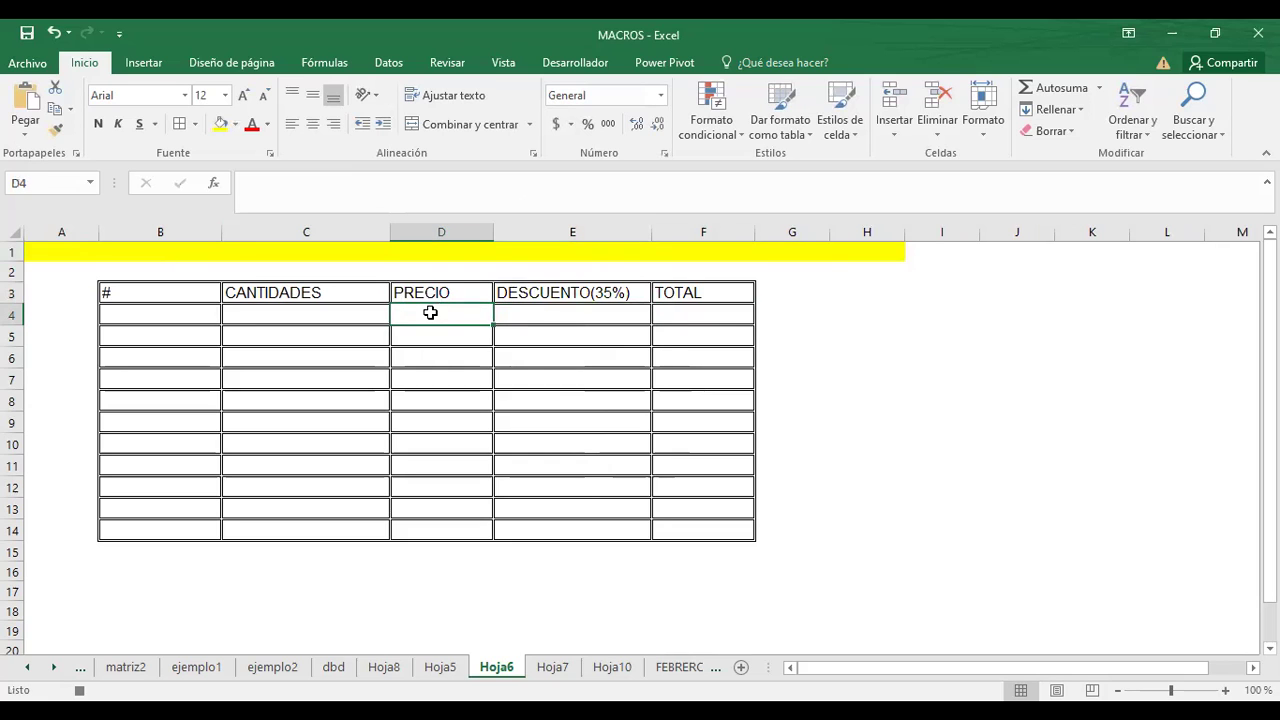
click(539, 310)
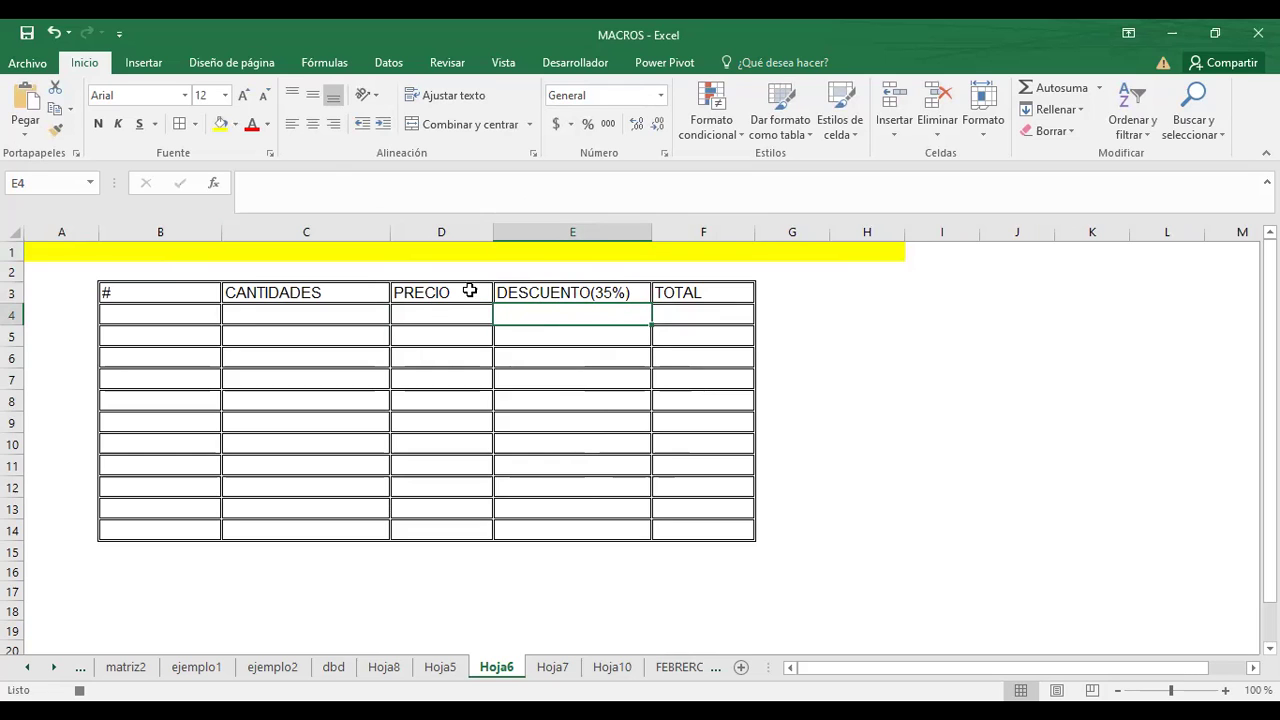
Step: Enter the prices 120, 421 and 120 in D4:D6 of the PRECIO column
click(419, 314)
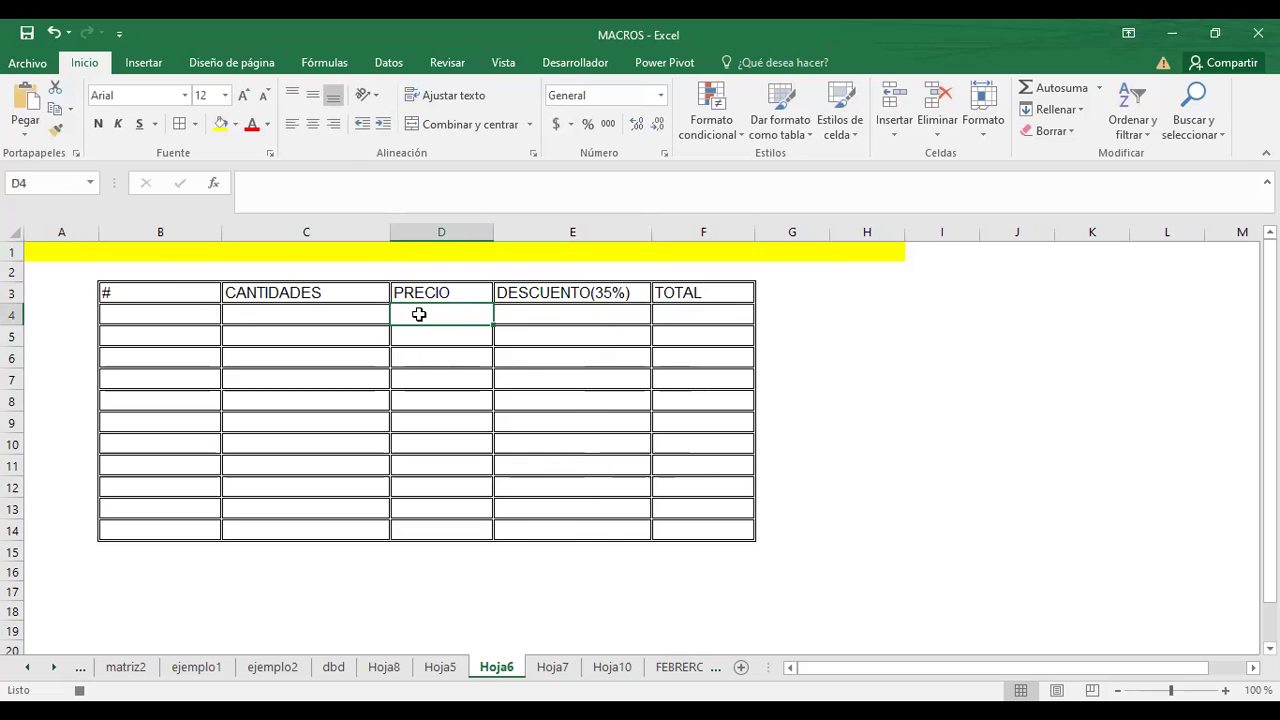
text(12)
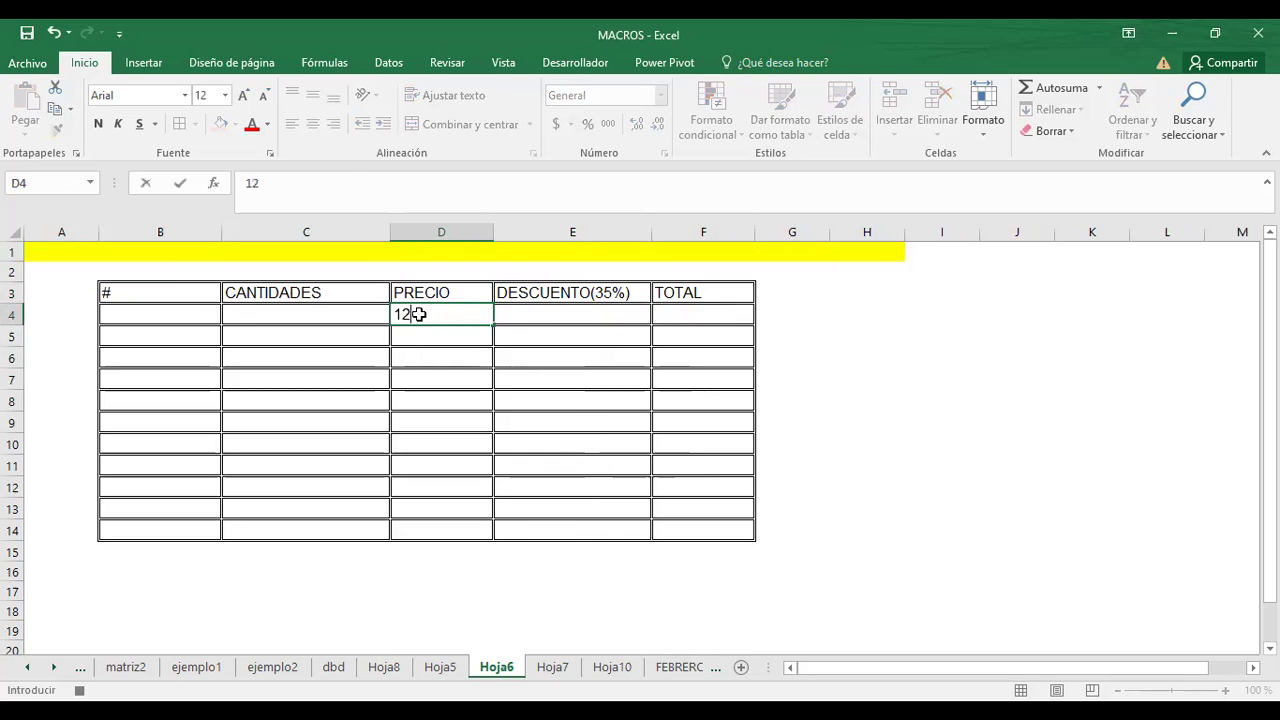
text(0)
key(Return)
text(4)
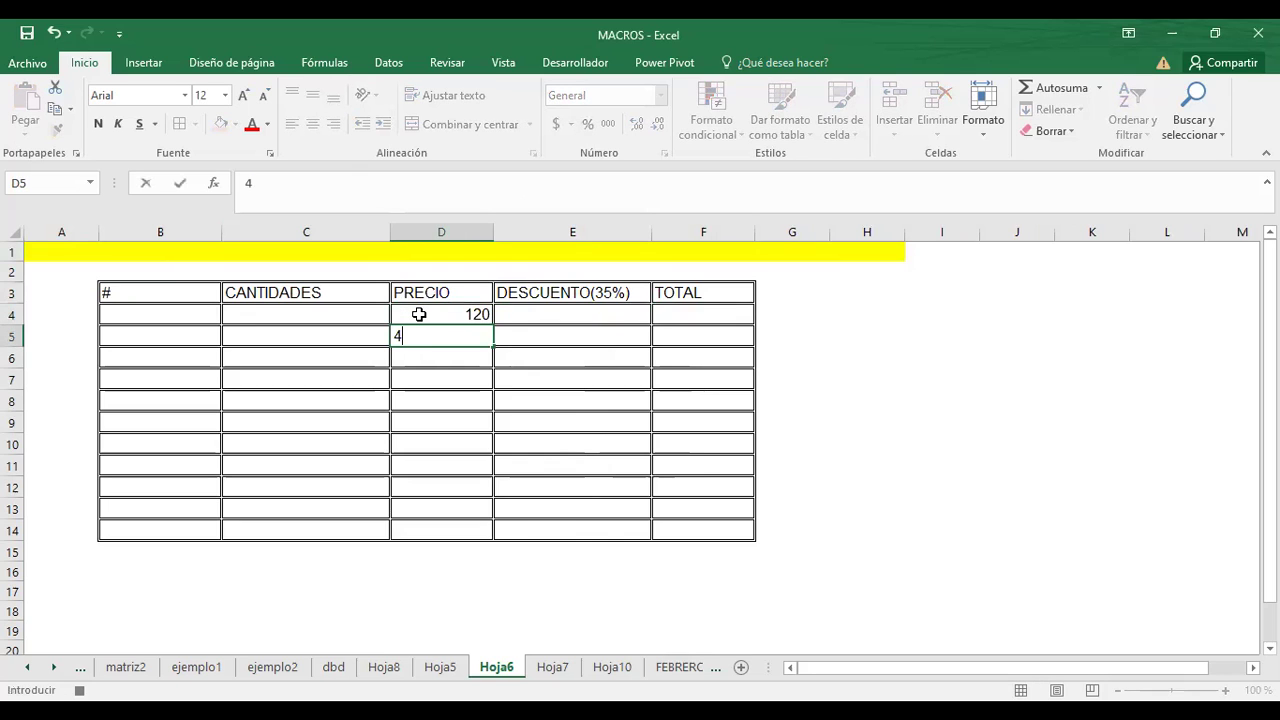
text(21)
key(Return)
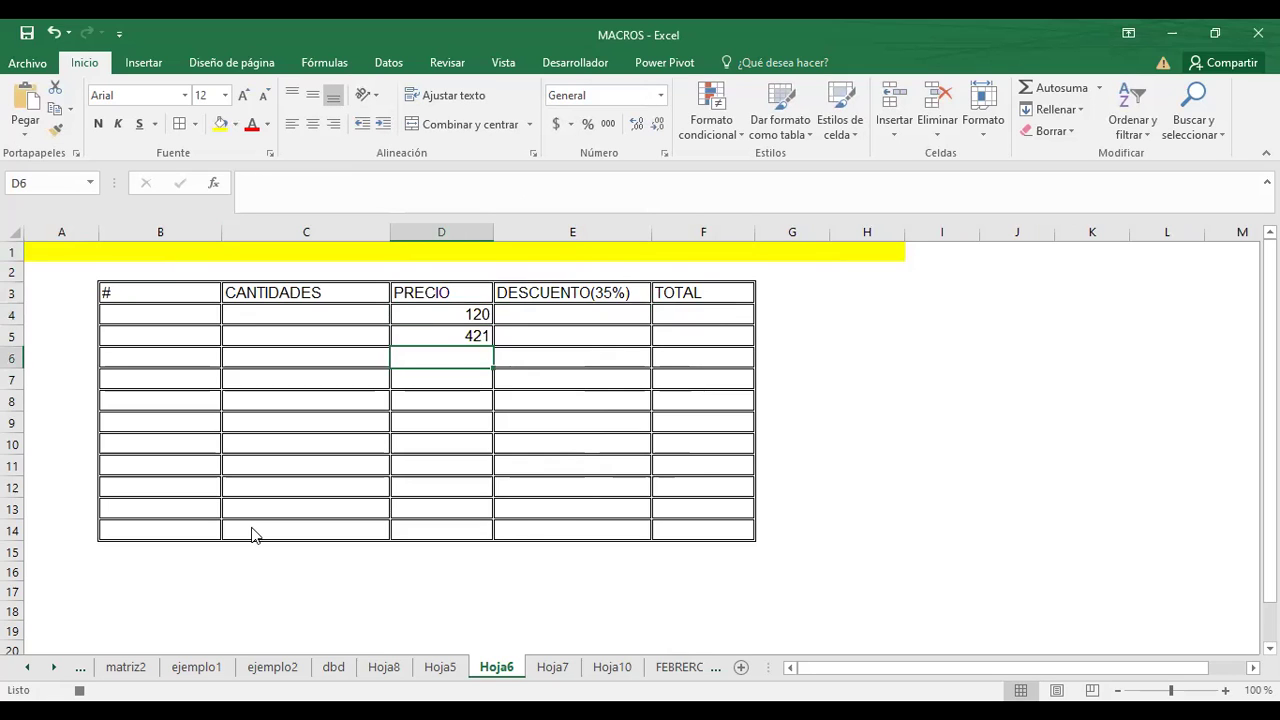
double_click(438, 358)
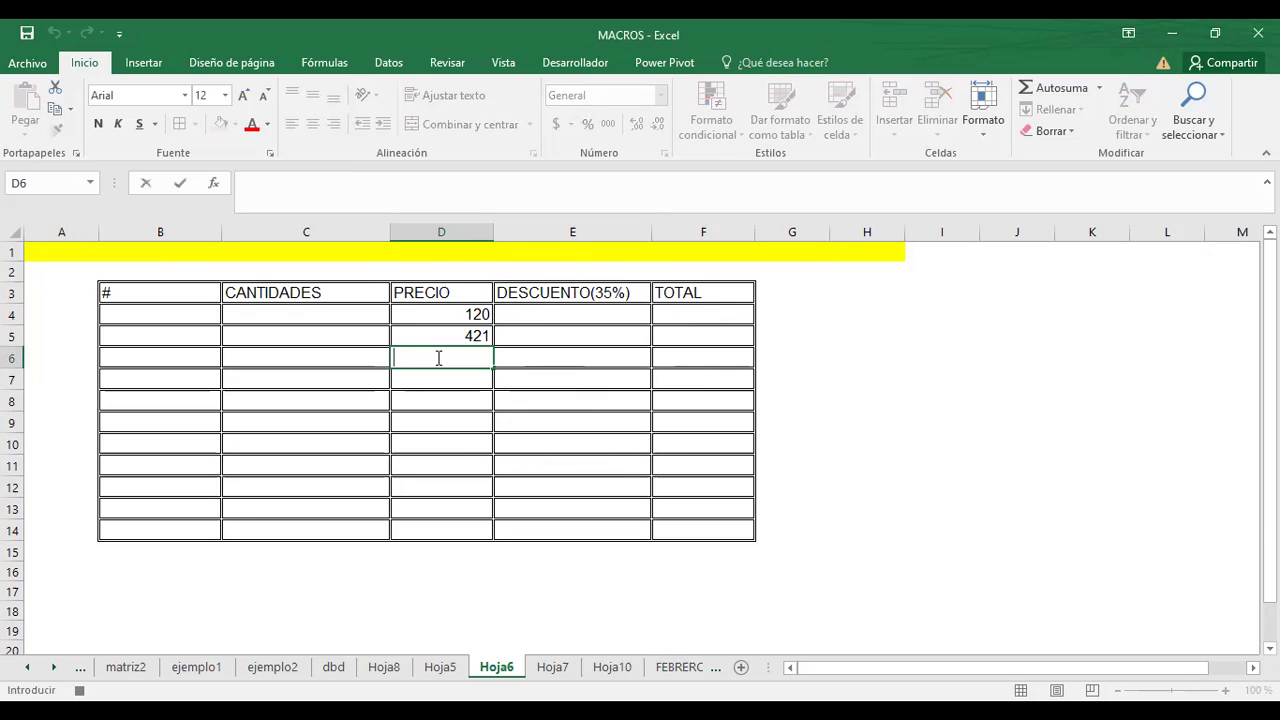
text(120)
key(Return)
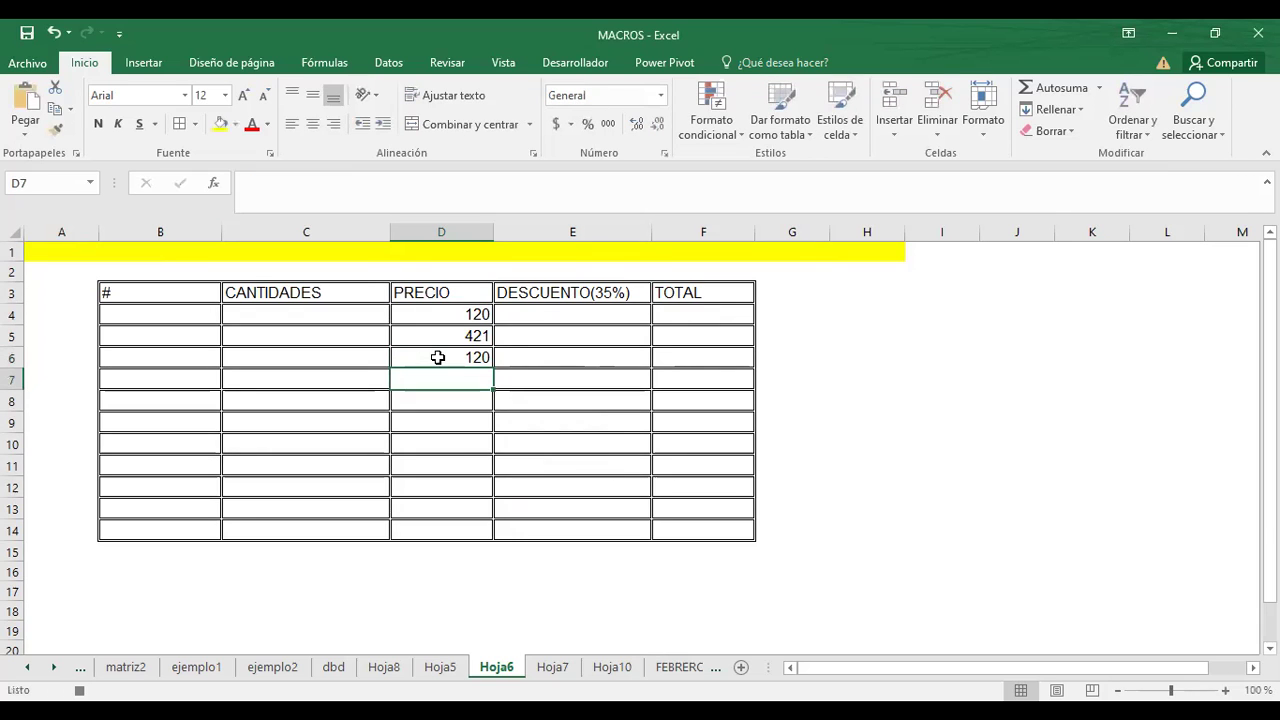
Step: Enter the prices 56, 25, 10, 5 and 15 in D7:D11
text(56)
key(Return)
text(25)
key(Return)
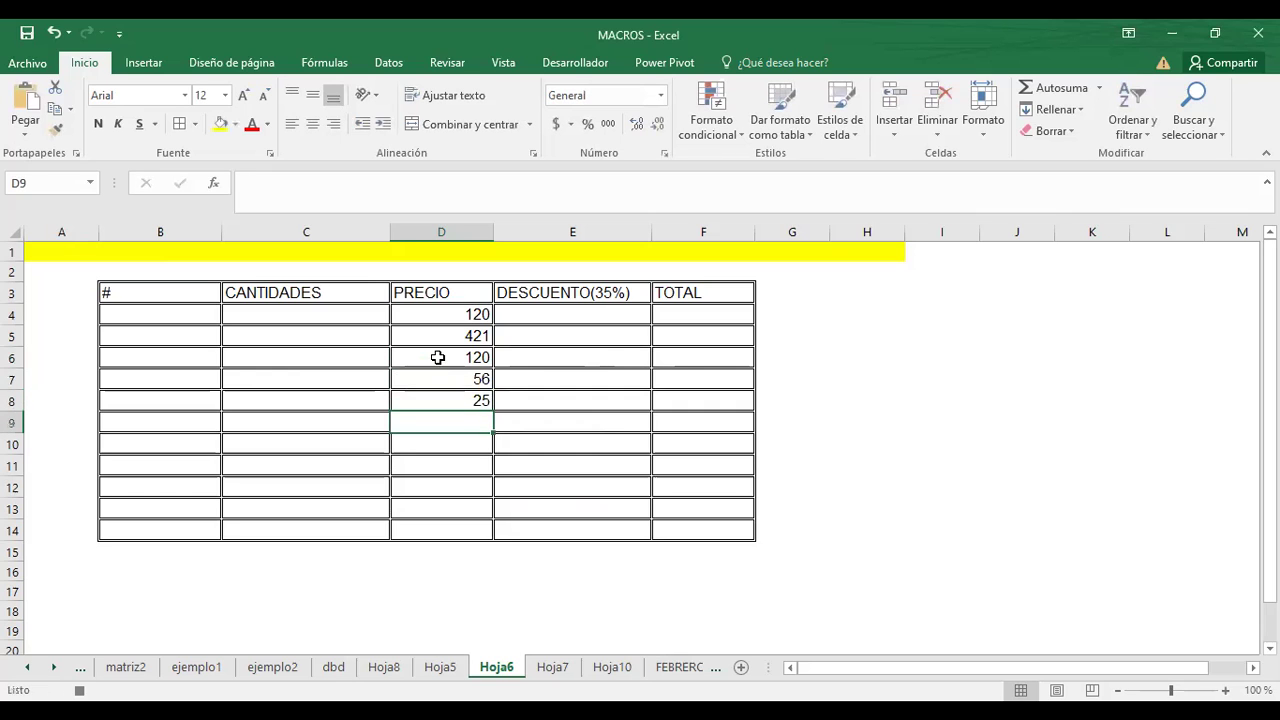
text(10)
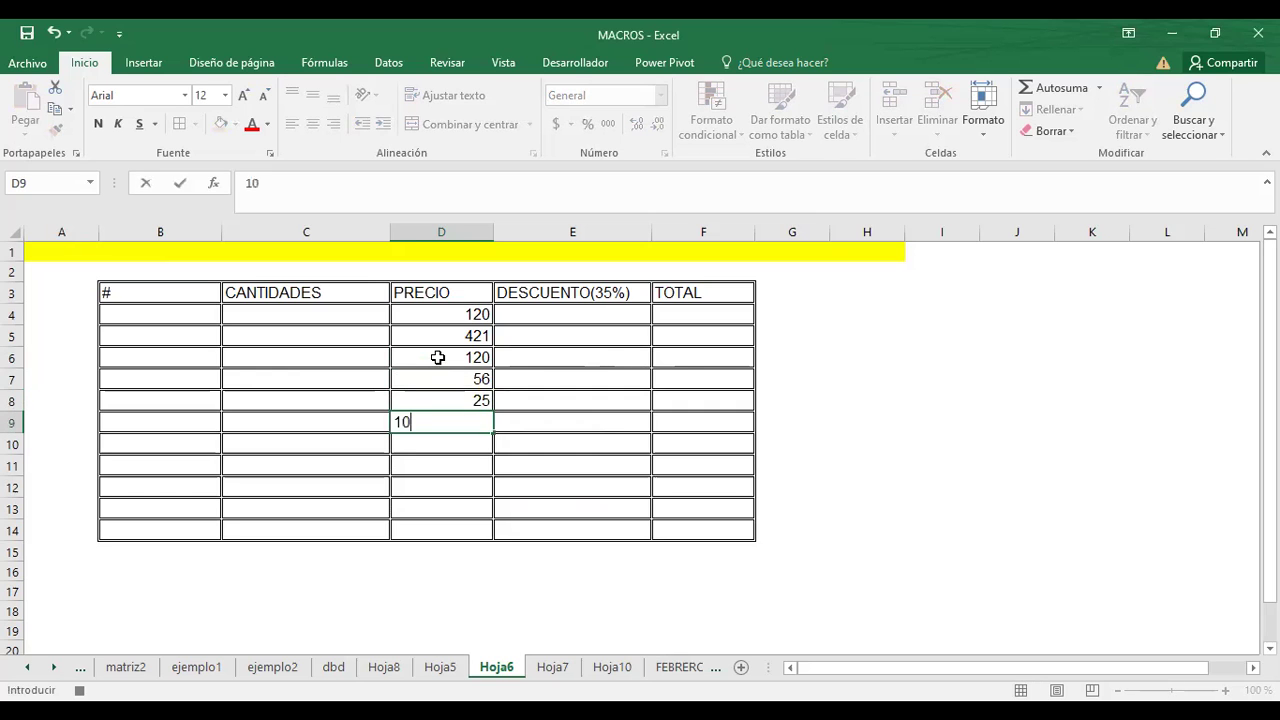
key(Return)
text(5)
key(Return)
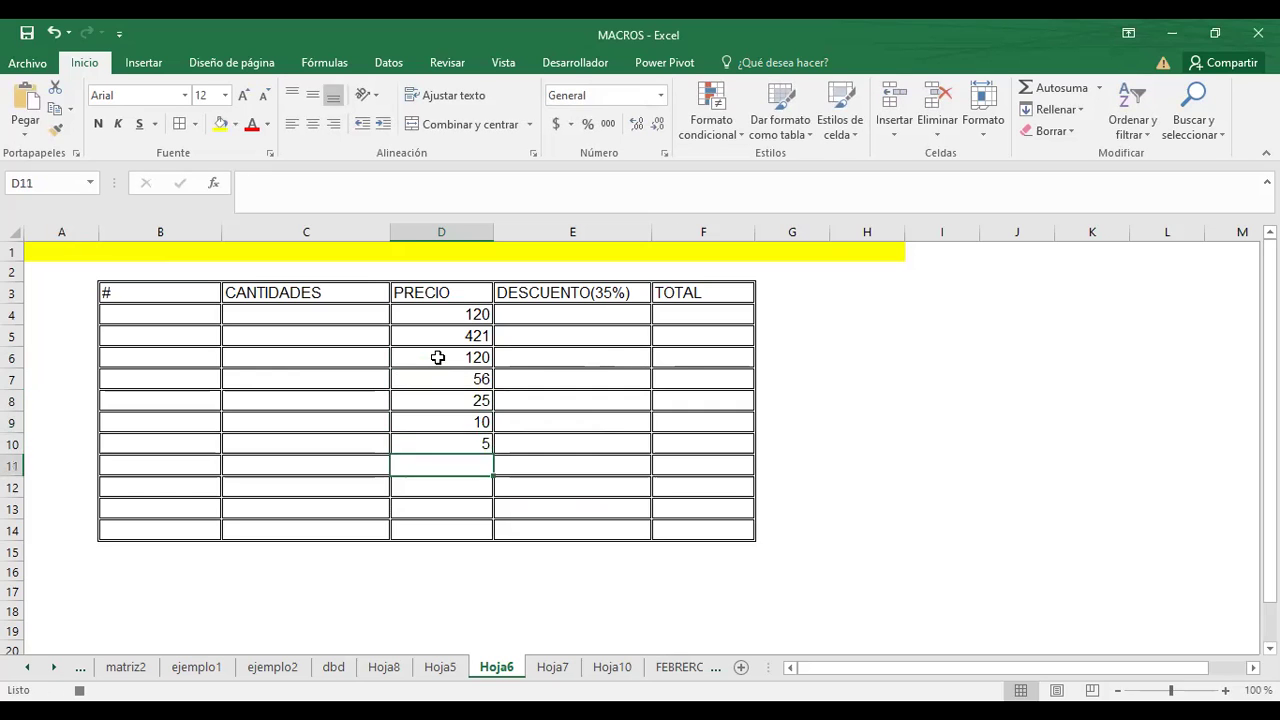
text(15)
key(Return)
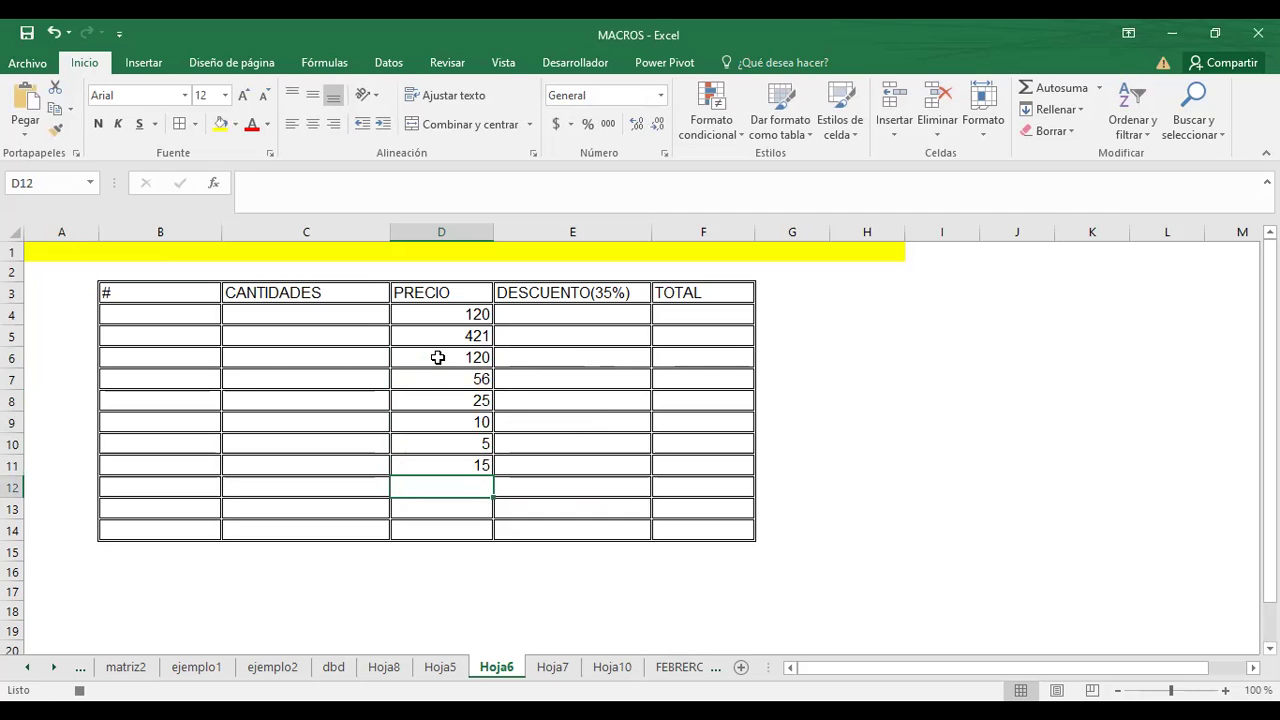
Step: Complete the PRECIO column with 40 in D12, 20 in D13 and 50 in D14
text(4)
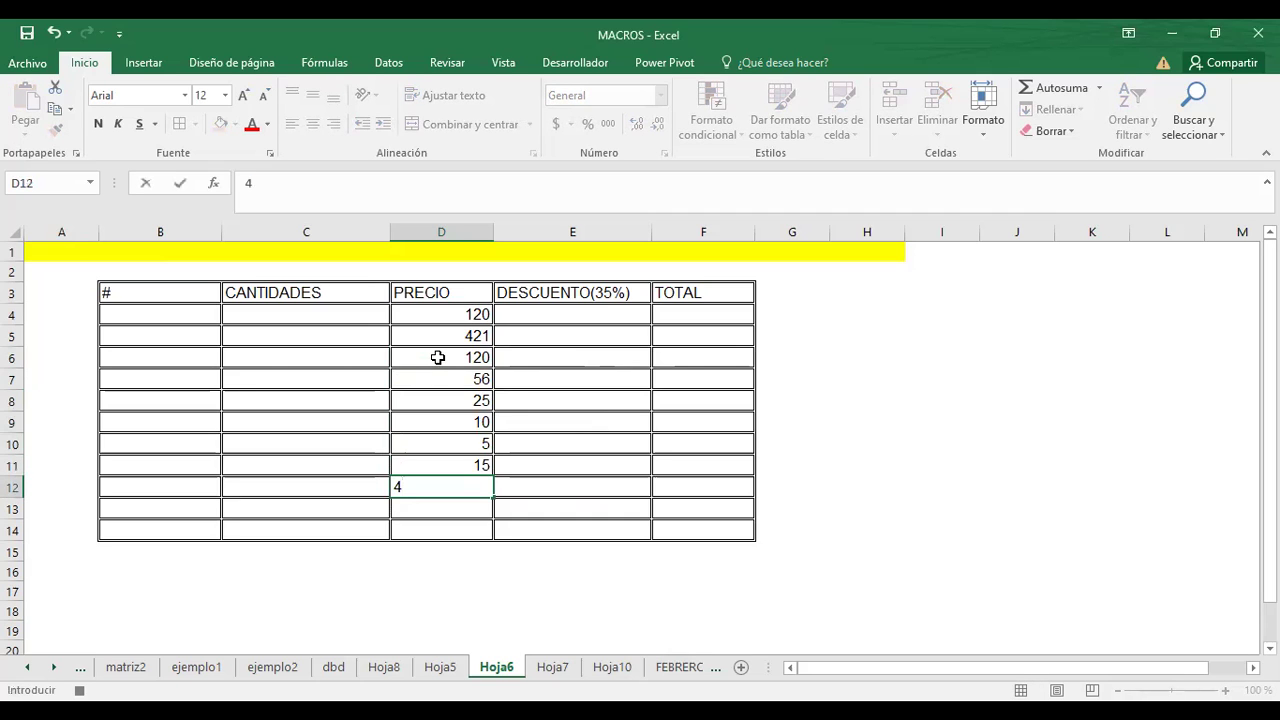
text(0)
key(Return)
key(Return)
text(5)
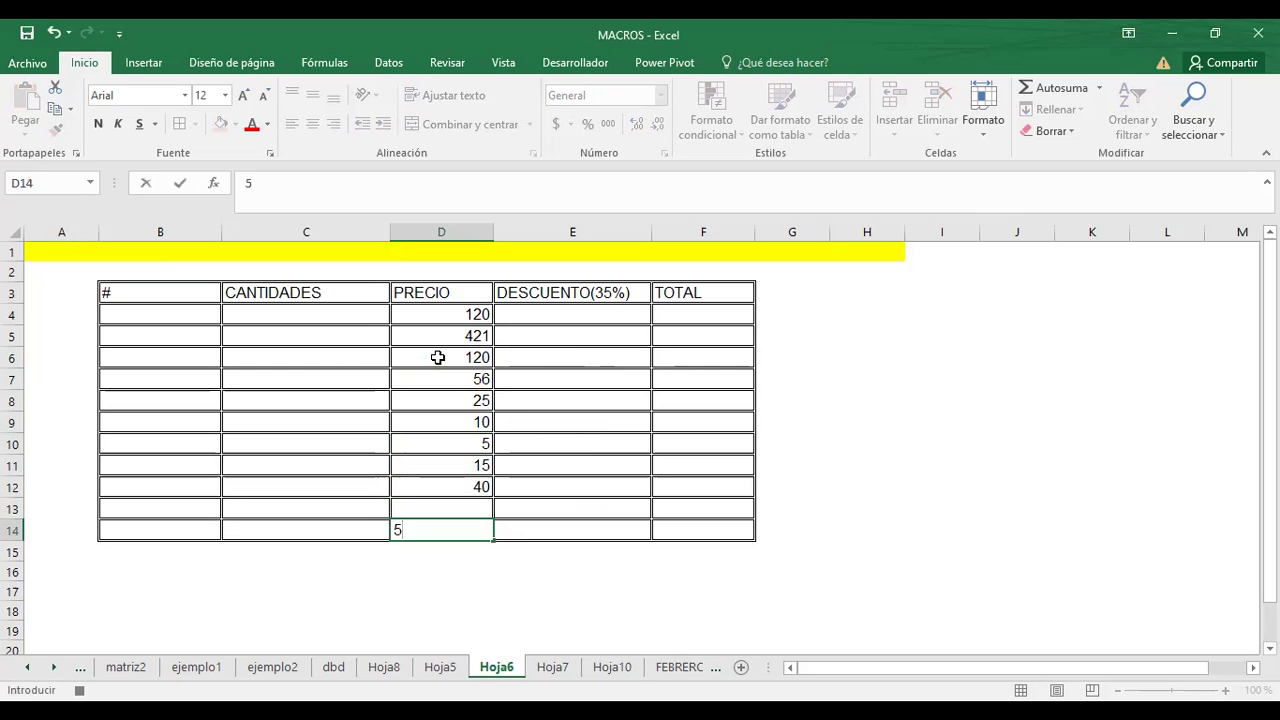
text(0)
key(Up)
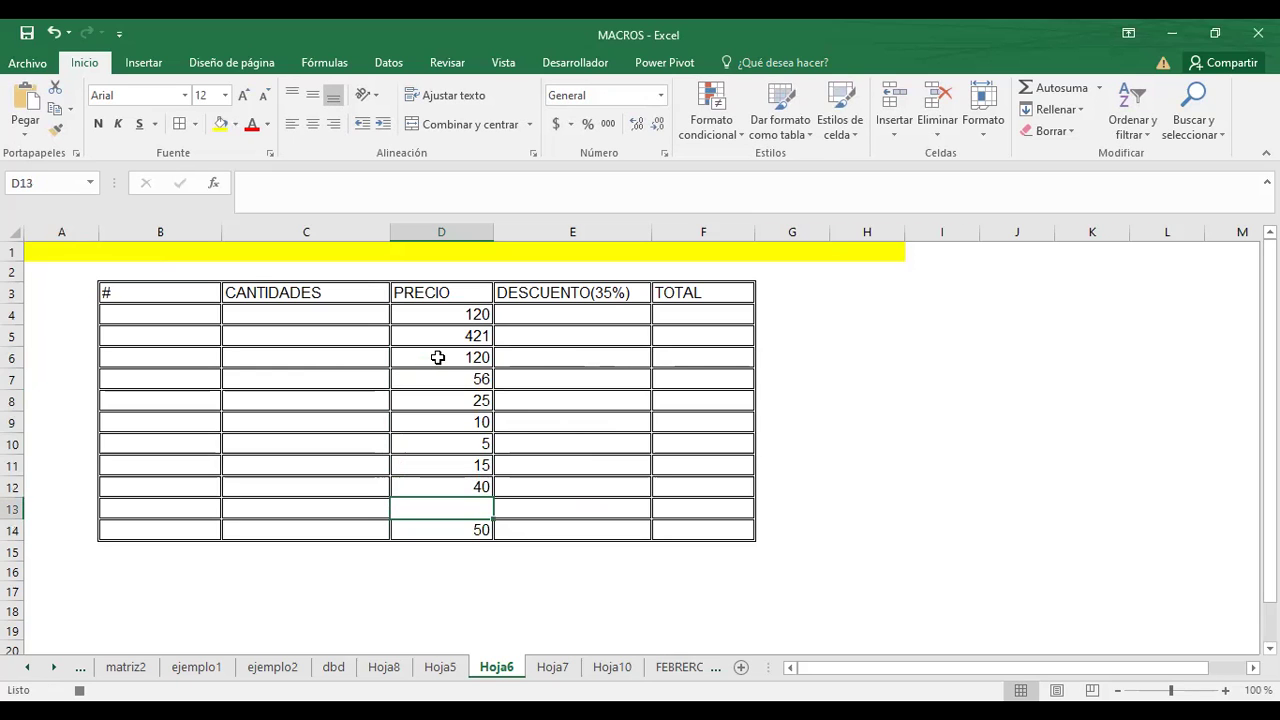
text(20)
key(Return)
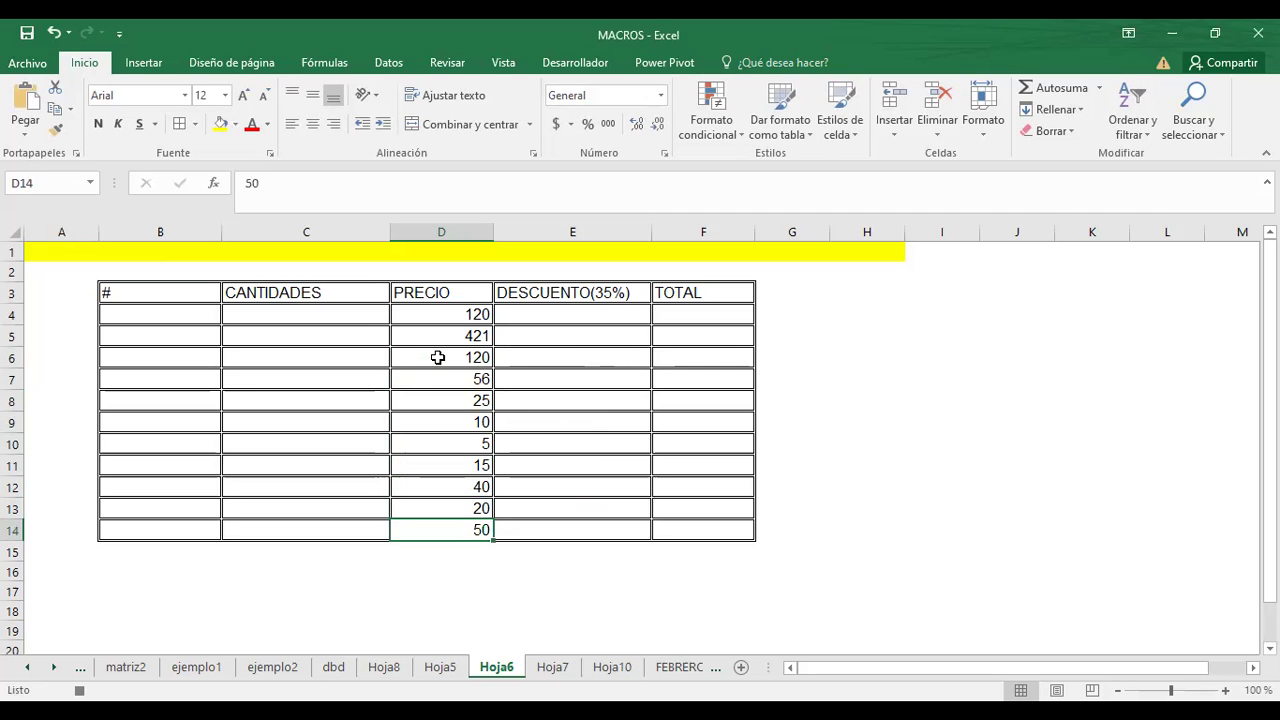
drag(448, 312, 447, 530)
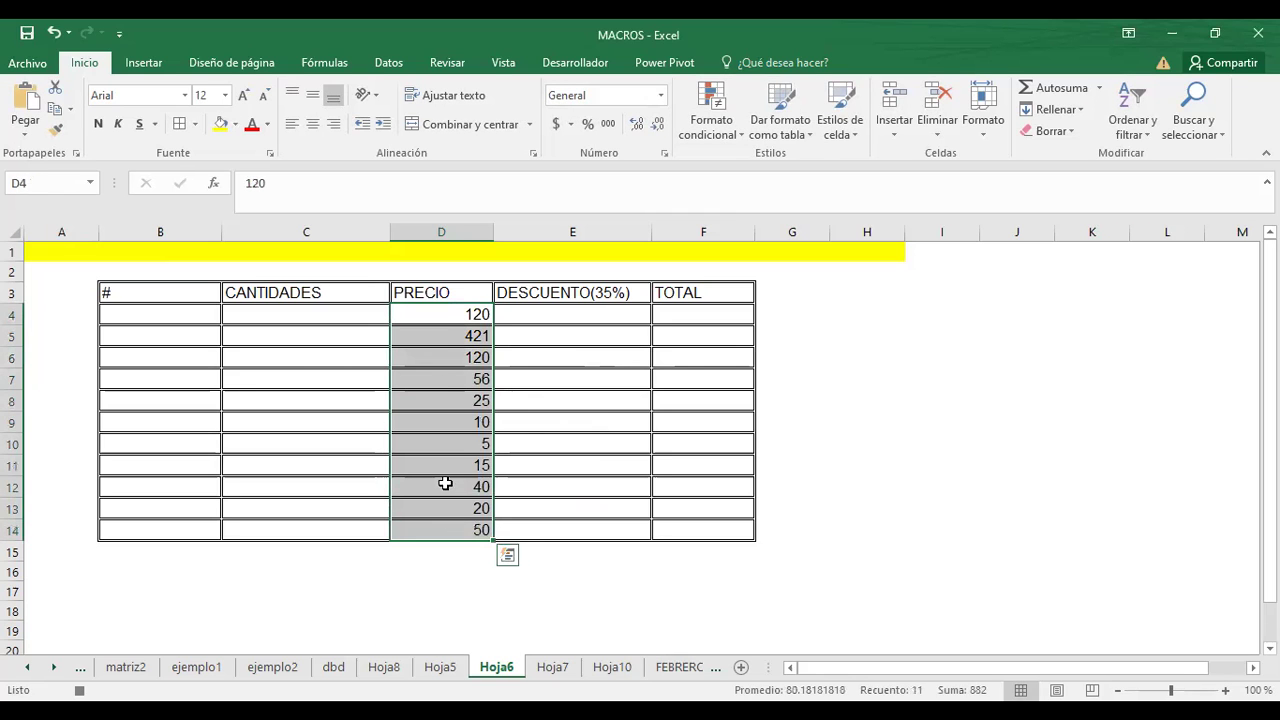
right_click(449, 319)
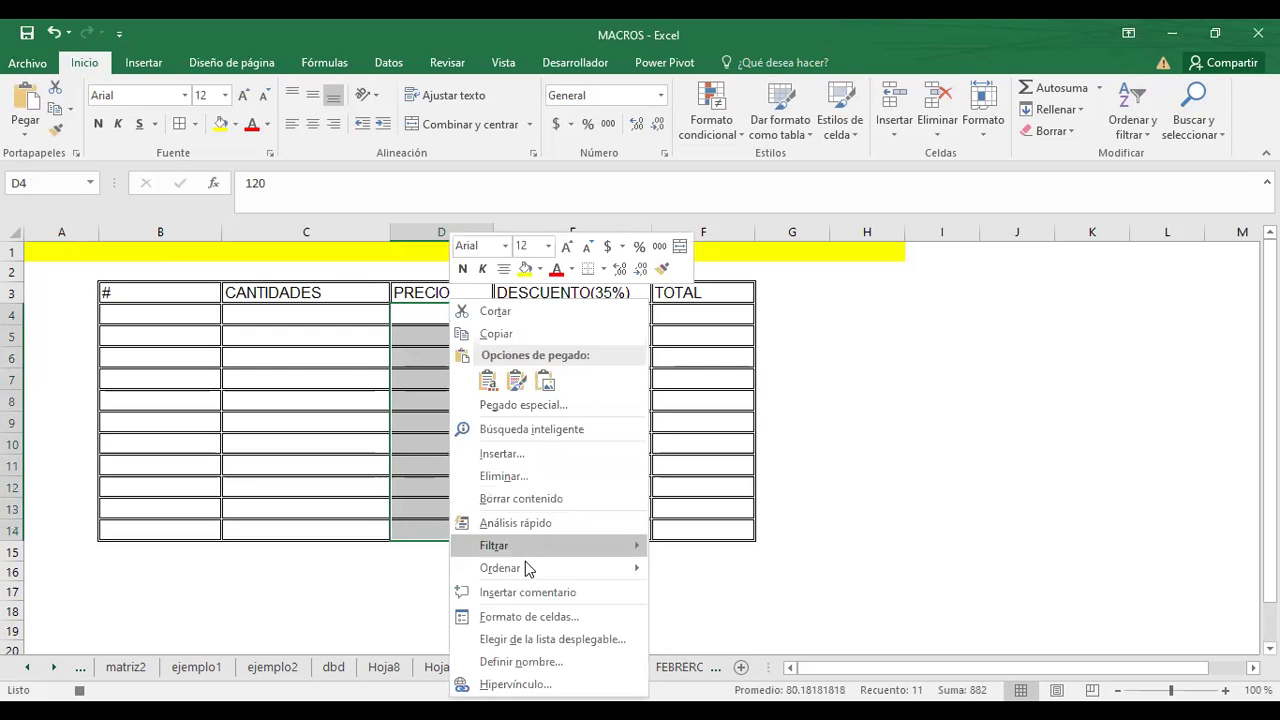
click(533, 620)
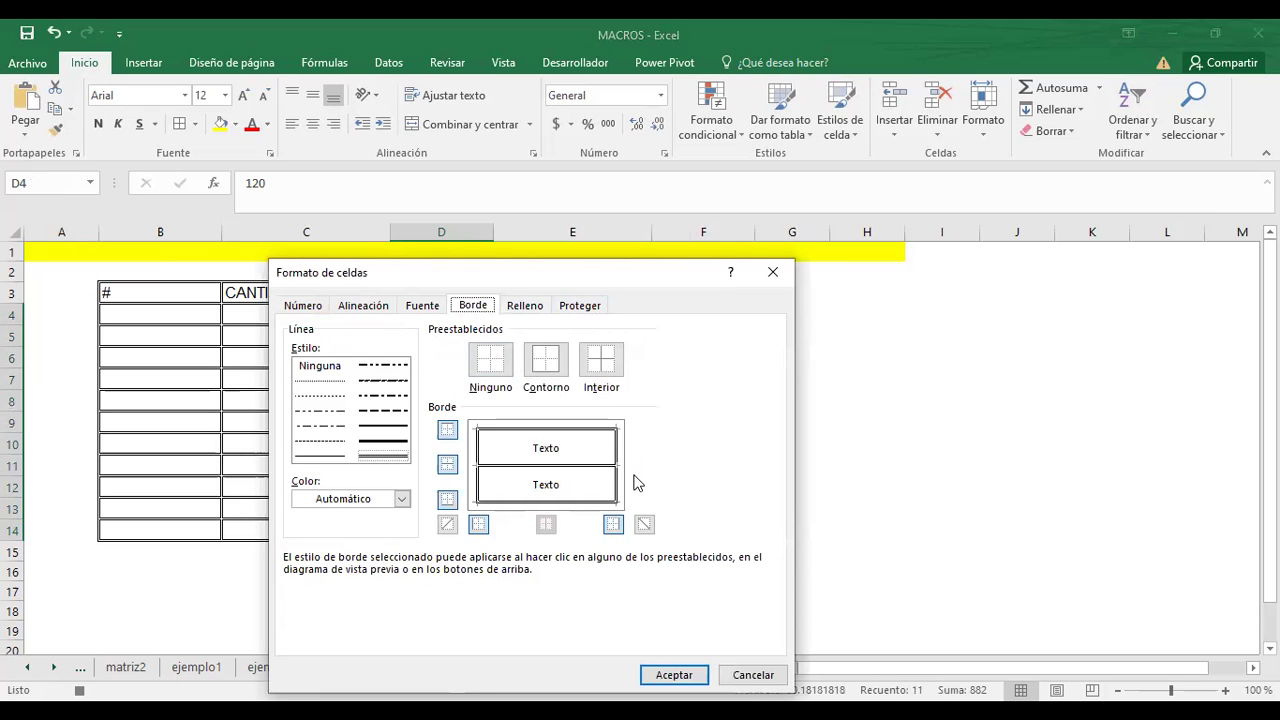
click(750, 674)
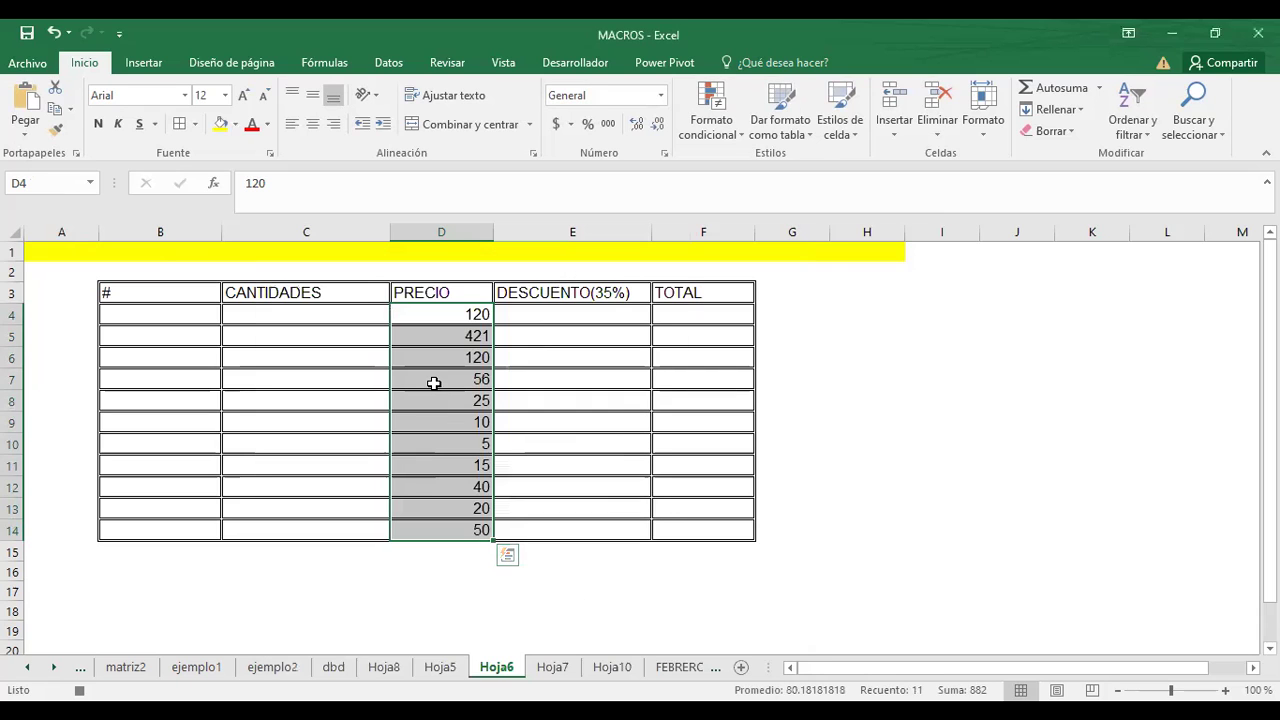
Step: Apply the Contabilidad number format to the prices in D4:D14
right_click(435, 383)
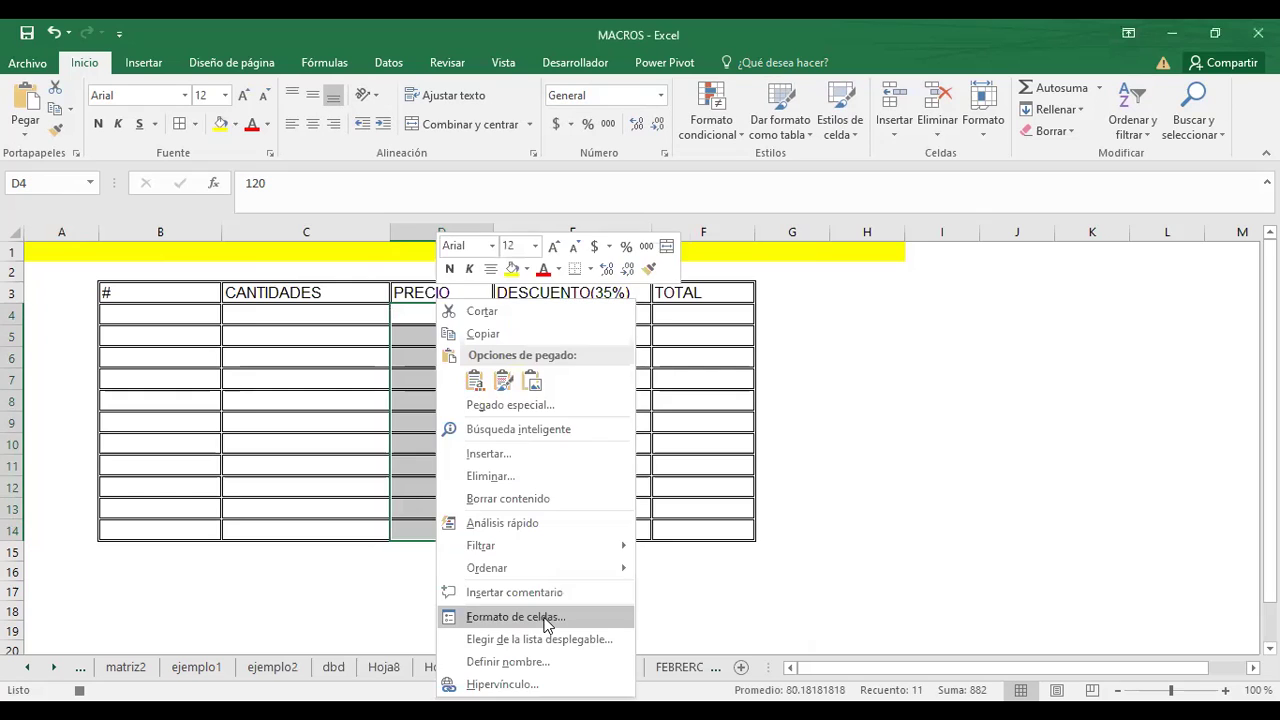
click(516, 617)
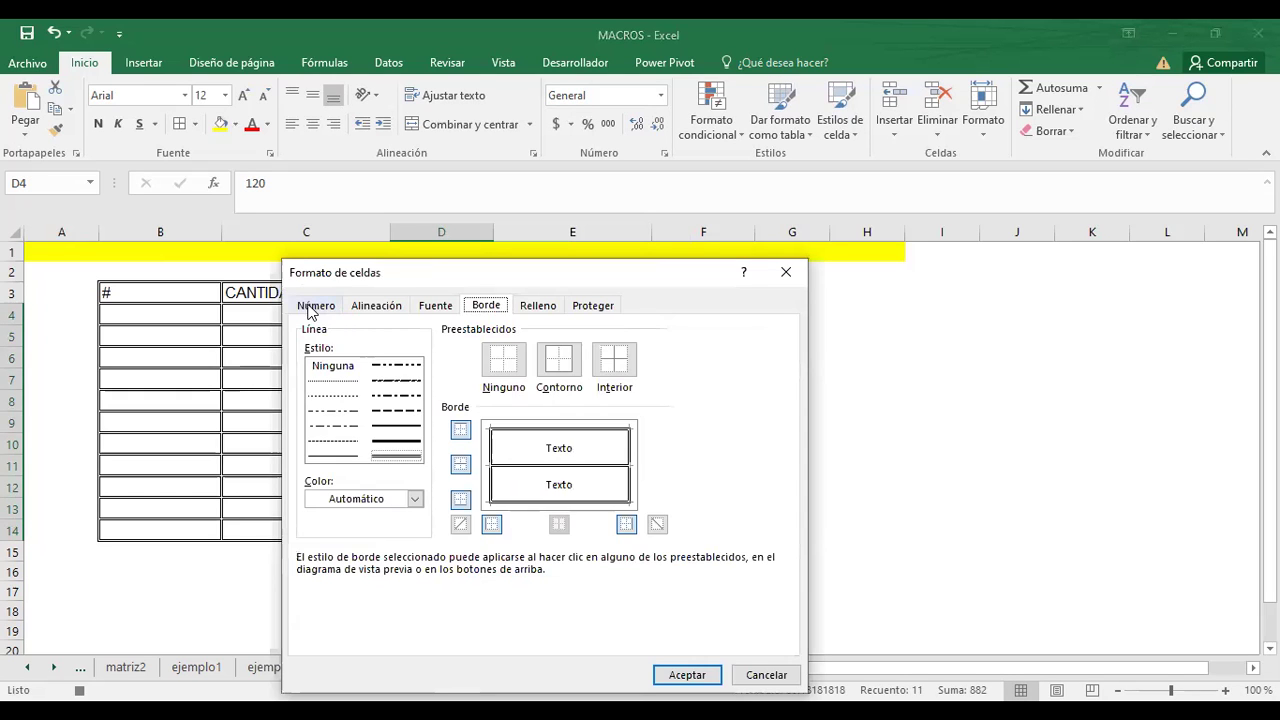
click(312, 306)
click(325, 384)
click(687, 674)
click(559, 319)
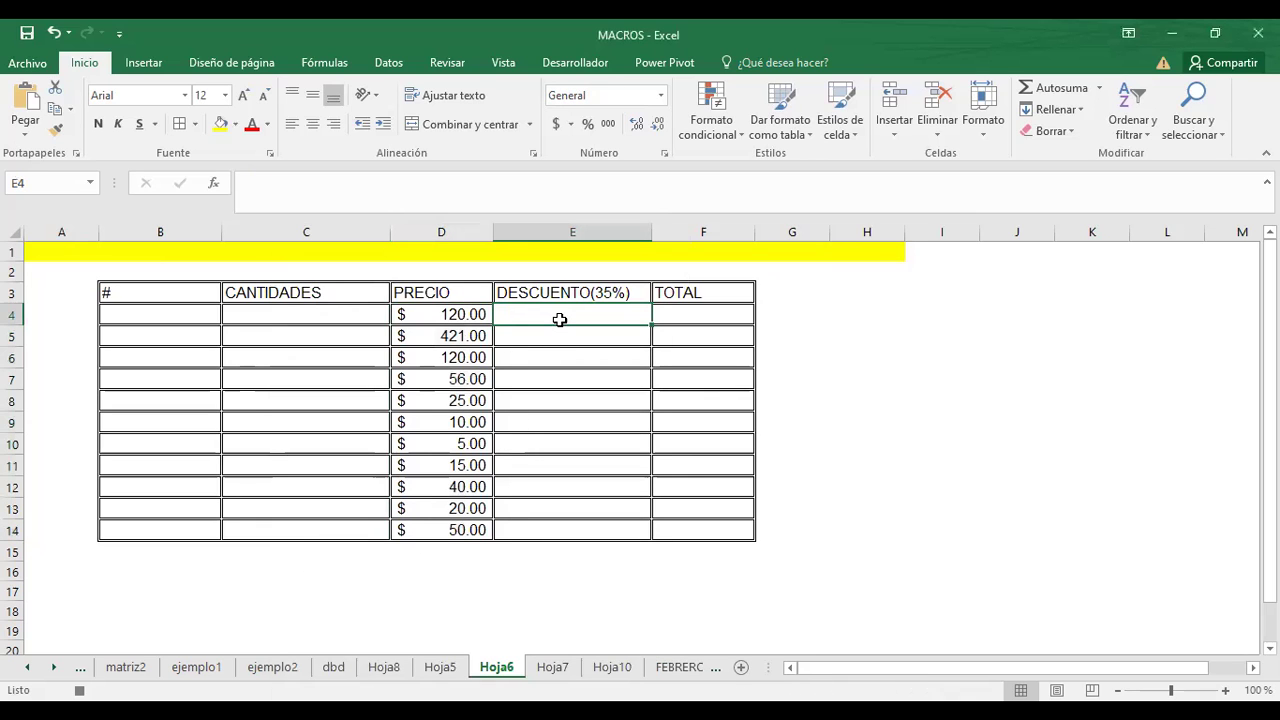
text(=)
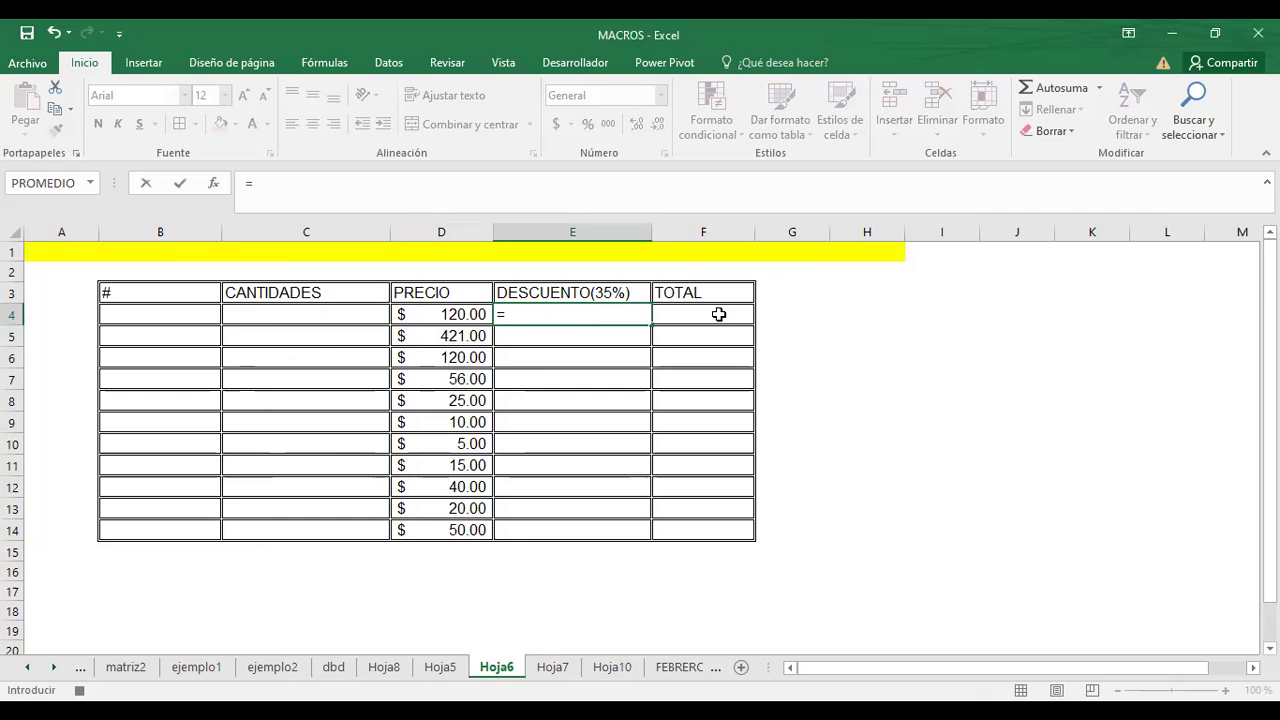
key(Escape)
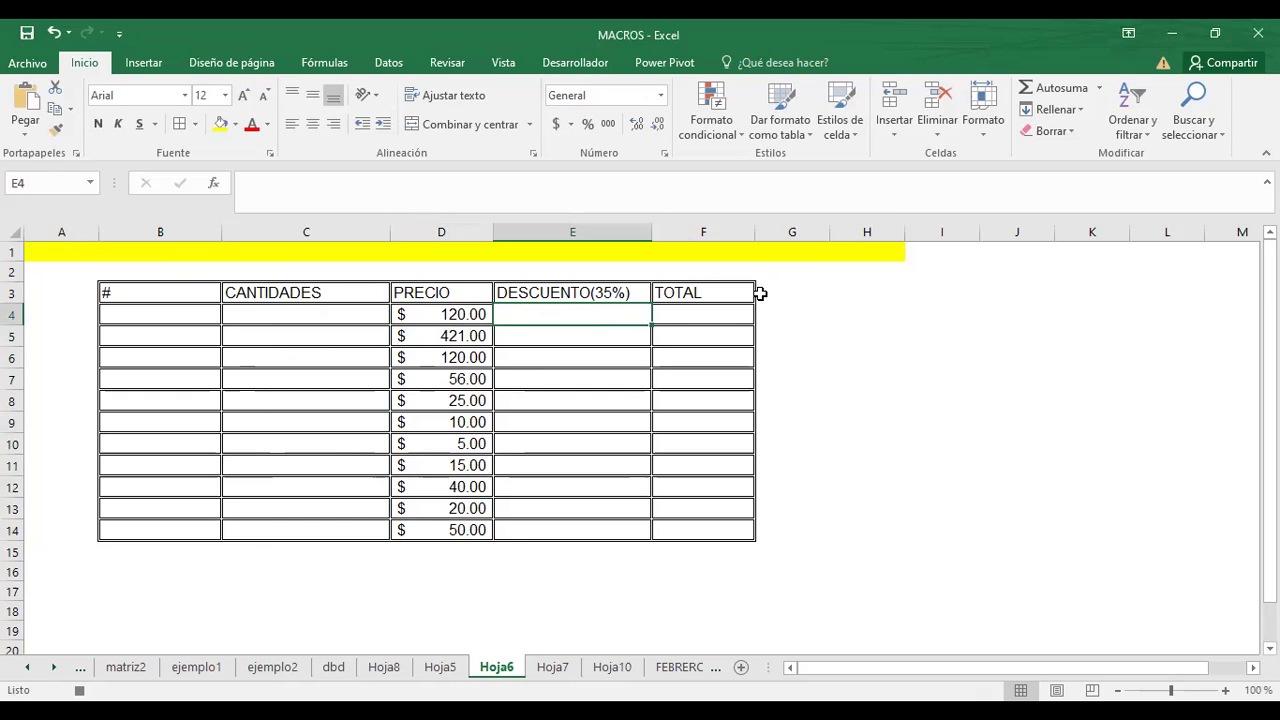
Step: Enter the discount rate 35% in cell G3, beside the table's header row
click(788, 293)
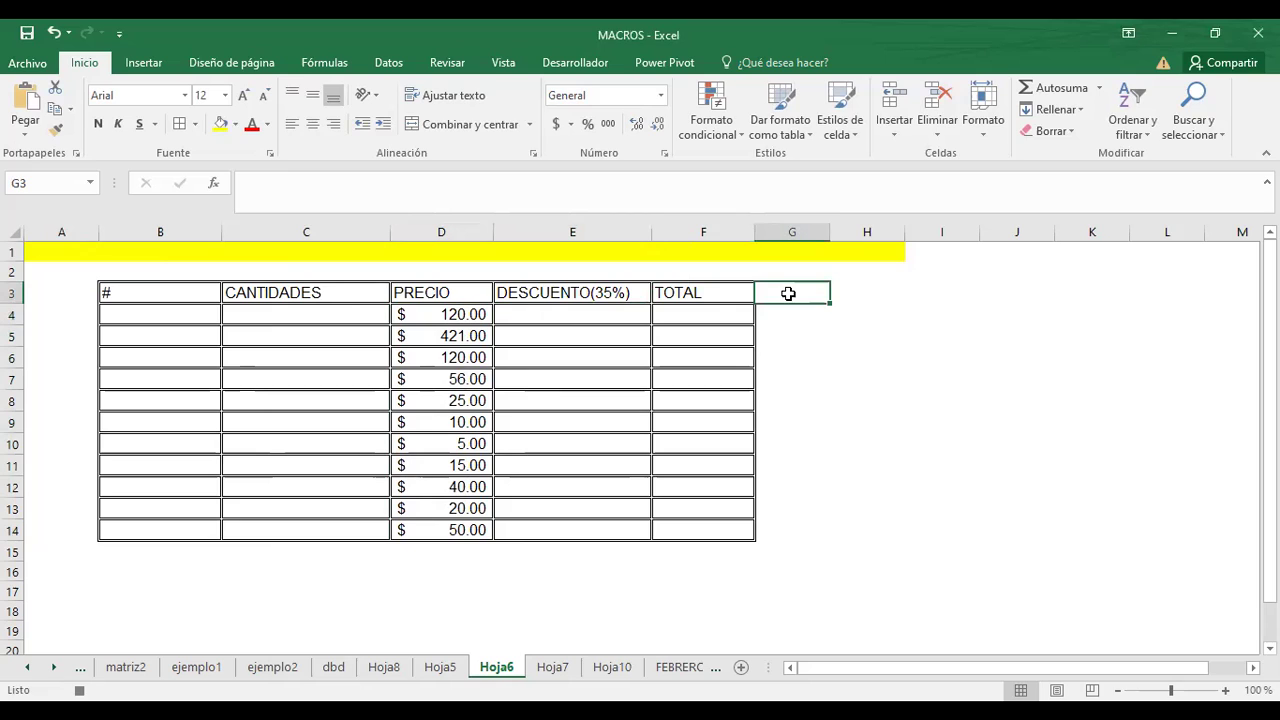
text(15)
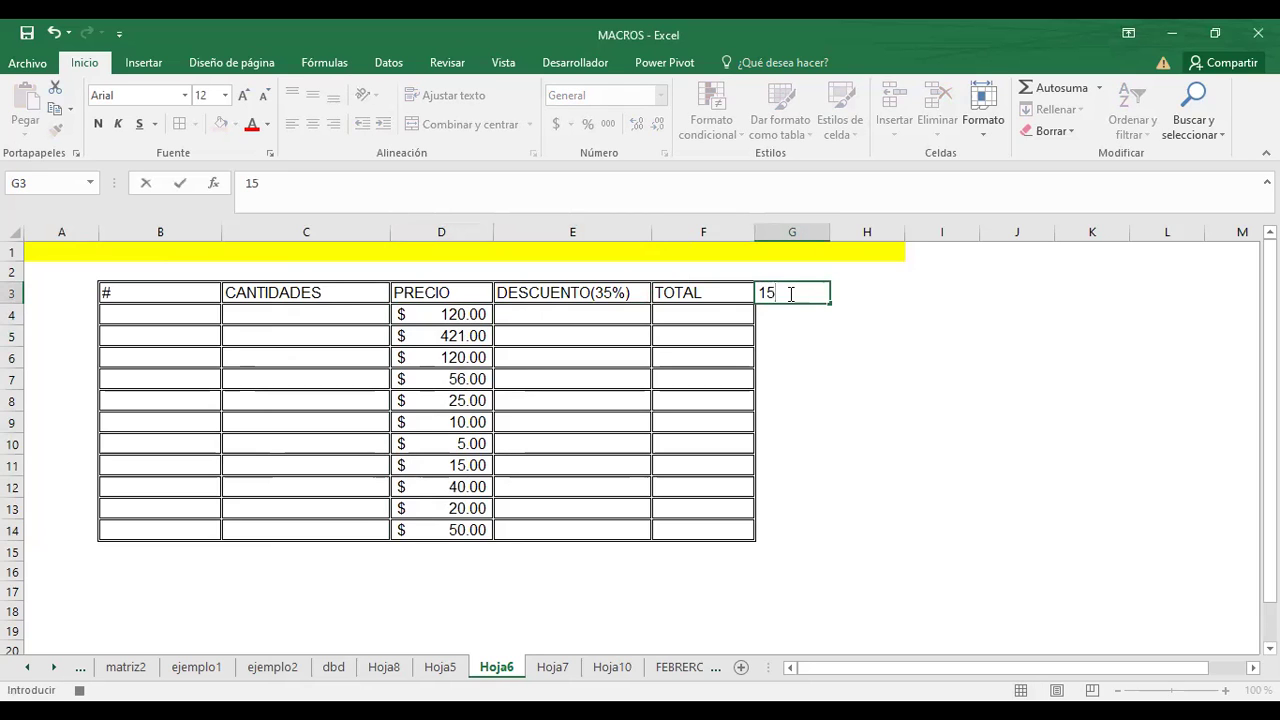
key(BackSpace)
key(BackSpace)
text(35%)
key(Return)
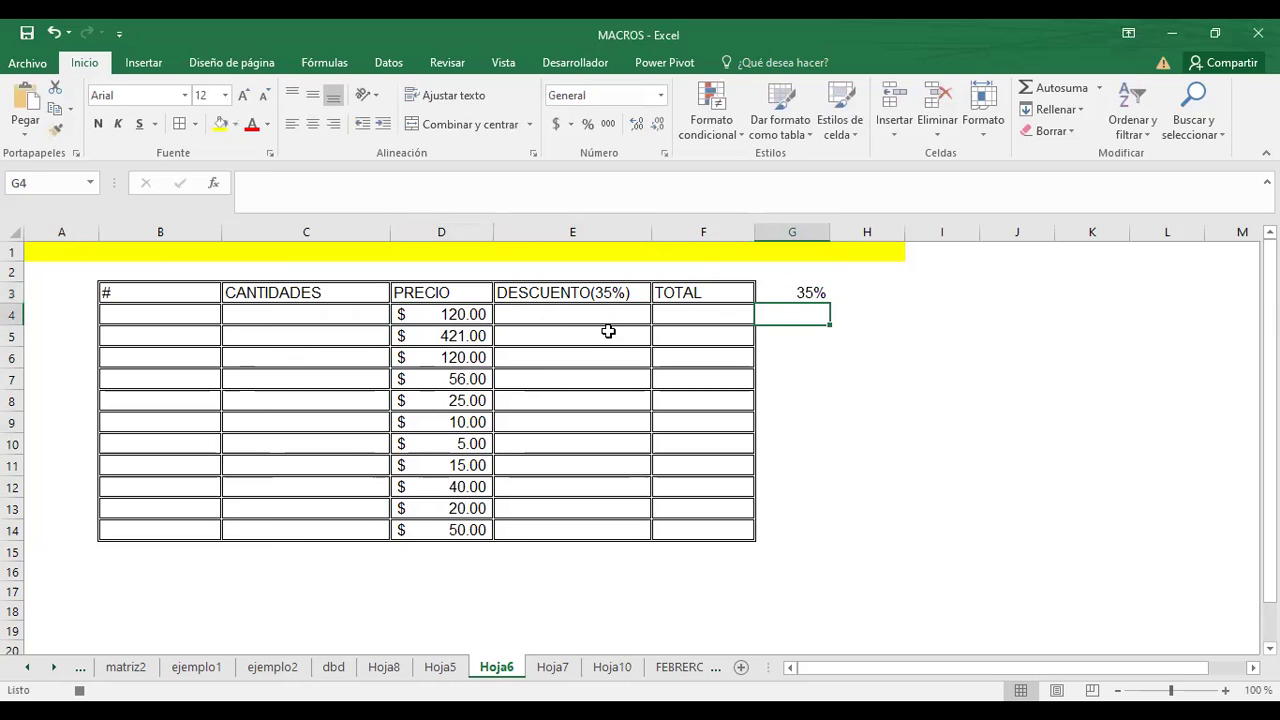
Step: Calculate the first discount in E4 with the formula =D4*G3
click(689, 316)
click(578, 317)
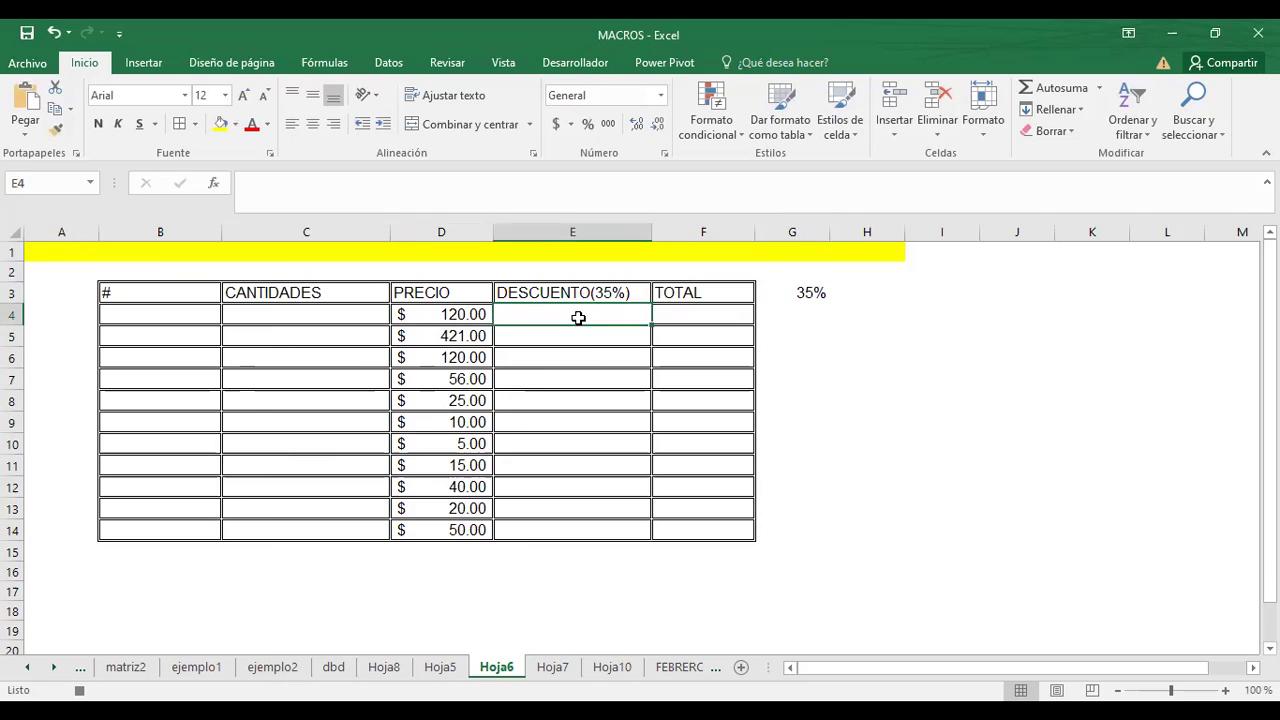
text(=)
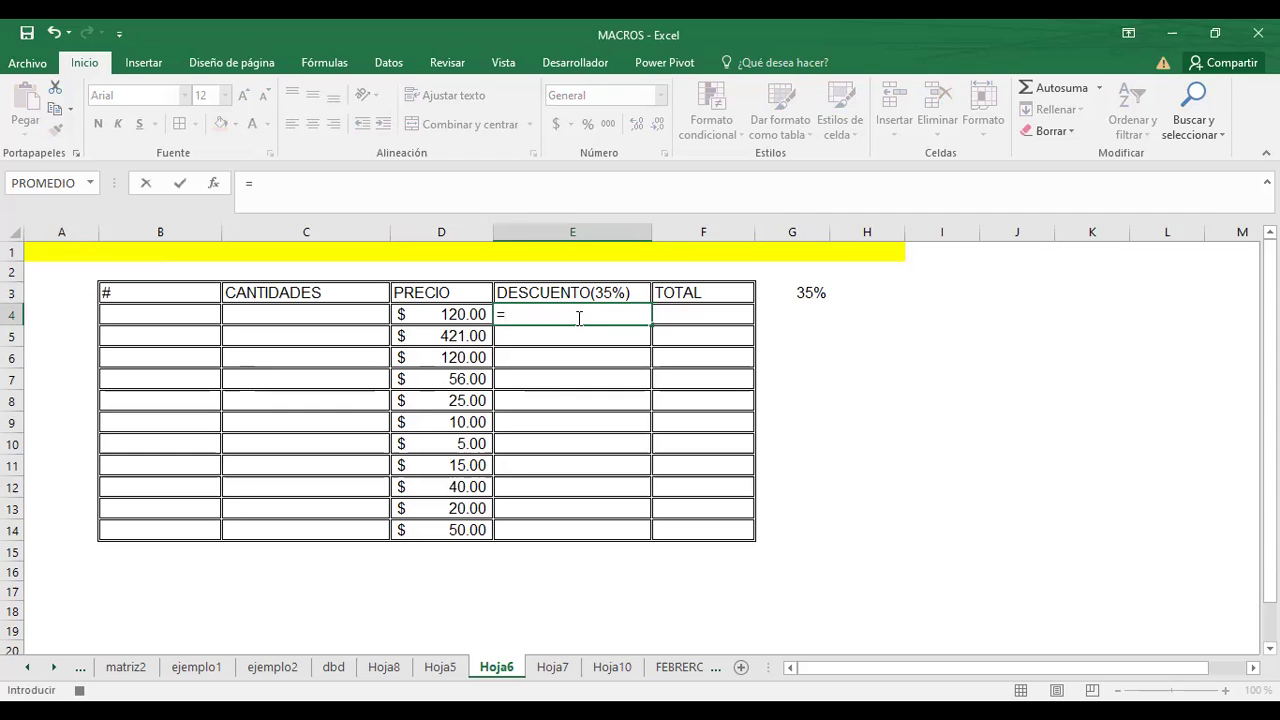
click(457, 312)
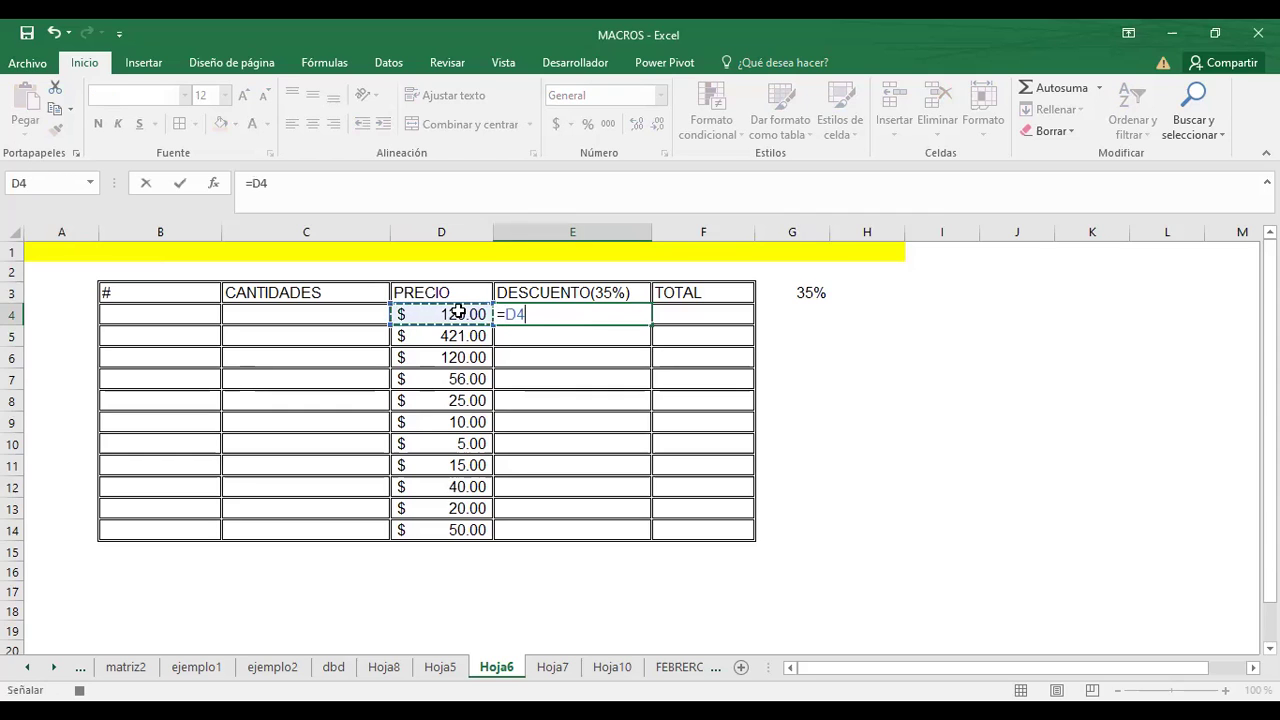
text(*)
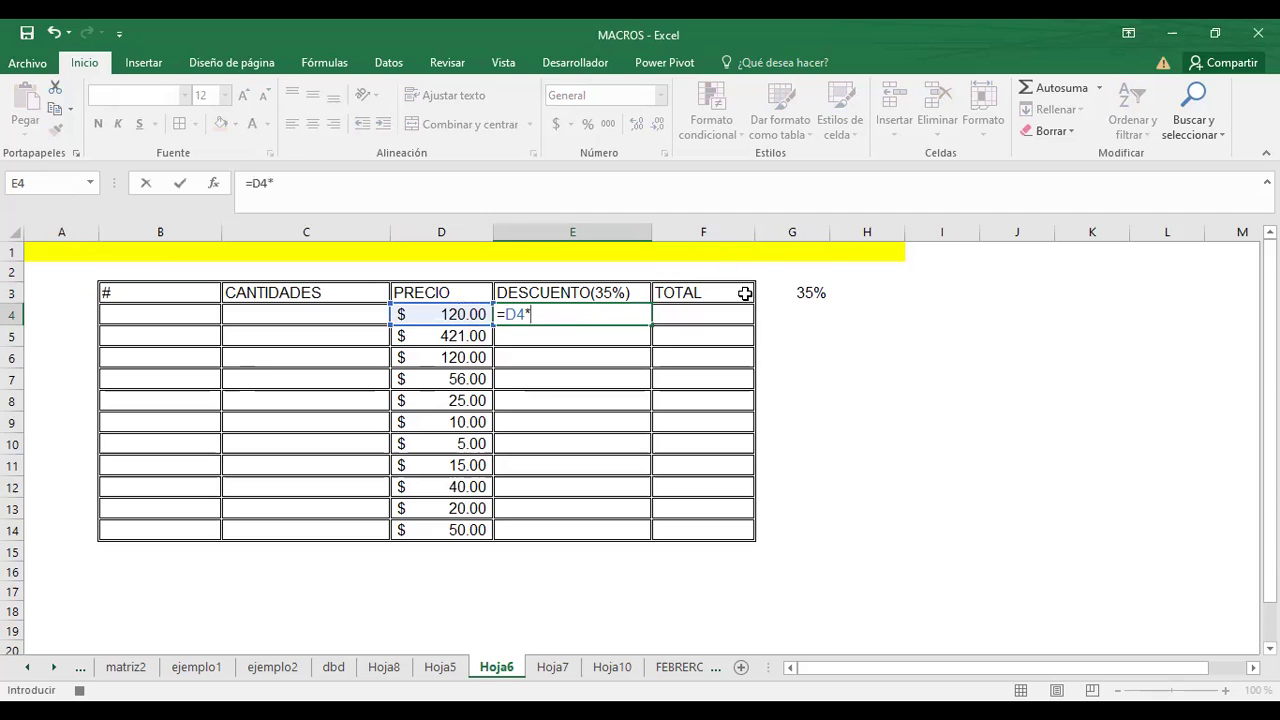
click(806, 293)
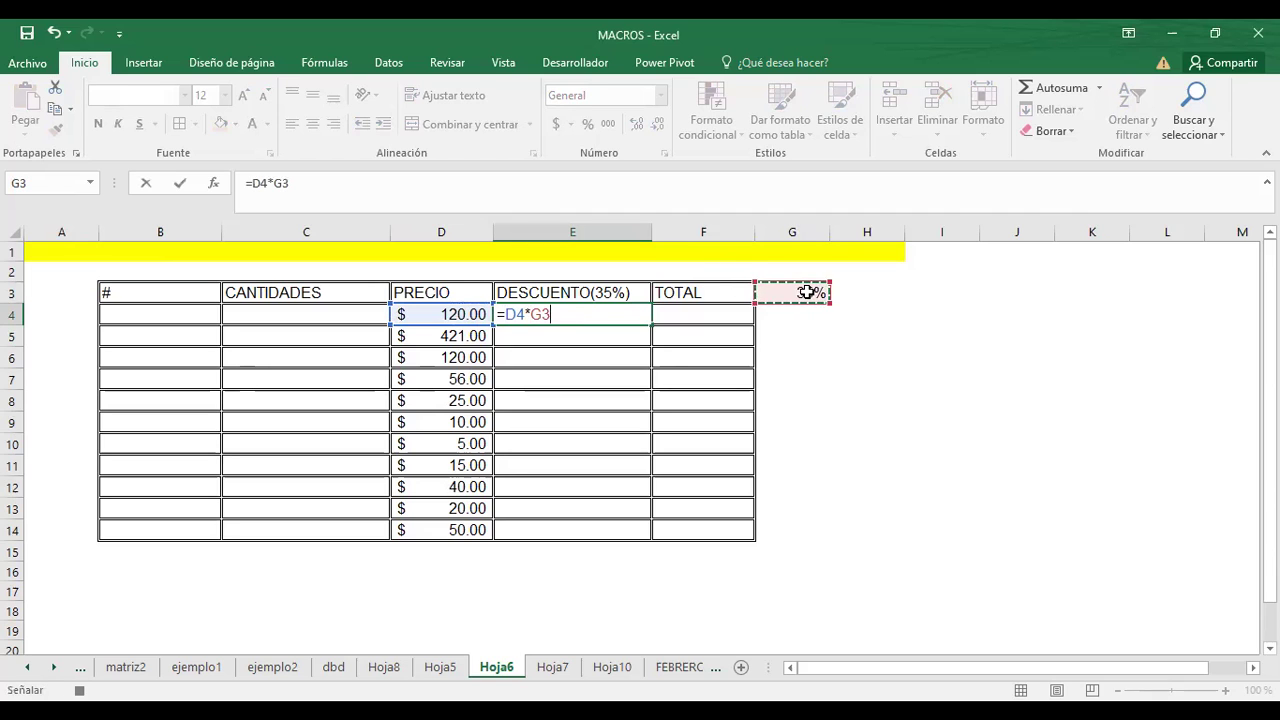
key(Return)
Step: Calculate the first TOTAL in F4 with the formula =D4+E4
click(713, 316)
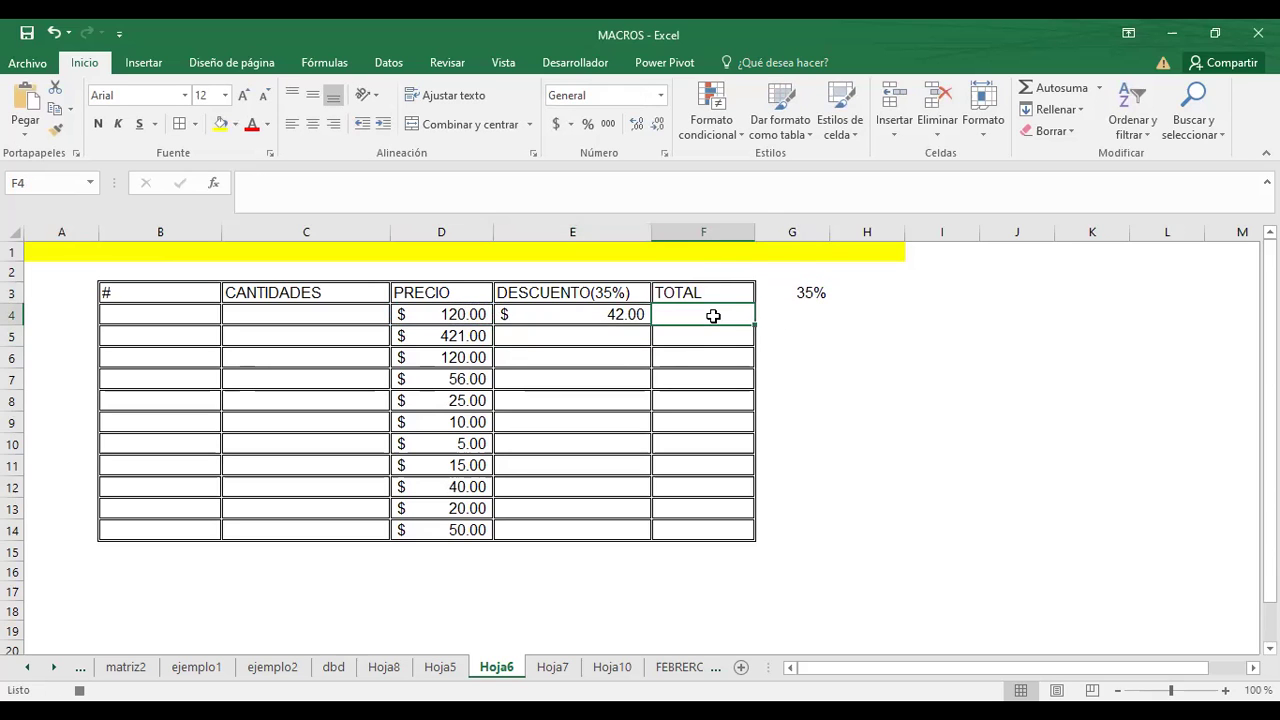
text(=)
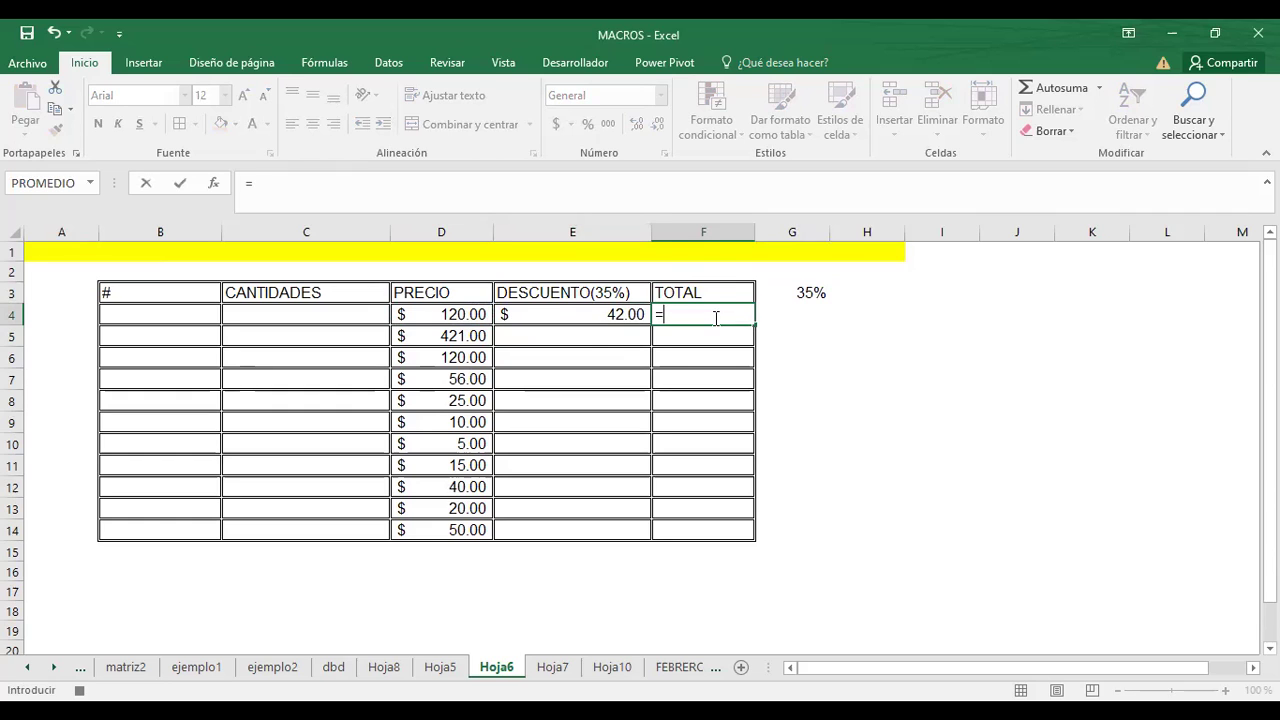
click(428, 316)
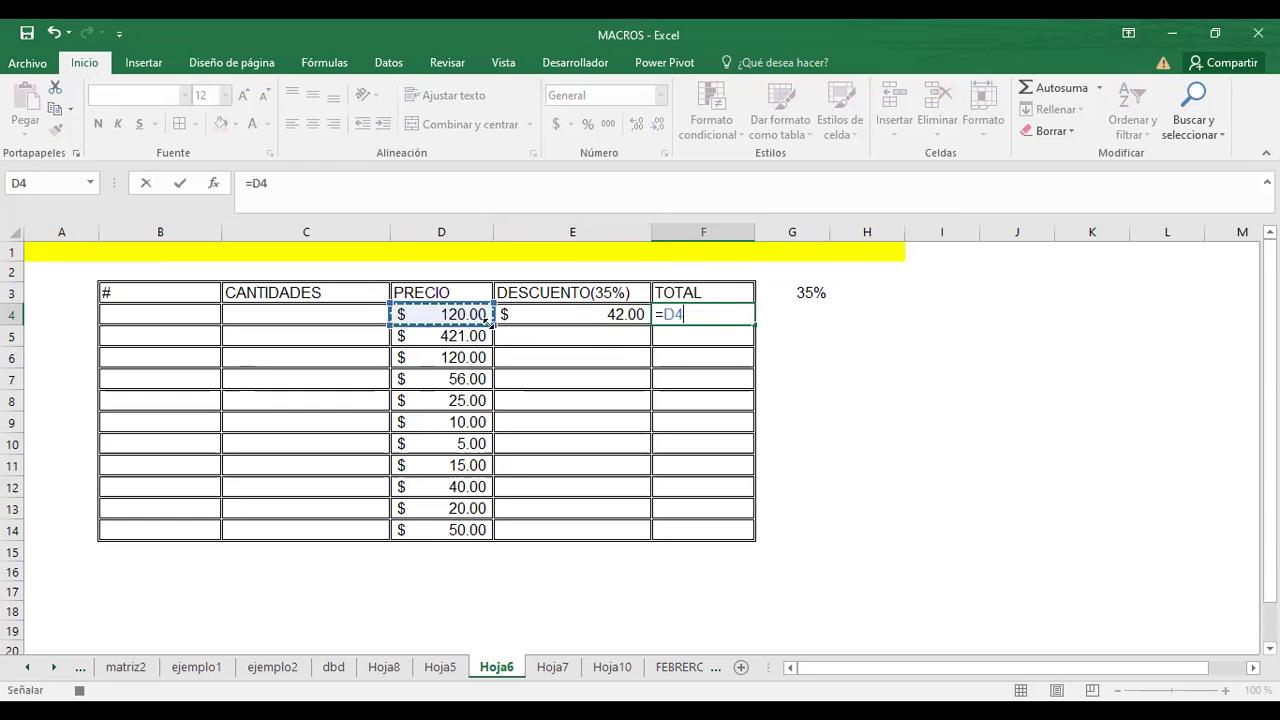
text(+)
click(564, 316)
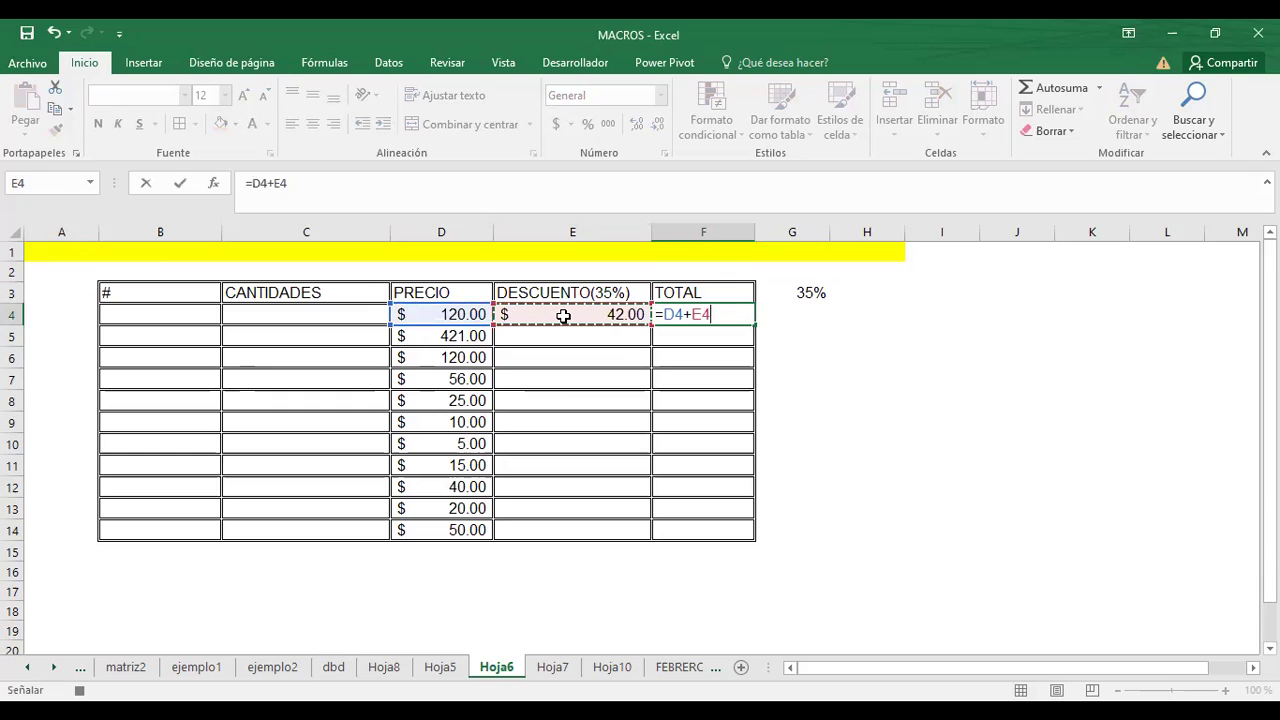
key(Return)
Step: Make the G3 reference in E4 absolute so that the formula is =D4*$G$3
click(565, 316)
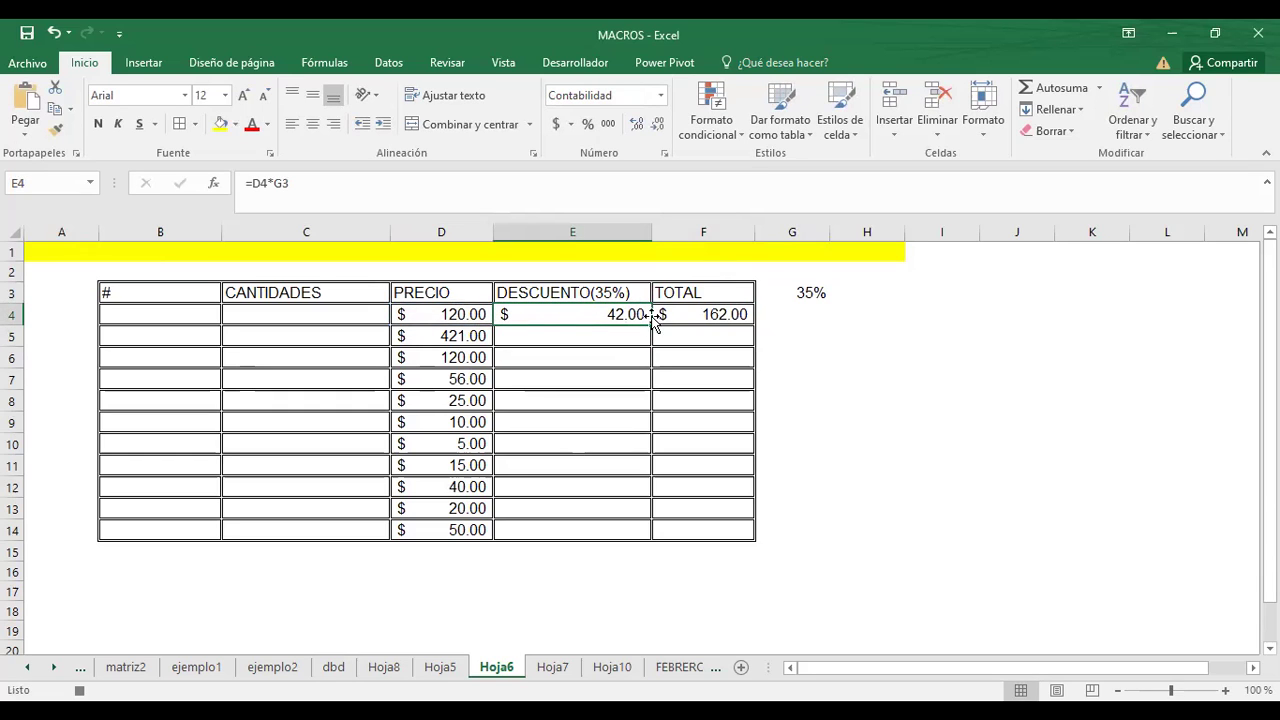
drag(651, 320, 651, 322)
double_click(575, 318)
click(282, 183)
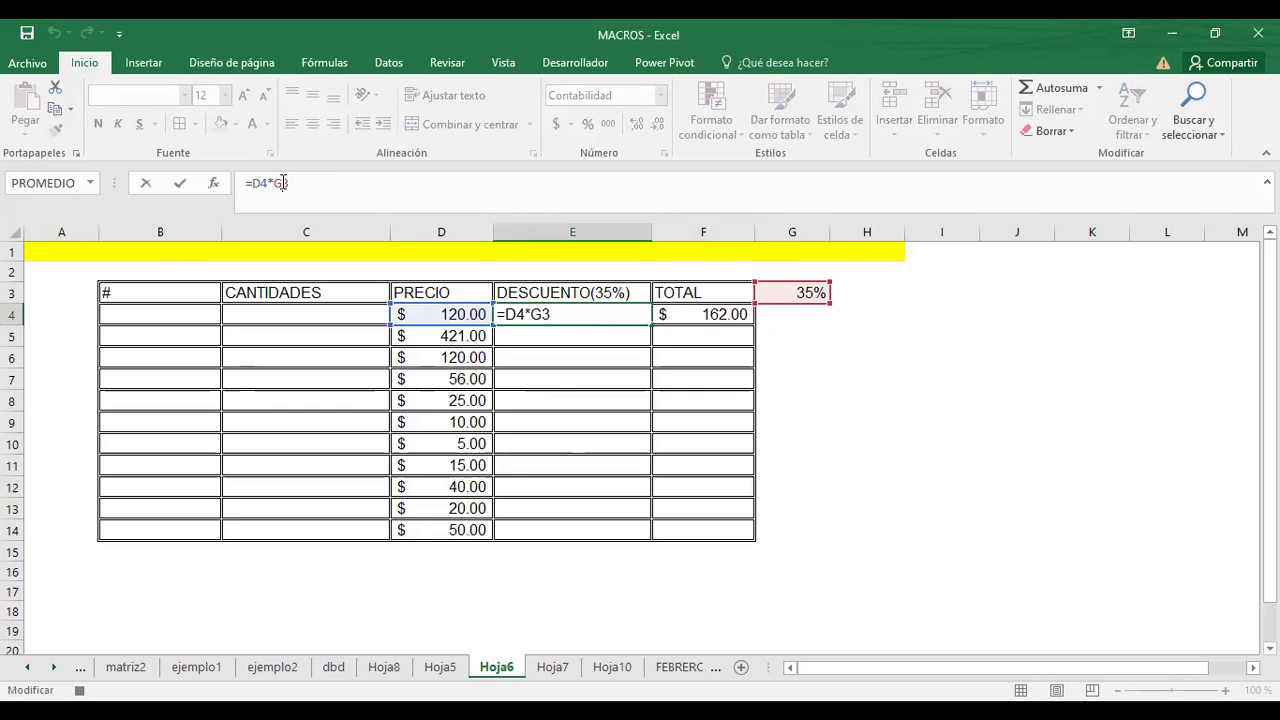
key(F4)
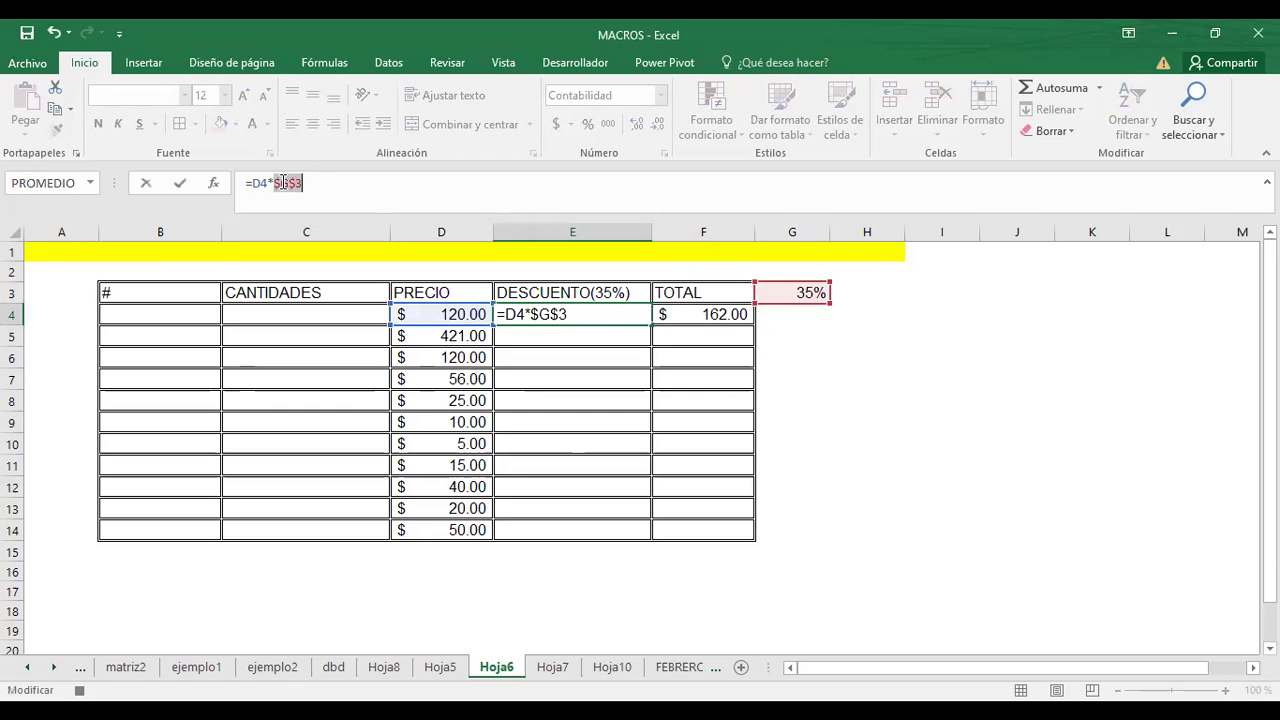
key(Return)
Step: Fill the discount formula from E4 and the total formula from F4 down to row 14
click(590, 316)
drag(651, 326, 669, 537)
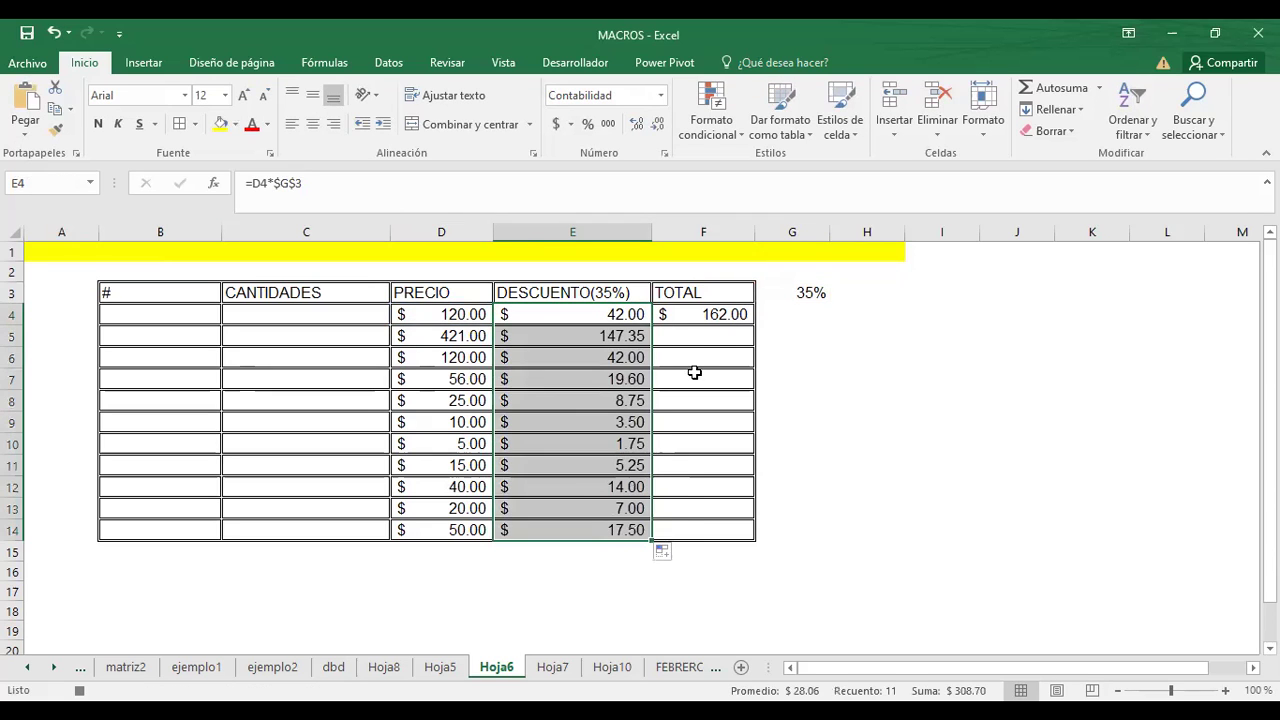
click(708, 316)
drag(754, 327, 748, 543)
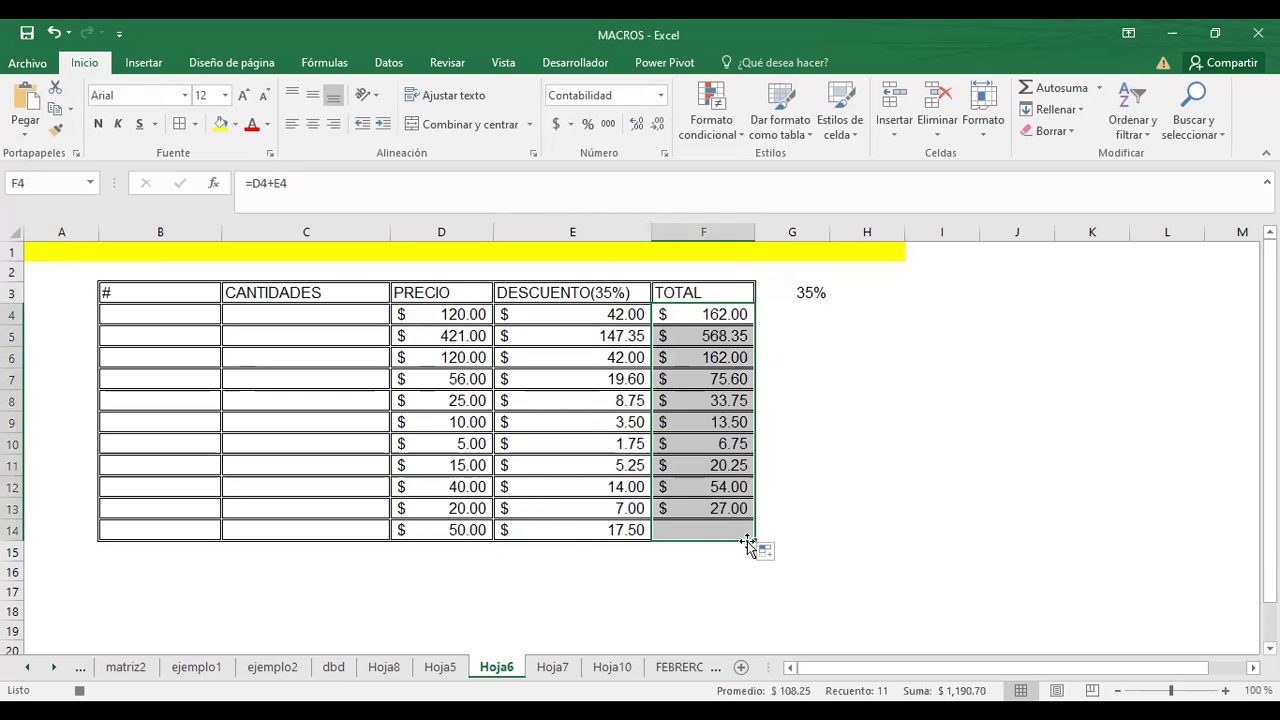
Step: Select the empty cell G7 outside the table and stop recording the macro
click(815, 388)
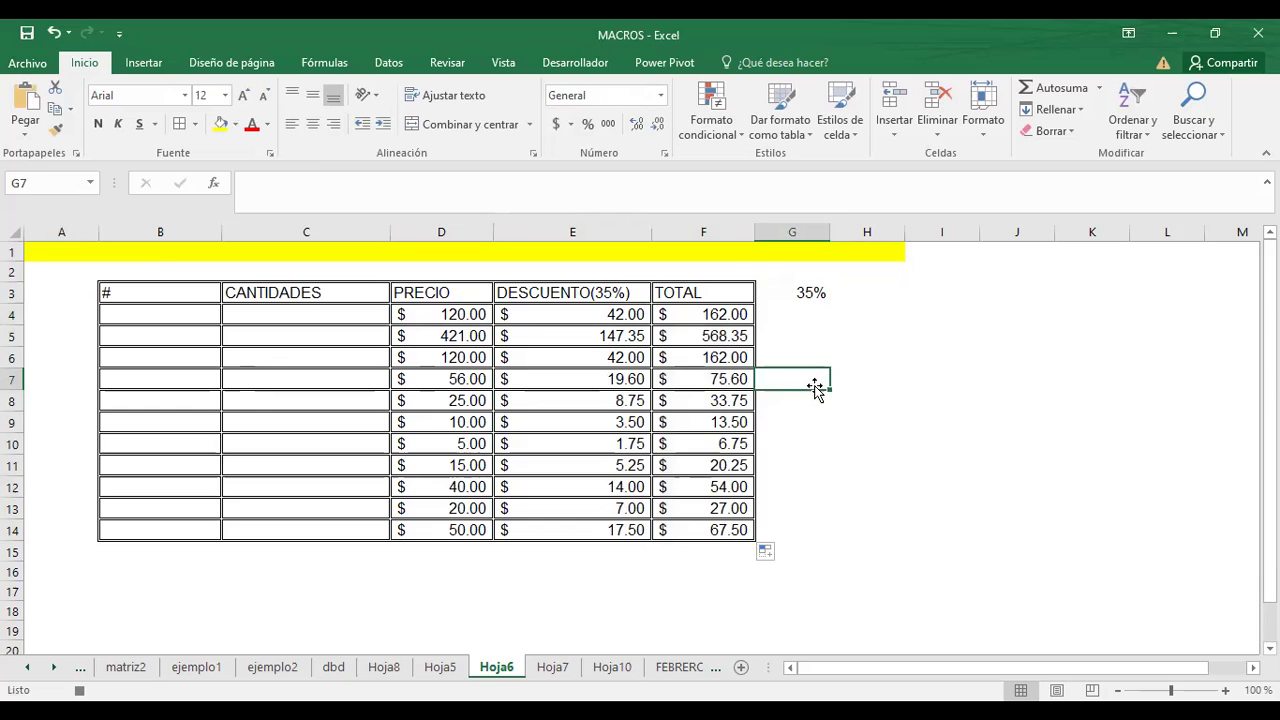
click(79, 690)
Step: Delete the name in B3 on the Hoja7 sheet and select cell A3
click(556, 670)
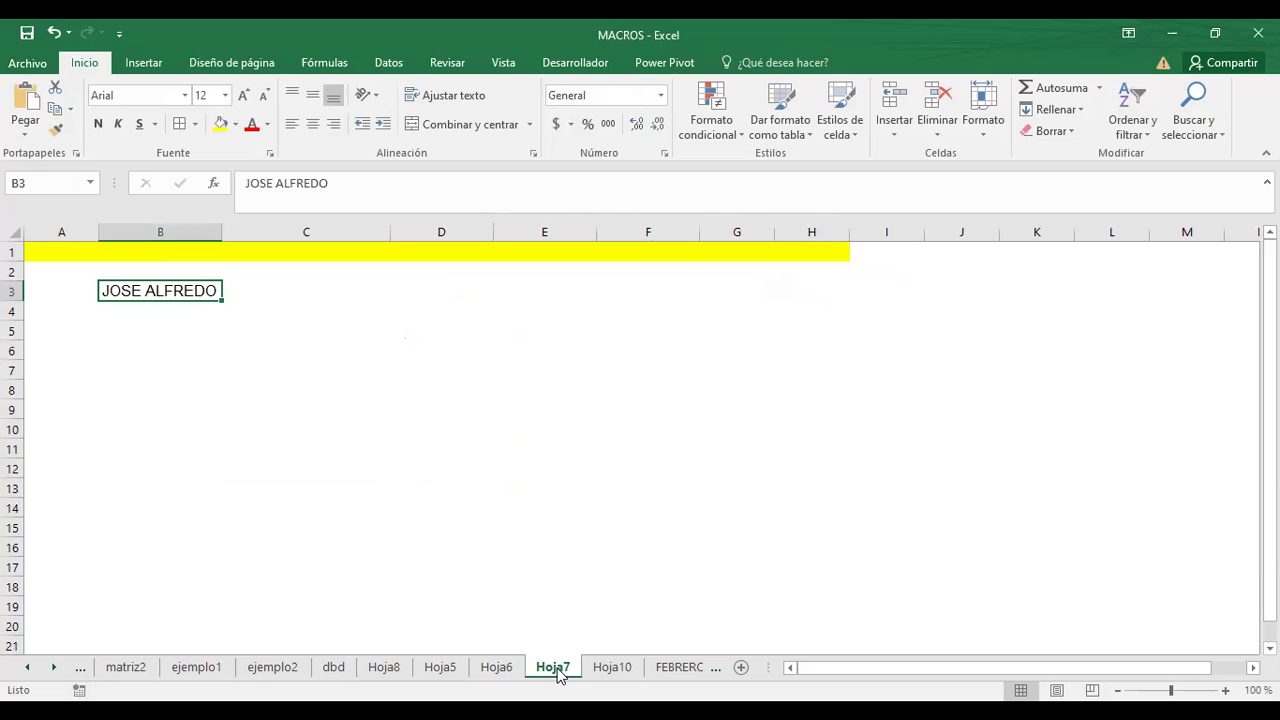
click(610, 668)
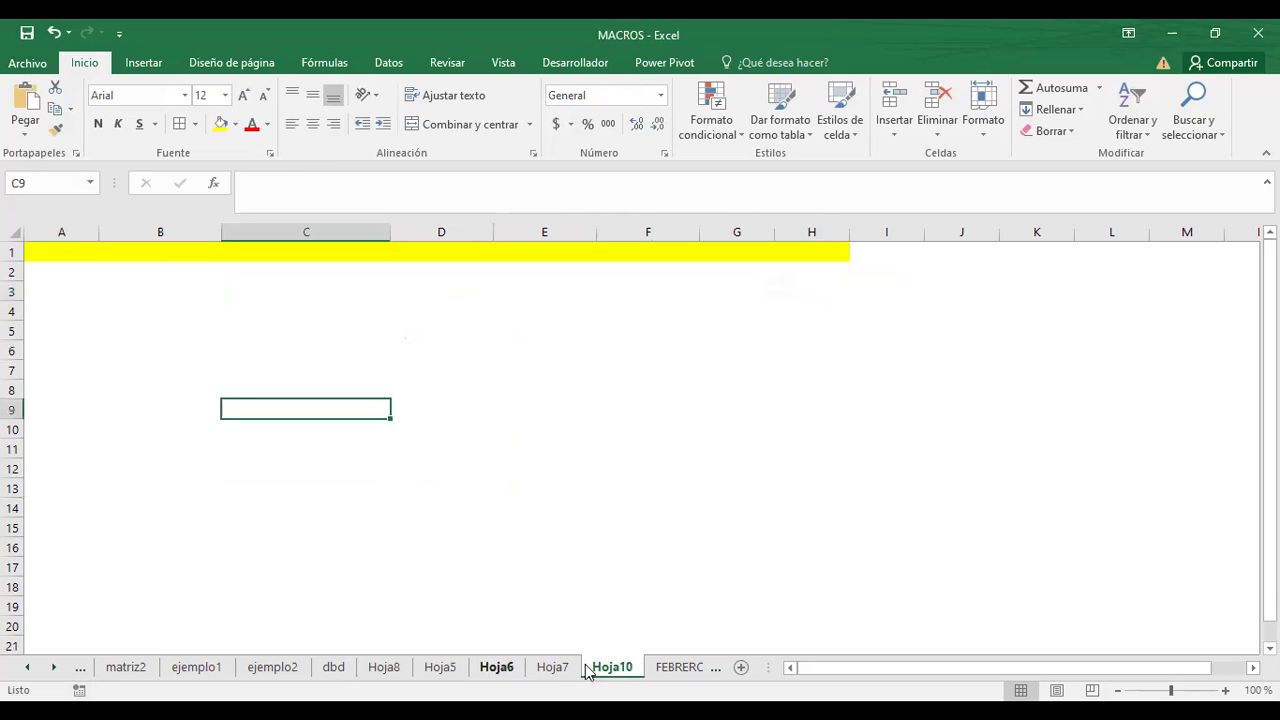
click(554, 667)
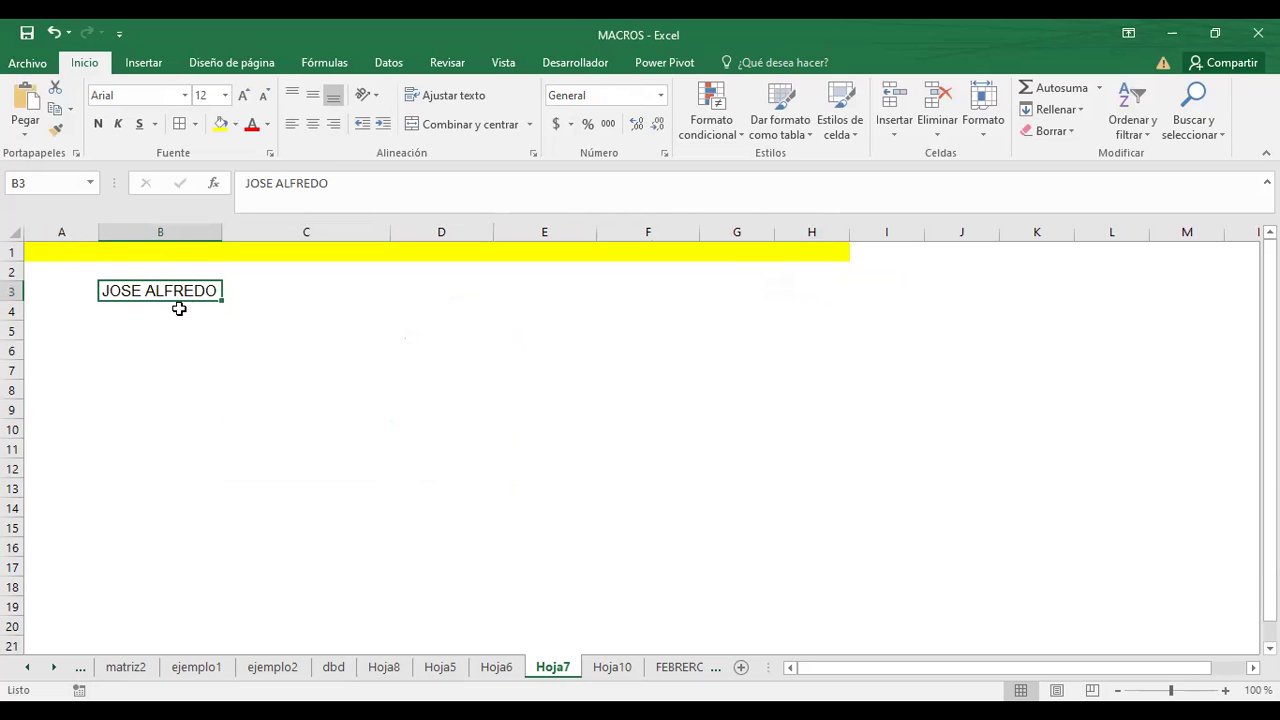
key(Delete)
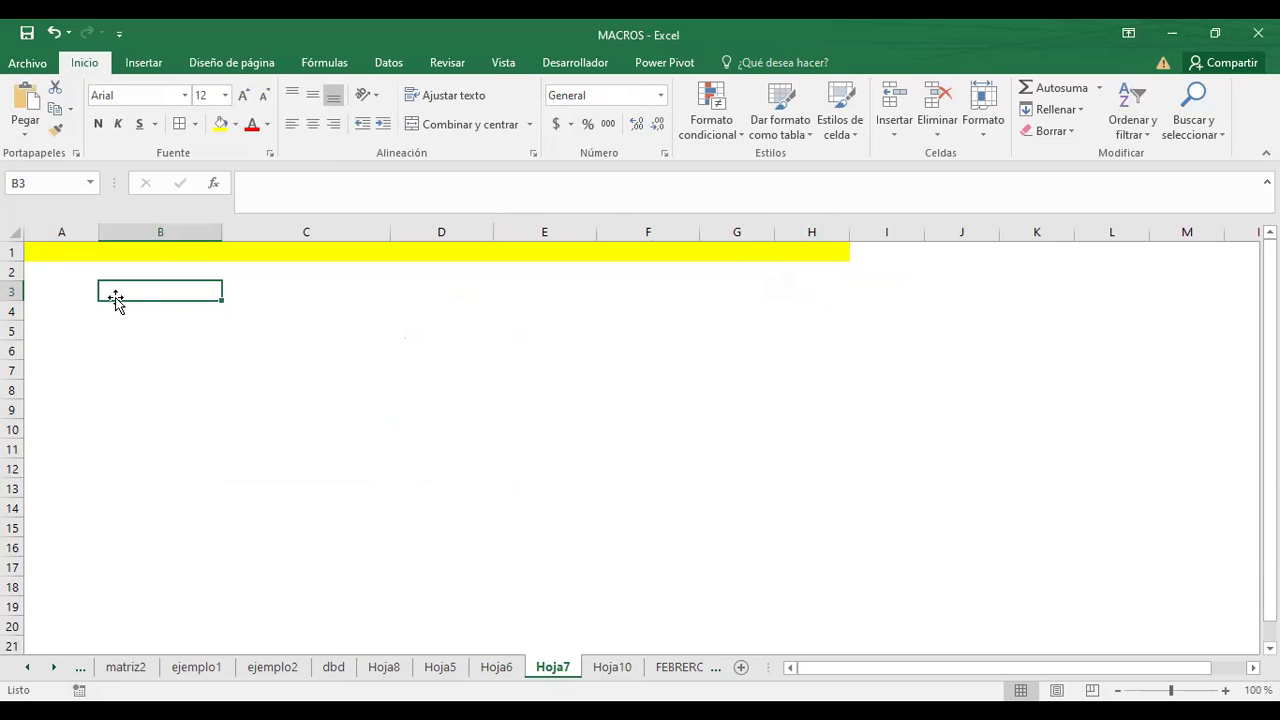
click(66, 286)
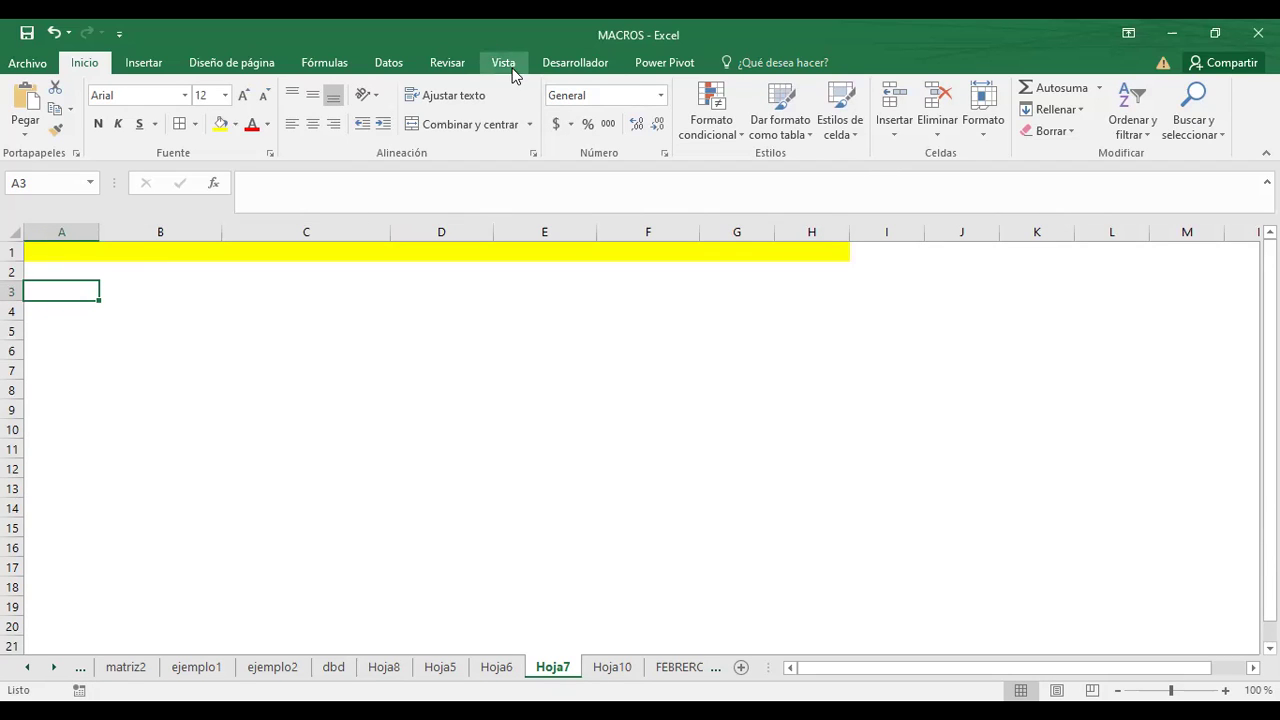
Step: Run the OTRAMACRO macro on Hoja7 from the list of available macros
click(561, 68)
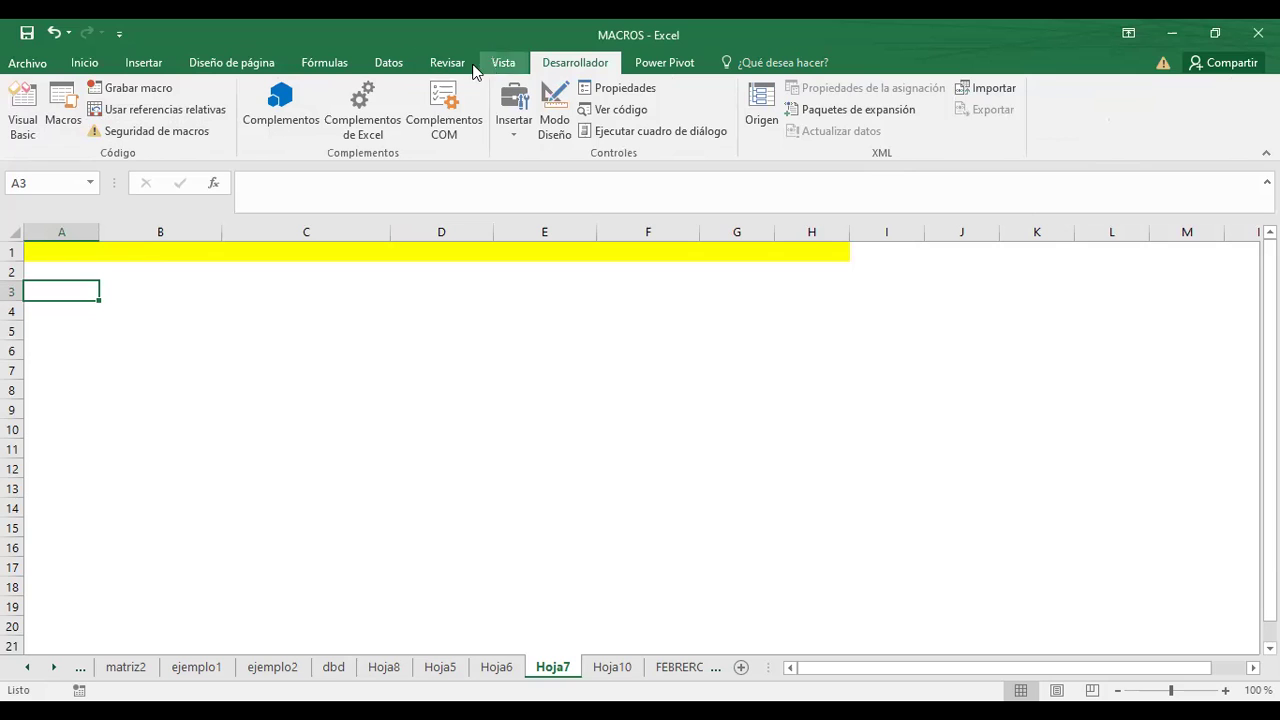
click(503, 68)
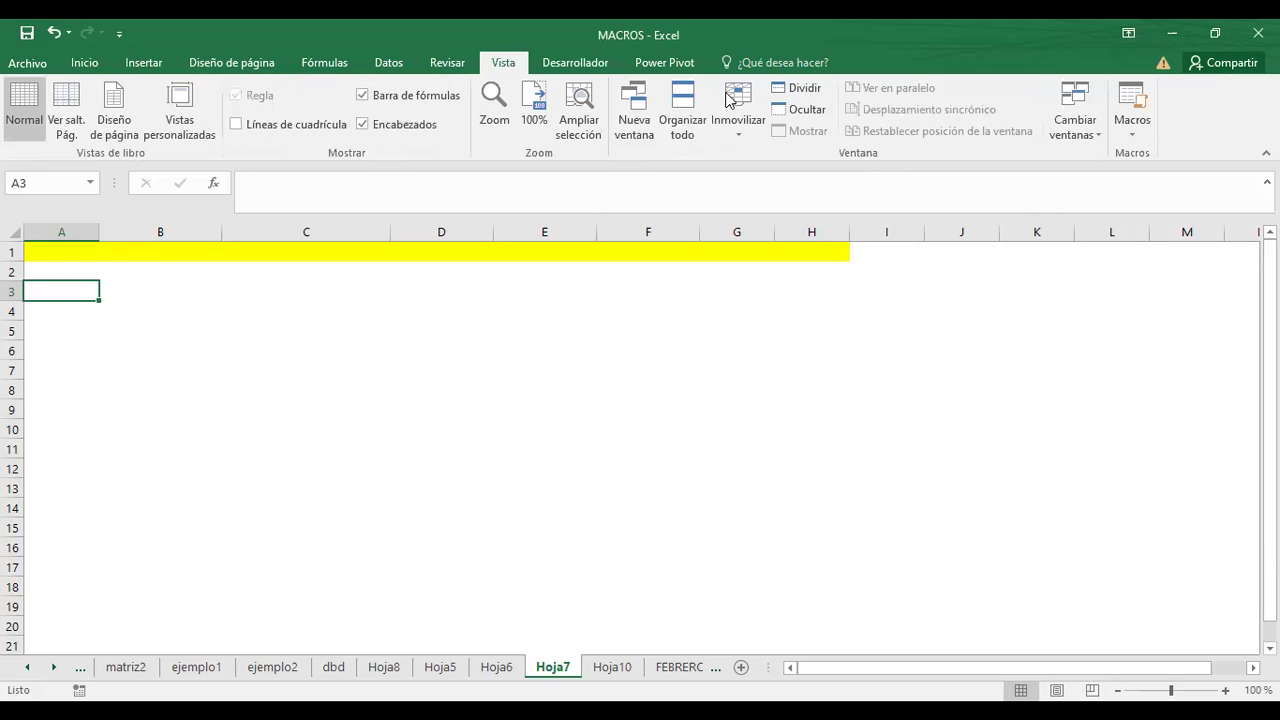
click(1133, 140)
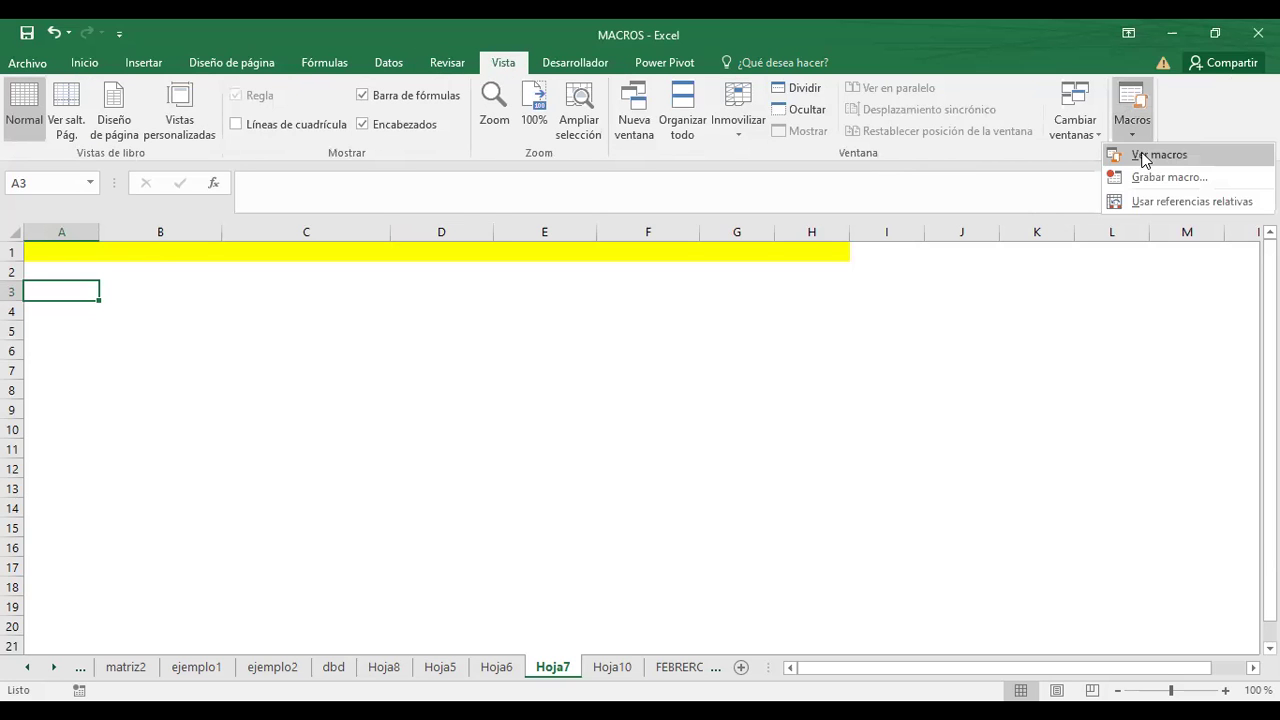
click(1145, 156)
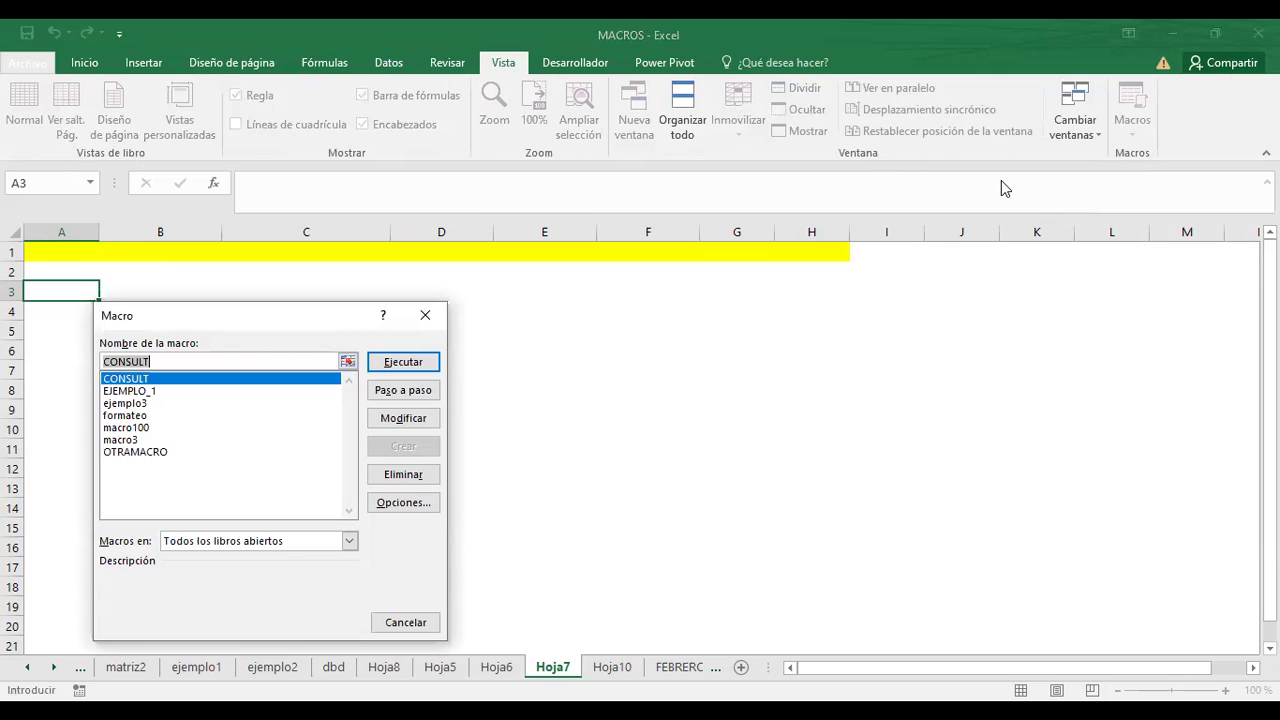
click(162, 453)
click(382, 370)
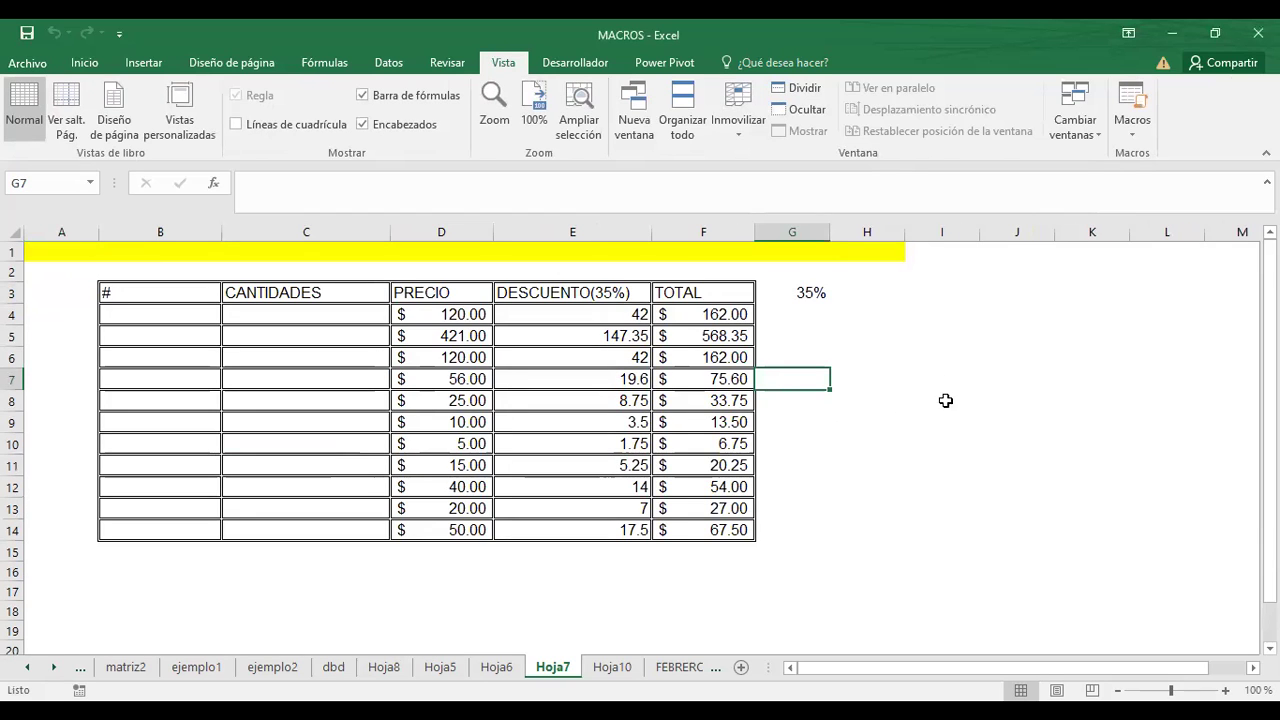
Step: Switch to the Hoja10 sheet and select the empty cell G5
click(603, 668)
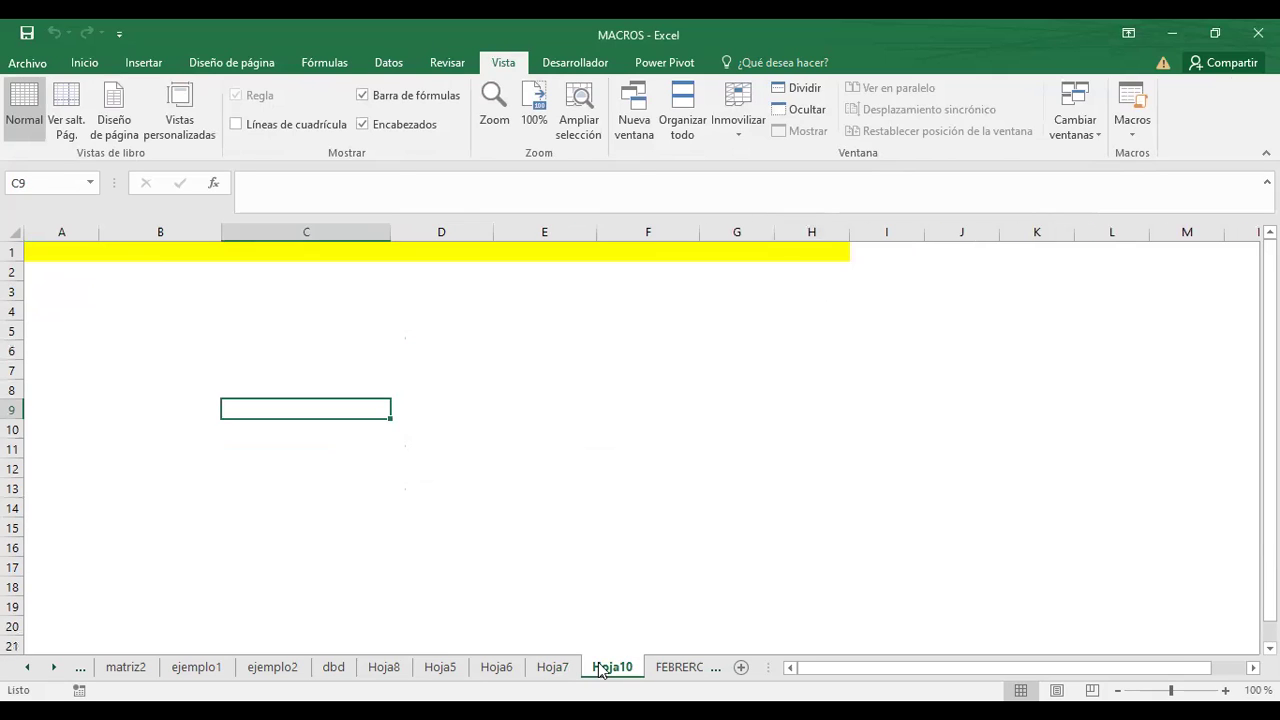
click(97, 293)
click(650, 331)
click(729, 337)
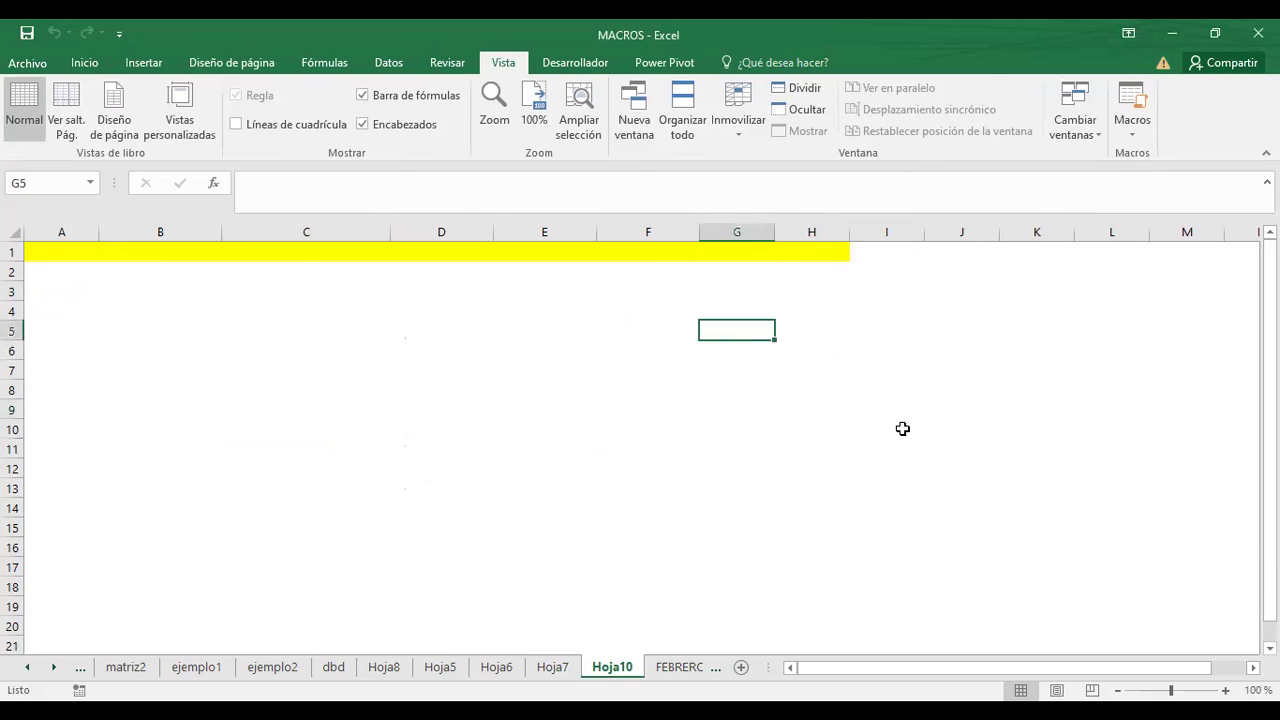
Step: Run the OTRAMACRO macro on the Hoja10 sheet from the list of available macros
click(903, 429)
click(603, 429)
click(1133, 132)
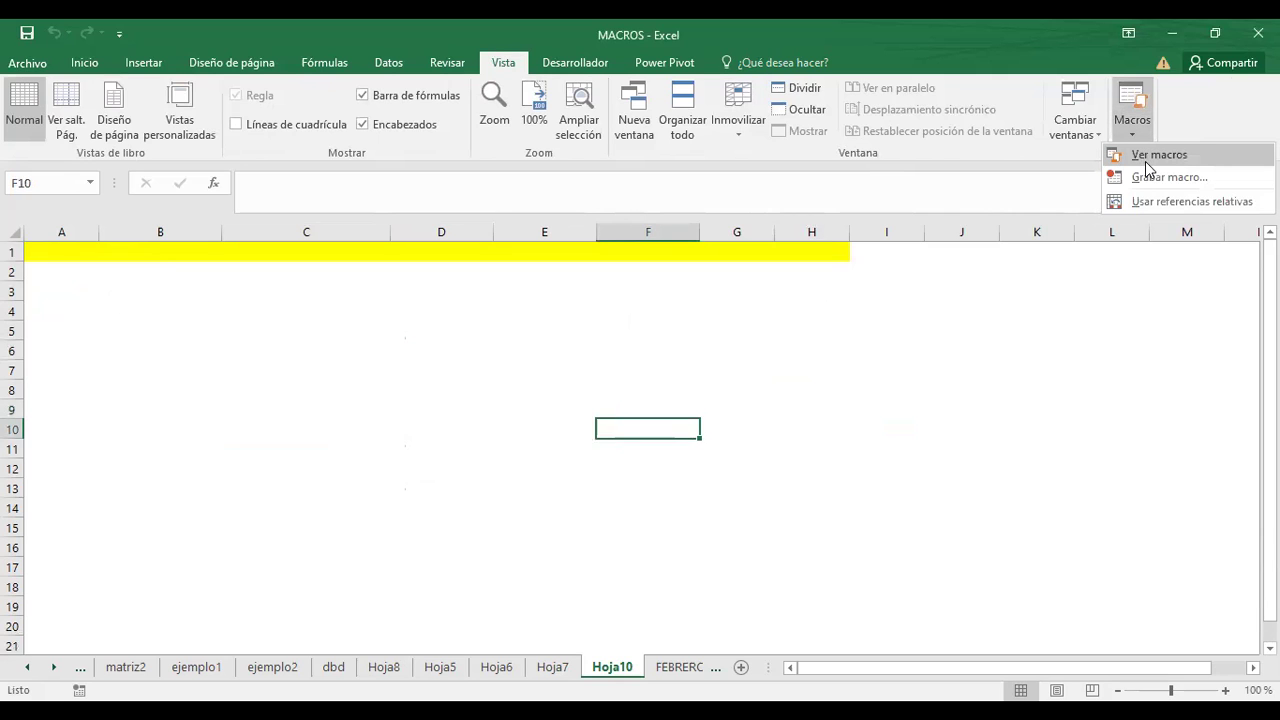
click(1151, 156)
click(134, 451)
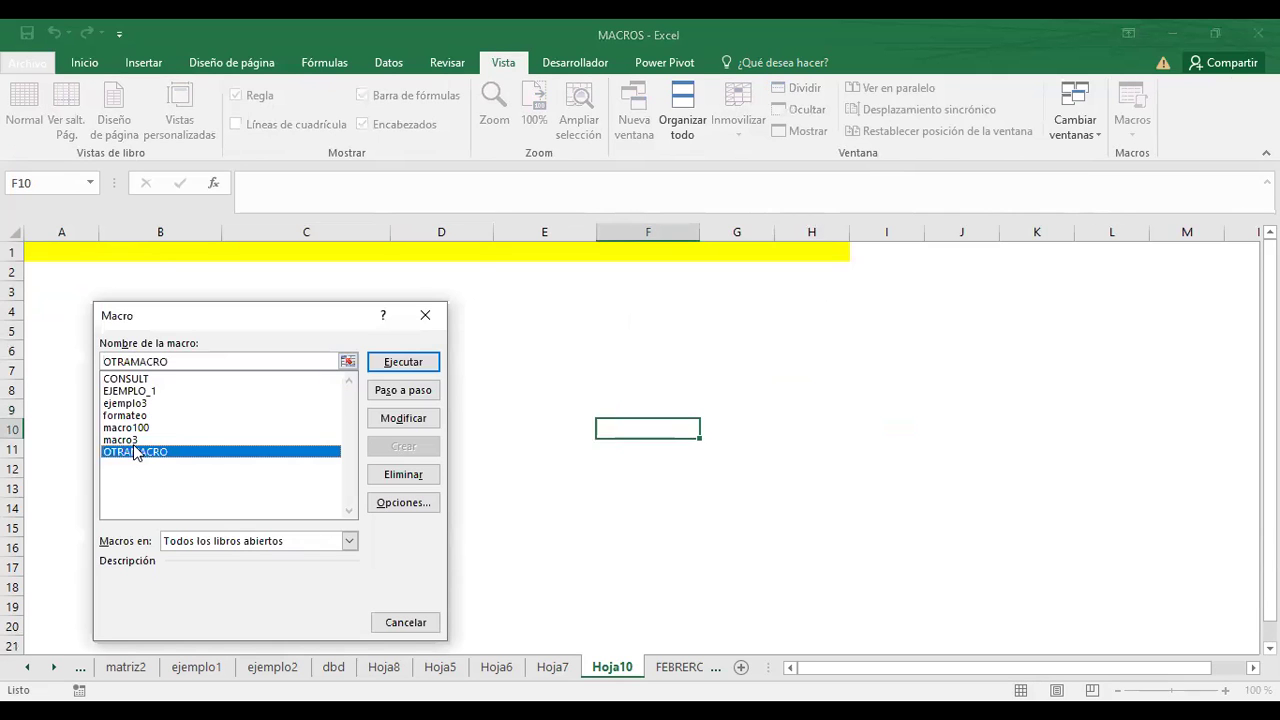
click(402, 363)
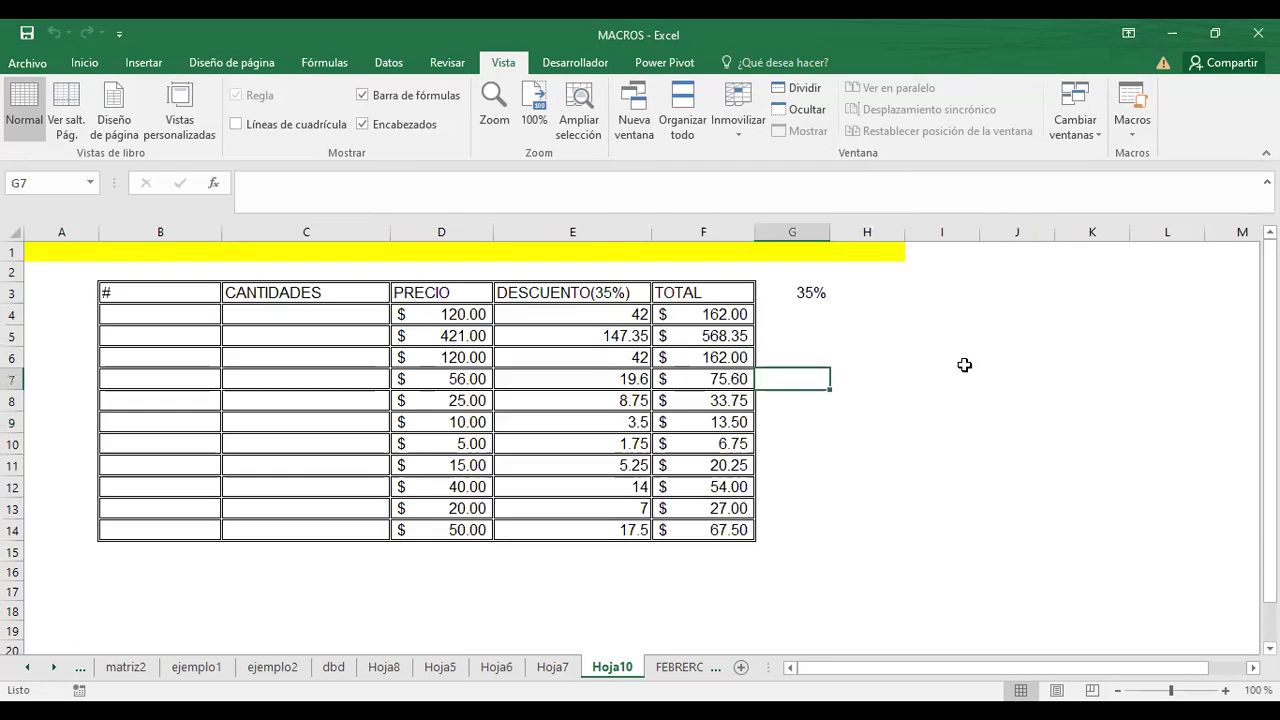
click(1006, 356)
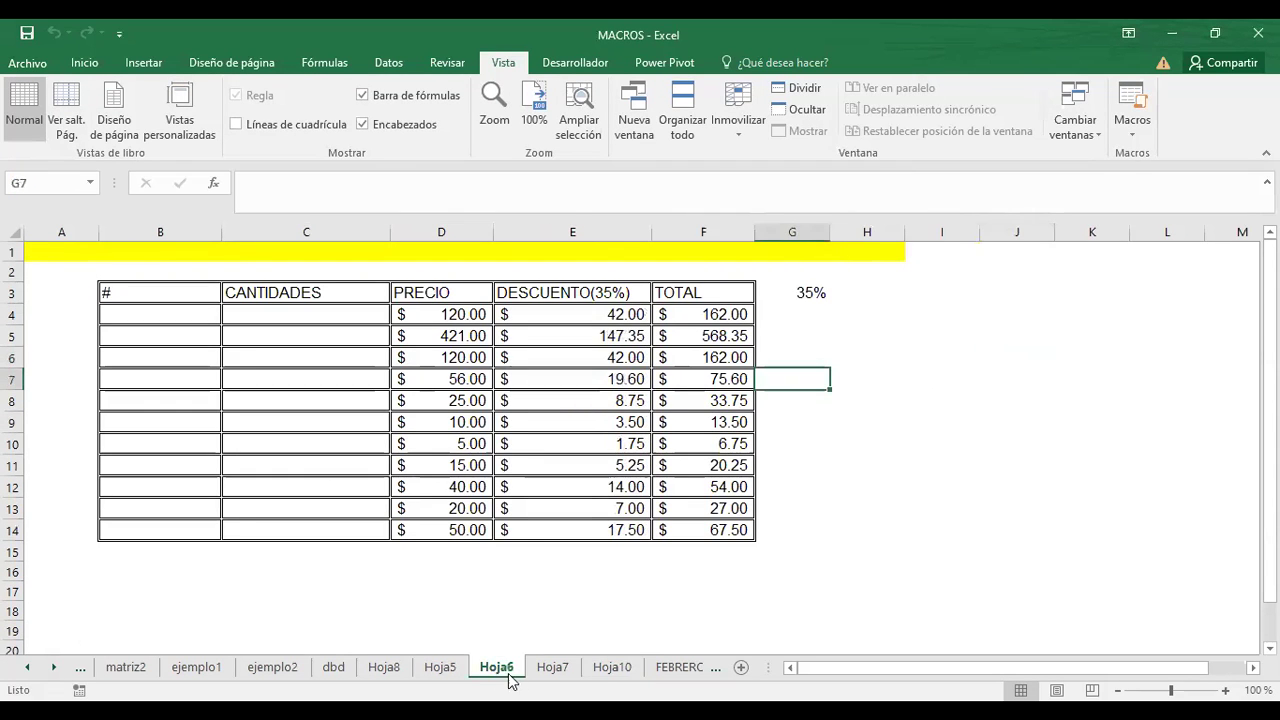
Step: Check the neighbouring sheets, return to Hoja10 and enter the quantities 1, 4 and 6 in cells C4 to C6
click(673, 670)
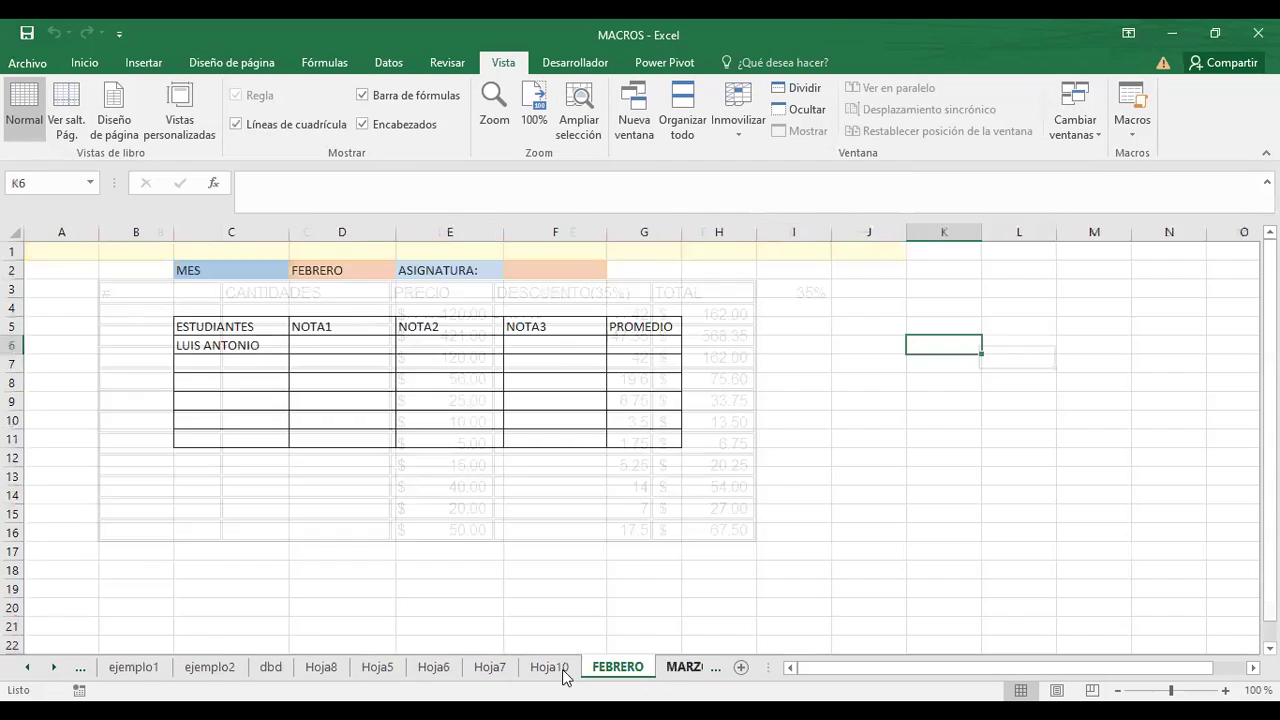
click(486, 670)
click(560, 670)
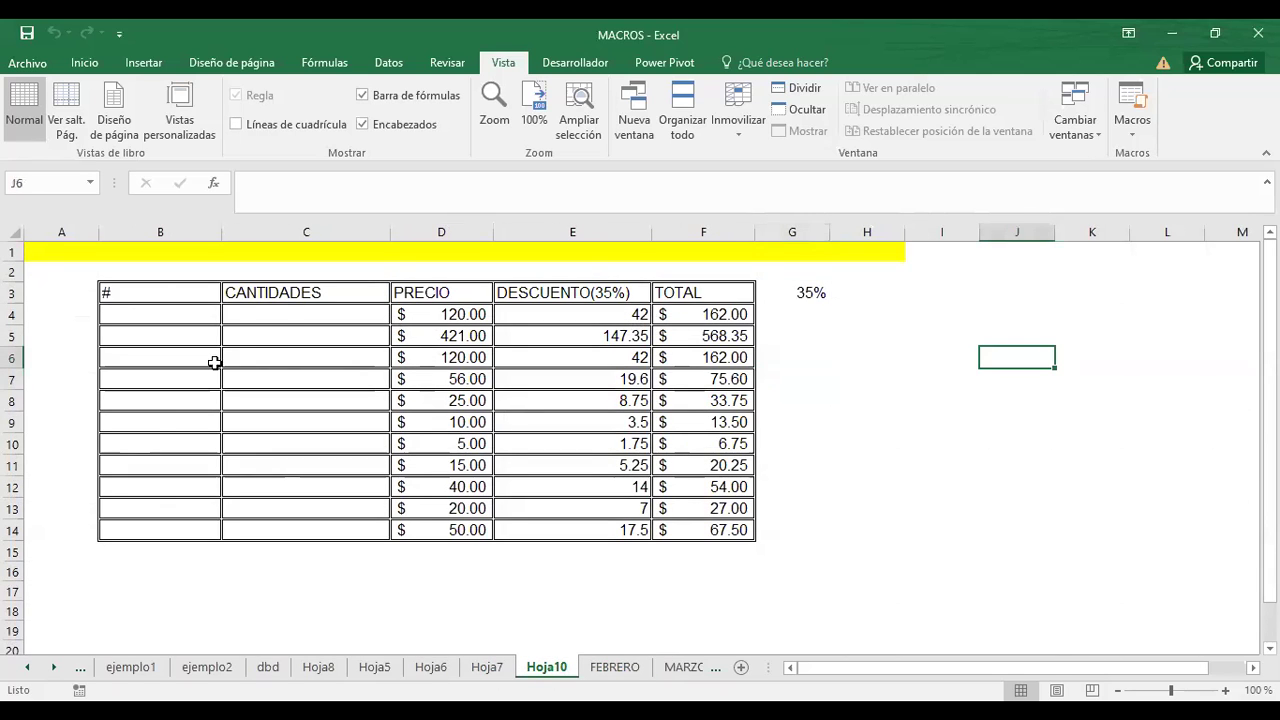
click(284, 316)
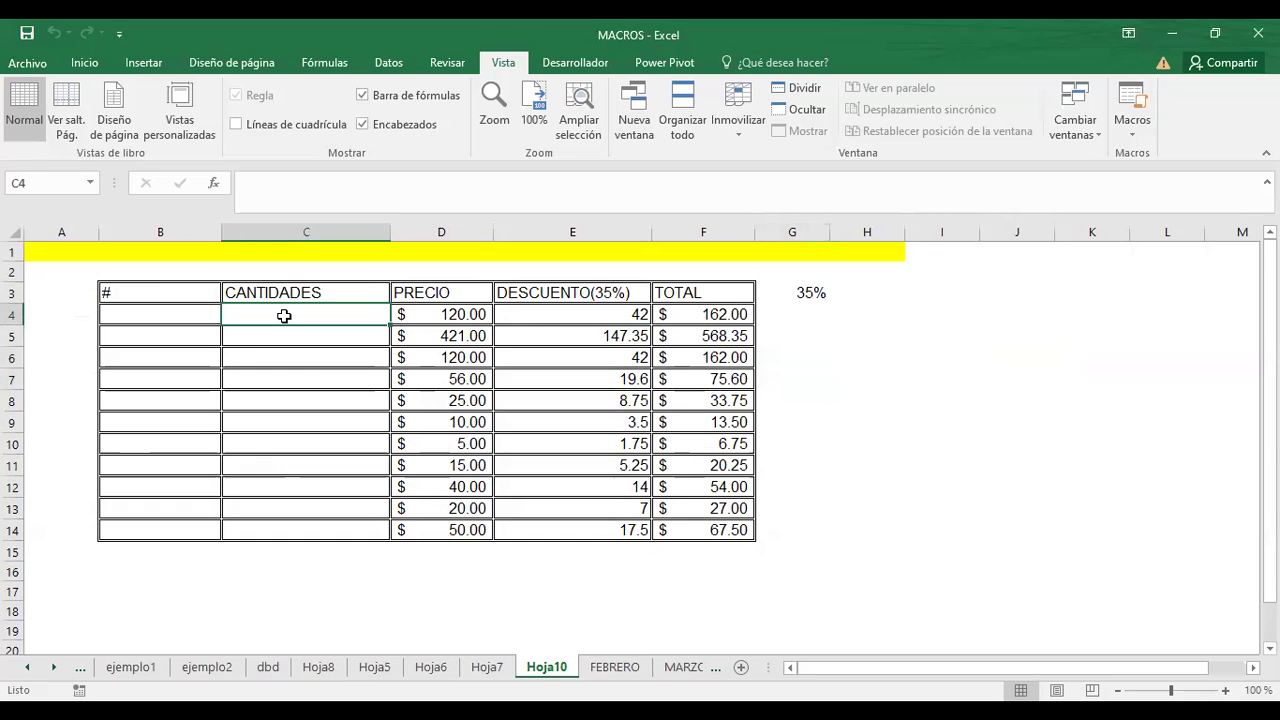
text(1)
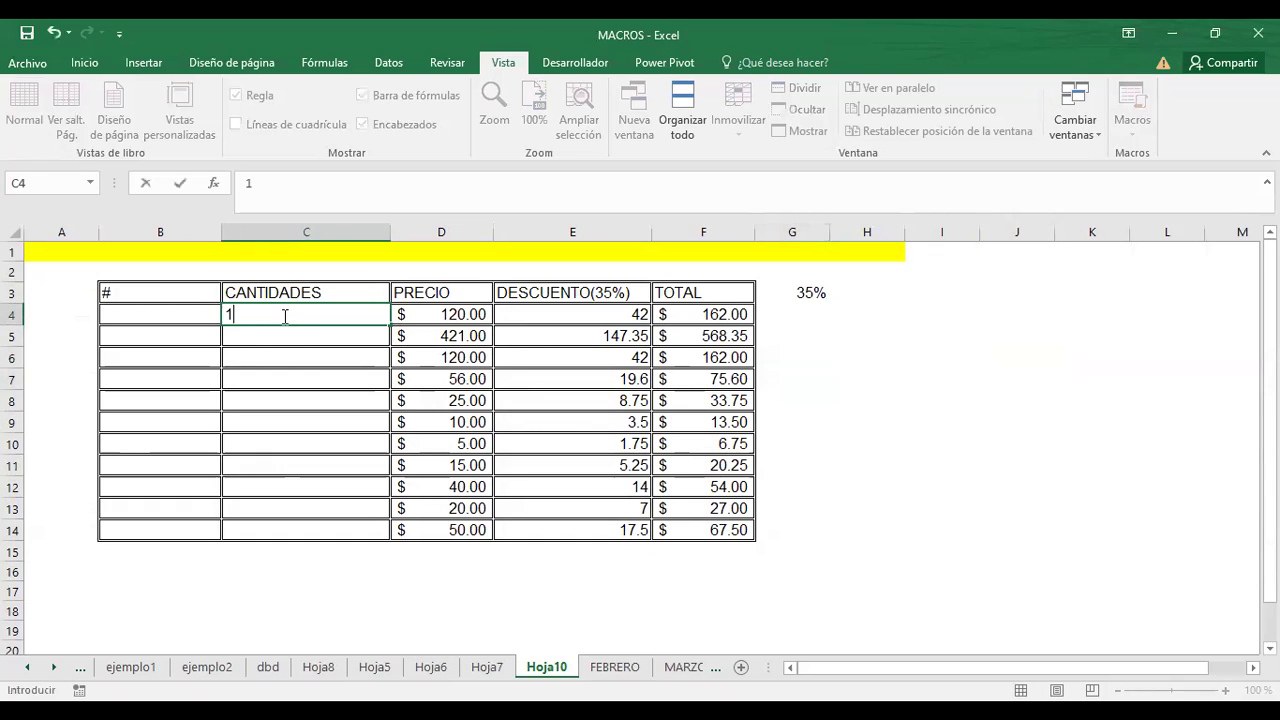
key(Return)
text(4)
key(Return)
key(Down)
key(Down)
key(Up)
key(Up)
text(6)
key(Return)
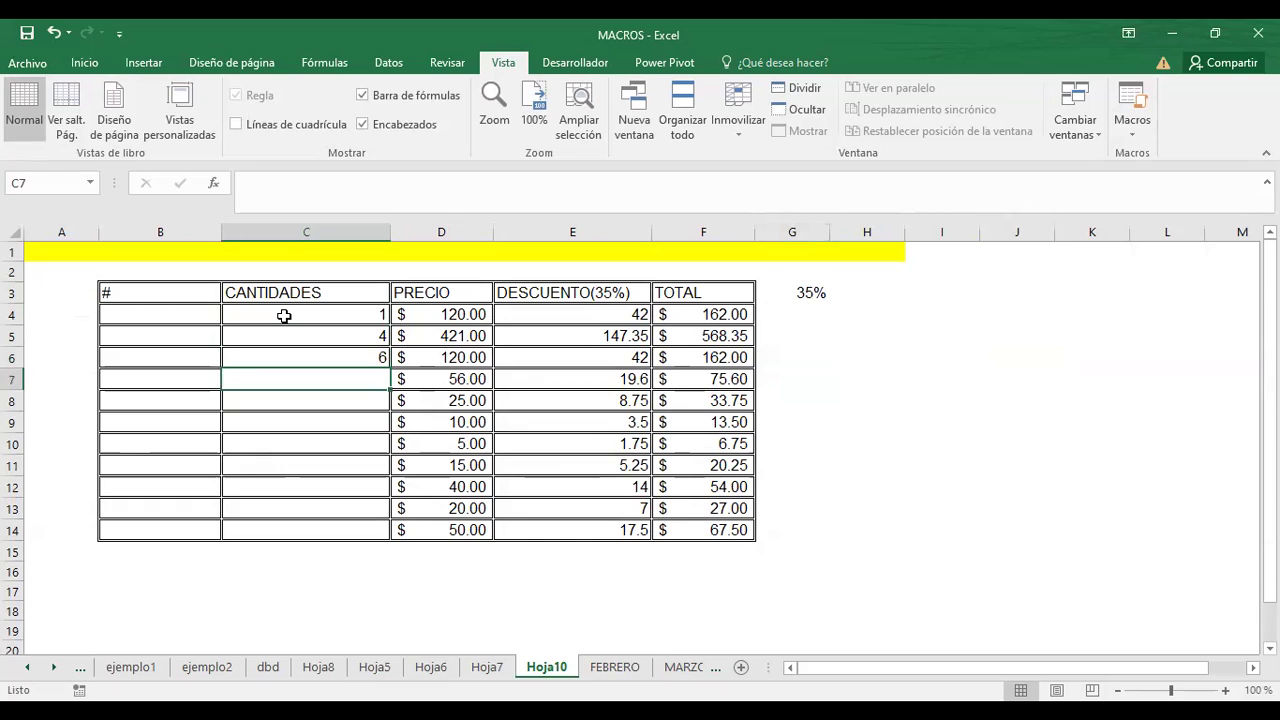
Step: Enter the quantities 45 in C7, 7 in C8 and 8 in C10 of the CANTIDADES column
key(Down)
text(7)
key(Return)
key(Down)
text(8)
key(Up)
key(Up)
key(Up)
text(45)
key(Return)
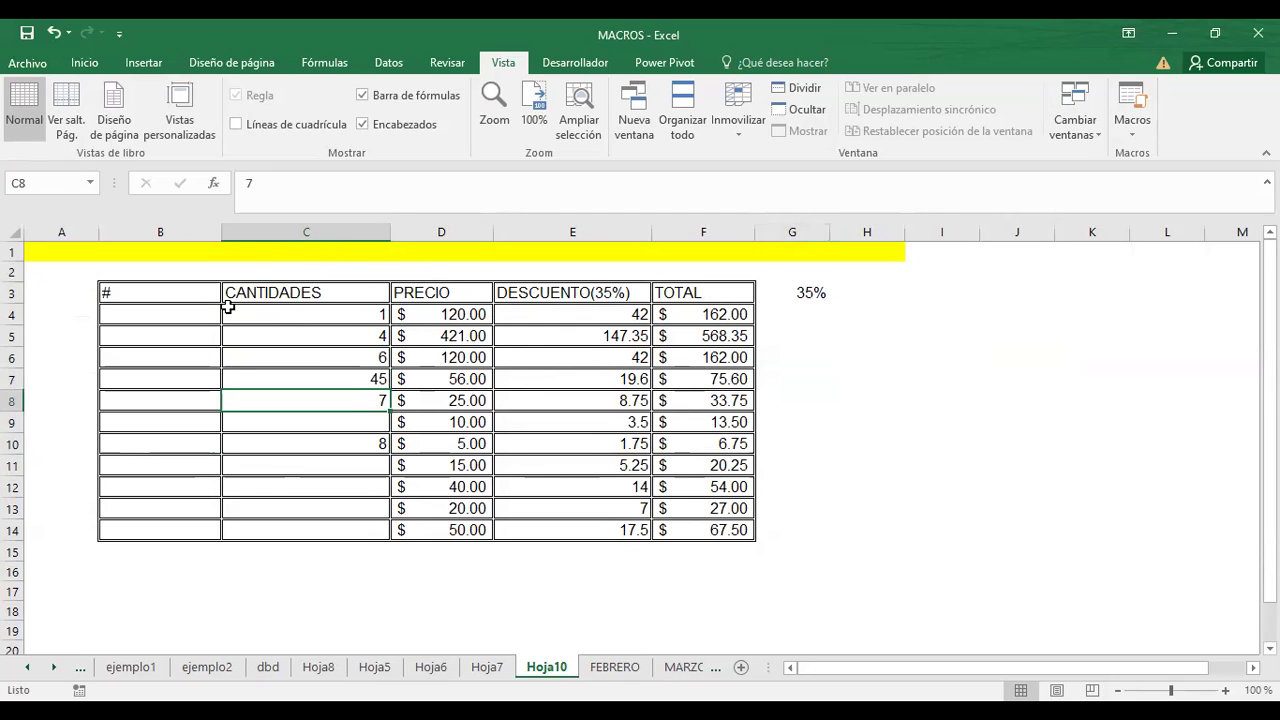
Step: Examine the discount formula in E5 and the quantities in C4:C11, and compare the tables on the neighbouring sheets
click(621, 337)
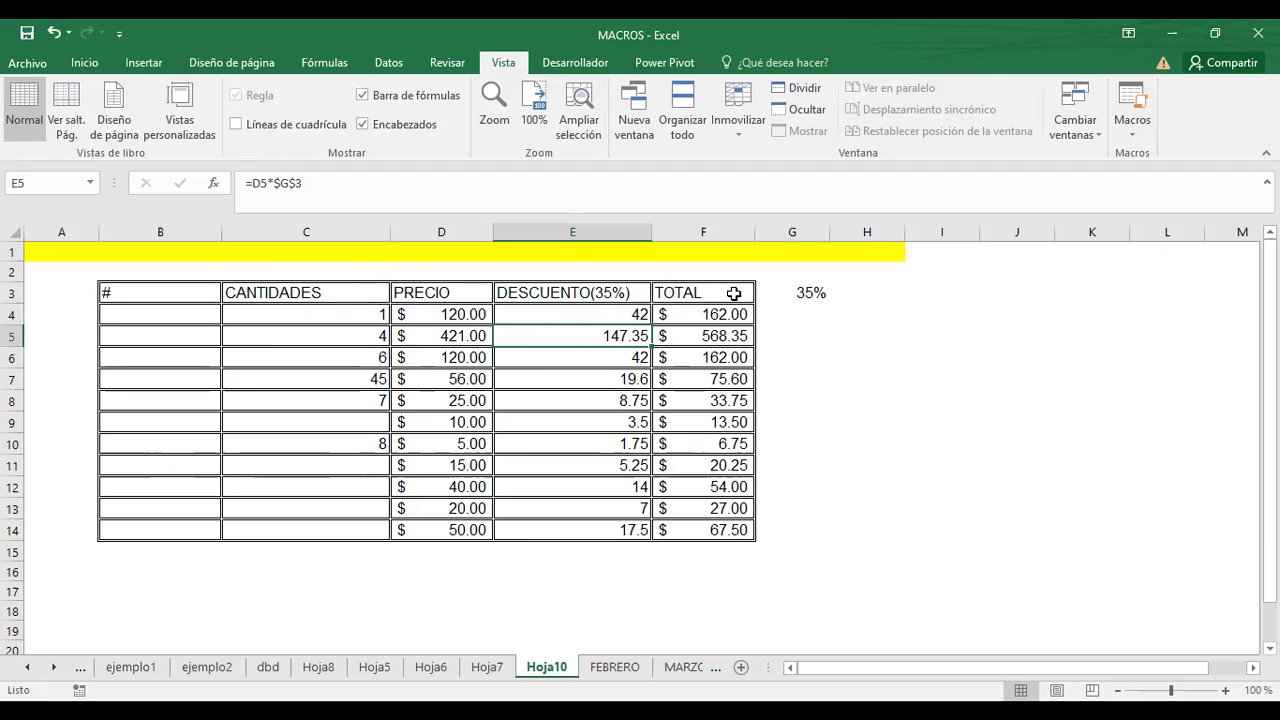
click(932, 404)
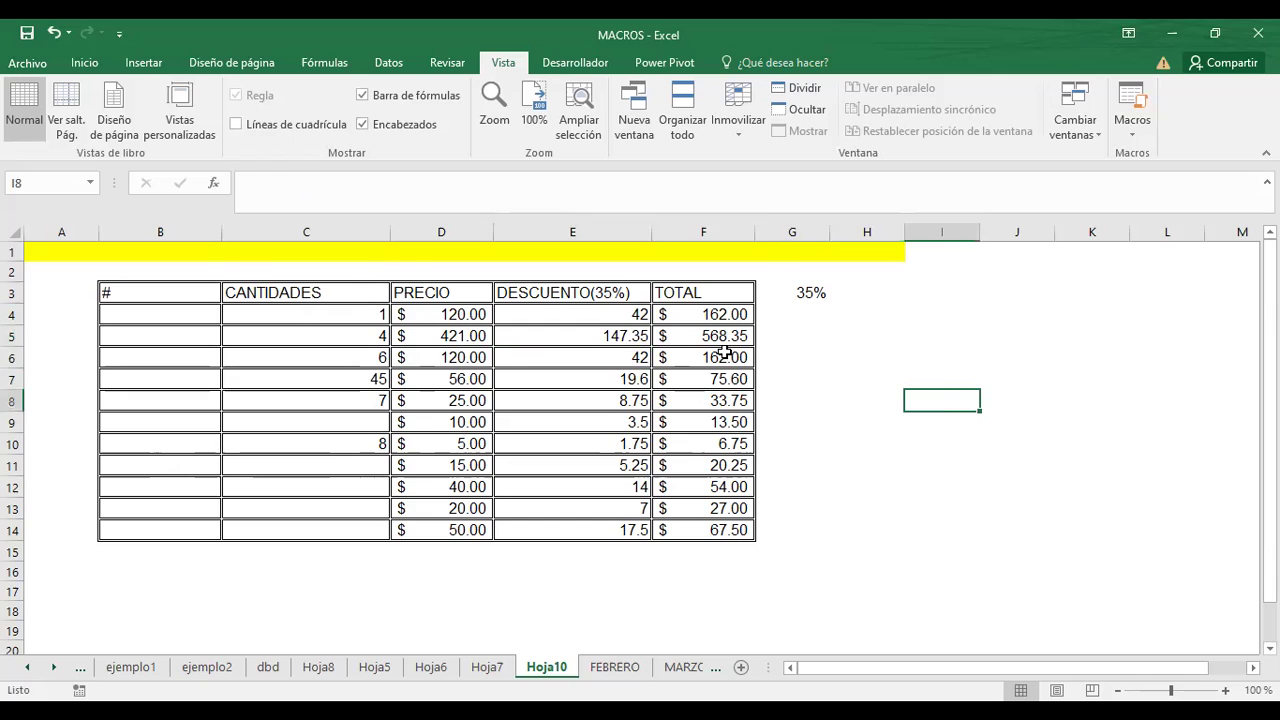
click(846, 340)
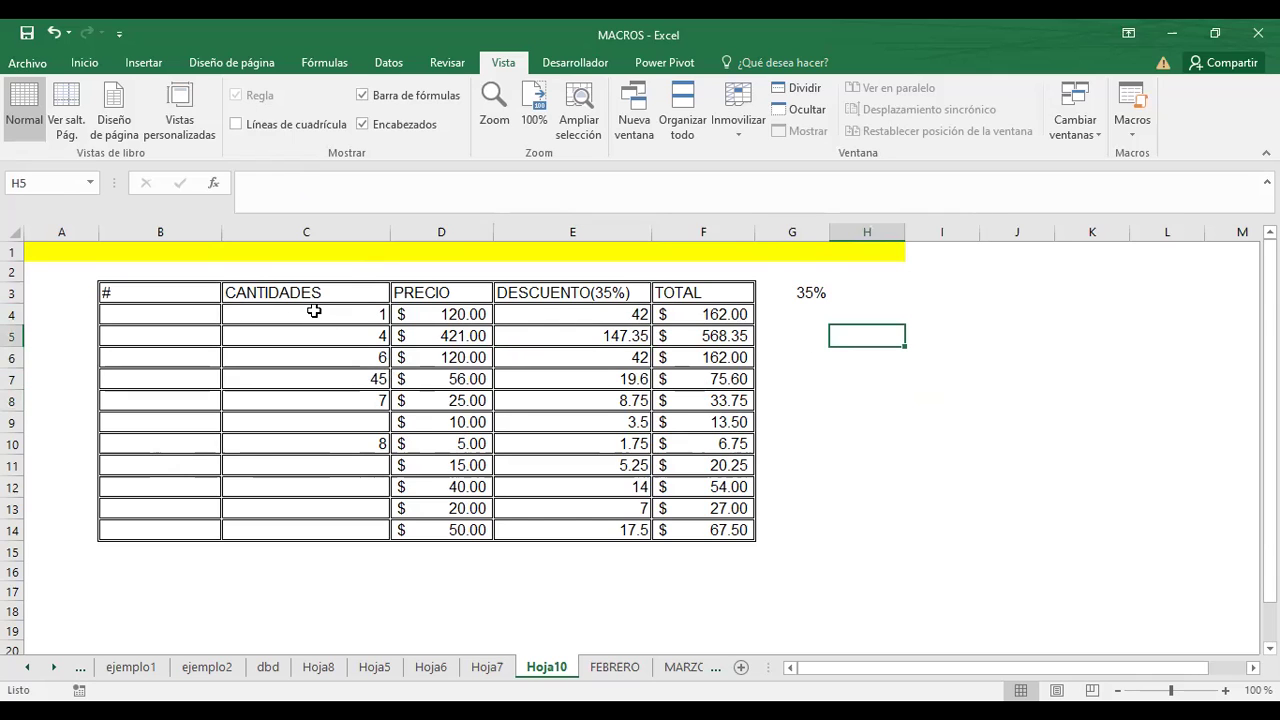
drag(313, 312, 305, 461)
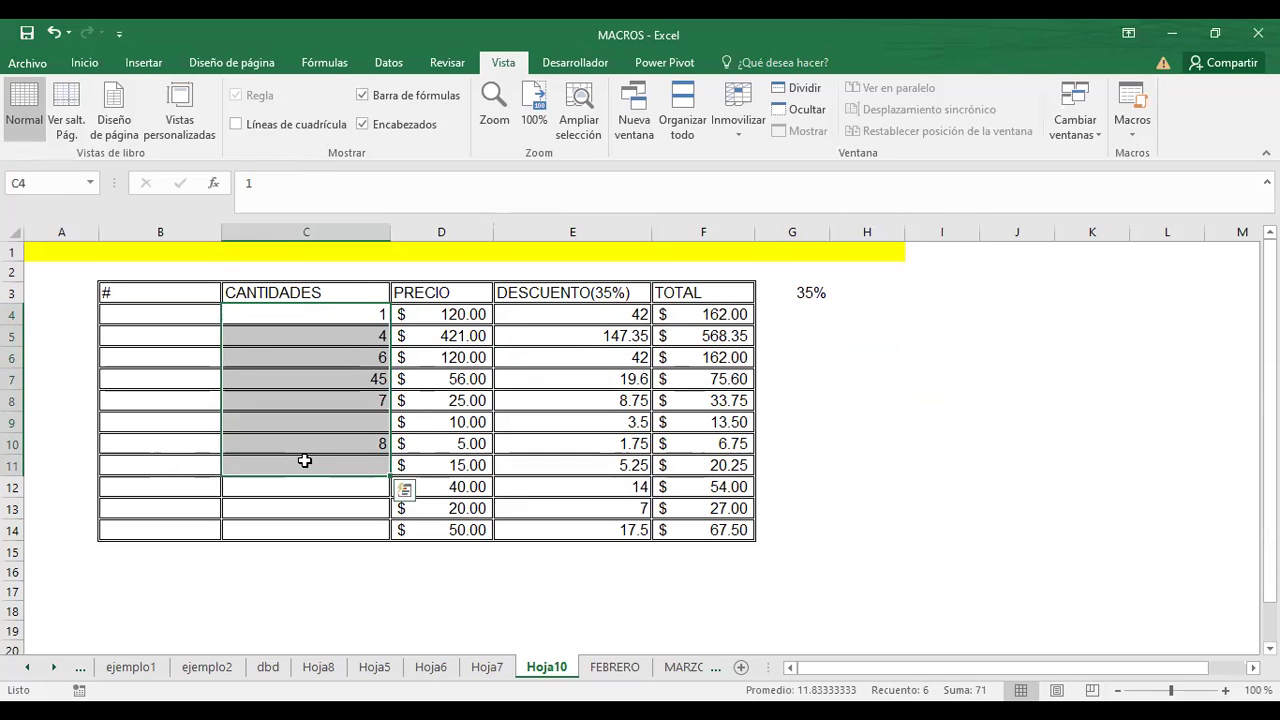
click(490, 668)
click(431, 667)
click(487, 667)
click(552, 667)
click(614, 667)
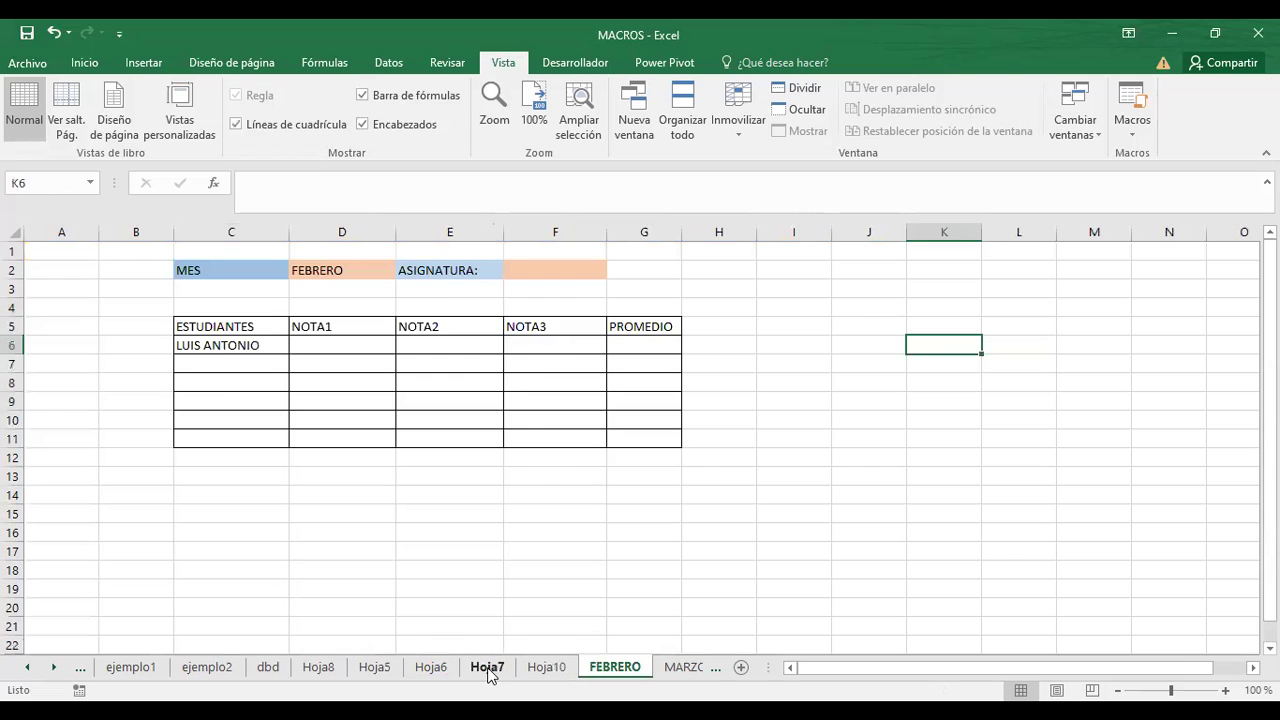
click(487, 667)
click(431, 667)
click(375, 667)
Step: Start recording a macro named MODIFICAR on the Hoja6 sheet, stored in this workbook
click(431, 667)
click(885, 387)
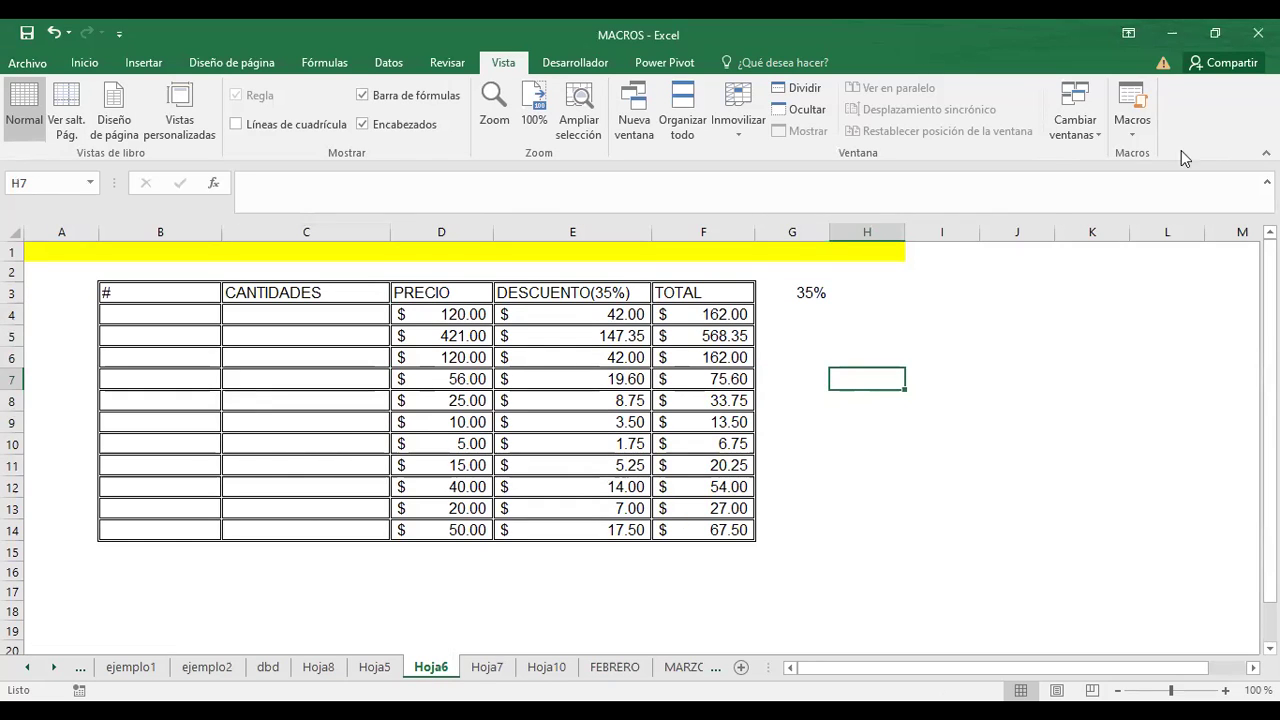
click(1145, 133)
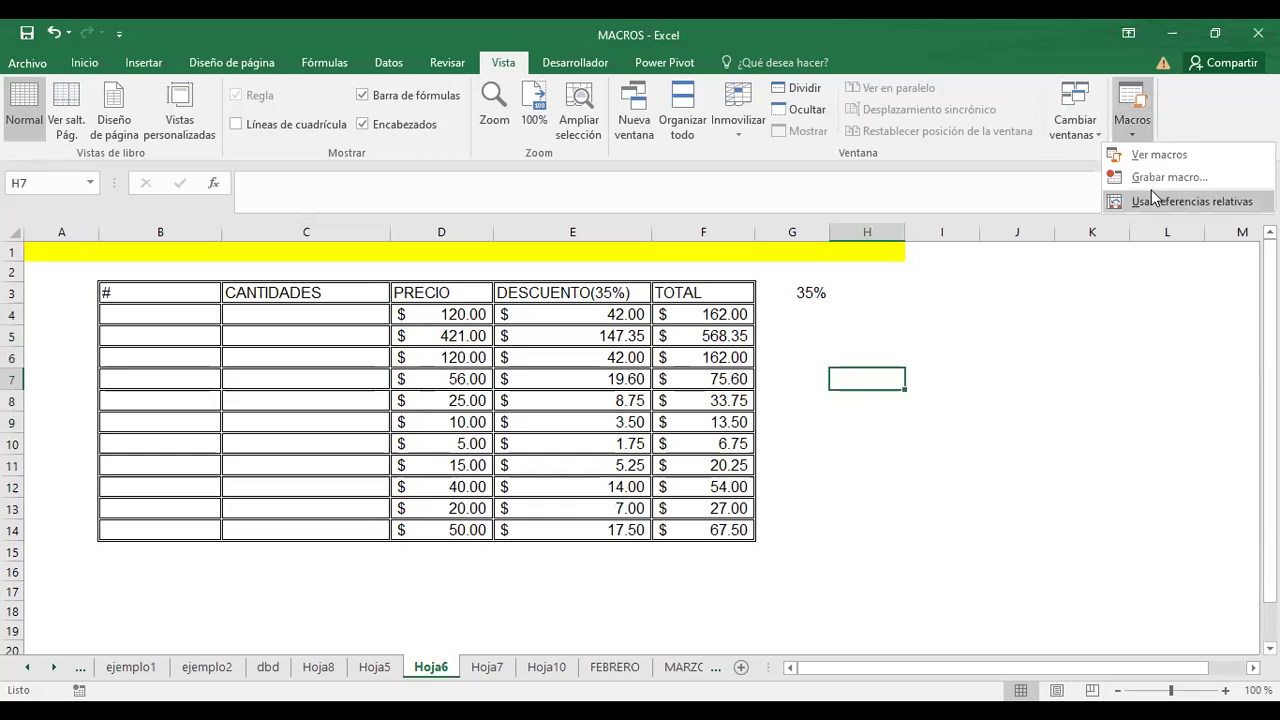
click(1149, 184)
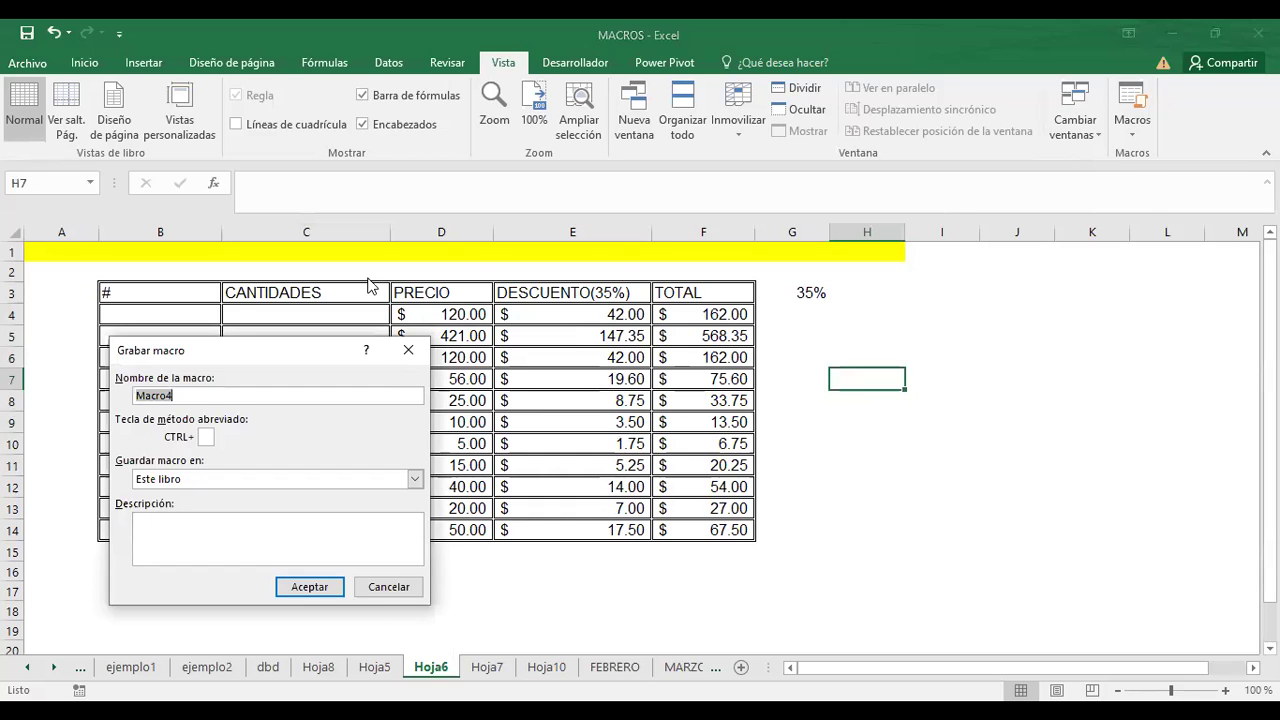
text(MODIFICAR)
click(287, 474)
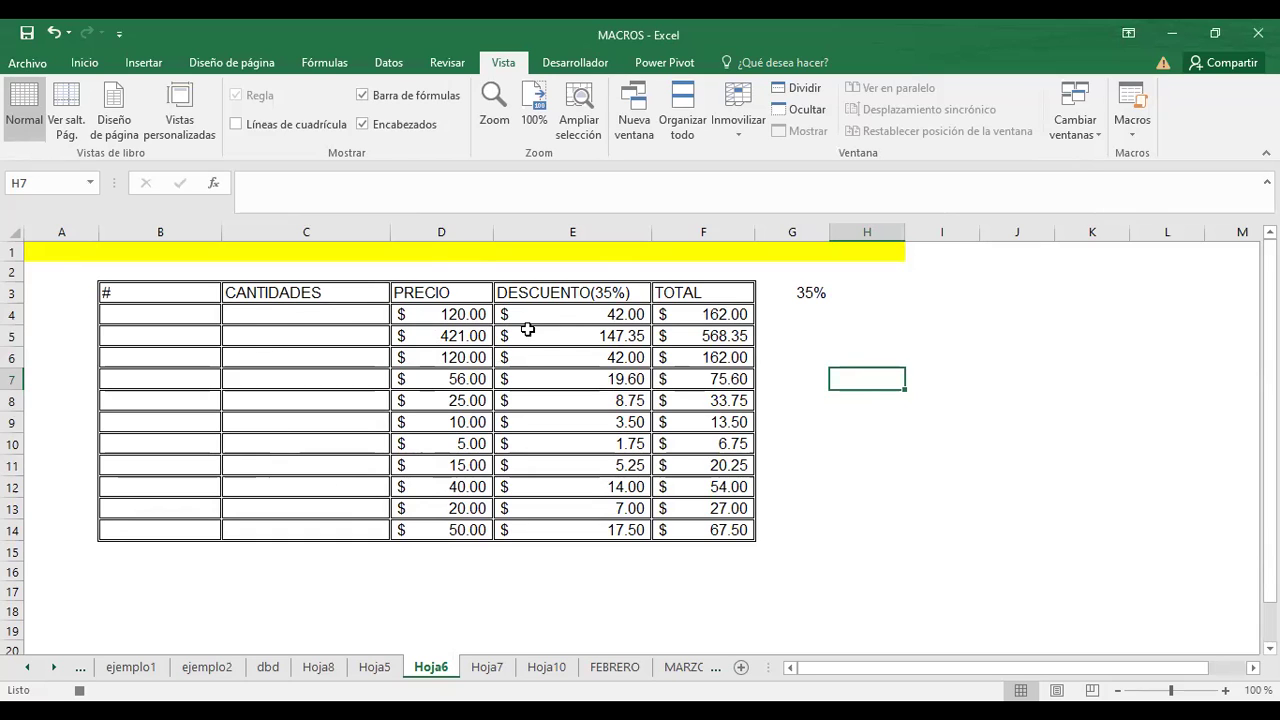
Step: Replace the first TOTAL formula in F4 with =C4*D4-E4
click(703, 318)
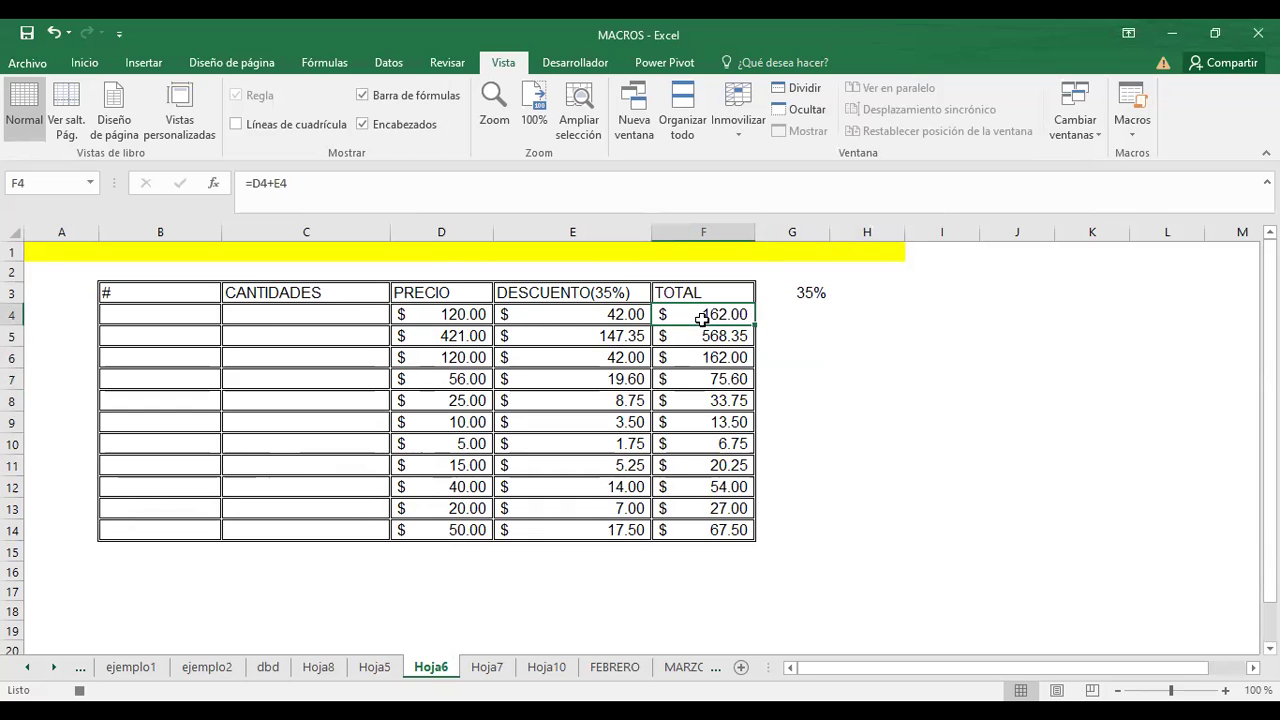
text(=)
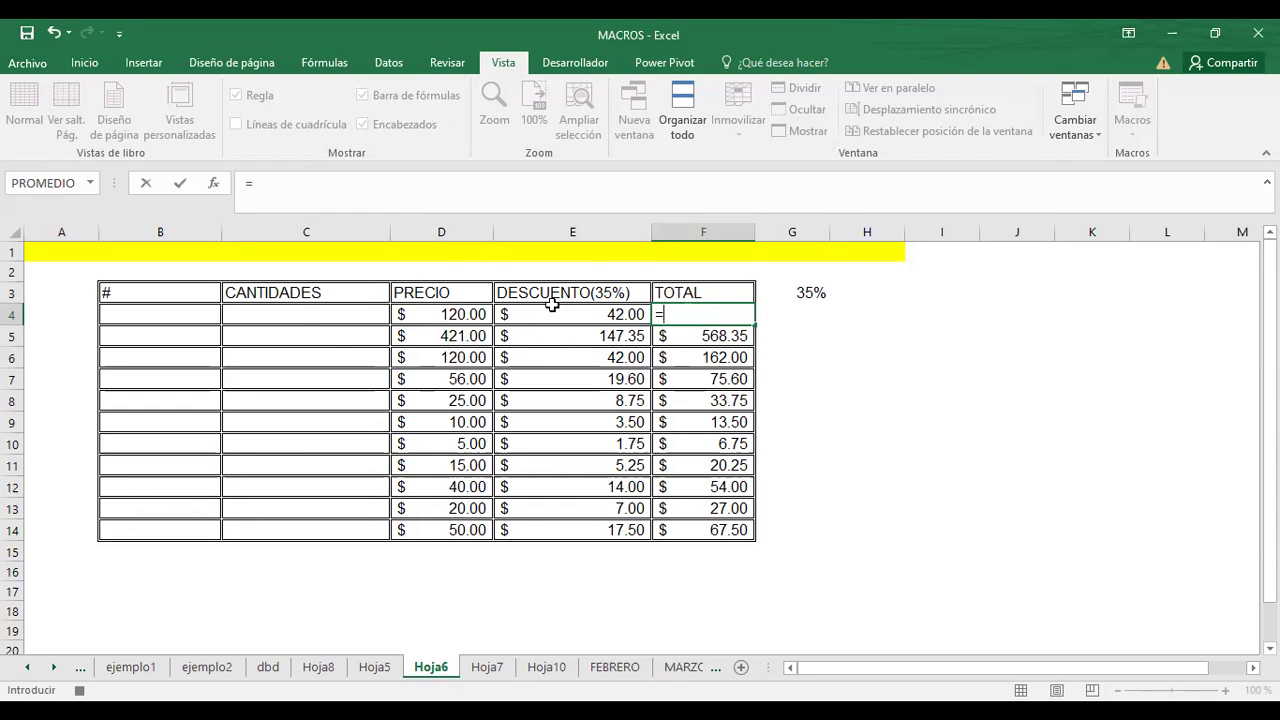
click(295, 317)
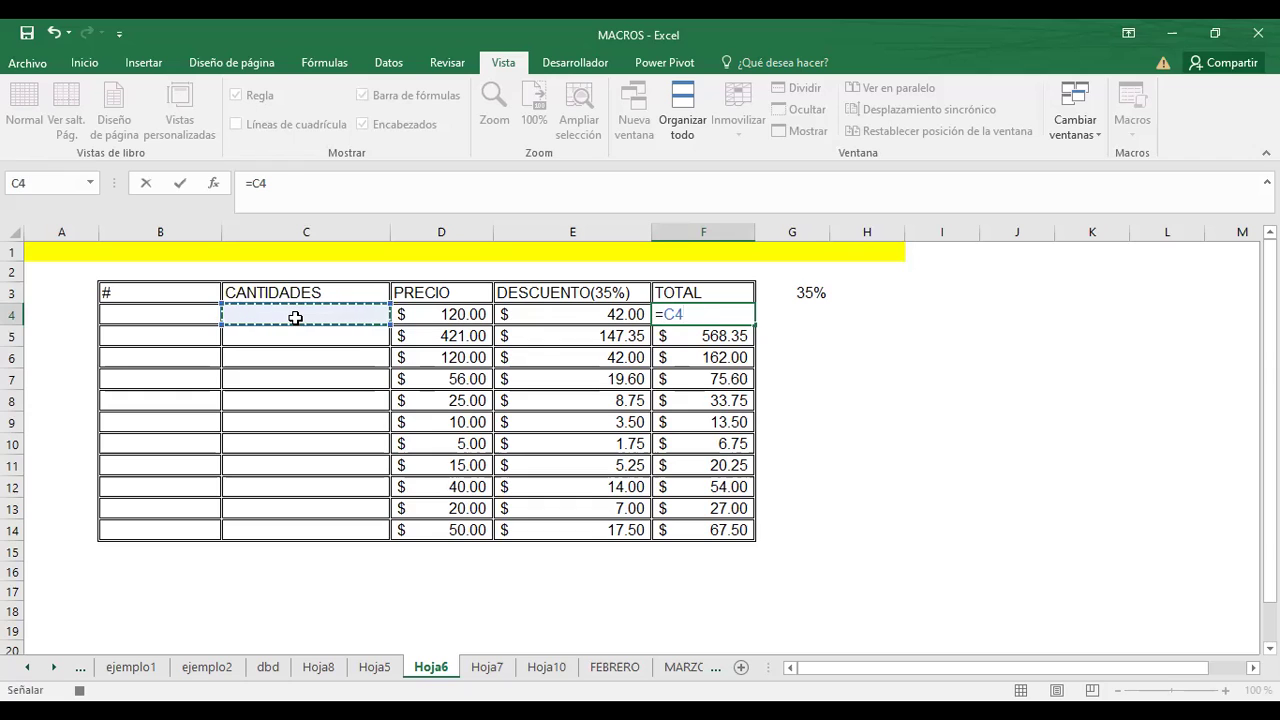
text(*)
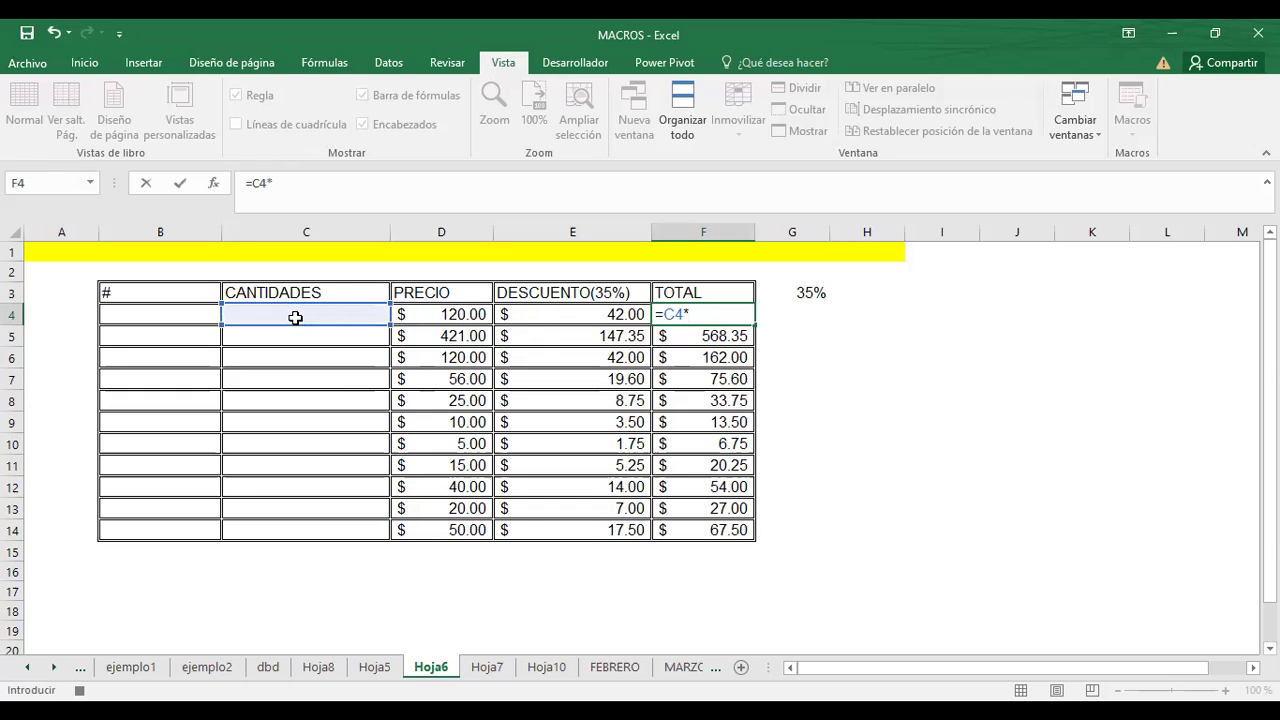
click(424, 314)
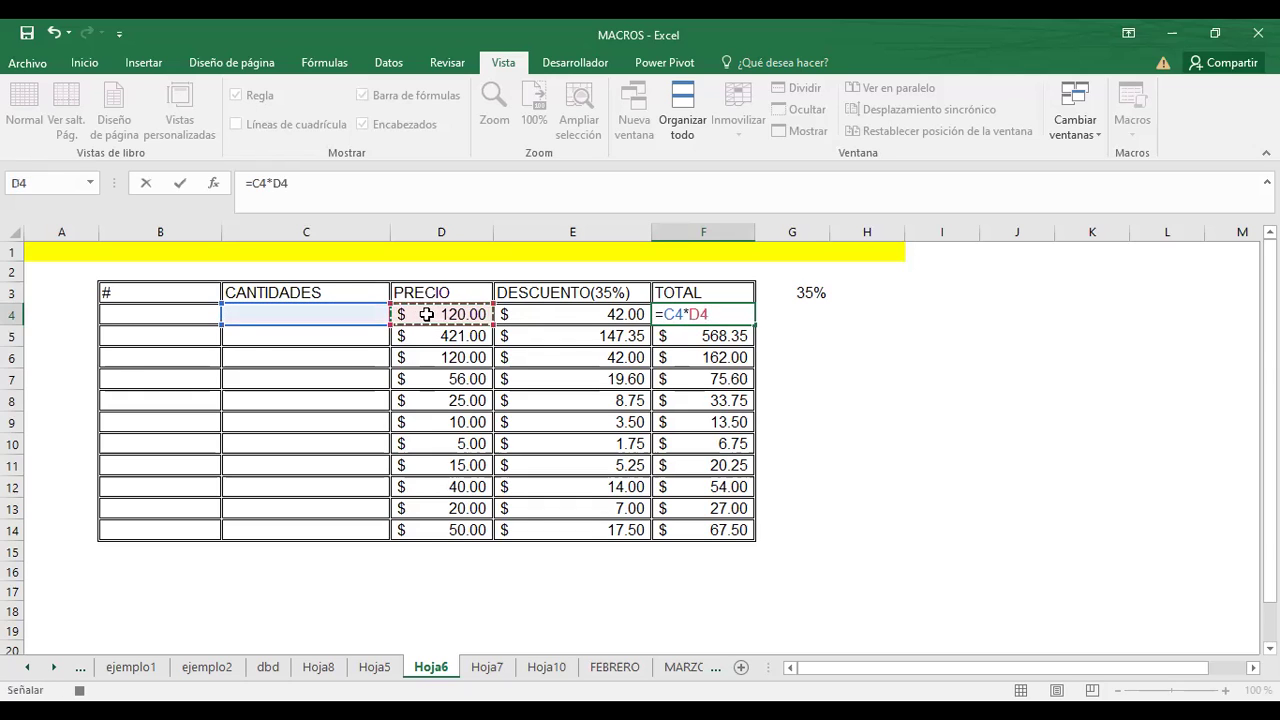
text(-)
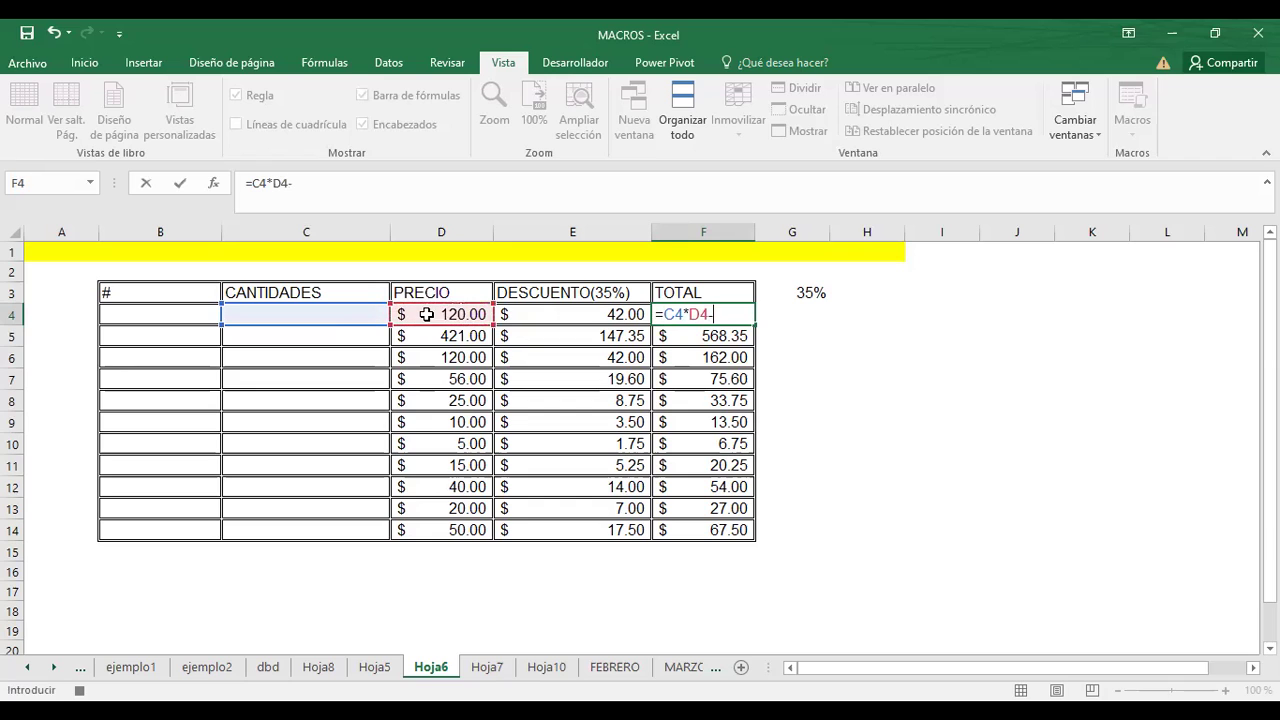
click(590, 319)
key(Return)
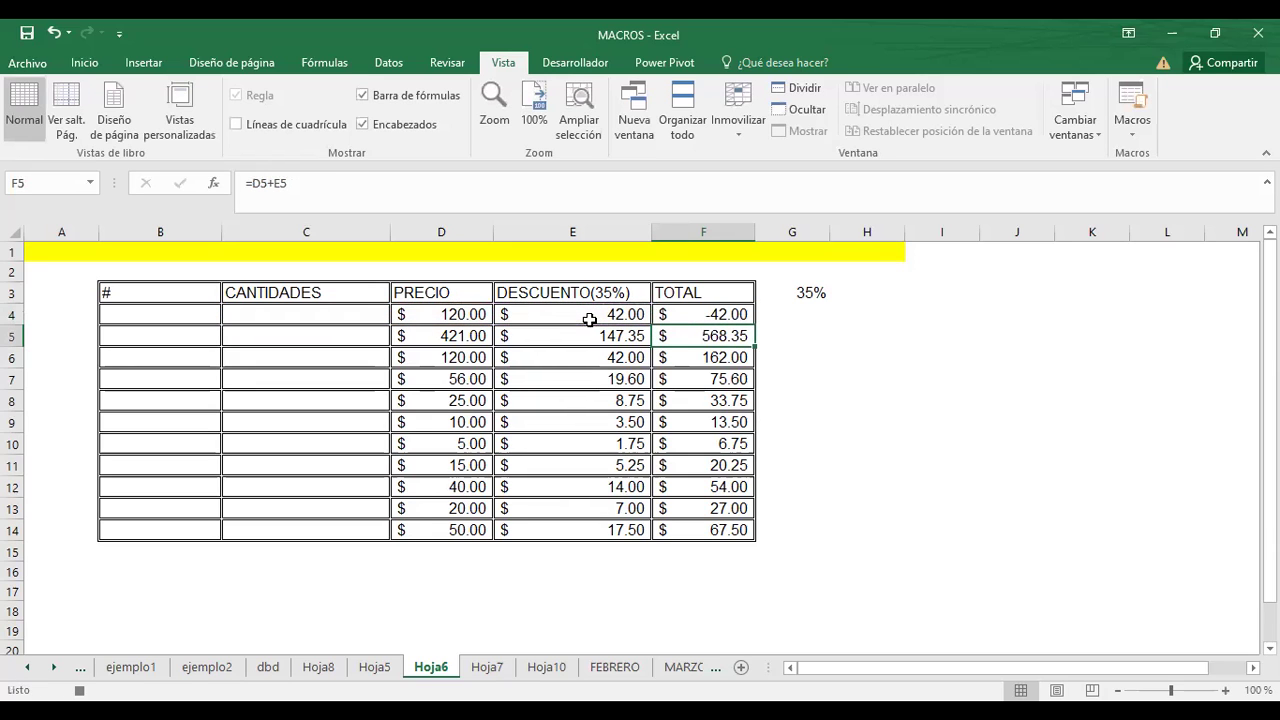
Step: Copy the F4 formula down the TOTAL column to F14 and check the formula in F4
click(726, 314)
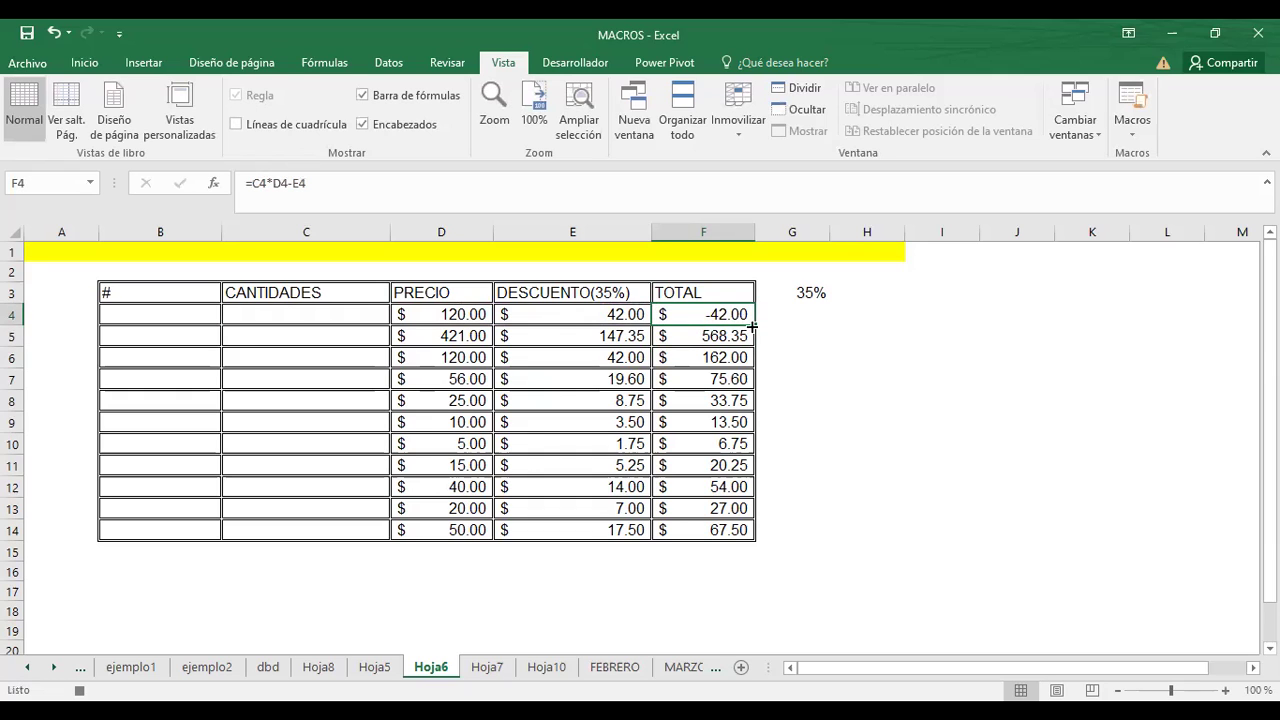
drag(752, 326, 757, 537)
click(867, 438)
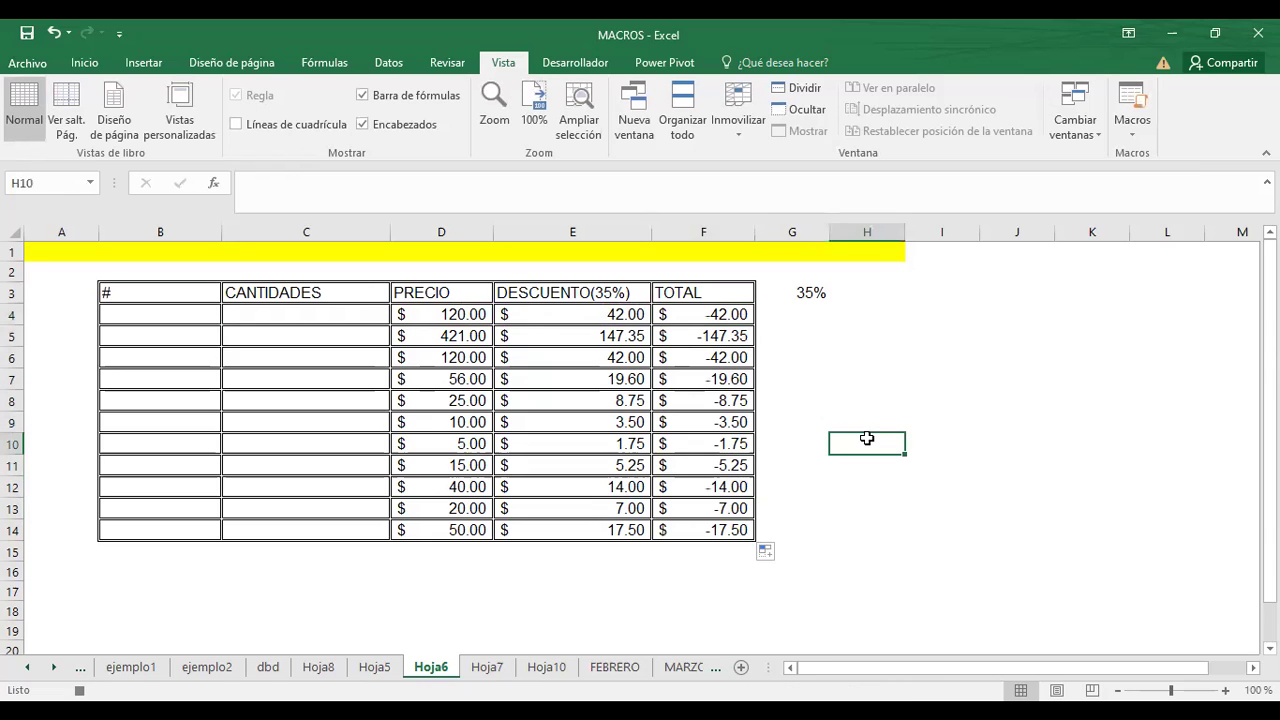
click(694, 315)
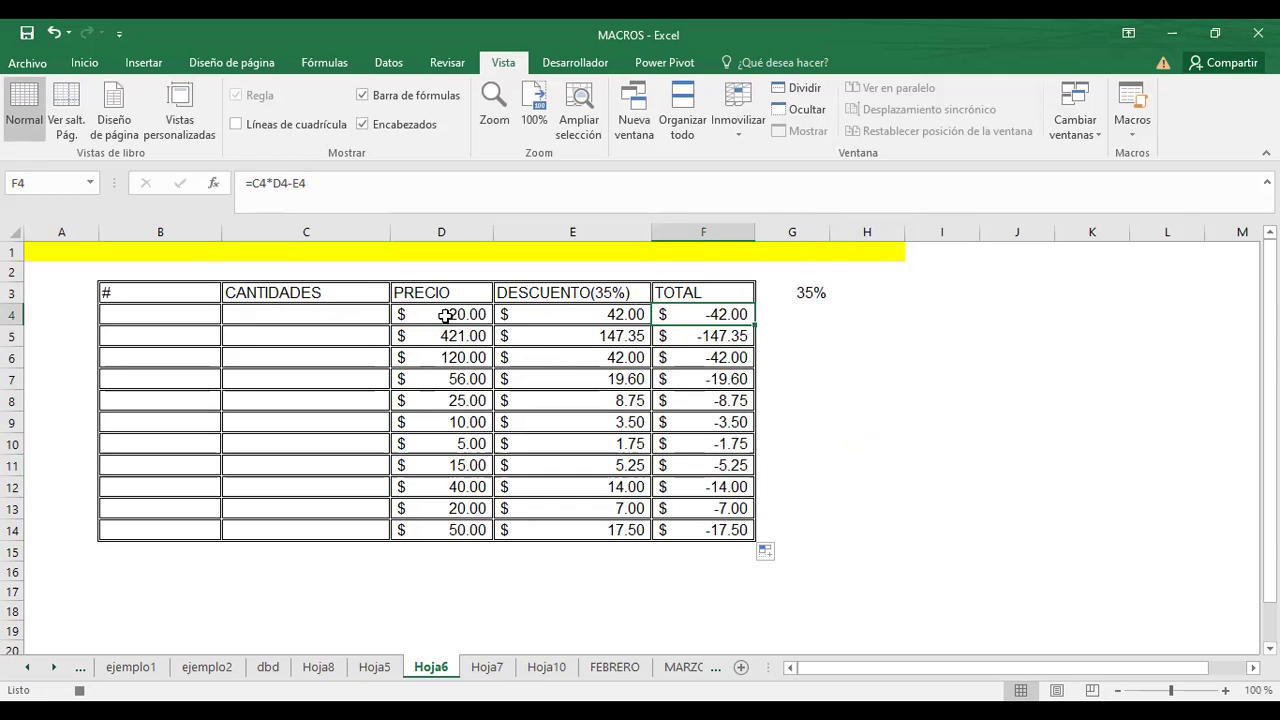
Step: Enter 12 in the empty cell H6 beside the table
click(848, 354)
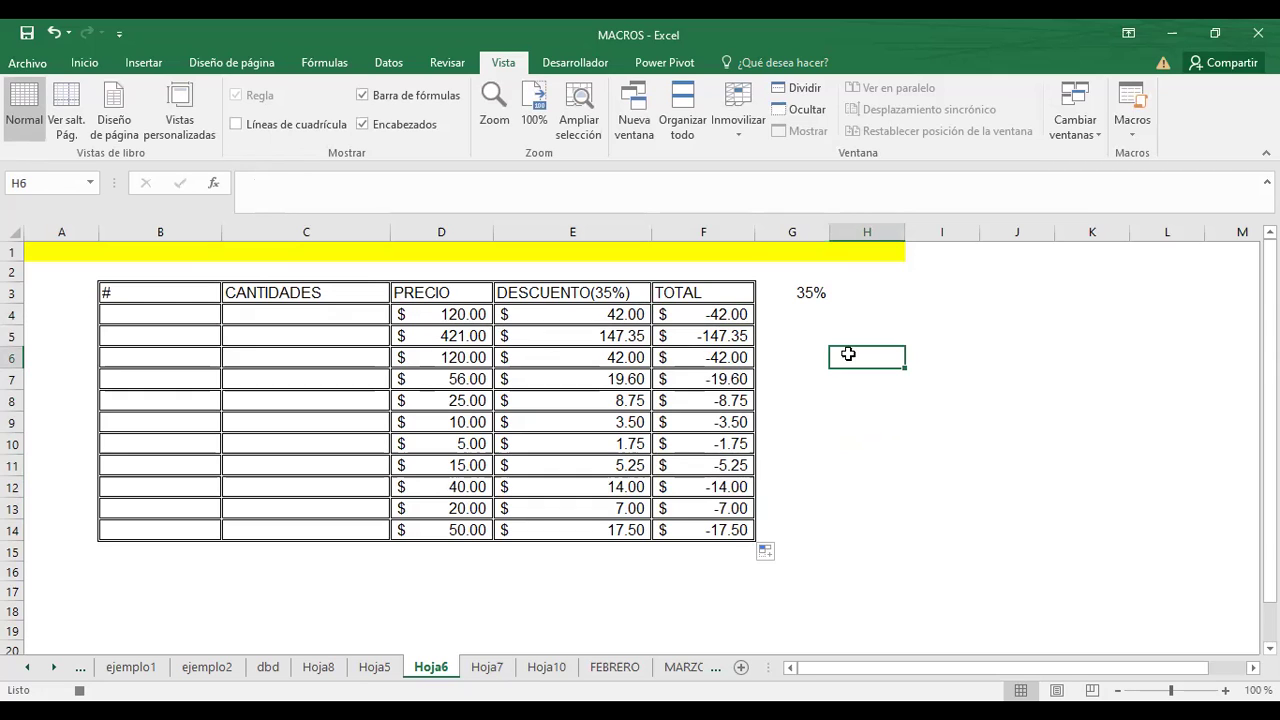
text(12)
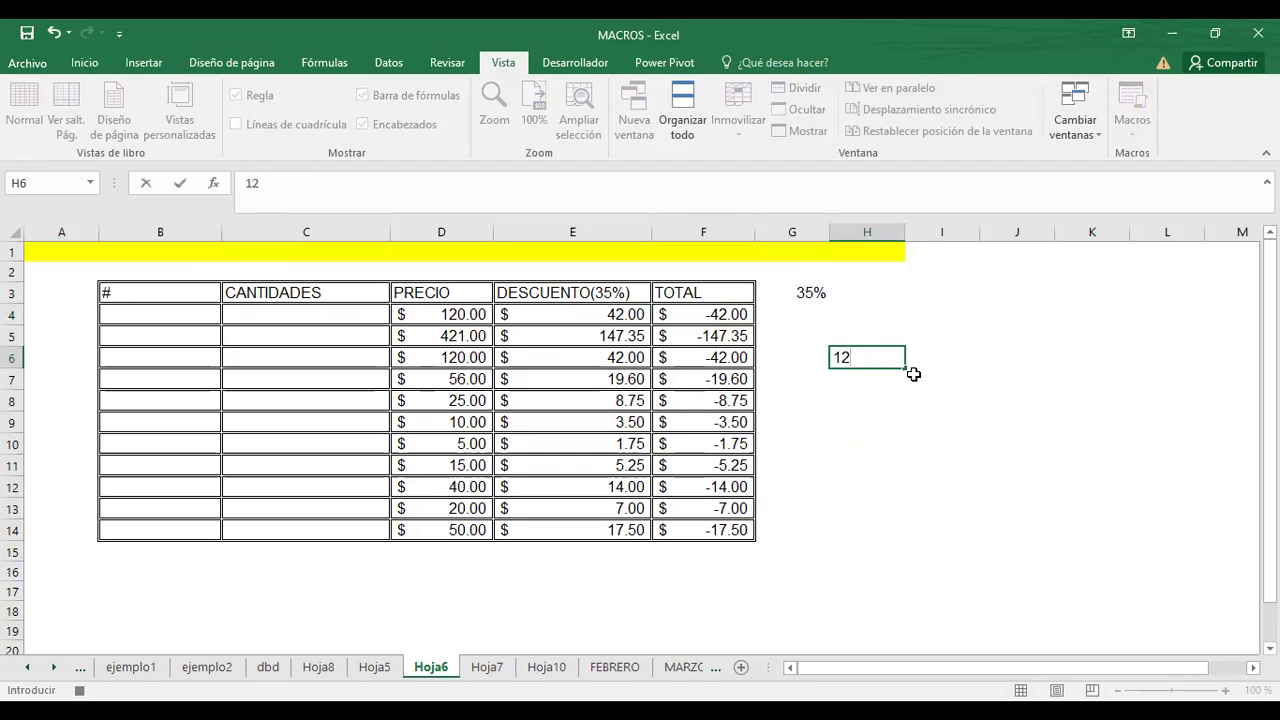
click(913, 374)
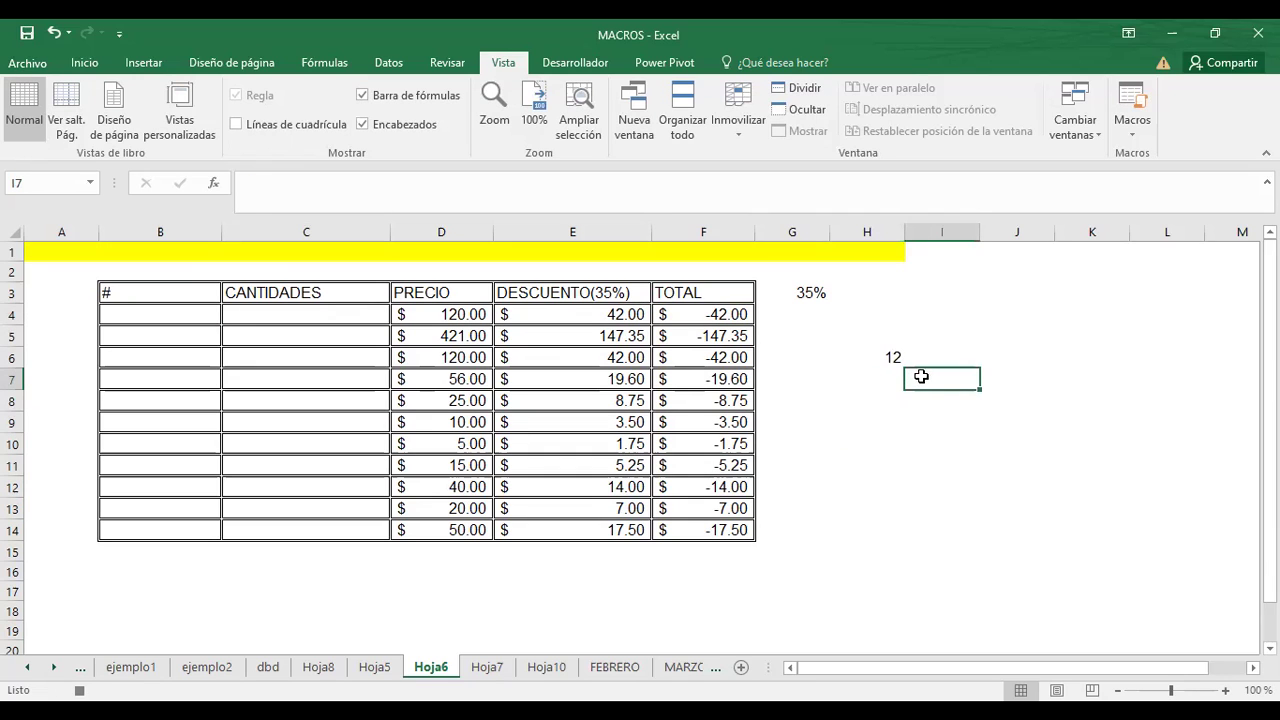
Step: Enter 22 as a test quantity in C4, and clear the cell again
click(326, 317)
text(22)
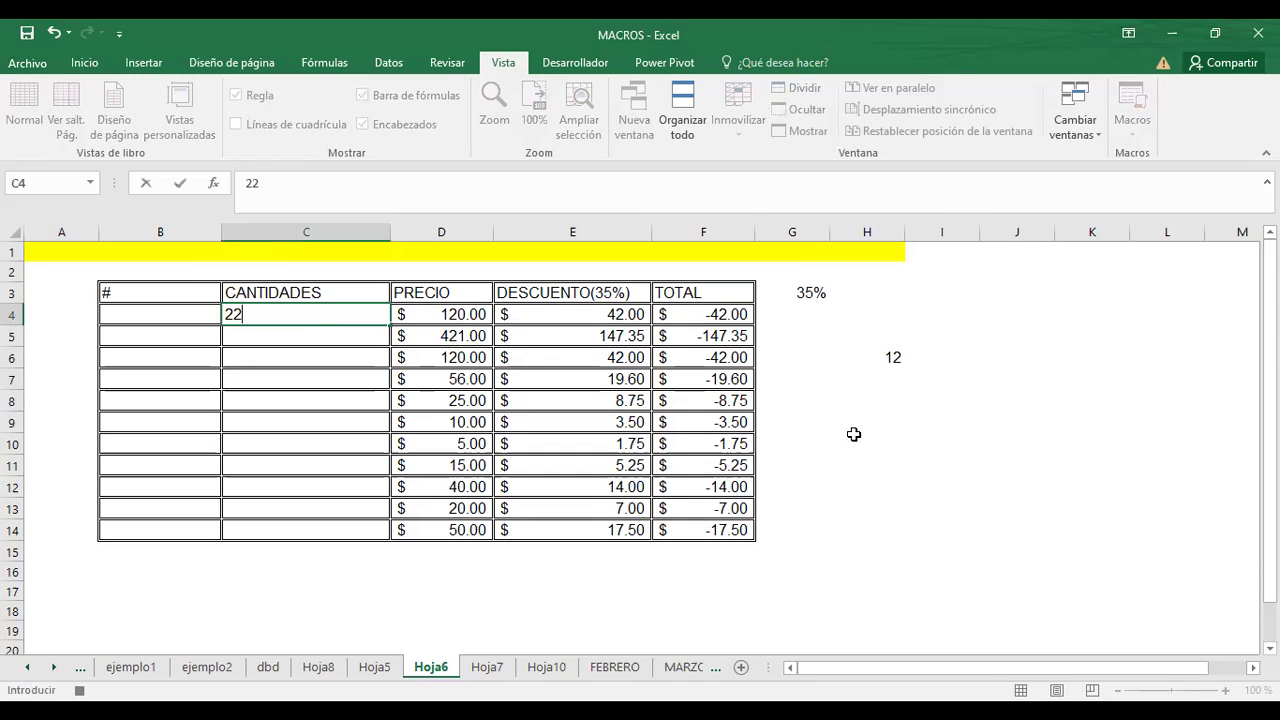
click(862, 420)
click(323, 318)
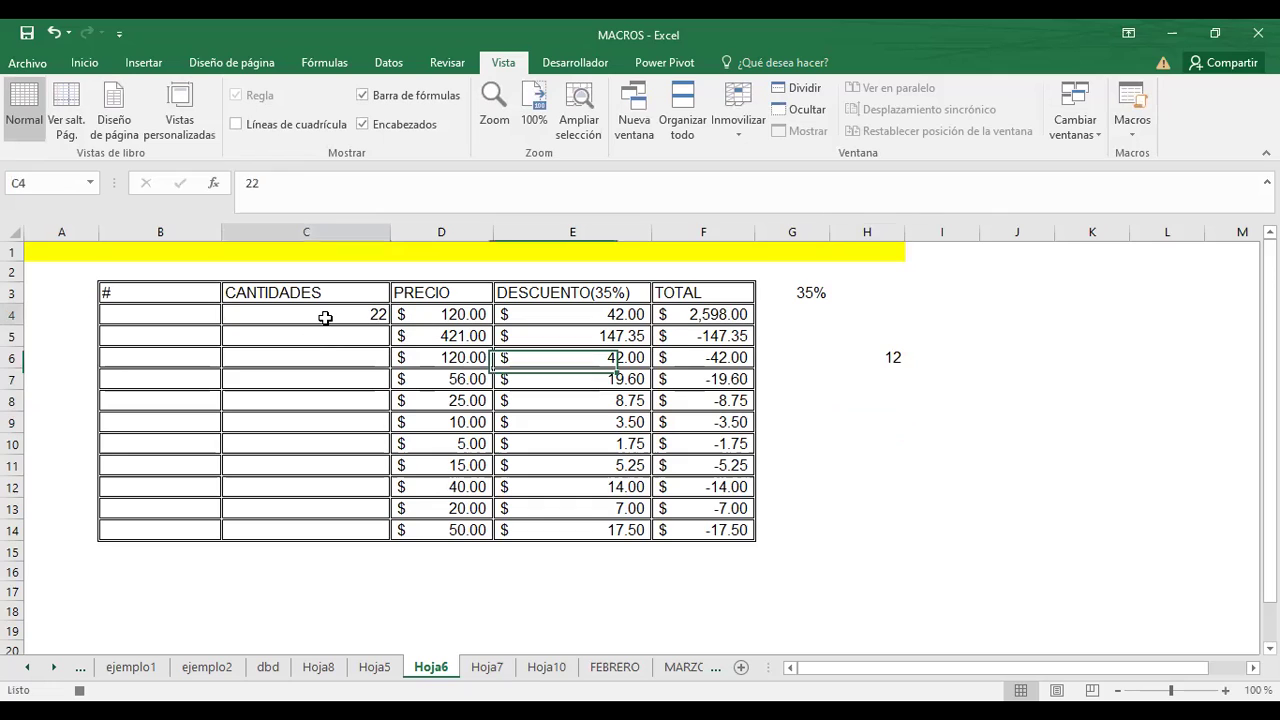
key(Delete)
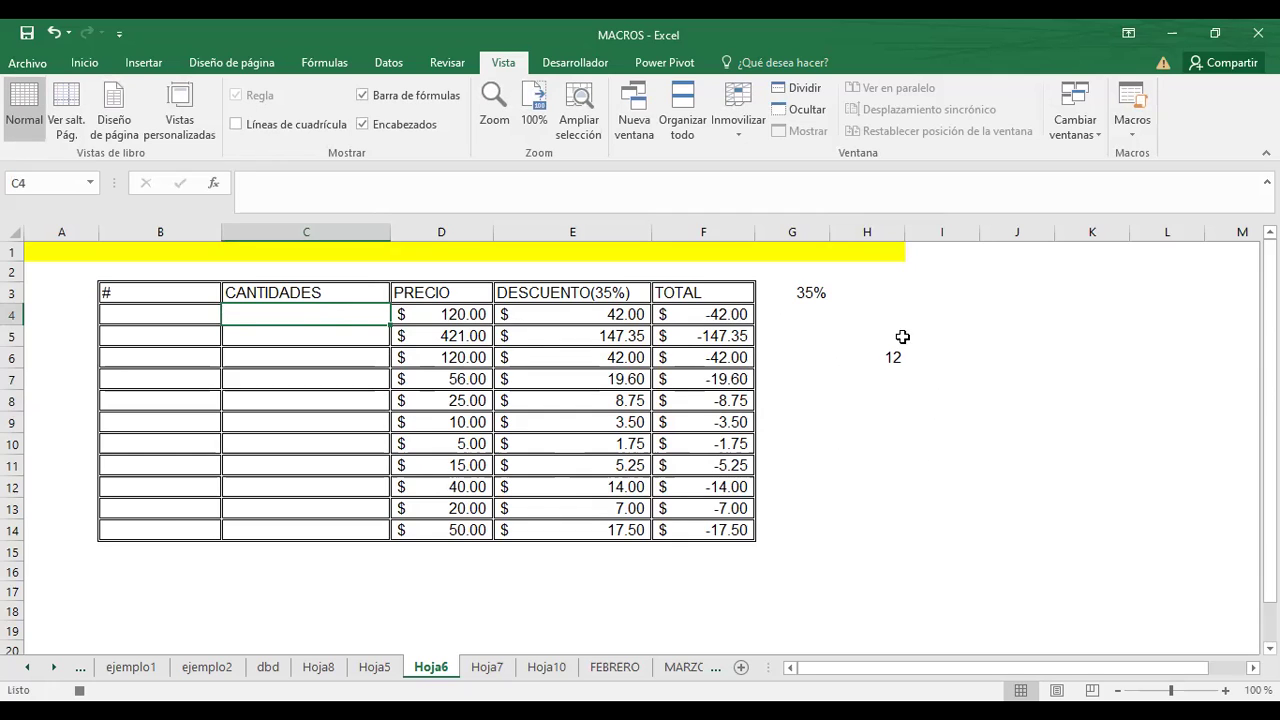
Step: Stop recording the MODIFICAR macro and switch to sheet Hoja7
click(79, 690)
click(487, 667)
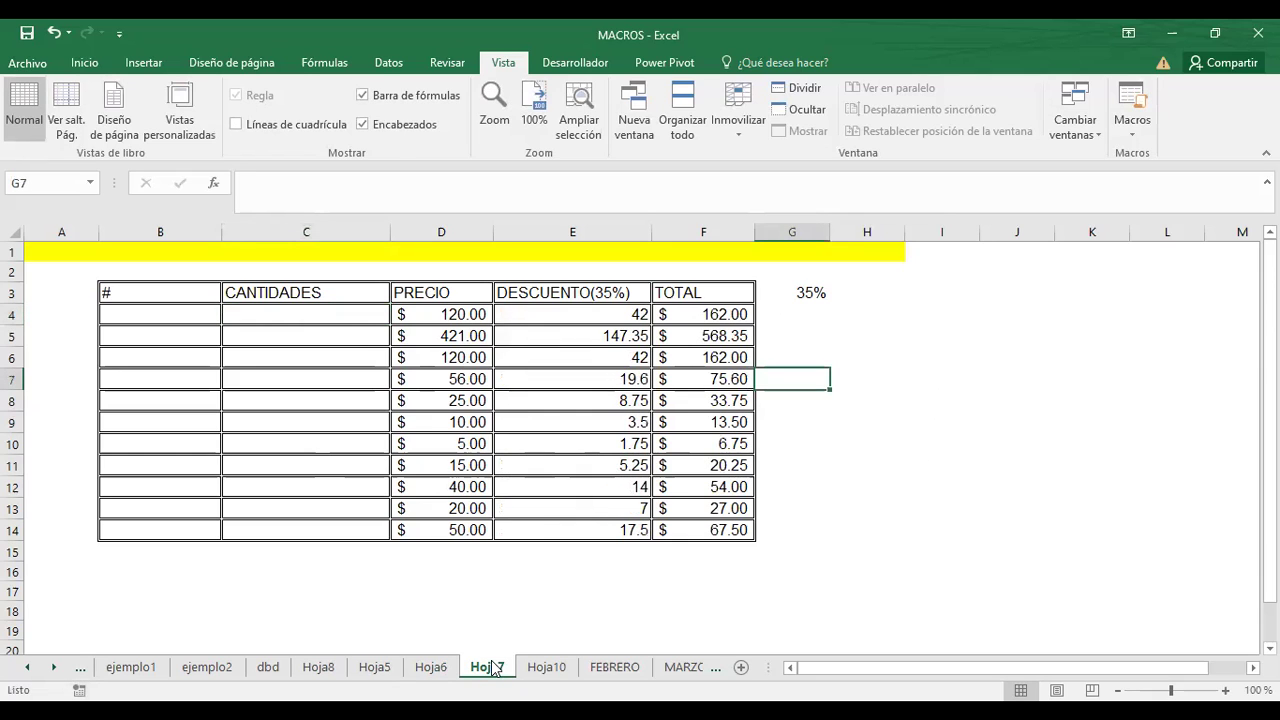
click(1123, 137)
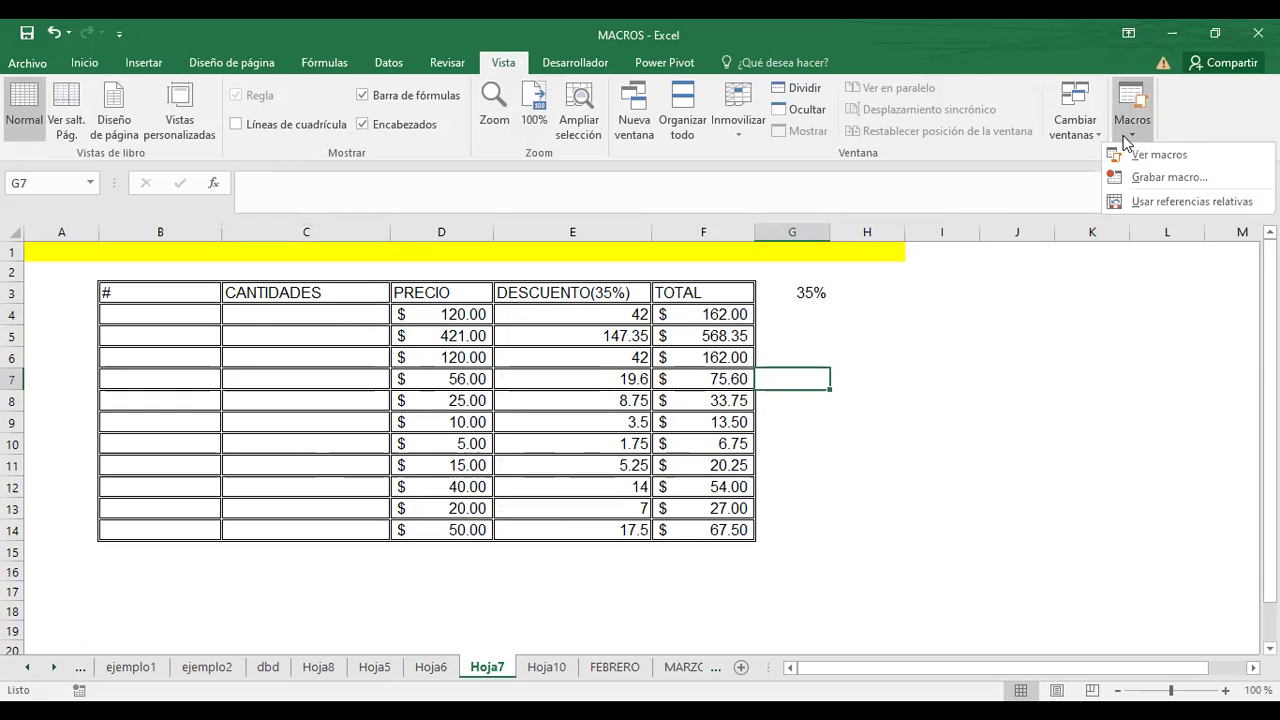
click(1155, 178)
click(366, 477)
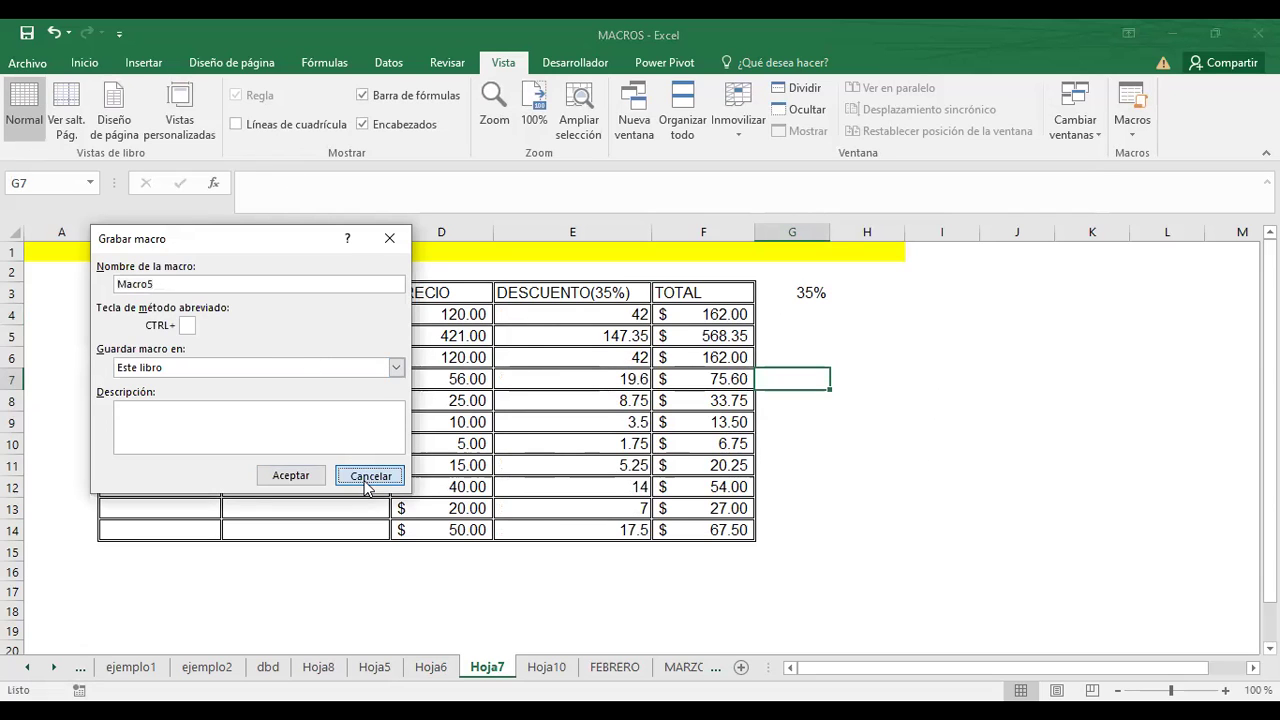
Step: Run the MODIFICAR macro on the Hoja7 table
click(1131, 130)
click(1157, 155)
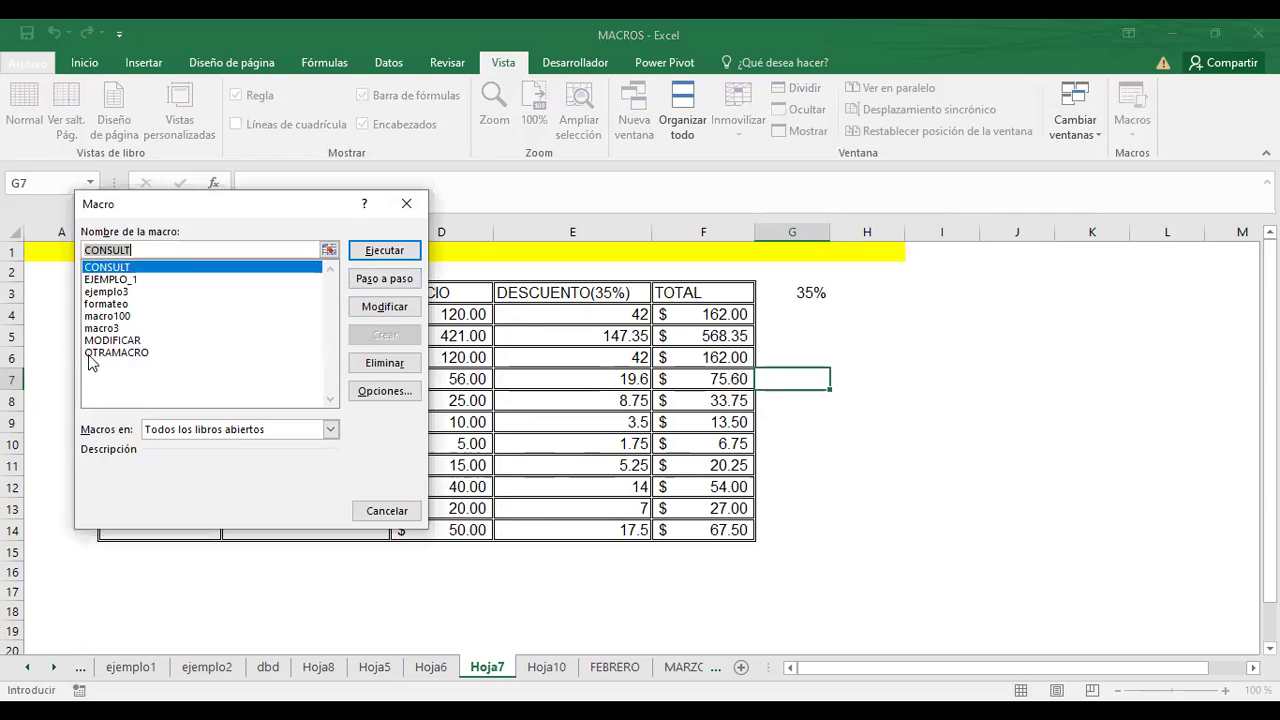
click(125, 340)
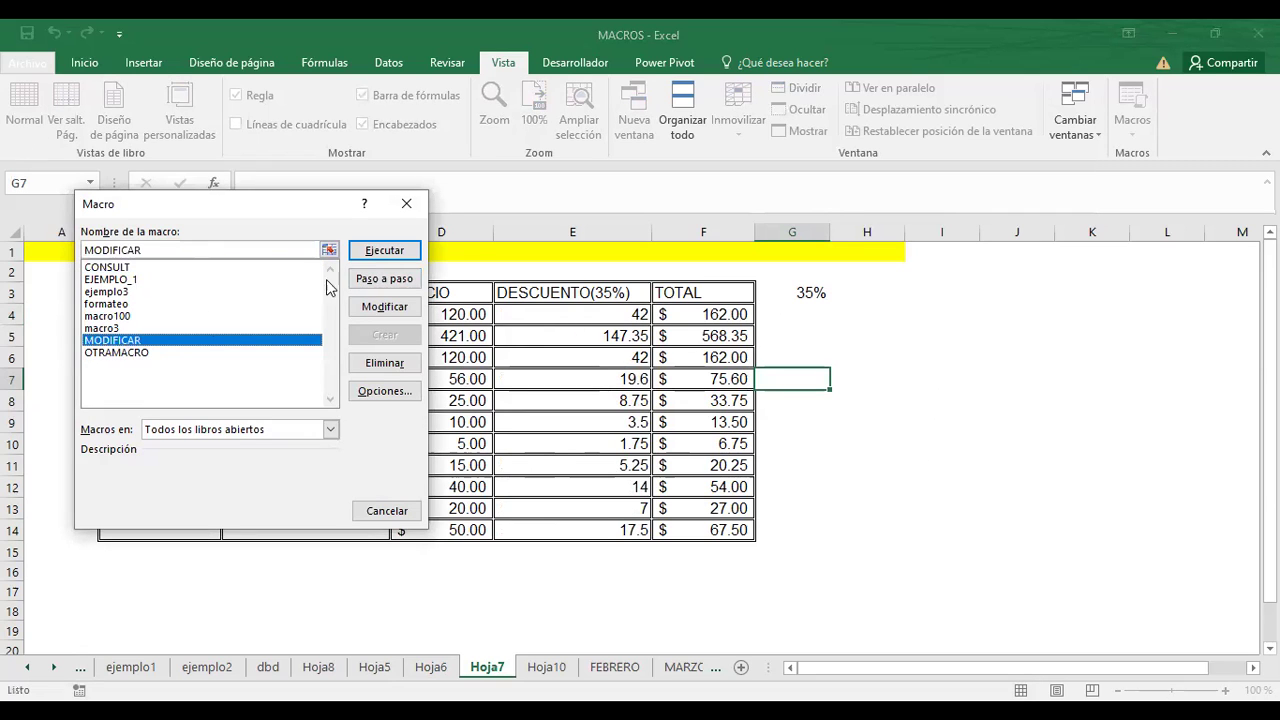
click(384, 251)
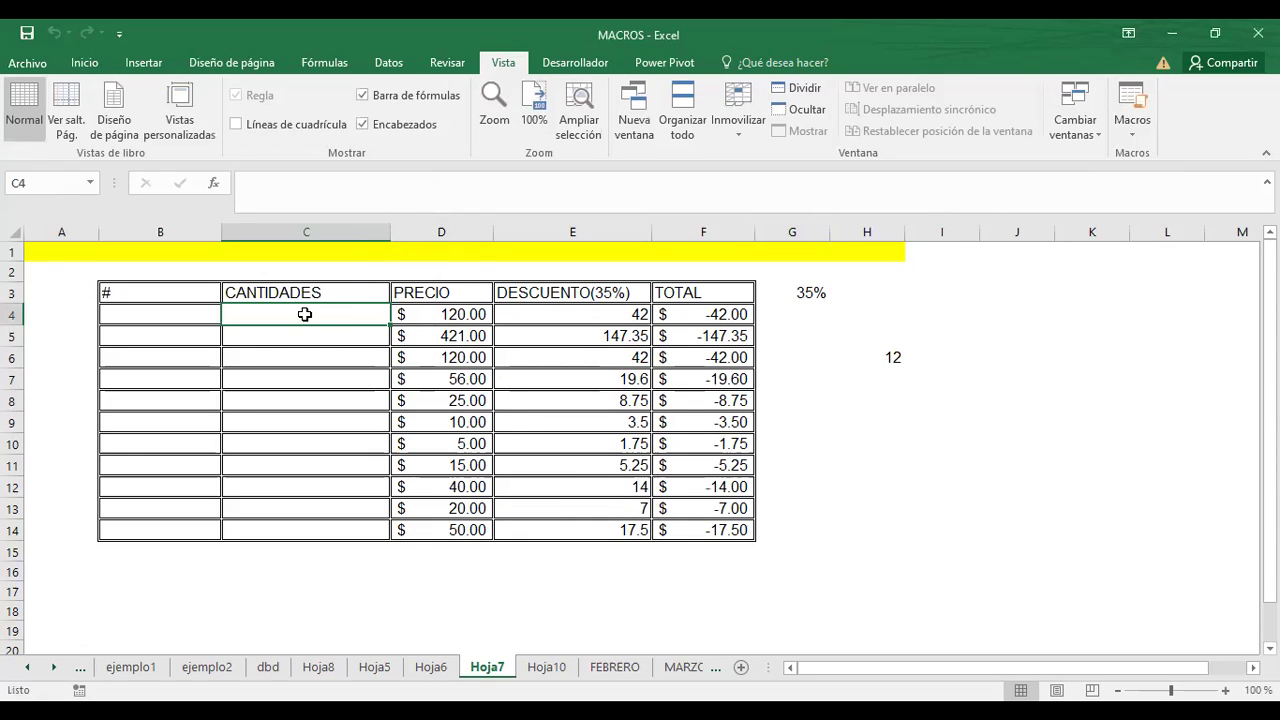
Step: Enter the quantities 3, 4, 7 and 87 in C4 to C7 of the CANTIDADES column
text(3)
key(Return)
key(Return)
key(Up)
text(4)
key(Return)
text(7)
key(Return)
text(87)
key(Return)
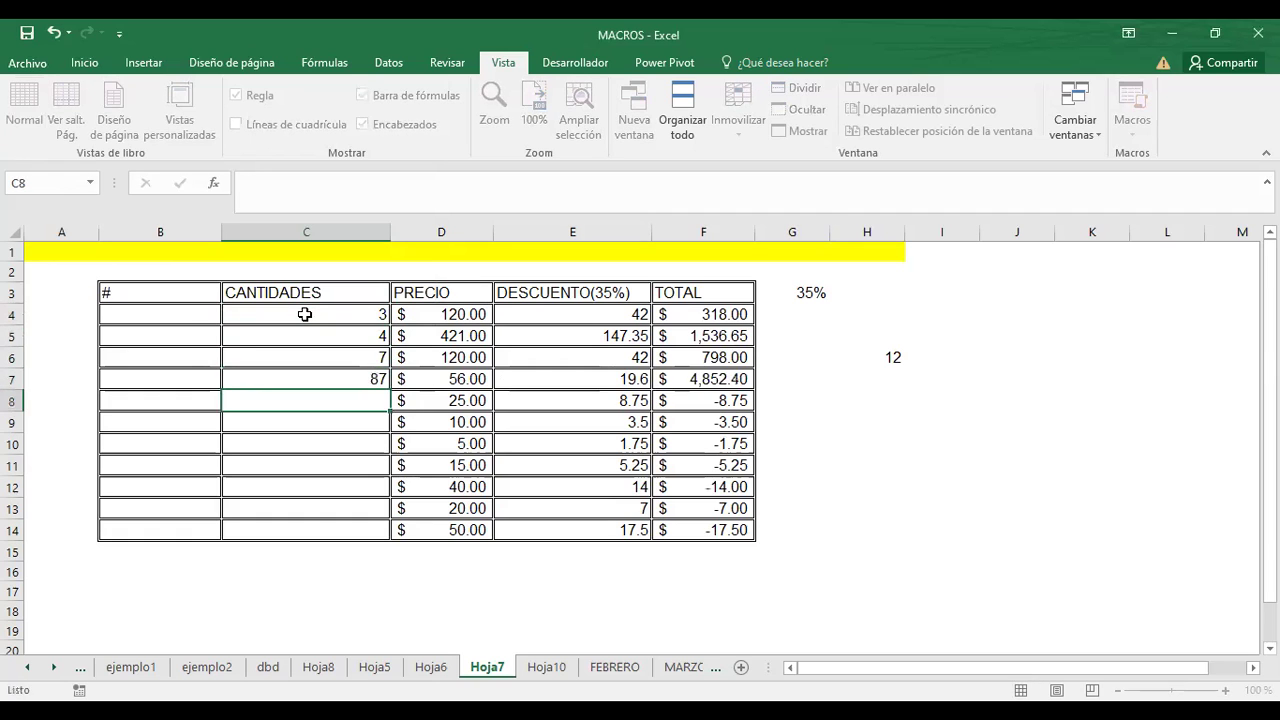
Step: Enter quantities 34 and 56 in C8 and C9, leave C10 empty, and enter 12 and 15 in C11 and C12
text(34)
key(Return)
text(56)
key(Return)
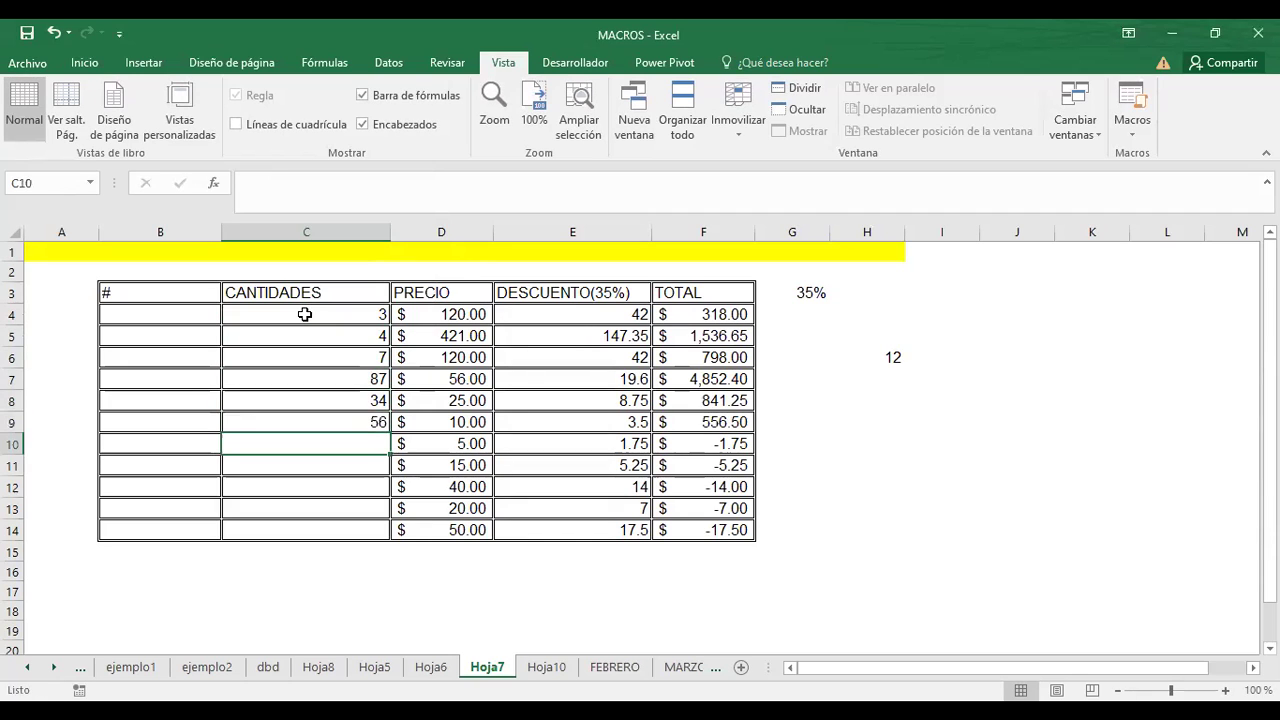
key(Return)
text(12)
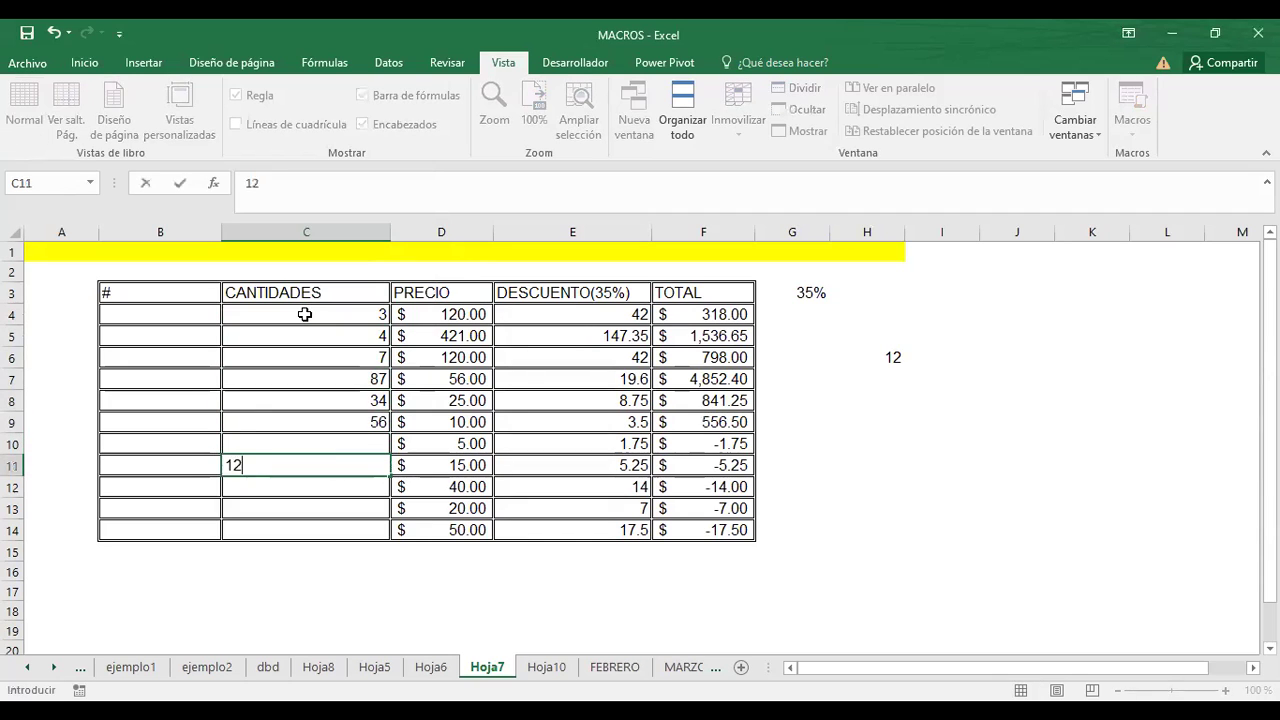
key(Return)
text(15)
key(Return)
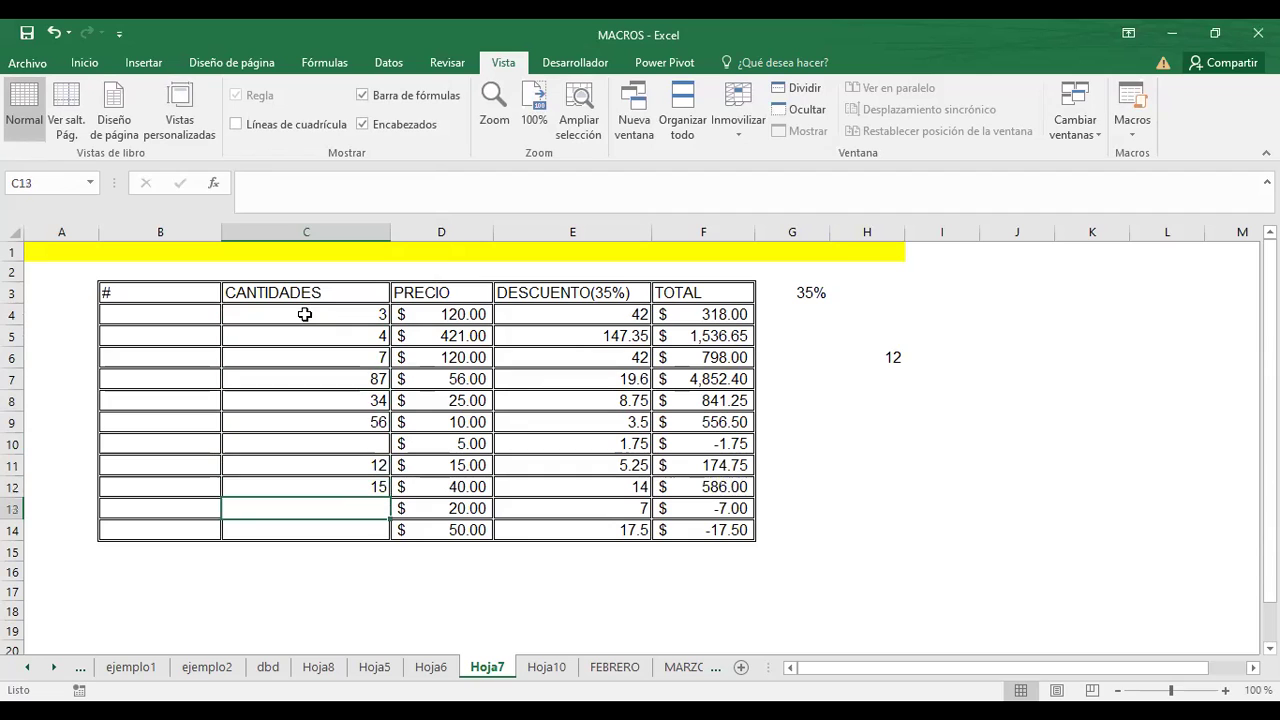
Step: Enter 2 and 3 in C13 and C14, and 9 in C15 below the table
text(2)
key(Return)
text(3)
key(Return)
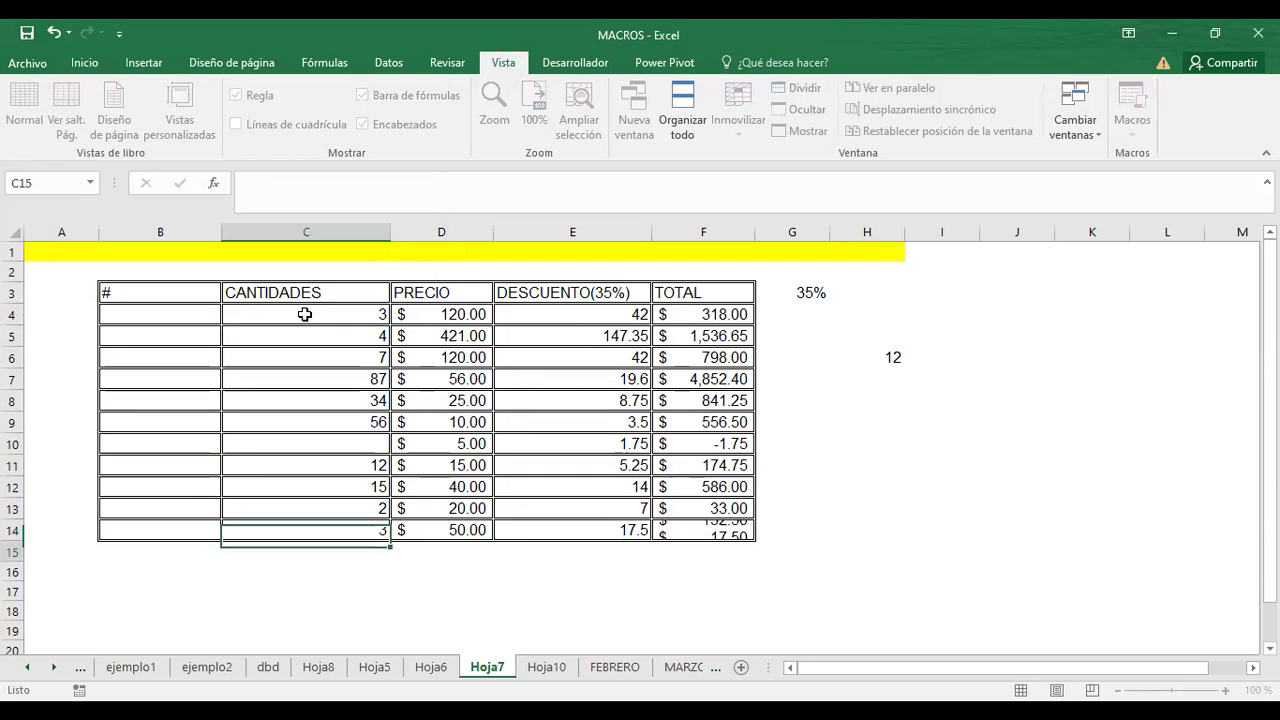
text(9)
key(Return)
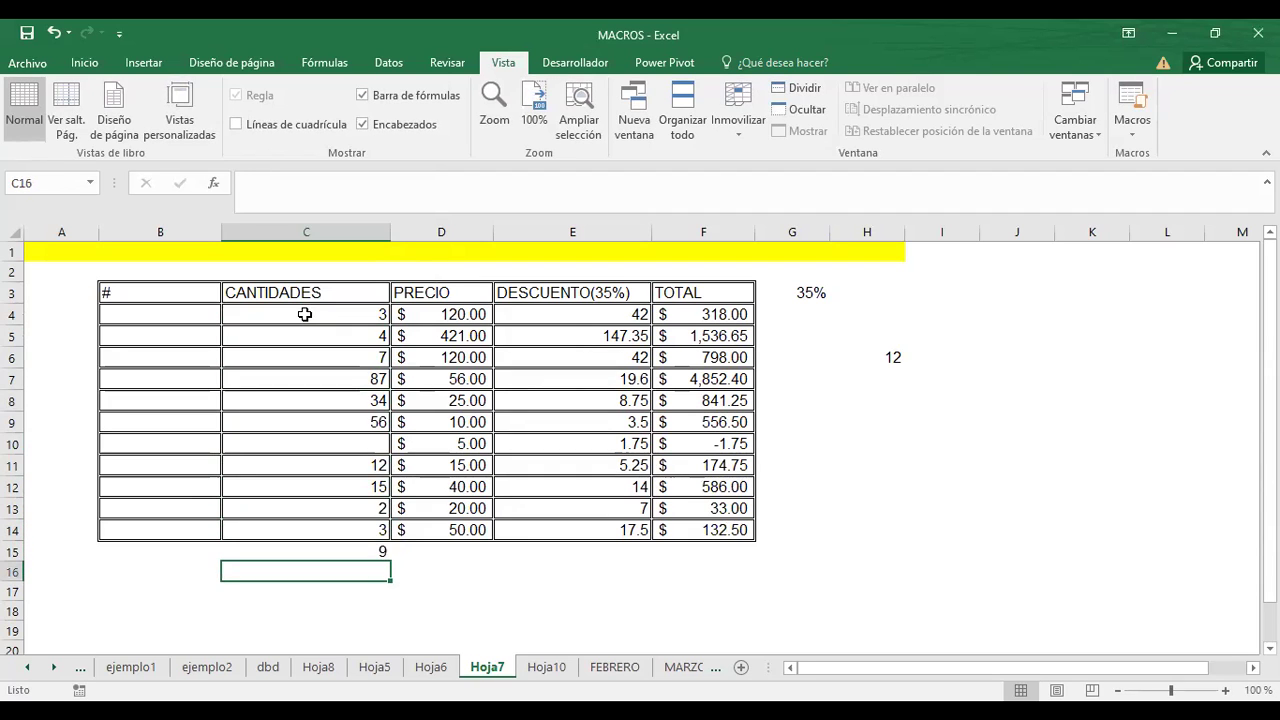
Step: Clear the 12 from cell H6 beside the table
click(966, 362)
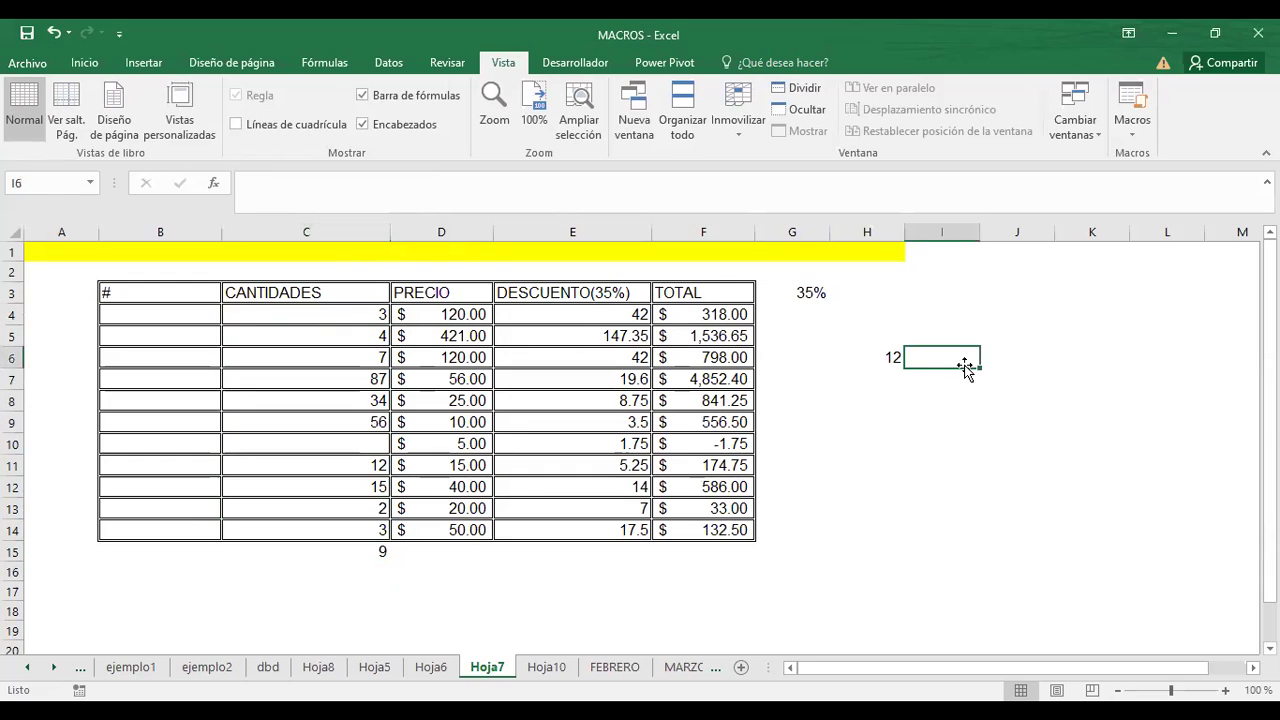
click(891, 356)
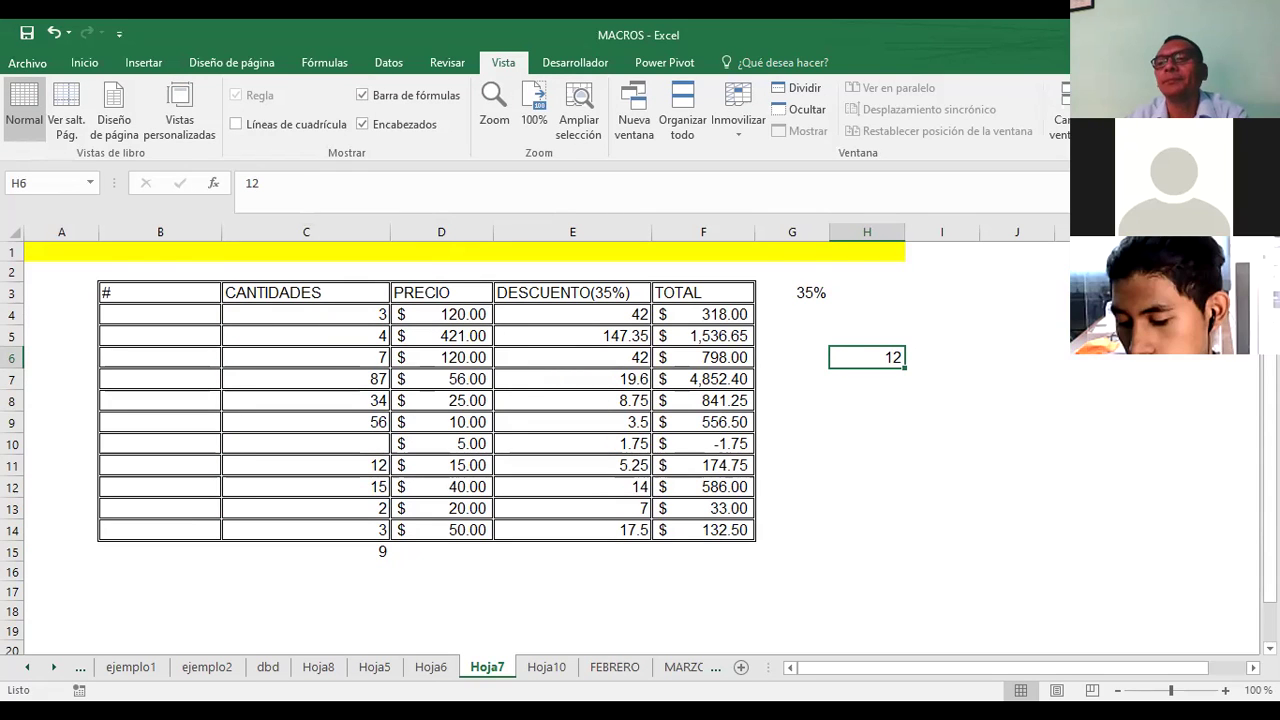
scroll(1100, 344, down, 2)
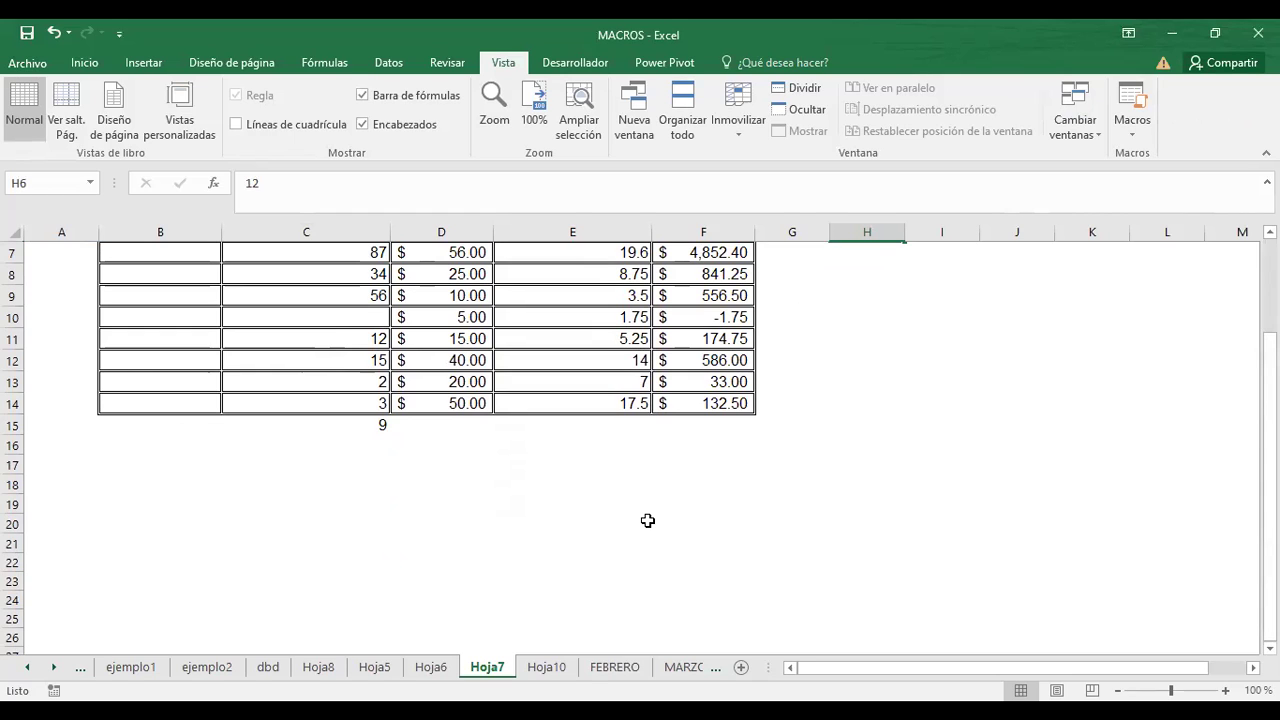
key(alt+F11)
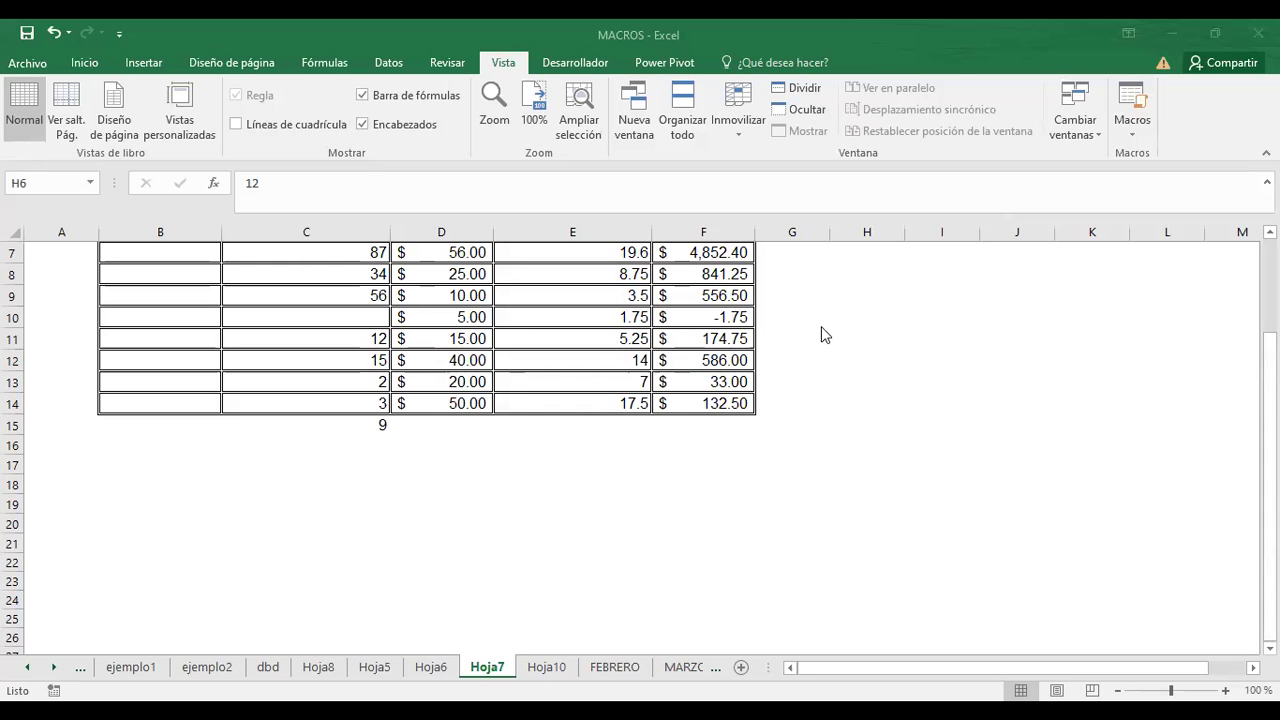
scroll(818, 334, up, 2)
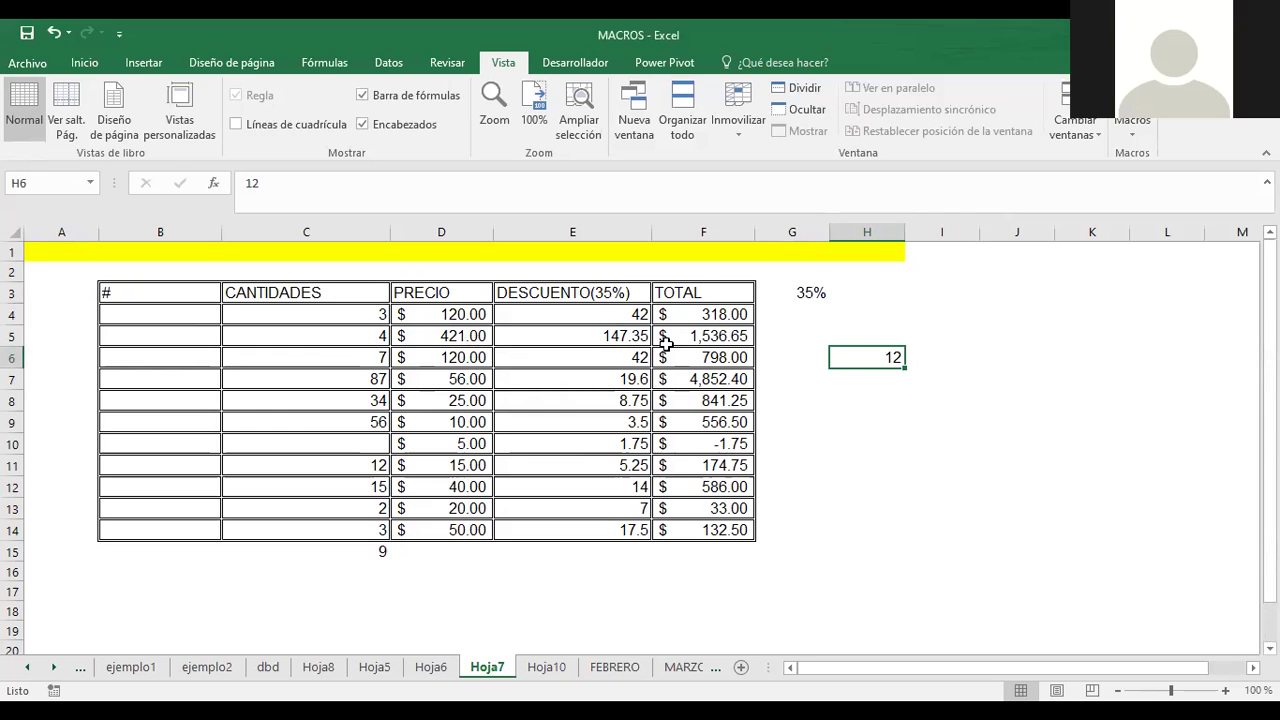
key(Delete)
click(838, 314)
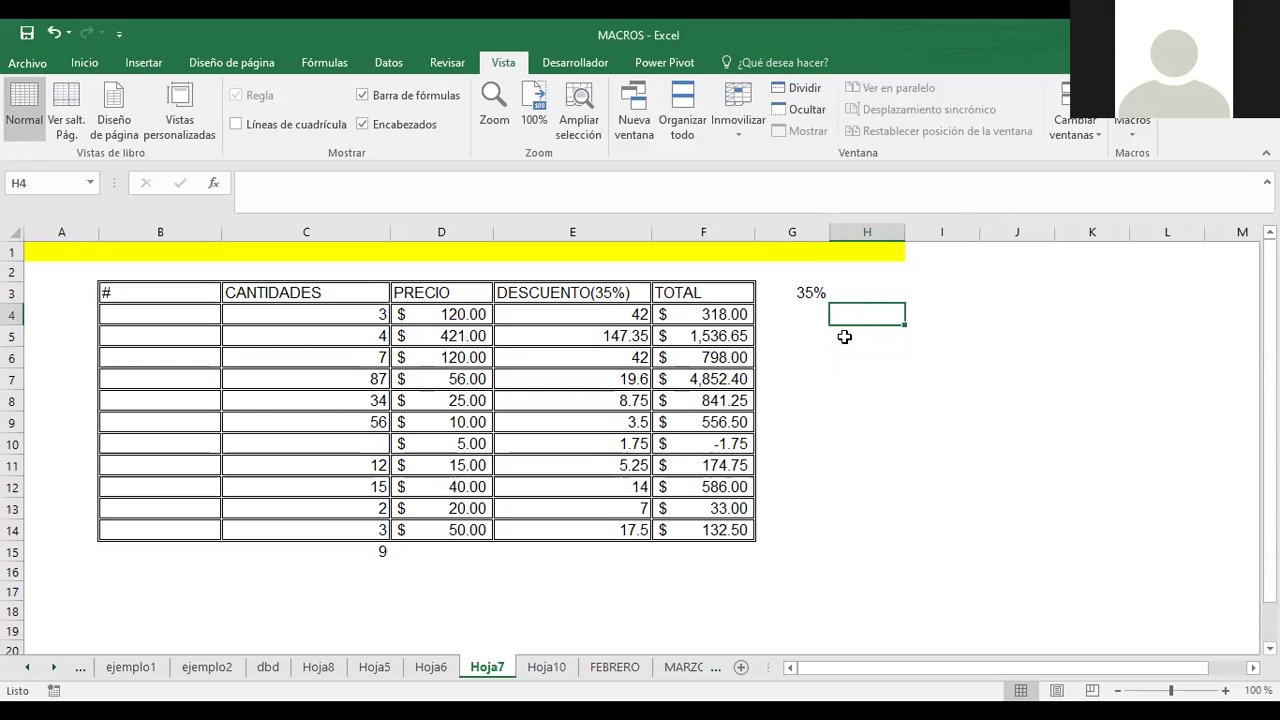
Step: Set the discount percentage in G3 to 25%
click(803, 290)
double_click(803, 290)
key(BackSpace)
text(2)
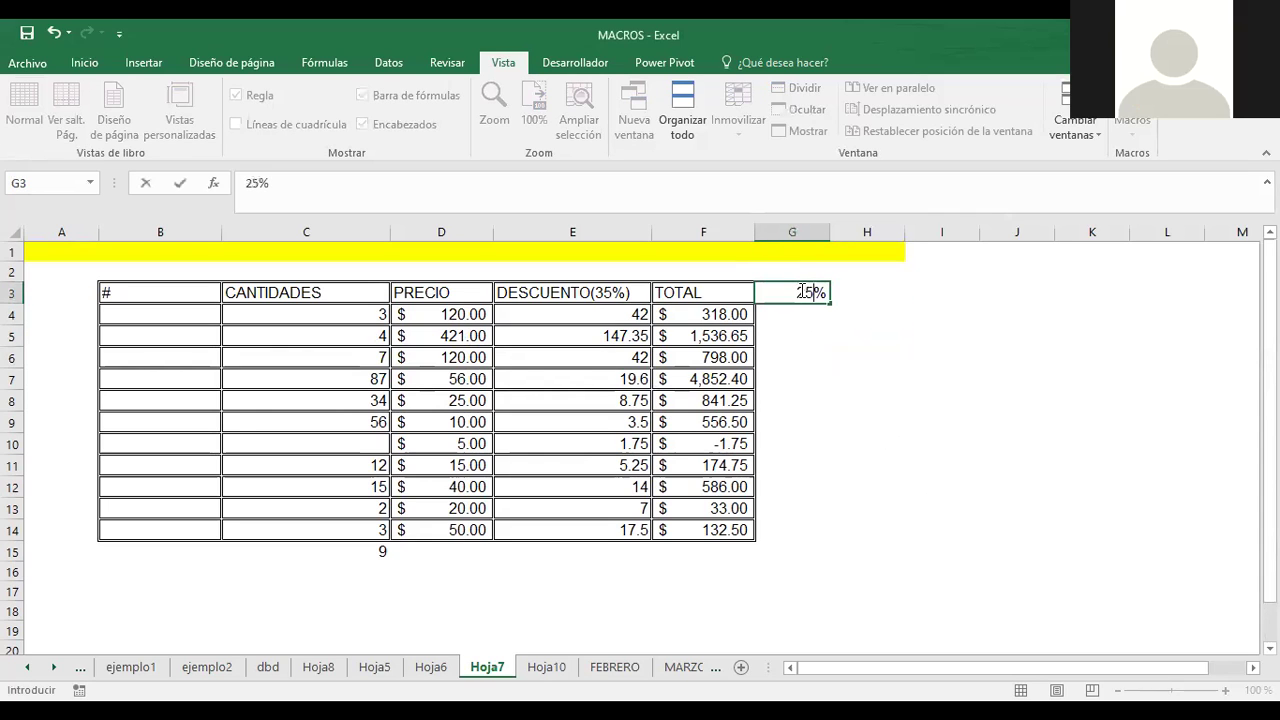
key(Return)
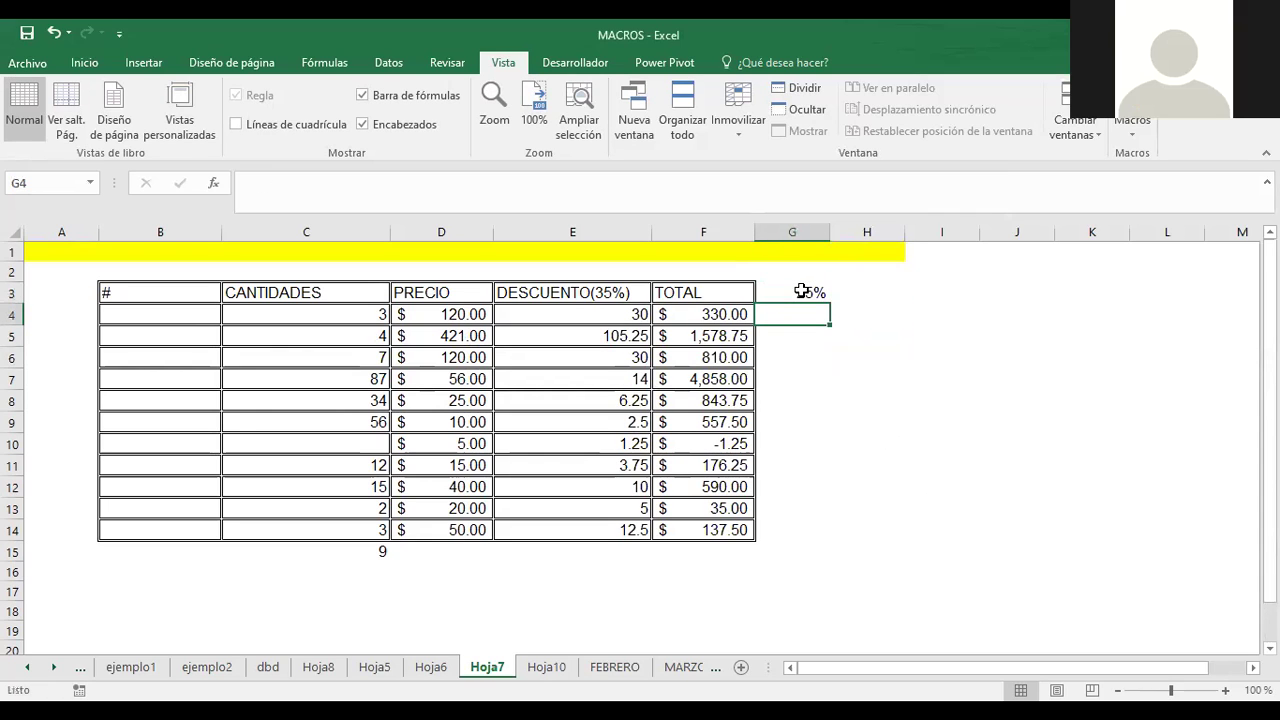
Step: Format the discount cell G3 with a light orange fill, bold text and font size 14
click(802, 291)
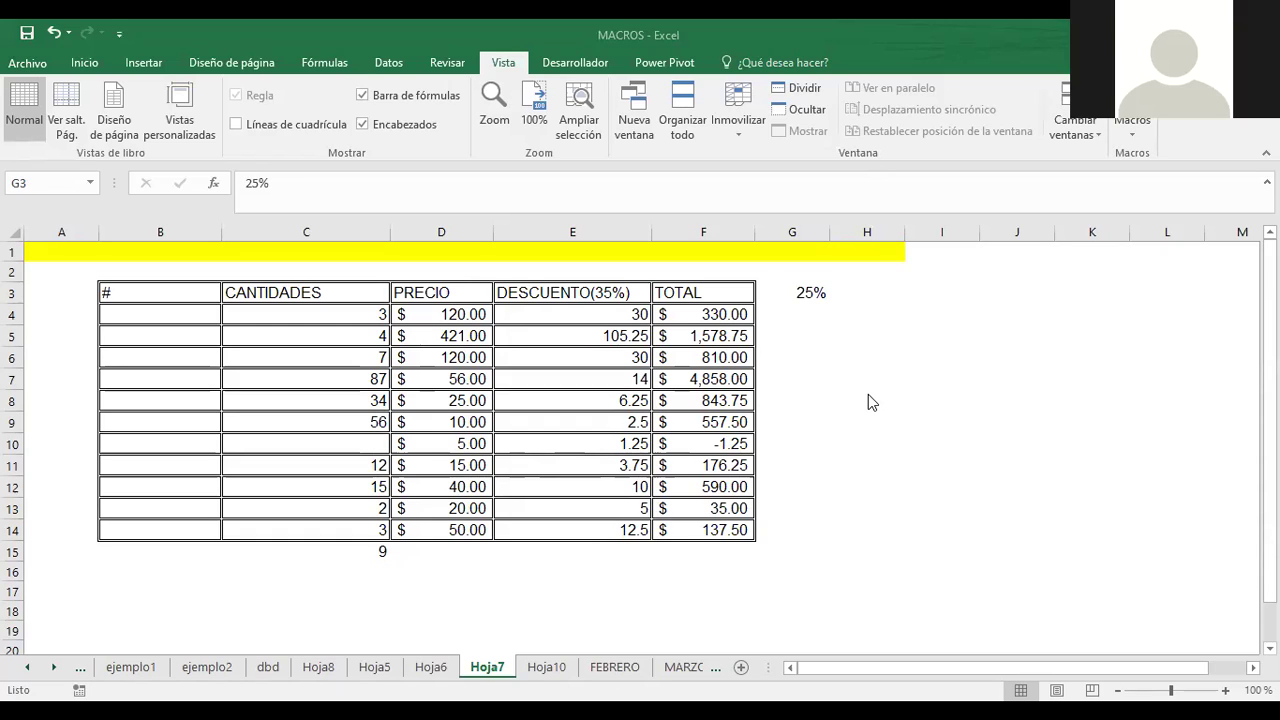
click(779, 292)
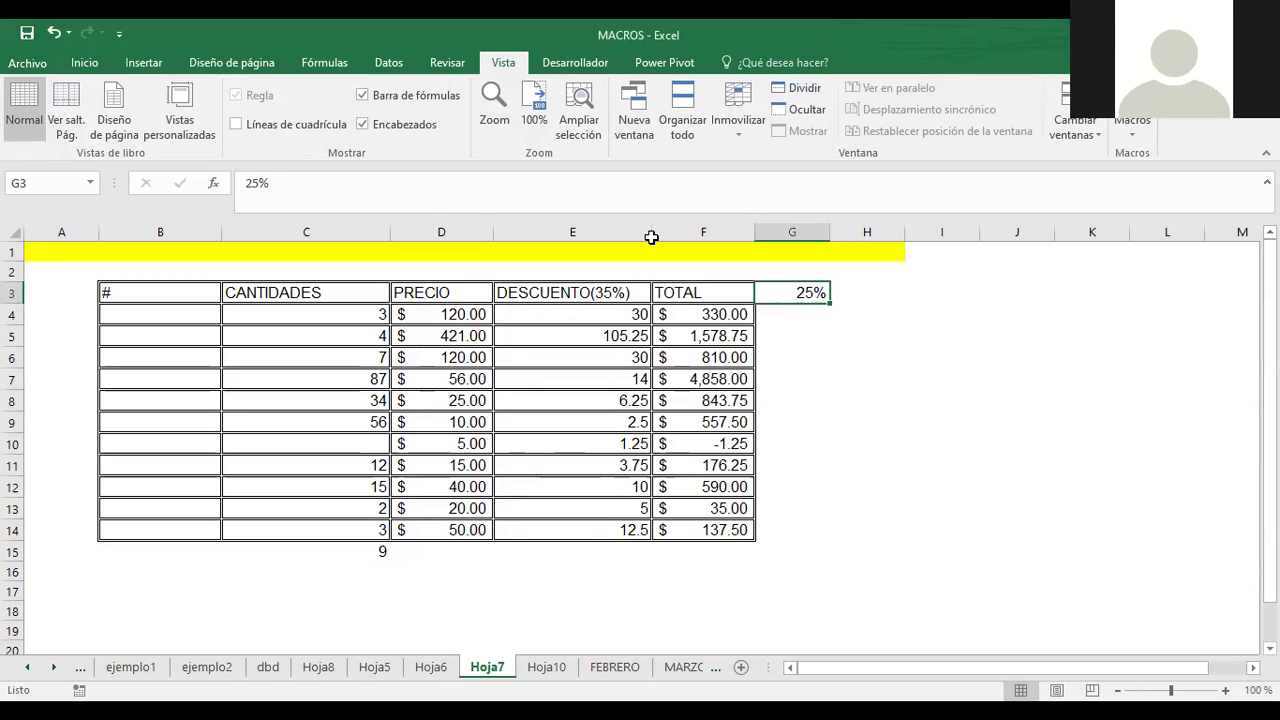
click(78, 62)
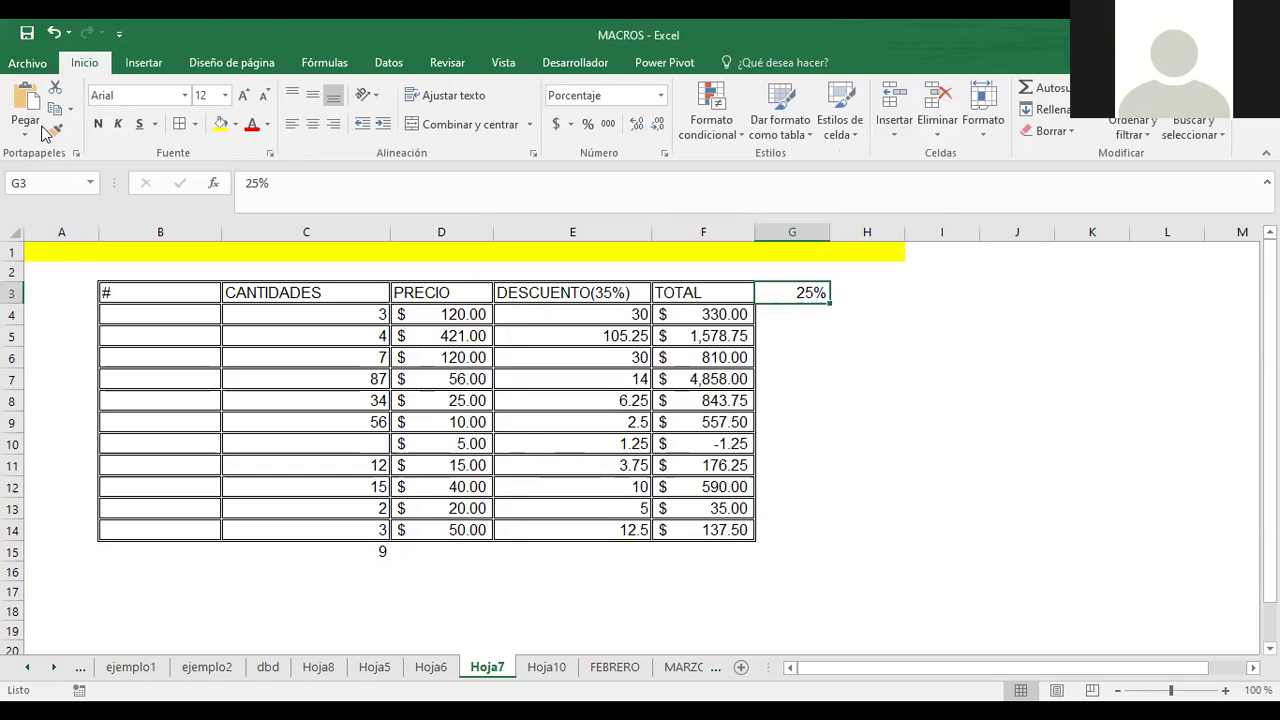
click(236, 124)
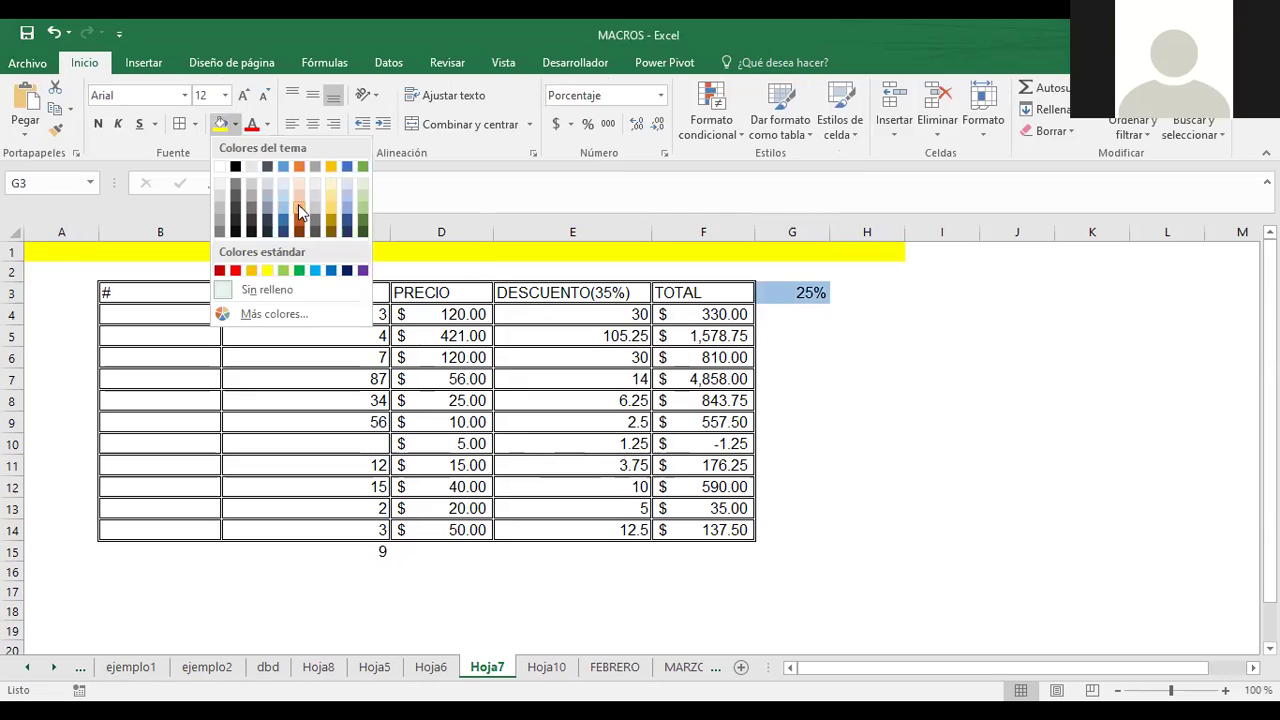
click(300, 203)
click(100, 123)
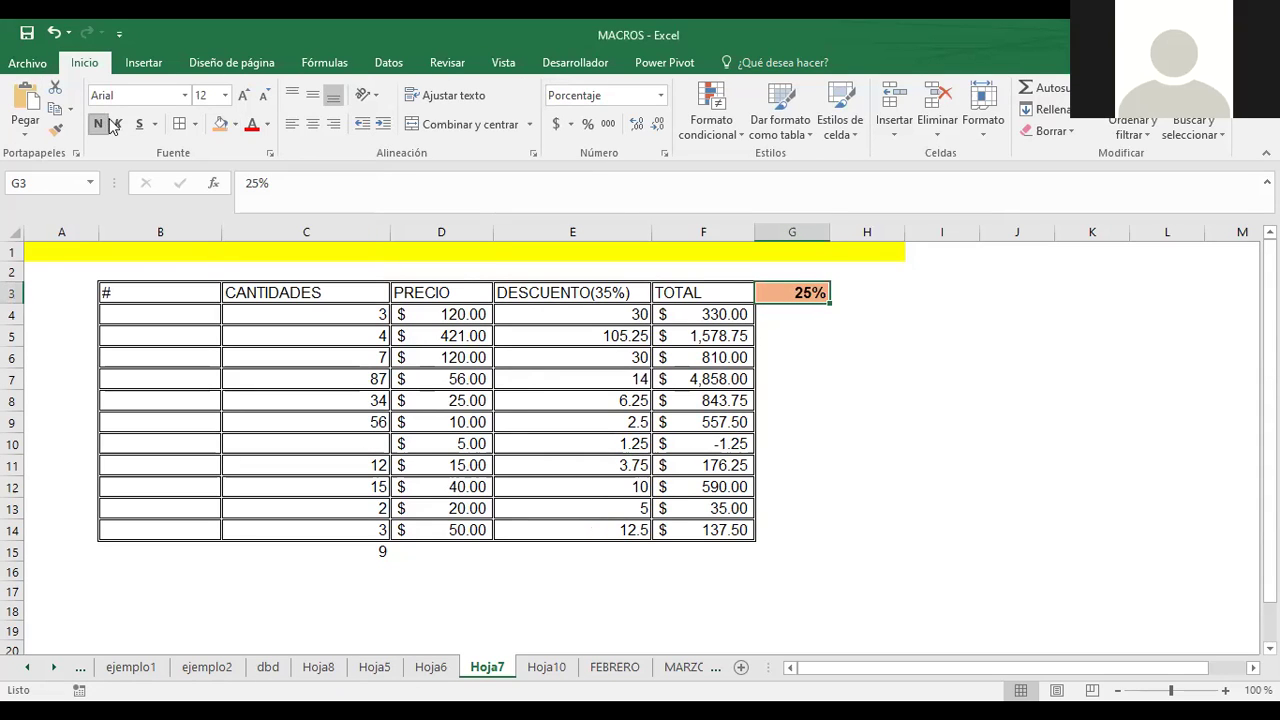
click(243, 95)
click(880, 337)
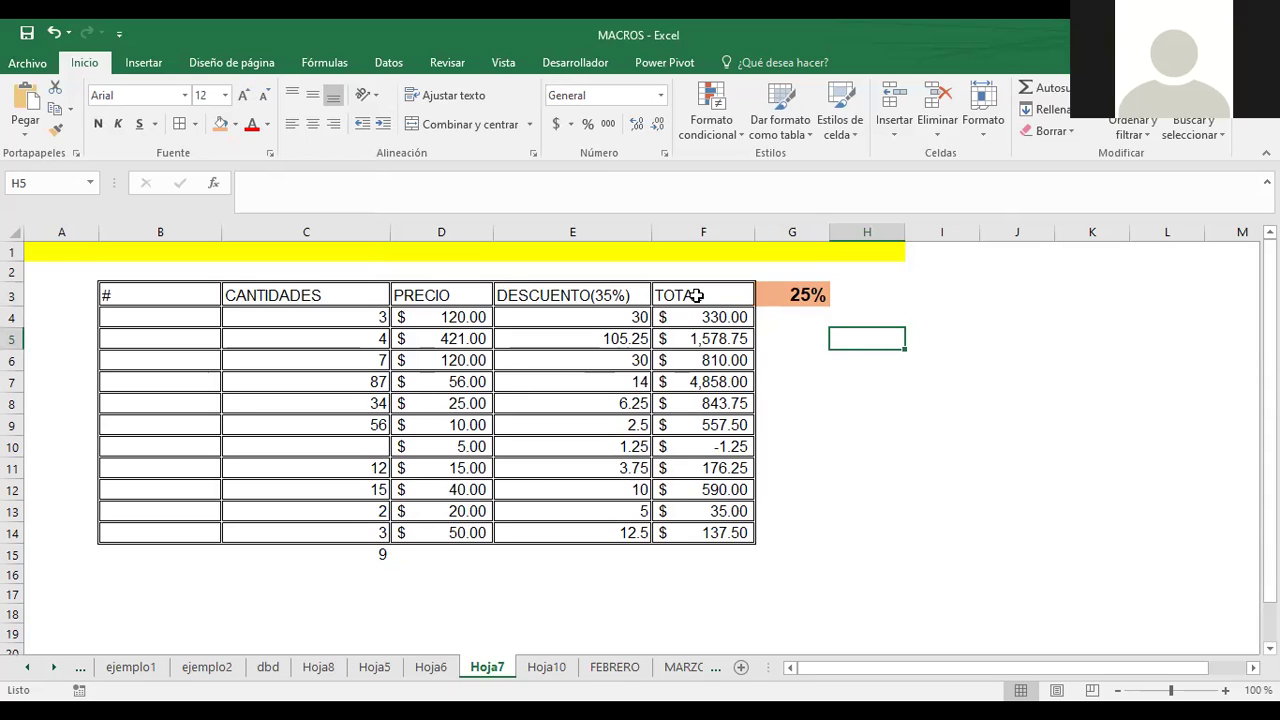
click(778, 297)
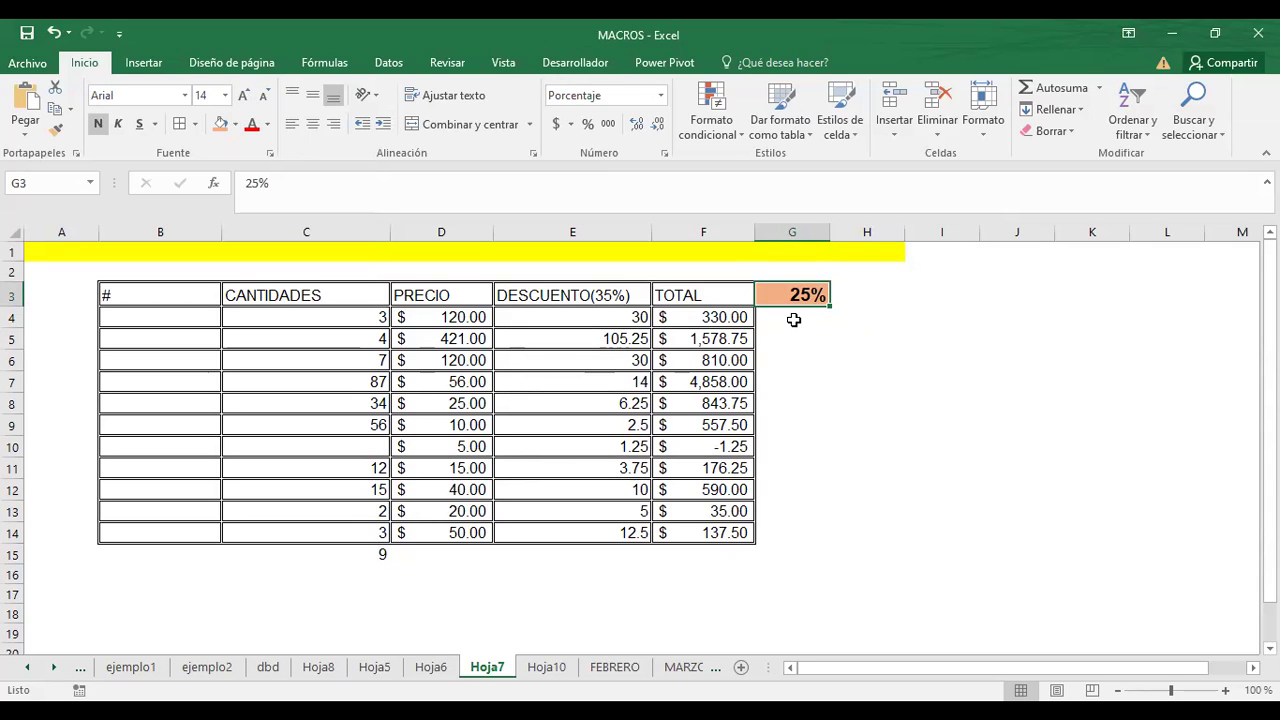
click(793, 318)
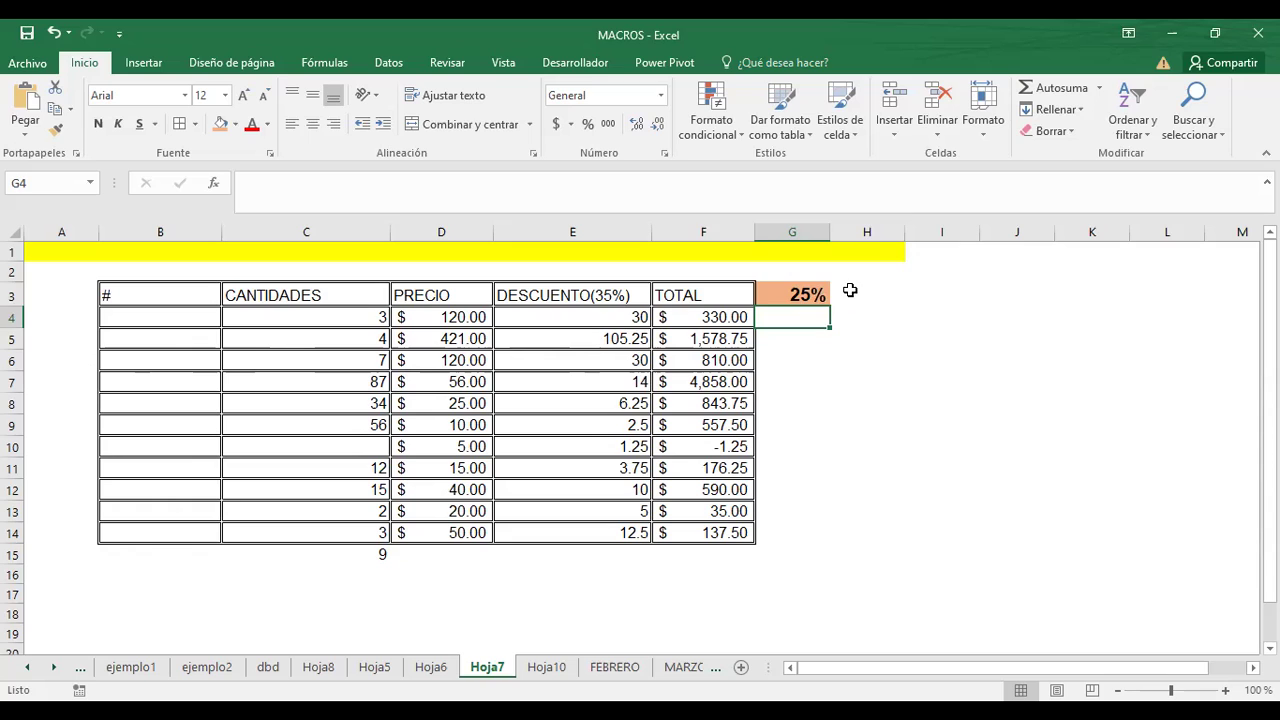
click(849, 290)
click(808, 319)
click(884, 286)
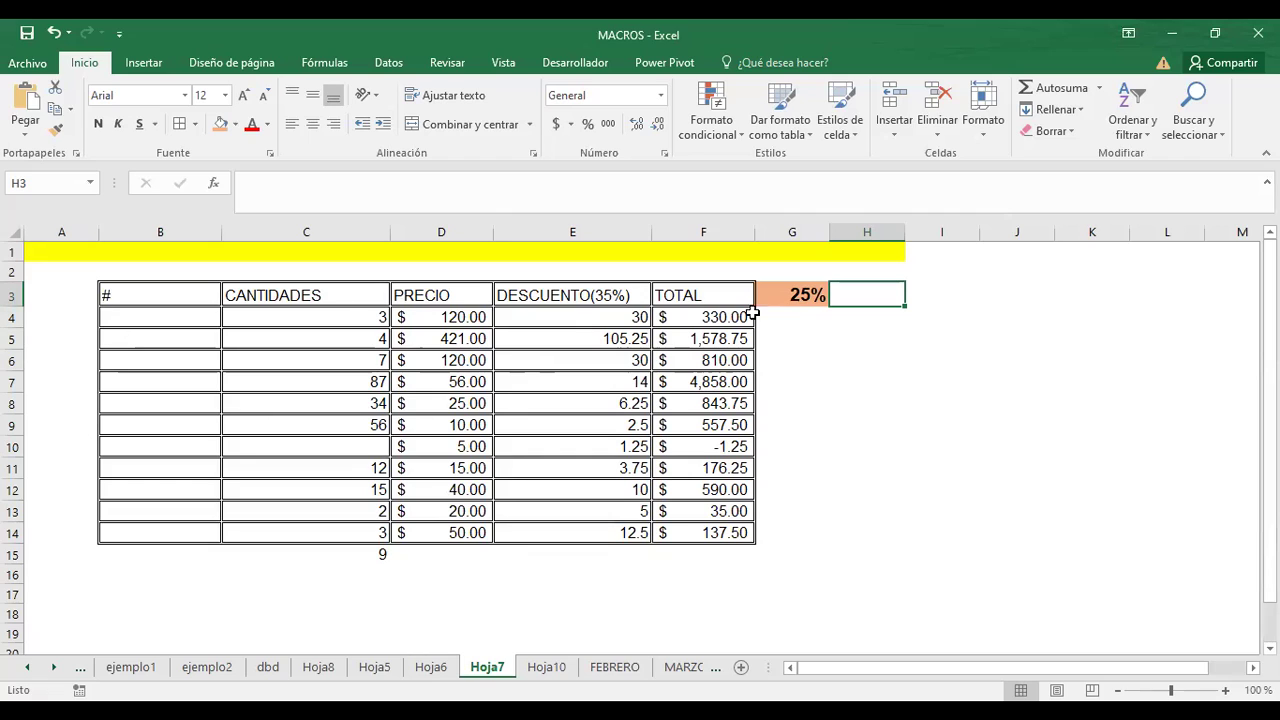
click(791, 318)
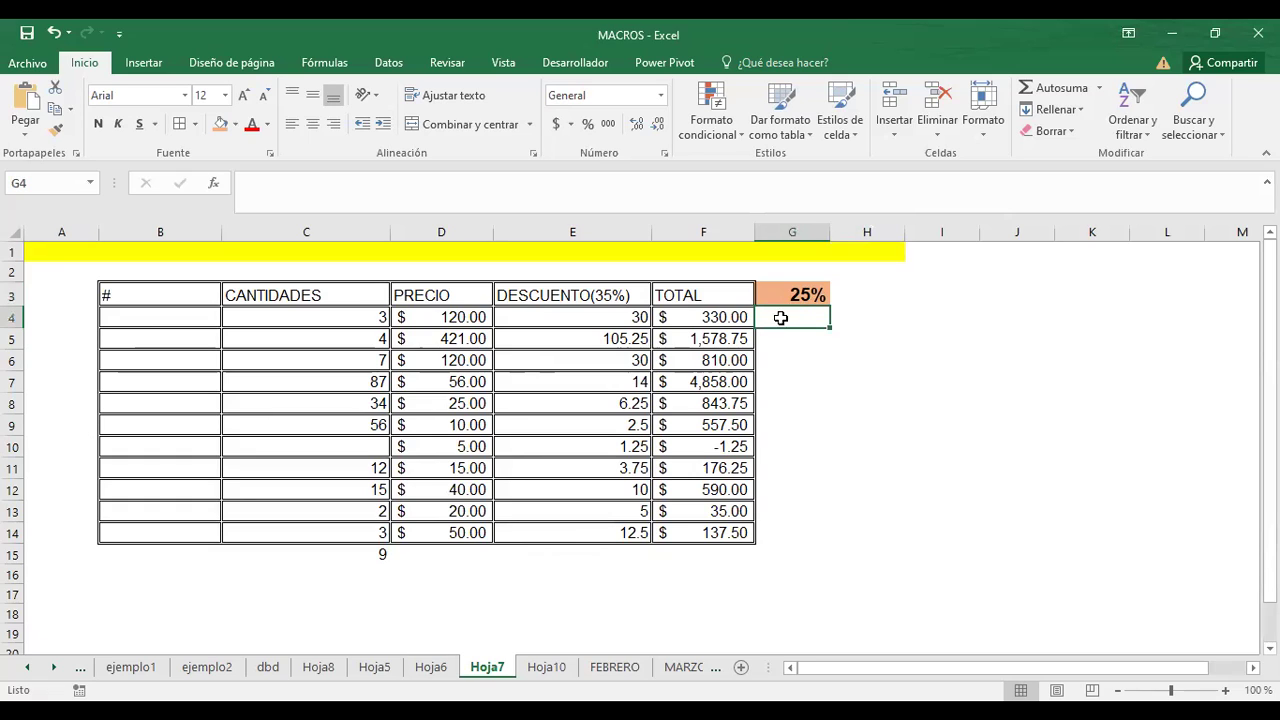
click(995, 276)
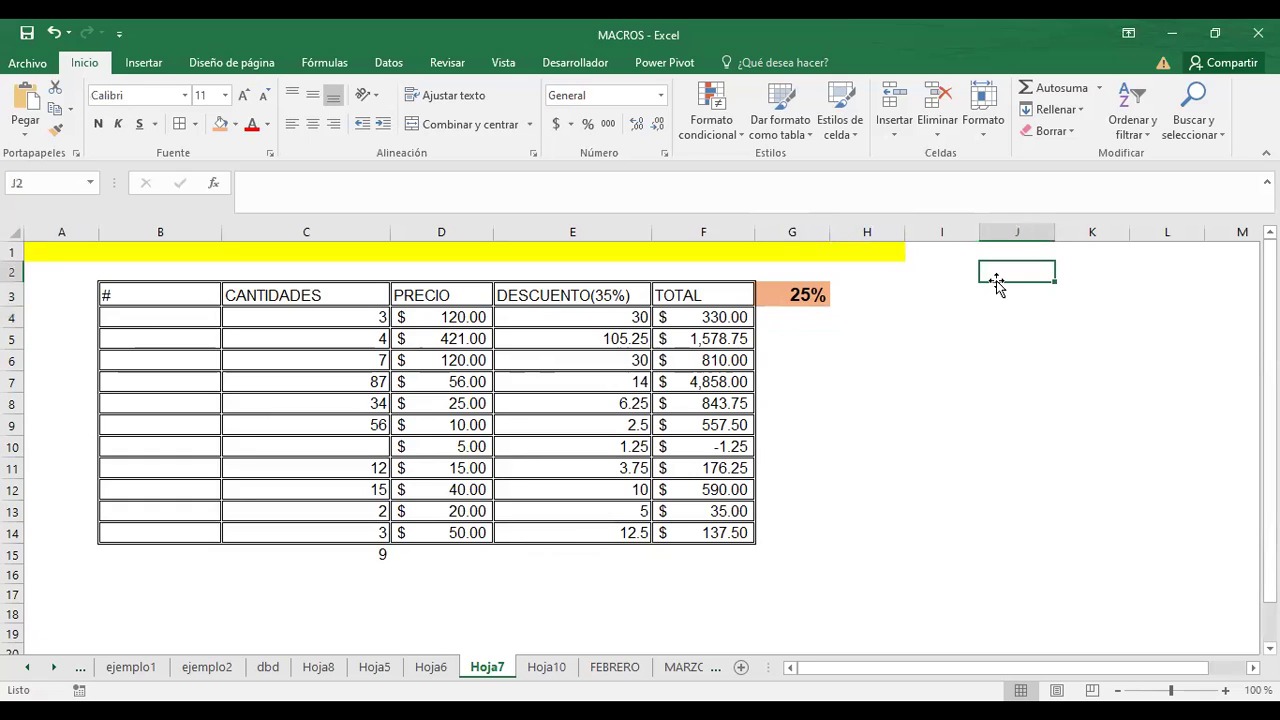
click(785, 323)
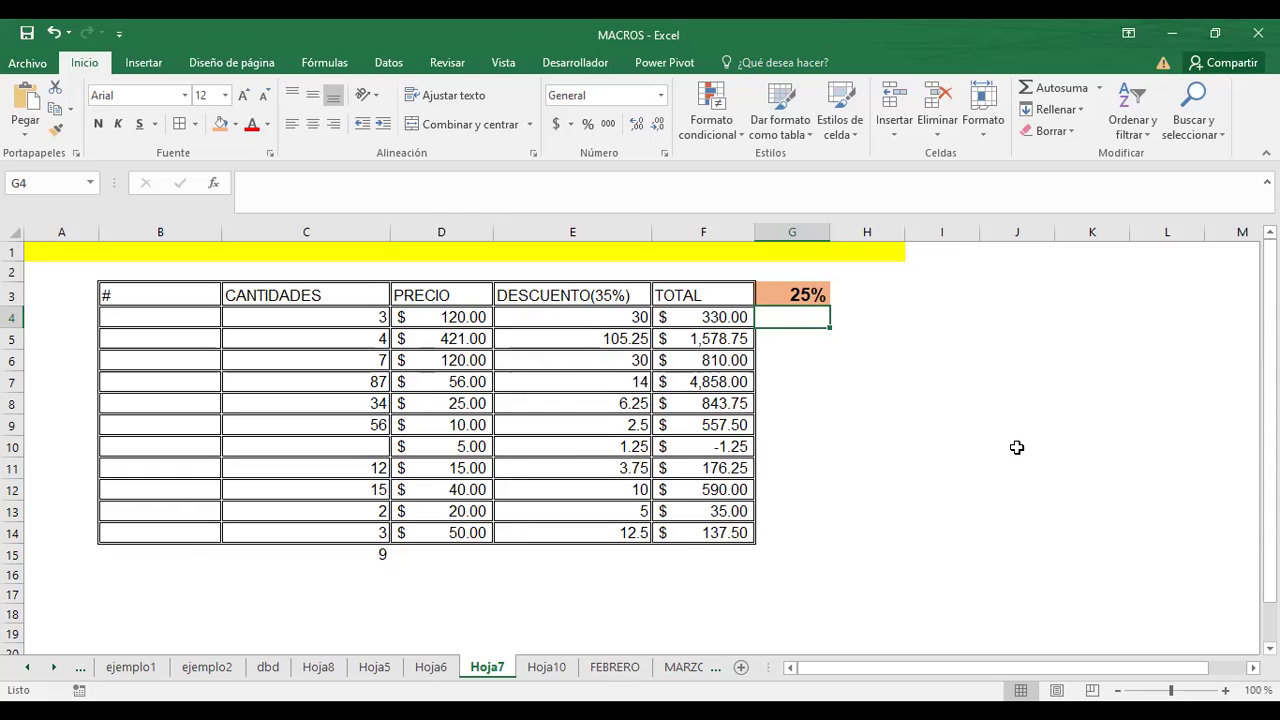
click(851, 381)
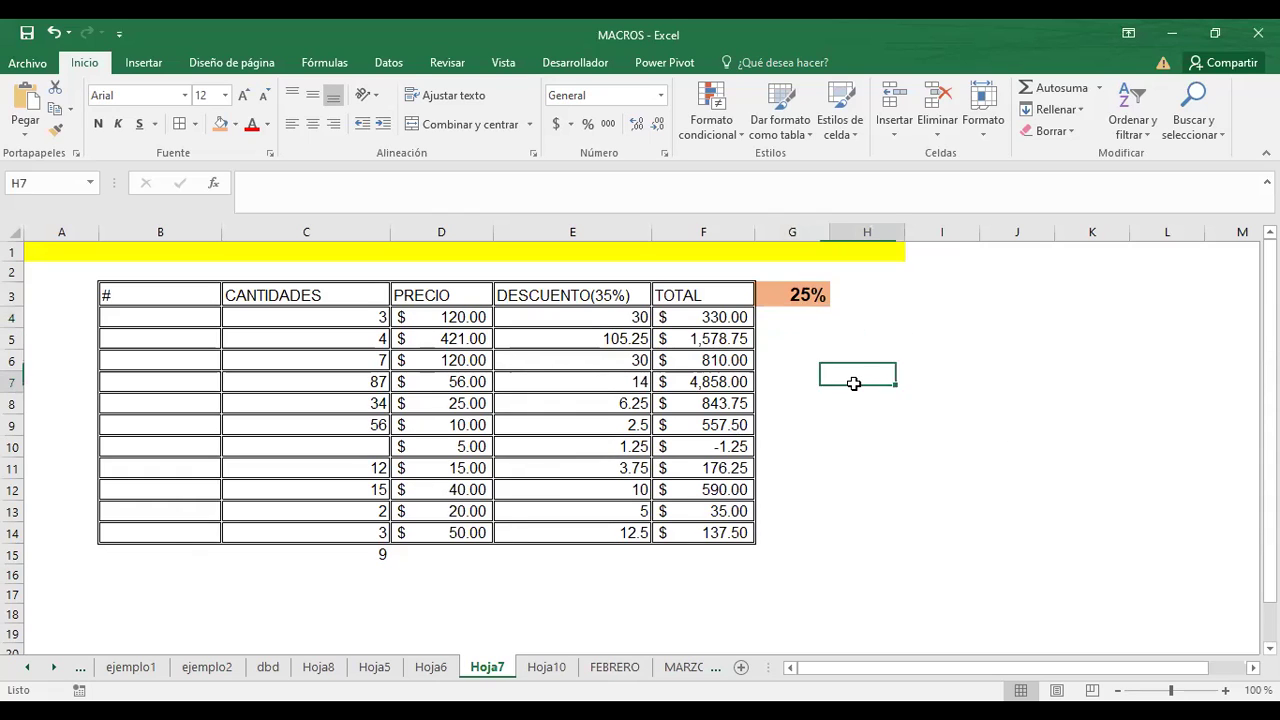
click(788, 290)
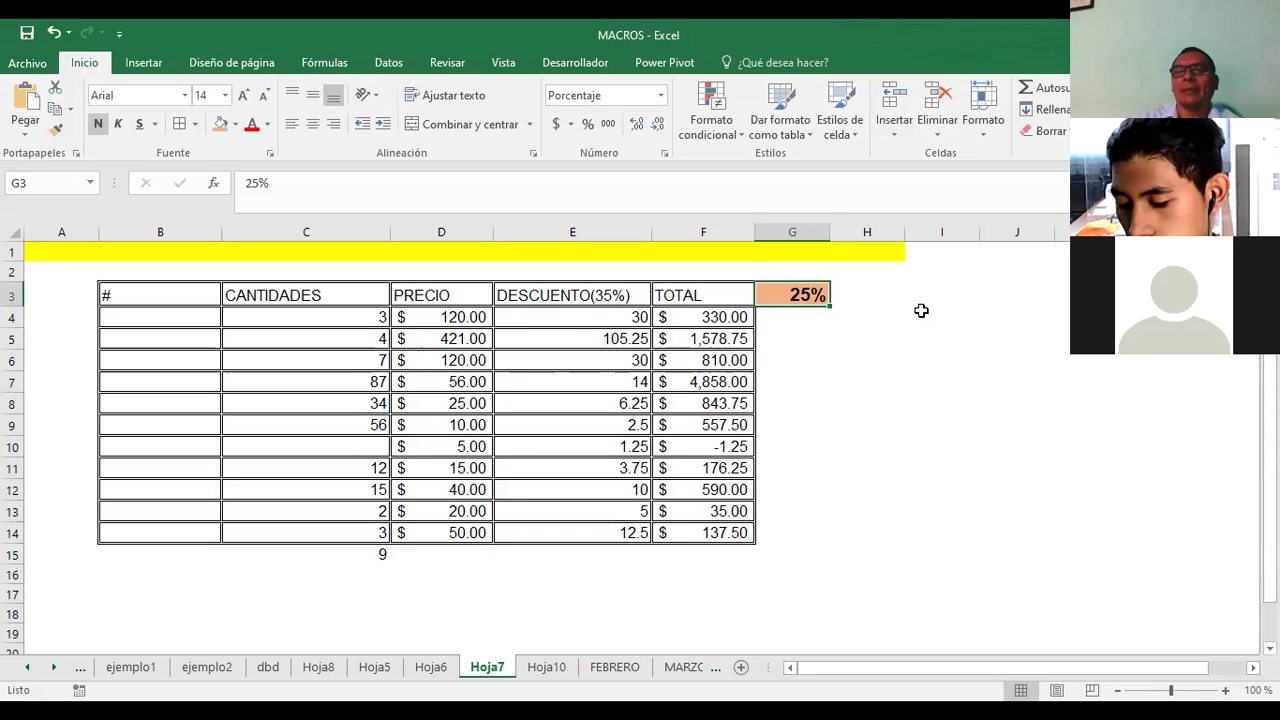
click(921, 311)
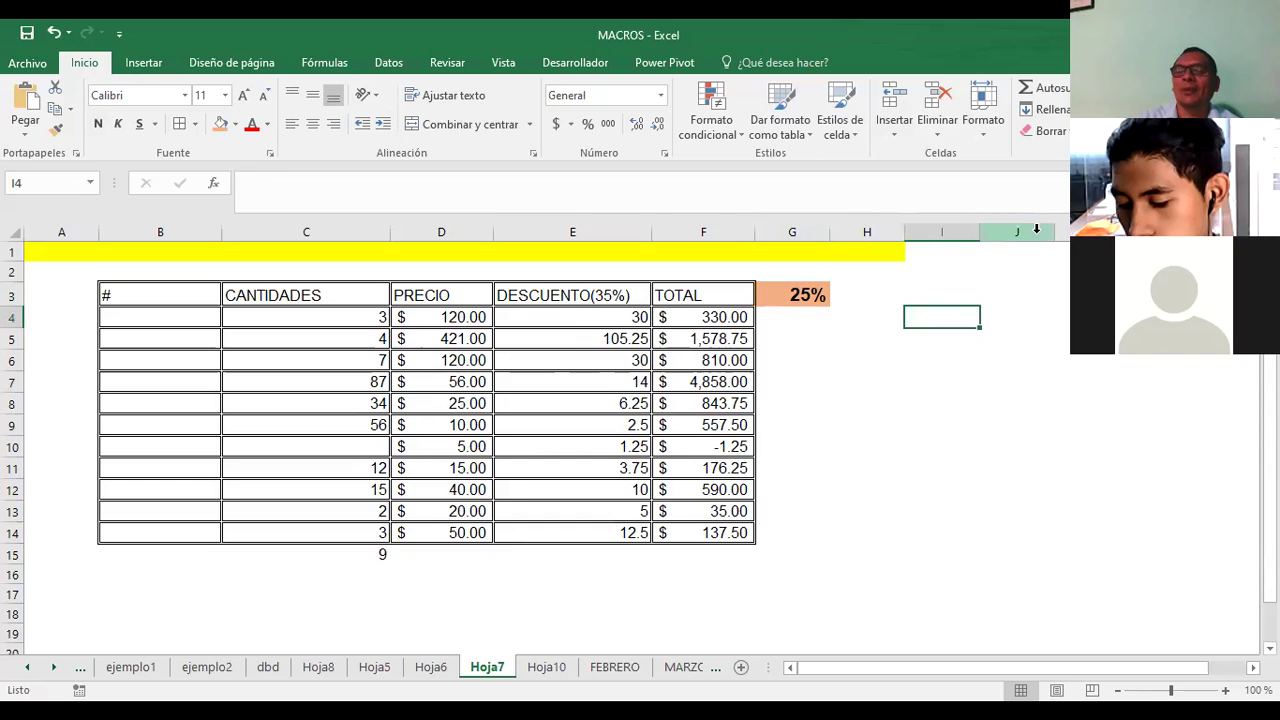
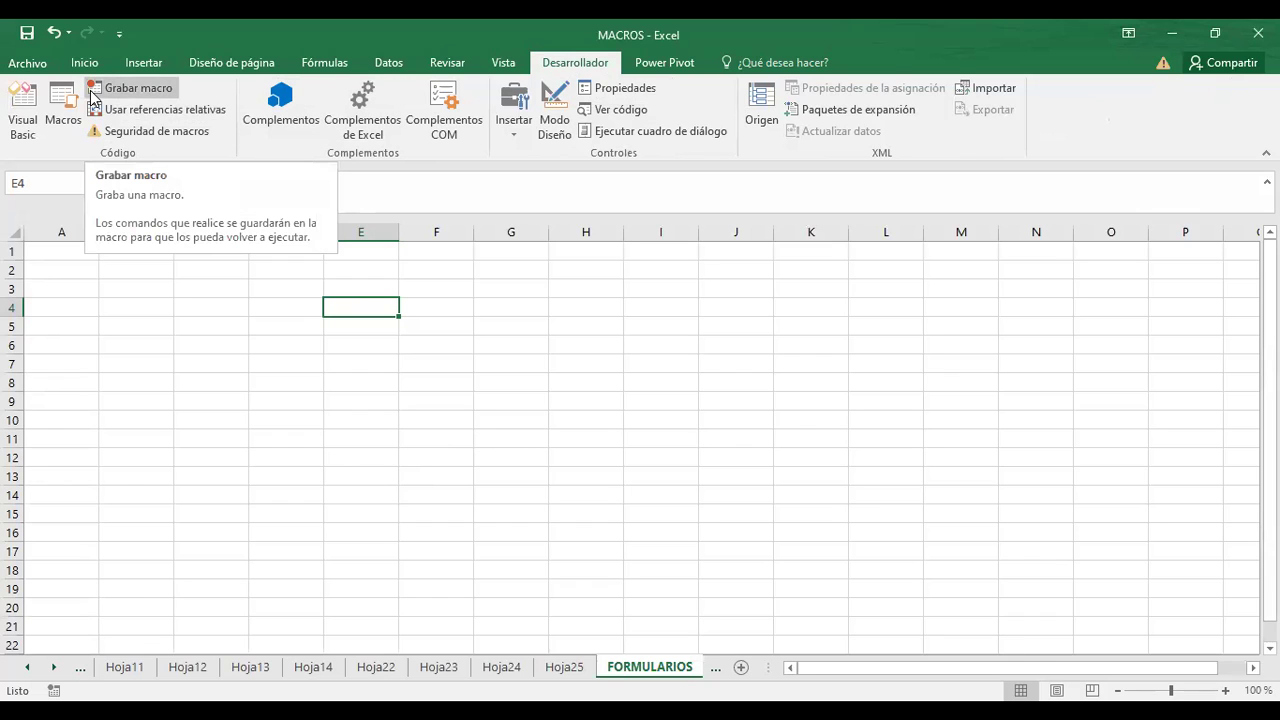
click(512, 136)
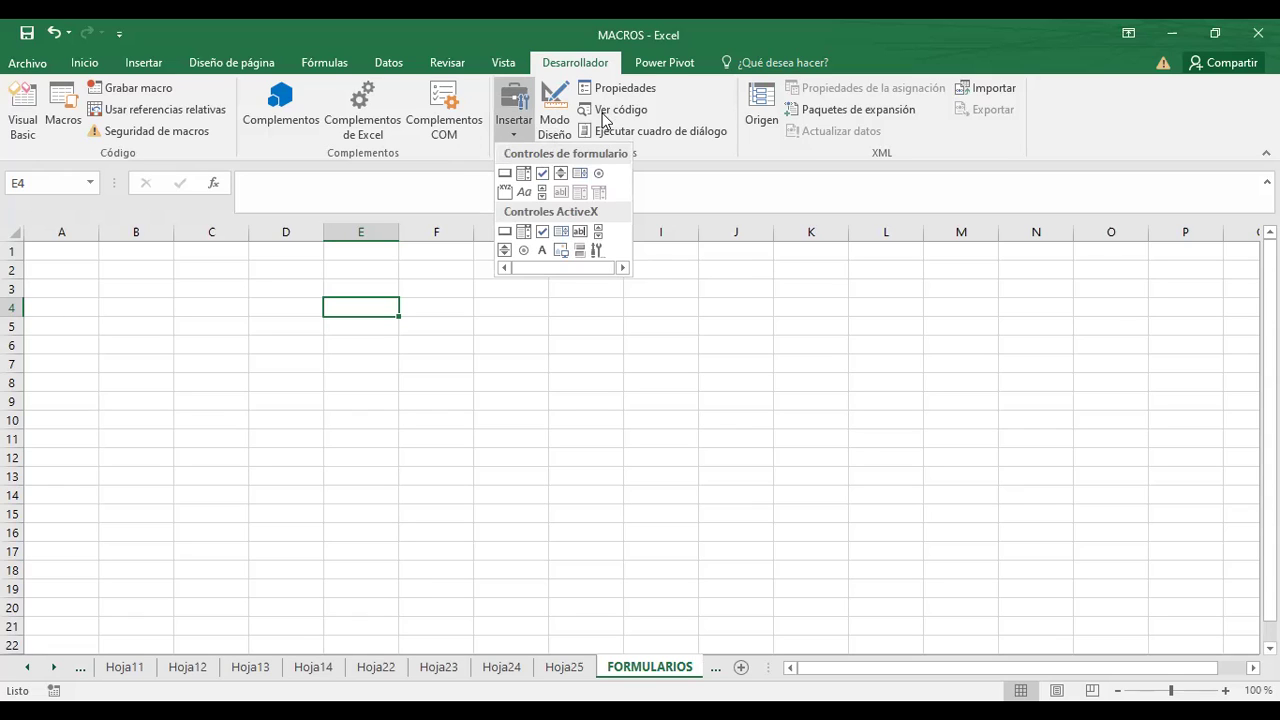
click(697, 109)
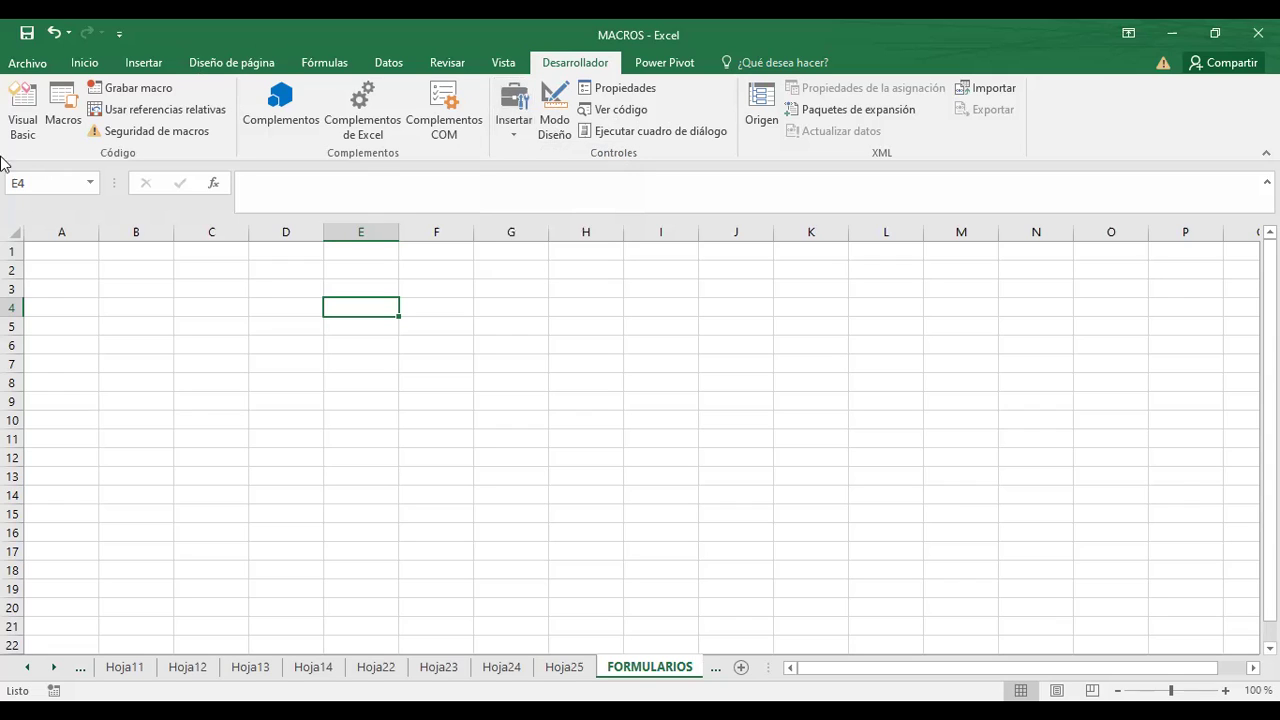
Step: Open the Visual Basic editor and examine the sheets listed in the MACROS.xlsm project
click(24, 105)
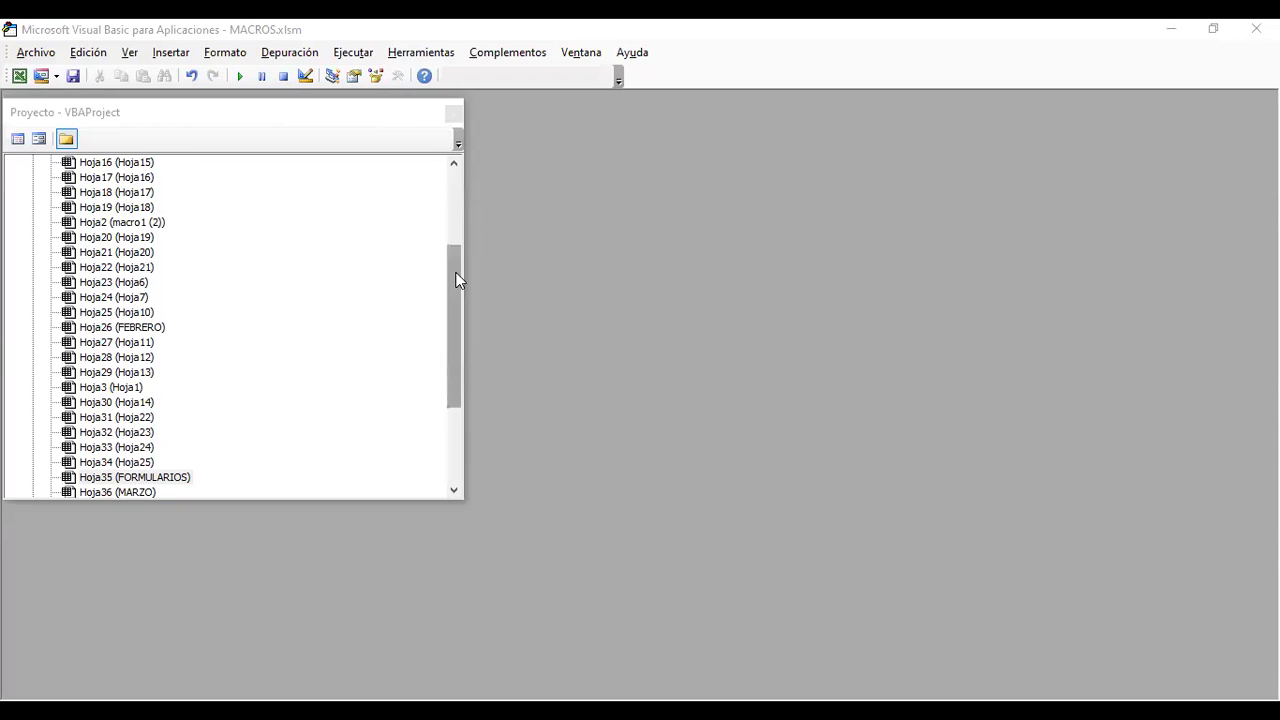
scroll(456, 280, up, 4)
scroll(462, 266, down, 6)
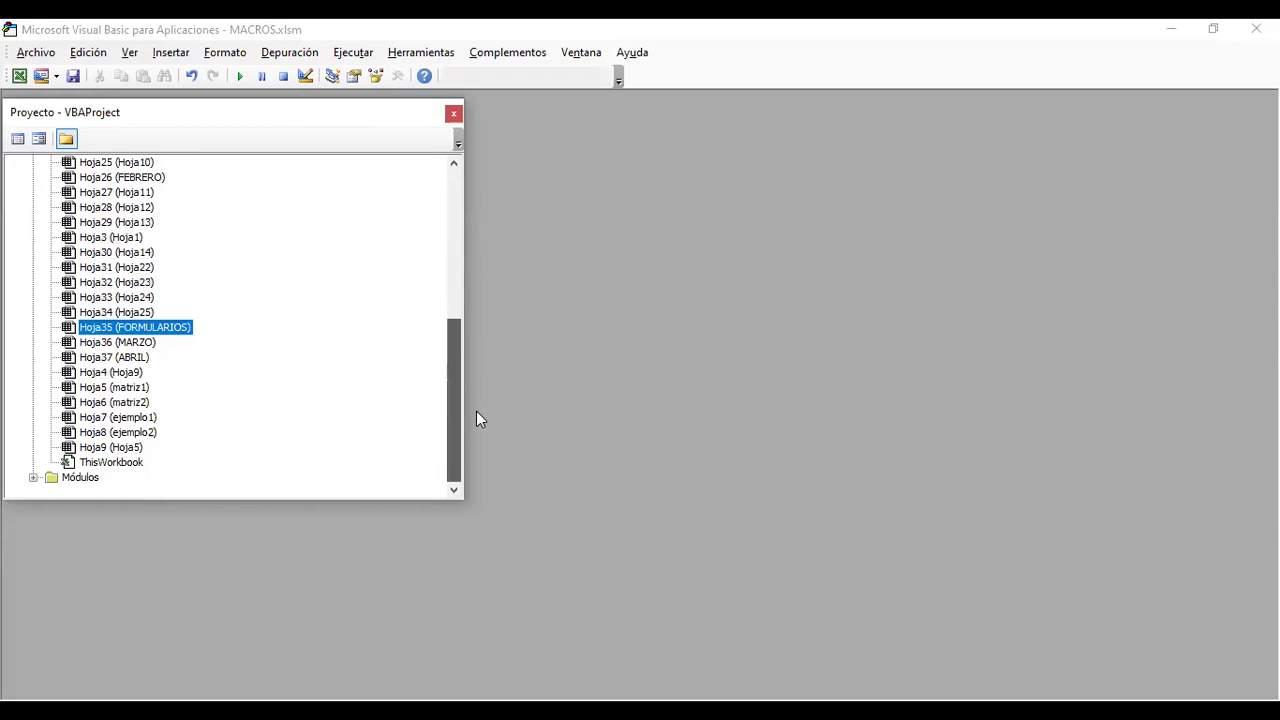
scroll(461, 268, up, 2)
drag(462, 268, 420, 244)
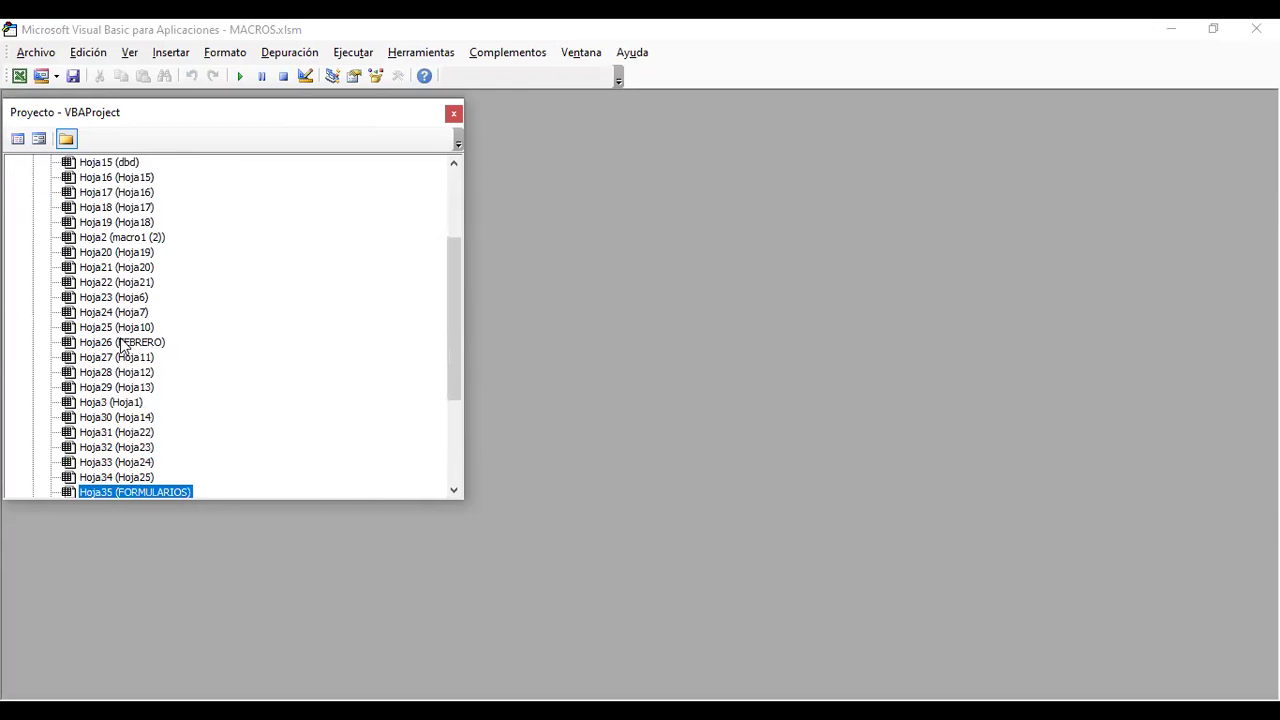
scroll(131, 437, down, 1)
scroll(169, 380, down, 2)
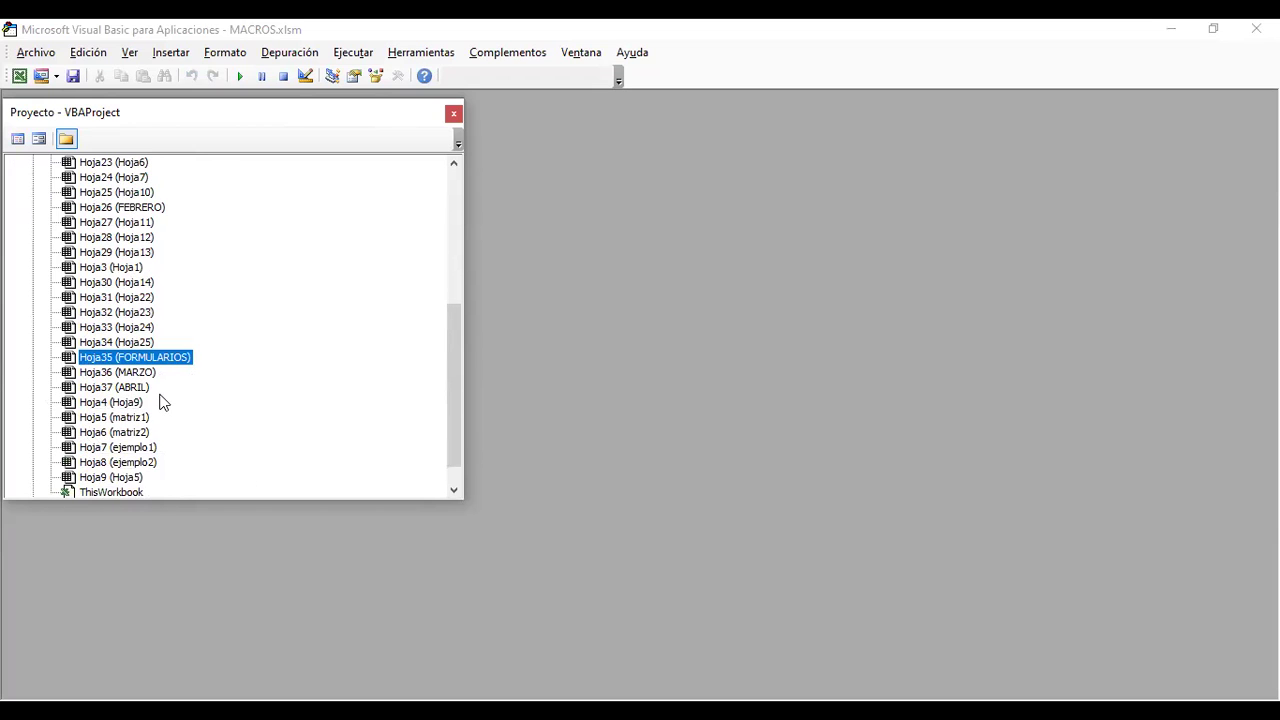
scroll(161, 401, down, 1)
scroll(279, 400, up, 4)
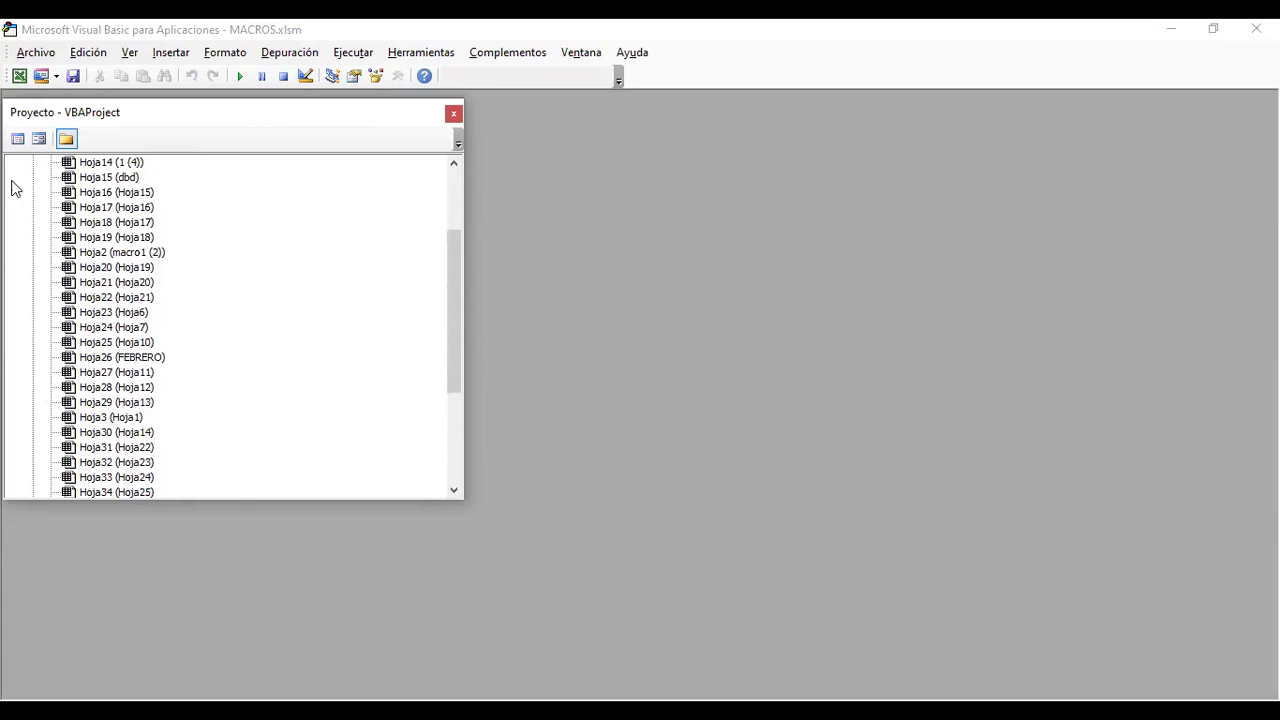
scroll(73, 327, up, 3)
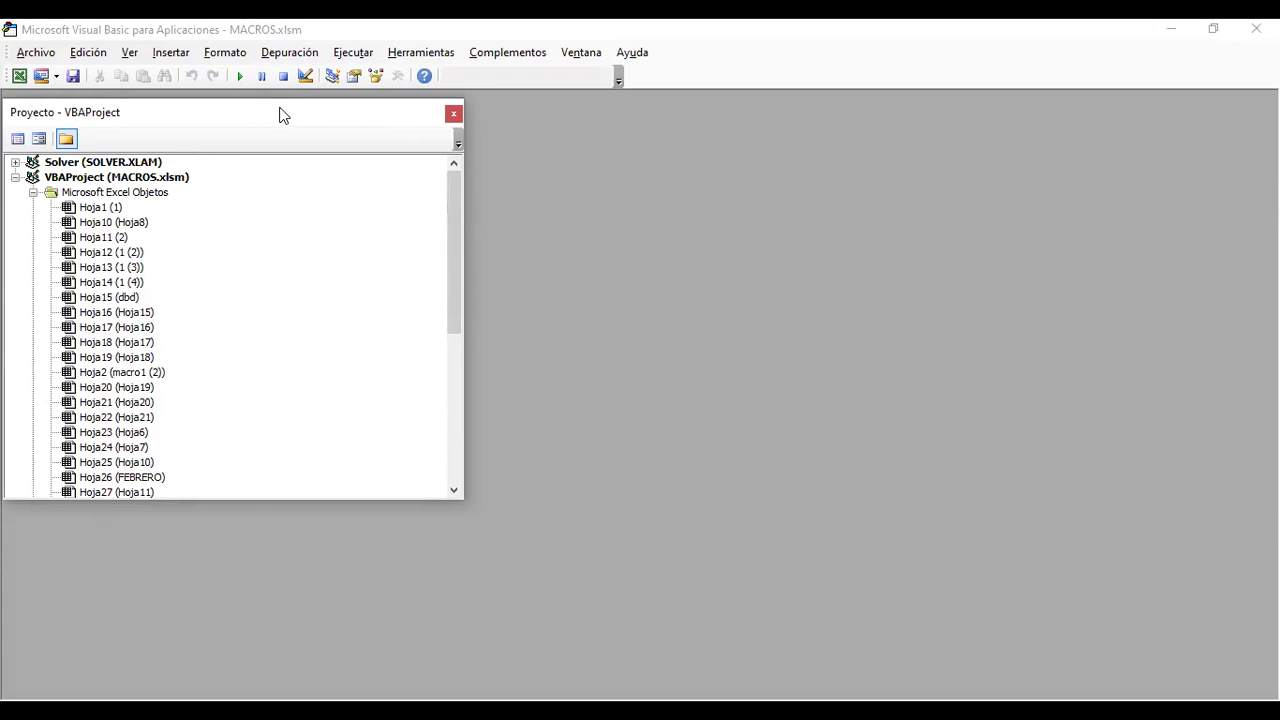
Step: Insert a UserForm into the MACROS.xlsm project and select it in the expanded Formularios folder
click(171, 52)
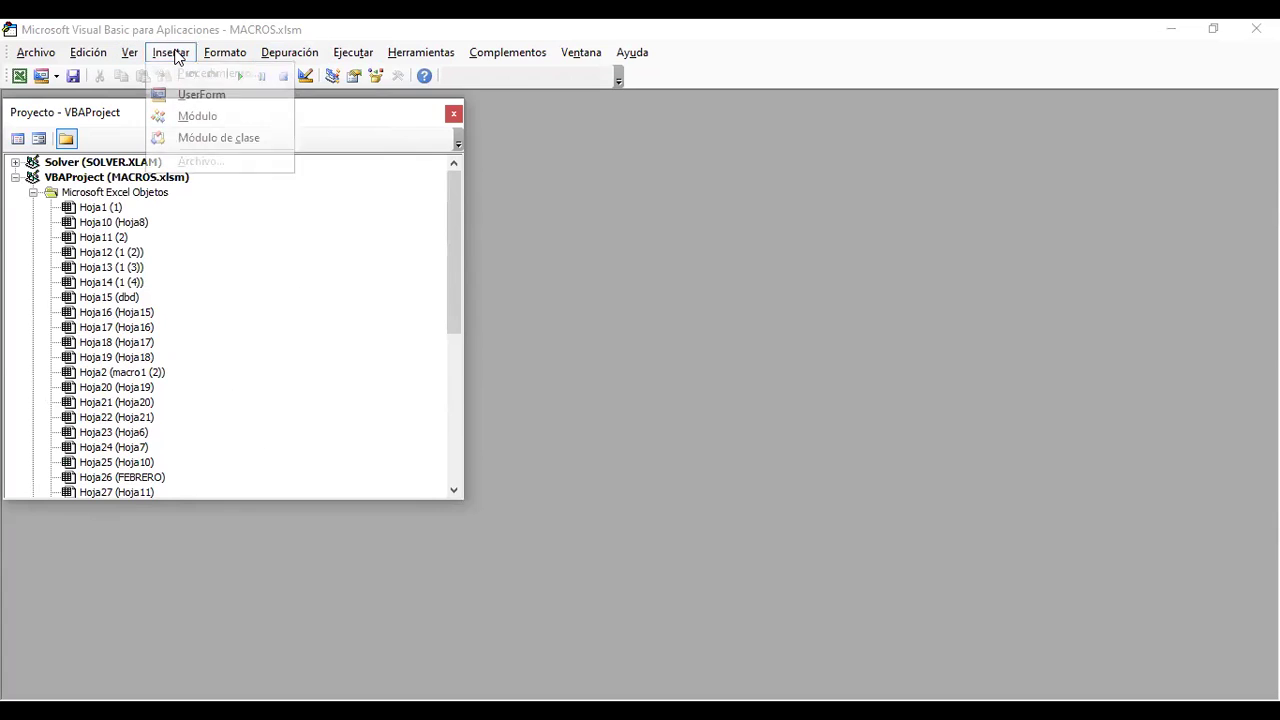
click(194, 96)
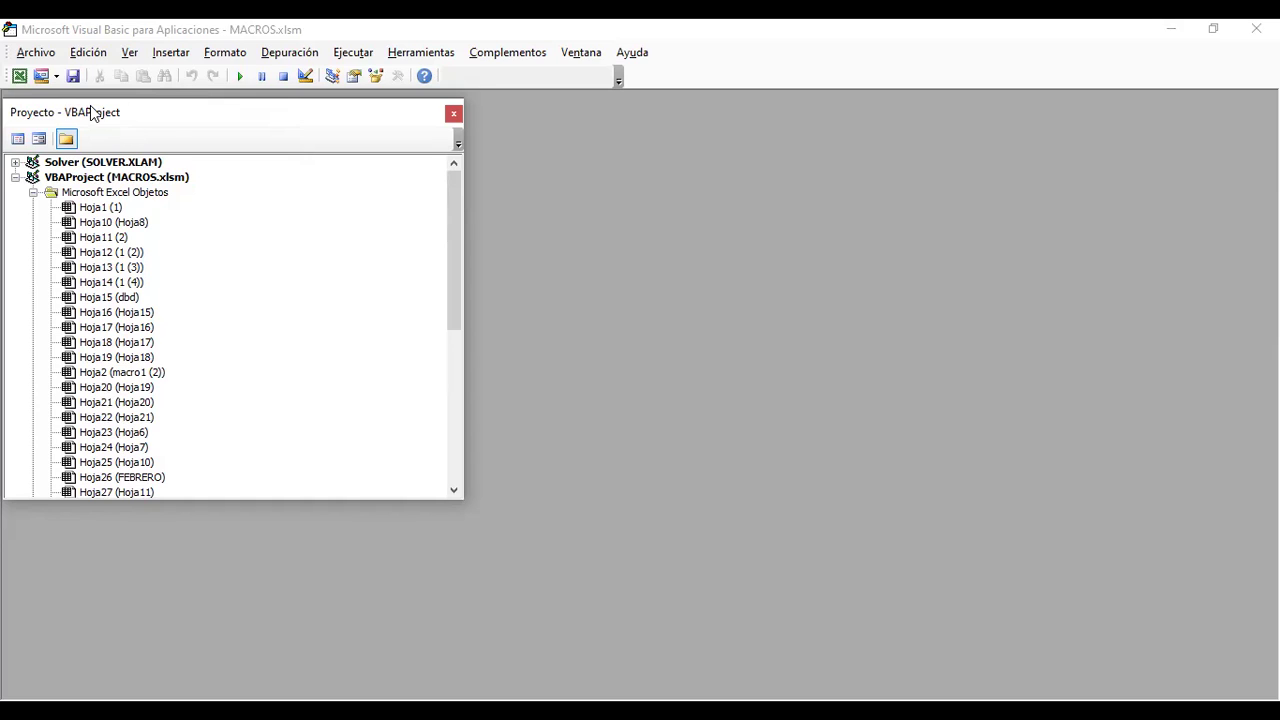
scroll(135, 296, down, 4)
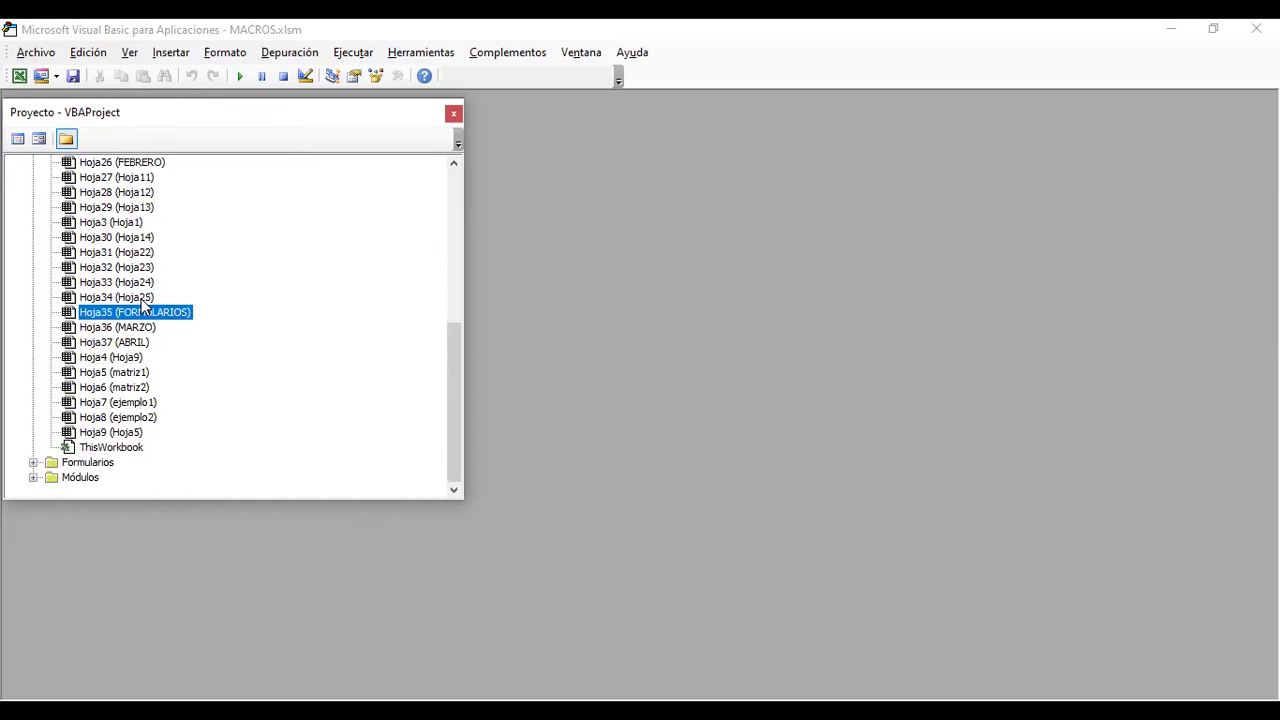
click(34, 463)
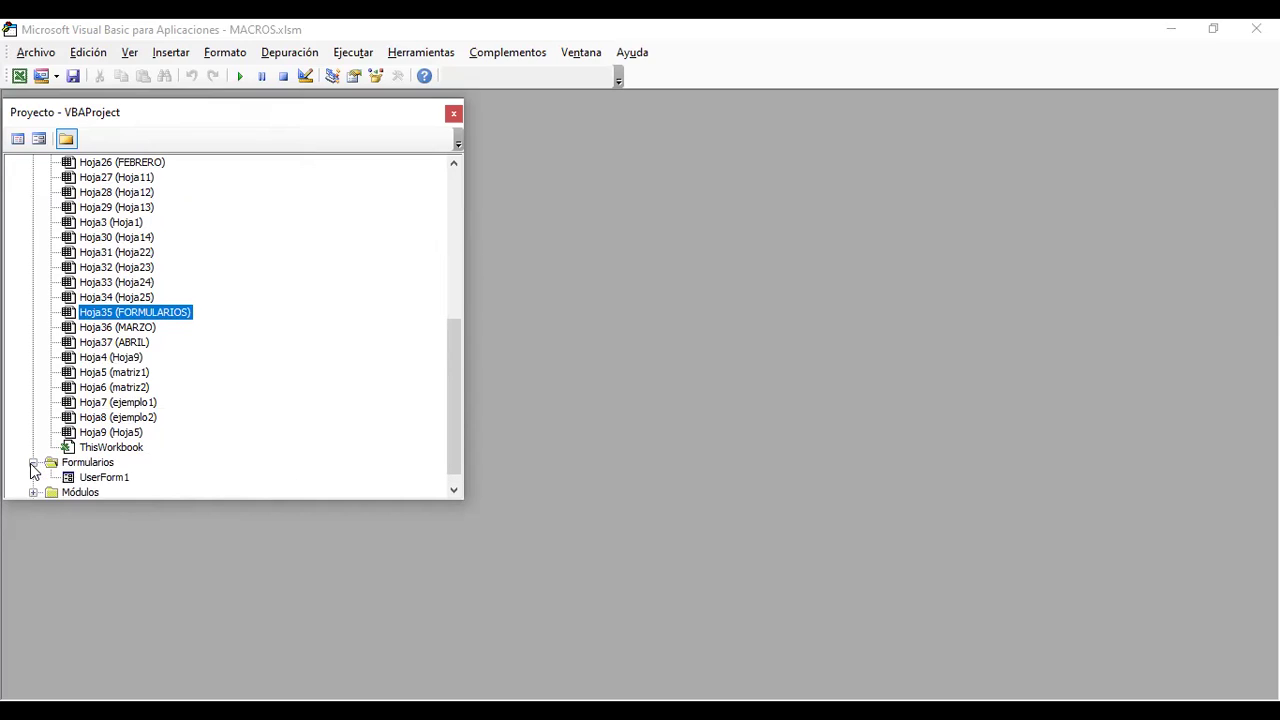
click(111, 480)
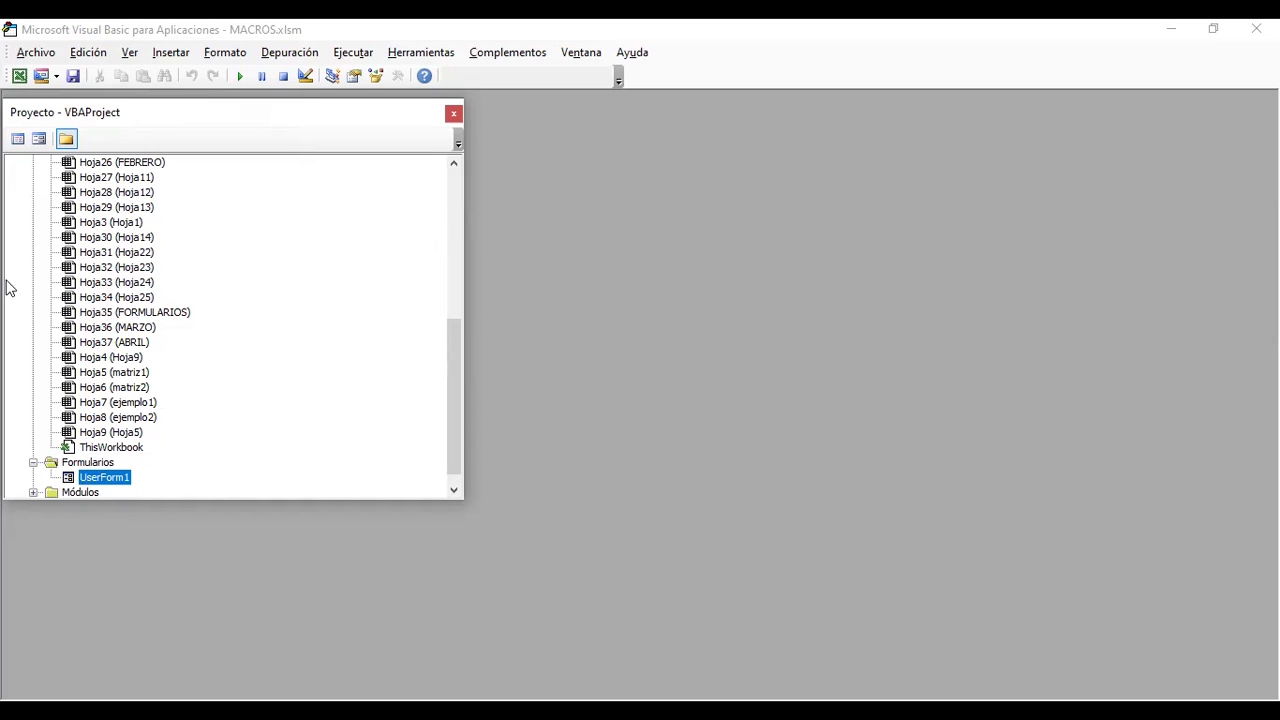
click(240, 77)
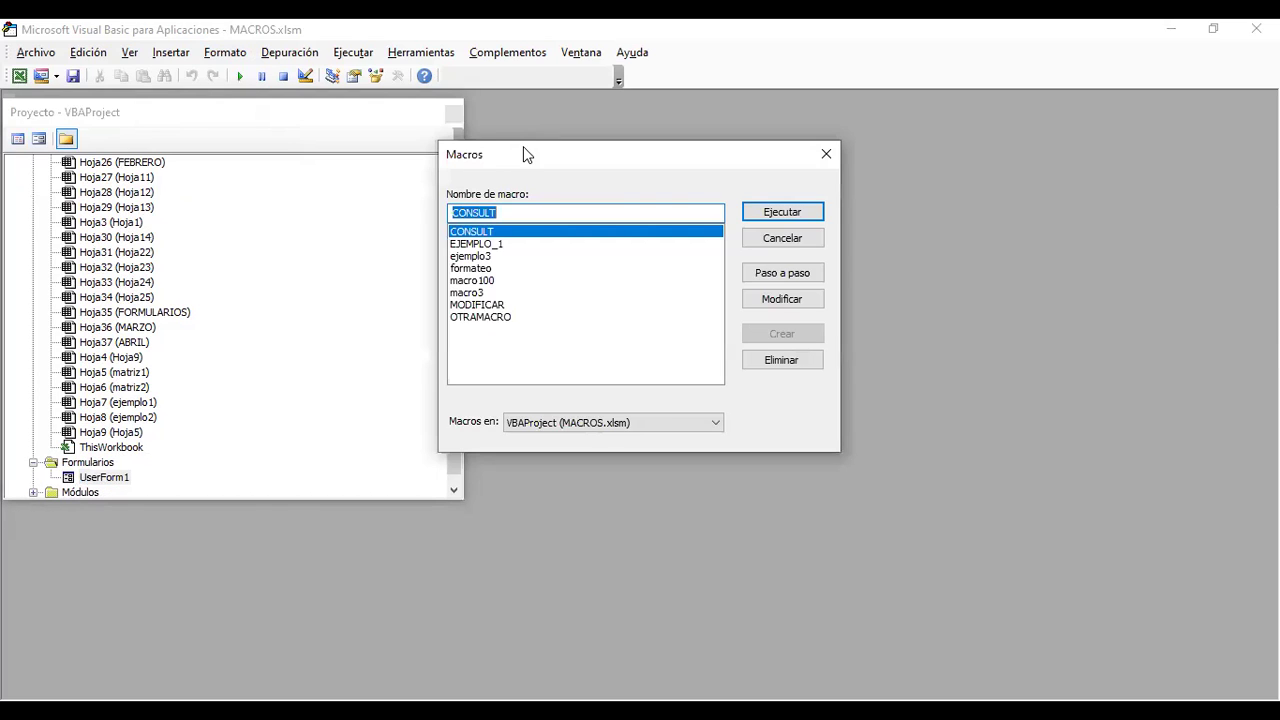
drag(528, 155, 545, 301)
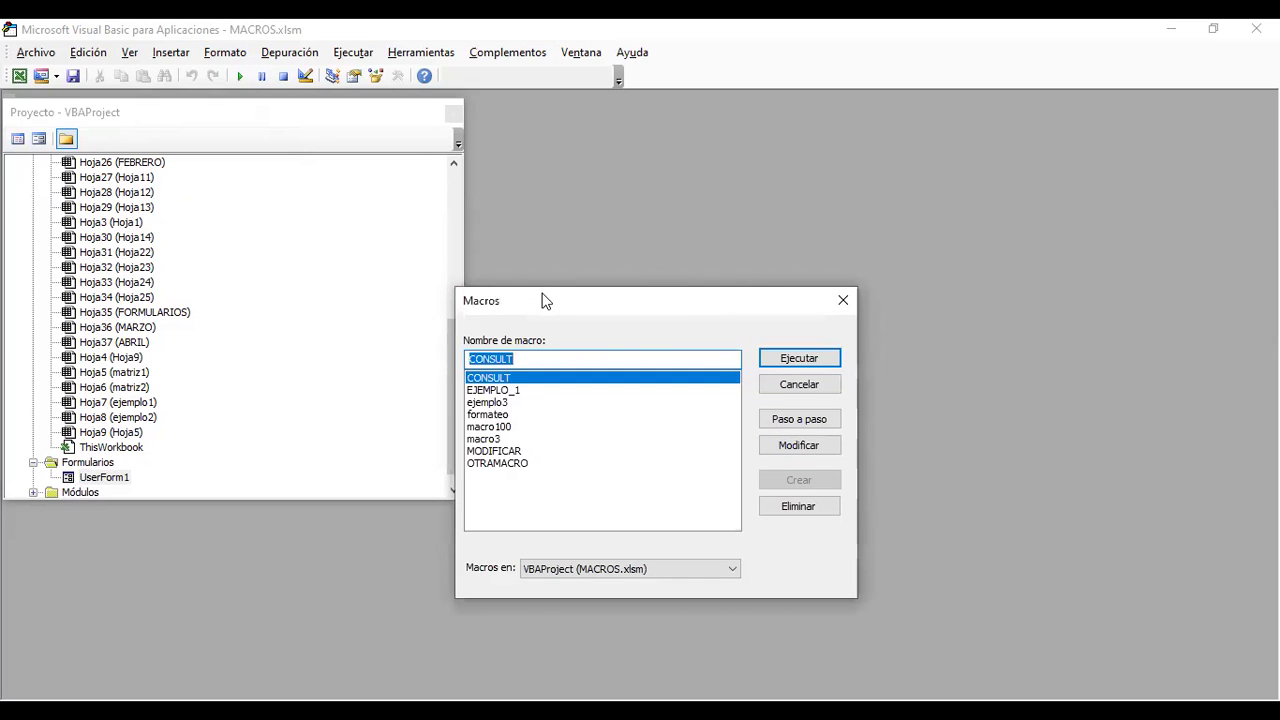
click(849, 304)
Step: Open the new UserForm in the designer and rearrange the project and form windows so the whole form is uncovered
double_click(103, 480)
click(579, 122)
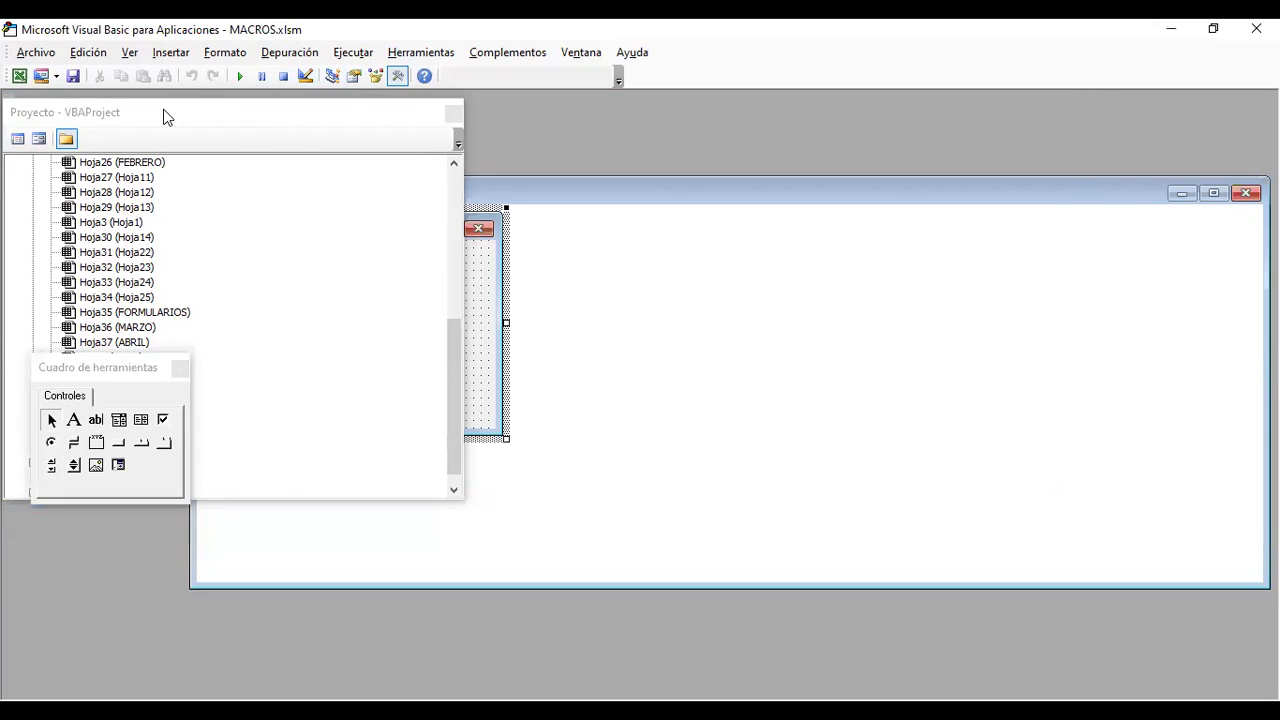
click(166, 117)
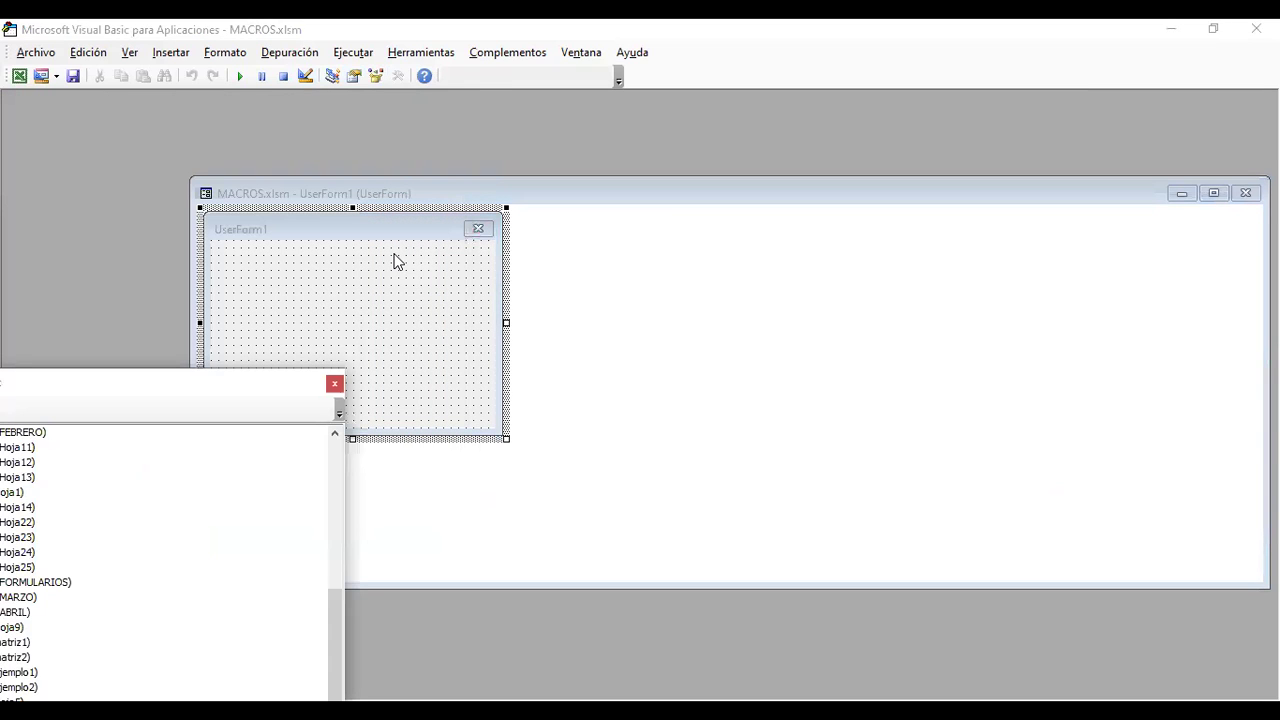
click(585, 194)
drag(585, 193, 532, 112)
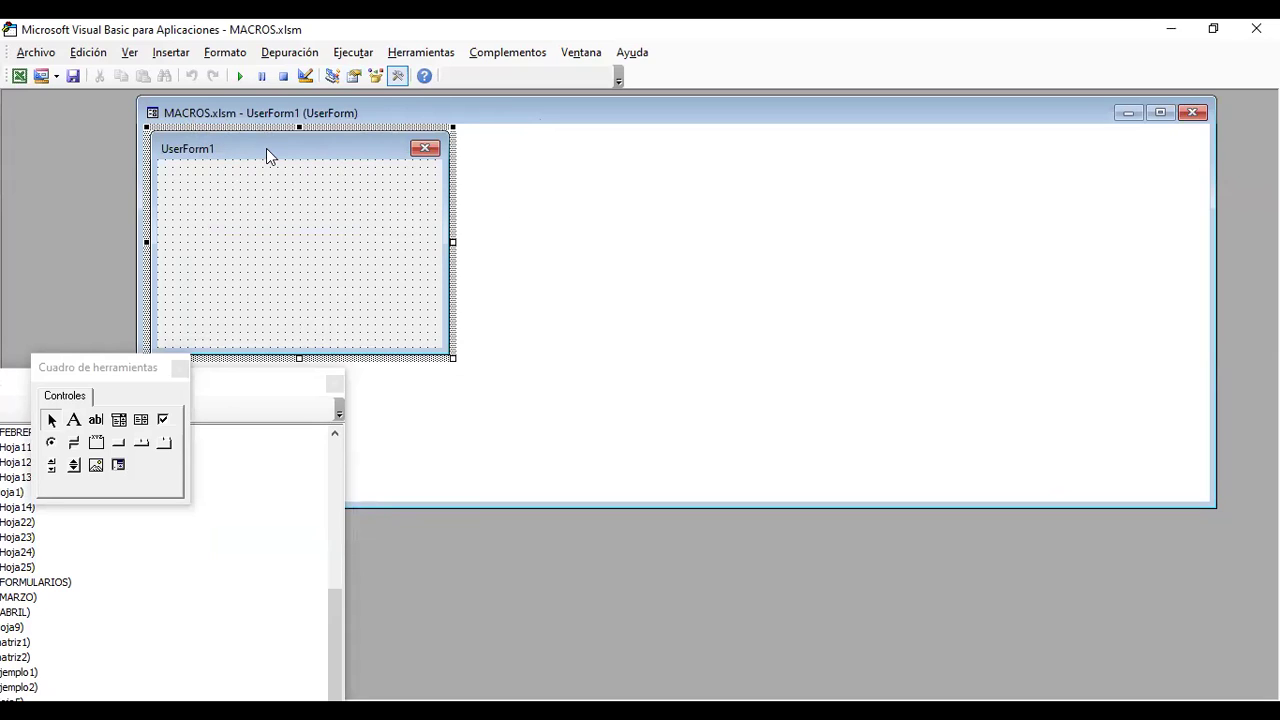
Step: Place the controls toolbox beside the form and close the project explorer
click(97, 375)
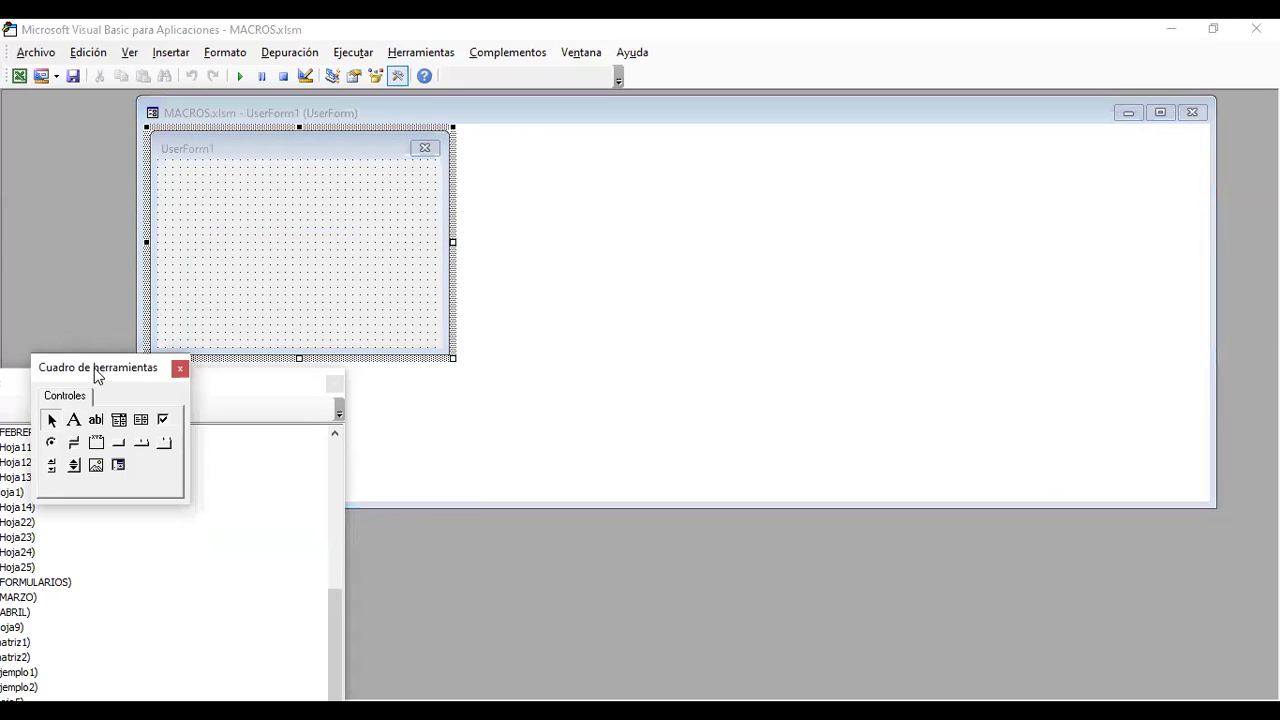
drag(97, 375, 708, 232)
drag(331, 378, 405, 400)
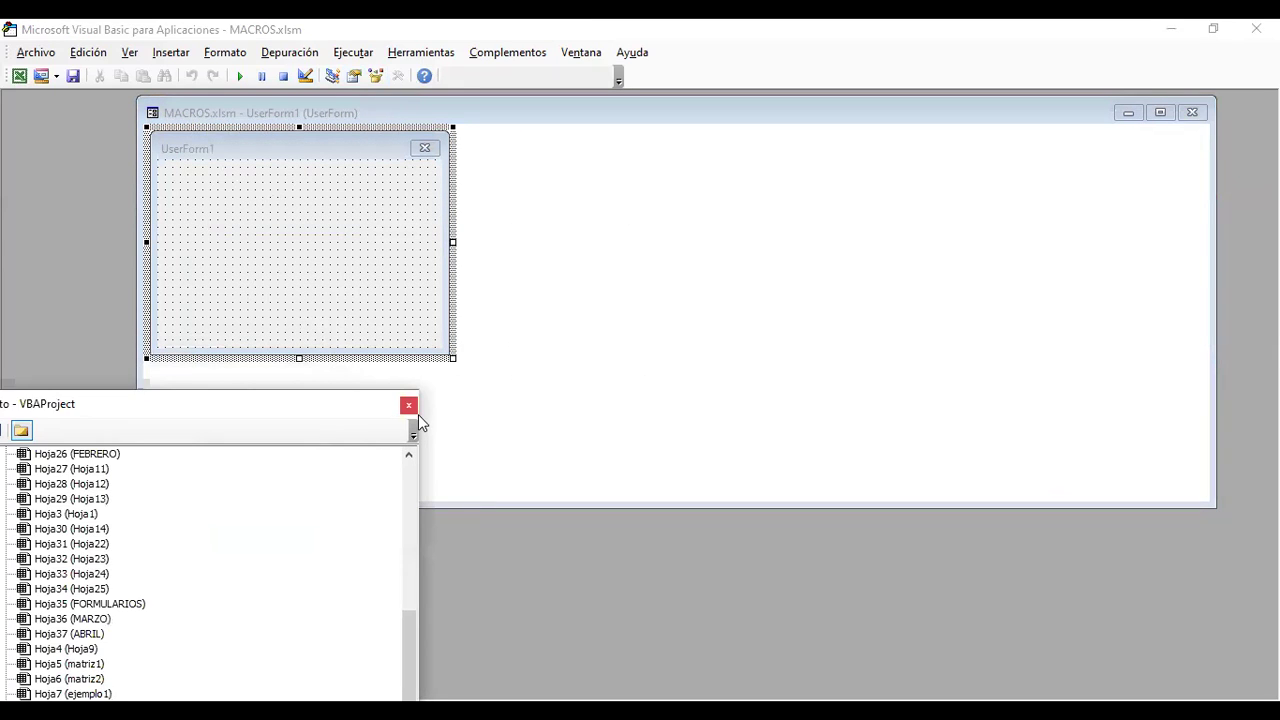
click(410, 407)
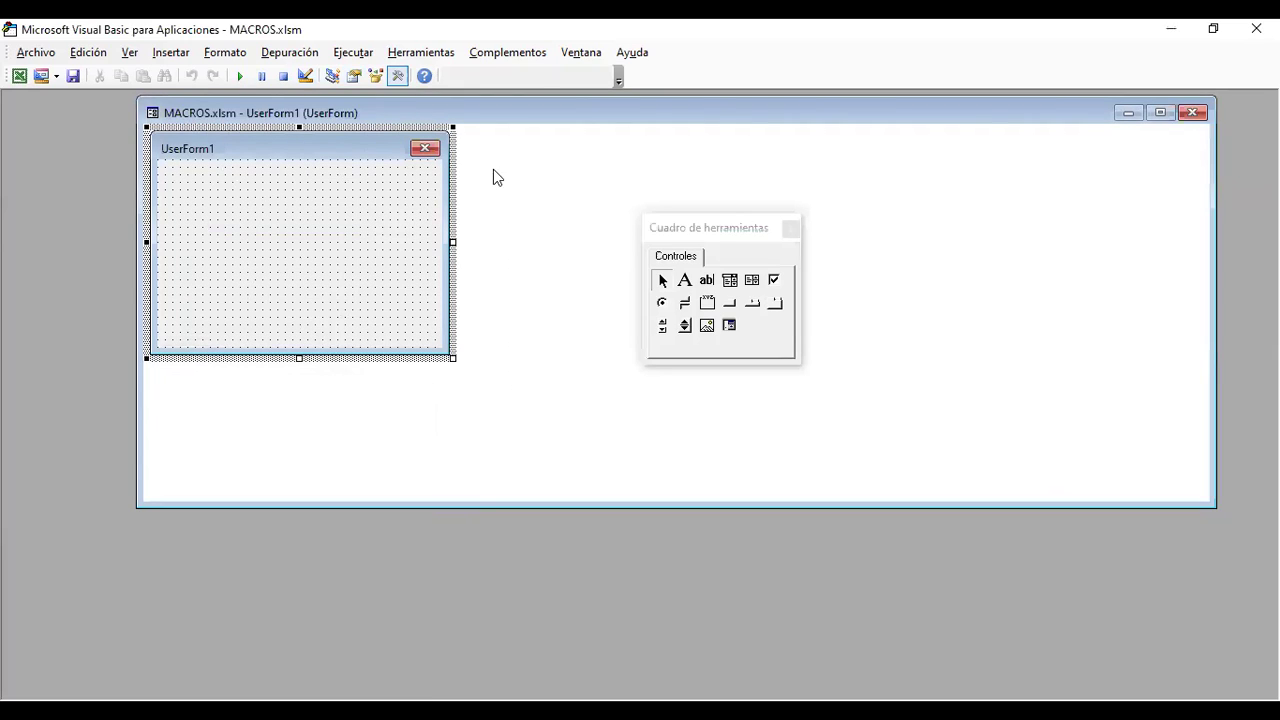
click(710, 228)
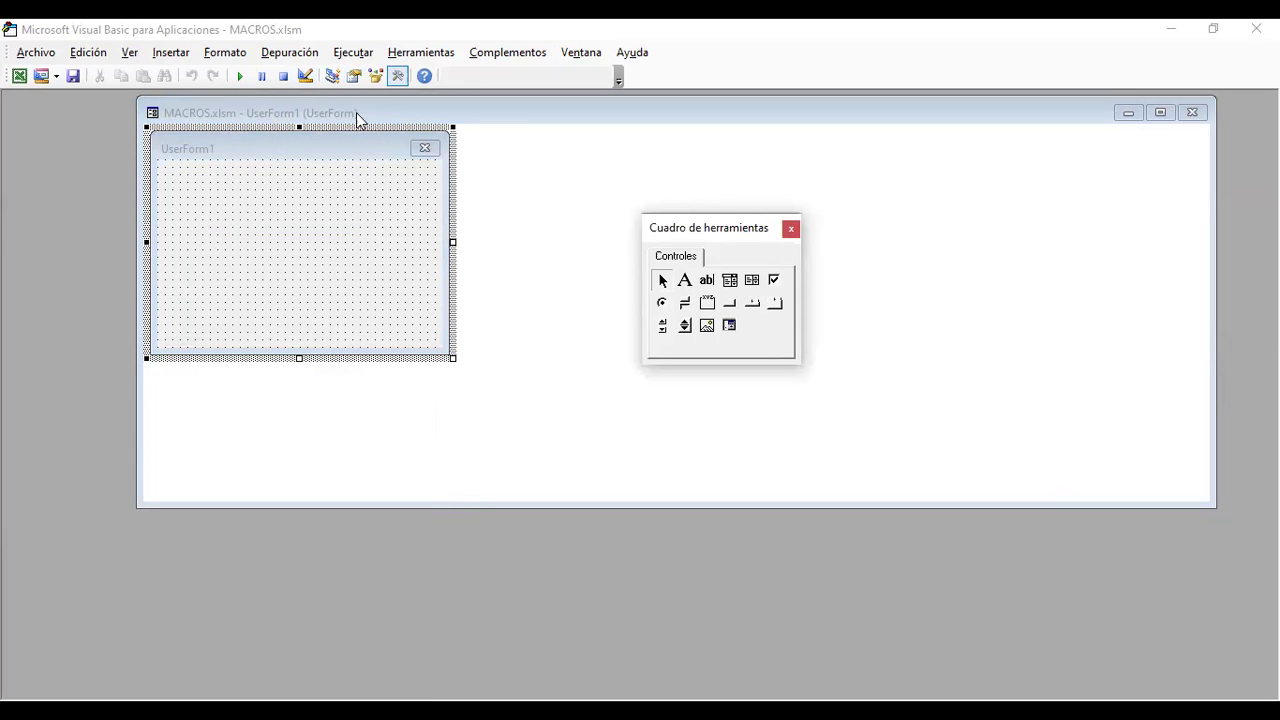
Step: Reposition the form's designer window and widen the UserForm until it nearly reaches the toolbox
click(469, 200)
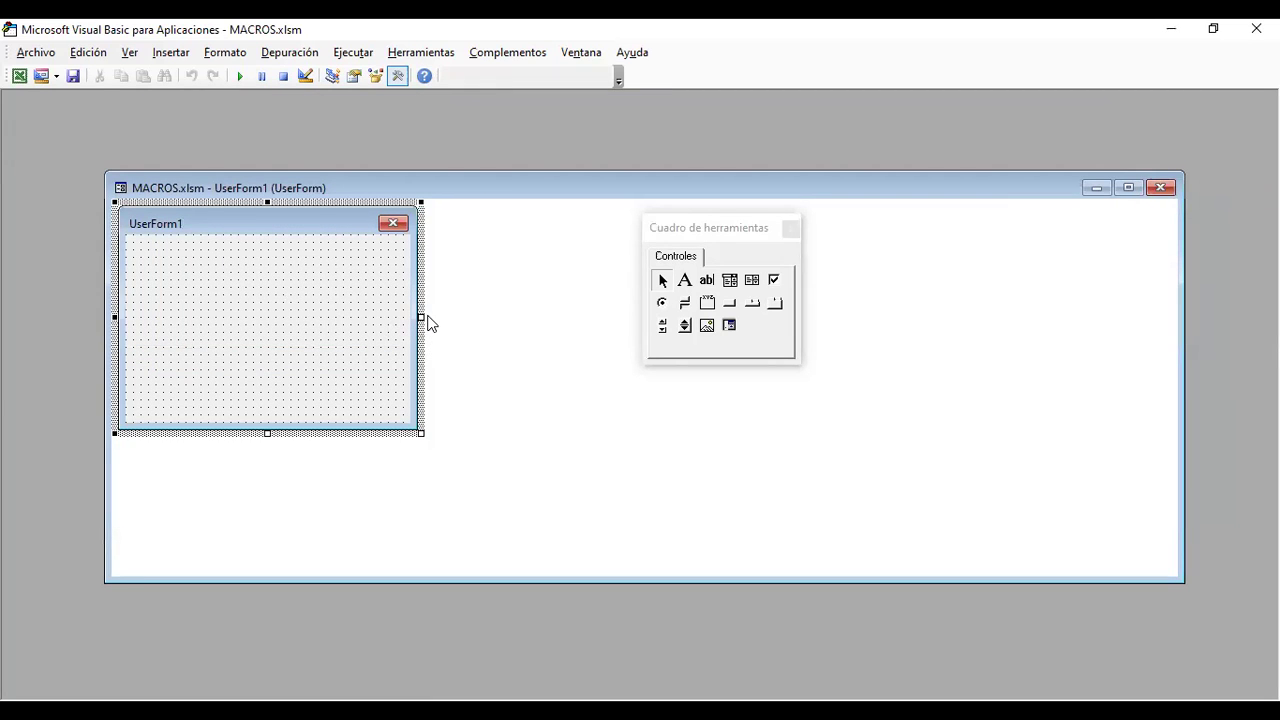
drag(421, 317, 627, 317)
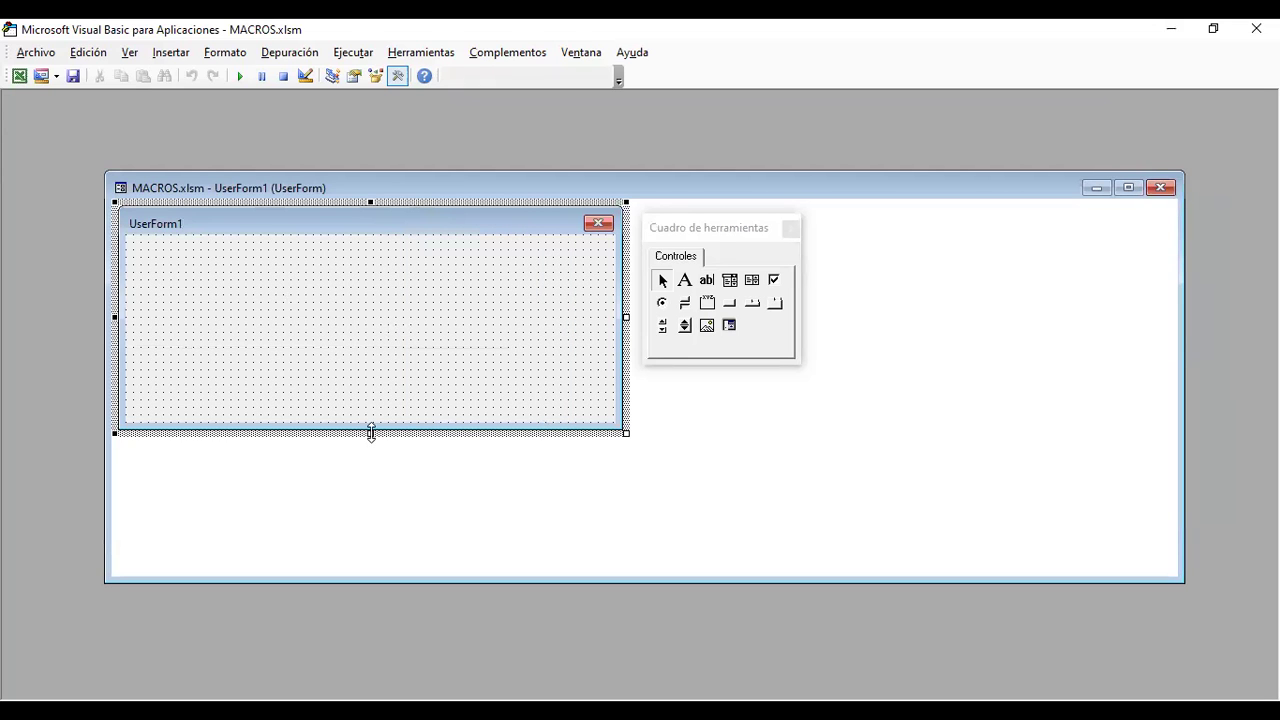
Step: Stretch UserForm1 downward to a height of about 280
drag(371, 432, 371, 558)
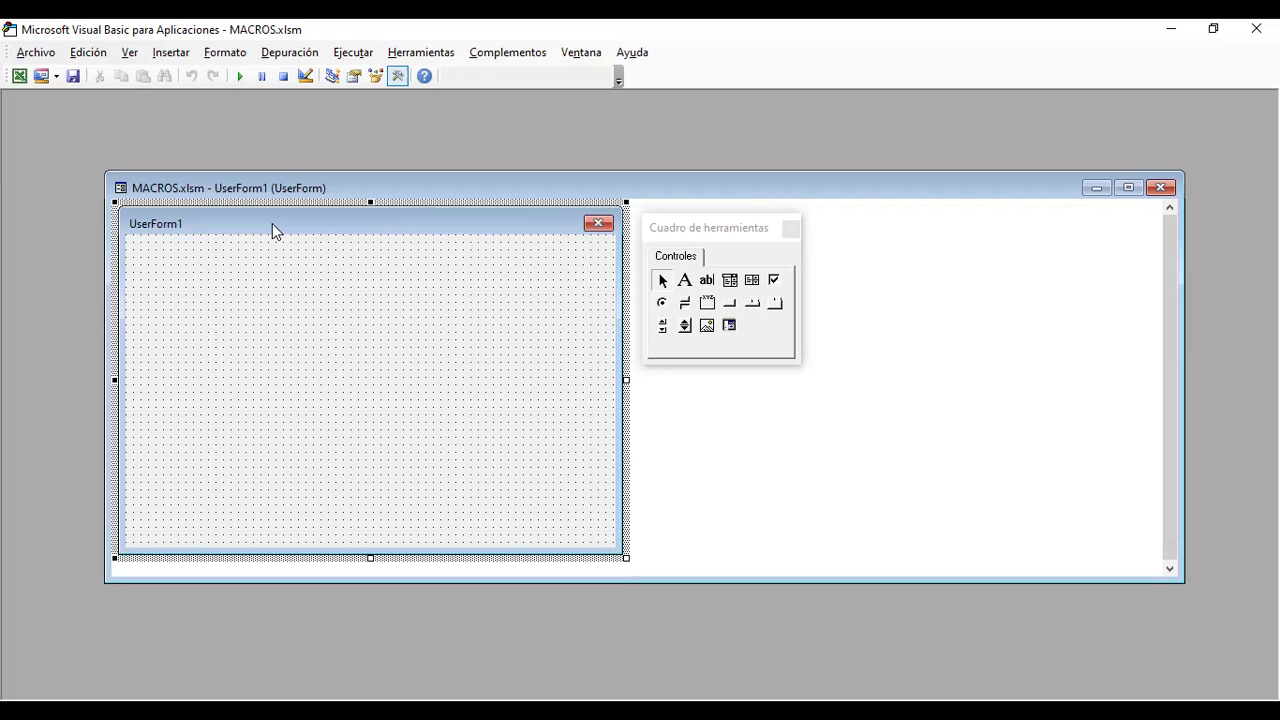
double_click(229, 188)
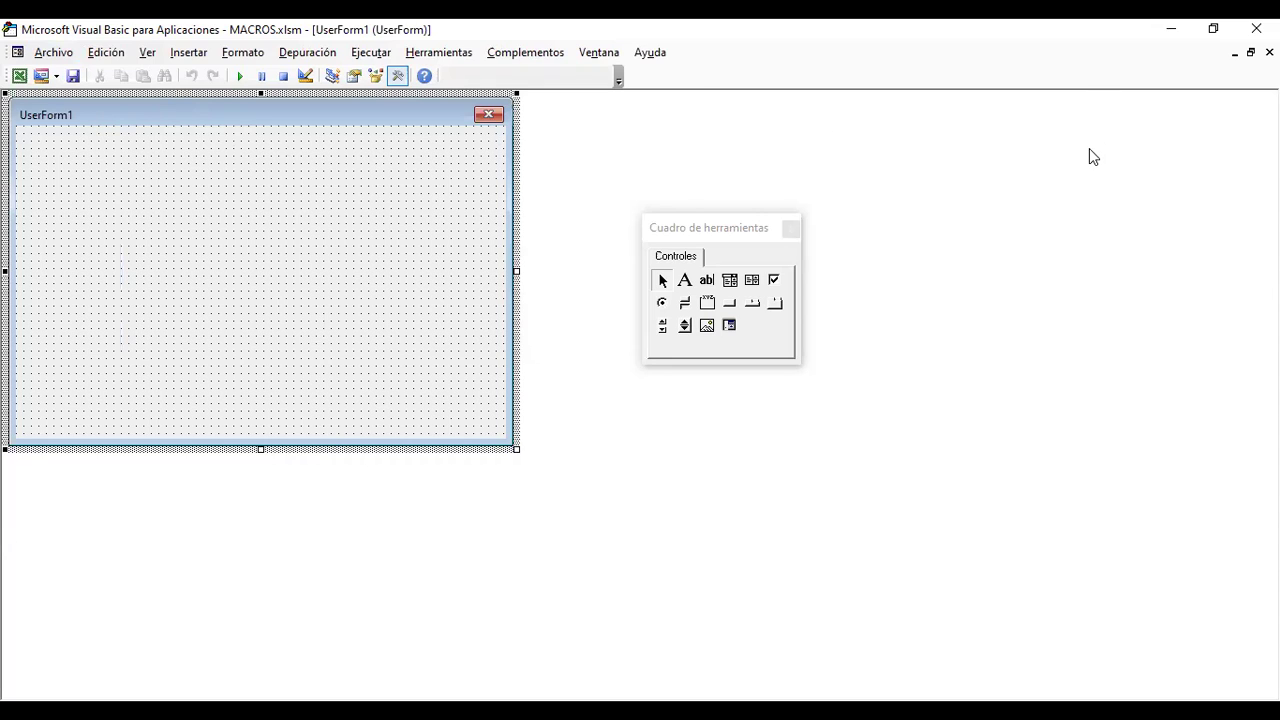
click(1251, 52)
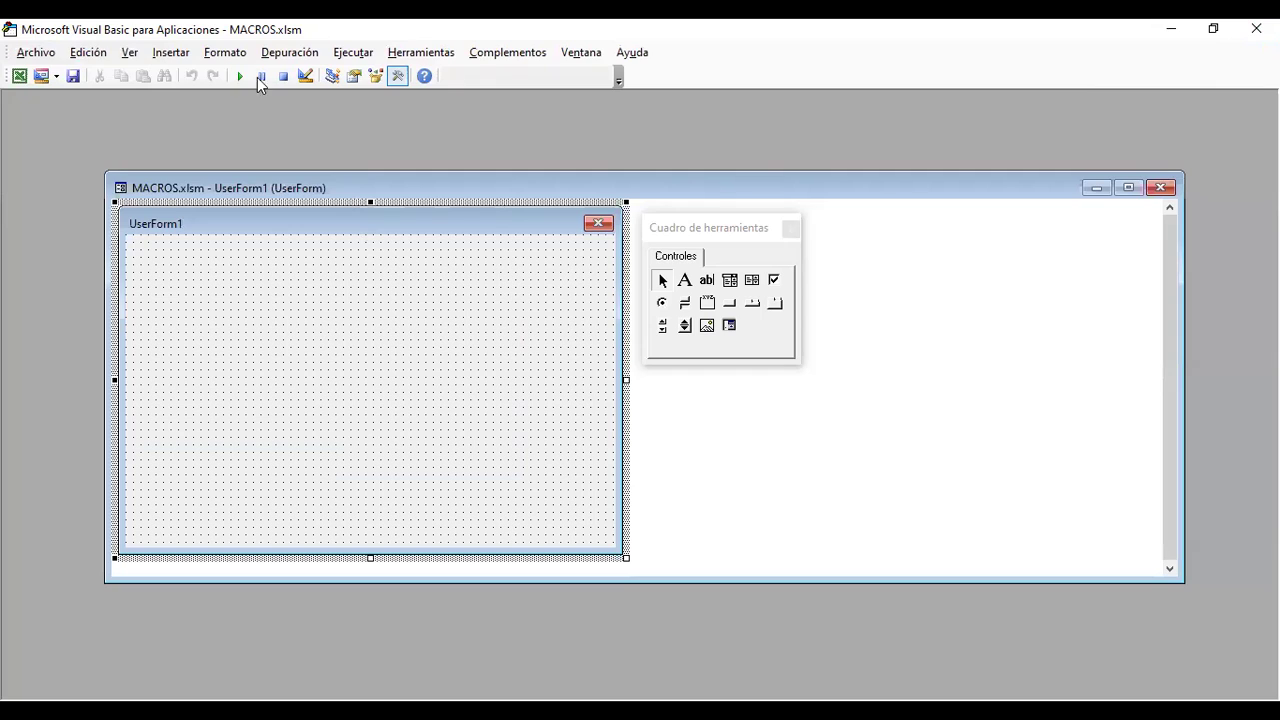
Step: Display the Properties window for UserForm1
click(128, 53)
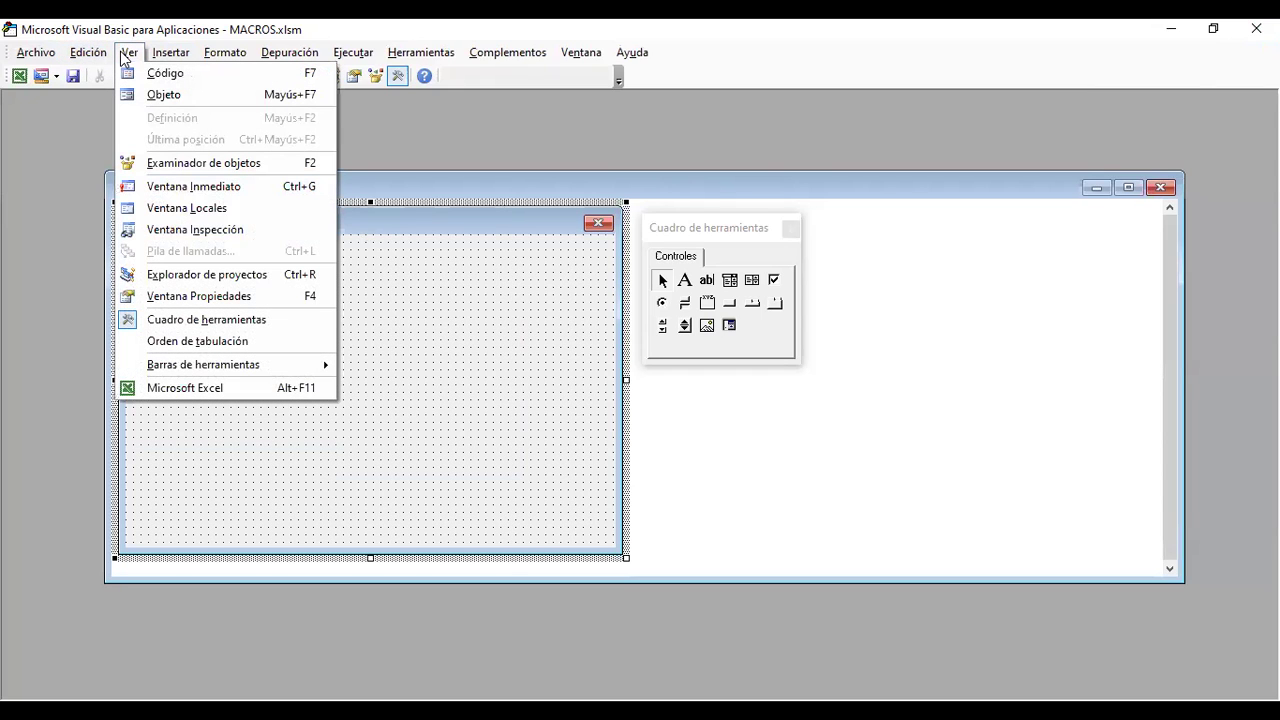
click(218, 296)
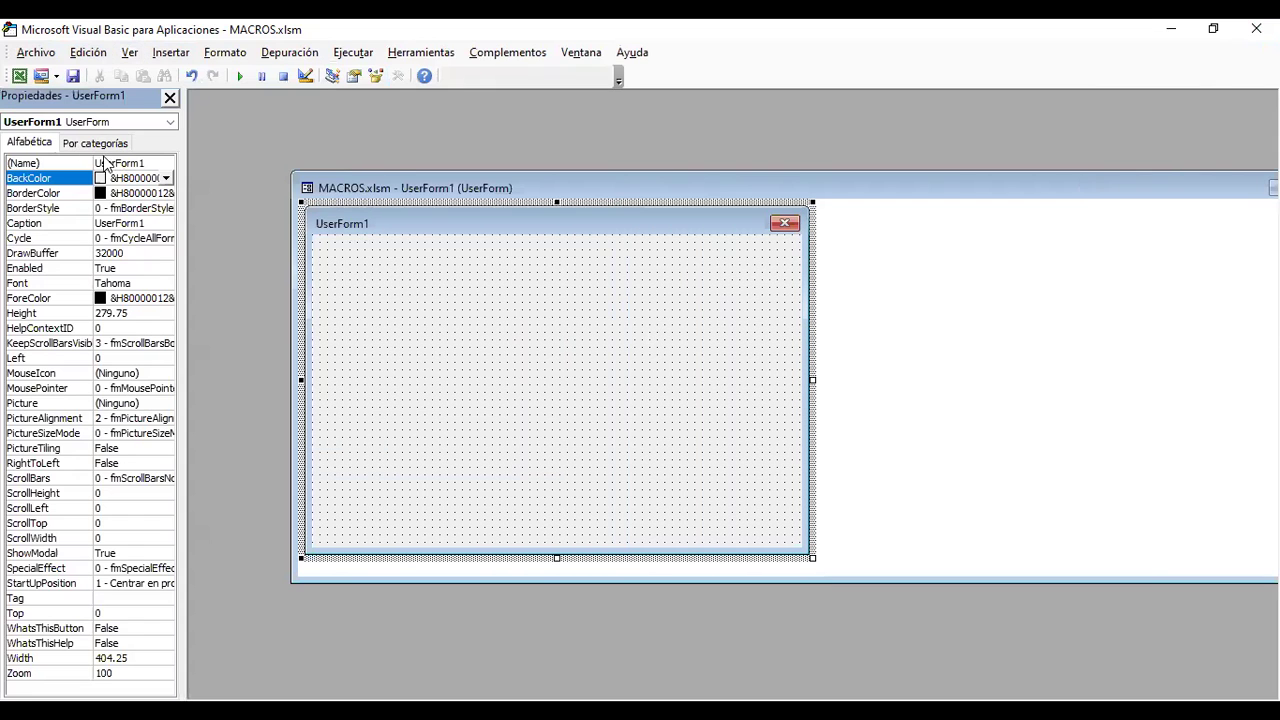
click(369, 222)
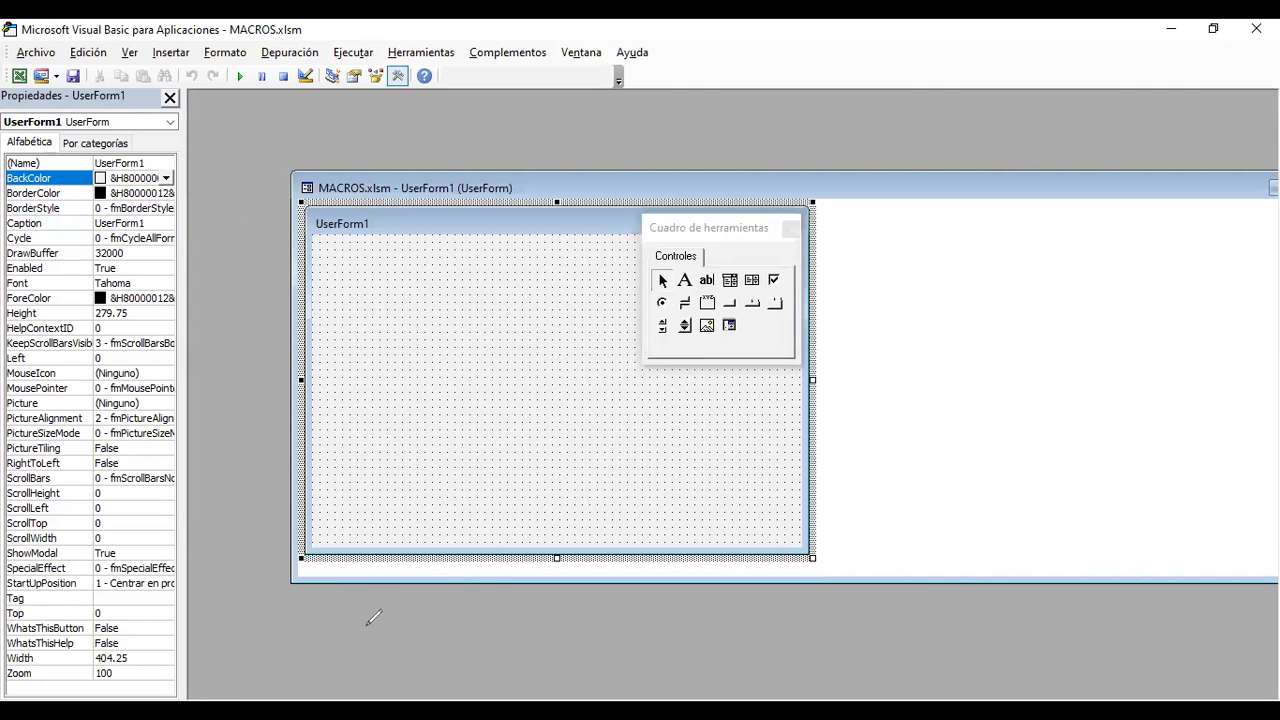
click(60, 94)
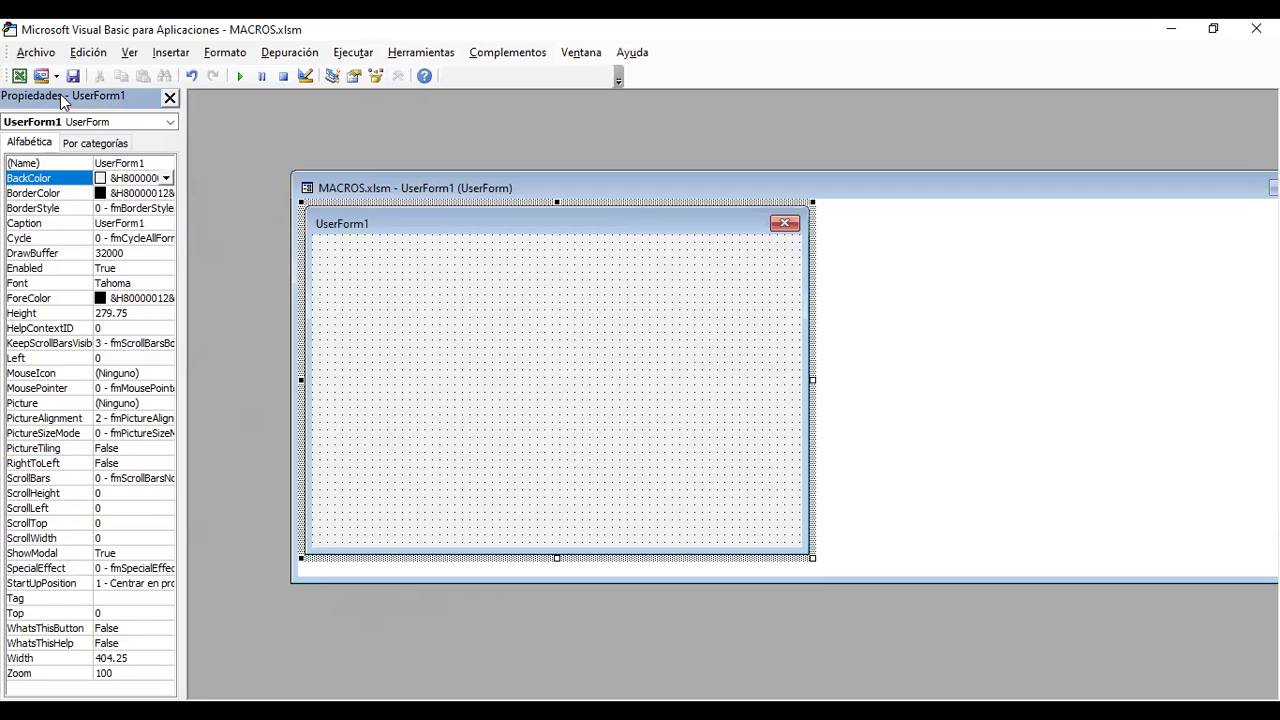
Step: Replace the form's Caption with MENU DE OPCIONES
click(161, 223)
key(BackSpace)
key(BackSpace)
key(BackSpace)
key(BackSpace)
key(BackSpace)
key(BackSpace)
key(BackSpace)
key(BackSpace)
key(BackSpace)
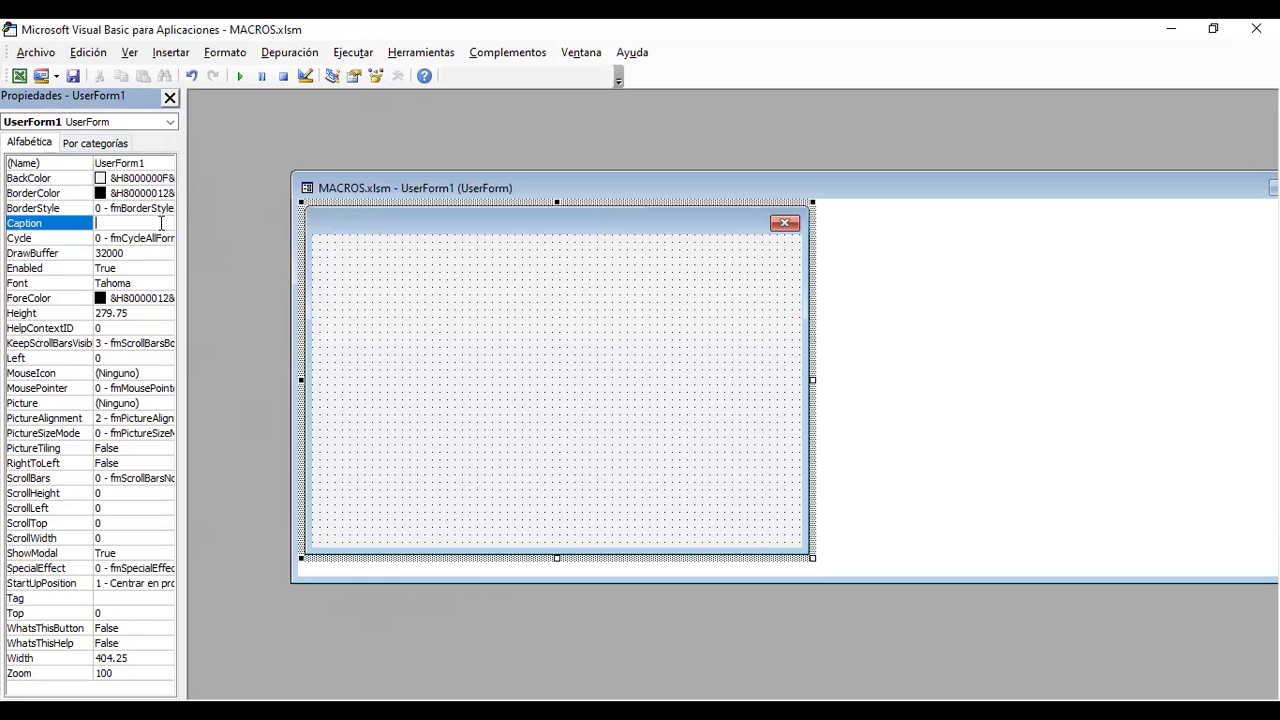
text(MENU DE OPCIONES)
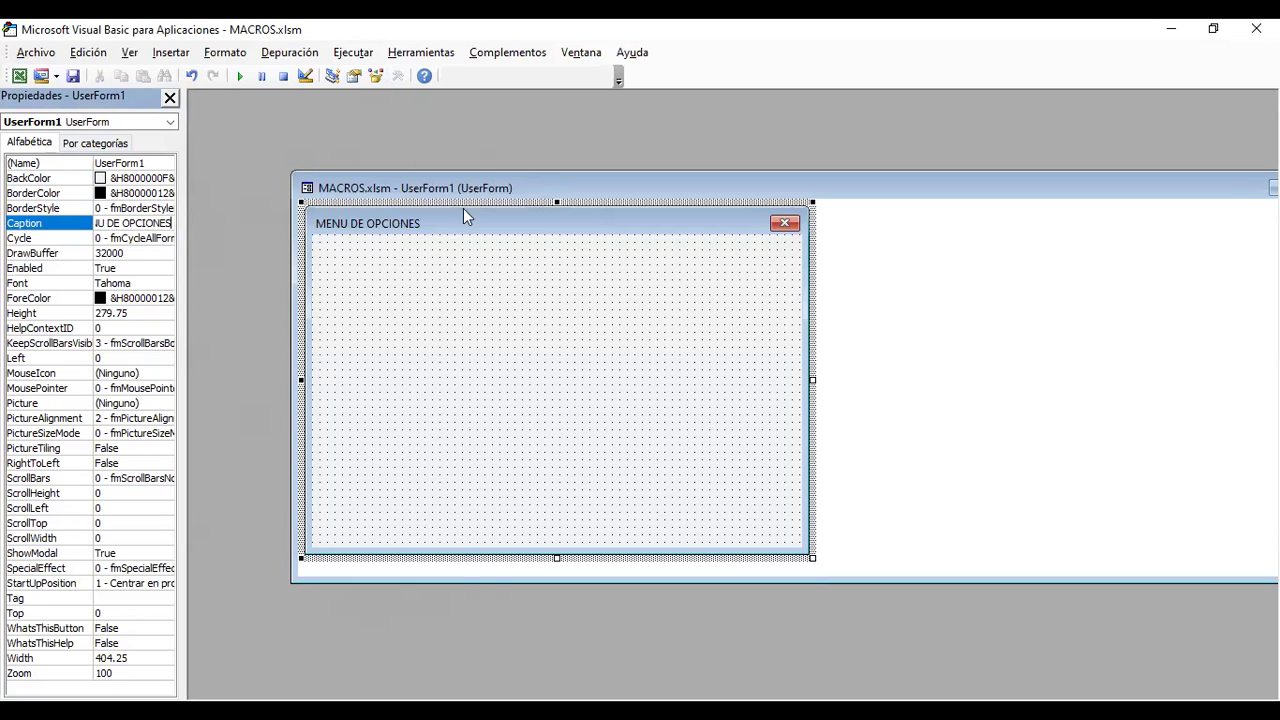
click(437, 270)
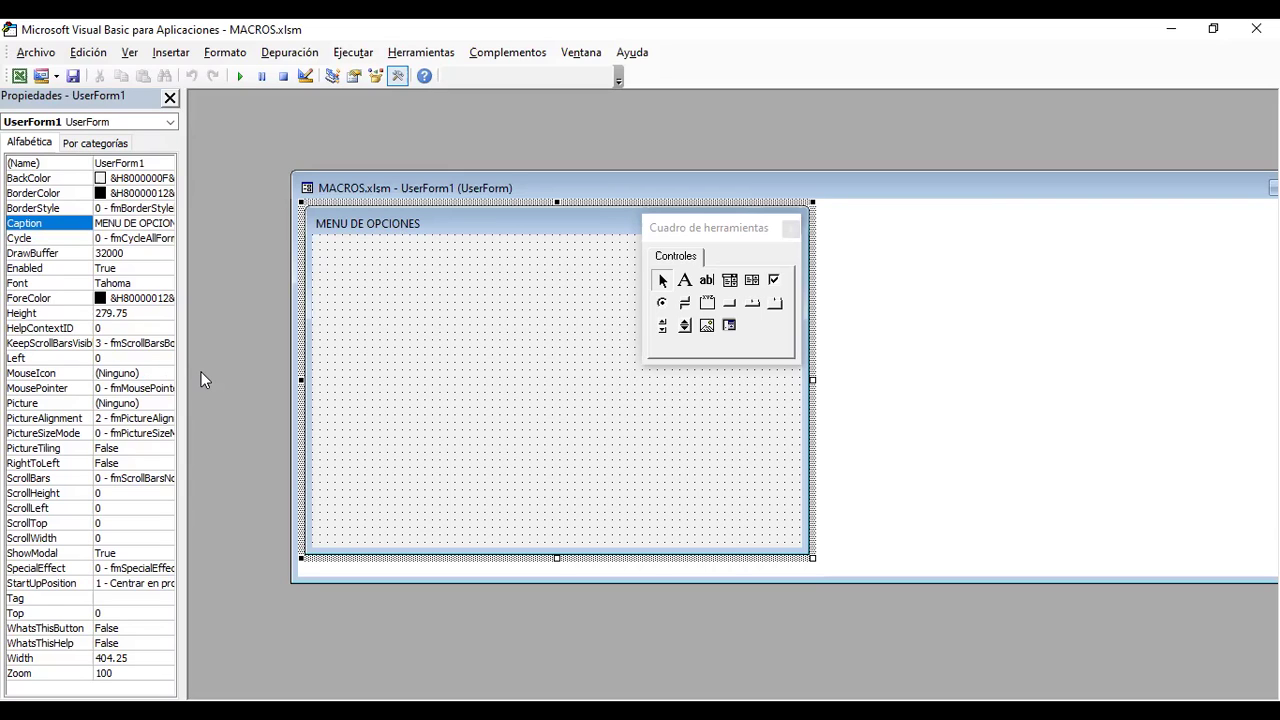
Step: Move the controls toolbox off the form so it no longer covers the design area
key(F5)
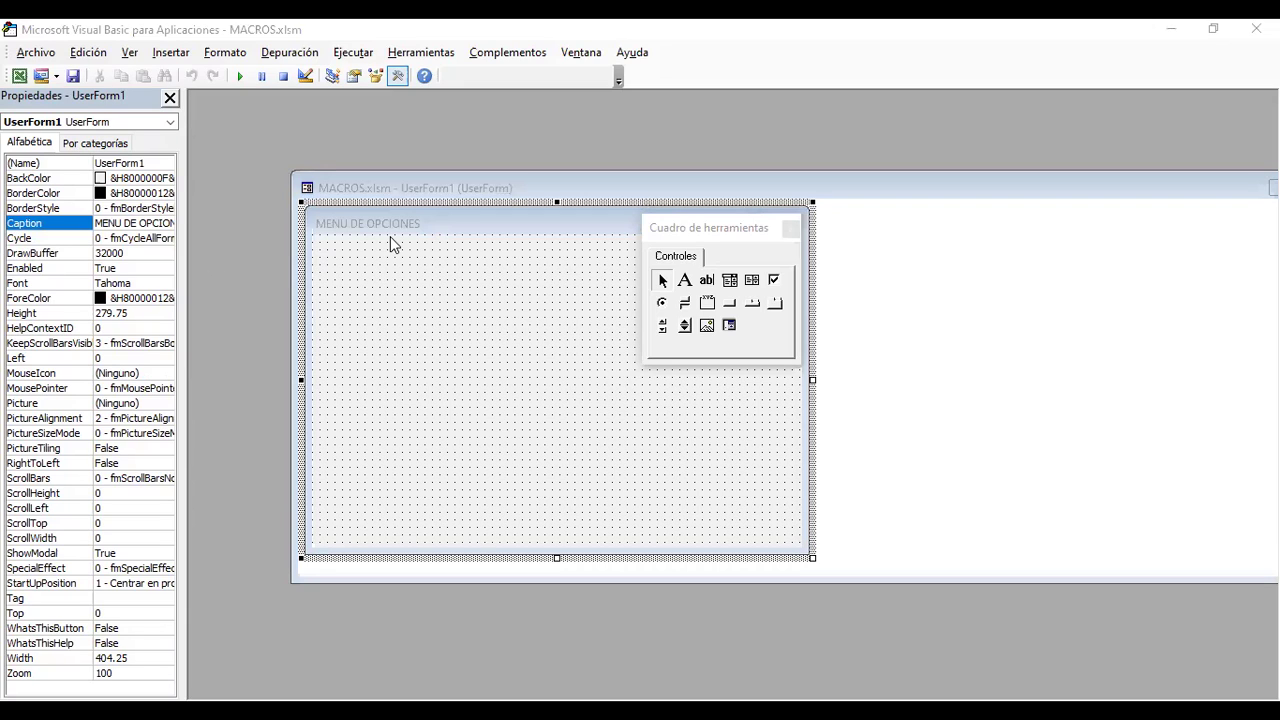
click(443, 218)
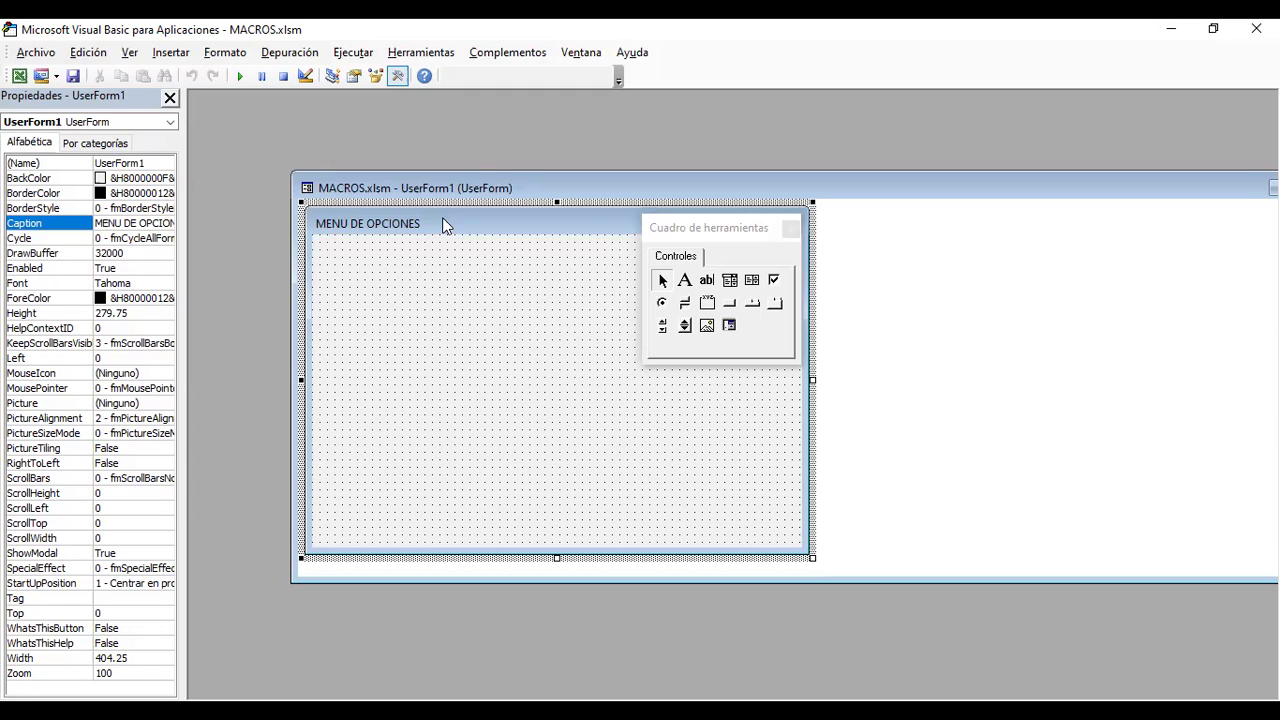
drag(703, 240, 890, 76)
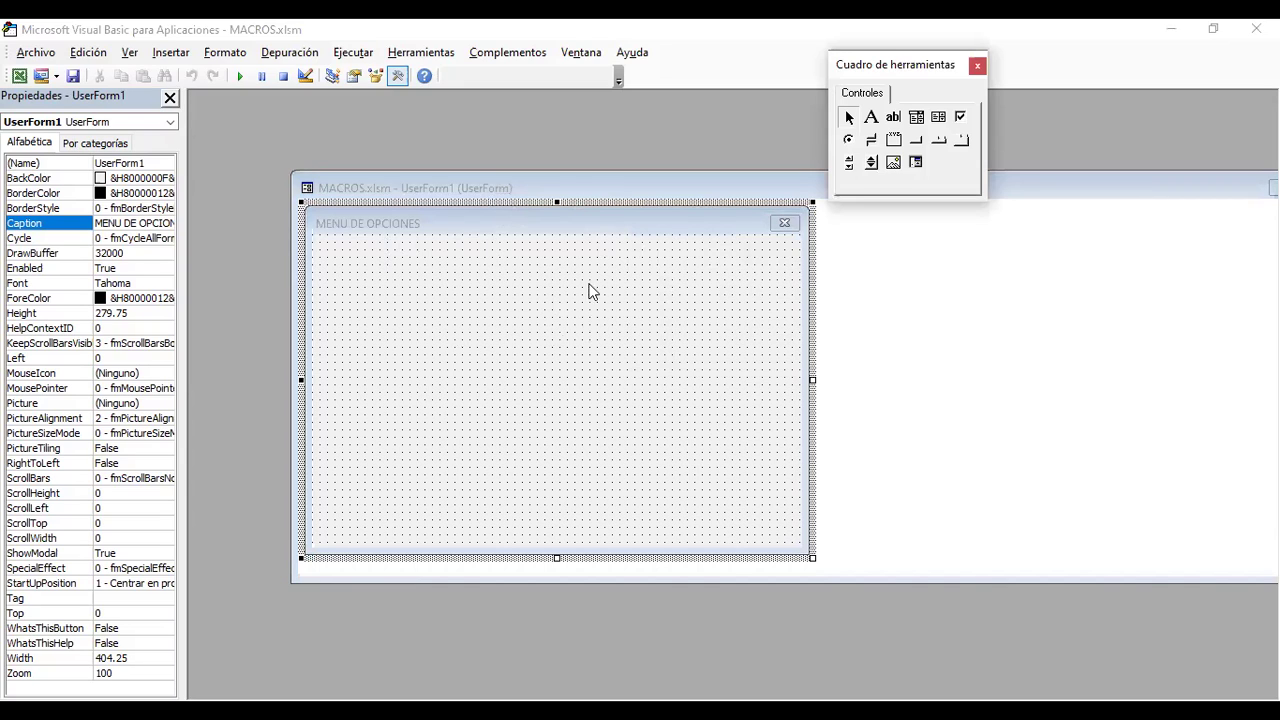
click(519, 212)
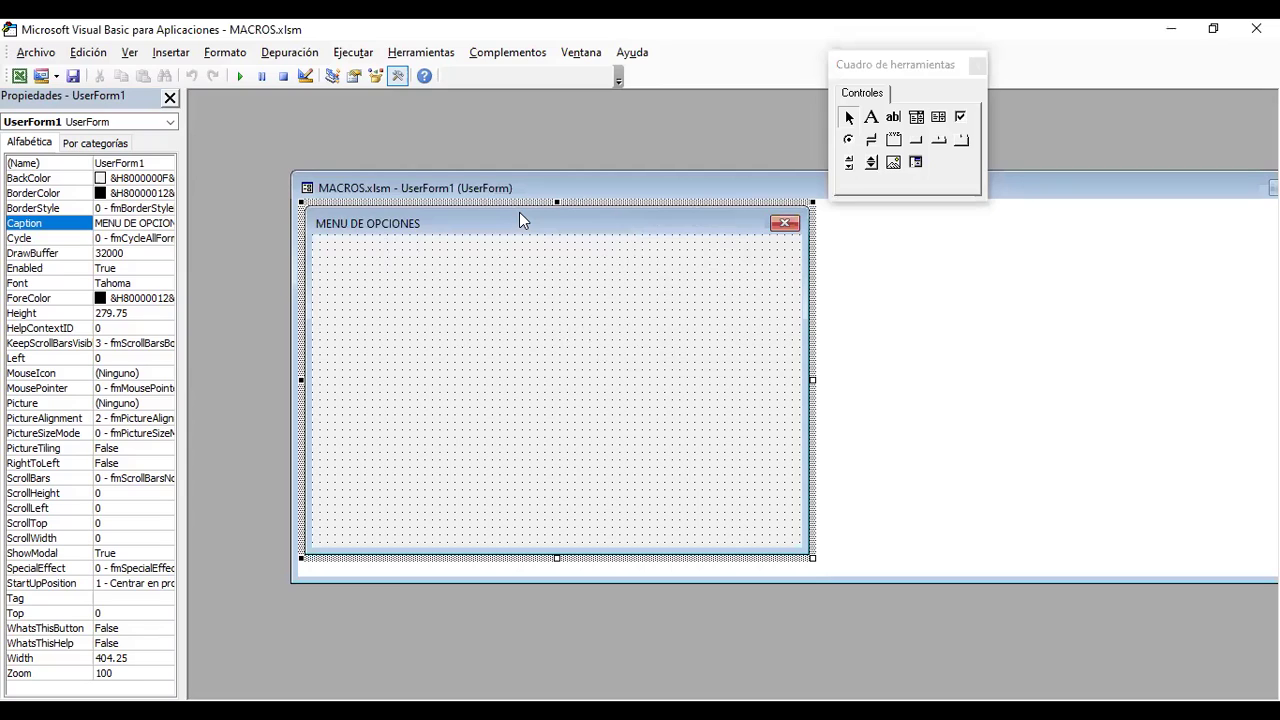
Step: Set the form's BackColor to the system color Barra de título activa
click(100, 180)
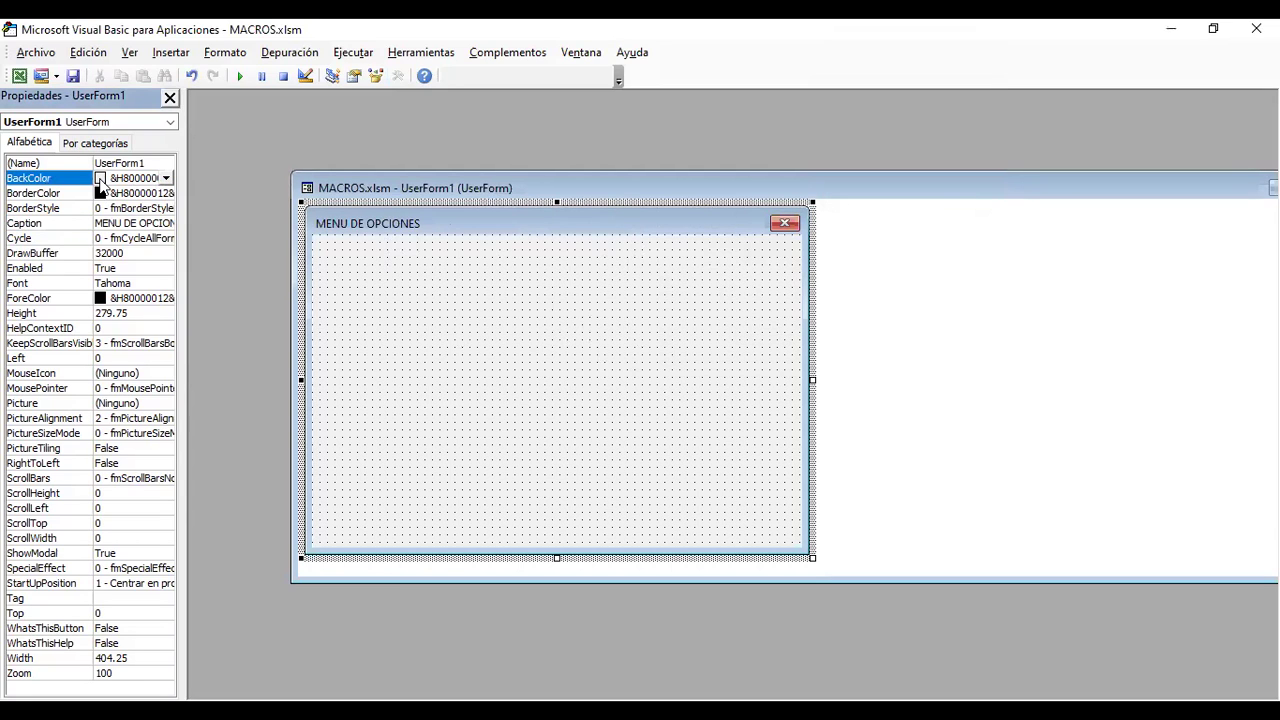
click(167, 178)
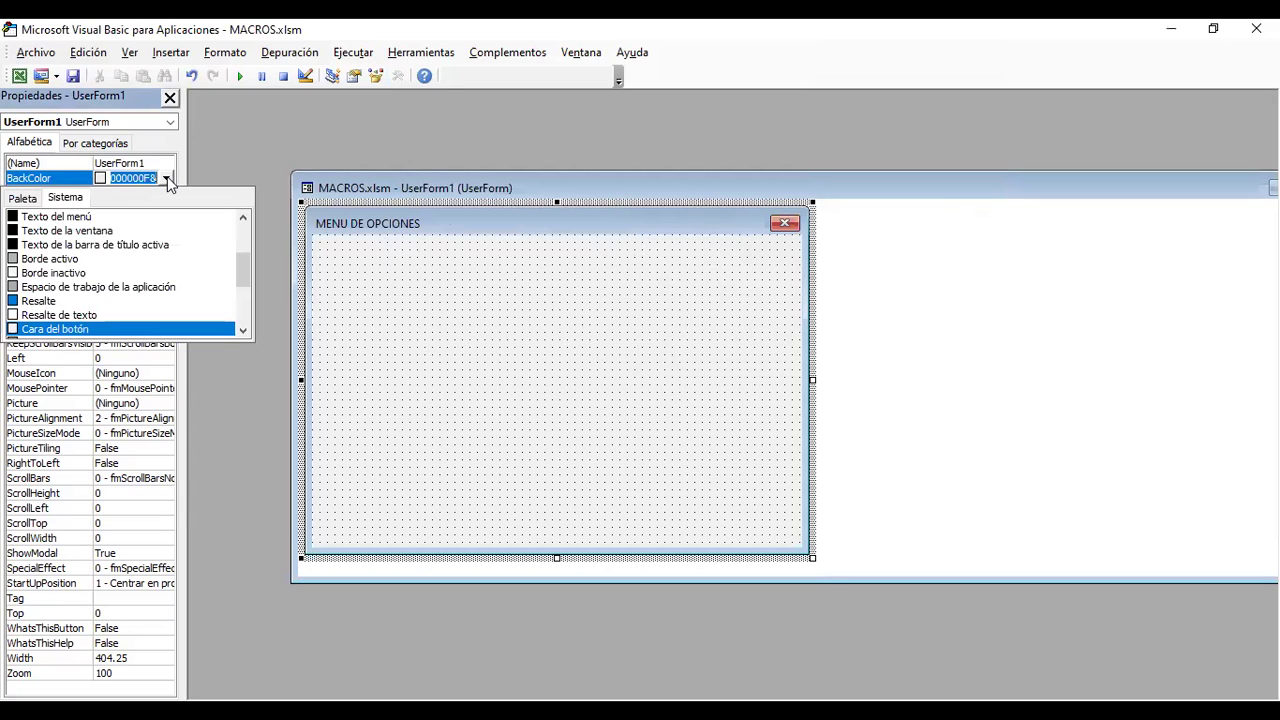
drag(240, 264, 243, 195)
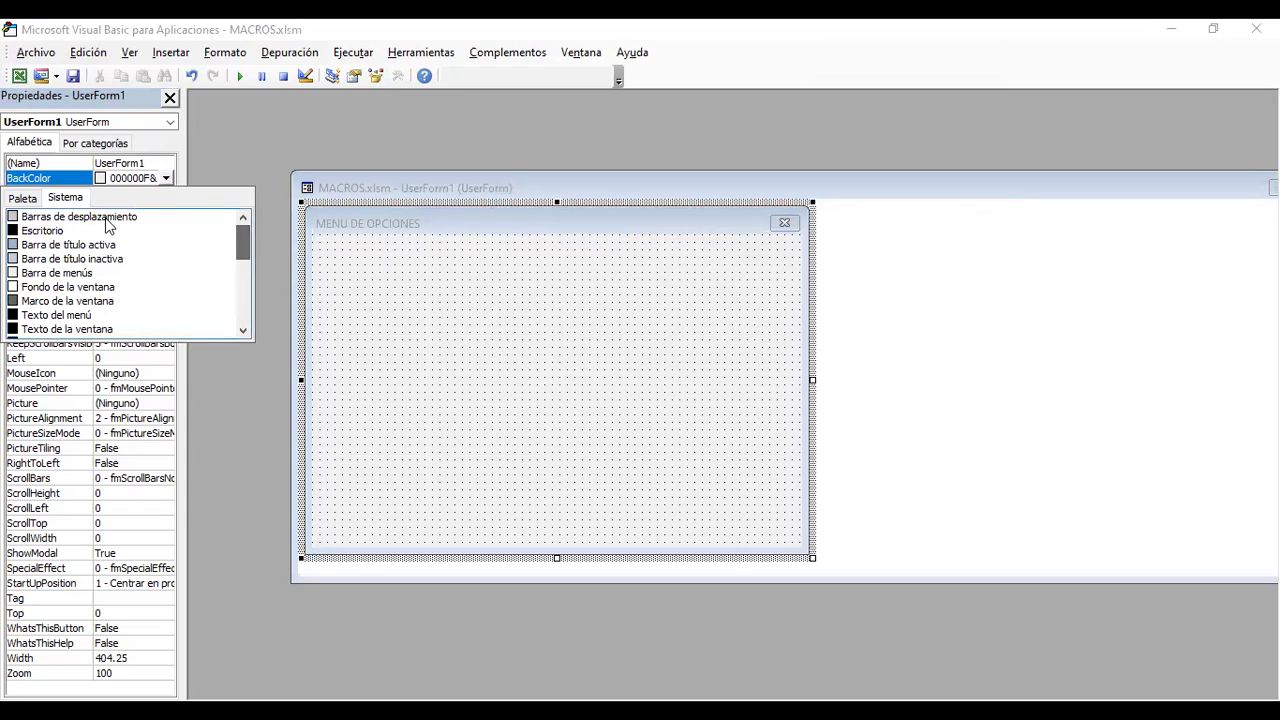
click(57, 249)
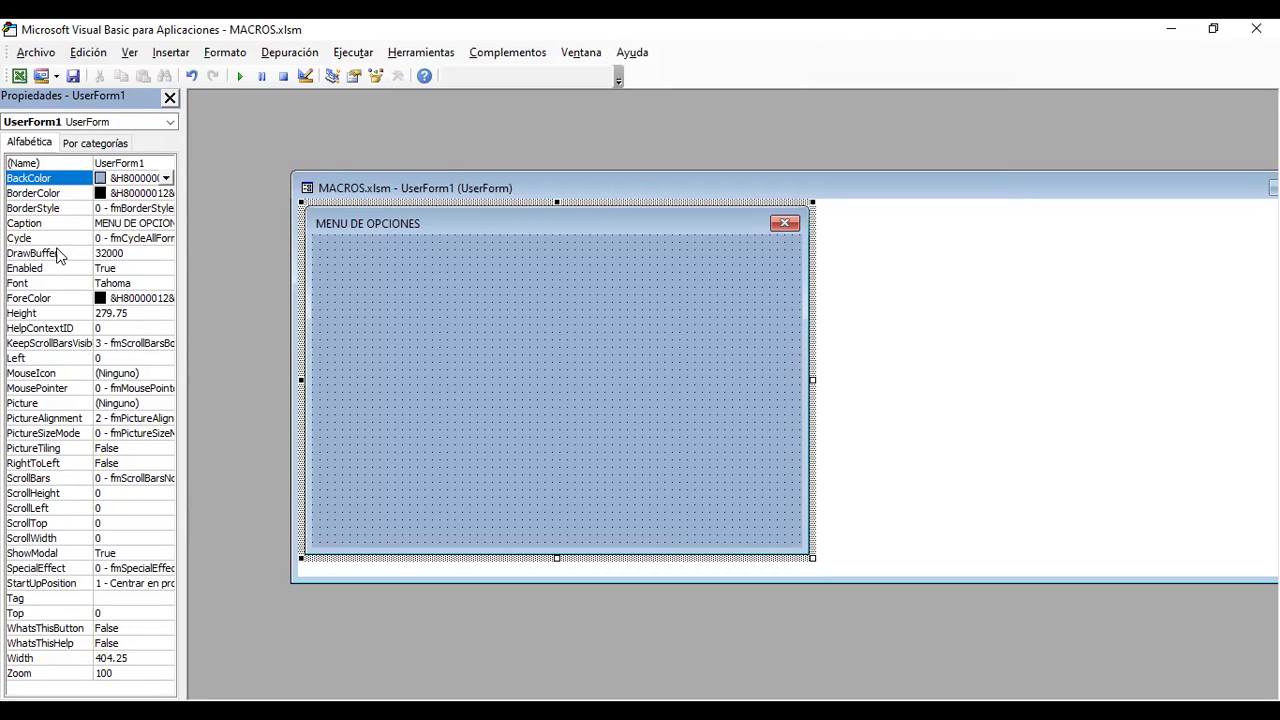
Step: Set the form's BorderColor to the system color Resalte and its BorderStyle to 0 - fmBorderStyleNone
click(165, 192)
click(168, 194)
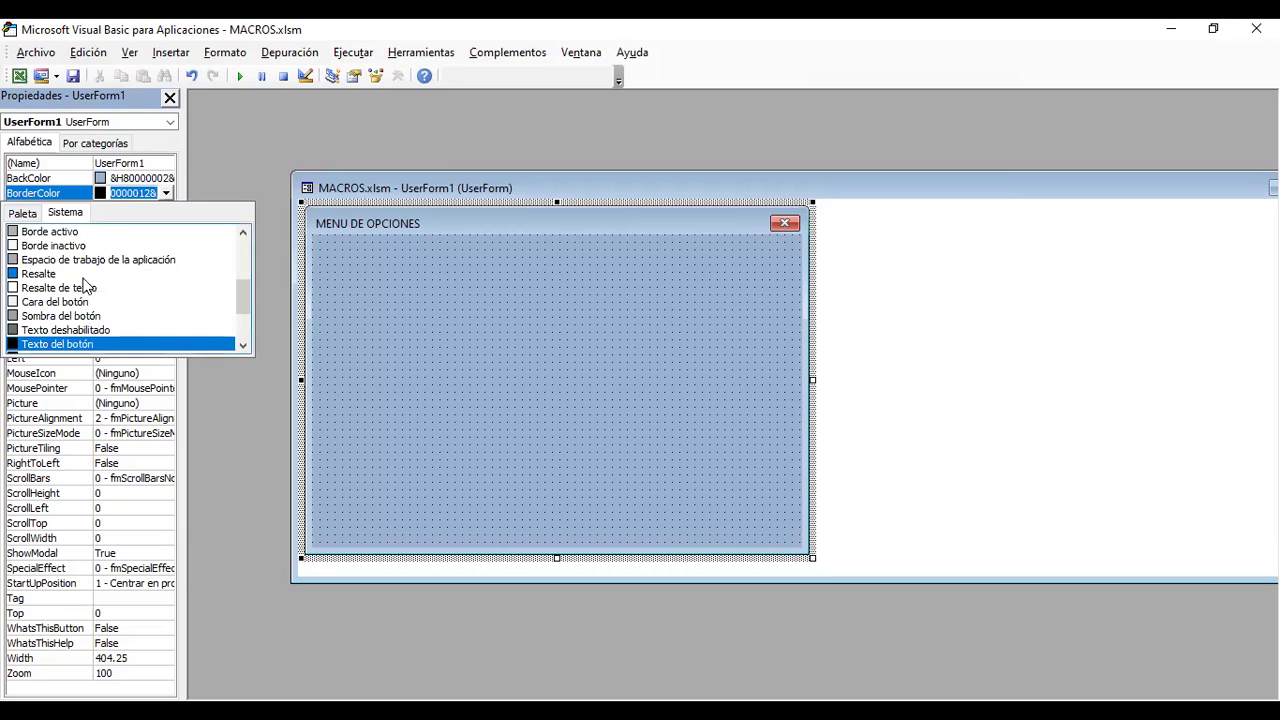
click(12, 275)
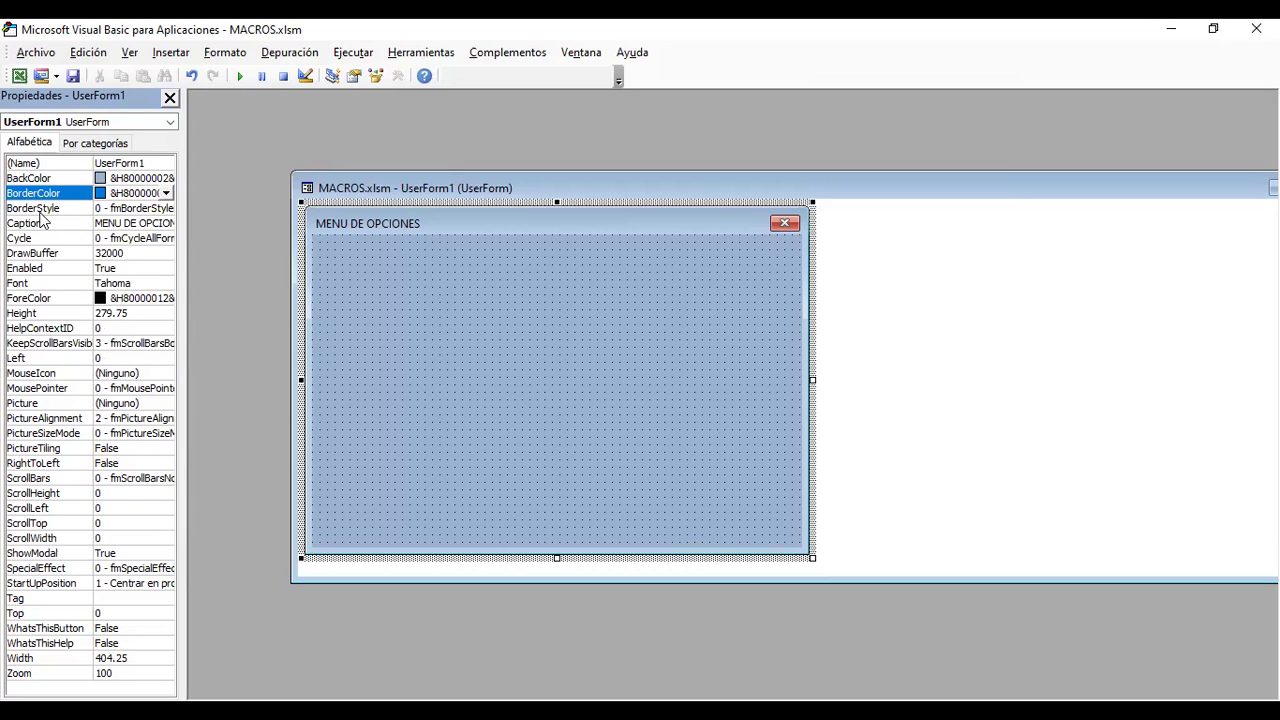
click(133, 212)
click(167, 209)
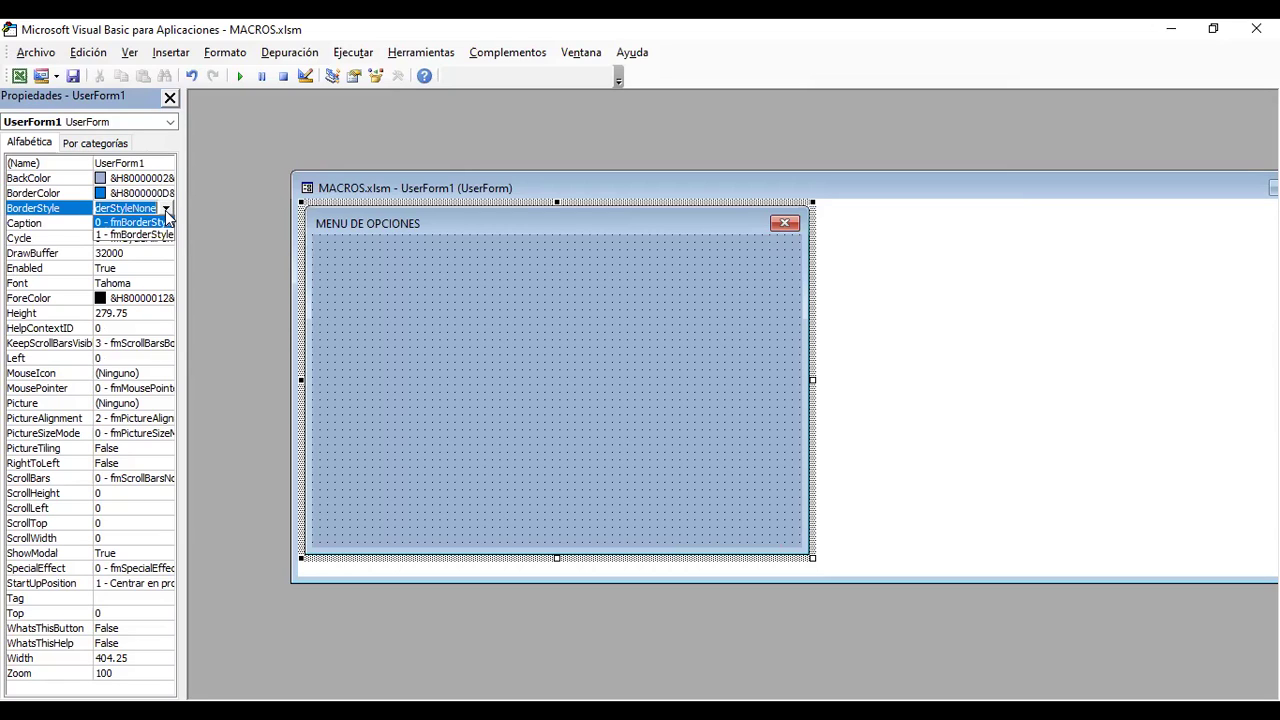
click(167, 220)
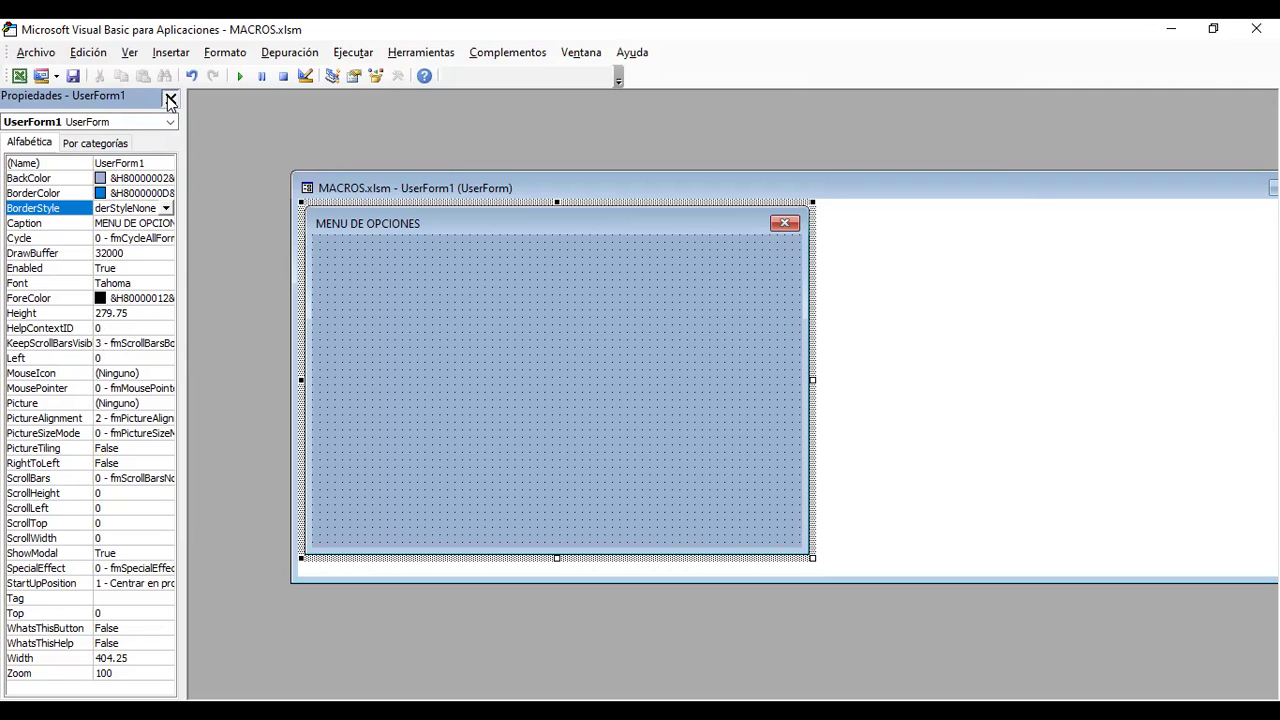
click(429, 217)
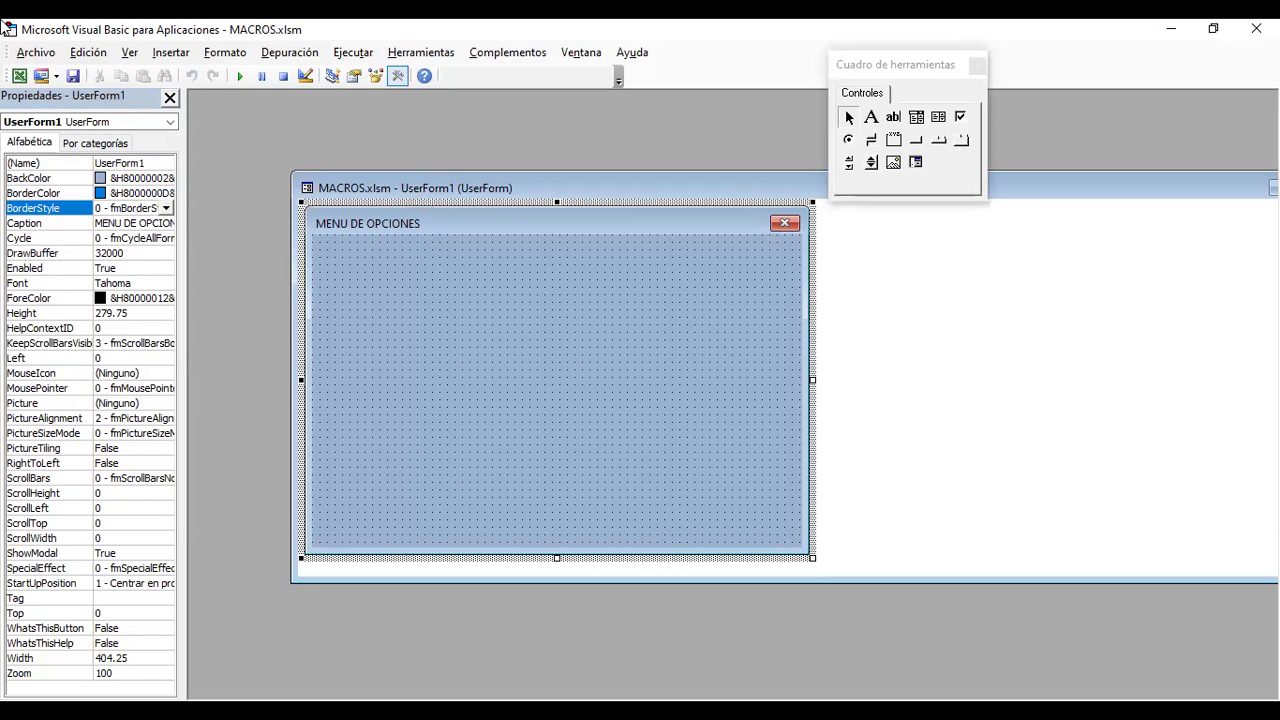
Step: Close the Properties and UserForm1 windows and insert a new UserForm into the project
click(170, 98)
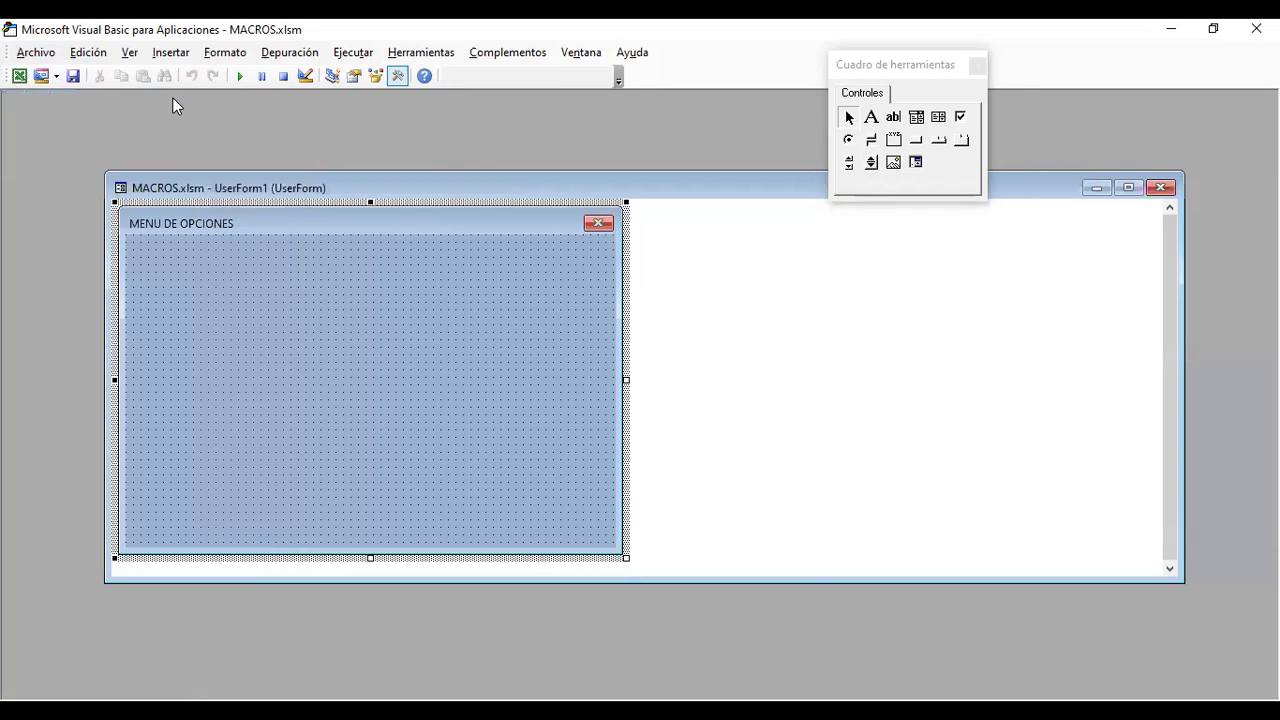
click(1163, 189)
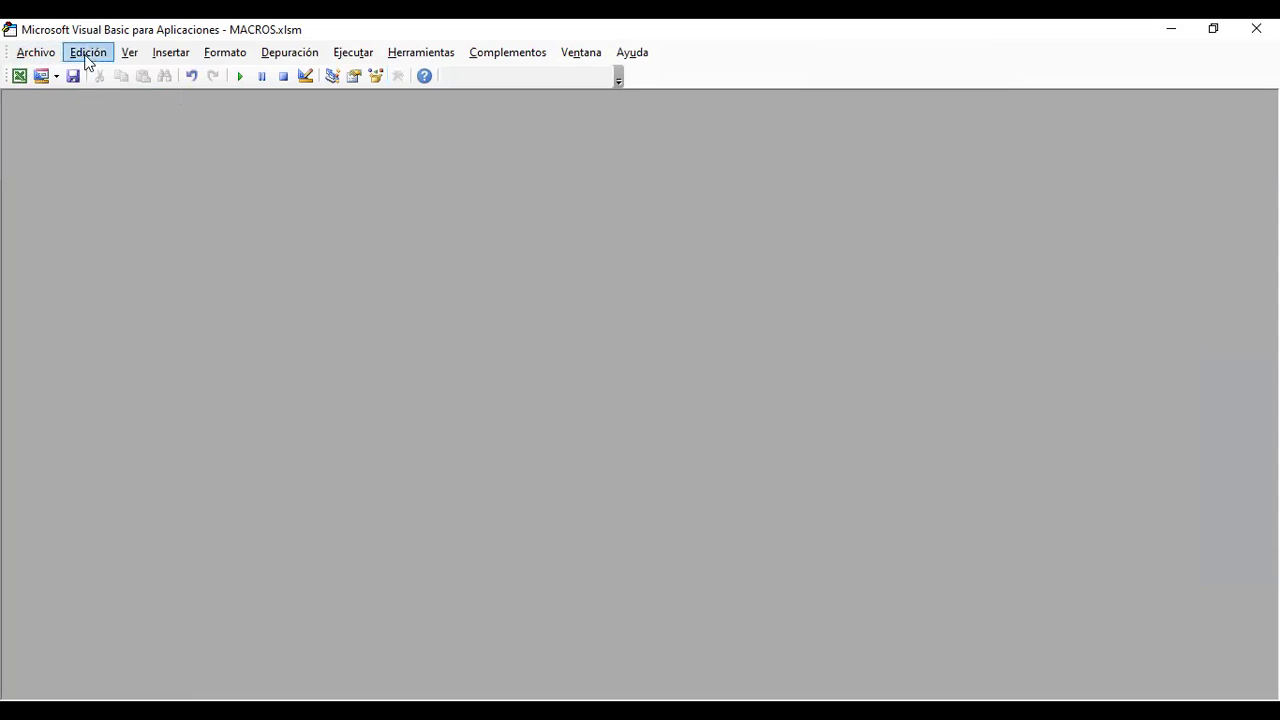
click(57, 77)
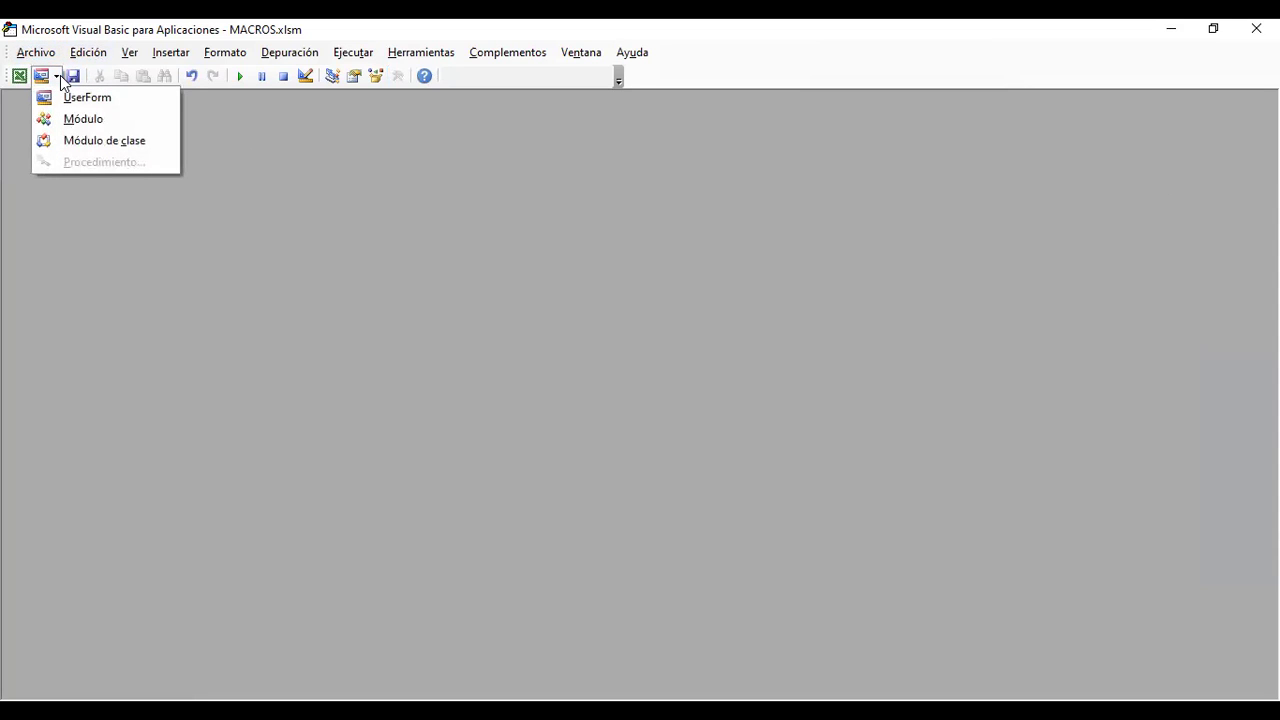
click(85, 97)
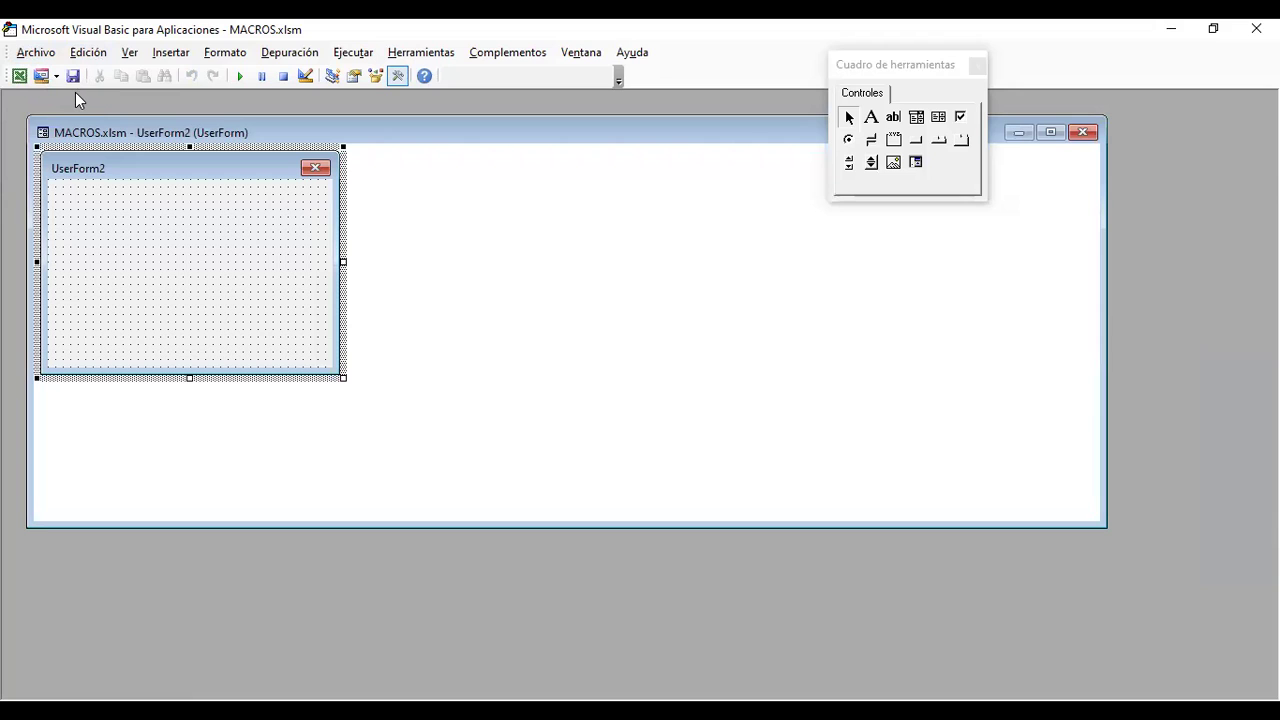
Step: Display the project explorer with the workbook's sheets, forms and modules
click(168, 52)
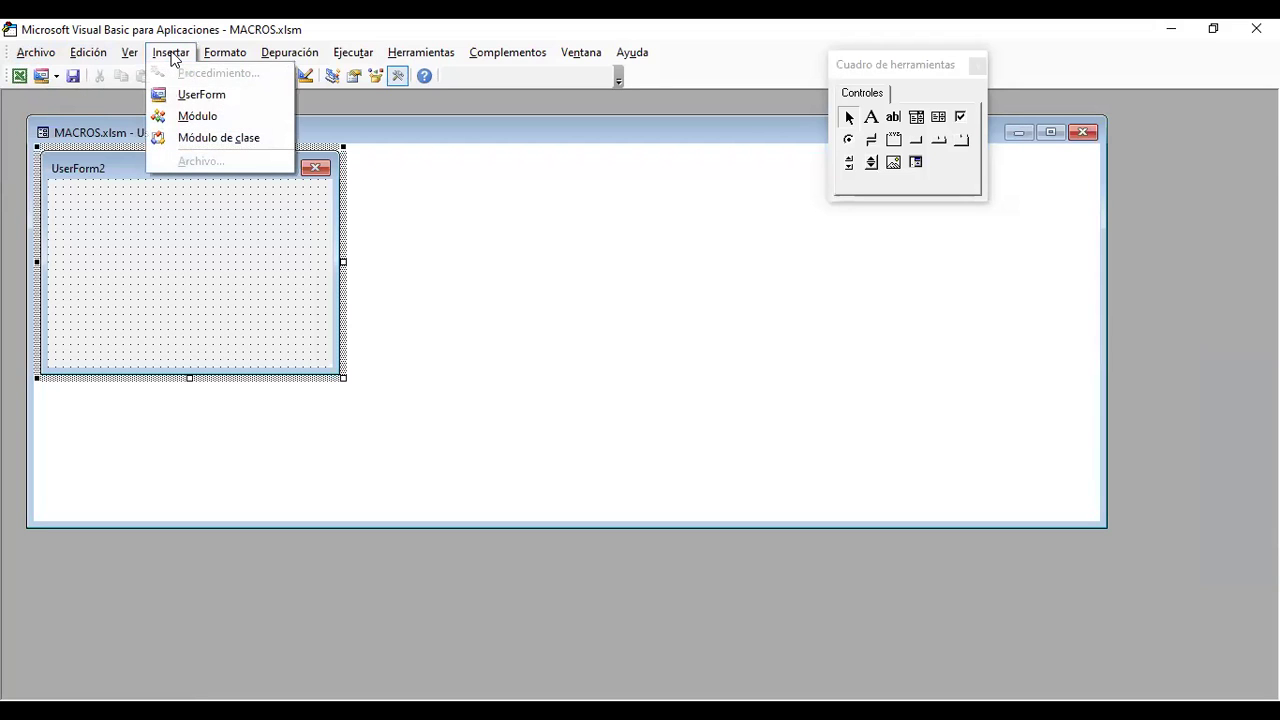
click(143, 52)
click(130, 52)
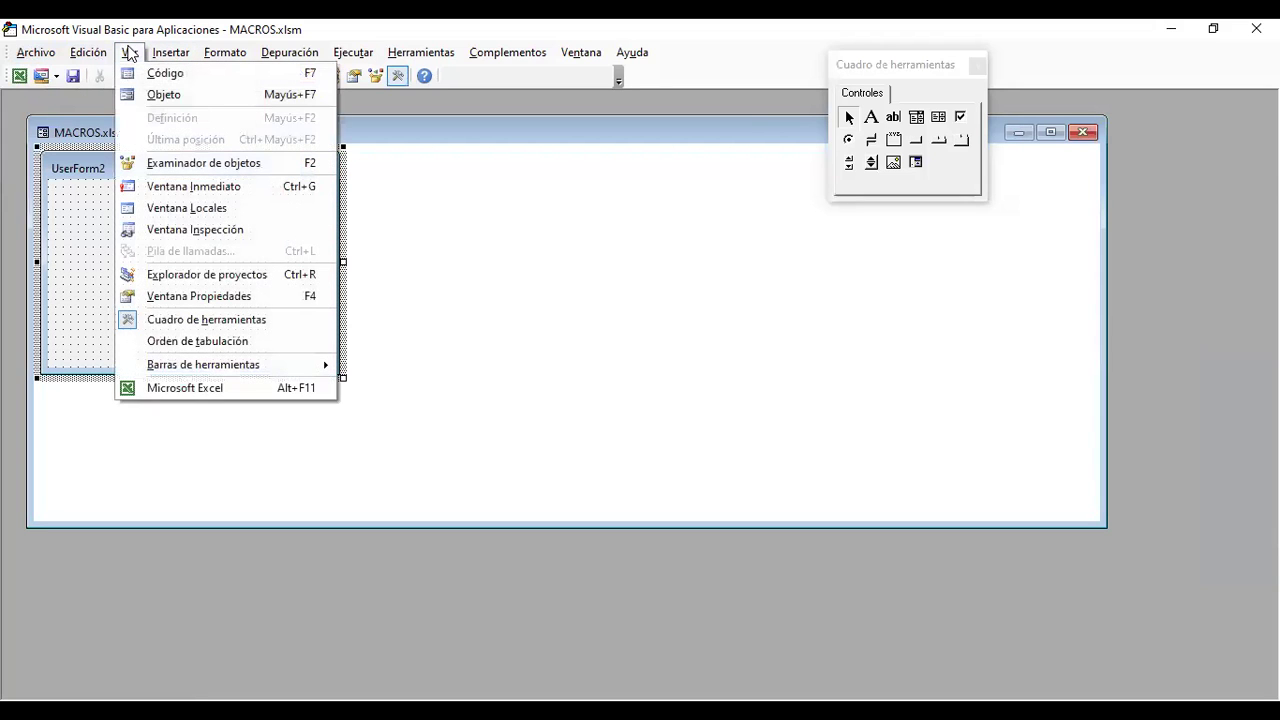
click(162, 278)
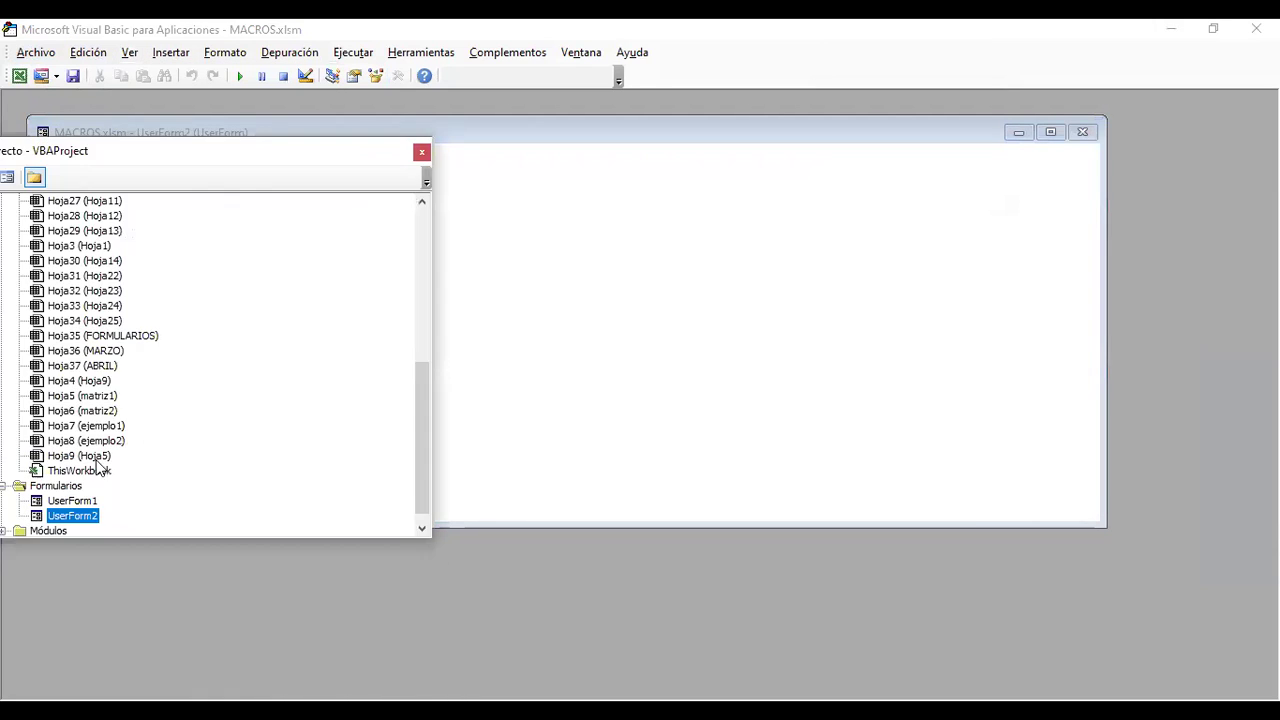
Step: Try to remove UserForm2 from the project, choosing to export it first
click(76, 502)
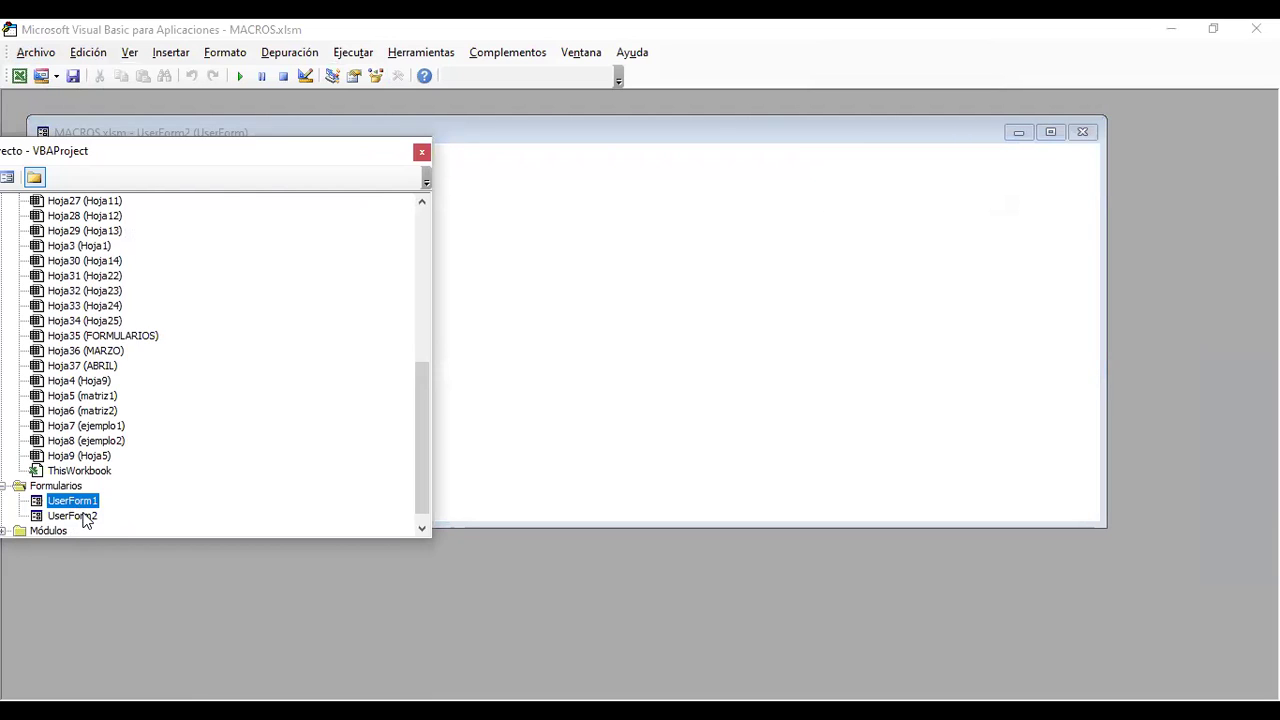
click(82, 514)
right_click(84, 516)
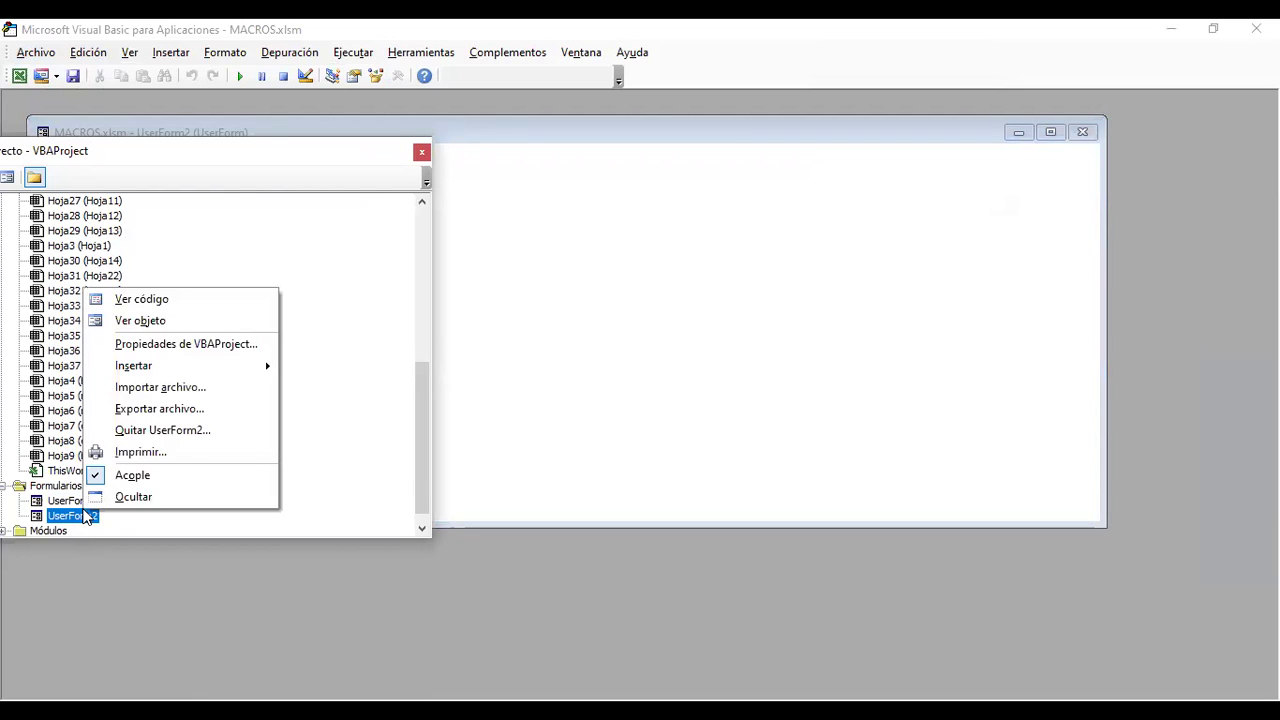
click(176, 432)
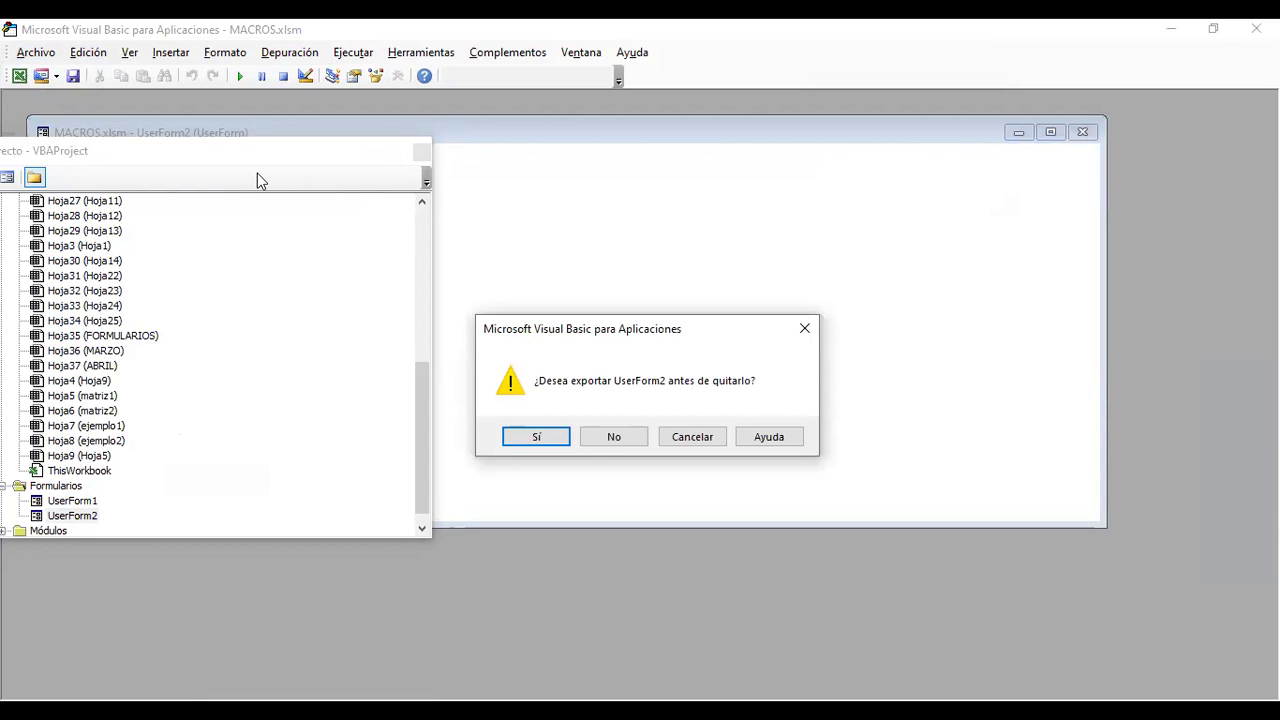
click(540, 437)
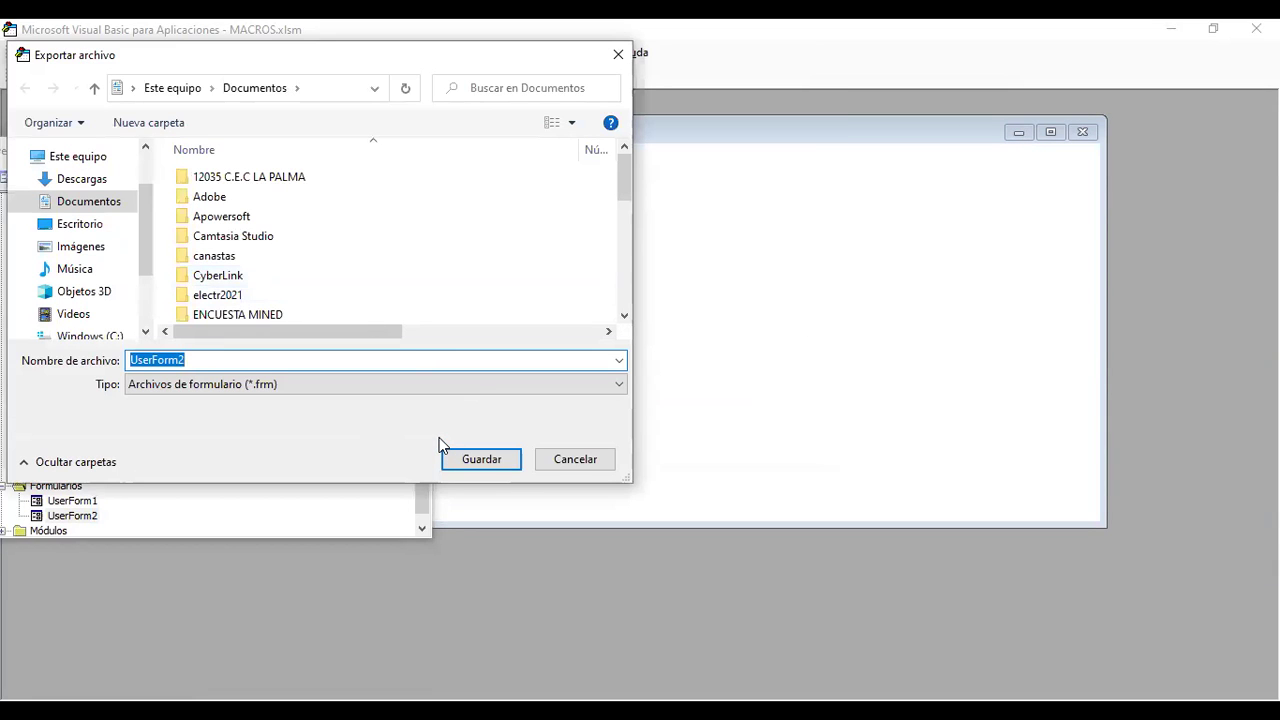
click(602, 467)
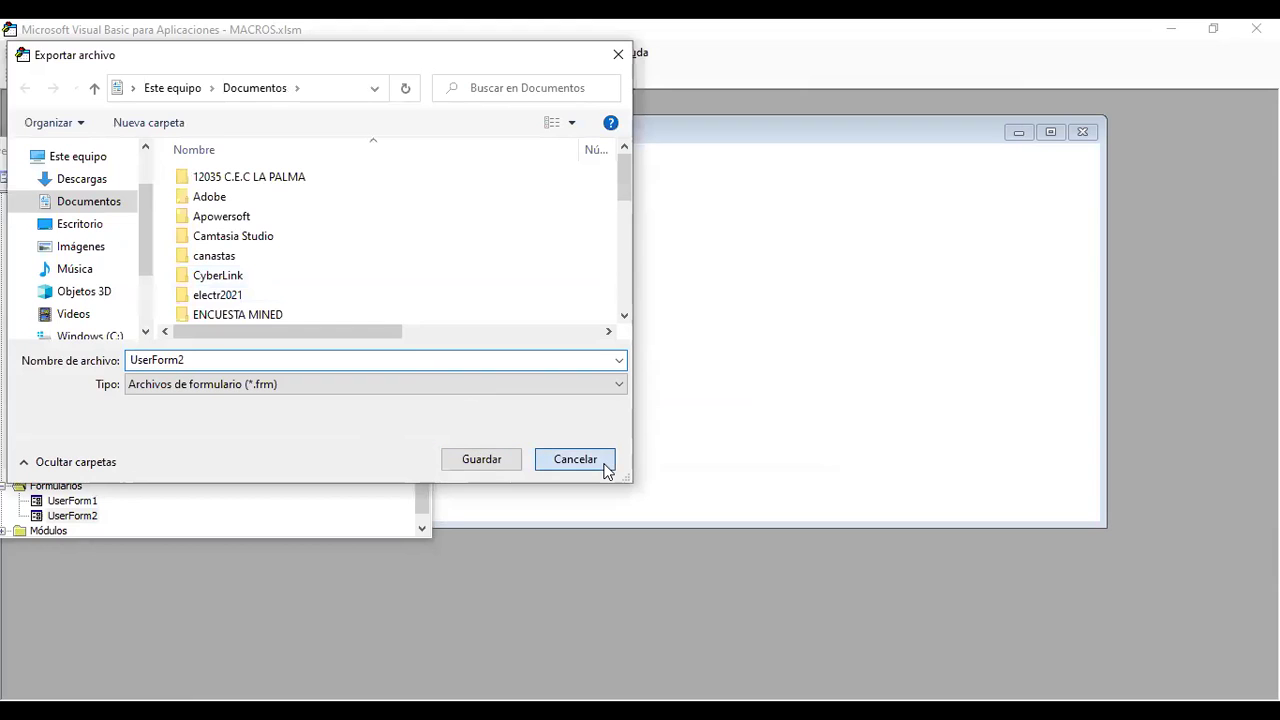
Step: Remove UserForm2 and UserForm1 from the MACROS.xlsm project without exporting them, and close the project explorer
right_click(64, 514)
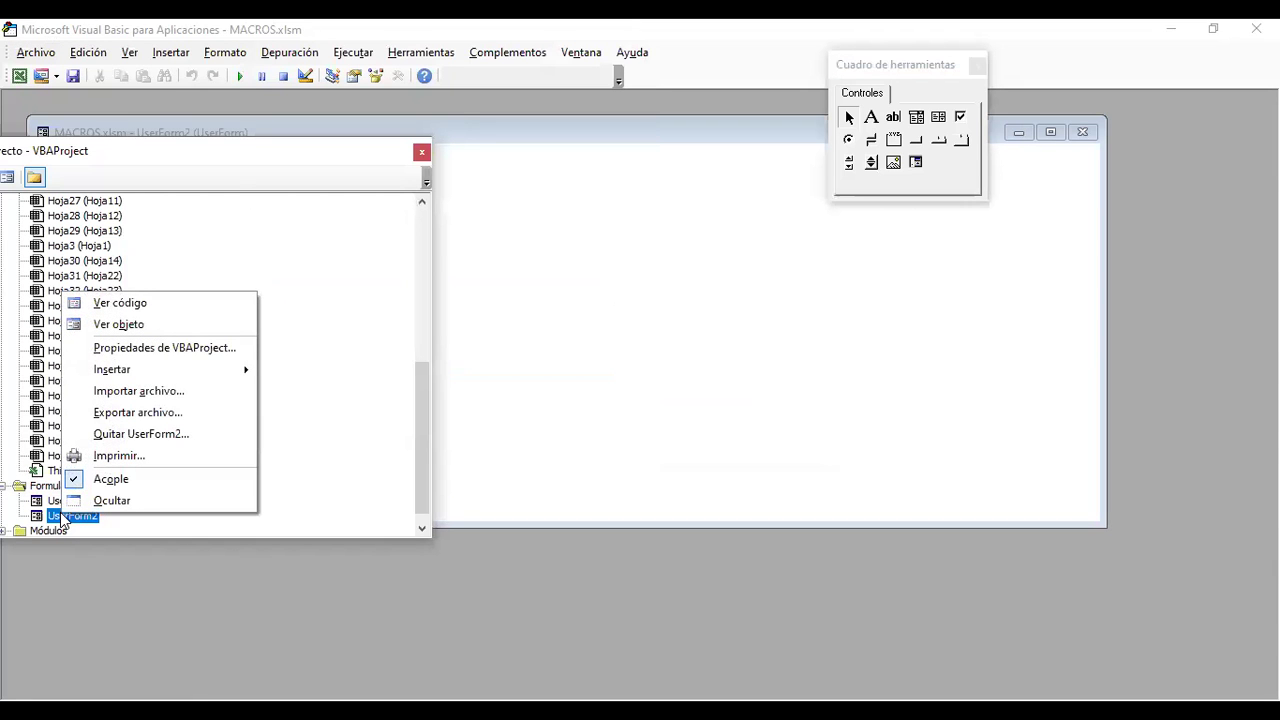
click(127, 434)
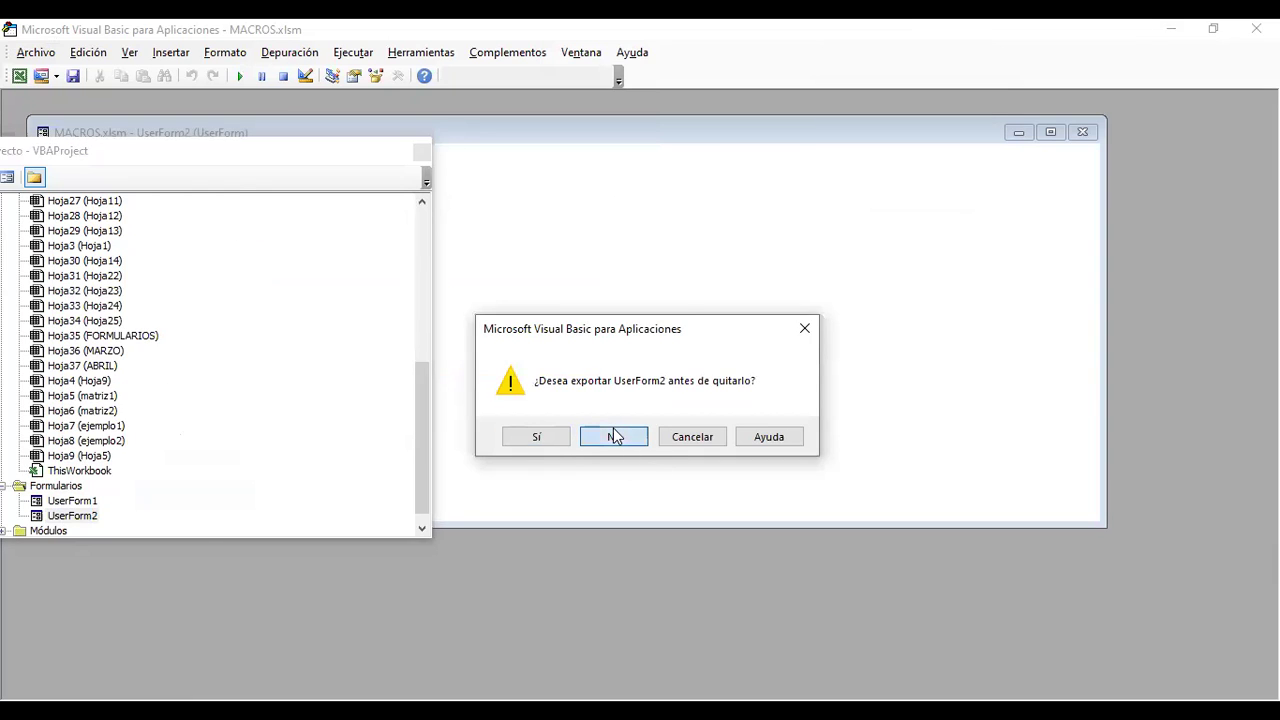
key(Return)
right_click(78, 505)
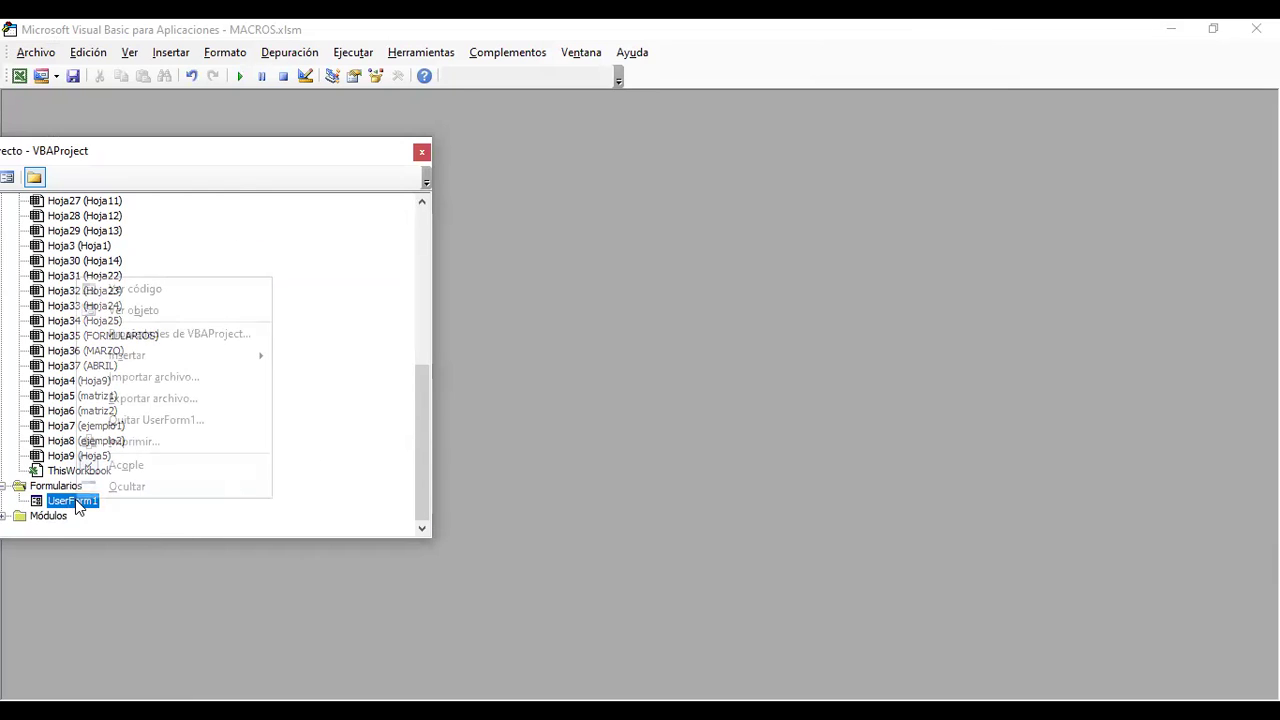
click(148, 419)
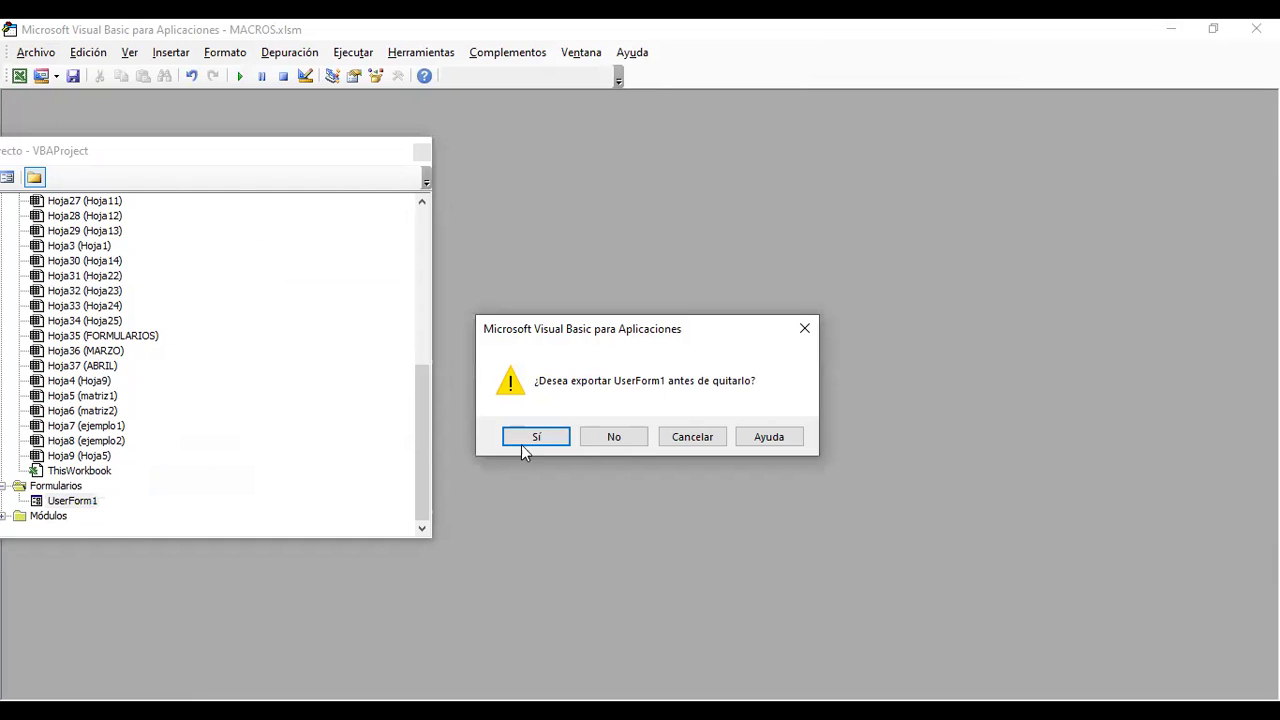
click(613, 437)
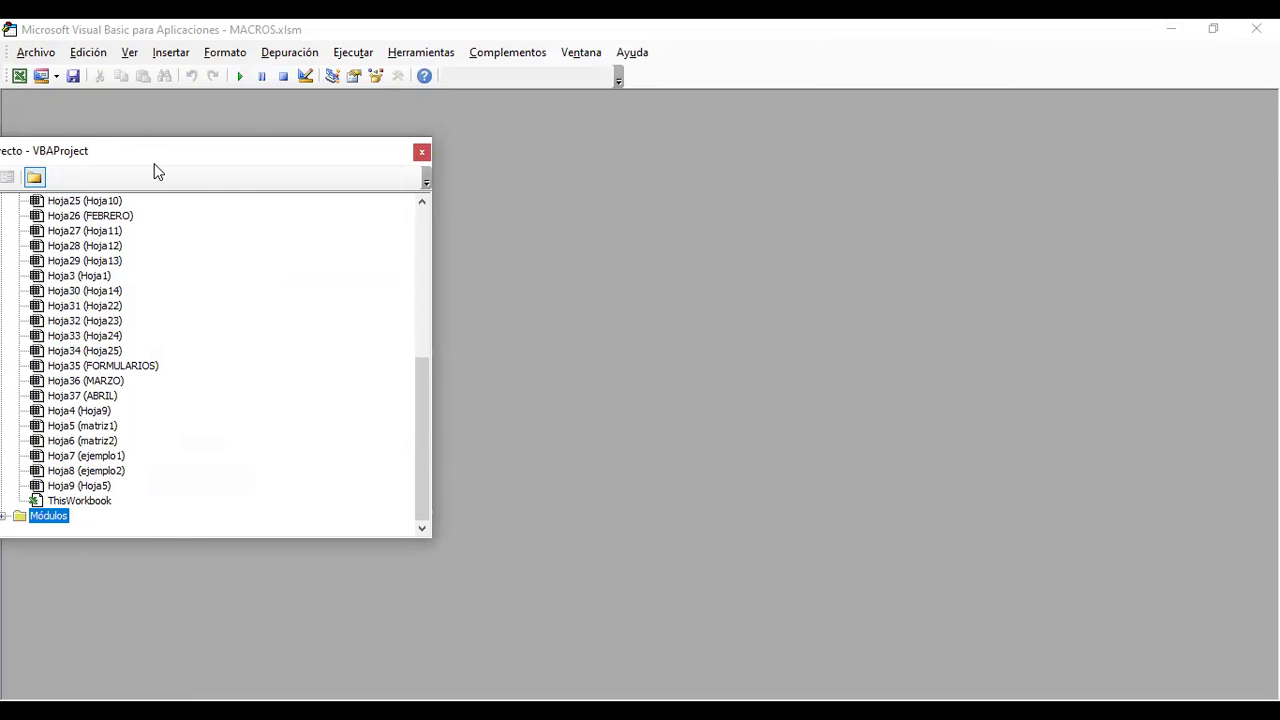
drag(88, 157, 154, 170)
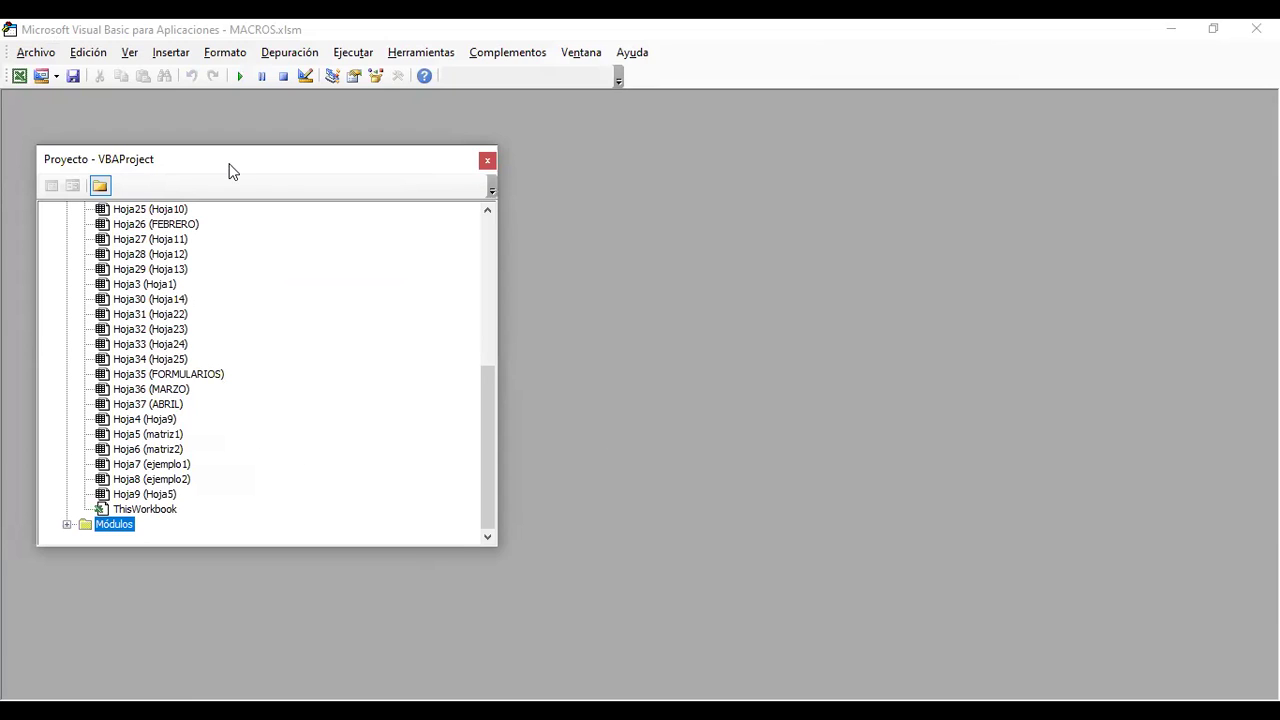
key(ctrl+F4)
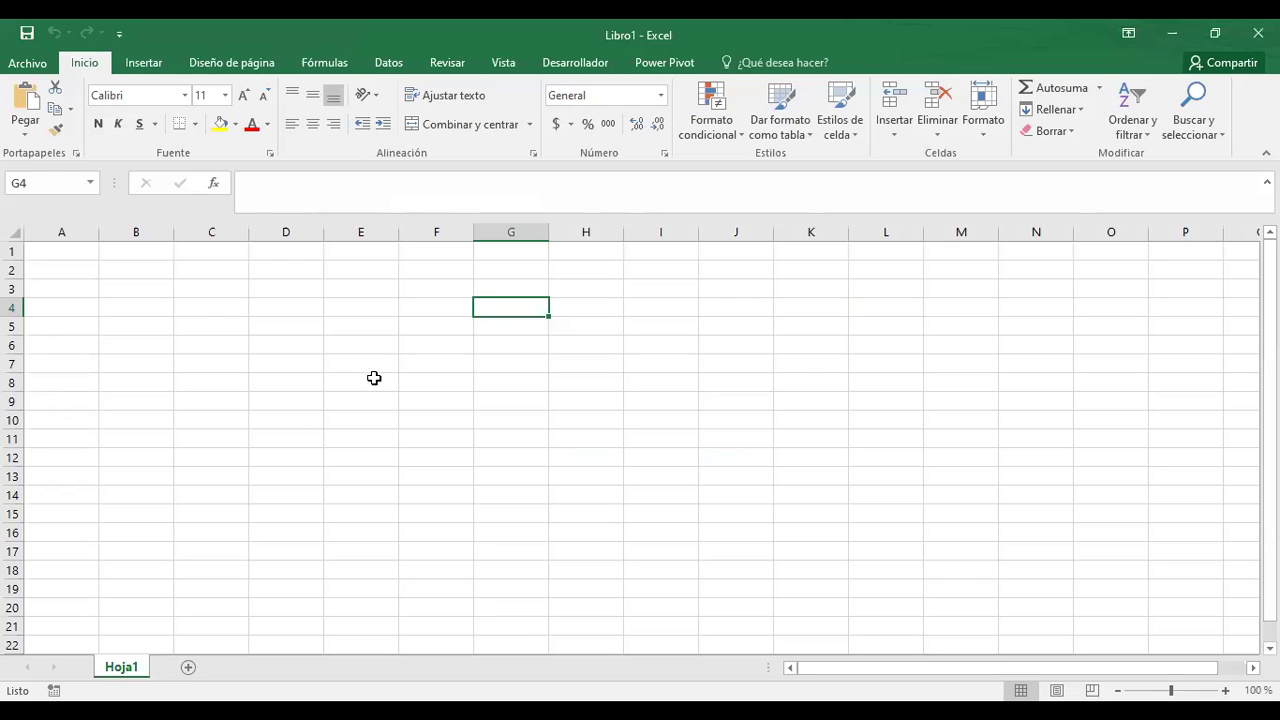
Step: Open the Visual Basic editor for the blank workbook Libro1 and display its project explorer
click(205, 322)
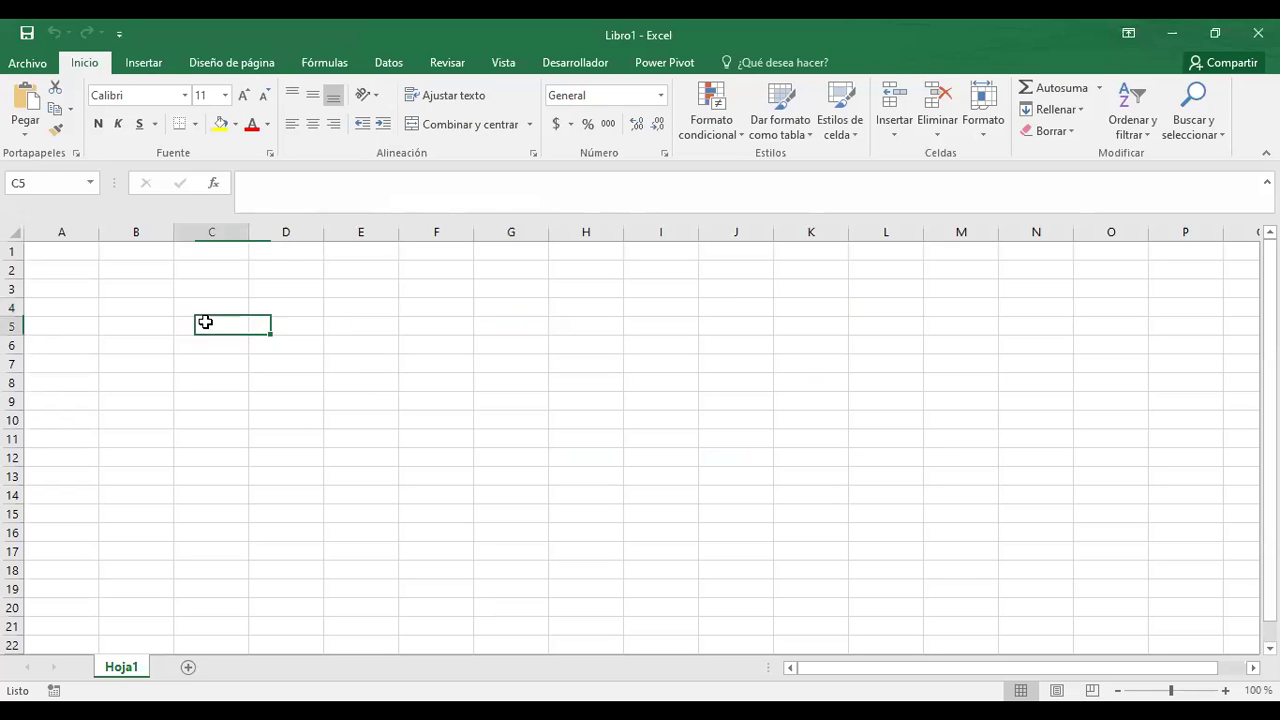
click(136, 288)
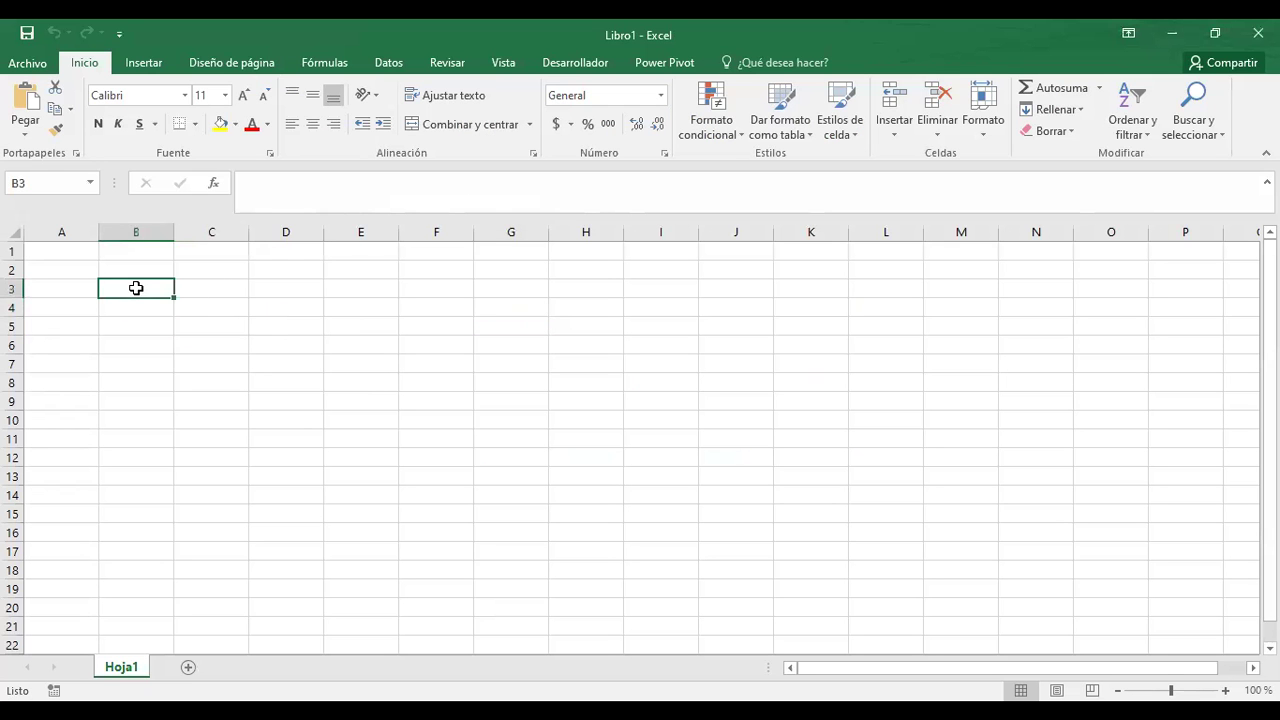
click(566, 66)
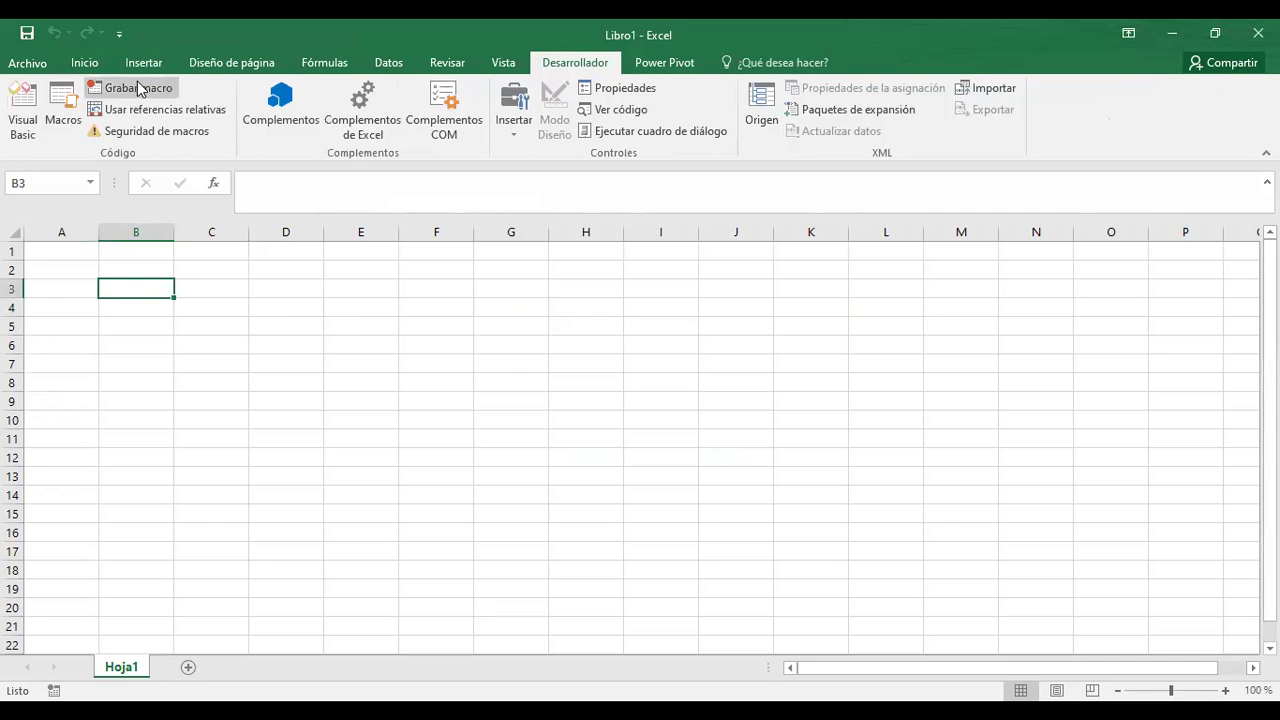
click(31, 112)
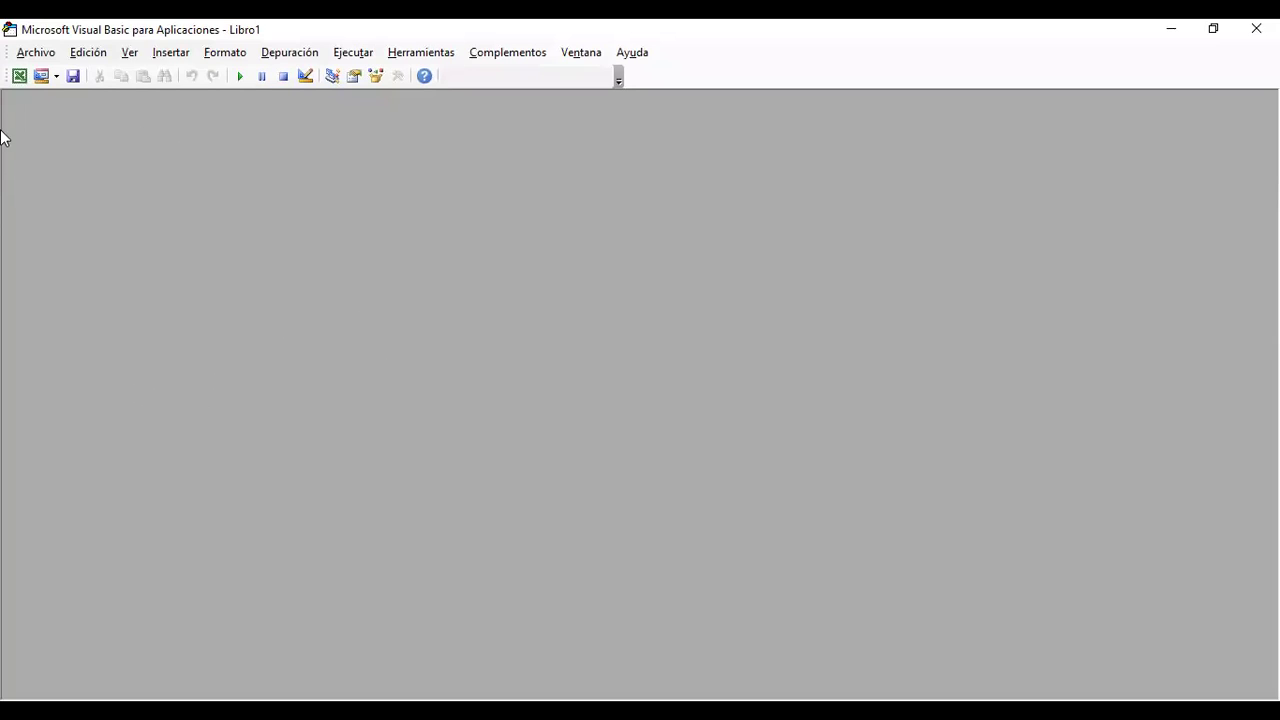
click(333, 80)
drag(252, 167, 250, 260)
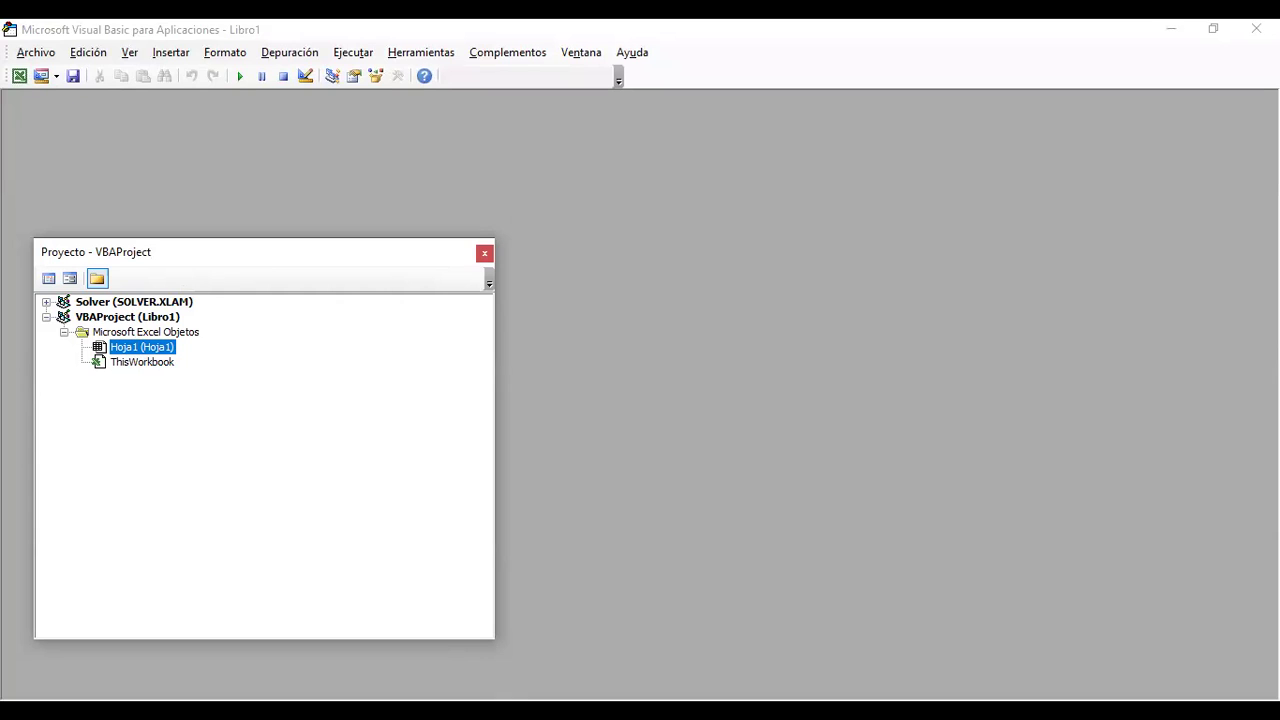
Step: Add a second worksheet to Libro1 and check both sheets in the Visual Basic project explorer
key(alt+F11)
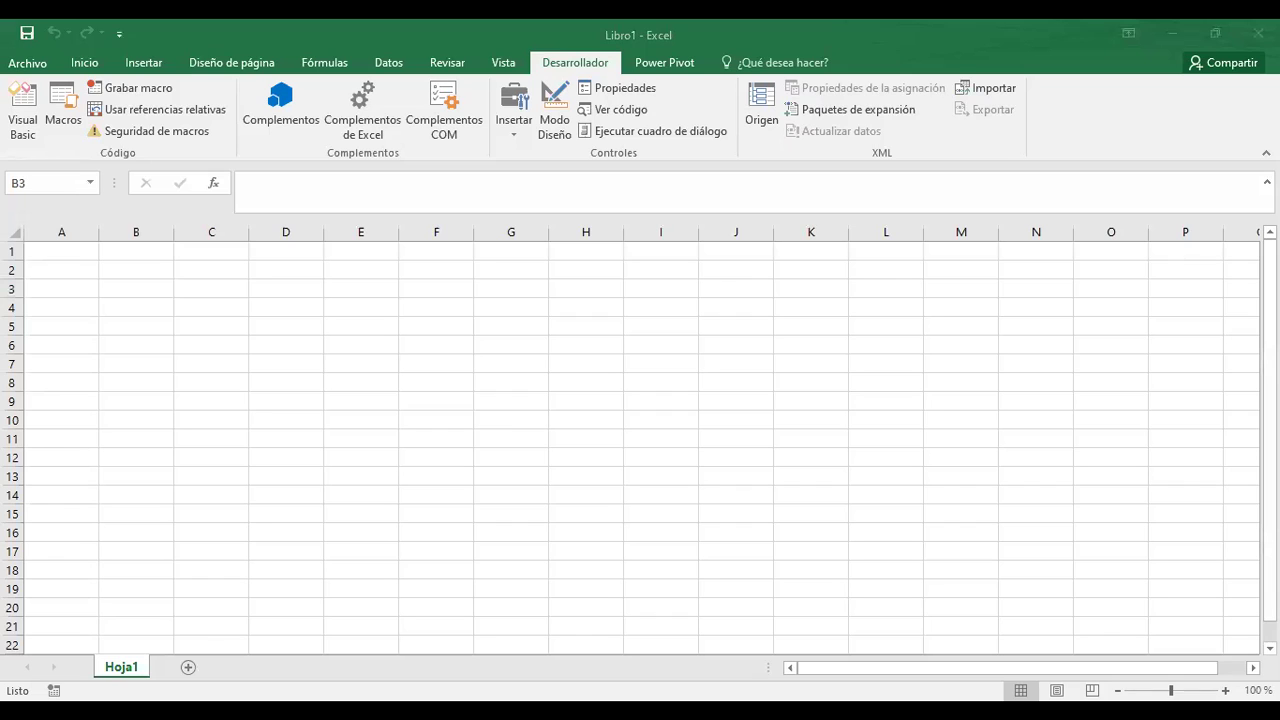
click(188, 668)
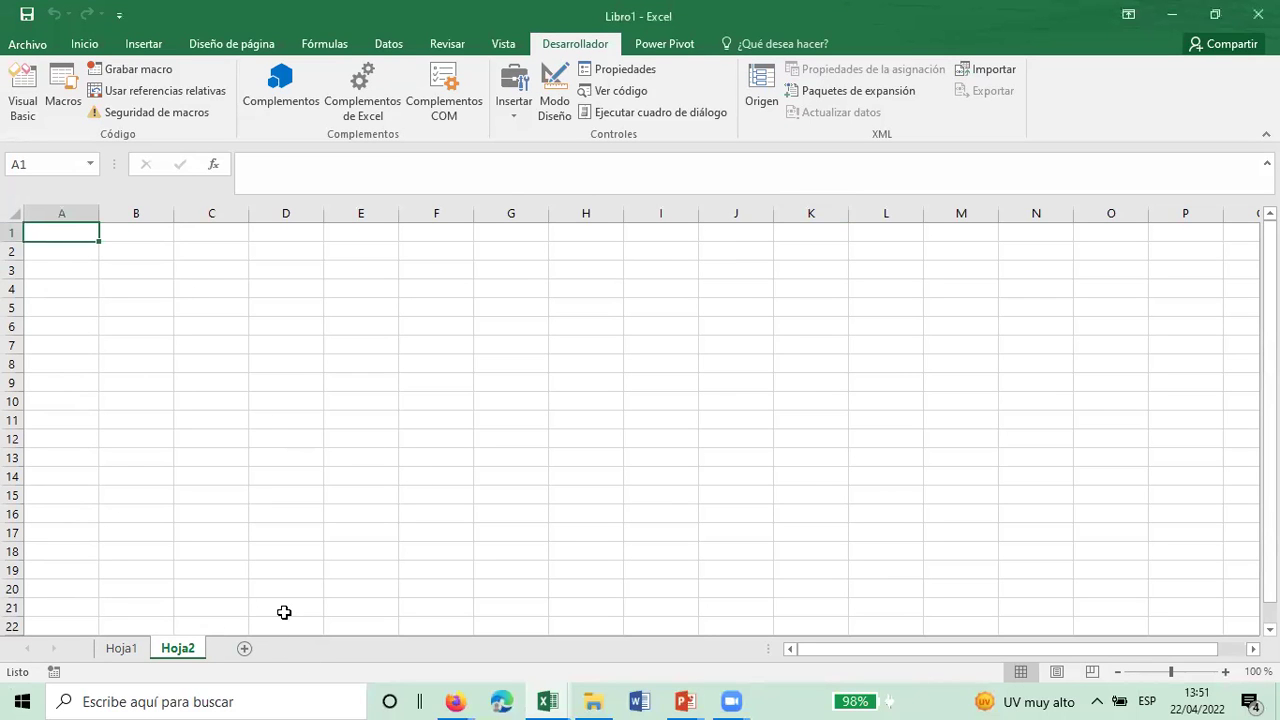
click(550, 700)
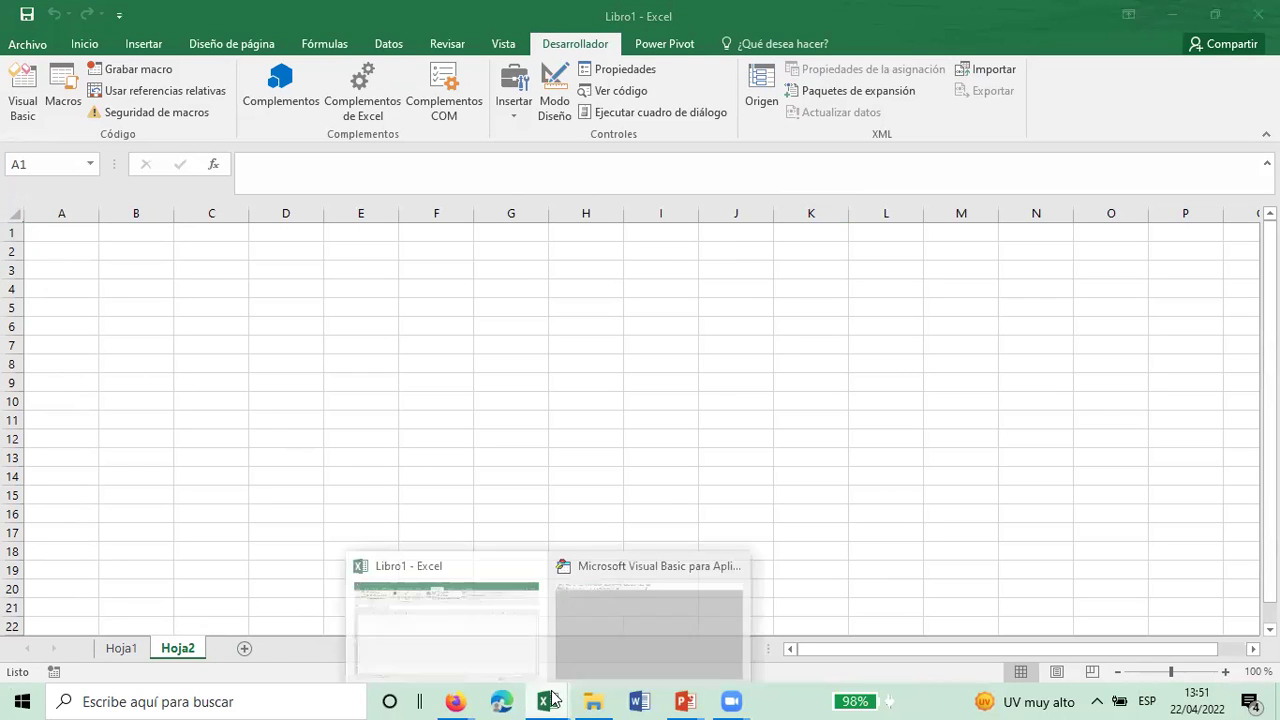
click(520, 568)
click(125, 651)
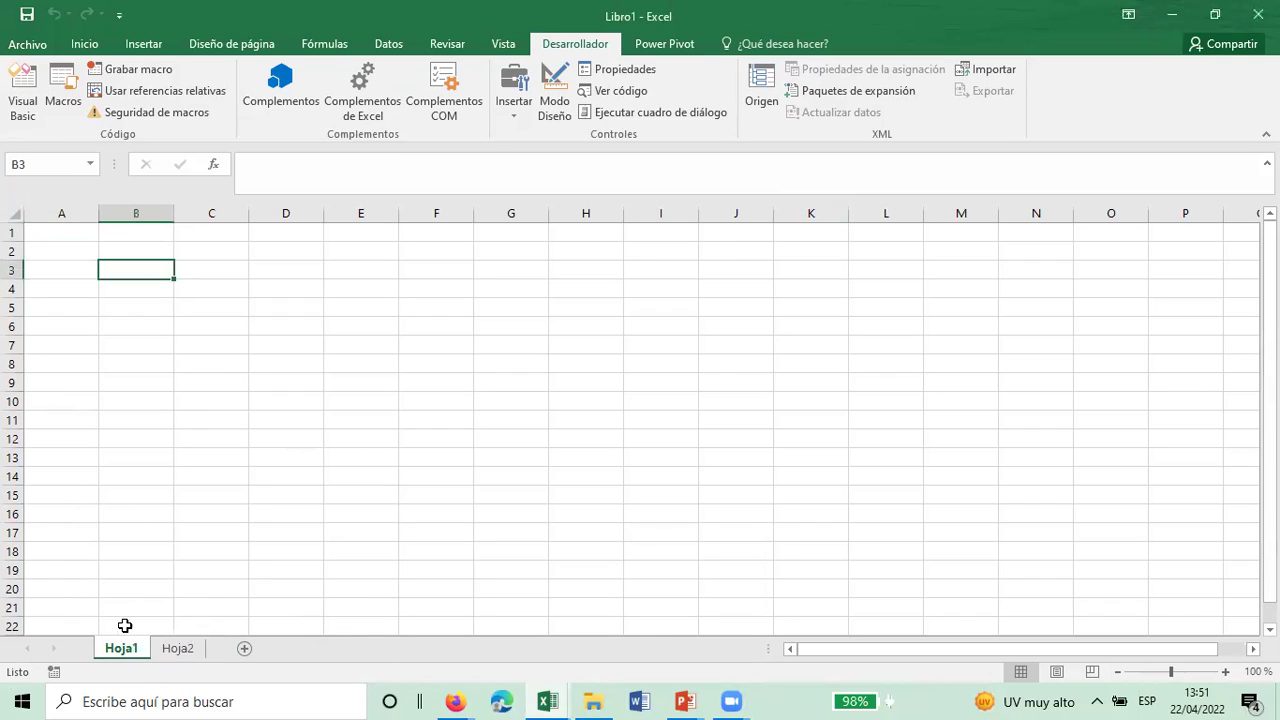
click(26, 97)
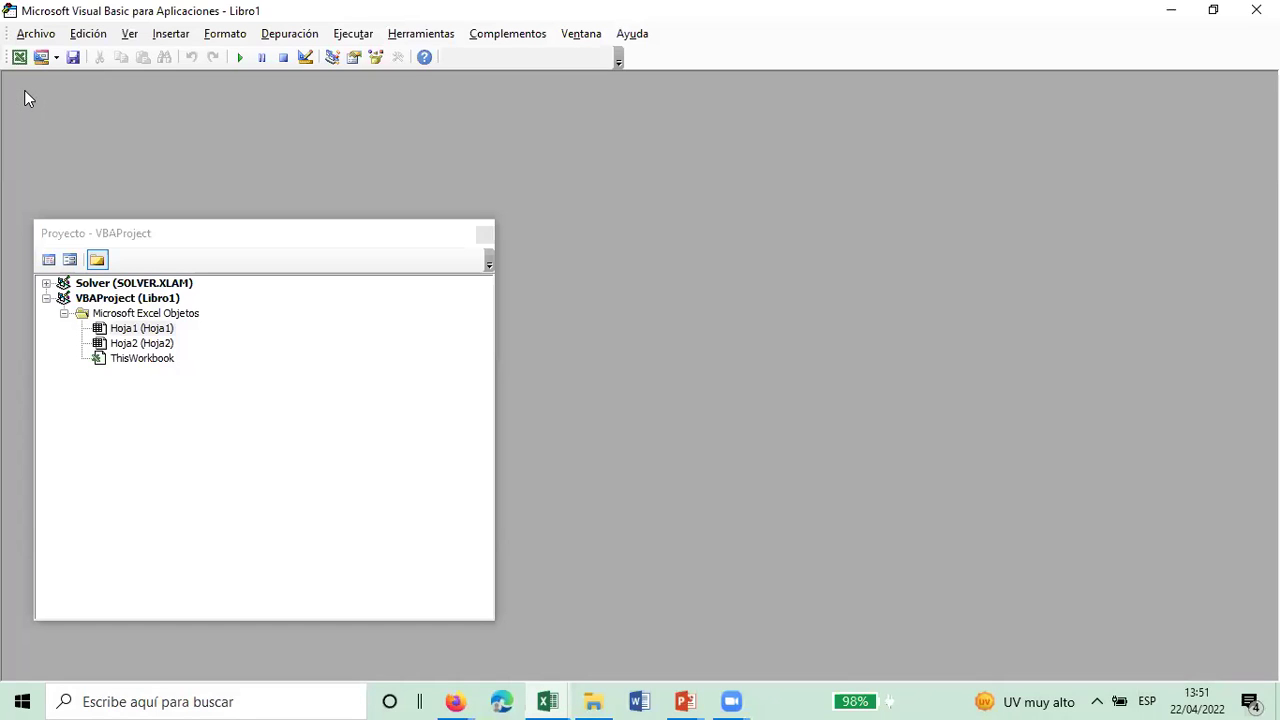
click(143, 330)
click(150, 344)
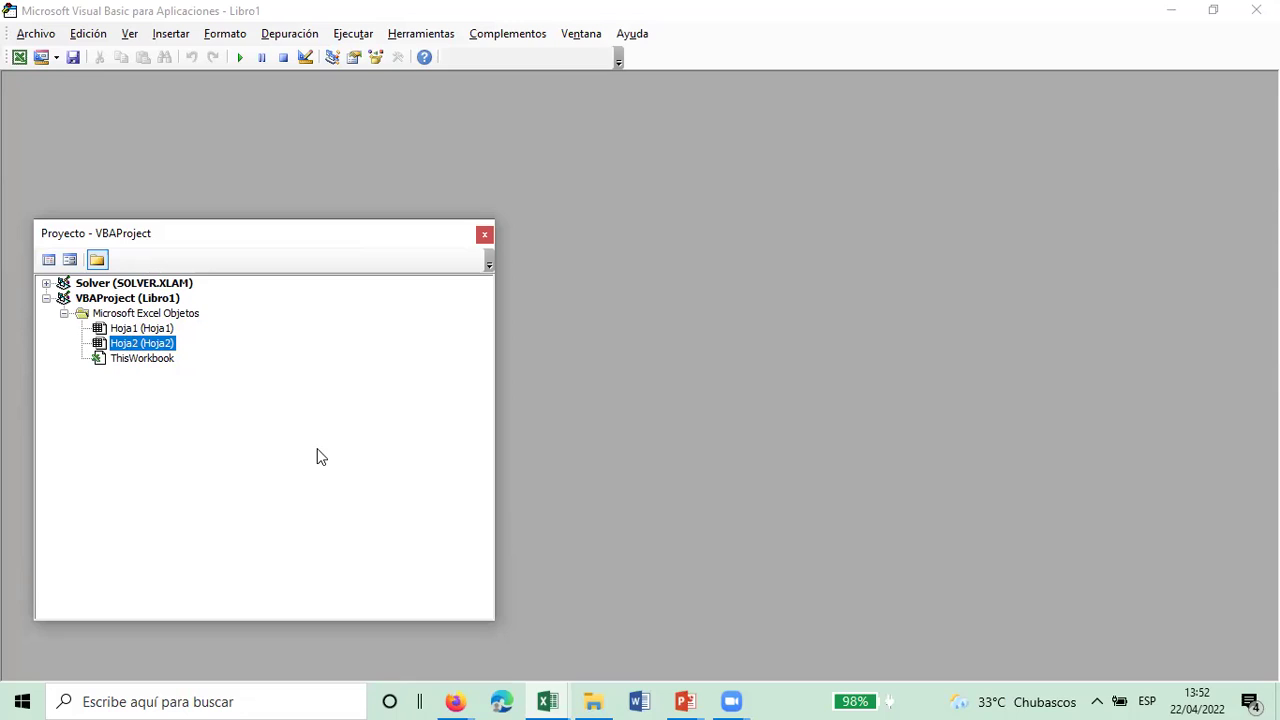
Step: Insert a UserForm into the Libro1 project, and open and close the code window of Hoja1
click(166, 37)
click(190, 74)
click(146, 330)
double_click(146, 330)
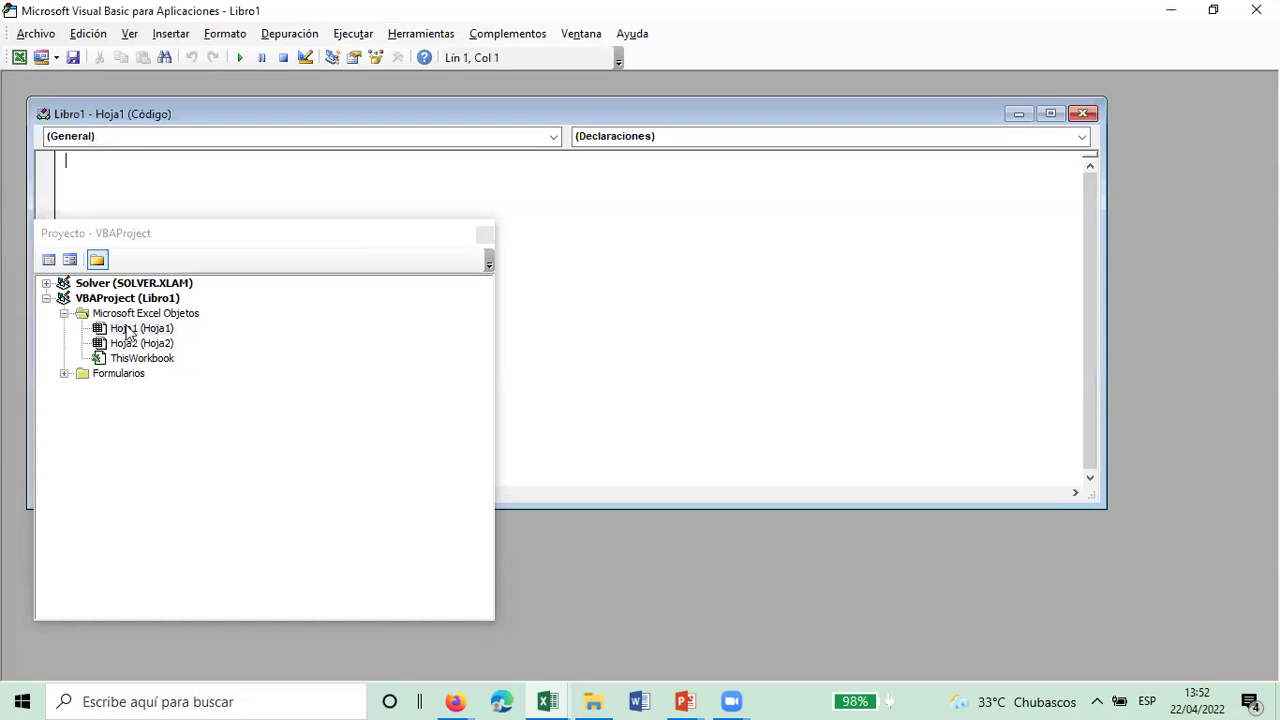
click(1083, 113)
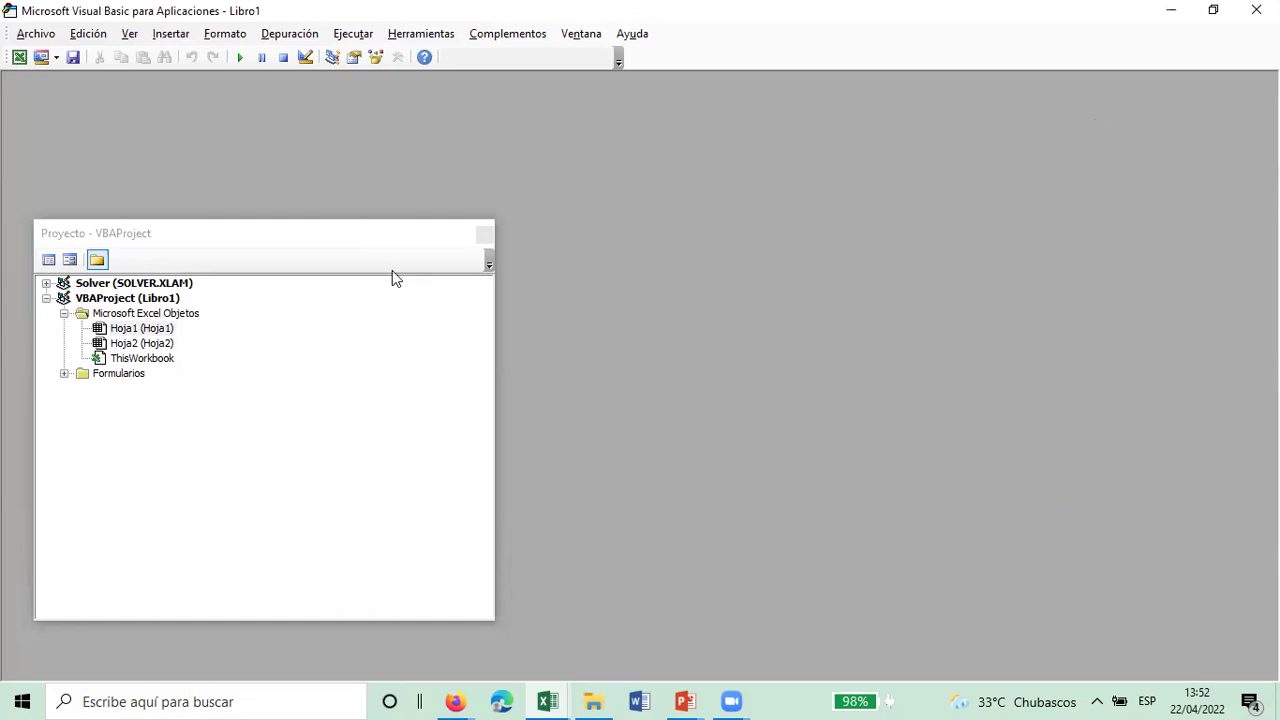
Step: Insert another UserForm with Hoja1 selected in the project, and close the open editor windows
click(135, 334)
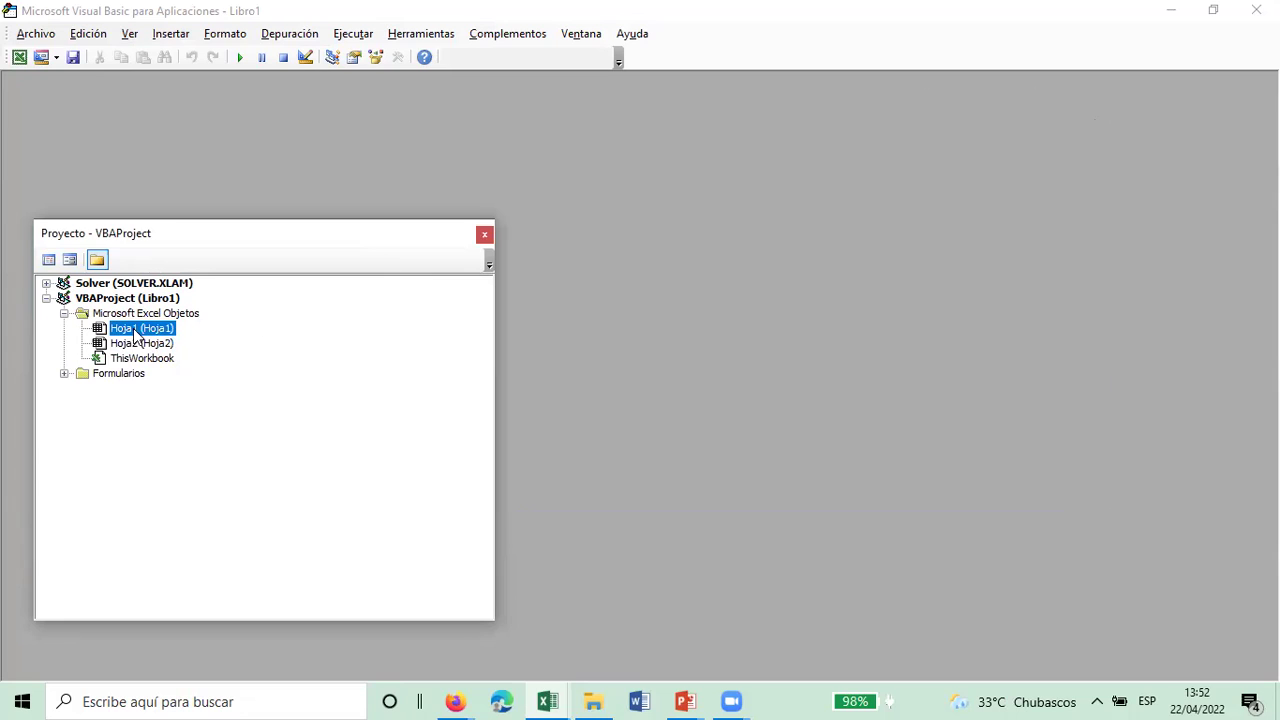
click(56, 57)
click(69, 78)
click(485, 236)
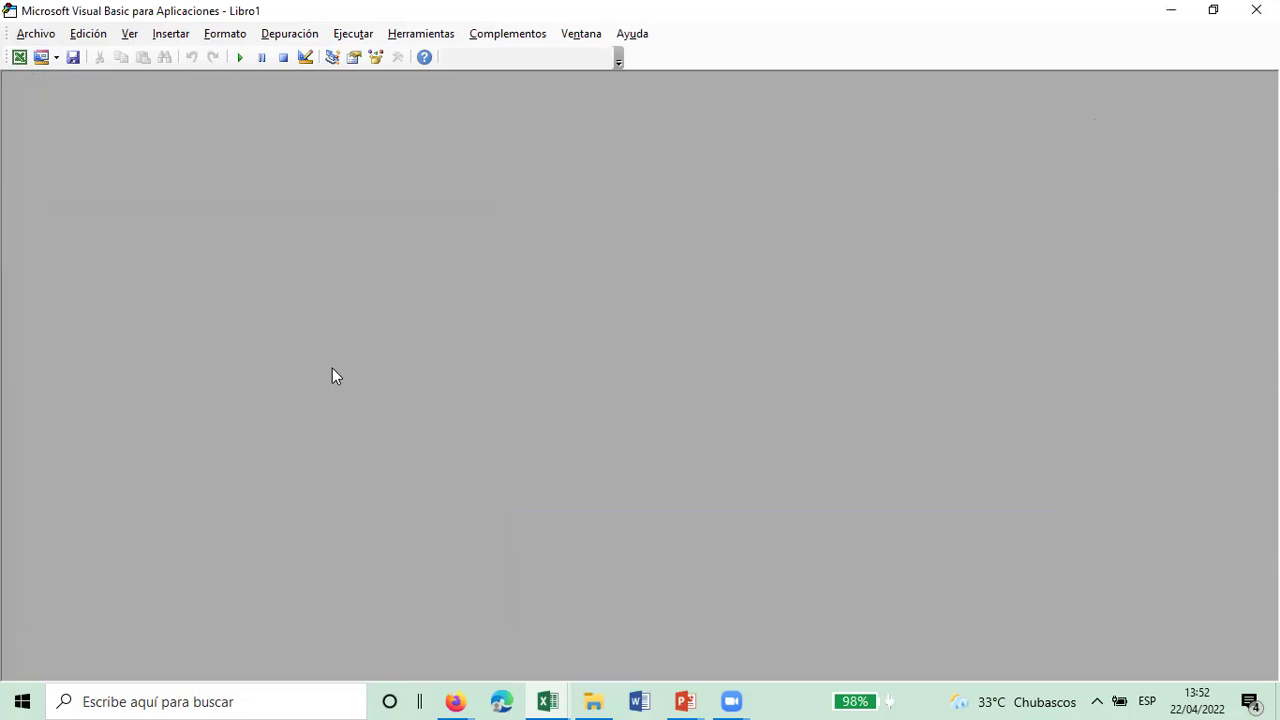
Step: Reduce the Visual Basic editor to a floating window over the sheet and insert a further UserForm
click(57, 57)
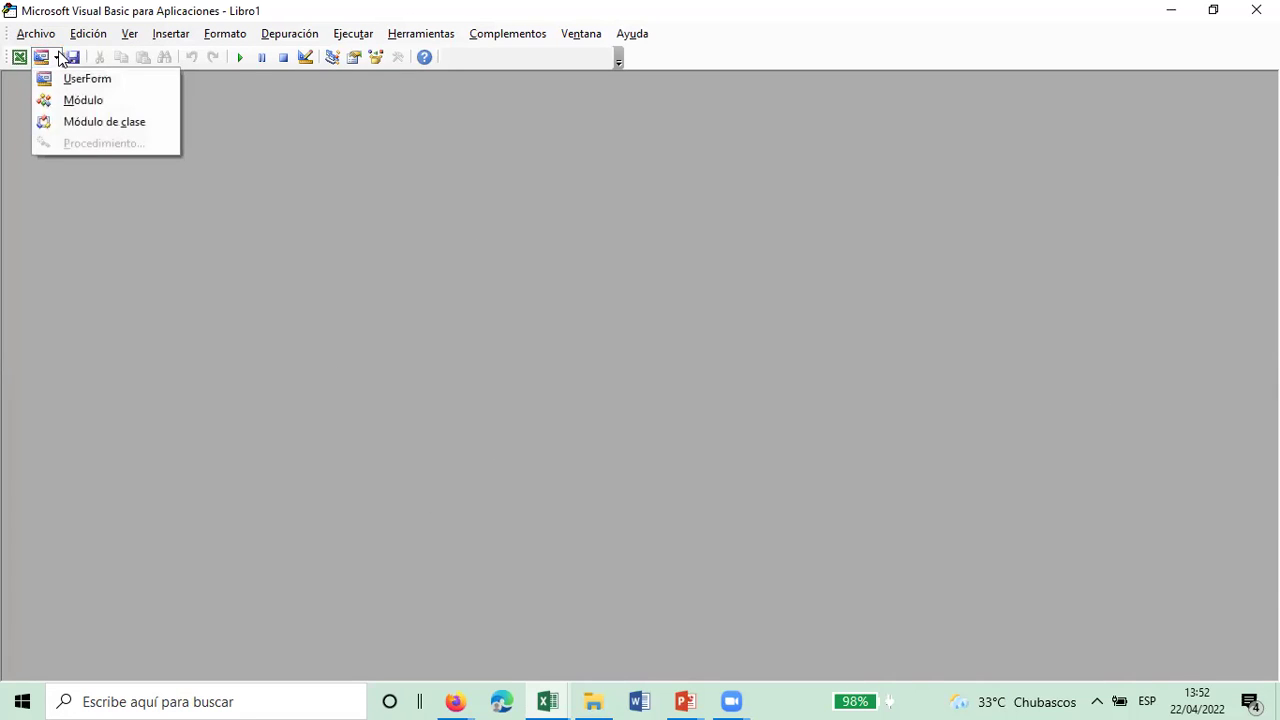
click(1240, 12)
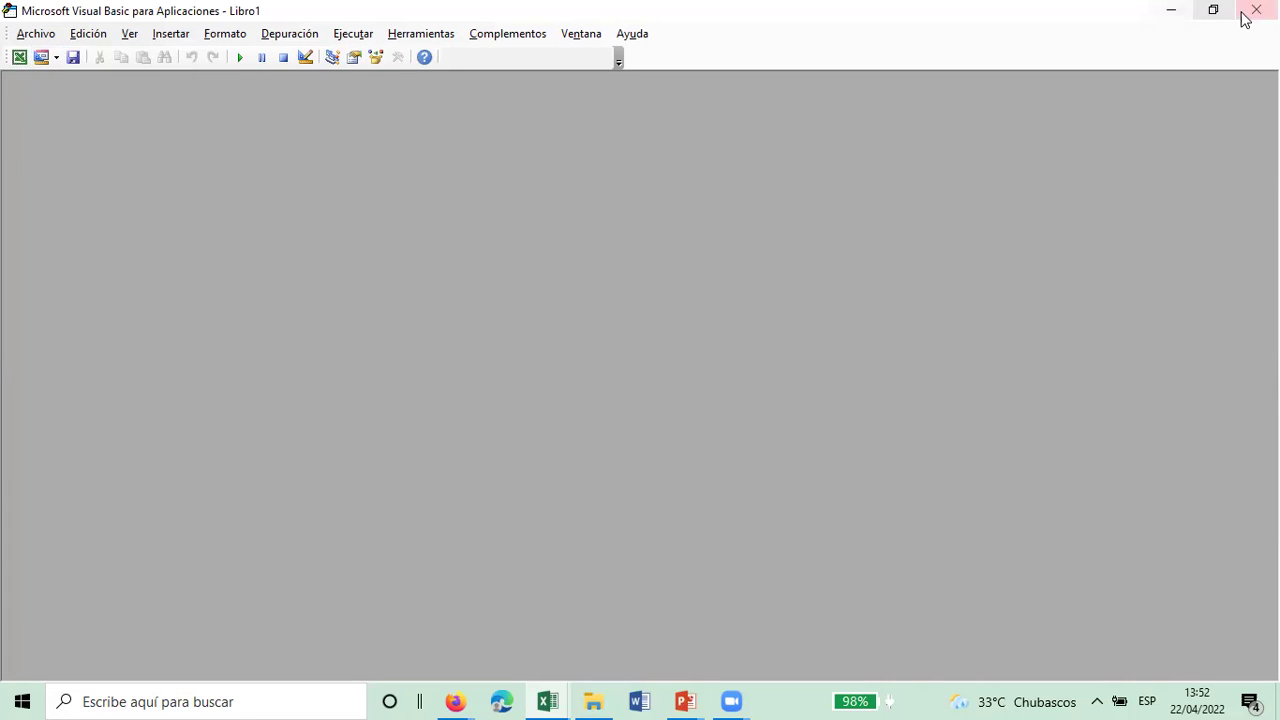
click(1213, 12)
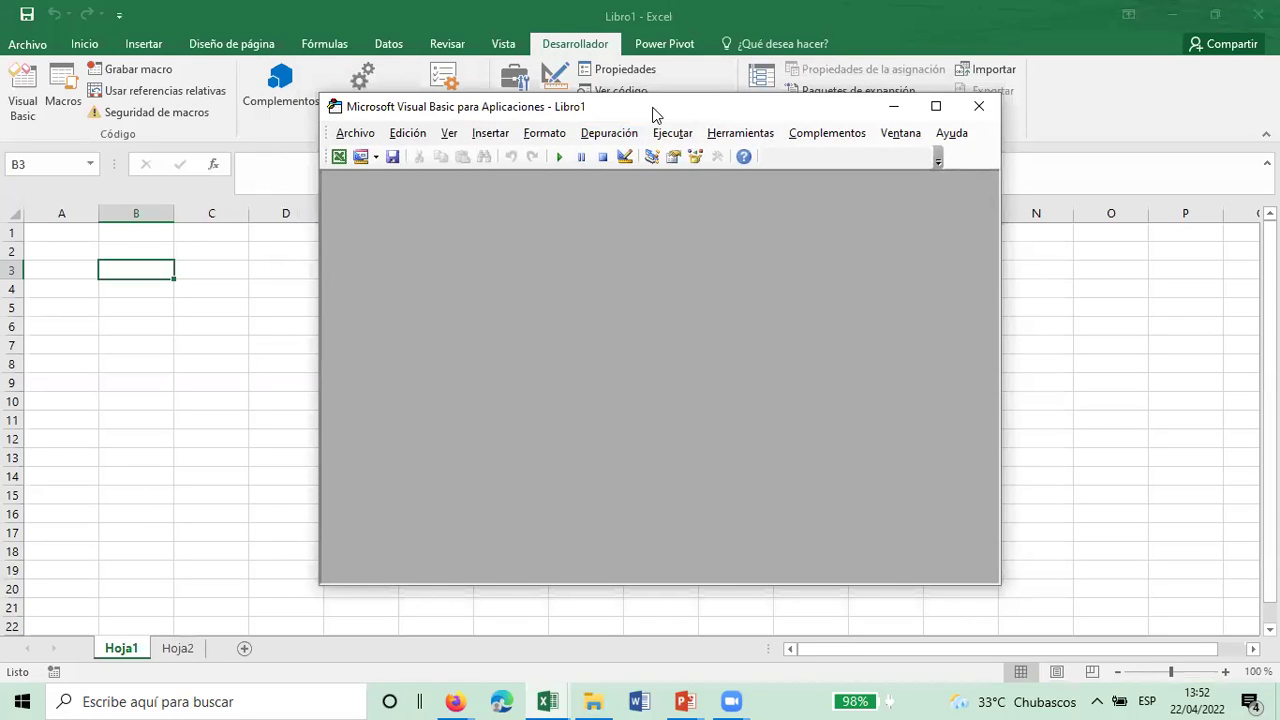
drag(645, 106, 517, 245)
click(245, 297)
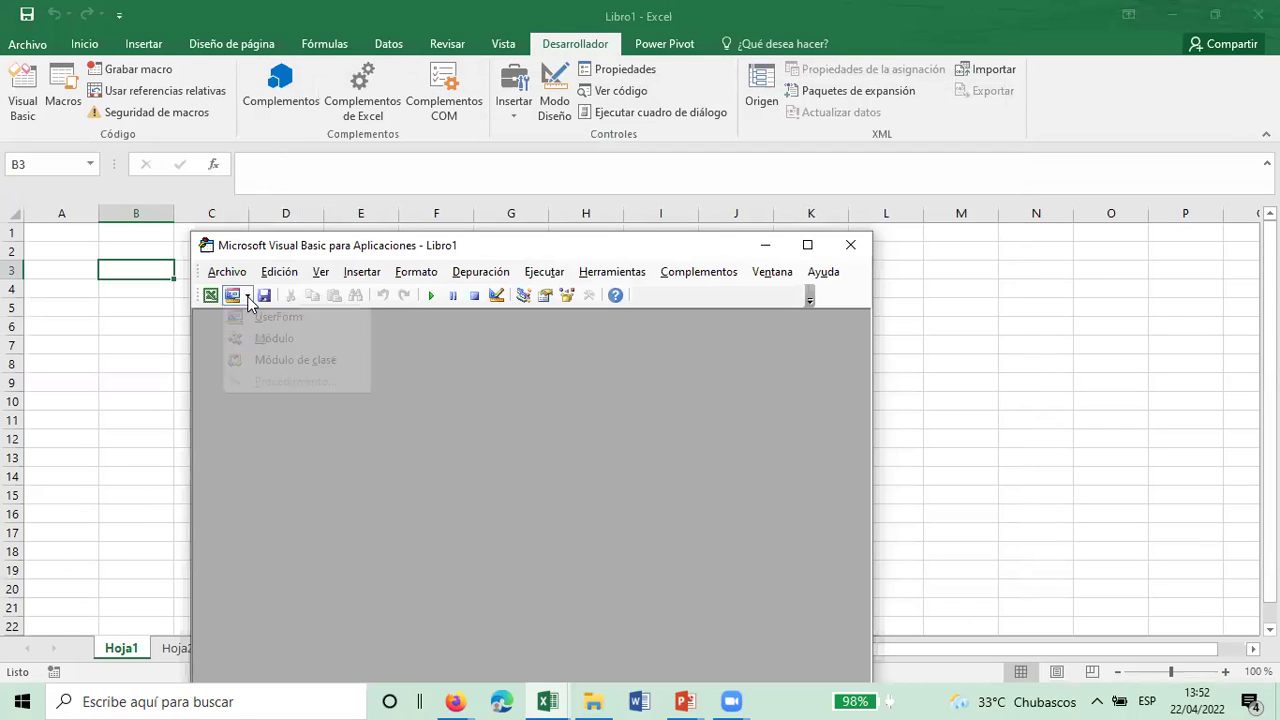
click(240, 316)
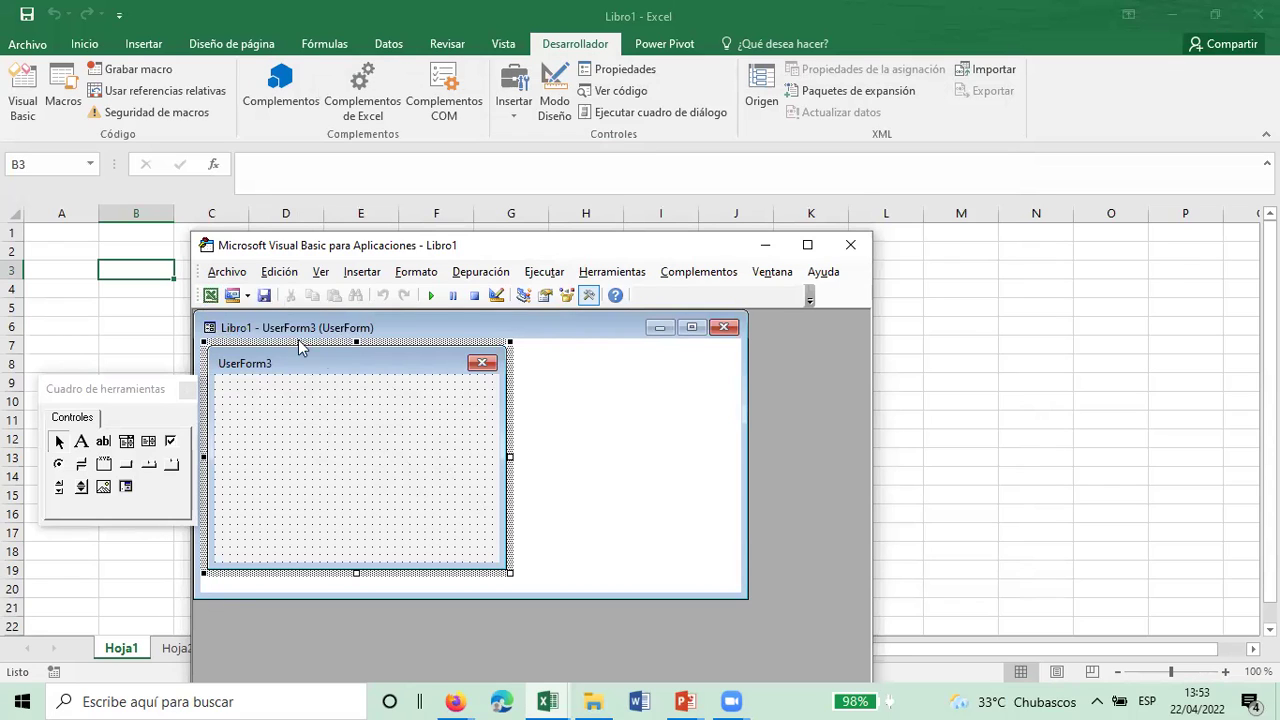
drag(294, 327, 464, 333)
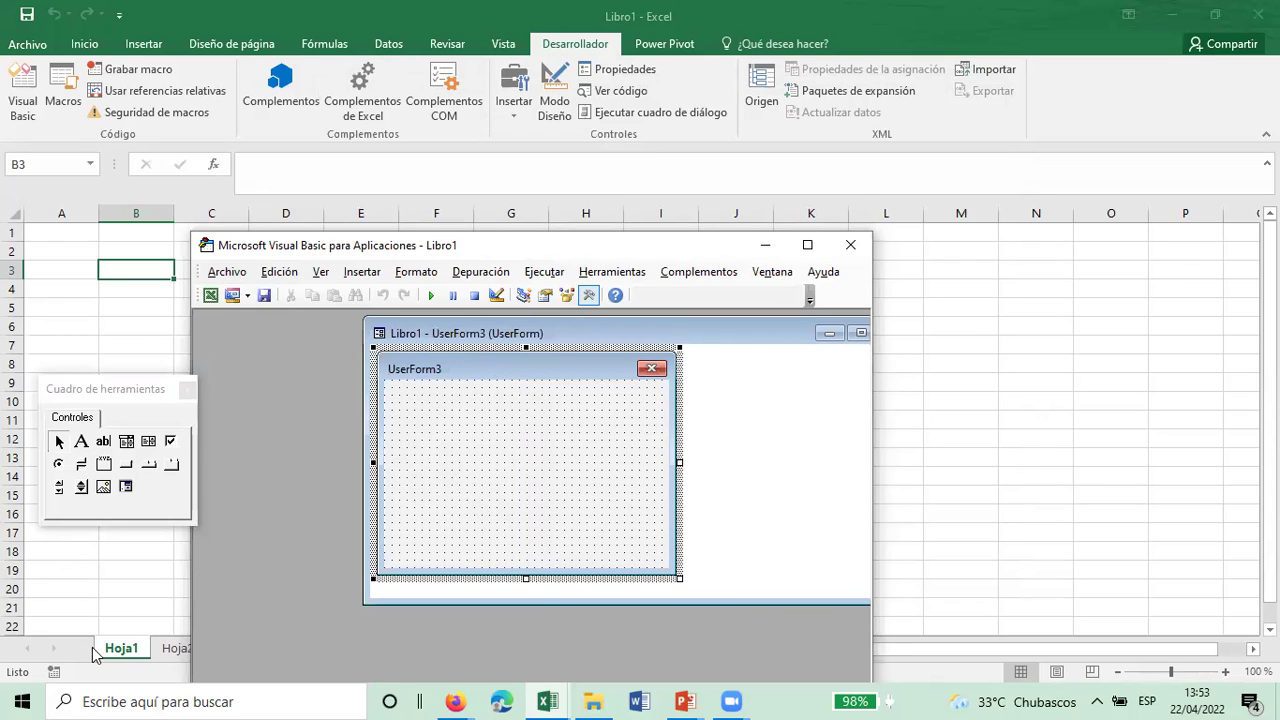
Step: Bring the Hoja1 worksheet to the front and return to the Visual Basic editor
click(102, 585)
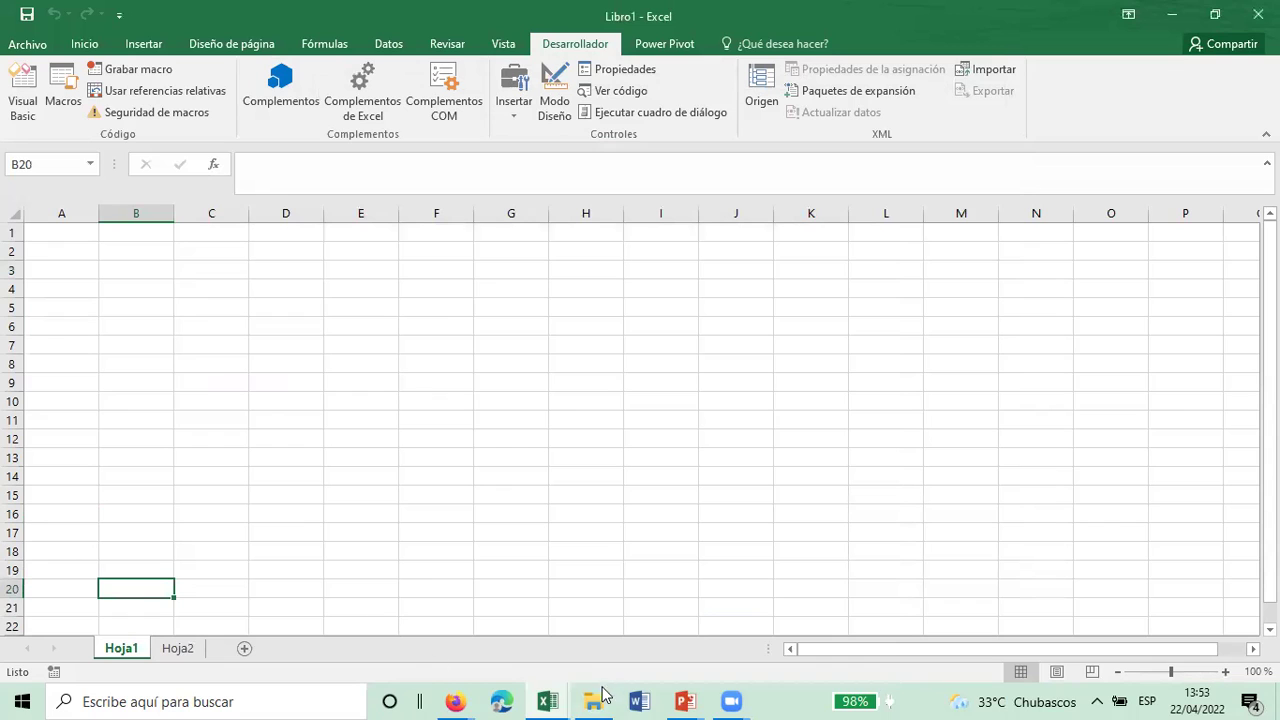
mouse_move(572, 692)
click(648, 615)
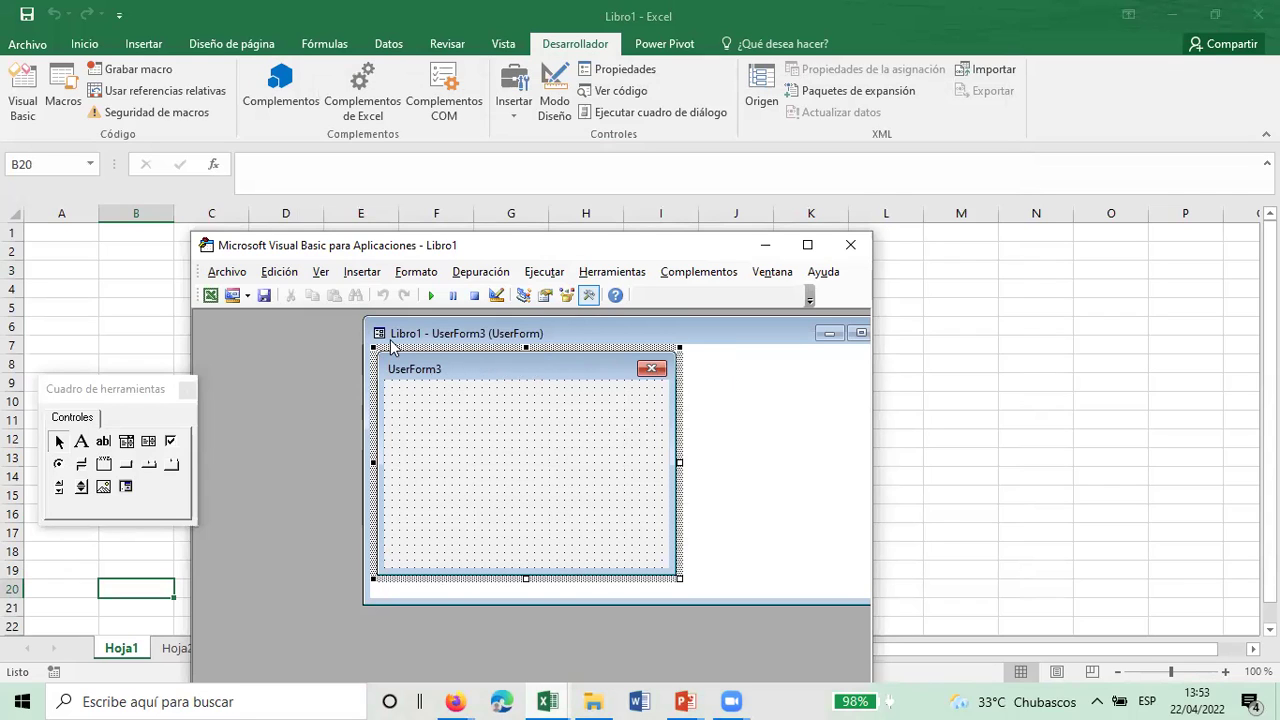
Step: Place the controls toolbox beside UserForm3 within the editor window and look through the View commands
click(321, 275)
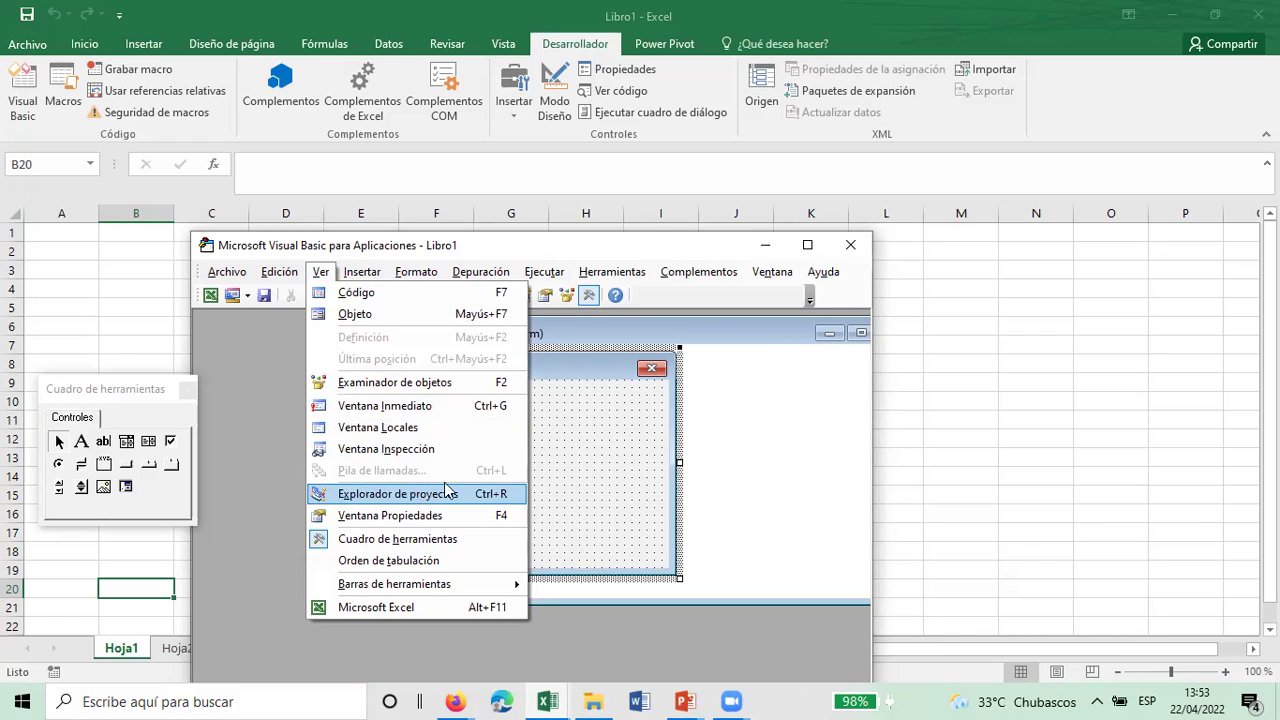
click(562, 364)
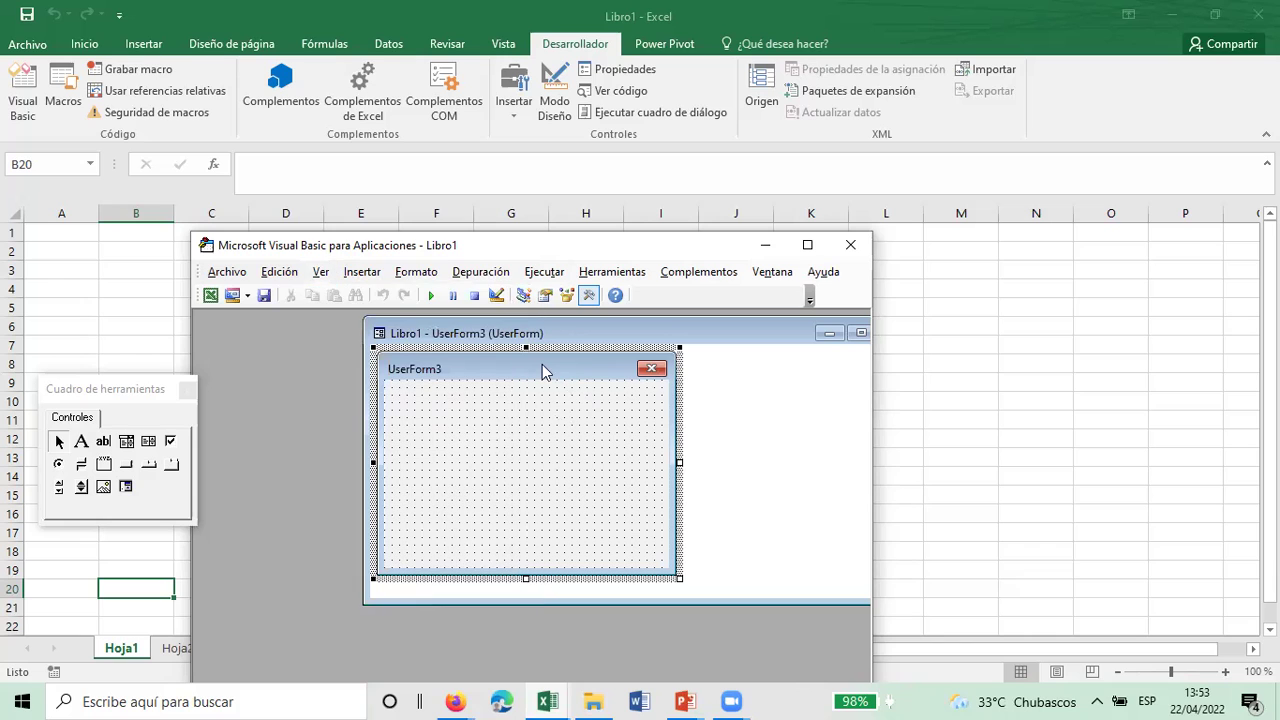
click(146, 397)
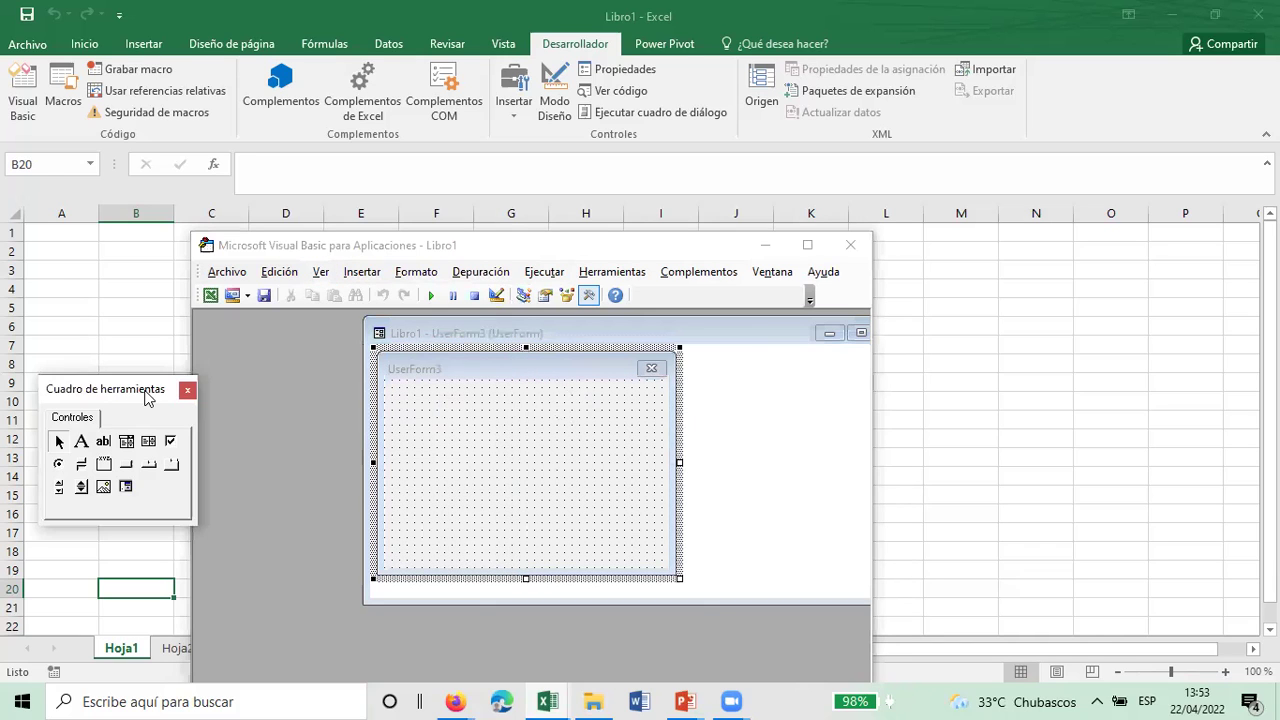
drag(146, 397, 790, 363)
click(320, 272)
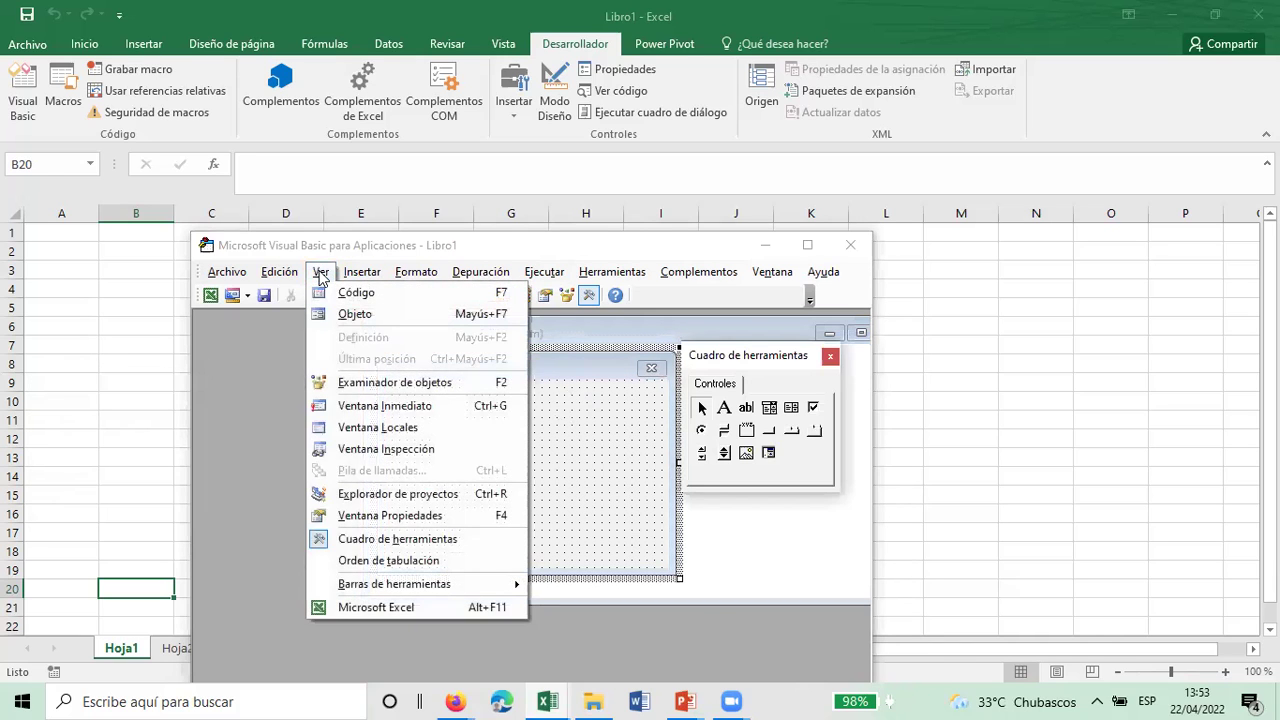
click(360, 276)
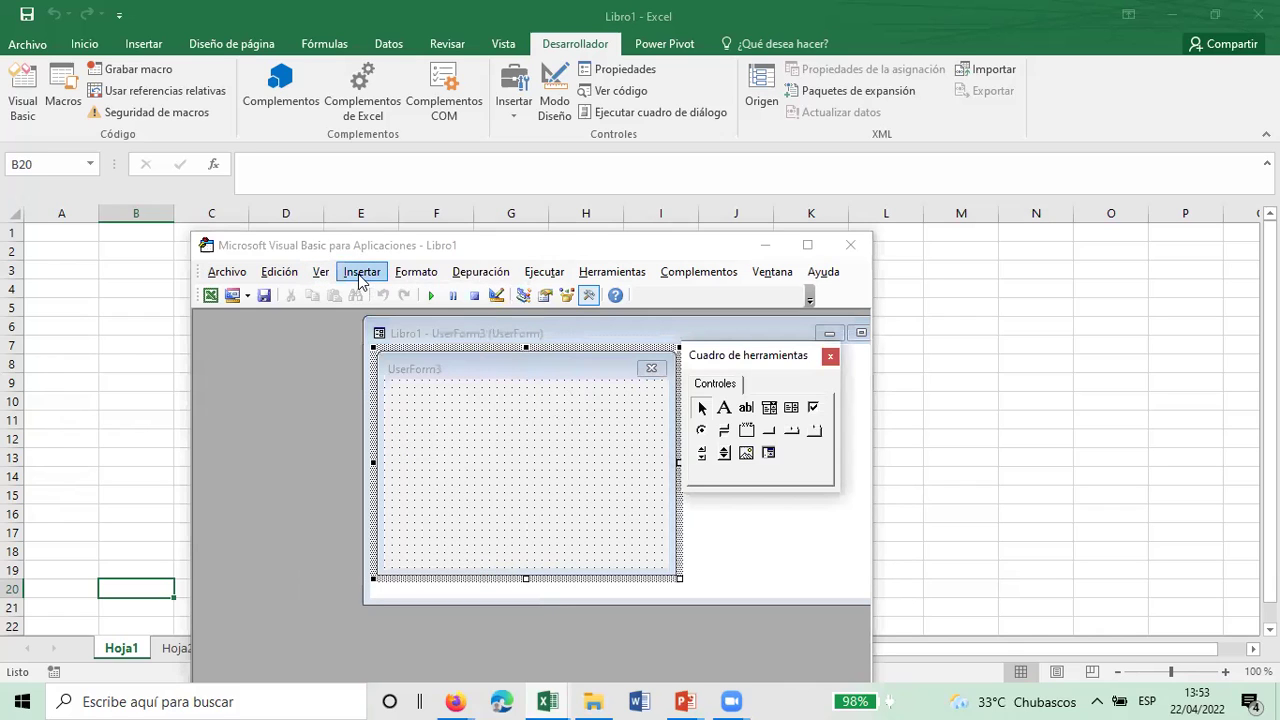
Step: Maximize the UserForm3 design window within the editor and show its Properties window
click(510, 416)
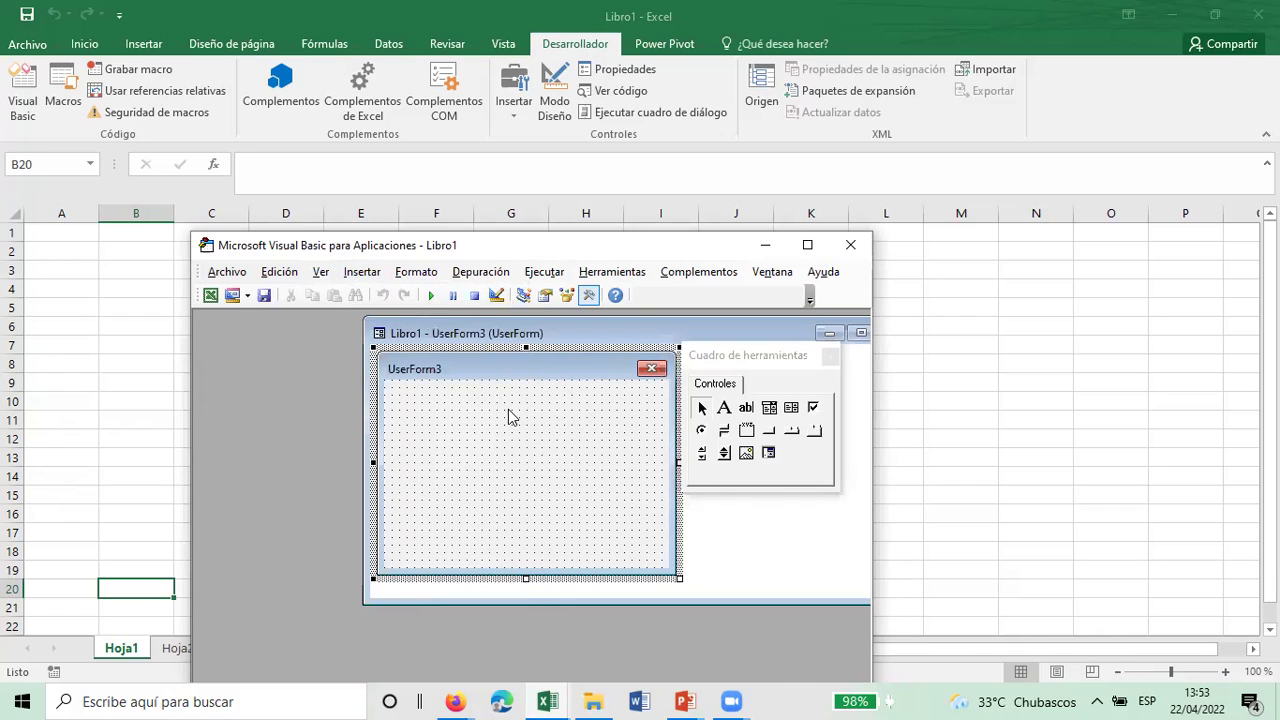
double_click(445, 333)
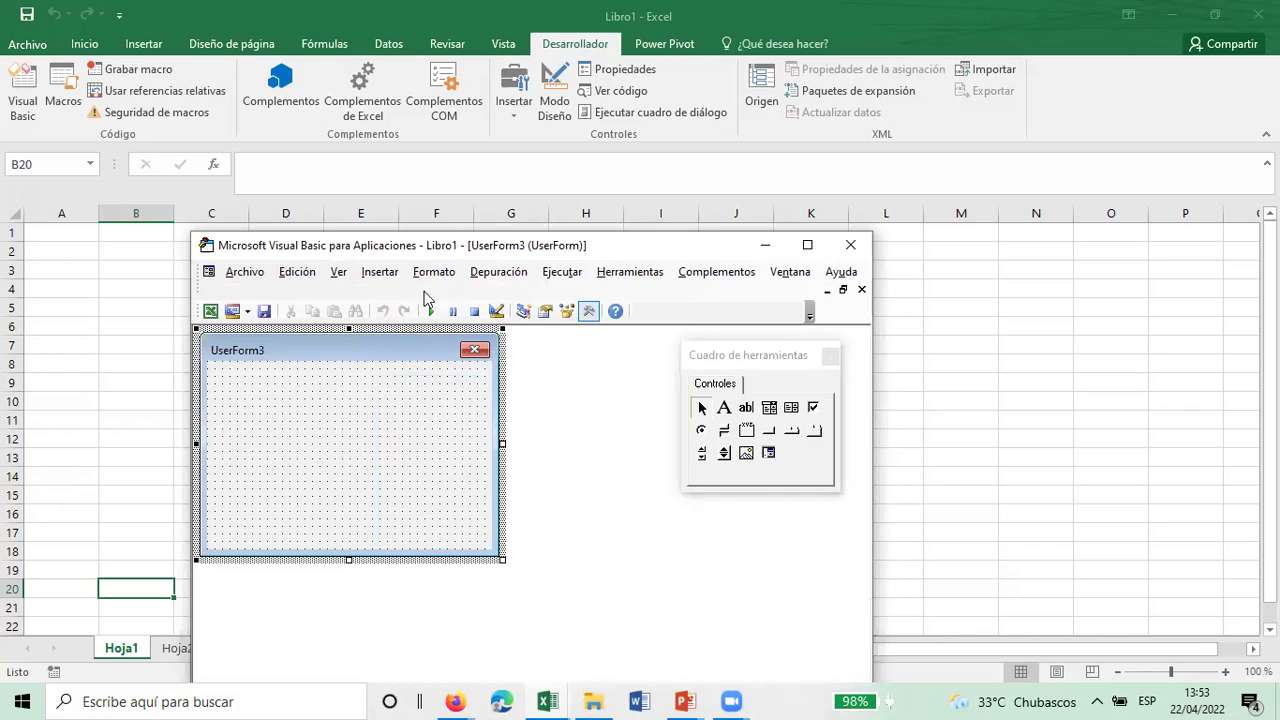
click(357, 276)
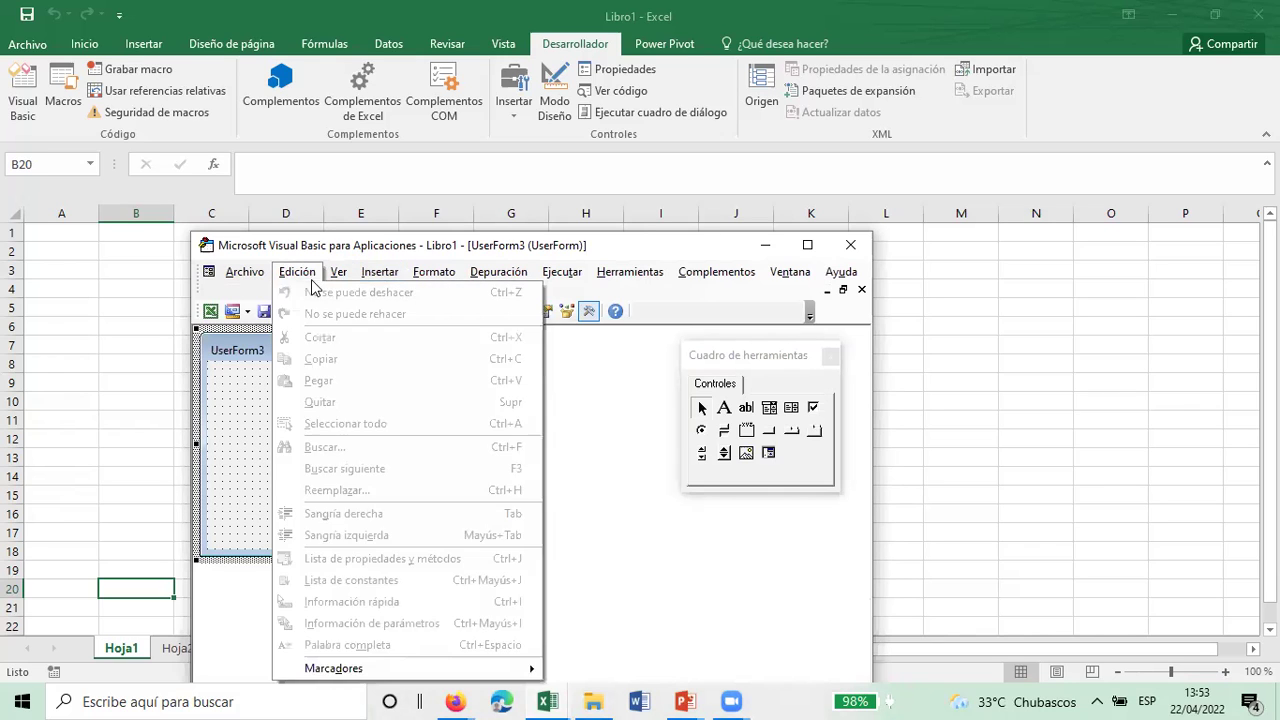
mouse_move(340, 278)
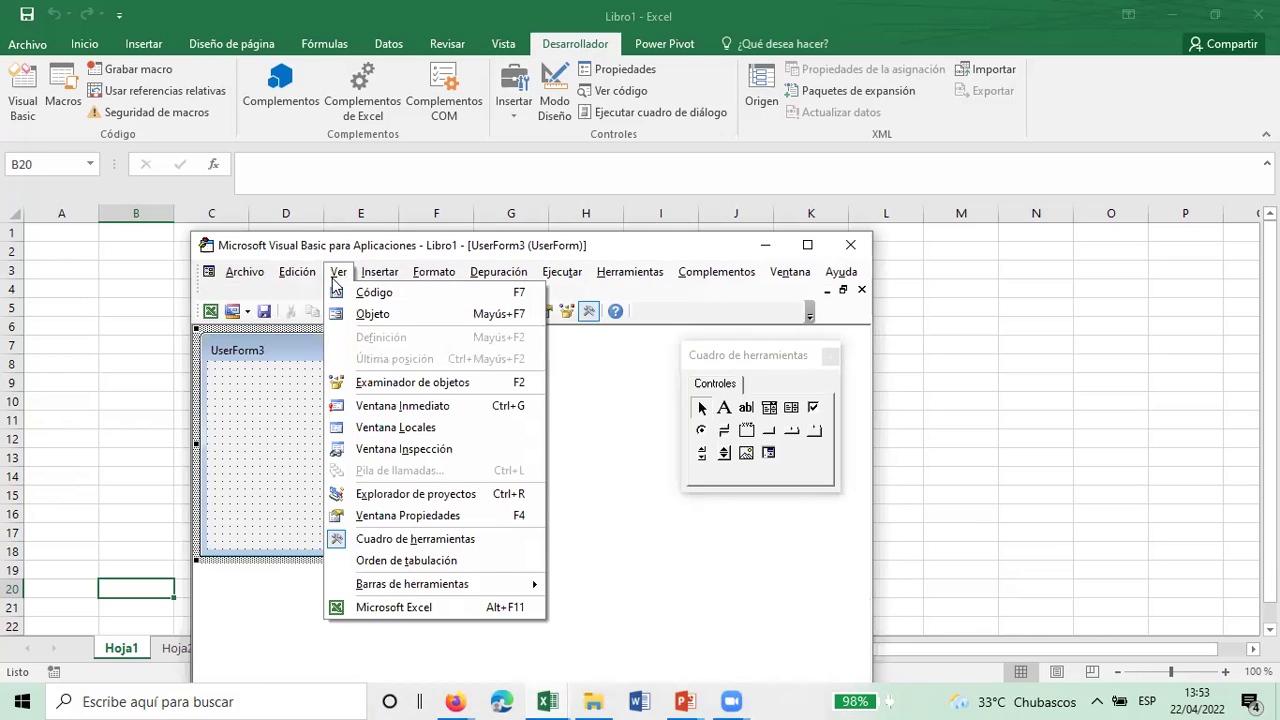
click(441, 517)
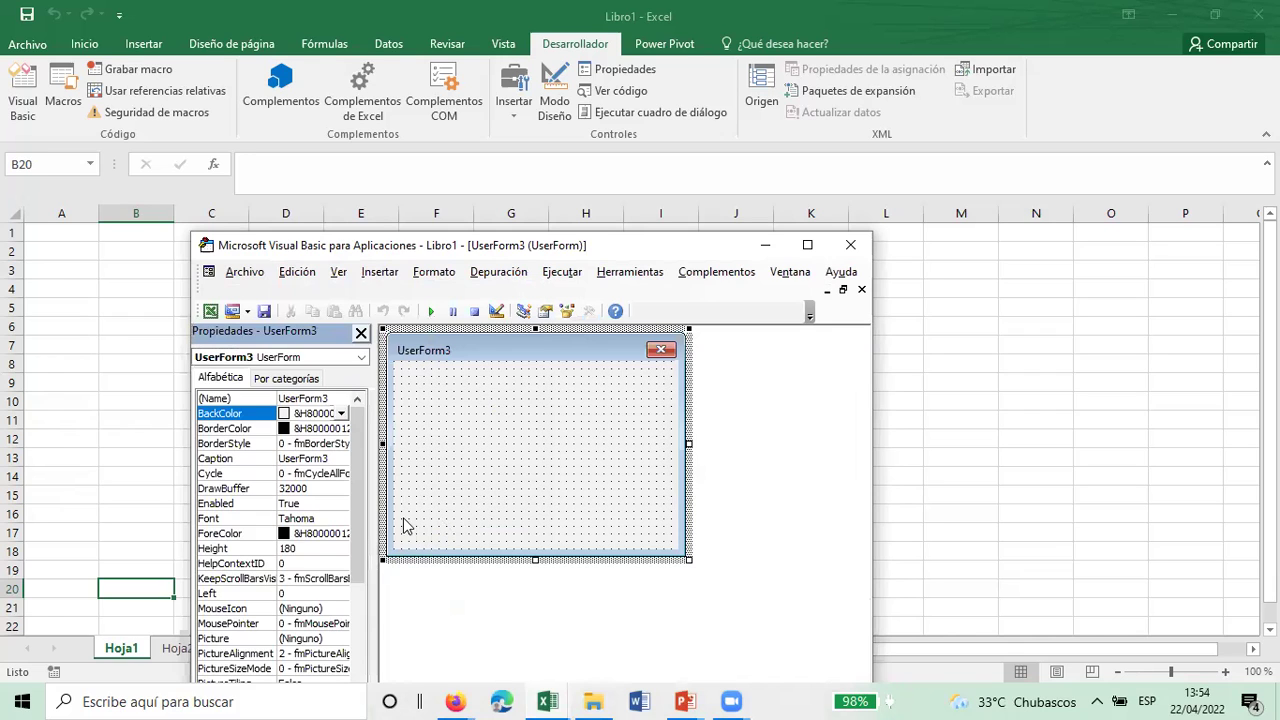
click(338, 272)
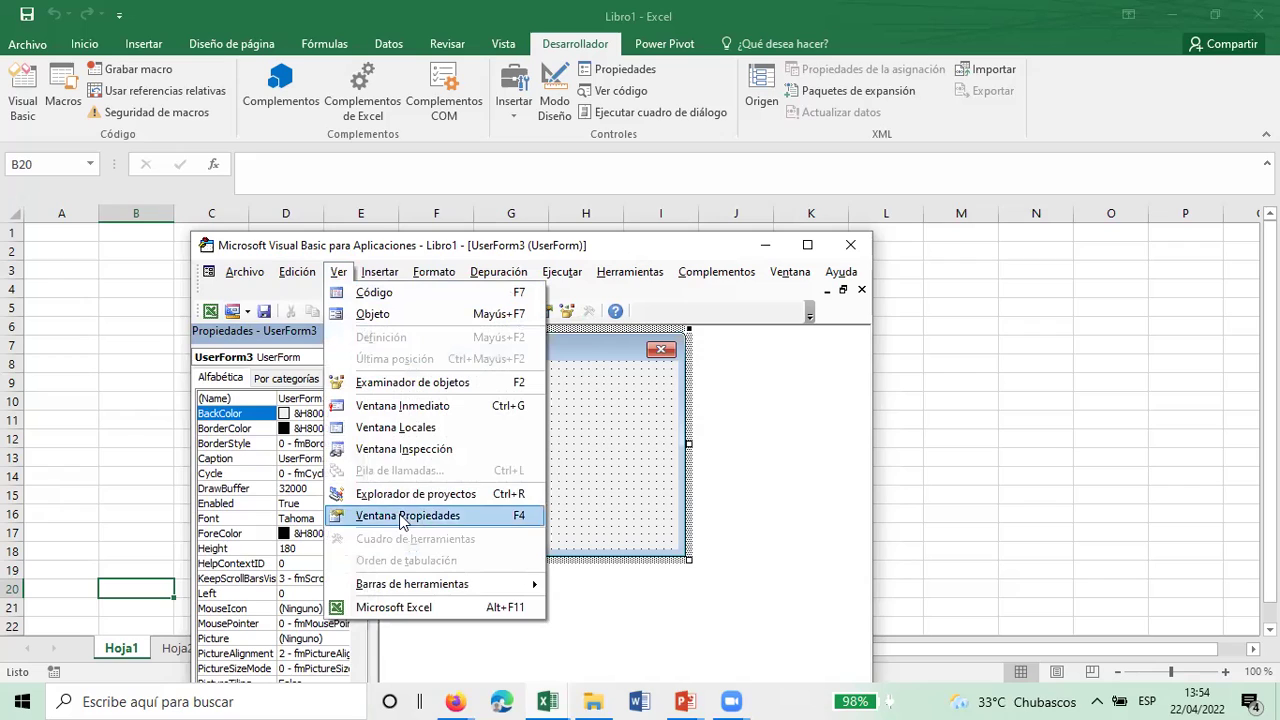
click(590, 348)
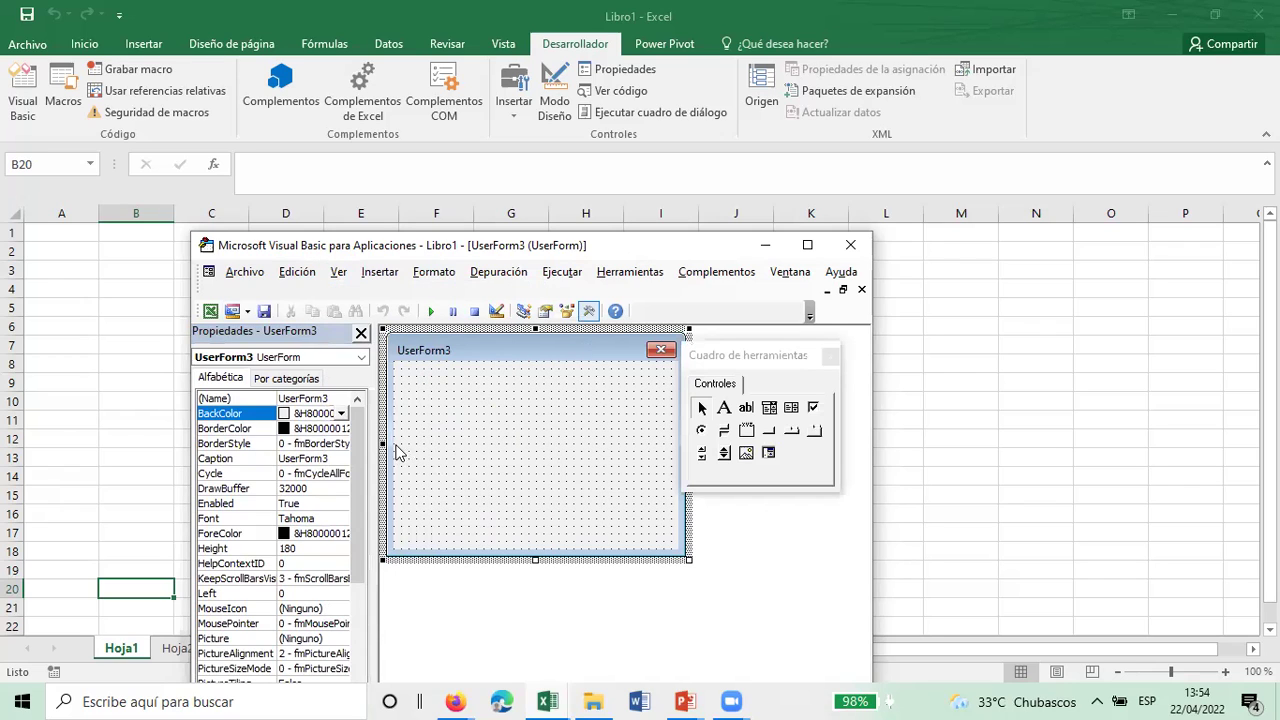
Step: Set UserForm3's Caption property to INICIAL FORMULARIO
click(328, 459)
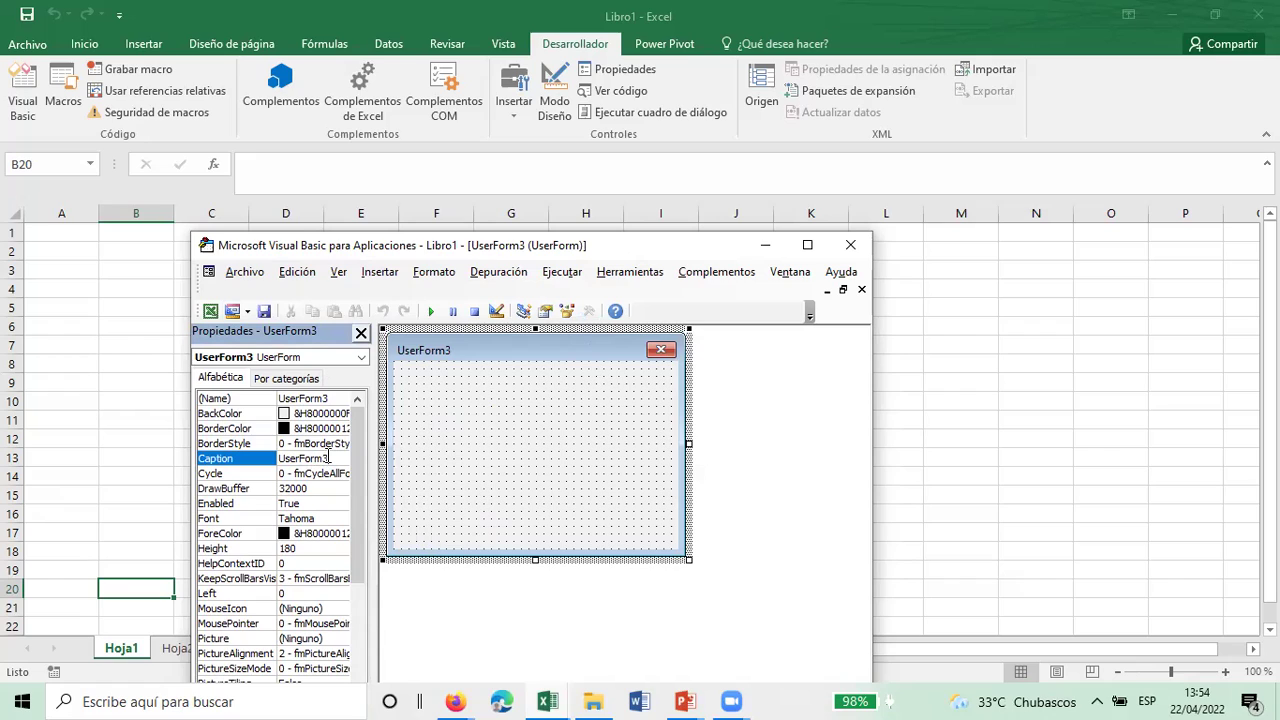
key(BackSpace)
key(BackSpace)
key(BackSpace)
key(BackSpace)
key(BackSpace)
key(BackSpace)
key(BackSpace)
key(BackSpace)
key(BackSpace)
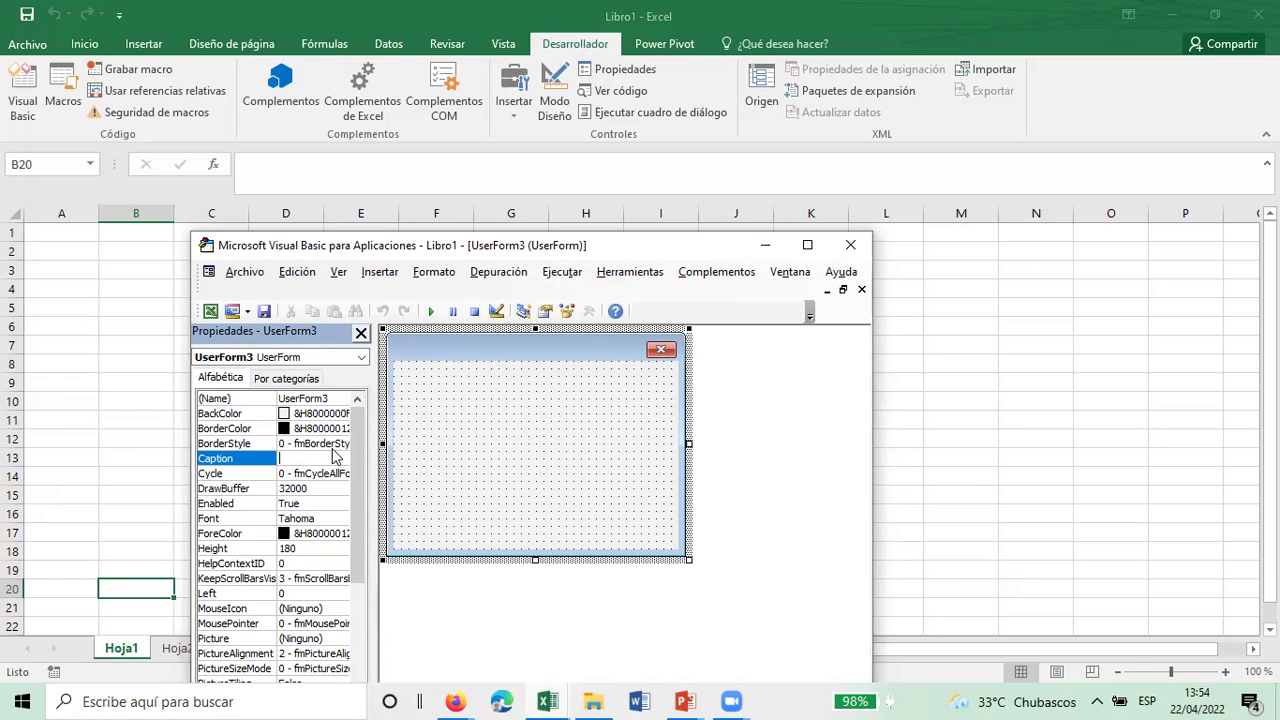
text(INCI)
key(BackSpace)
key(BackSpace)
text(CIAL FORMULARIO)
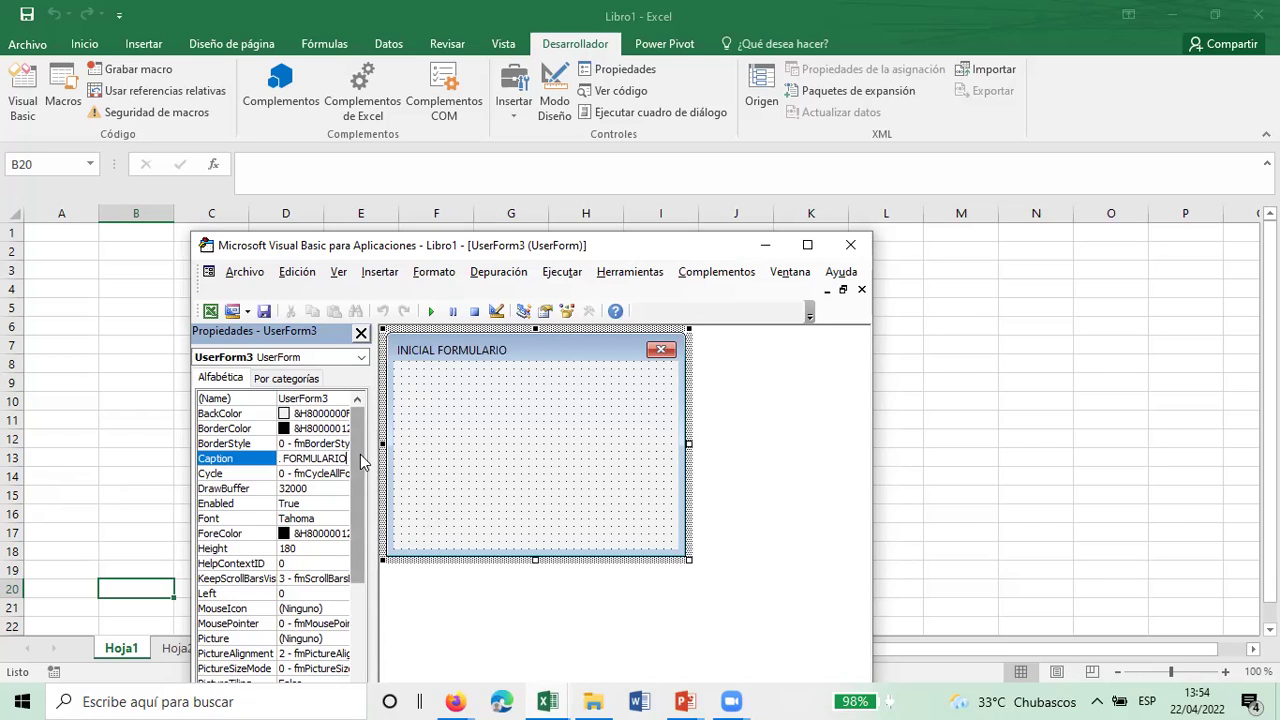
drag(354, 429, 358, 610)
drag(367, 497, 373, 380)
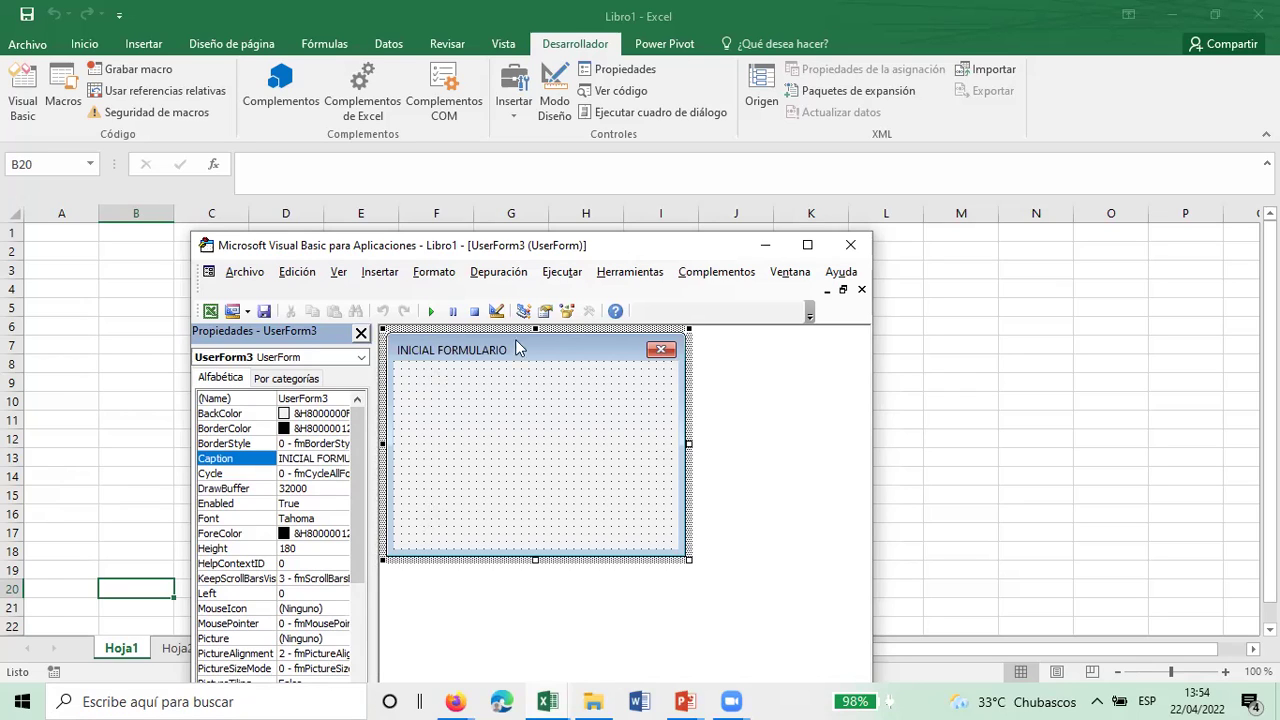
Step: Maximize the Visual Basic editor and select the form so the controls toolbox is shown
click(808, 246)
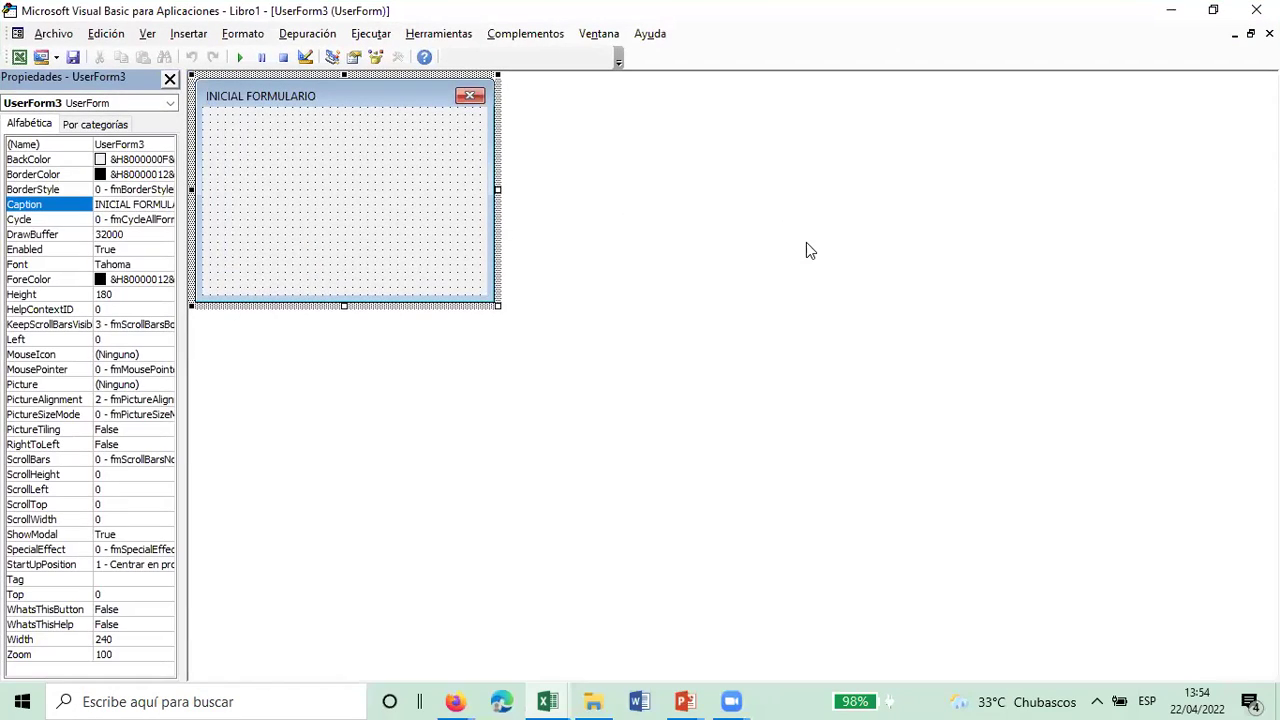
click(357, 88)
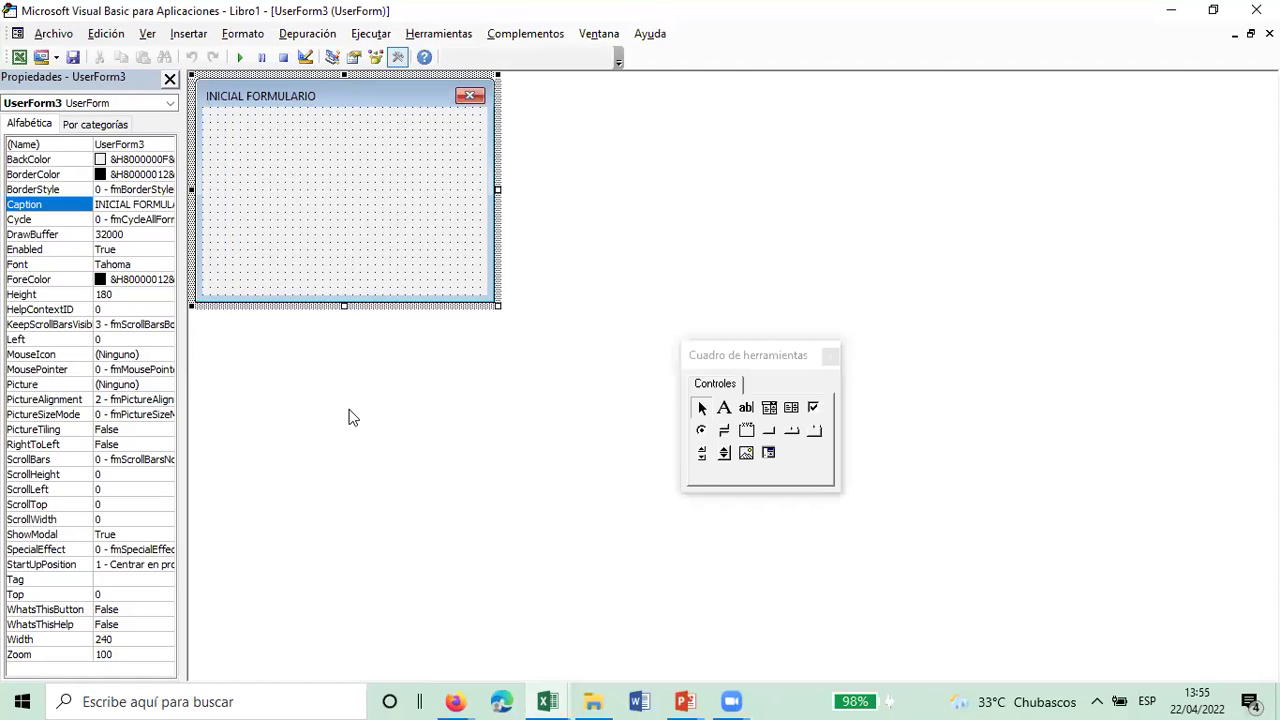
key(F5)
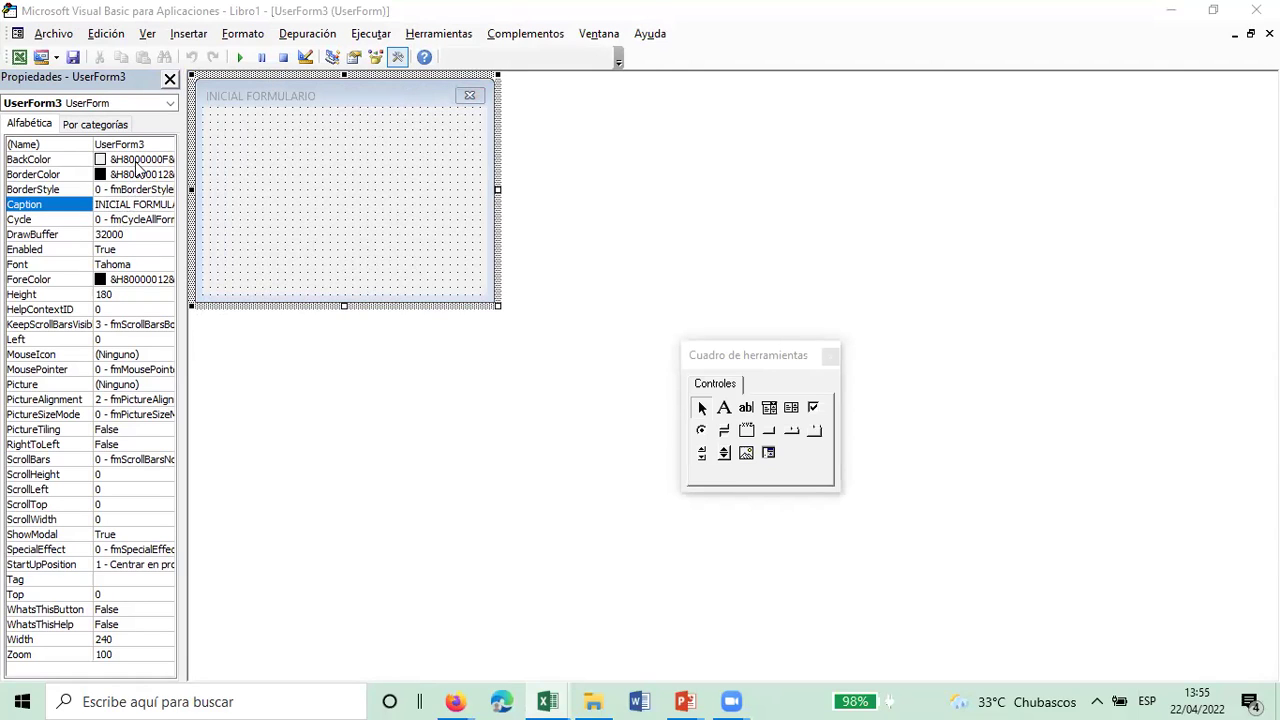
Step: Set the form's BackColor to the system colour Espacio de trabajo de la aplicación
click(103, 162)
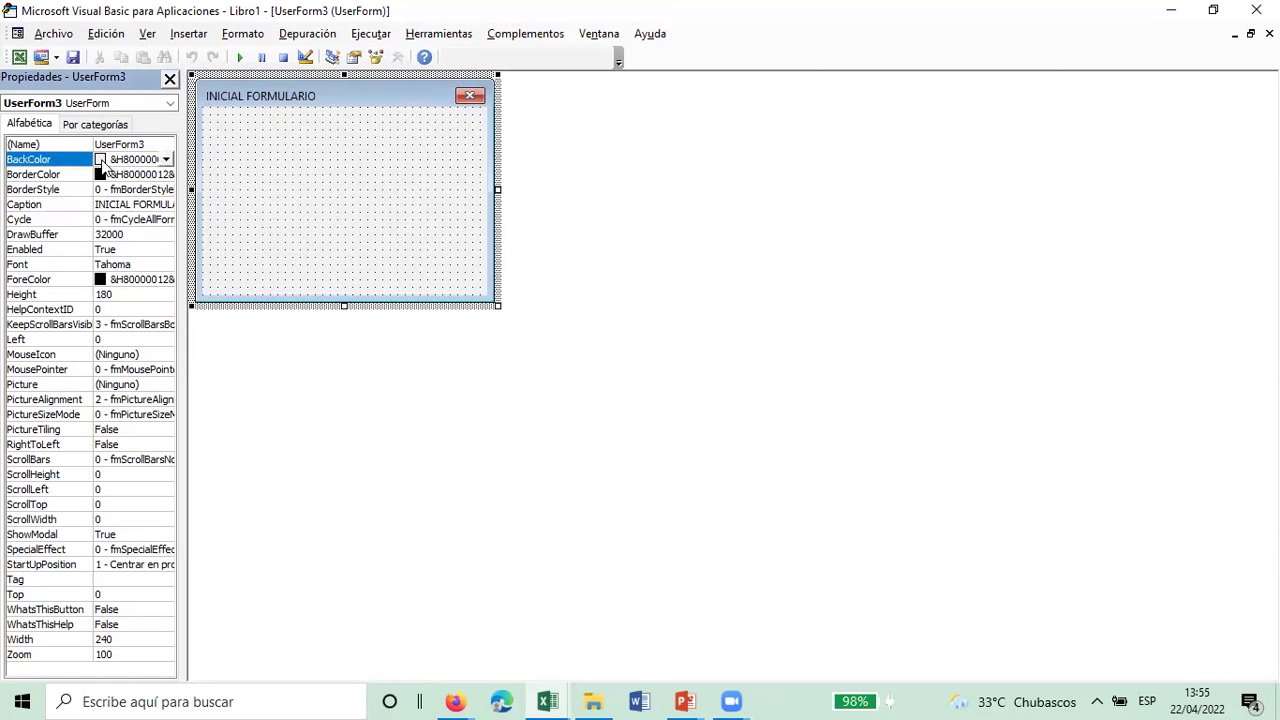
click(166, 160)
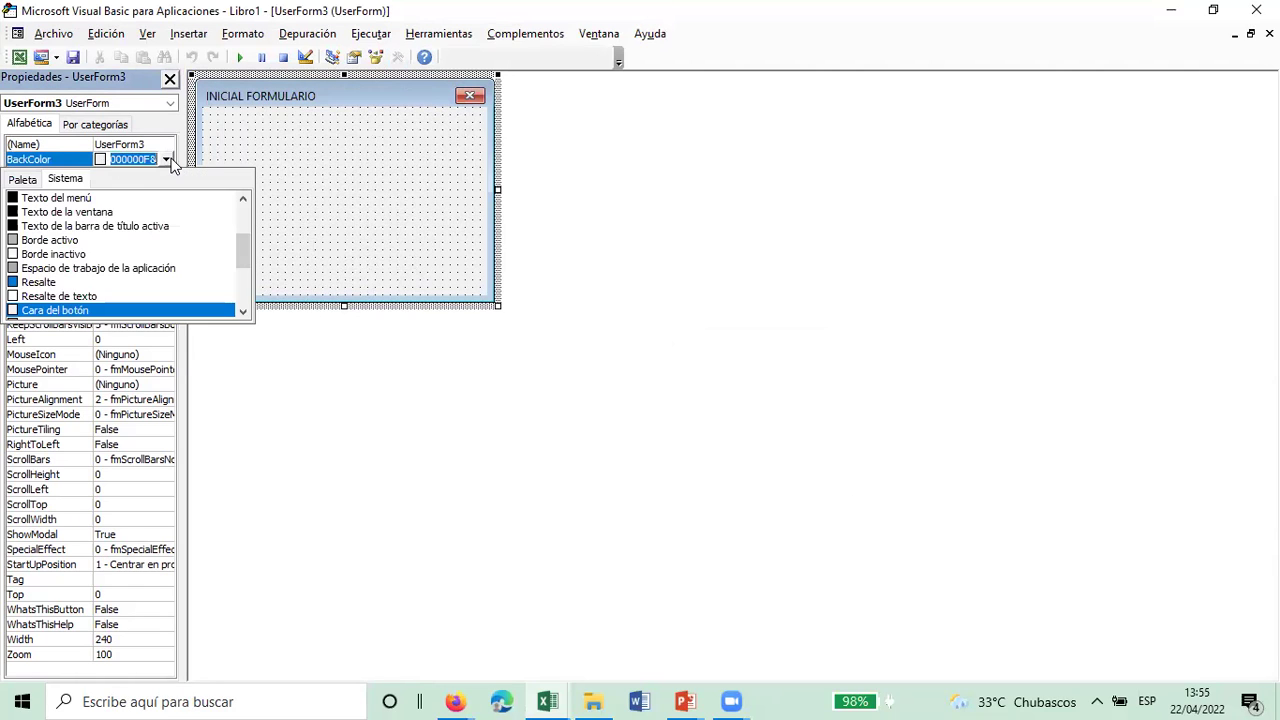
click(33, 273)
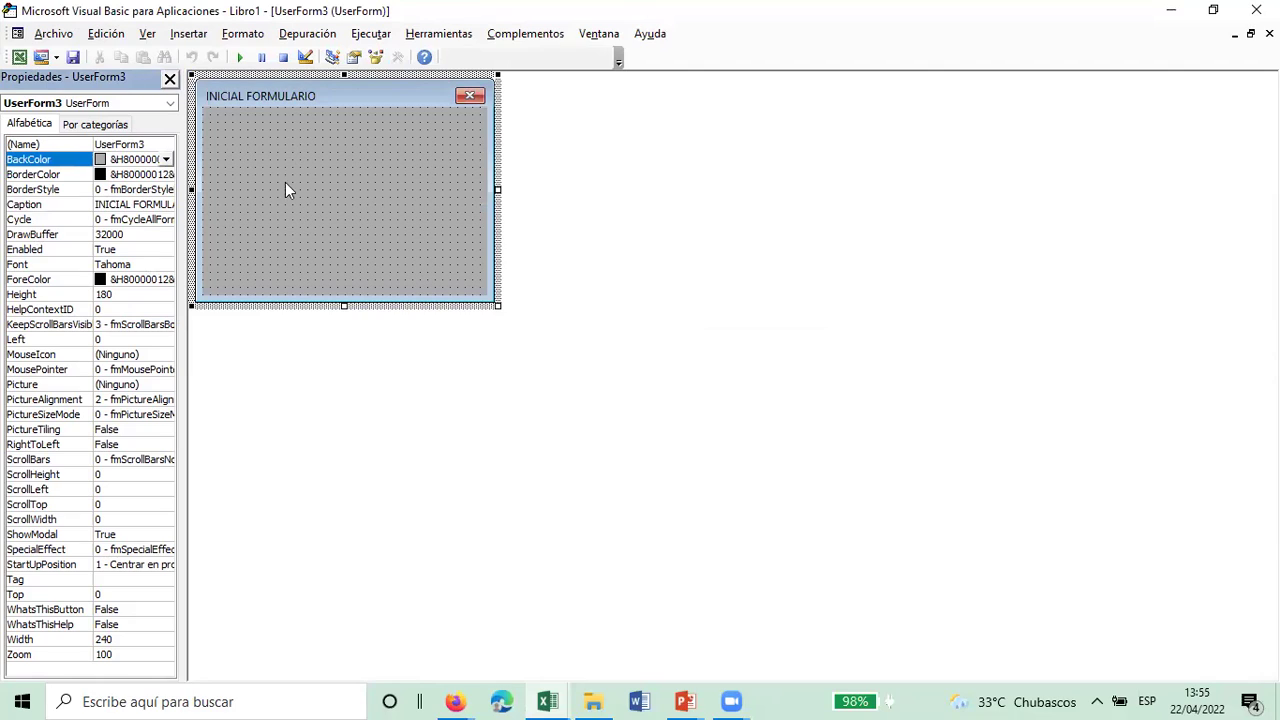
click(277, 88)
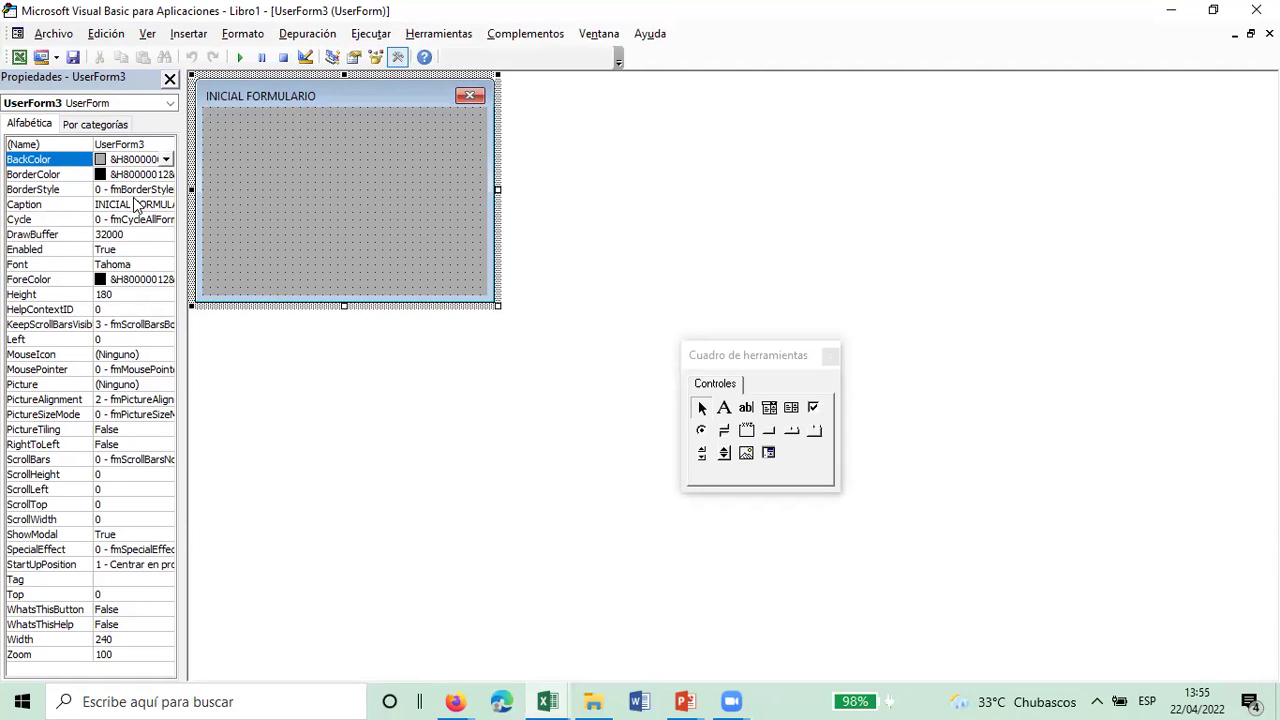
Step: Set the form's font to Arial in Semicomprimida style, size 12
click(124, 264)
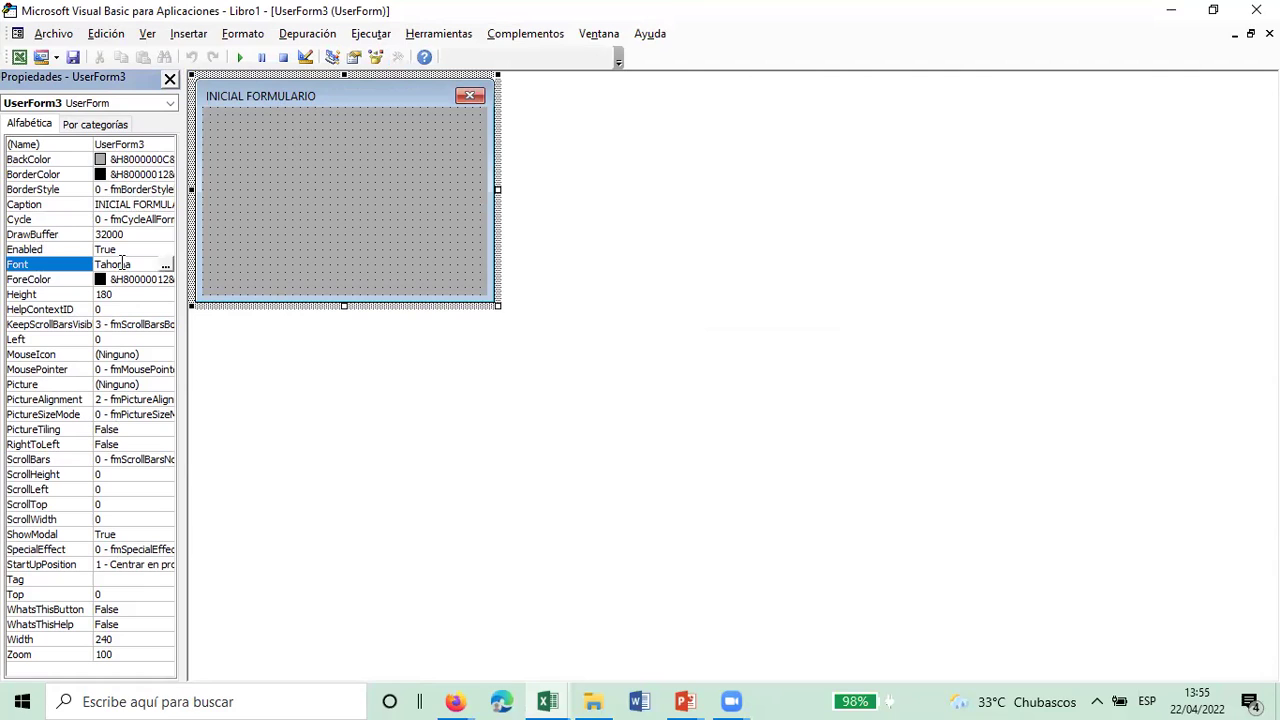
click(165, 264)
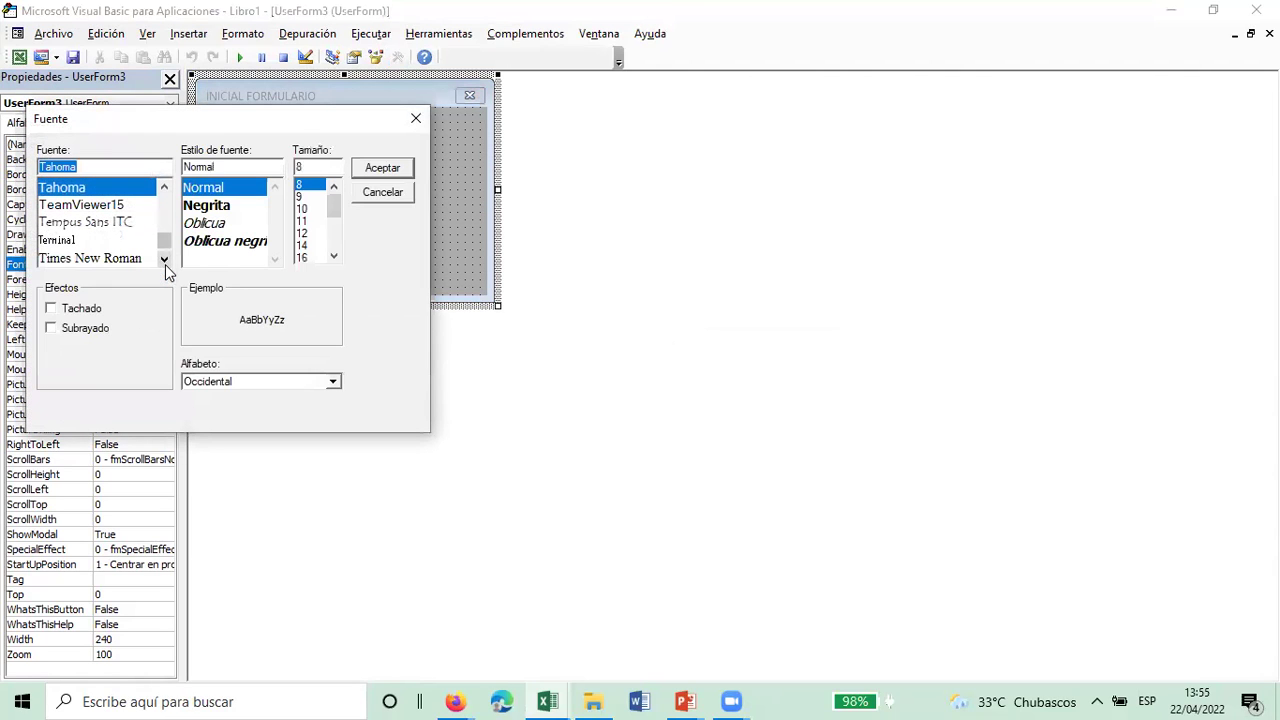
drag(165, 243, 167, 190)
click(66, 240)
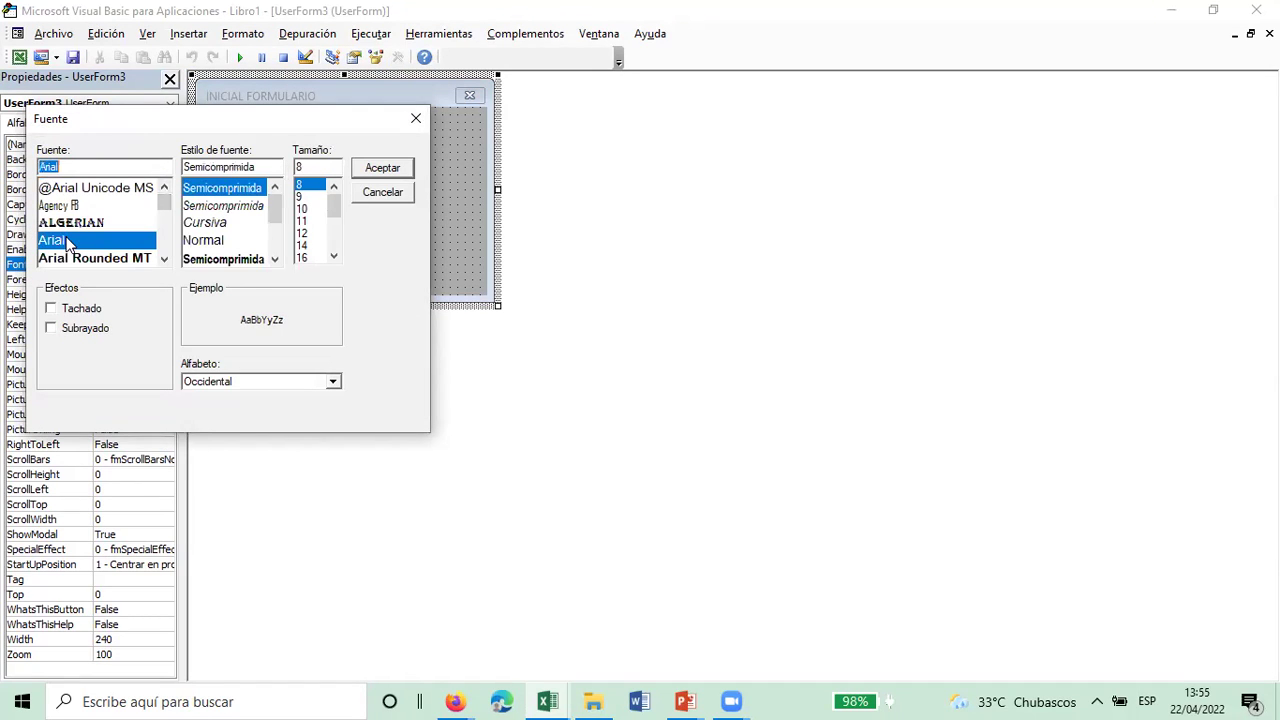
click(308, 233)
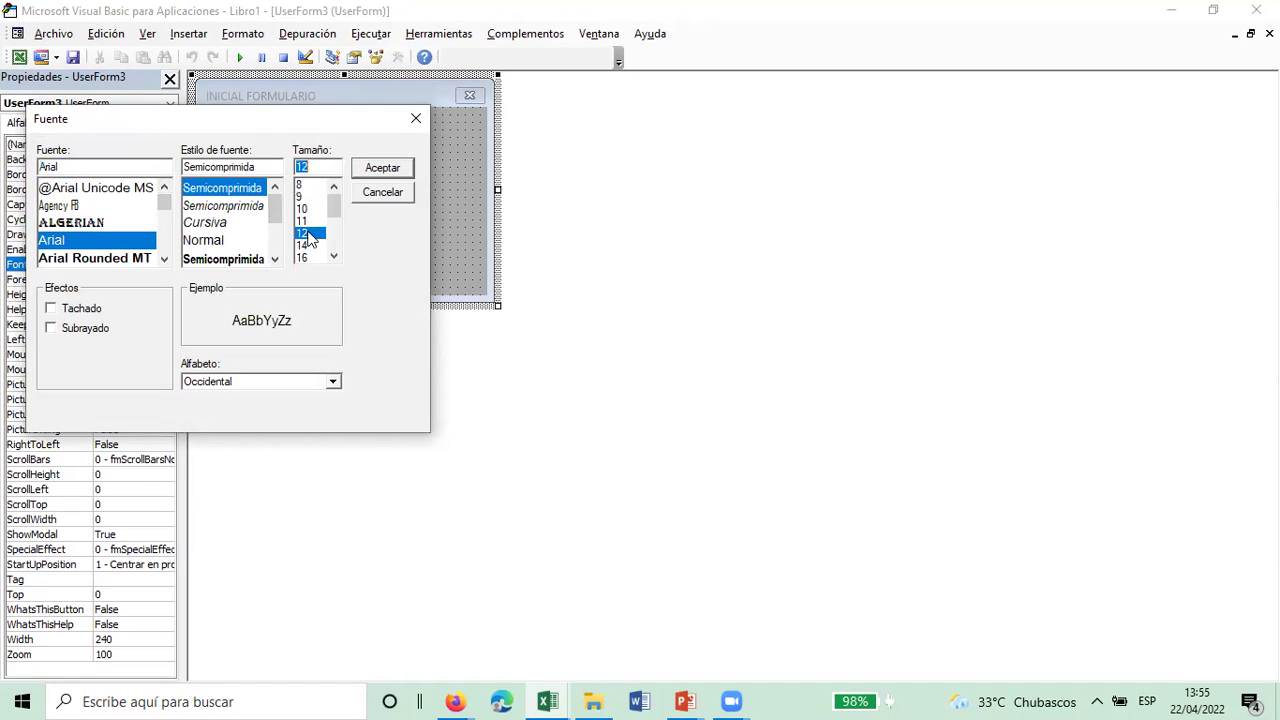
click(385, 170)
Step: Enlarge the form to about 632 wide and 250 high
click(337, 88)
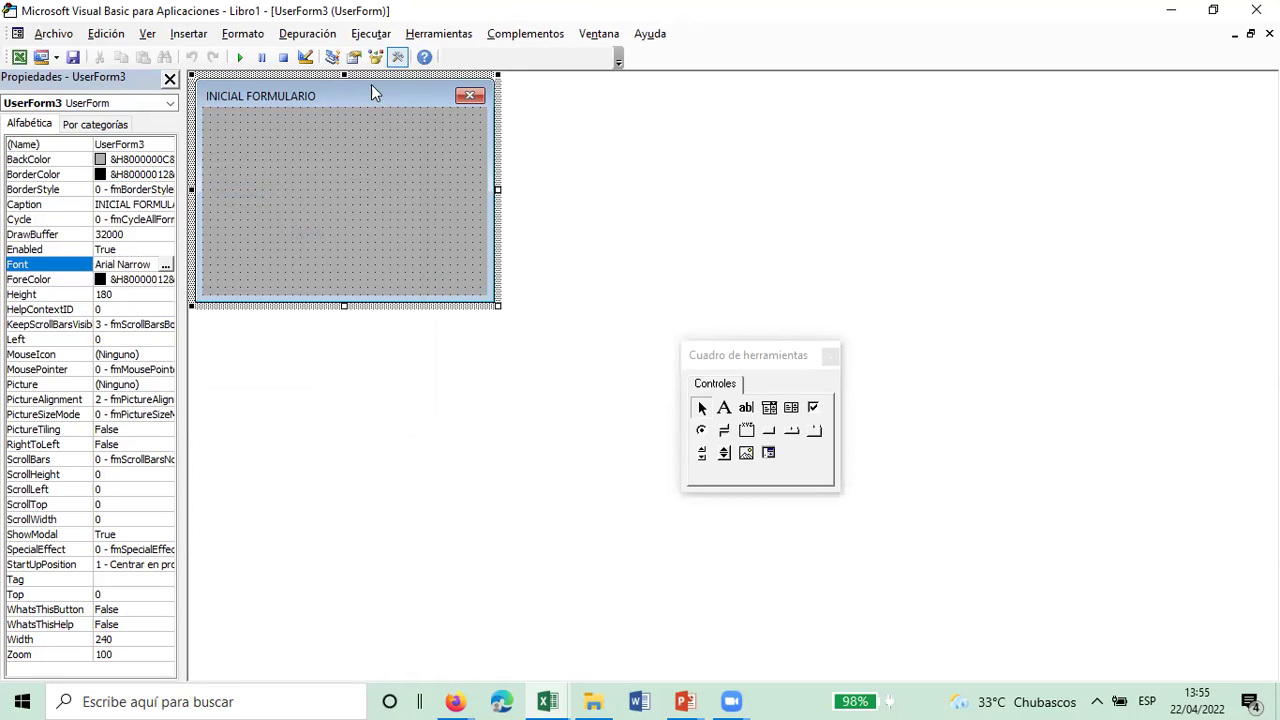
drag(497, 189, 988, 210)
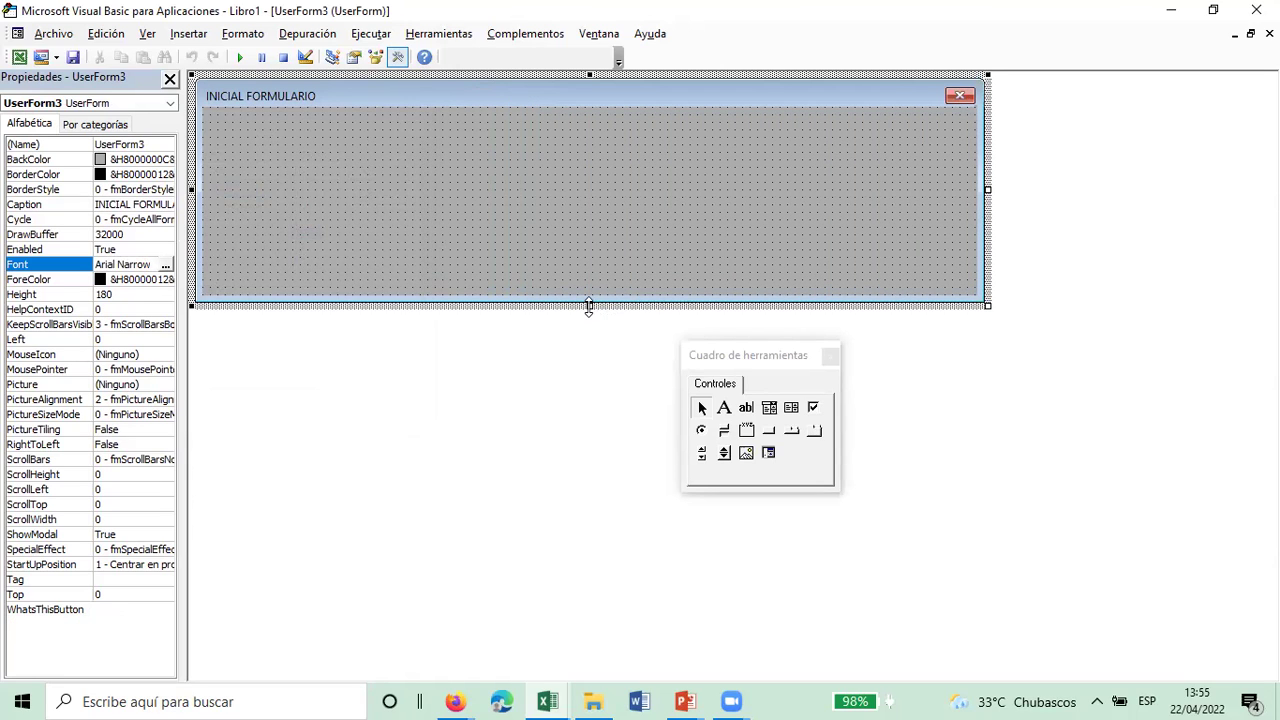
drag(589, 305, 582, 392)
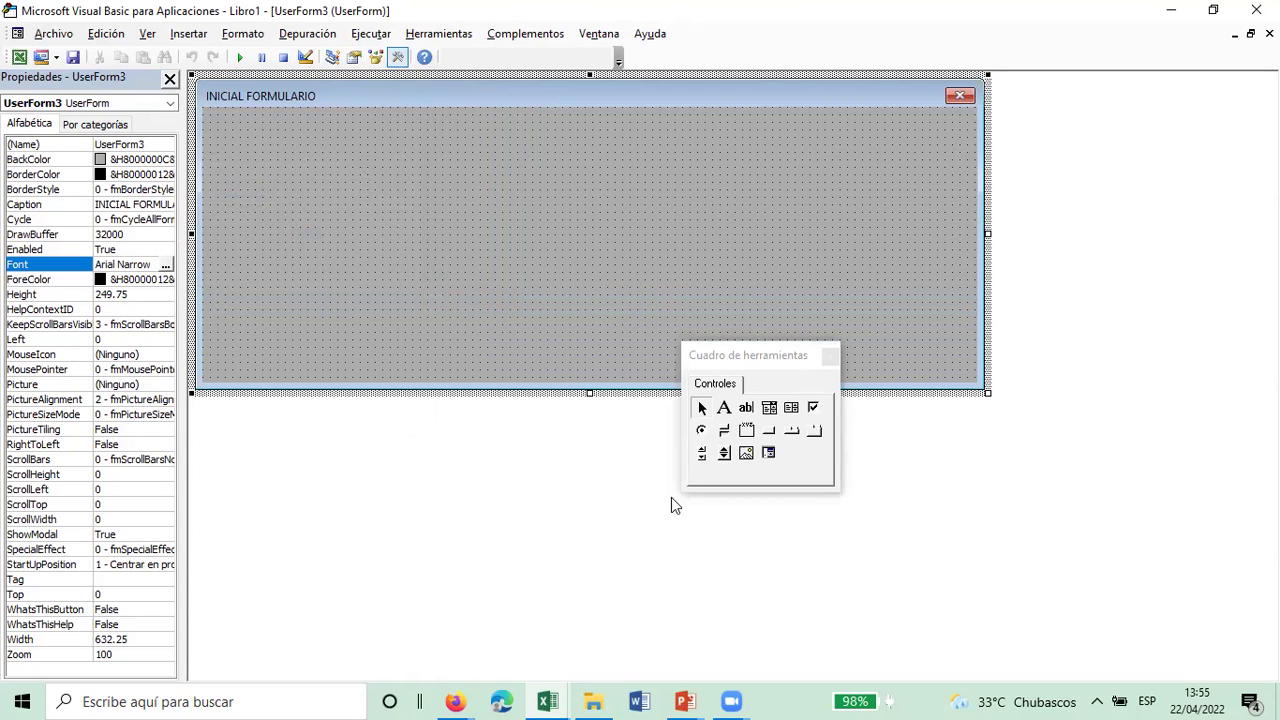
Step: Draw a label about 228 wide and 36 high near the form's upper edge, with the text FORMULARIO PARA ADICIONAR REGISTROS
click(724, 410)
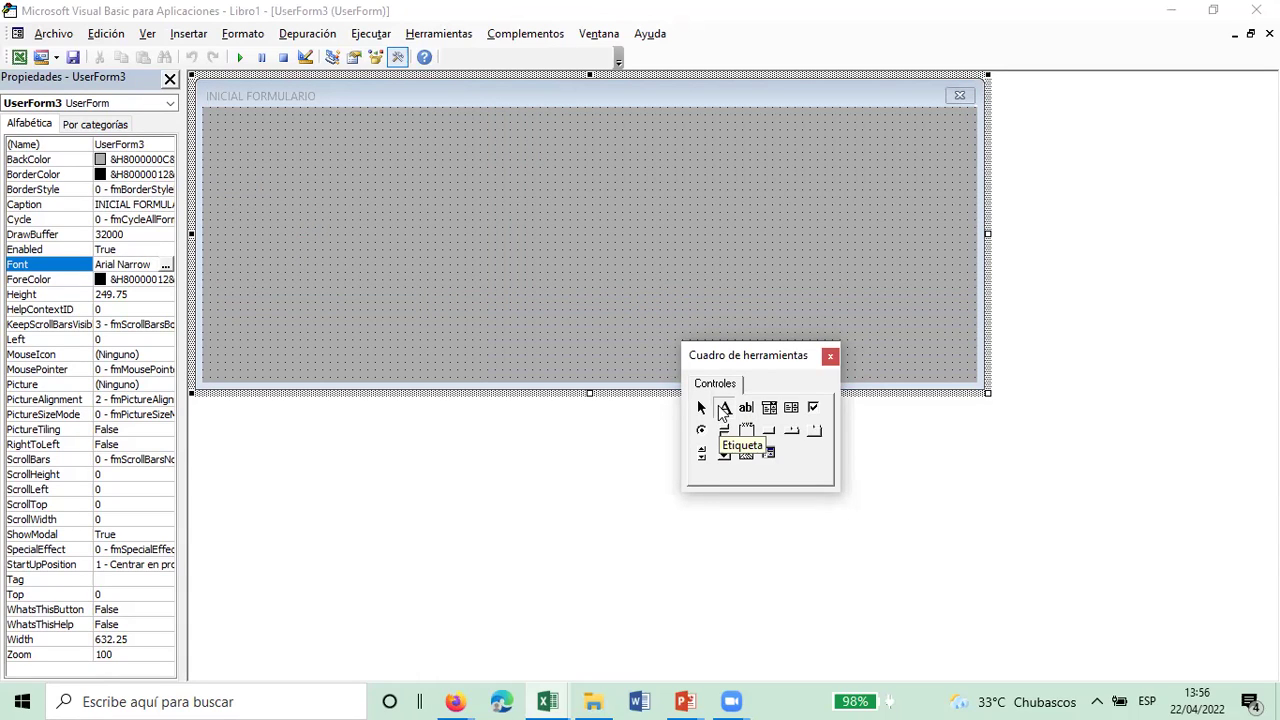
drag(435, 136, 722, 186)
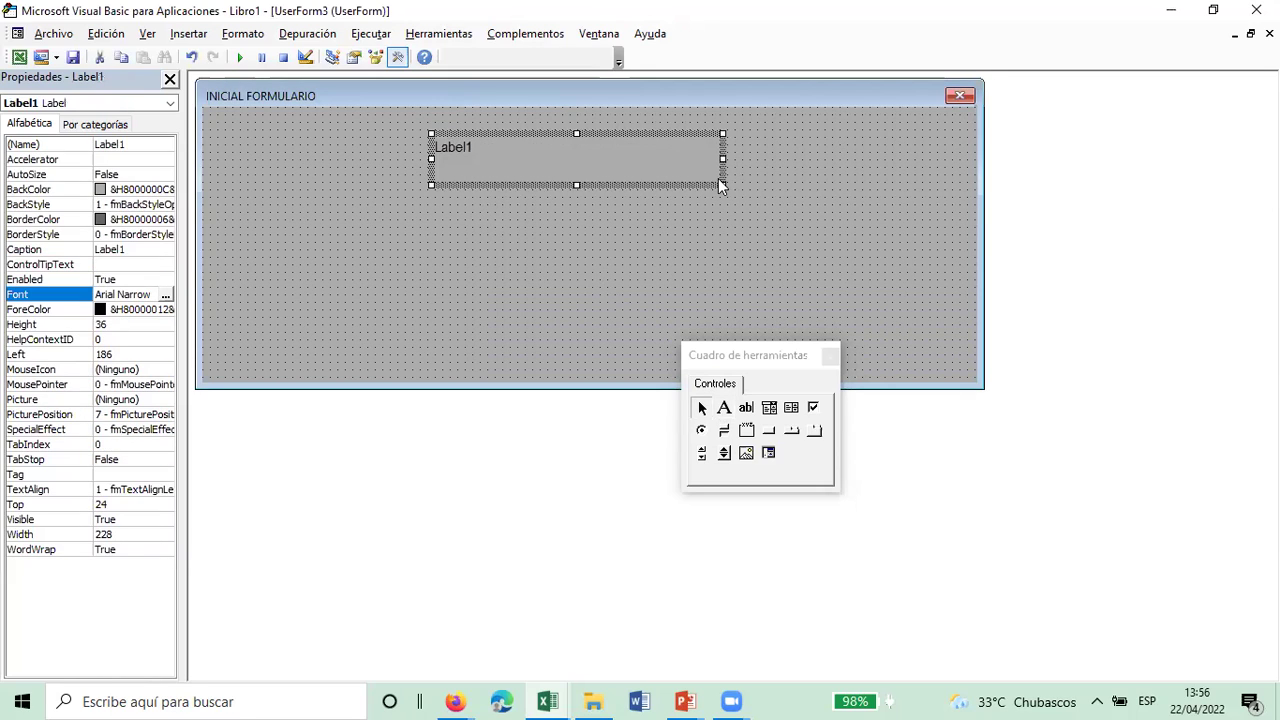
click(476, 142)
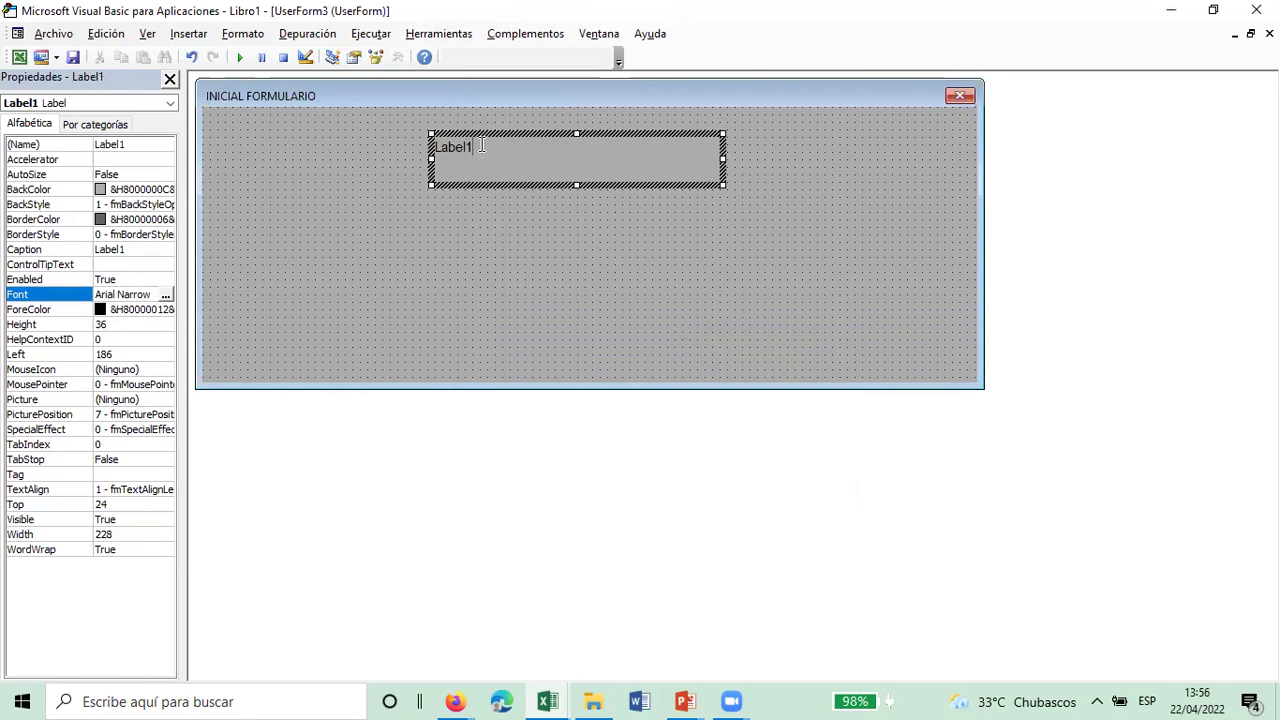
key(BackSpace)
key(BackSpace)
key(BackSpace)
key(BackSpace)
key(BackSpace)
key(BackSpace)
text(FORMULARIO DE)
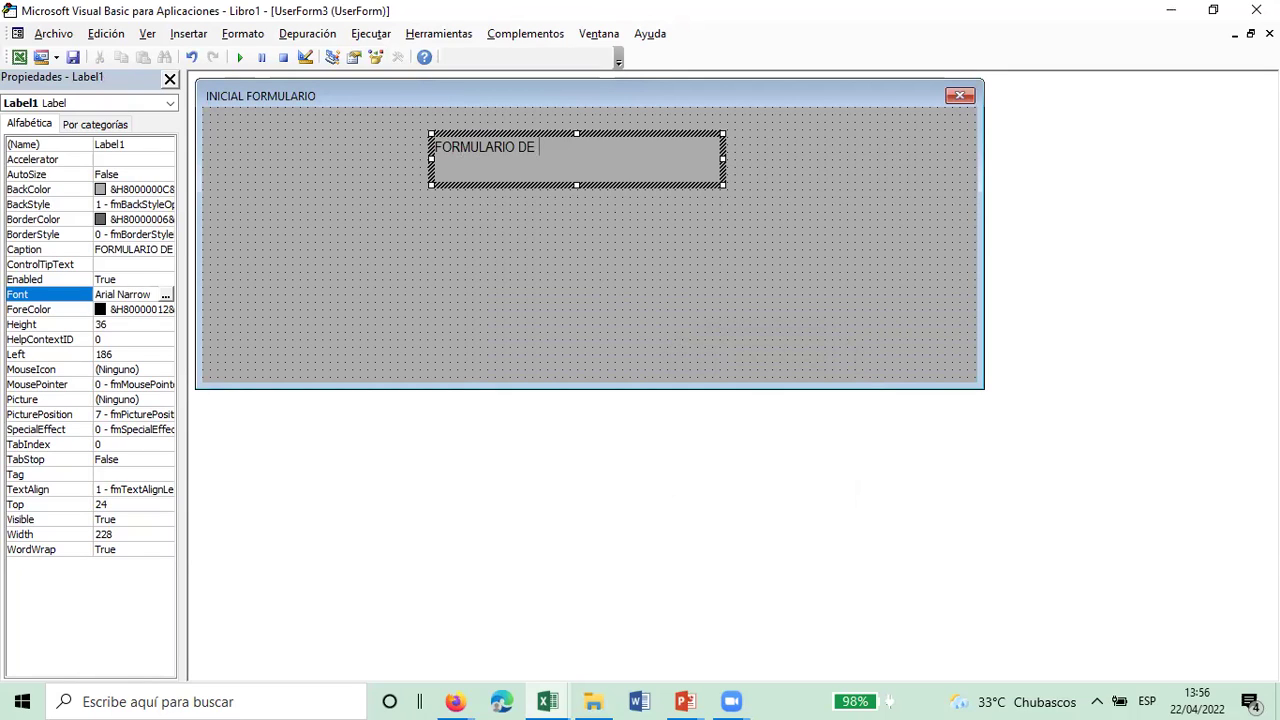
key(BackSpace)
key(BackSpace)
key(BackSpace)
text(PARA ADICIONA)
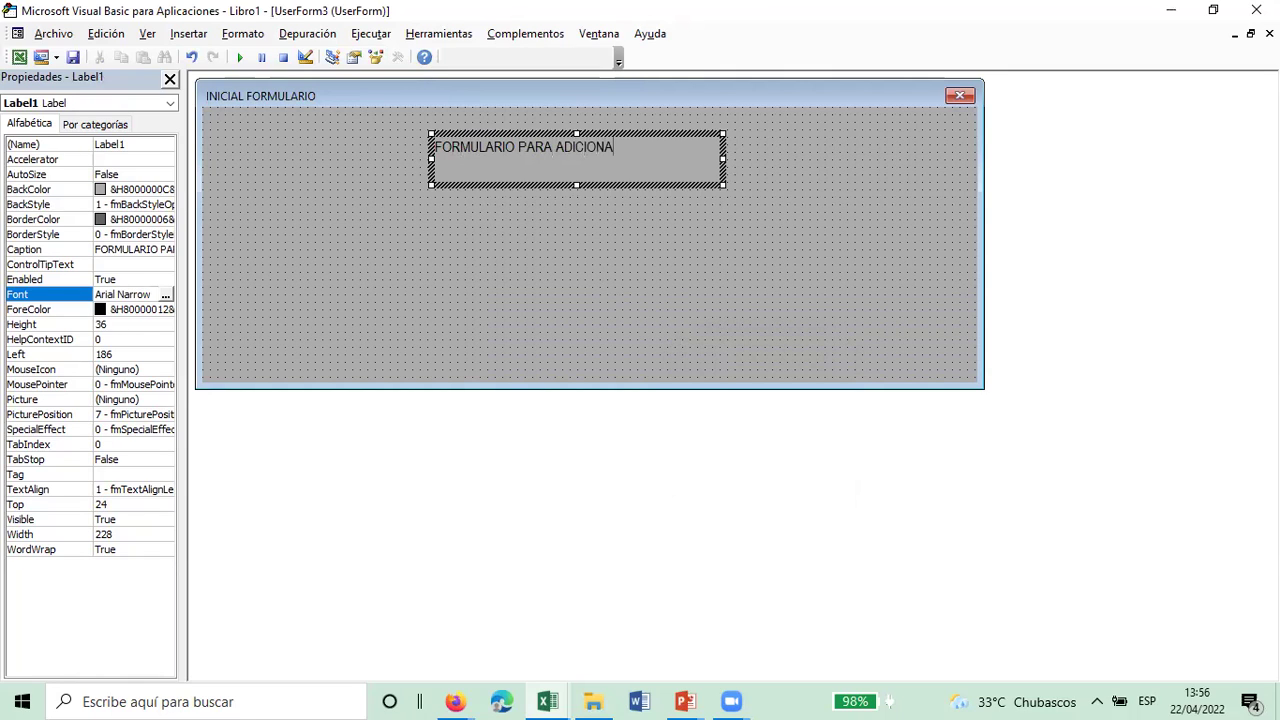
text(R REGISTROS)
Step: Reduce the label's height to about 18 and widen the Properties window to show full property values
click(576, 181)
drag(578, 183, 572, 164)
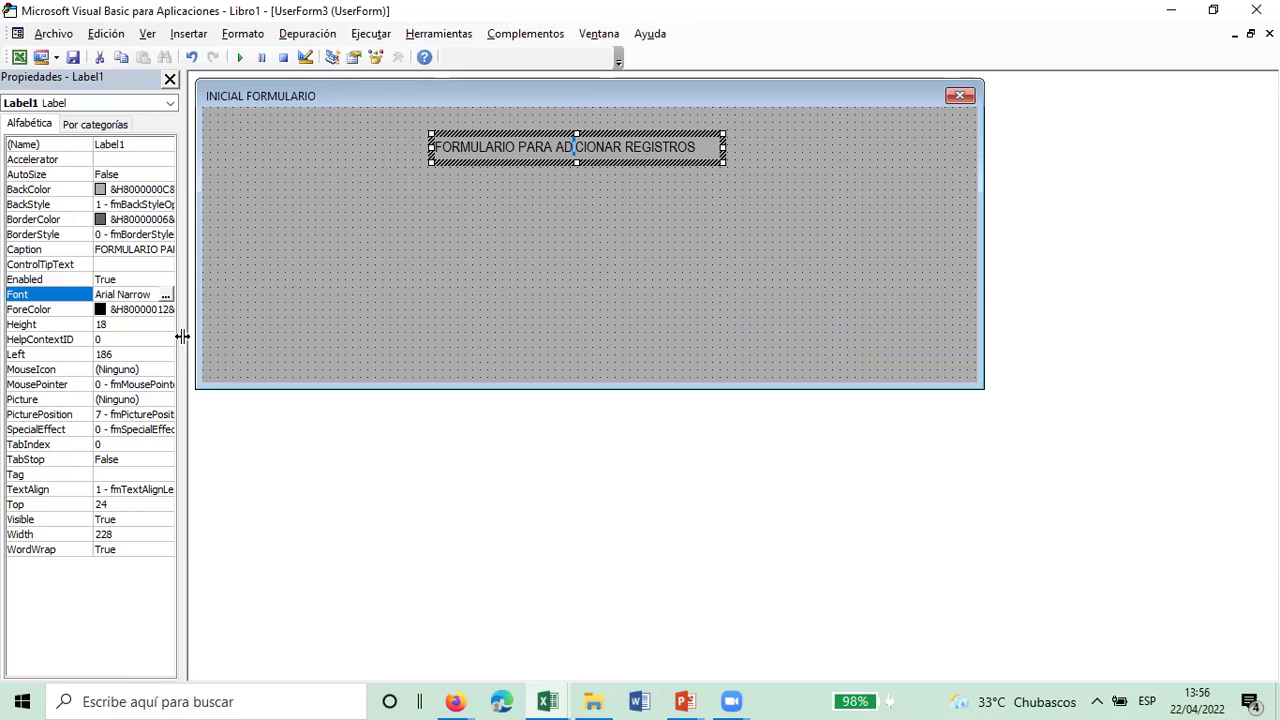
drag(180, 334, 244, 351)
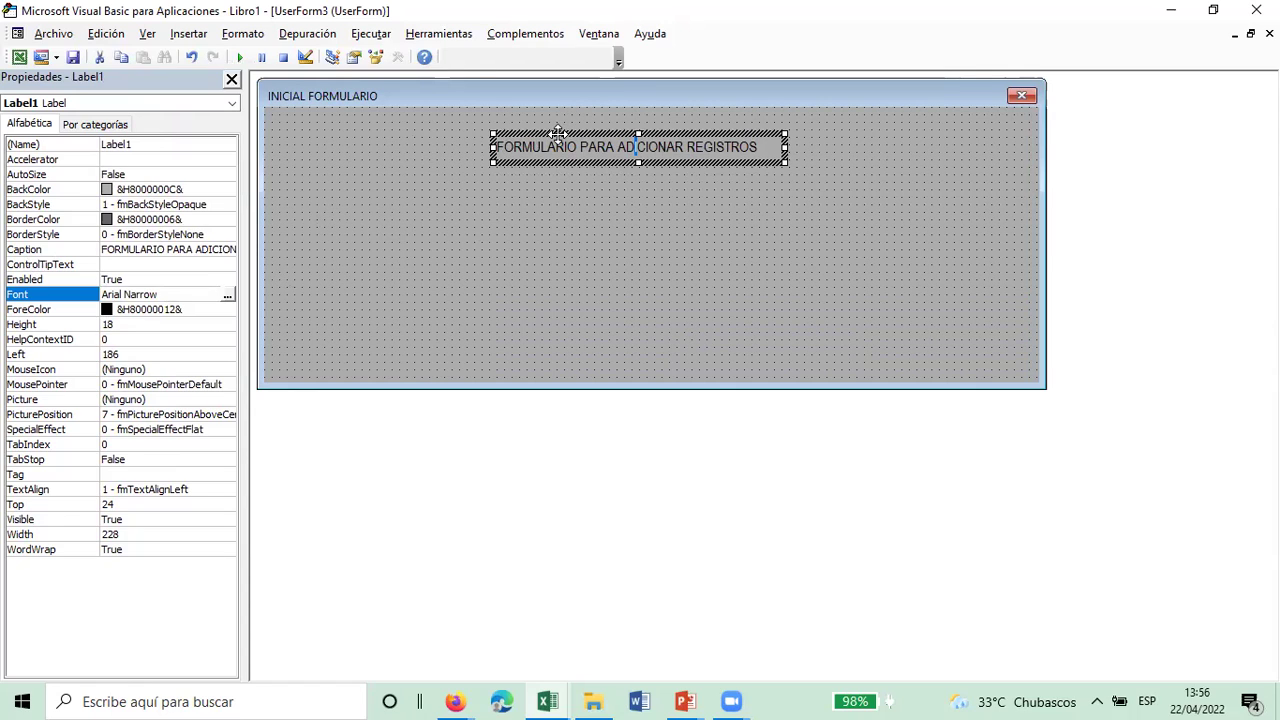
Step: Clear the title label's text and re-enter it as FORMULARIO PARA ADICIONAR REGISTROS
click(172, 249)
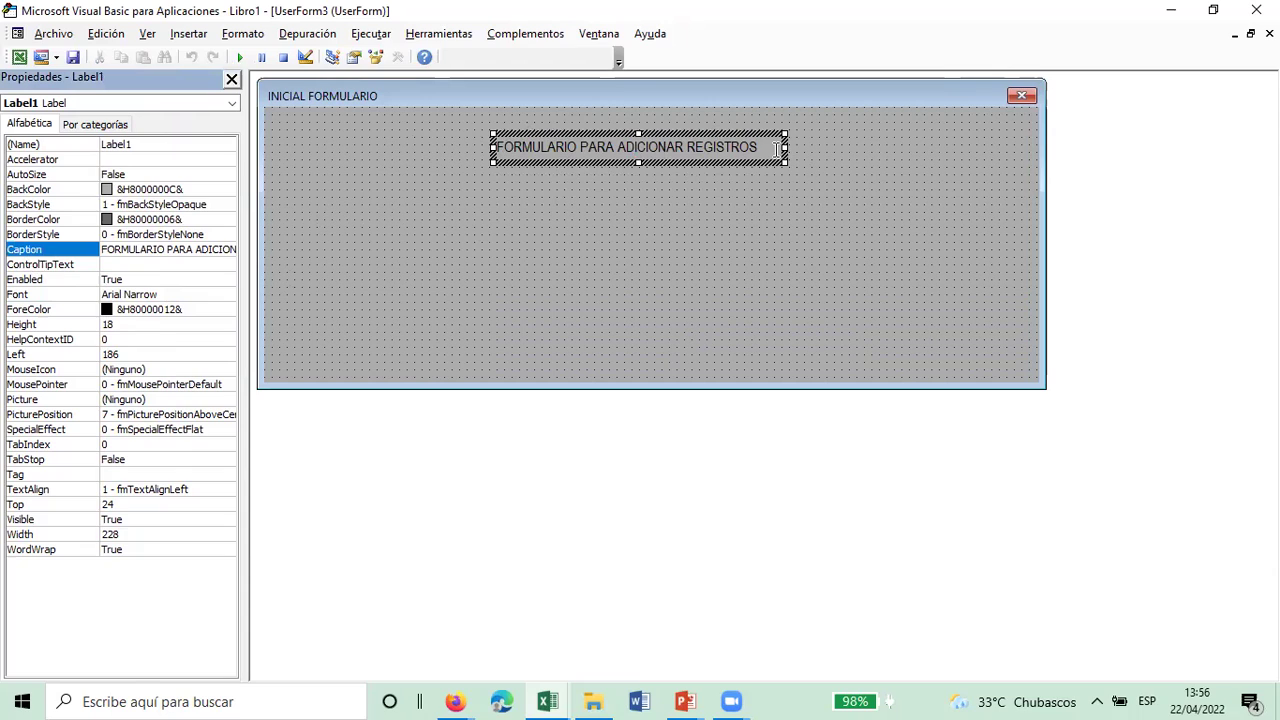
drag(775, 150, 450, 157)
text(2)
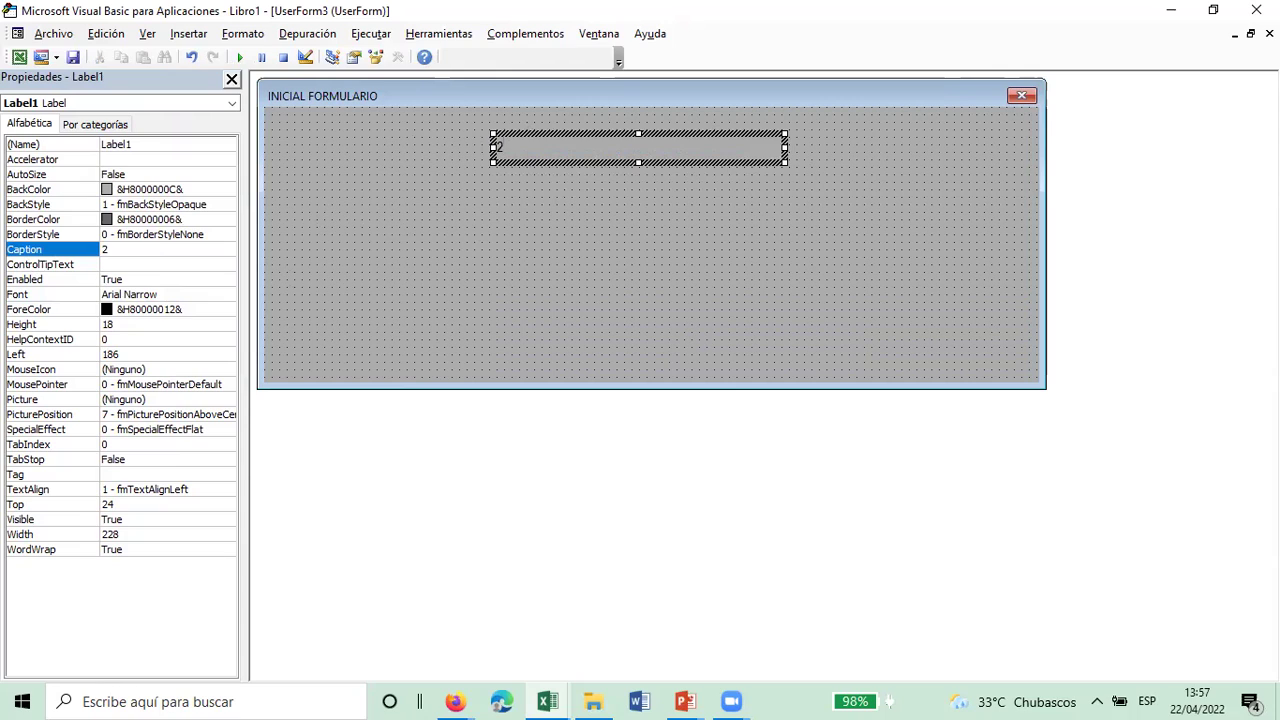
key(BackSpace)
text(A)
key(BackSpace)
text(FORMULARIO)
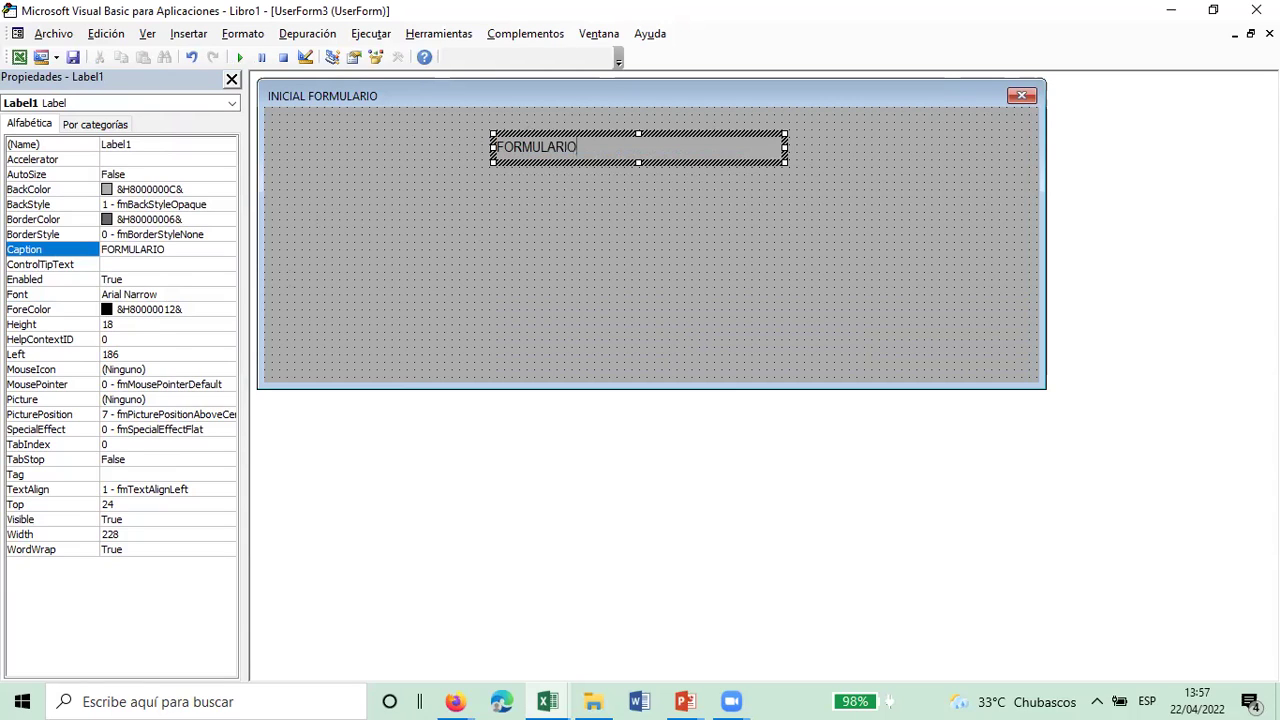
text( PARA ADICIO)
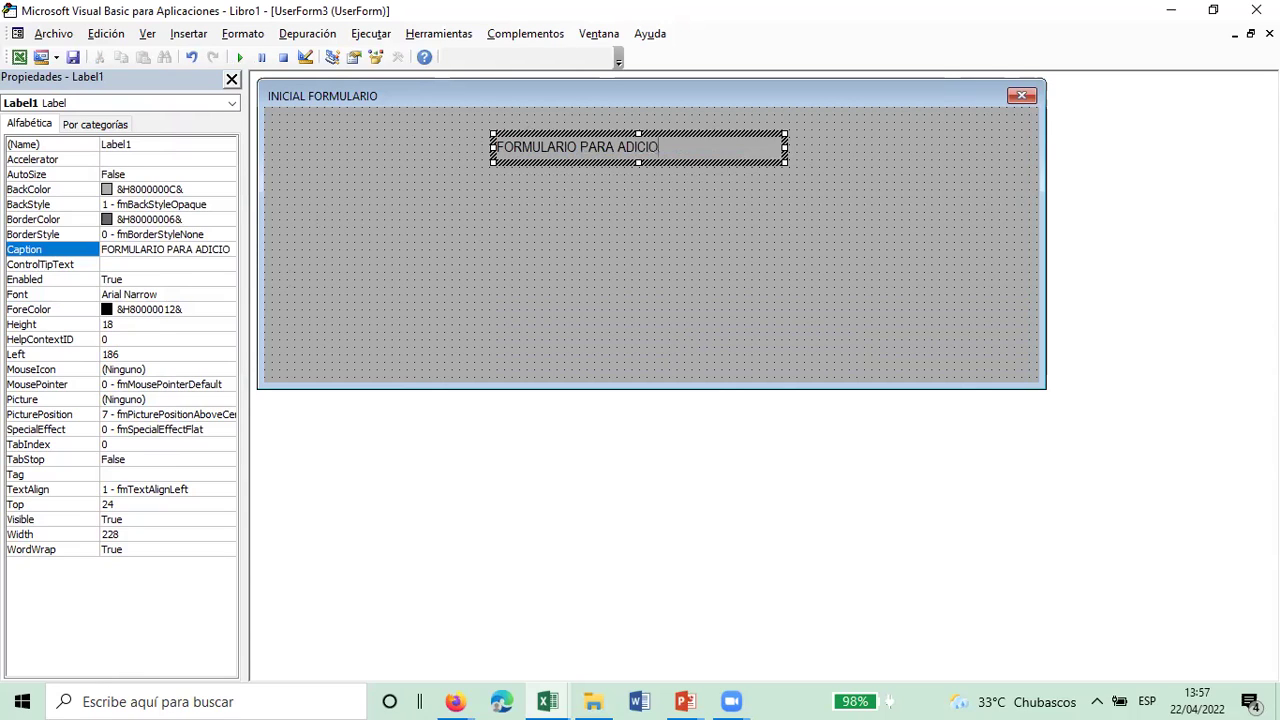
text(NAR REGISTROS)
key(BackSpace)
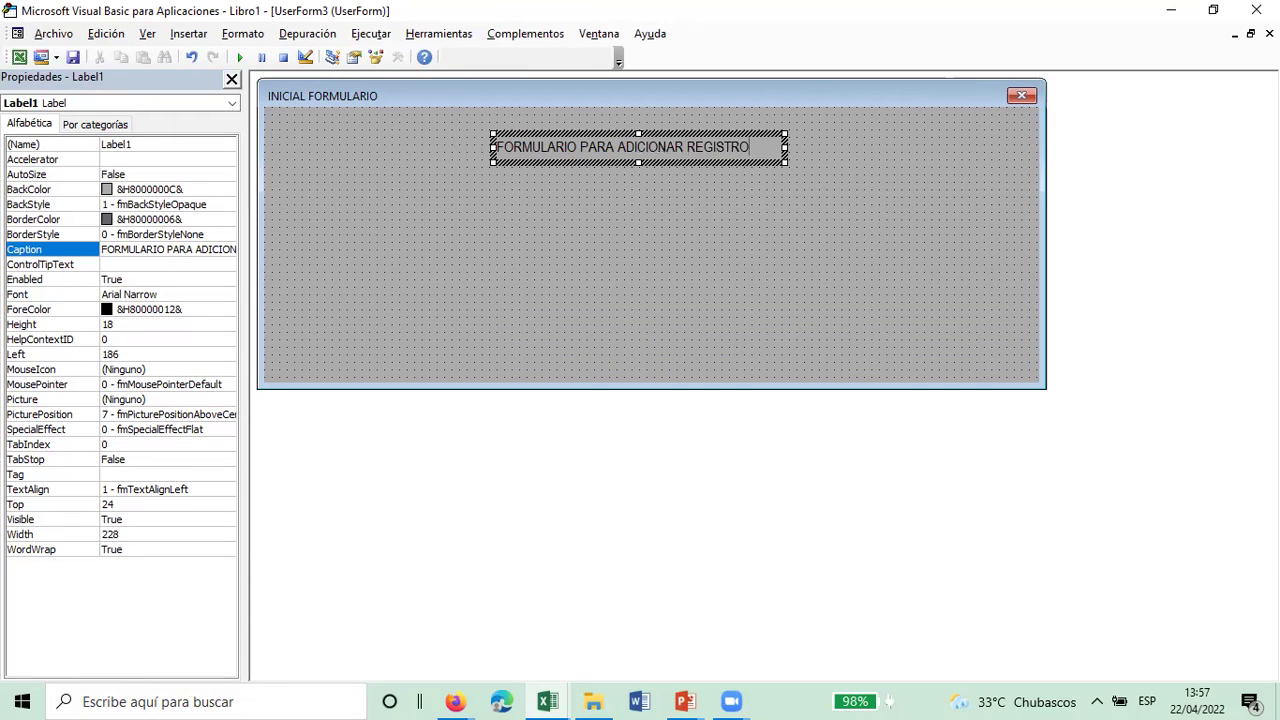
text(S)
Step: Move the title label to about 204 from the form's left edge and 18 from its upper edge
click(141, 148)
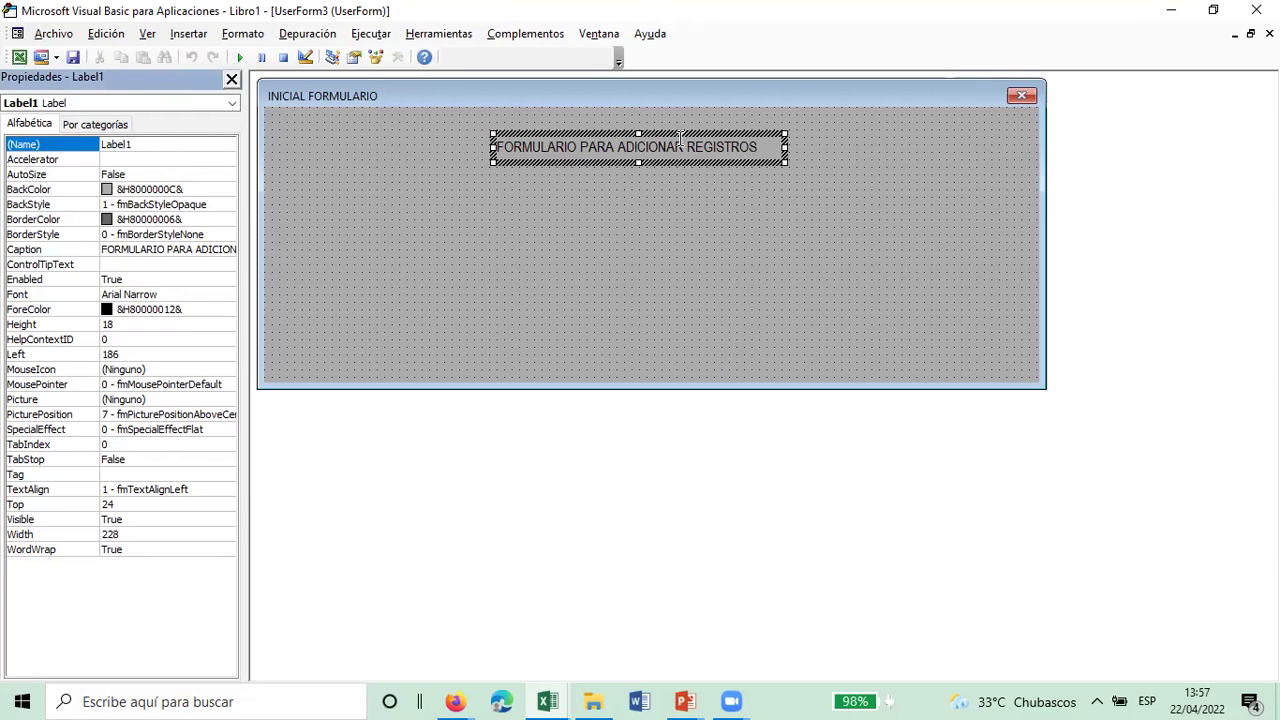
drag(666, 138, 688, 131)
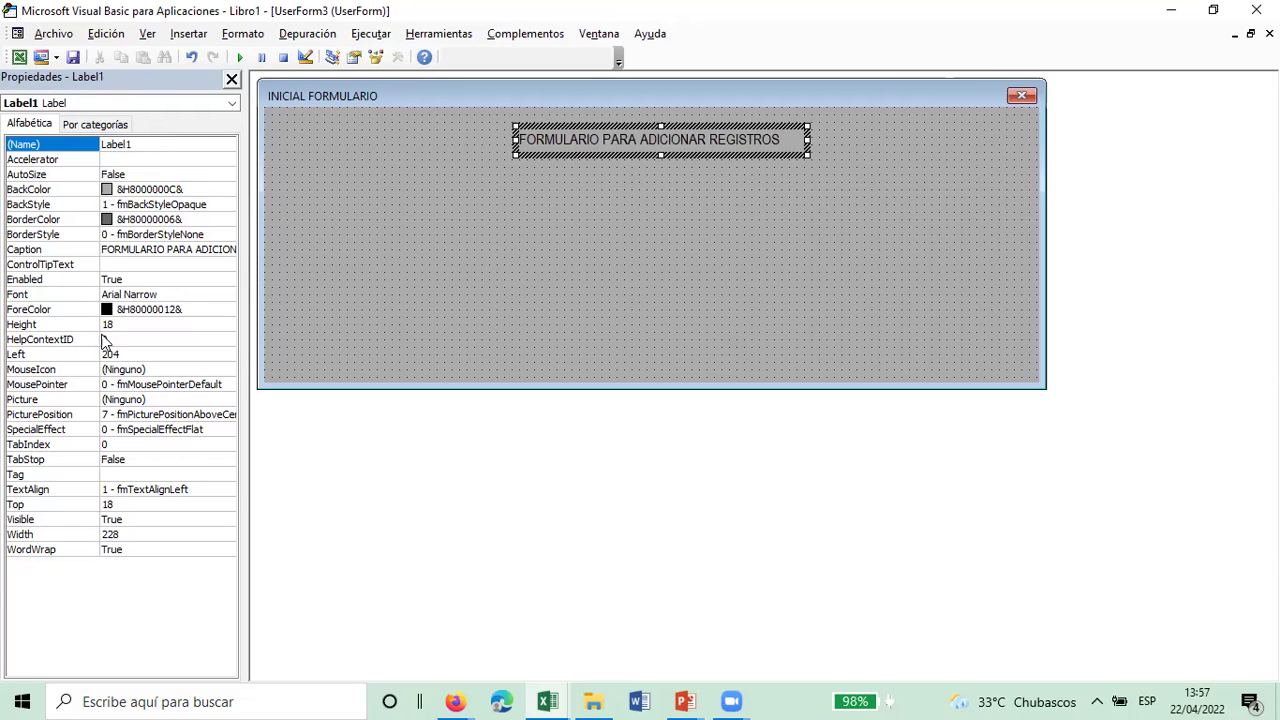
click(371, 220)
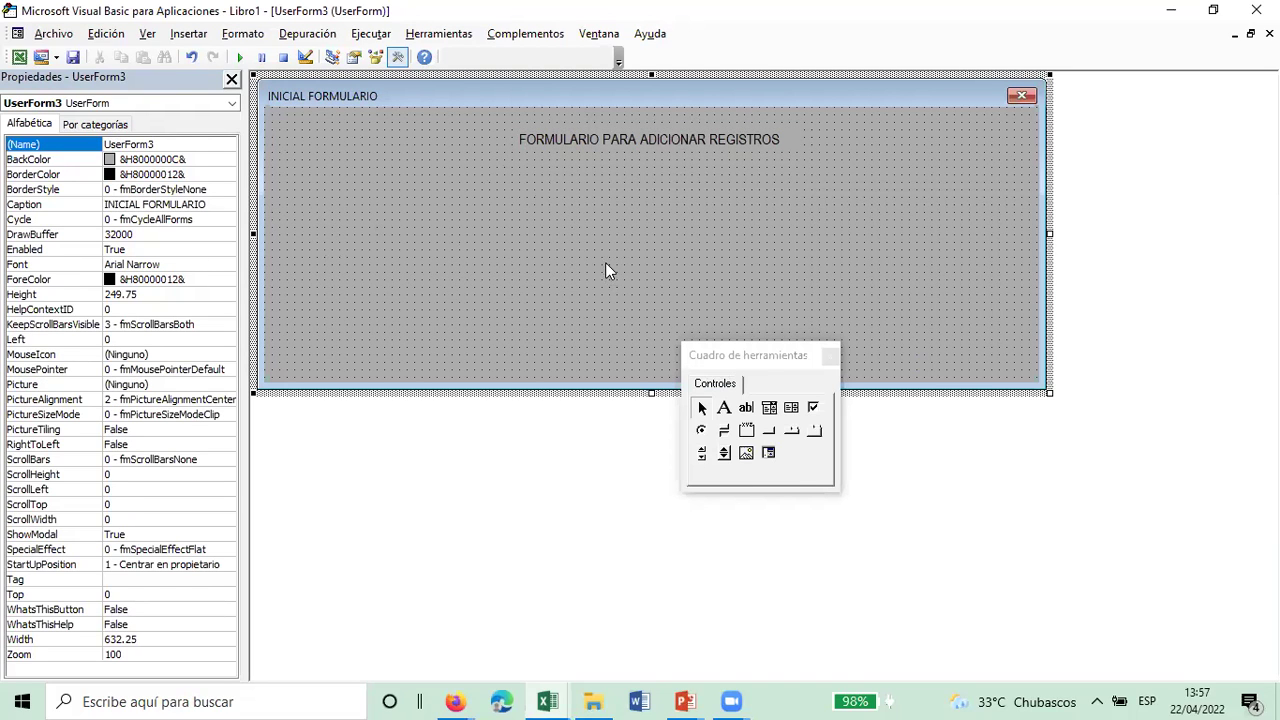
Step: Draw a label about 96 wide and 18 high below the title, toward the form's left side, with the text NOMBRE:
click(727, 410)
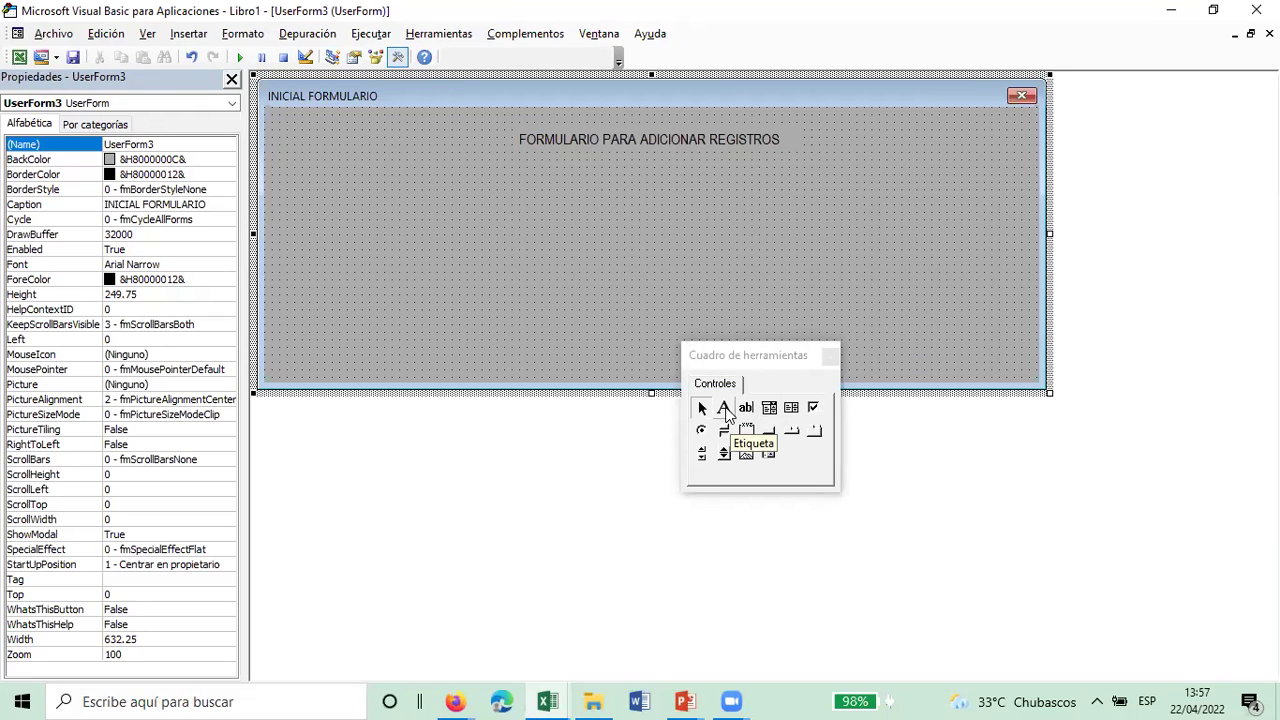
click(727, 412)
drag(347, 177, 470, 200)
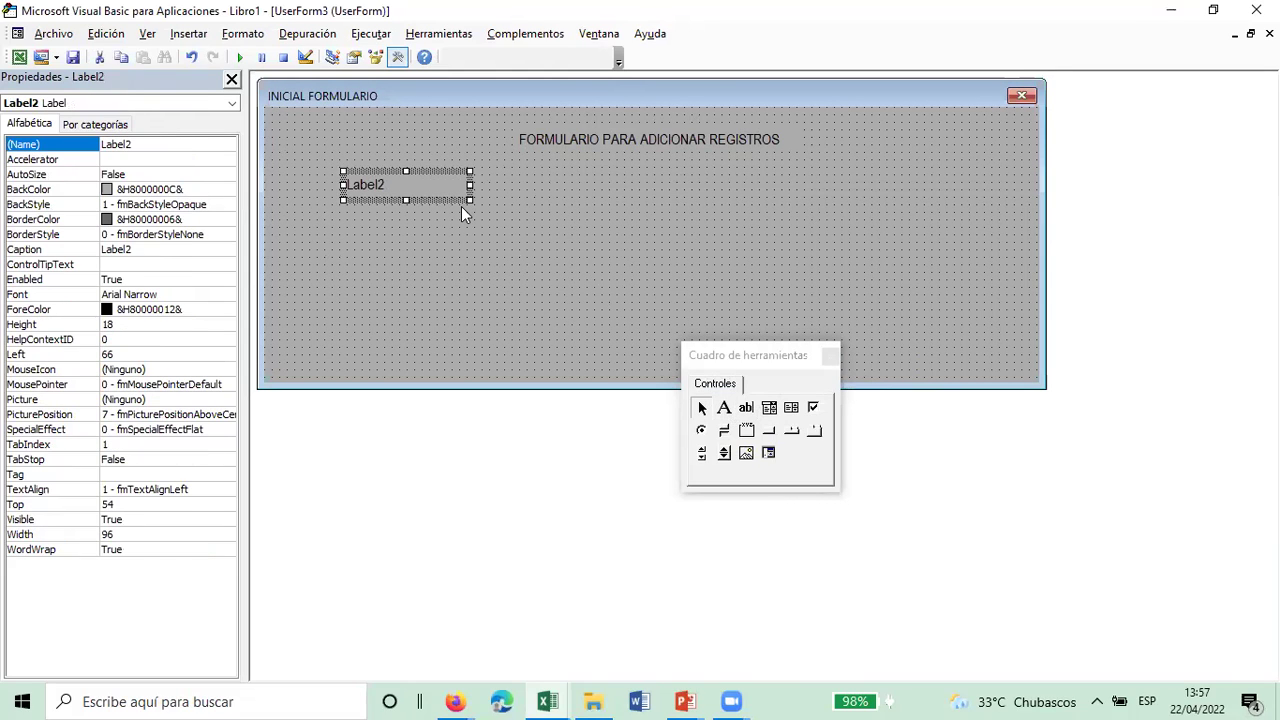
click(390, 183)
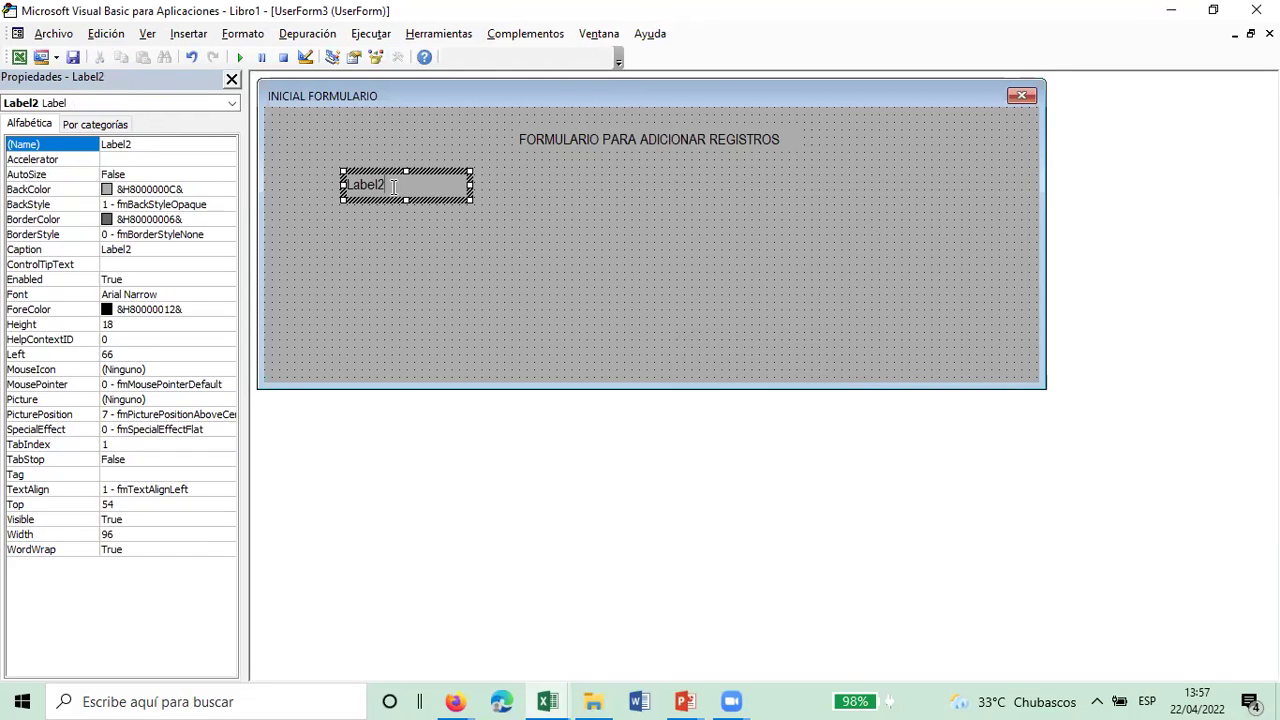
key(BackSpace)
key(BackSpace)
key(BackSpace)
key(BackSpace)
key(BackSpace)
key(BackSpace)
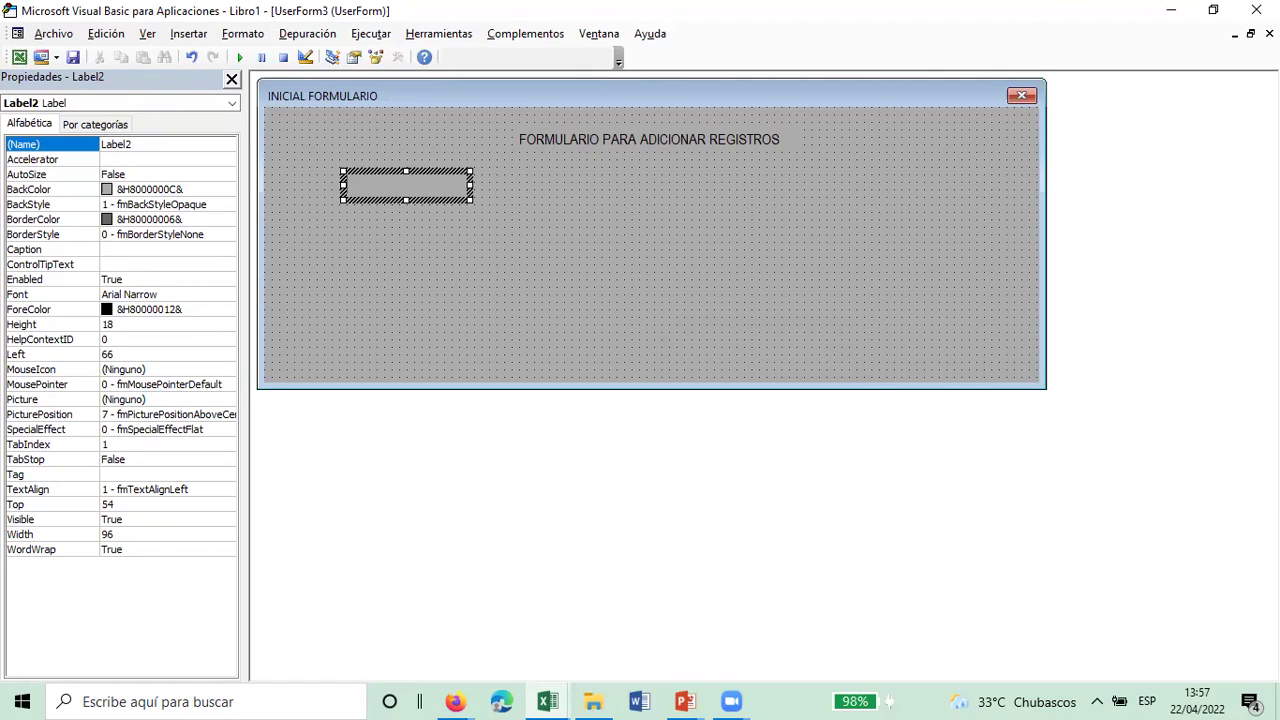
text(NOMBRE)
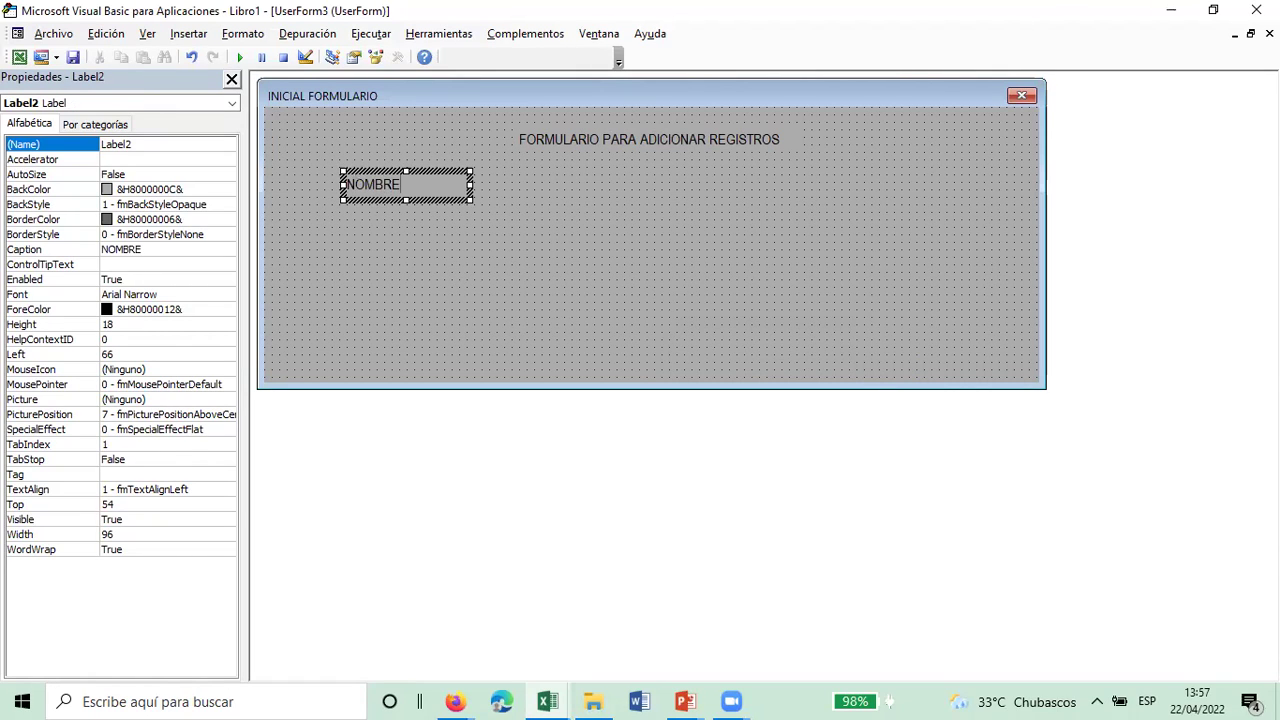
text(:)
drag(420, 189, 422, 189)
click(527, 212)
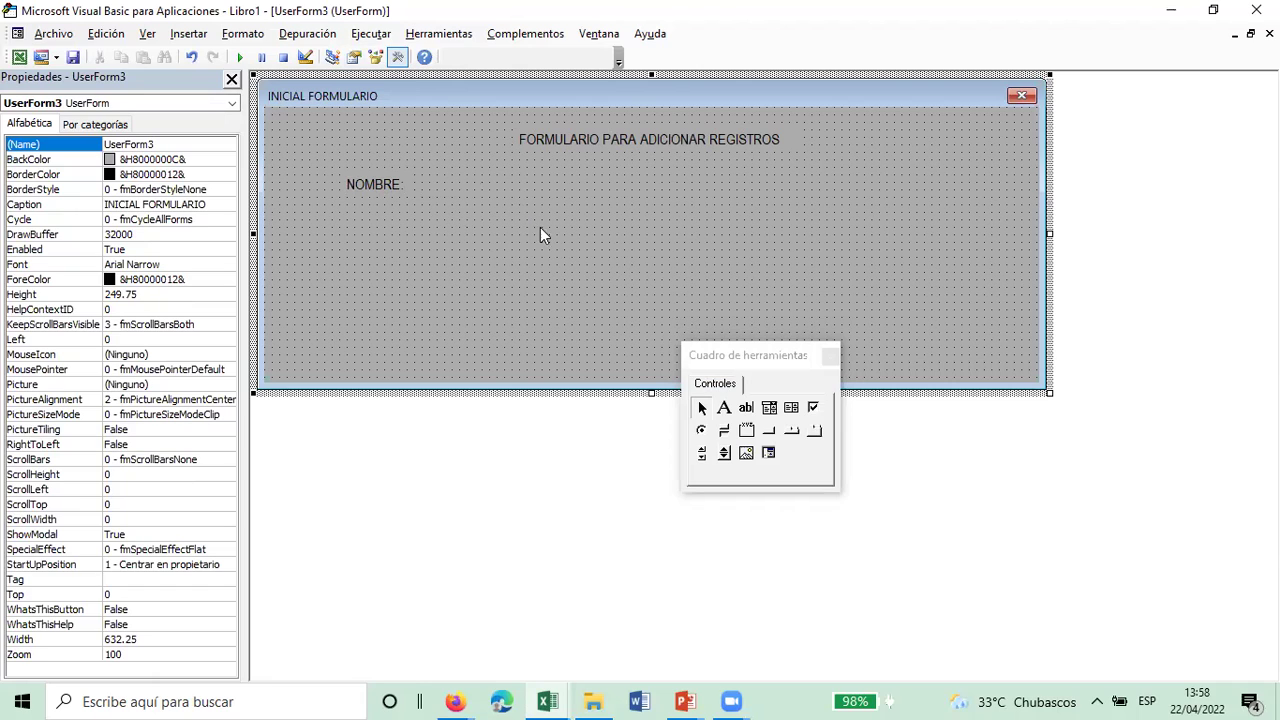
Step: Draw a label about 114 wide and 30 high directly below the NOMBRE label, with the text DUI:
click(724, 408)
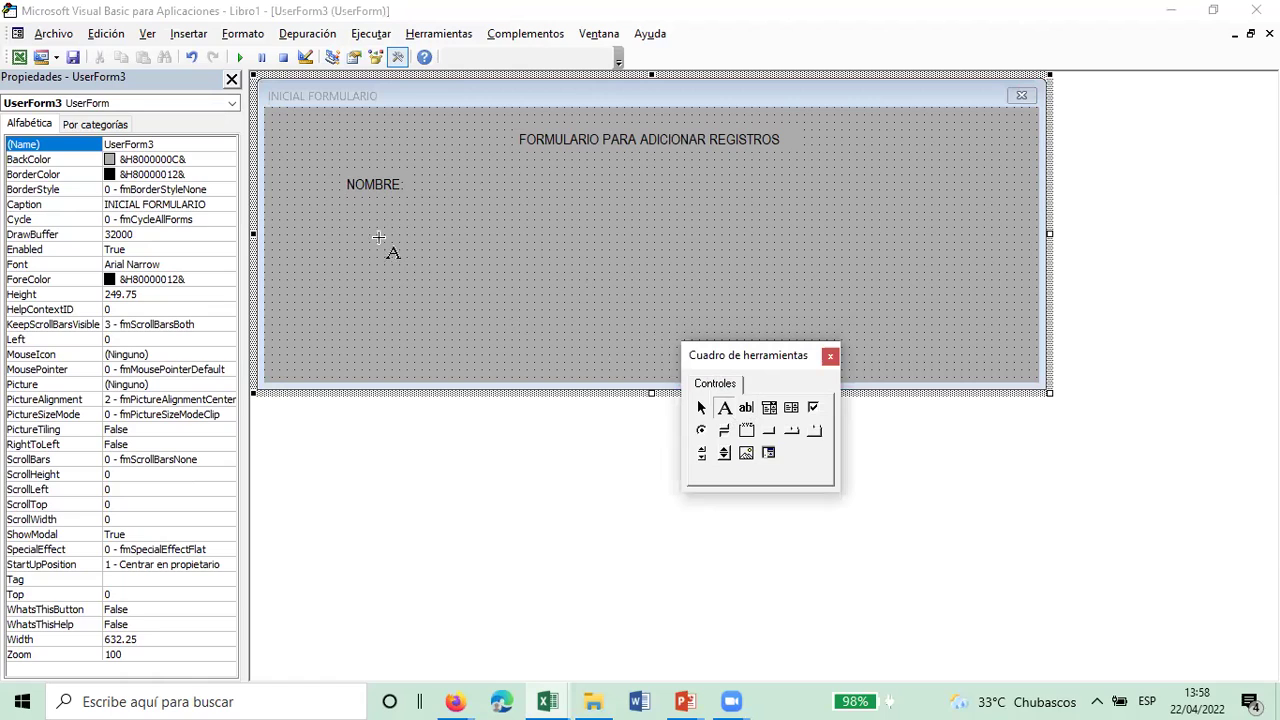
drag(347, 205, 493, 245)
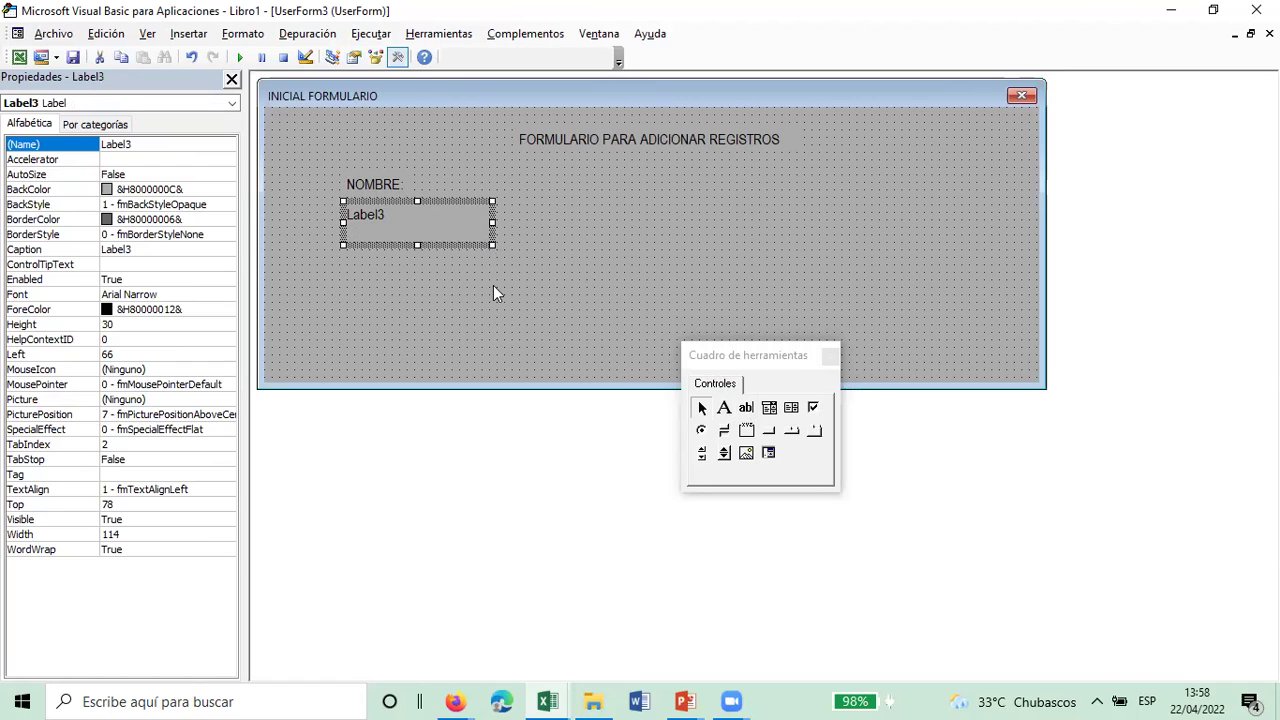
click(397, 218)
key(BackSpace)
key(BackSpace)
key(BackSpace)
key(BackSpace)
key(BackSpace)
key(BackSpace)
text(DUI:)
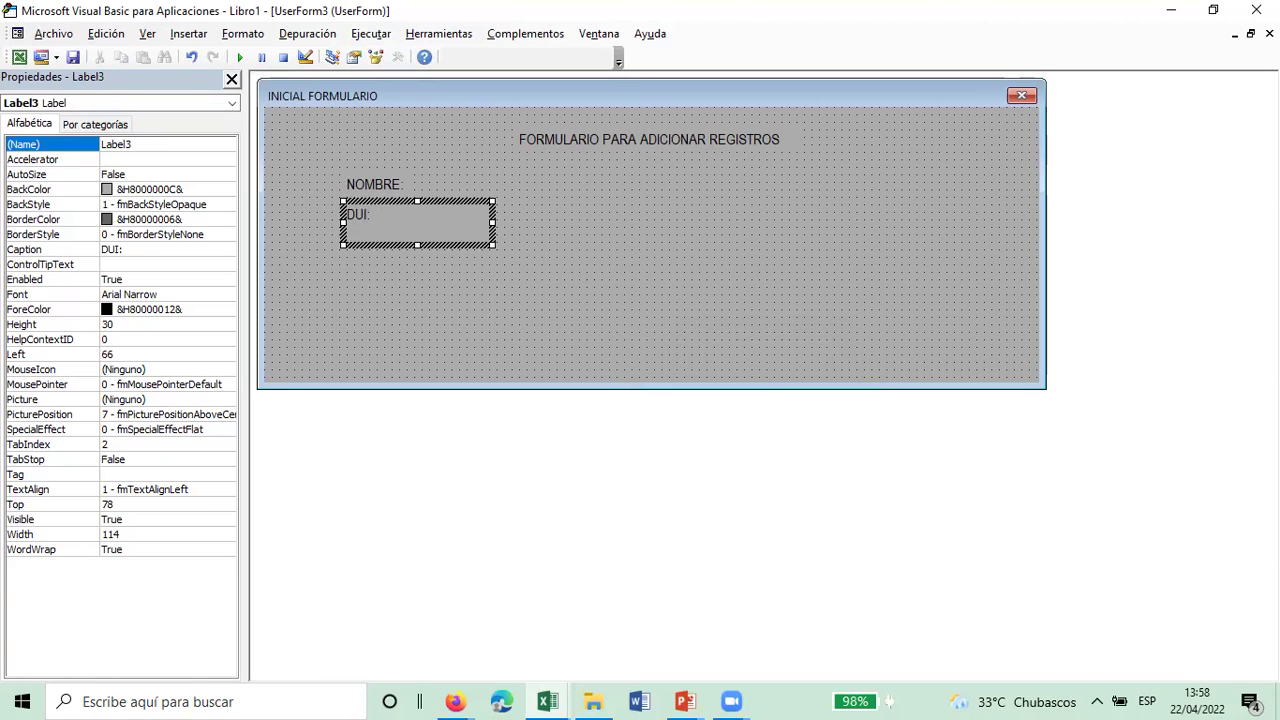
click(590, 223)
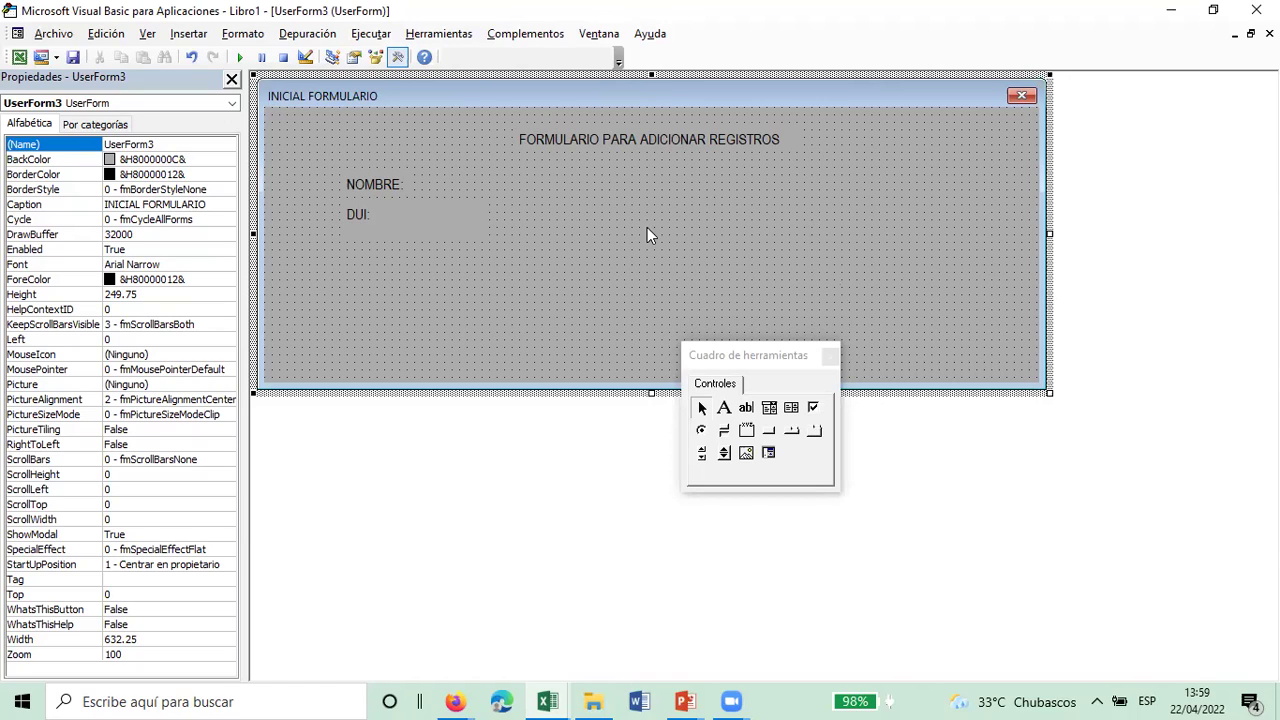
Step: Switch to the Libro1 workbook in Excel, toggle Hoja1's gridlines off and on again, and return to the Visual Basic editor
click(550, 700)
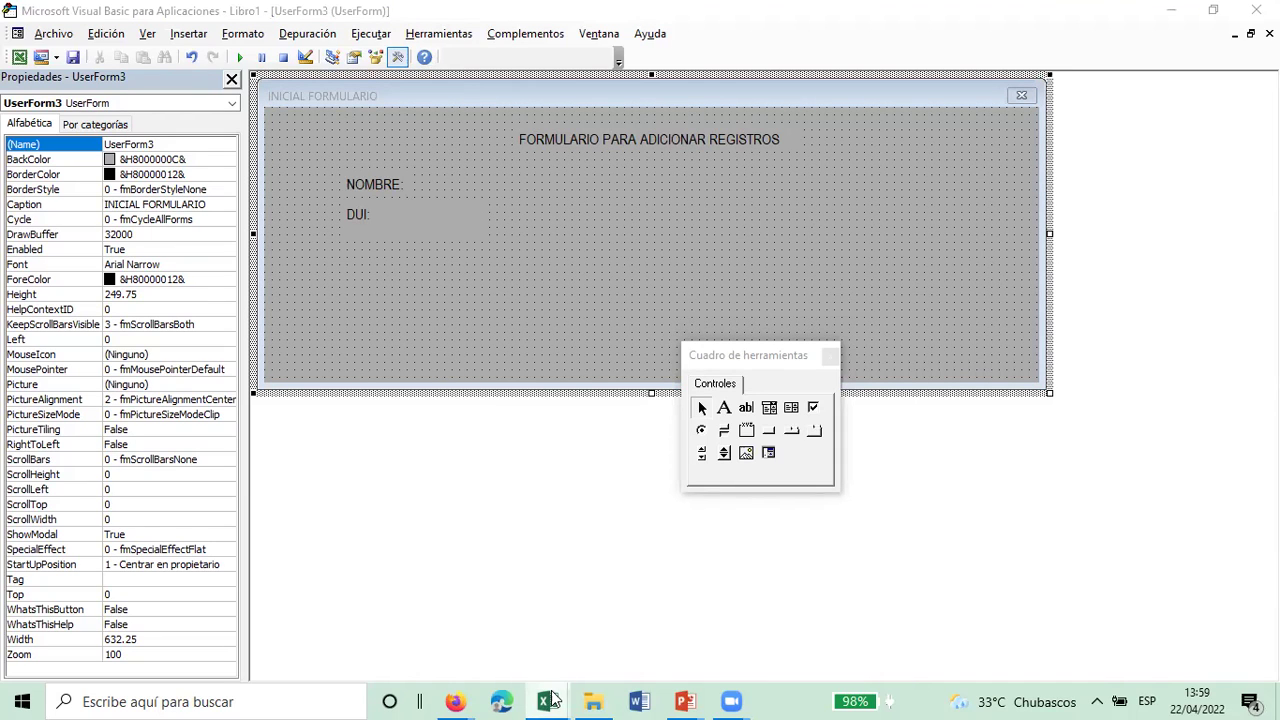
click(457, 660)
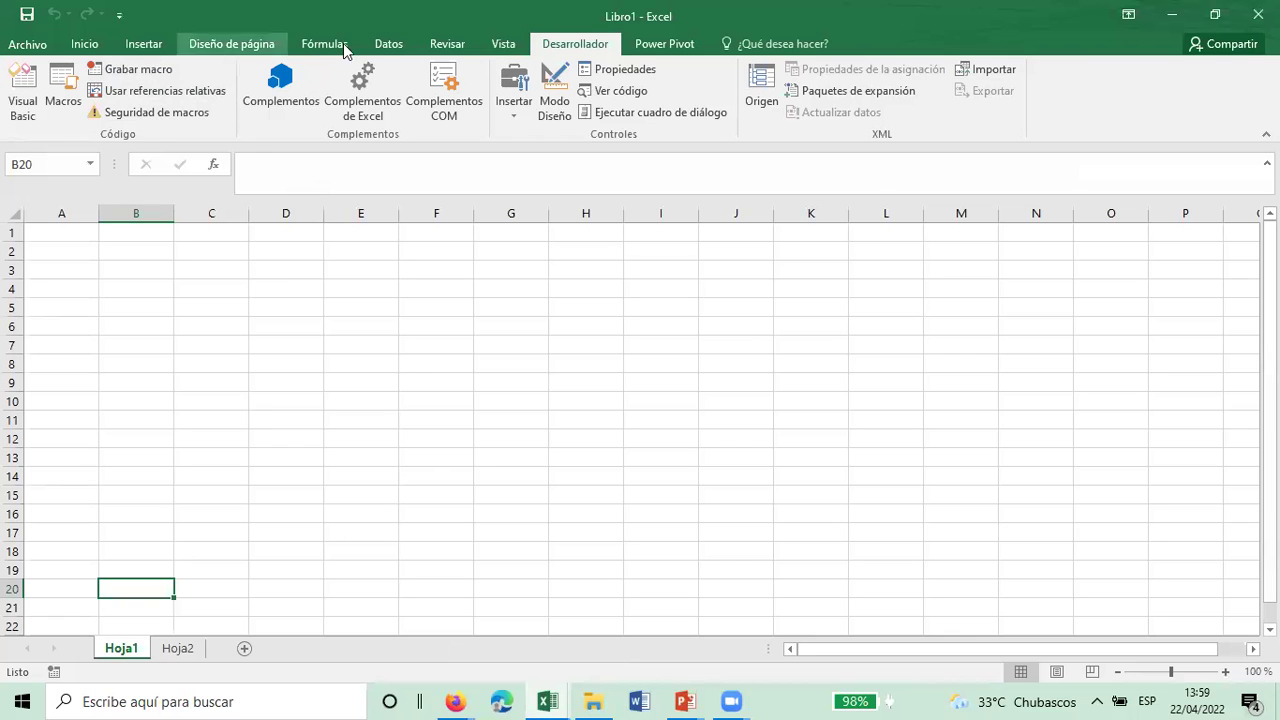
click(502, 45)
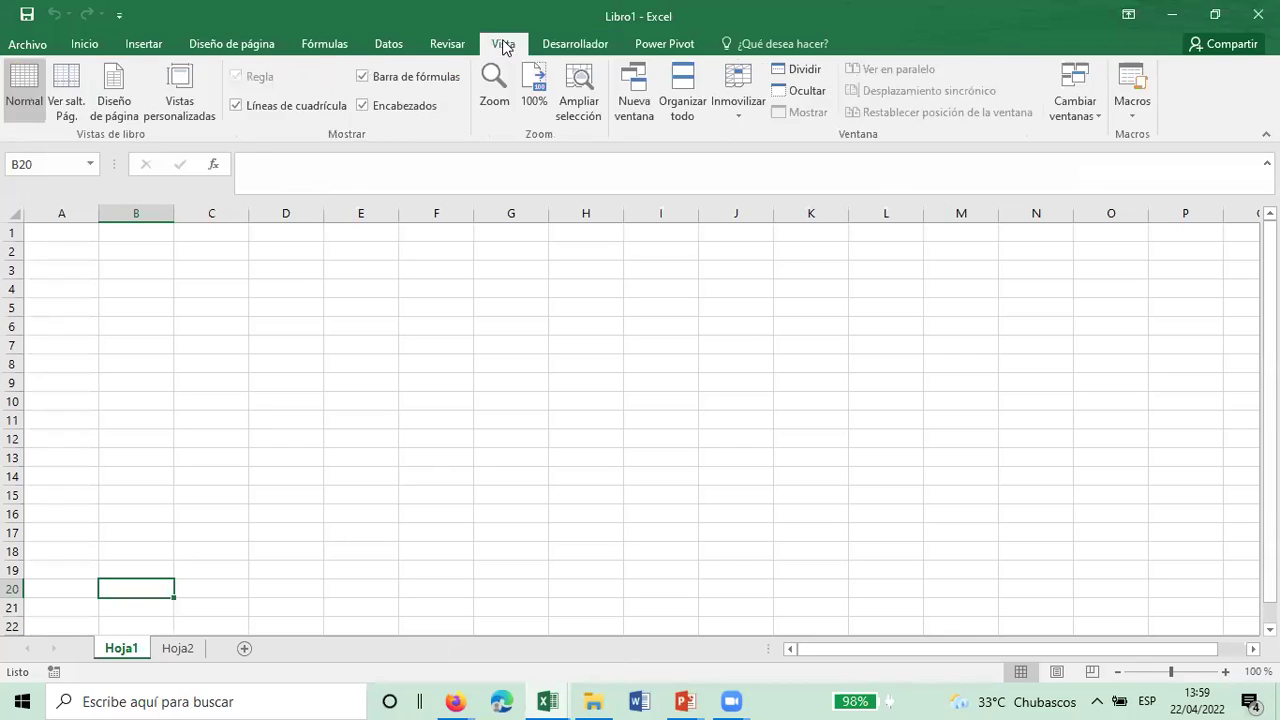
click(236, 112)
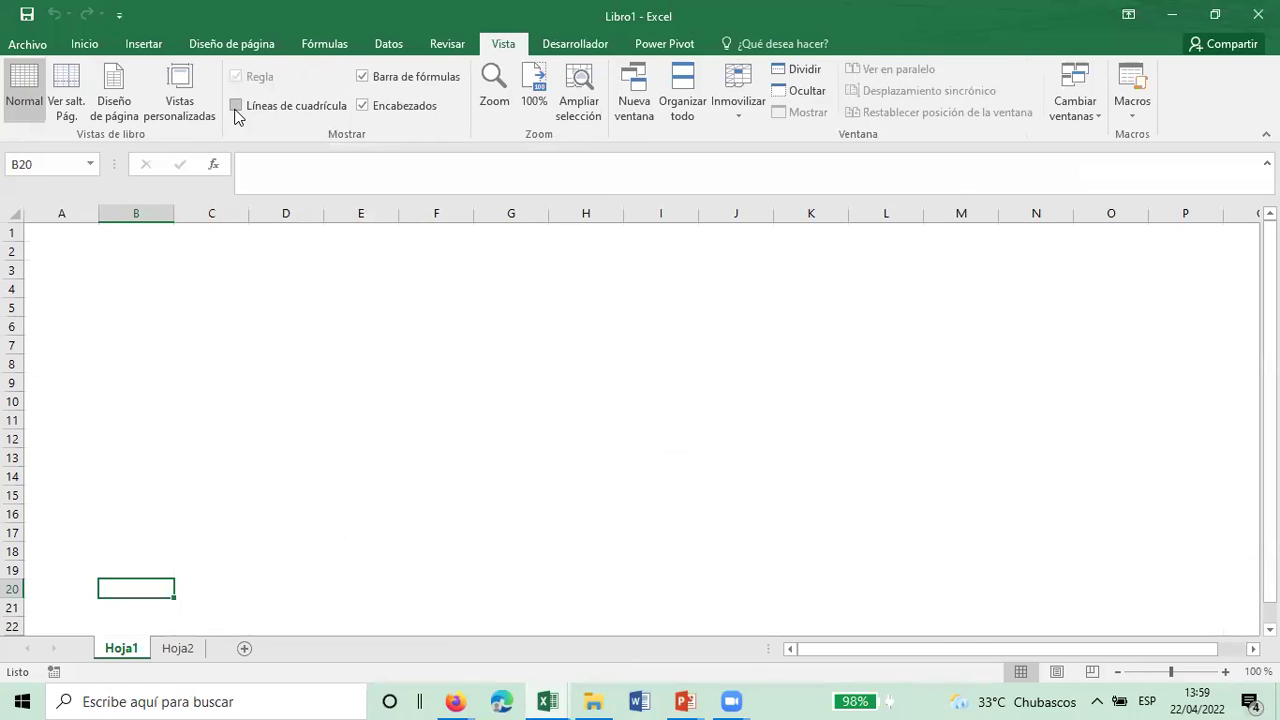
click(237, 109)
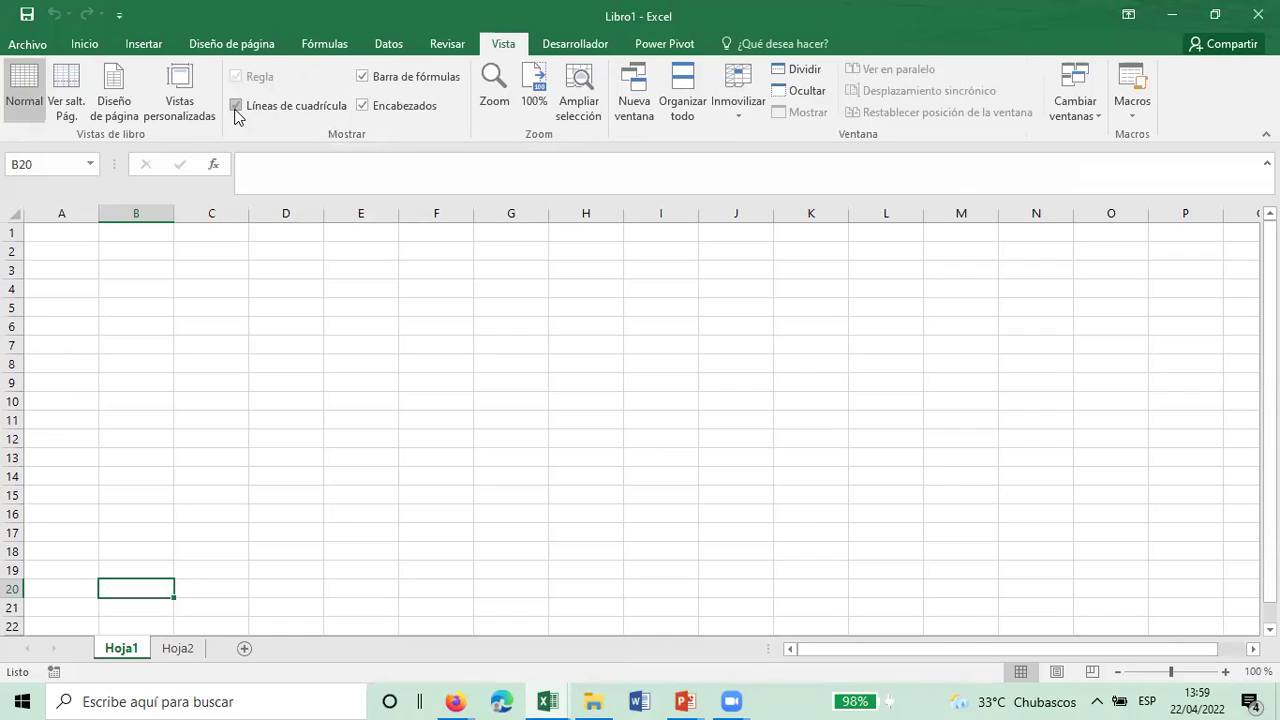
click(548, 701)
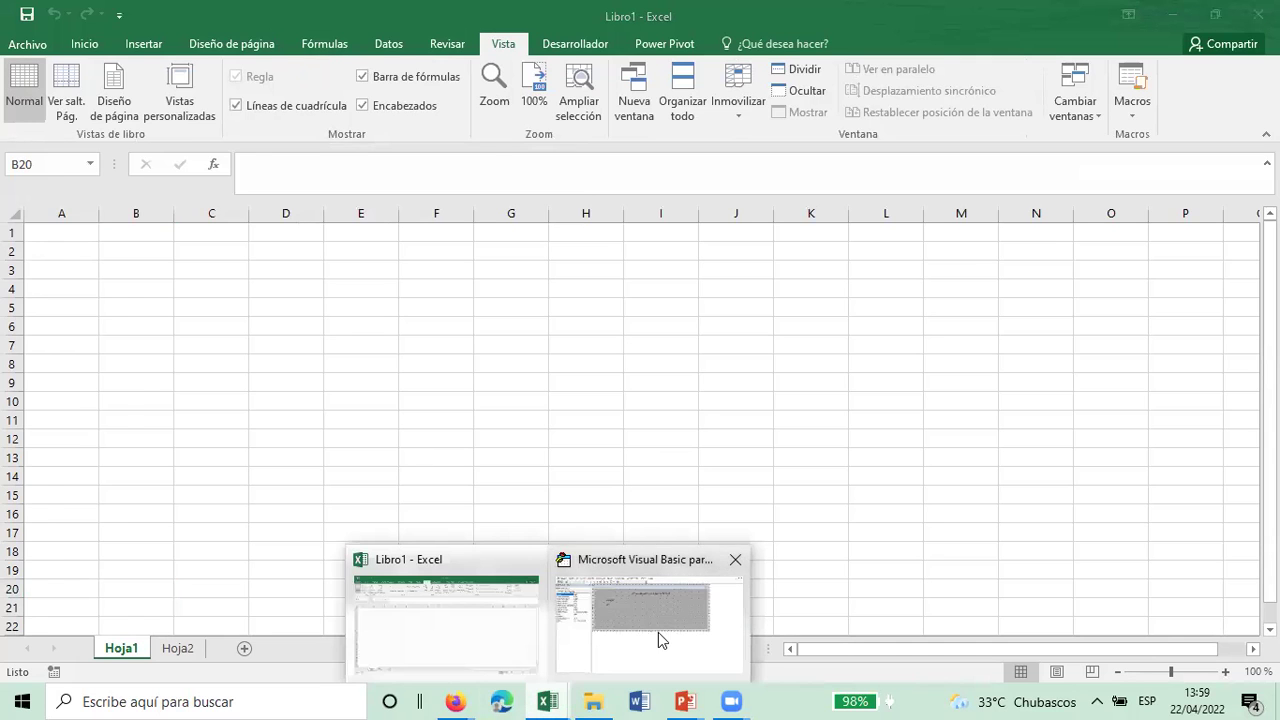
click(658, 632)
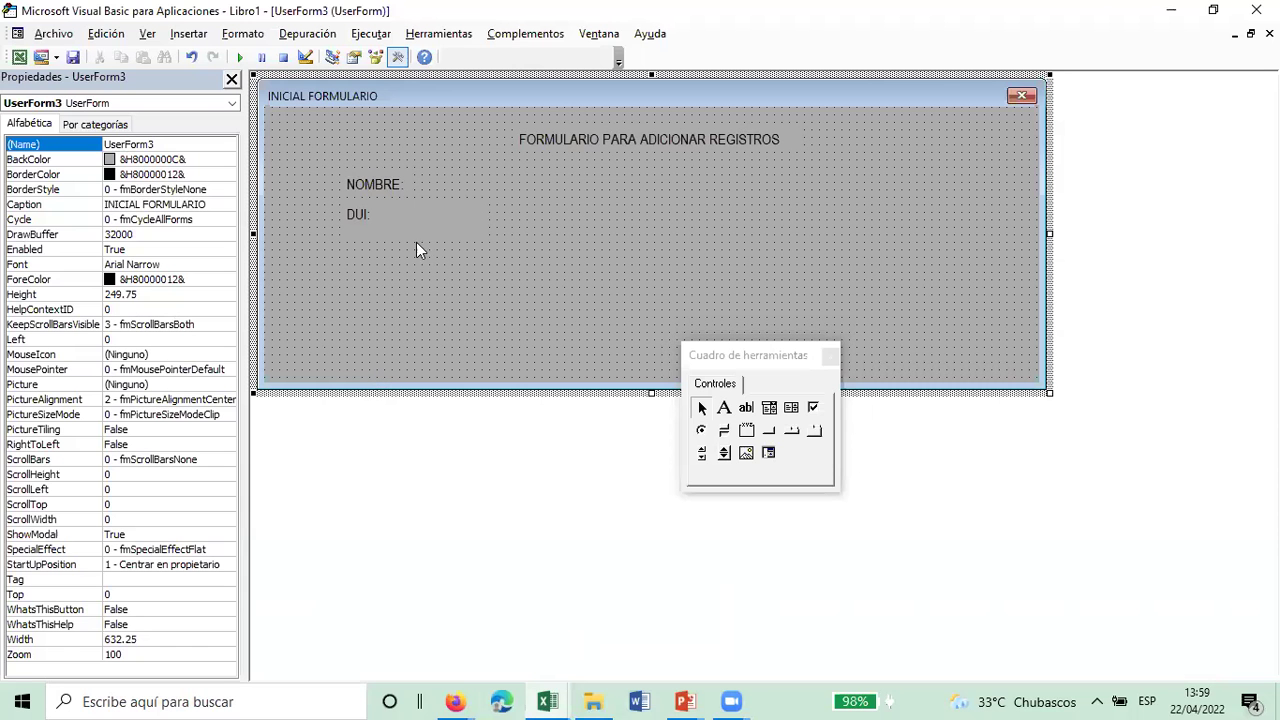
Step: Draw a label about 84 wide and 12 high below the DUI label, aligned with its left edge
click(362, 208)
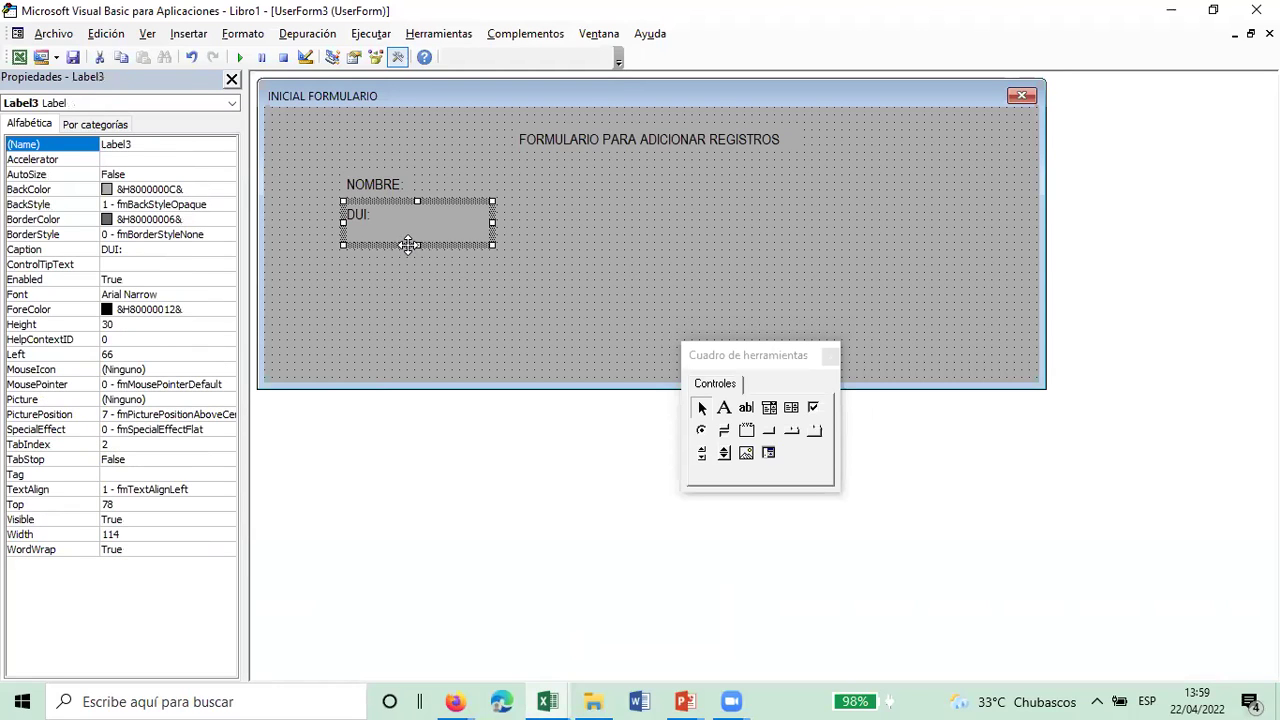
click(375, 287)
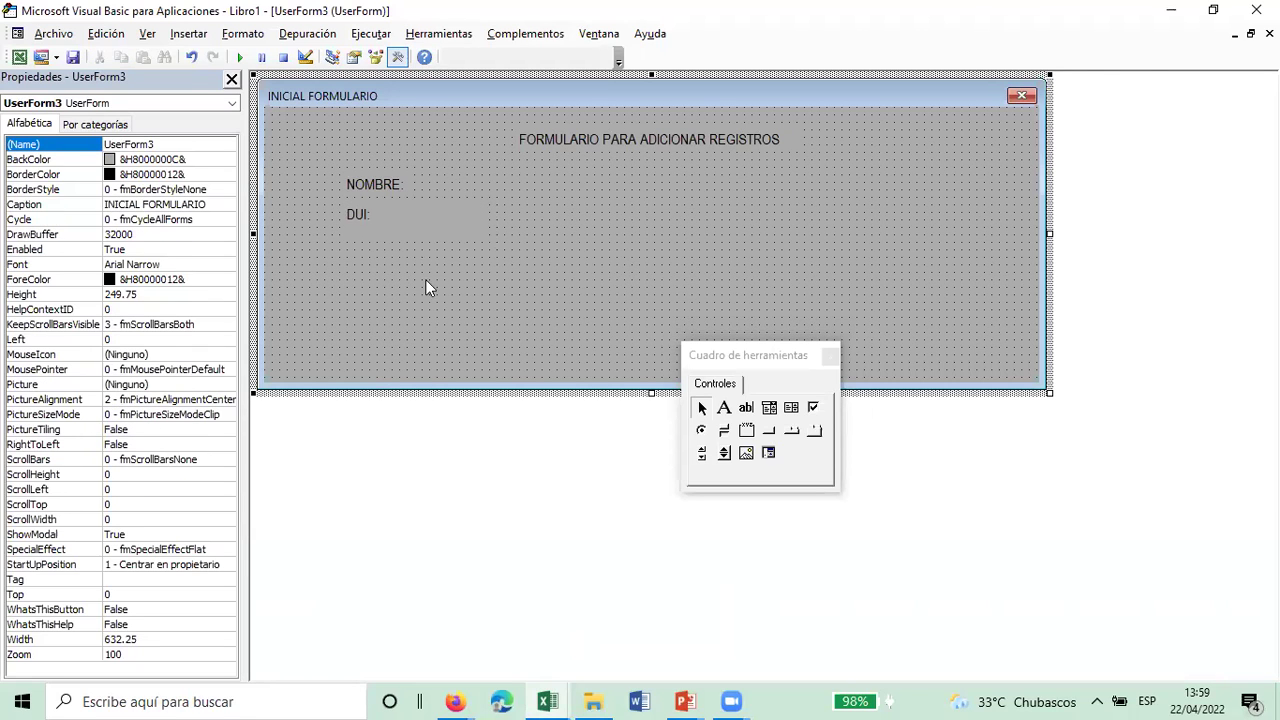
click(723, 408)
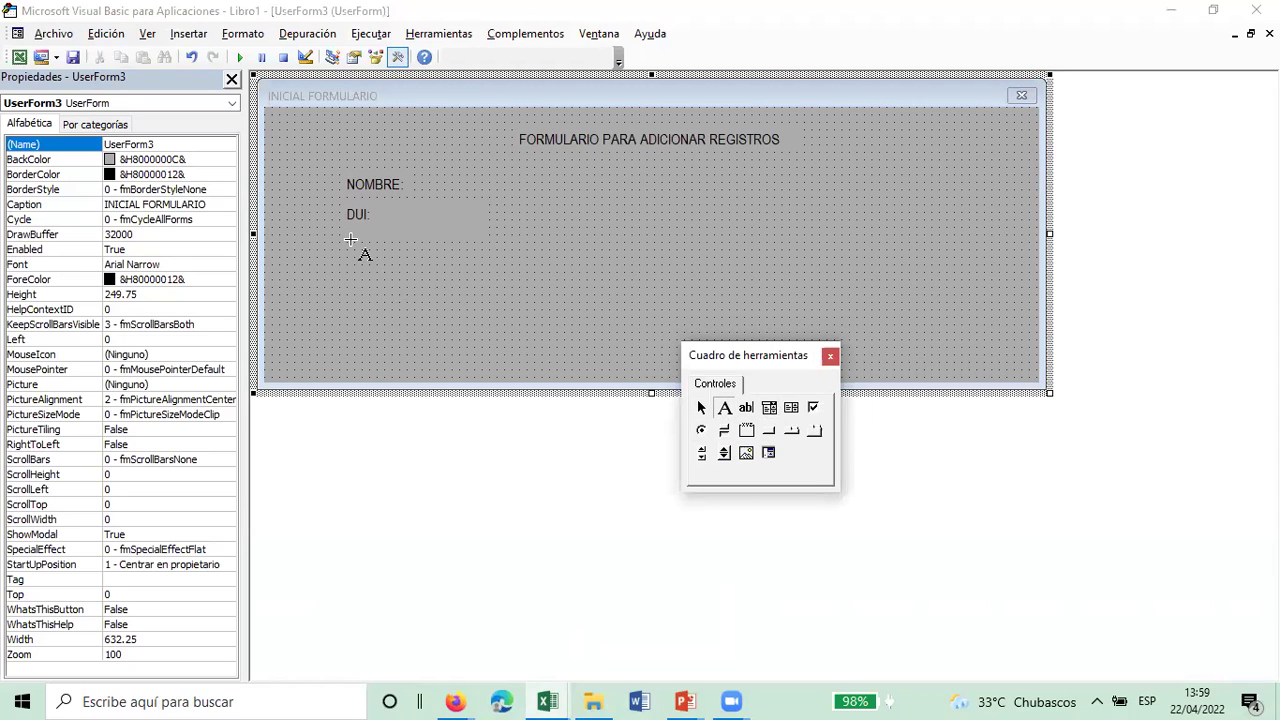
drag(347, 243, 455, 259)
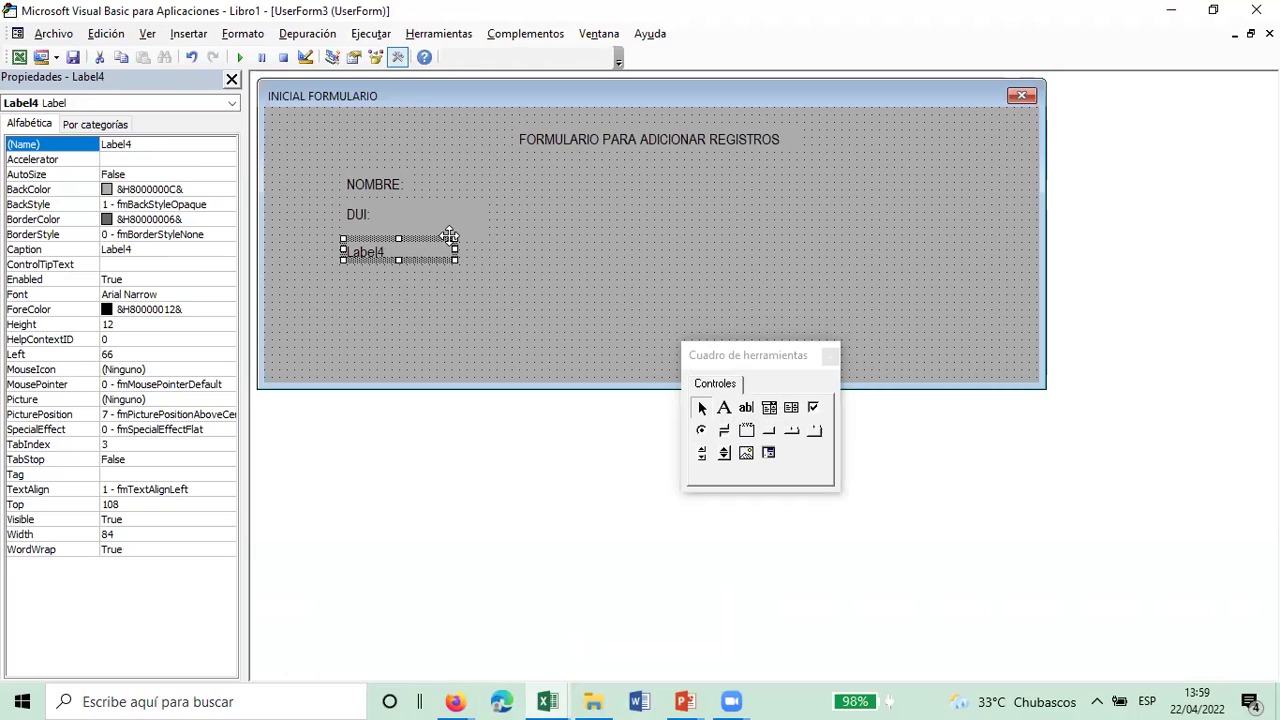
Step: Replace the default text of the label below DUI with Número de cel:
double_click(382, 249)
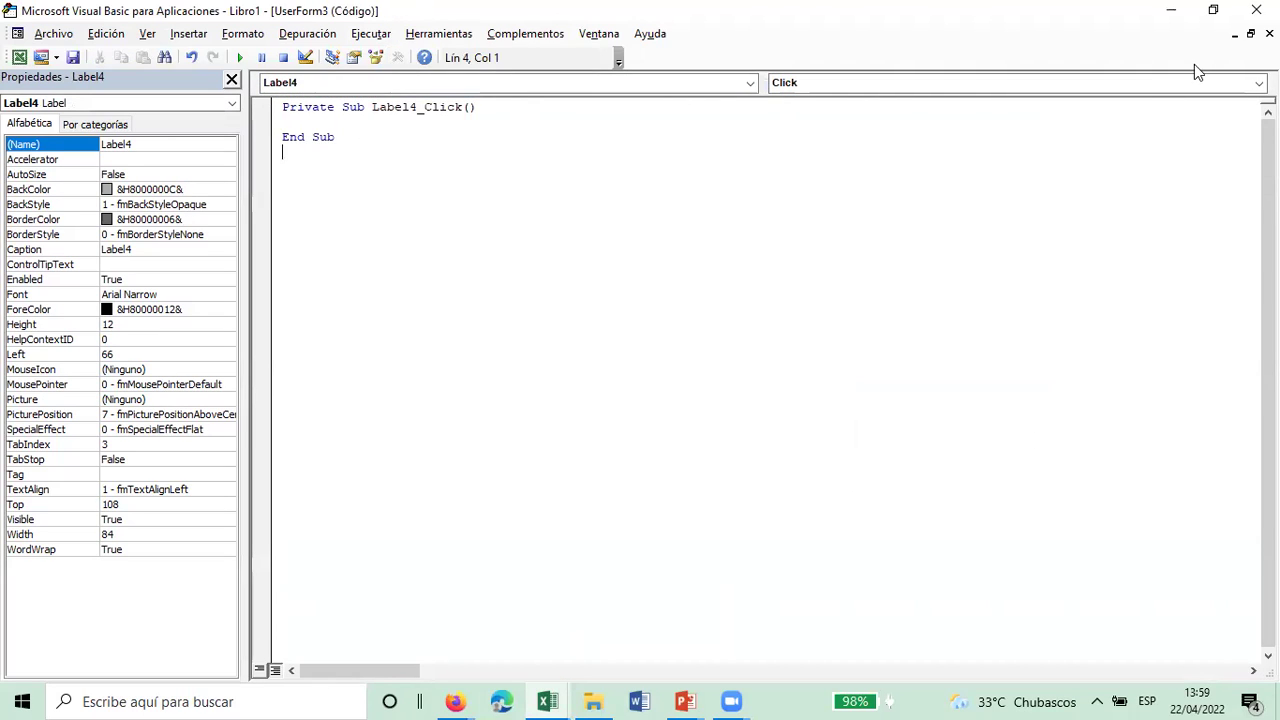
click(1269, 33)
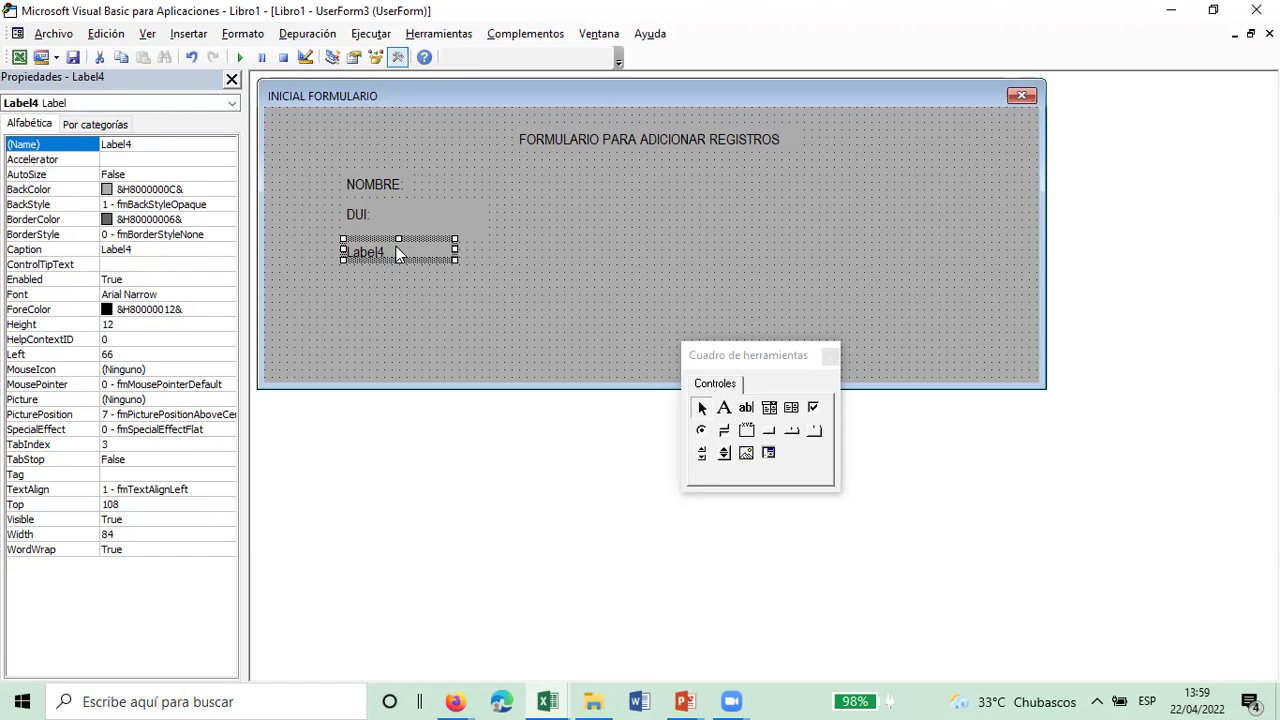
click(133, 250)
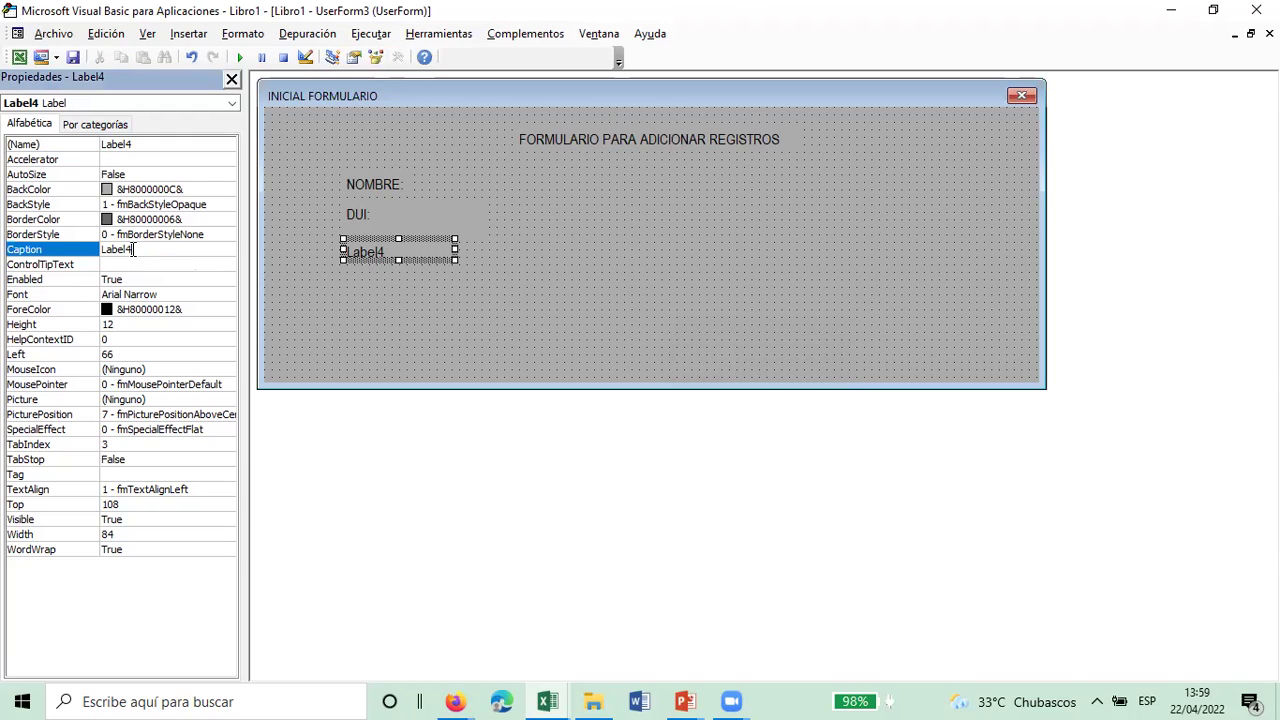
key(BackSpace)
key(BackSpace)
key(BackSpace)
key(BackSpace)
key(BackSpace)
key(BackSpace)
click(384, 252)
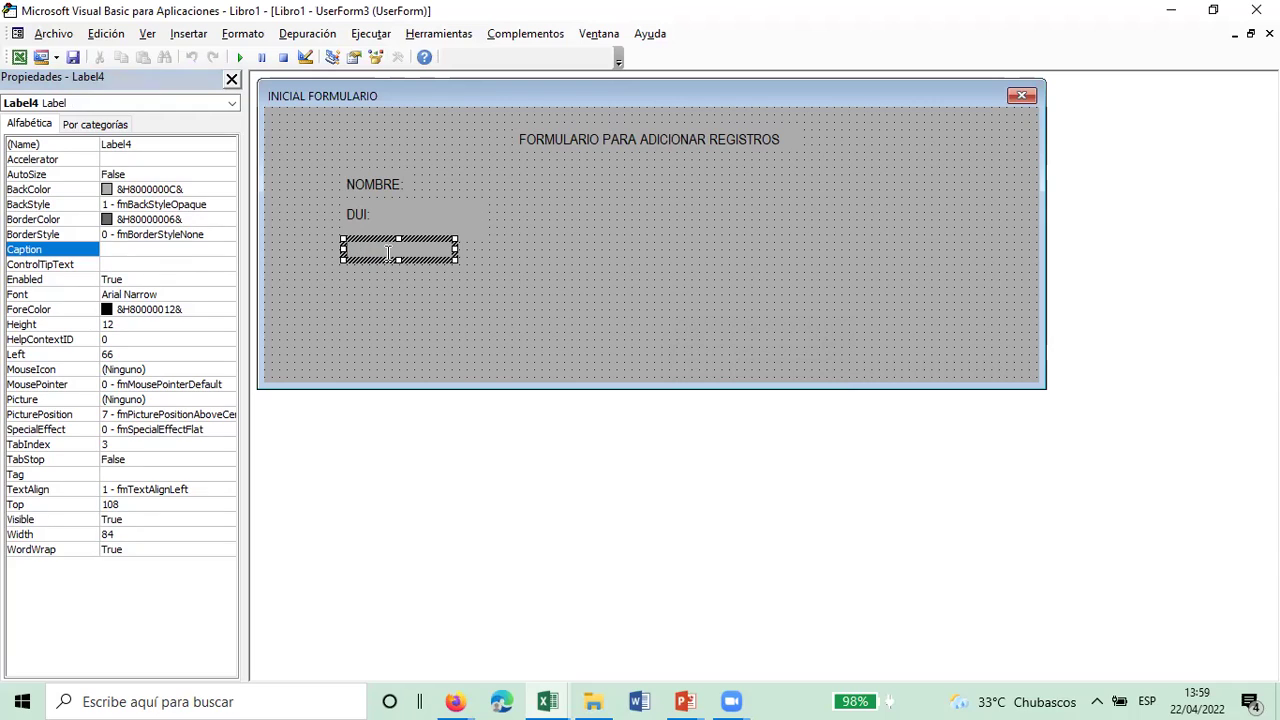
text(Número de cel.)
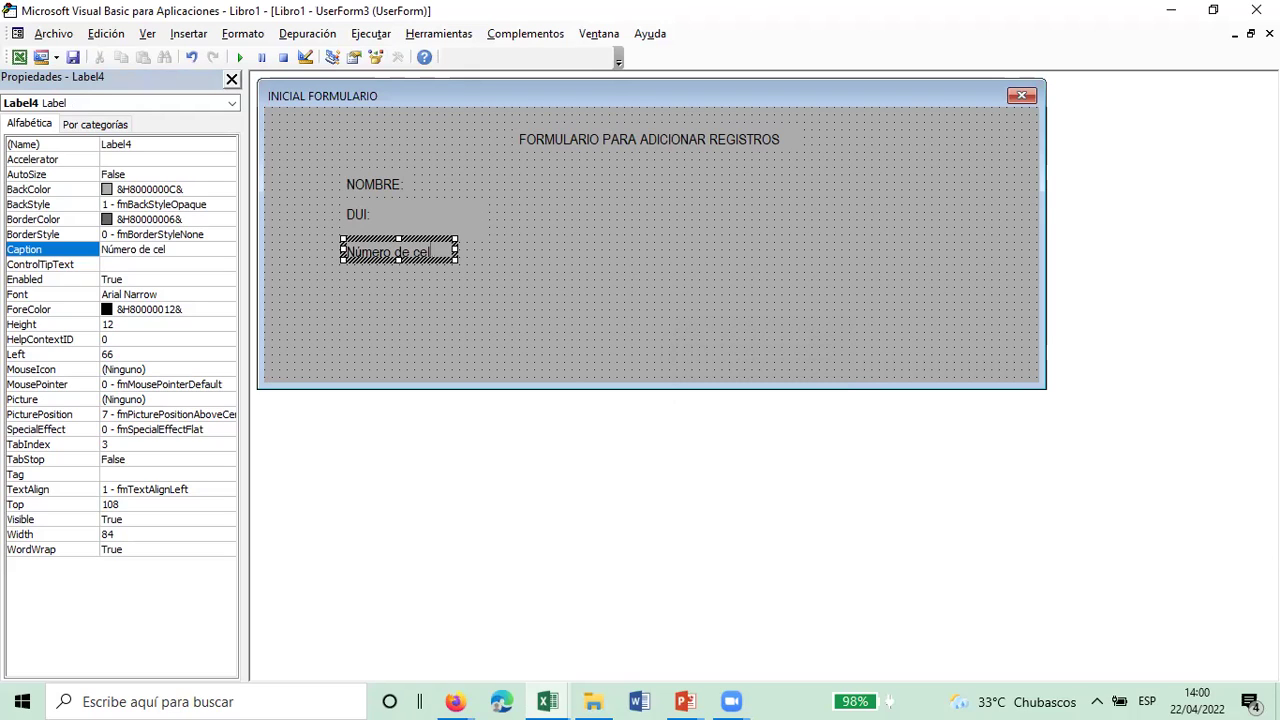
click(551, 234)
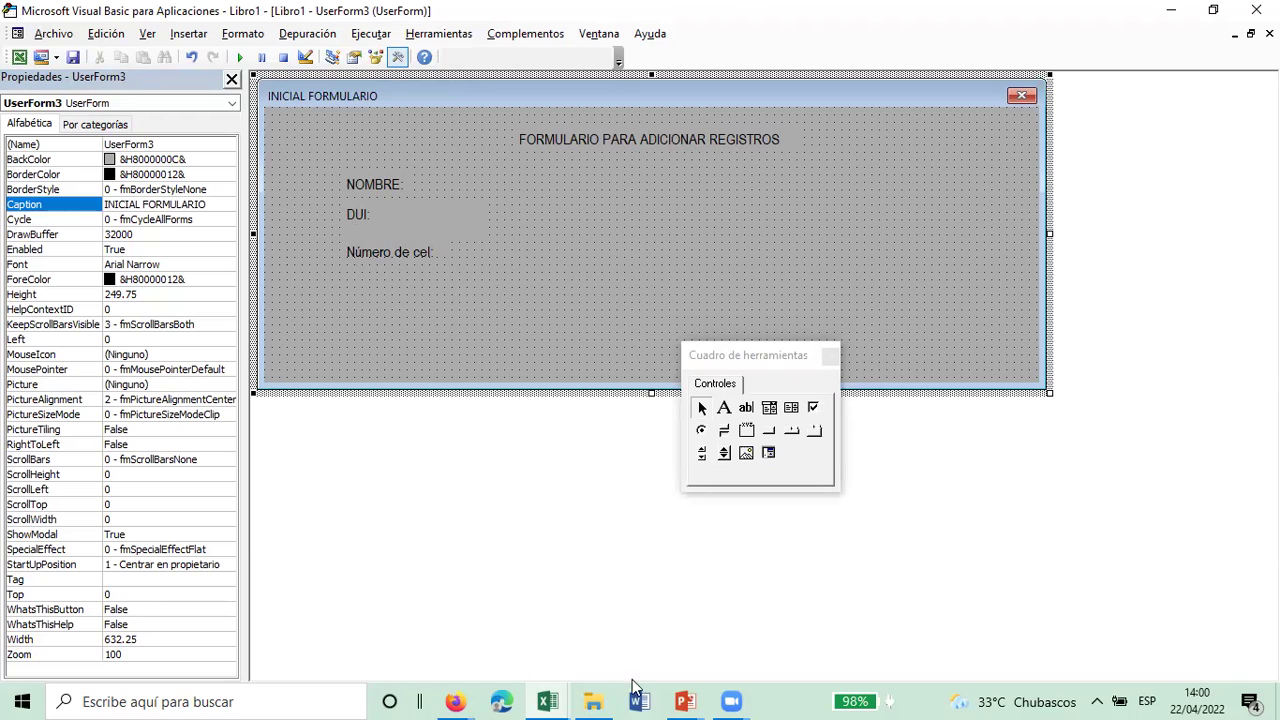
Step: Switch to the PowerPoint slide show and review the slides on form properties, the code editor and the form events
click(700, 698)
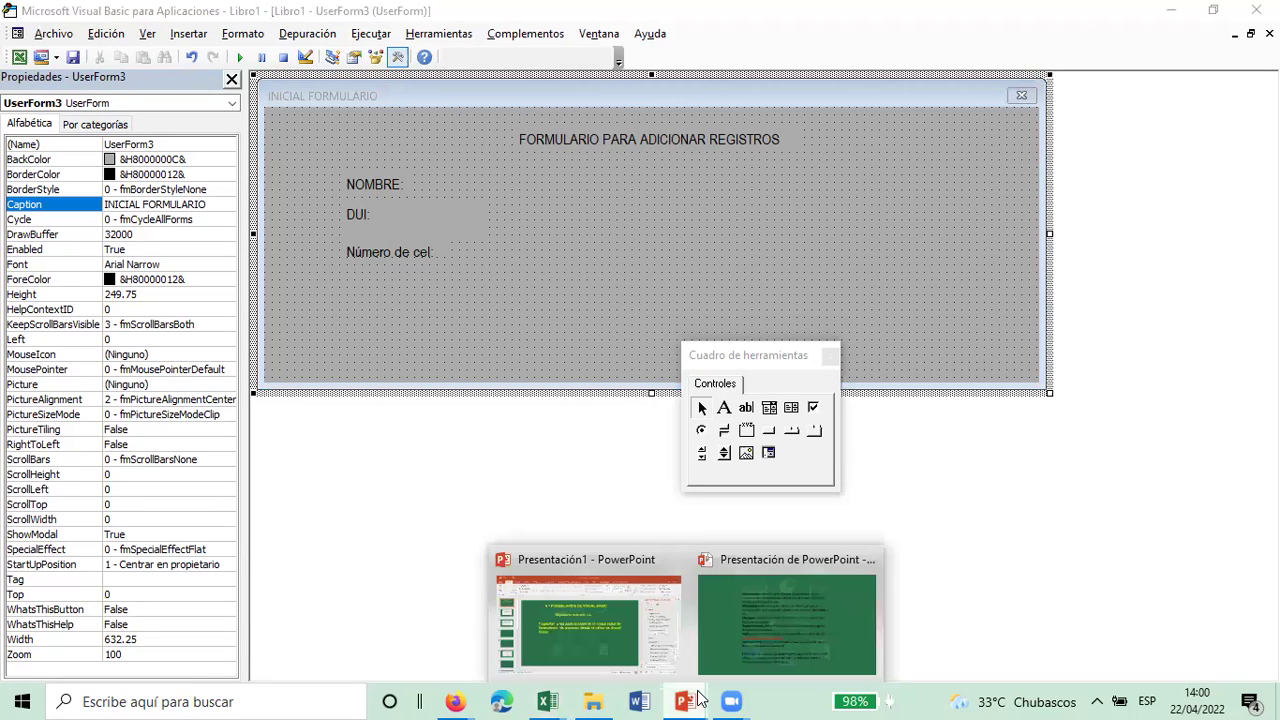
click(787, 667)
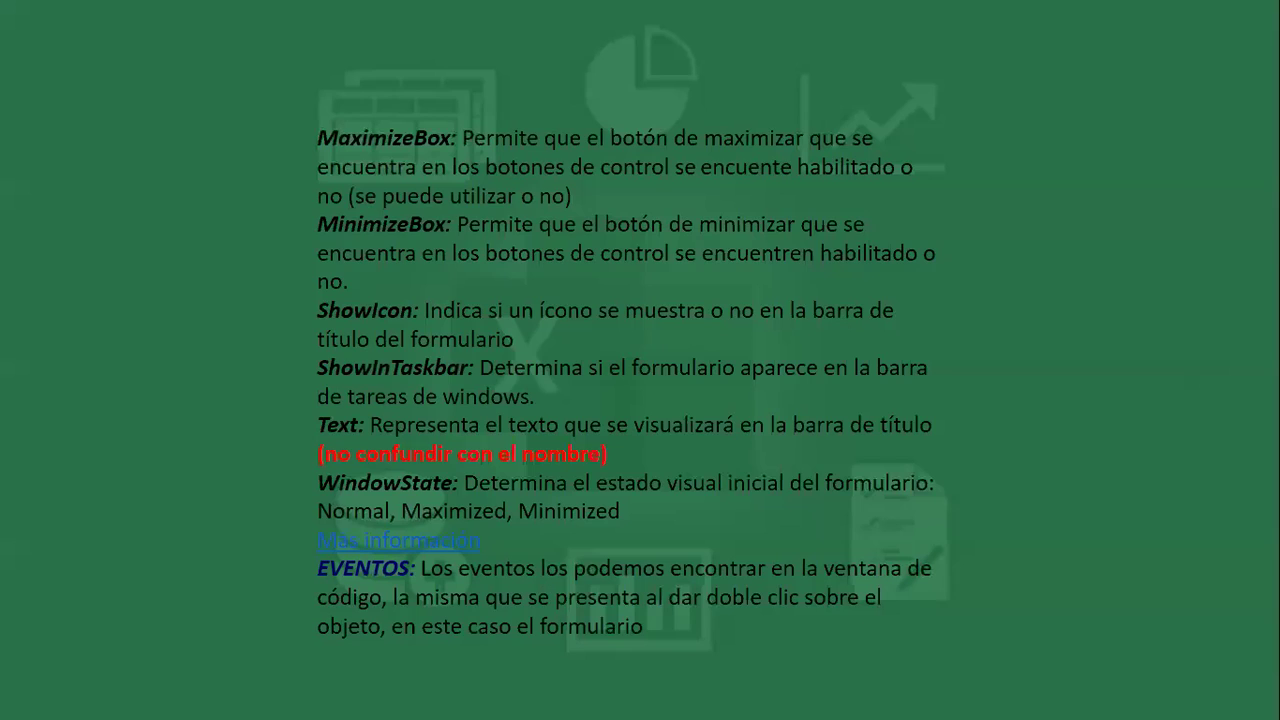
click(420, 517)
scroll(421, 511, up, 2)
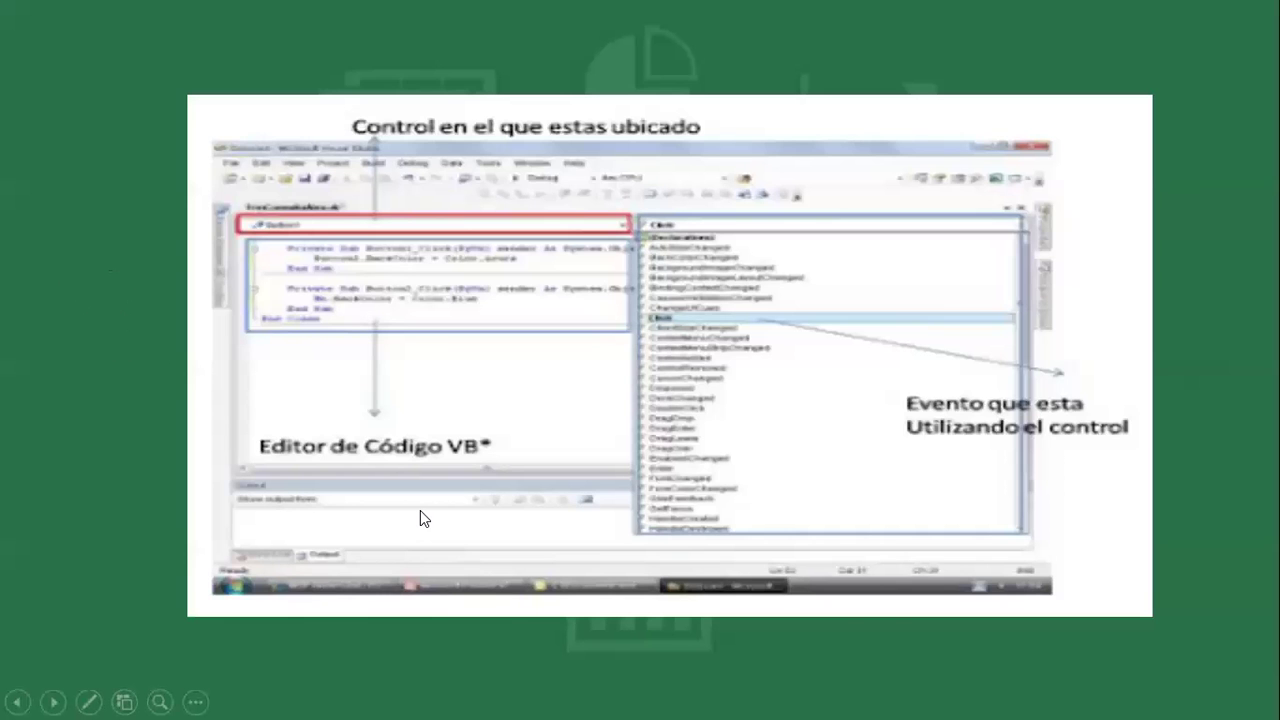
scroll(421, 511, down, 2)
scroll(421, 511, down, 2)
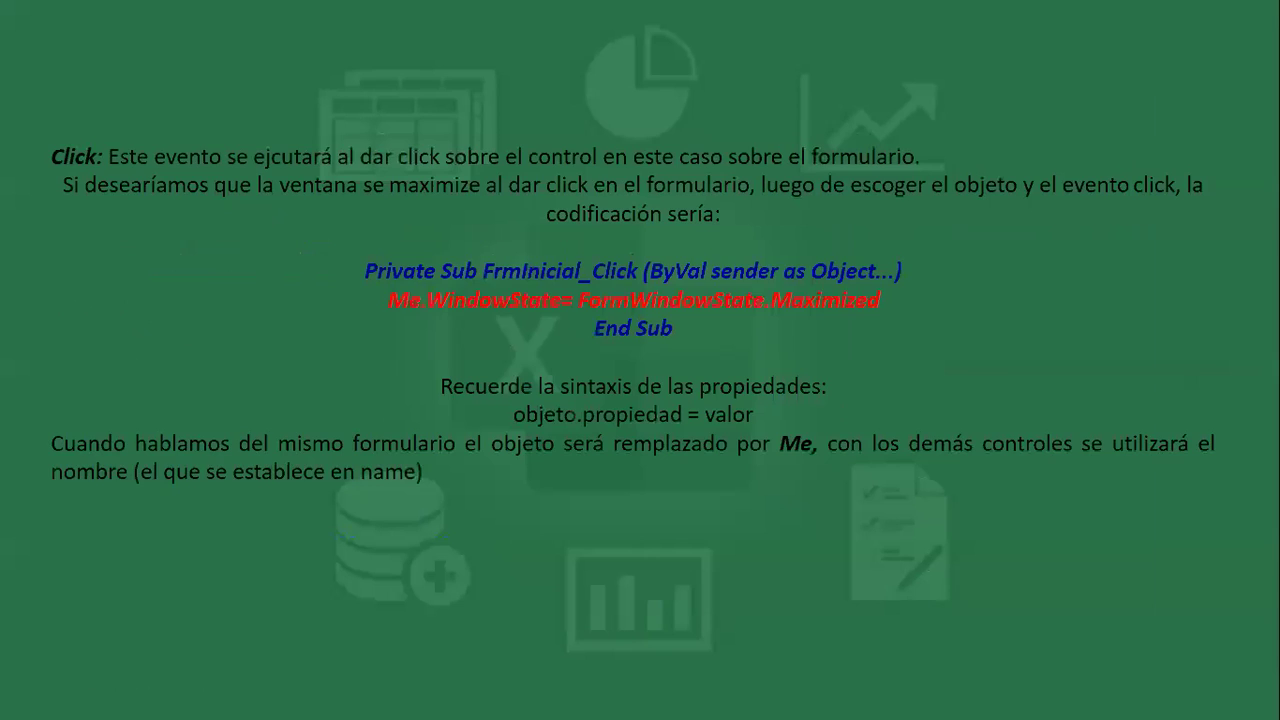
scroll(421, 511, up, 2)
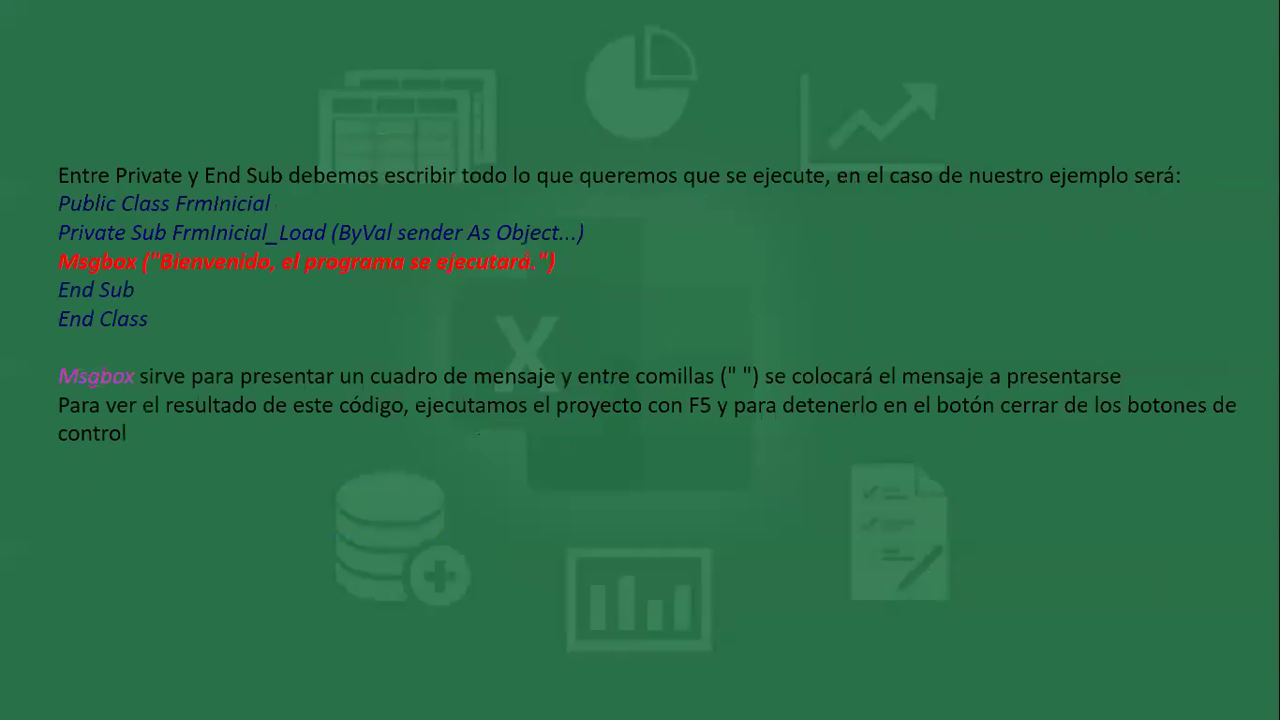
scroll(421, 511, up, 2)
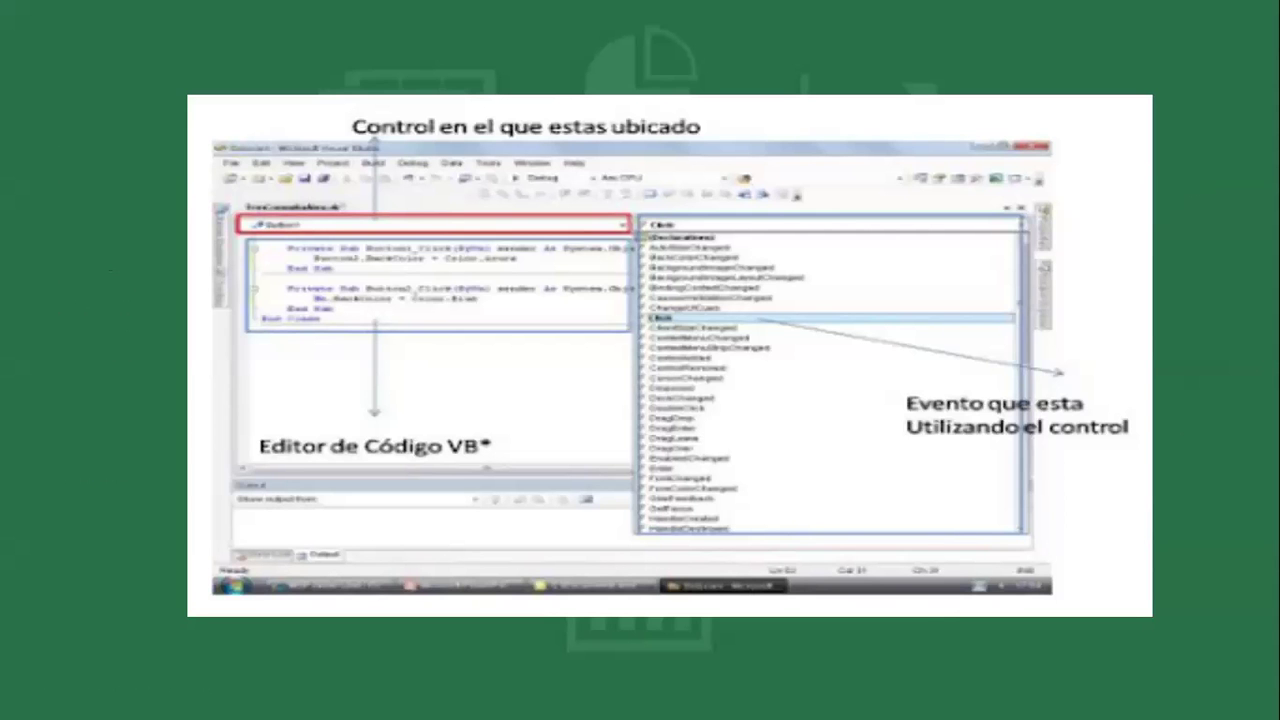
scroll(421, 511, down, 1)
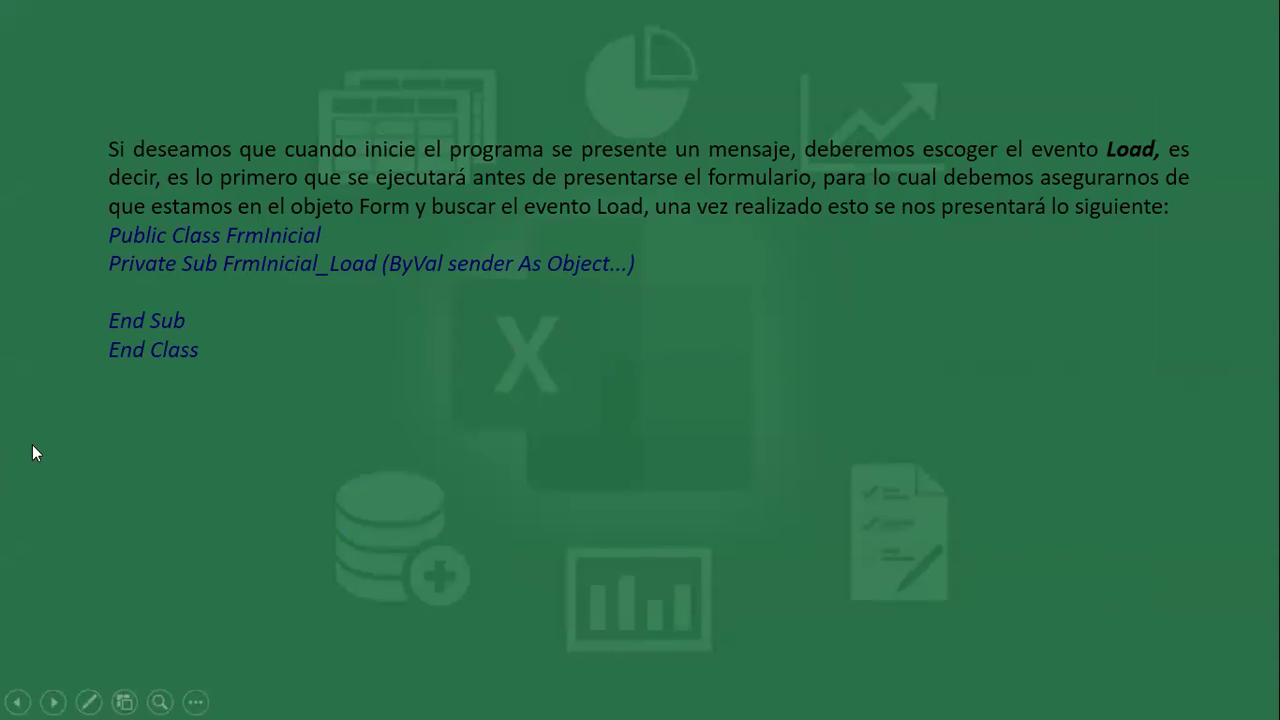
click(268, 403)
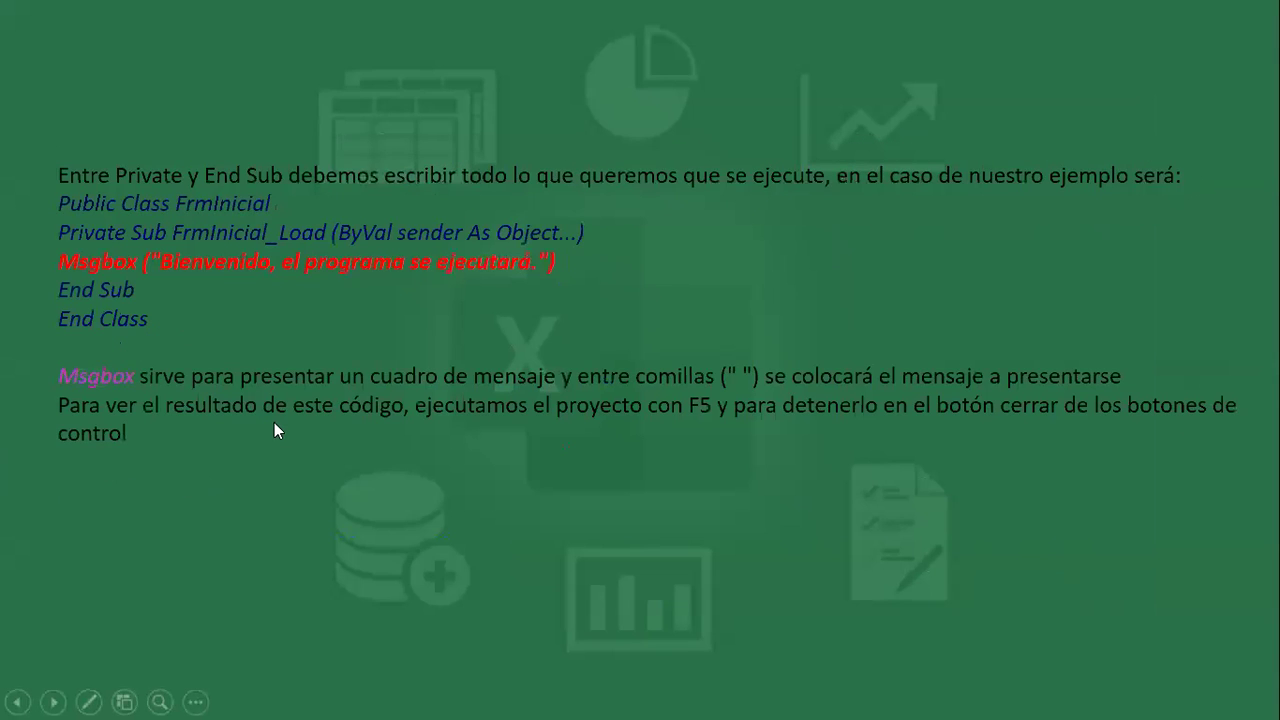
click(277, 425)
click(326, 424)
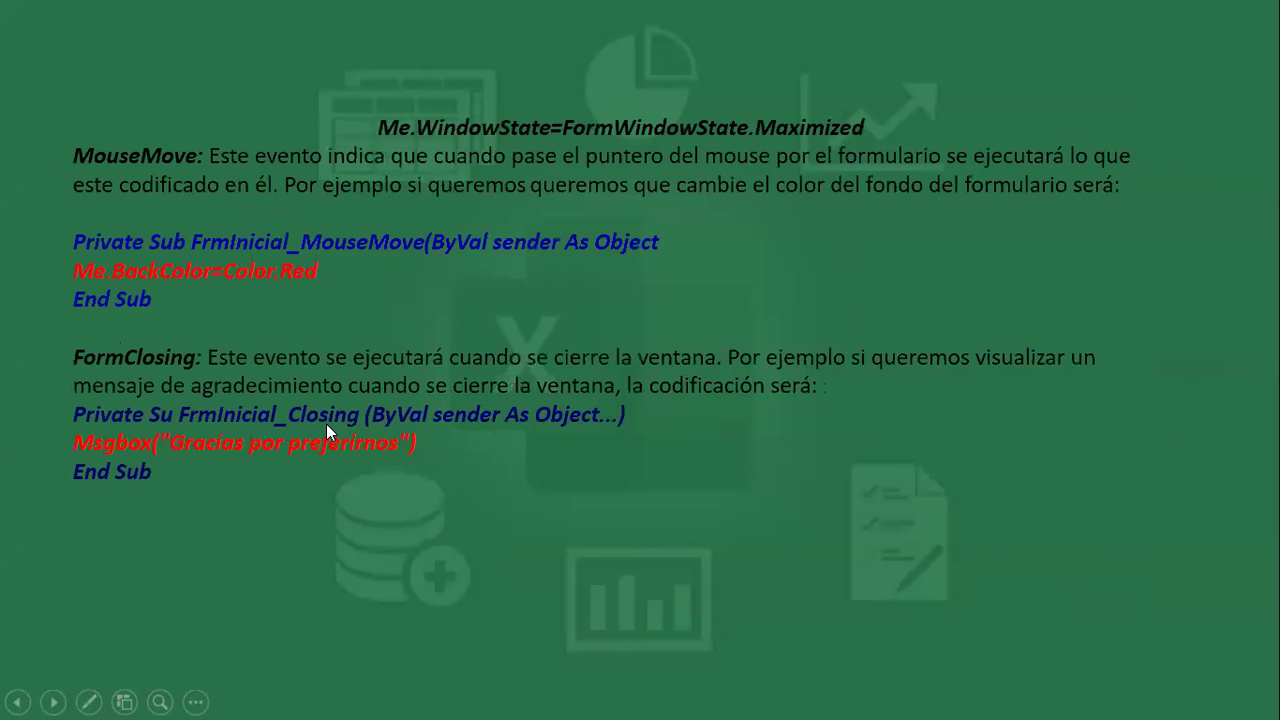
click(326, 424)
Step: Page back to the slide illustrating the code editor, end the slide show and return to UserForm3 in the Visual Basic editor
key(Left)
key(Left)
key(Left)
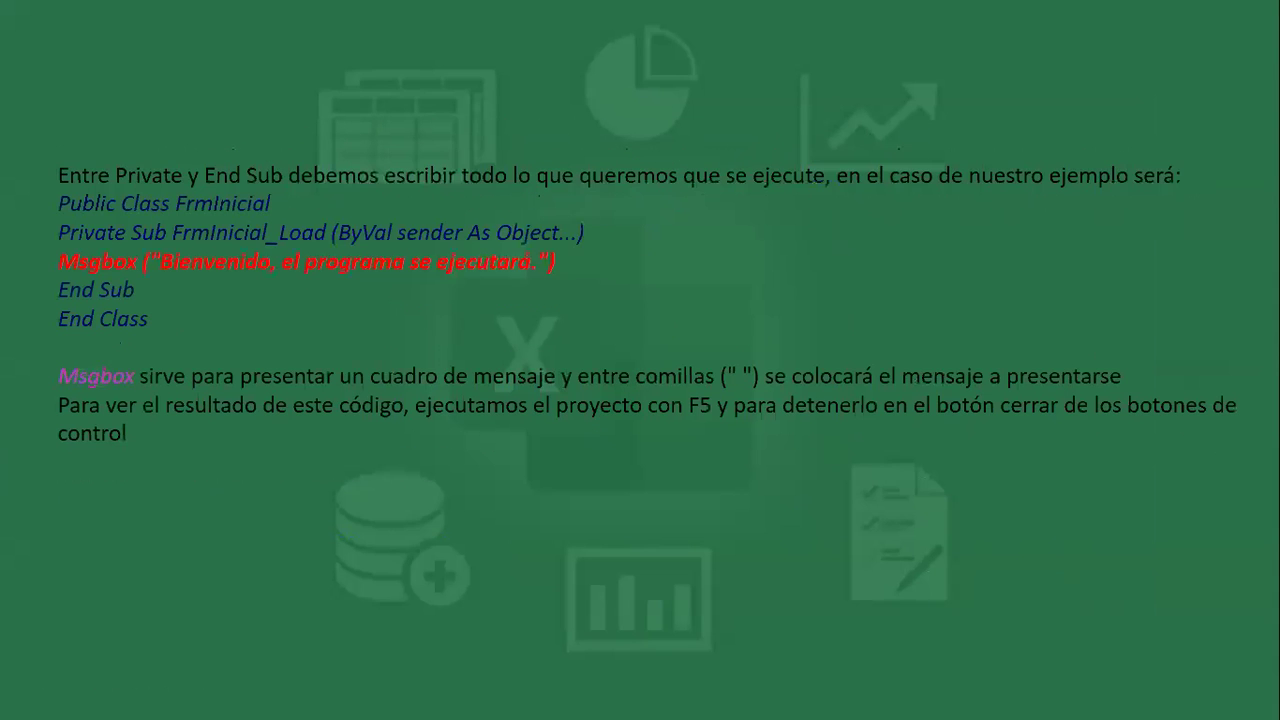
key(Left)
key(Left)
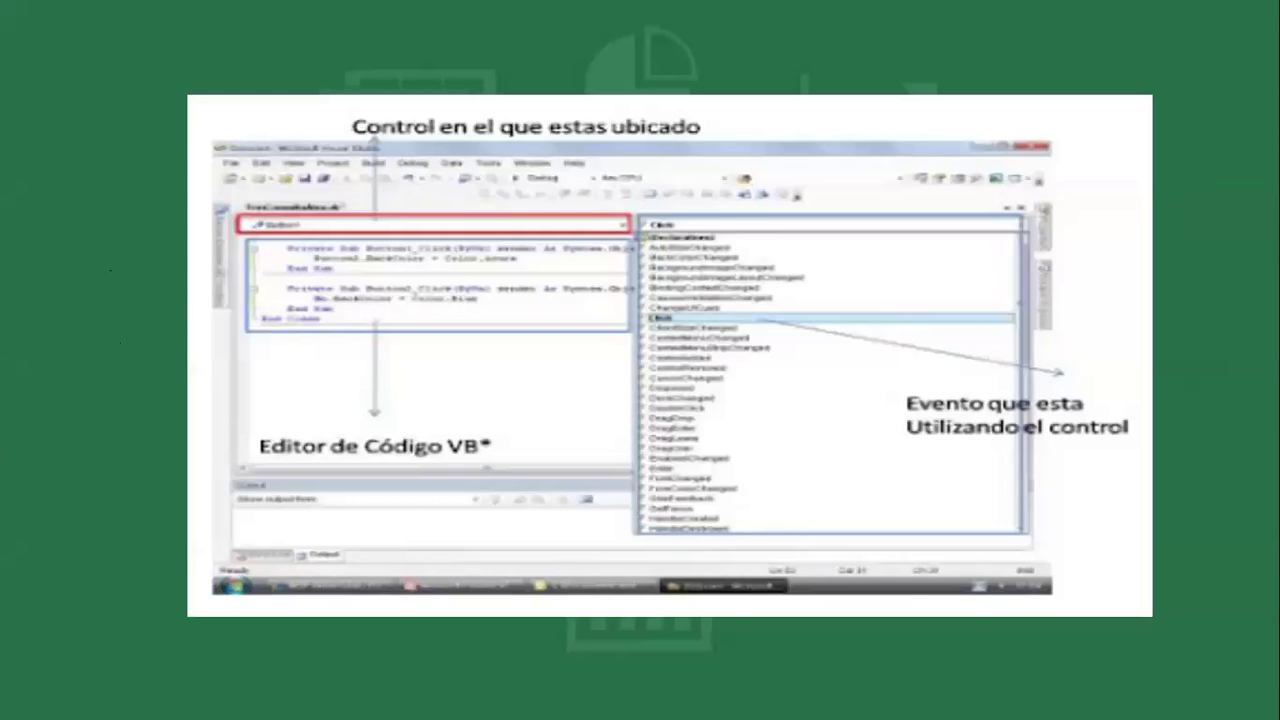
key(Left)
key(Left)
key(Right)
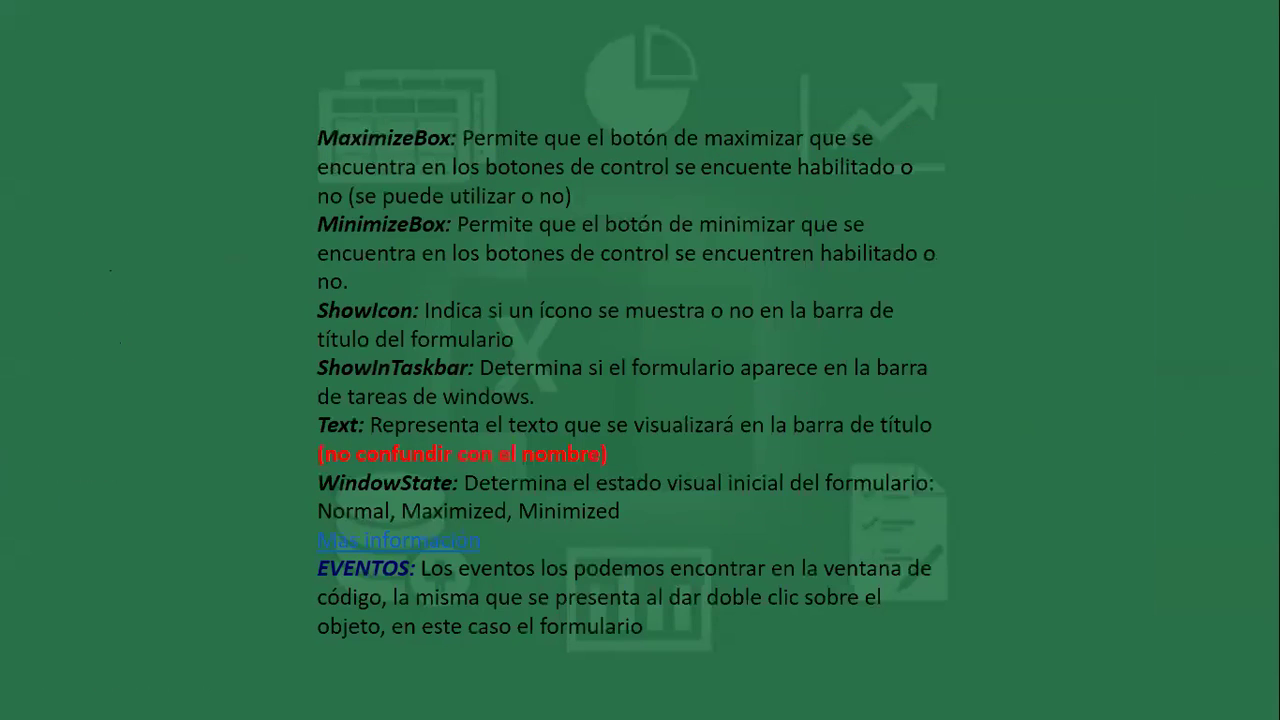
key(Right)
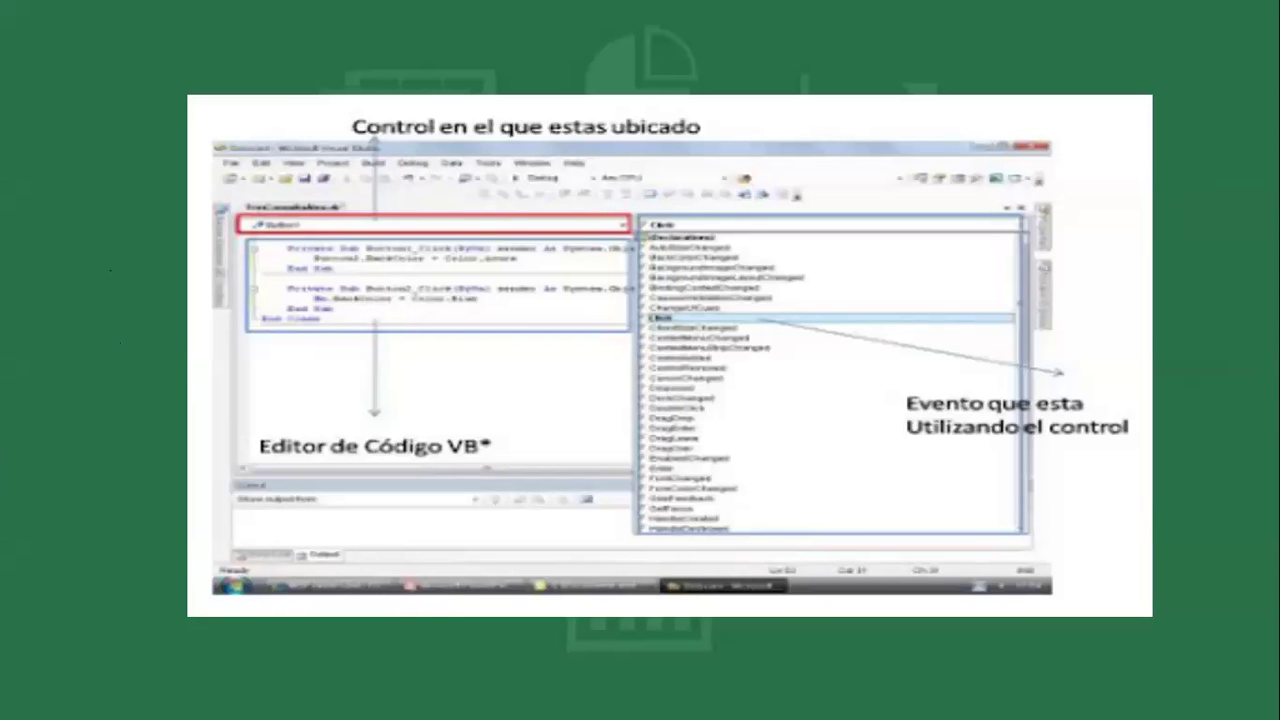
key(Escape)
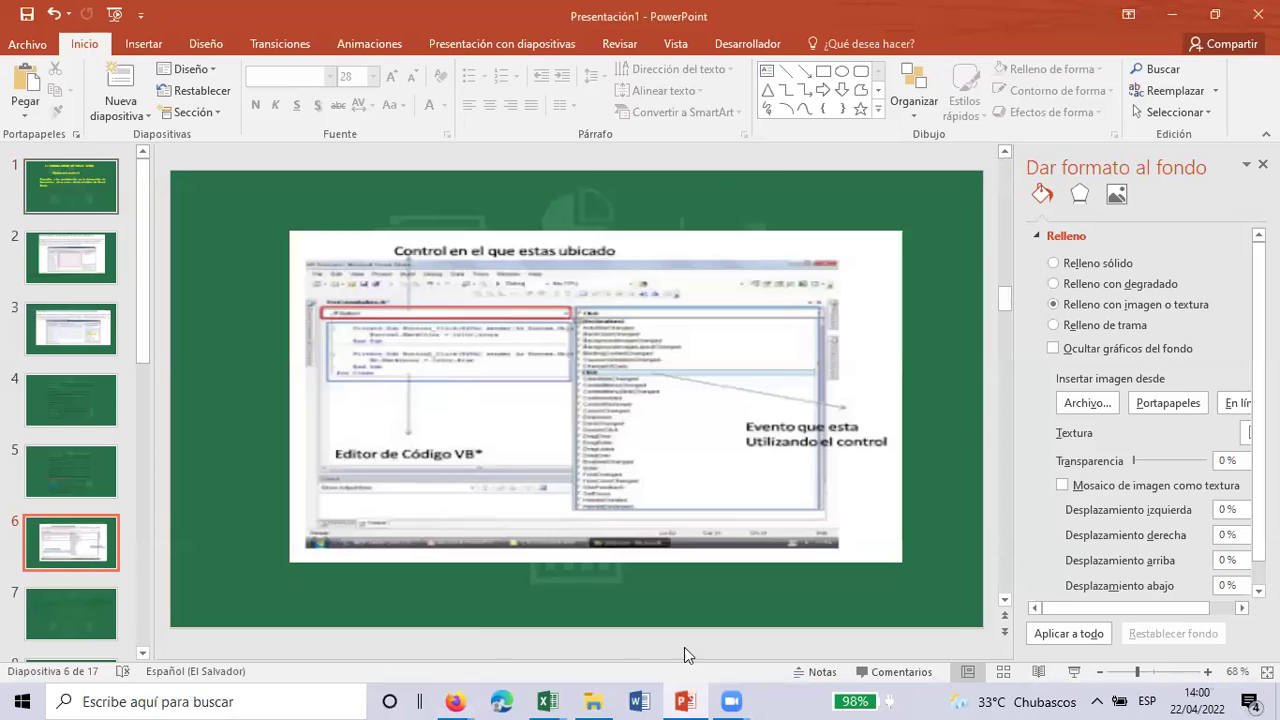
click(547, 701)
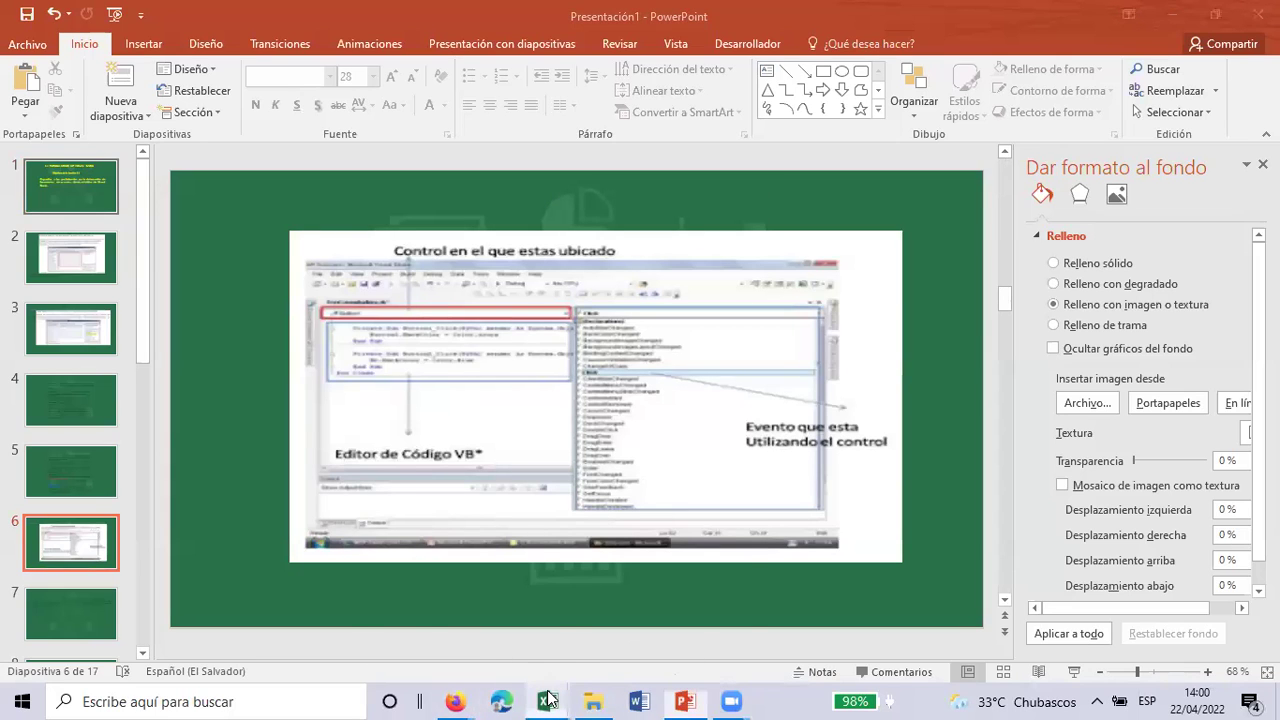
click(668, 632)
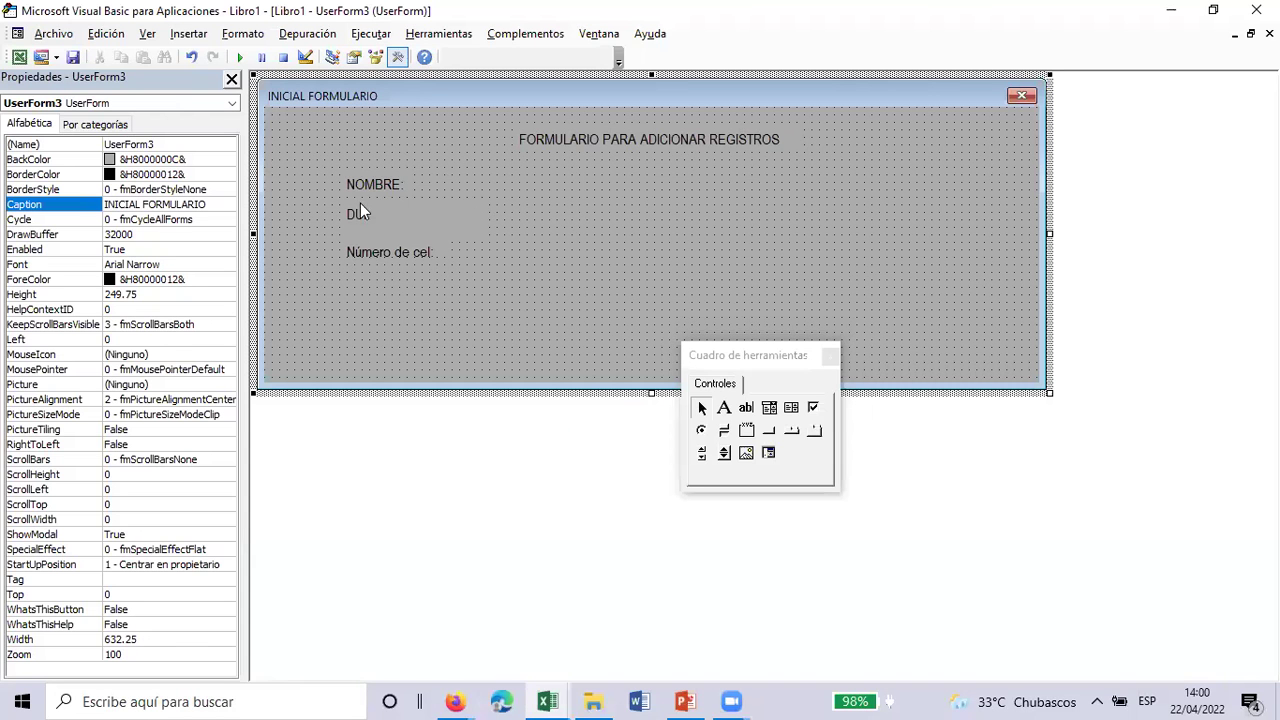
Step: Open the Click event code of the Número de cel label, close the code window and reselect the form
click(377, 251)
double_click(377, 251)
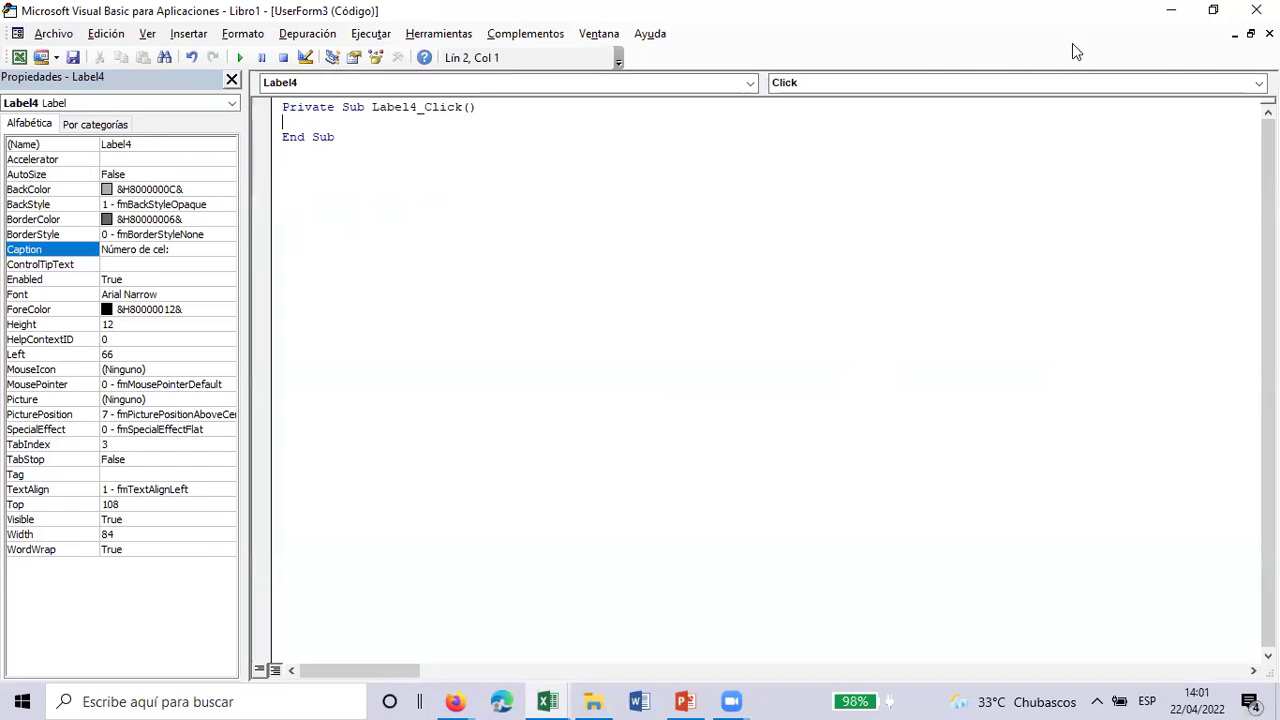
click(1269, 33)
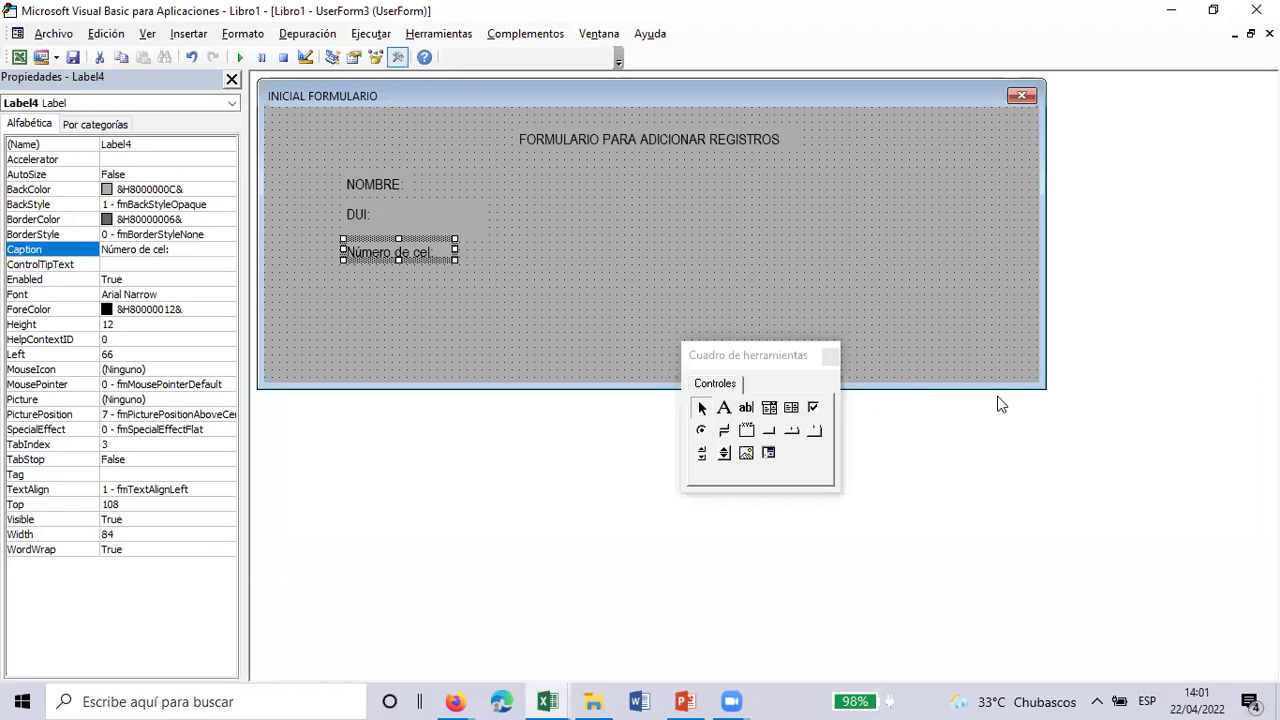
click(519, 278)
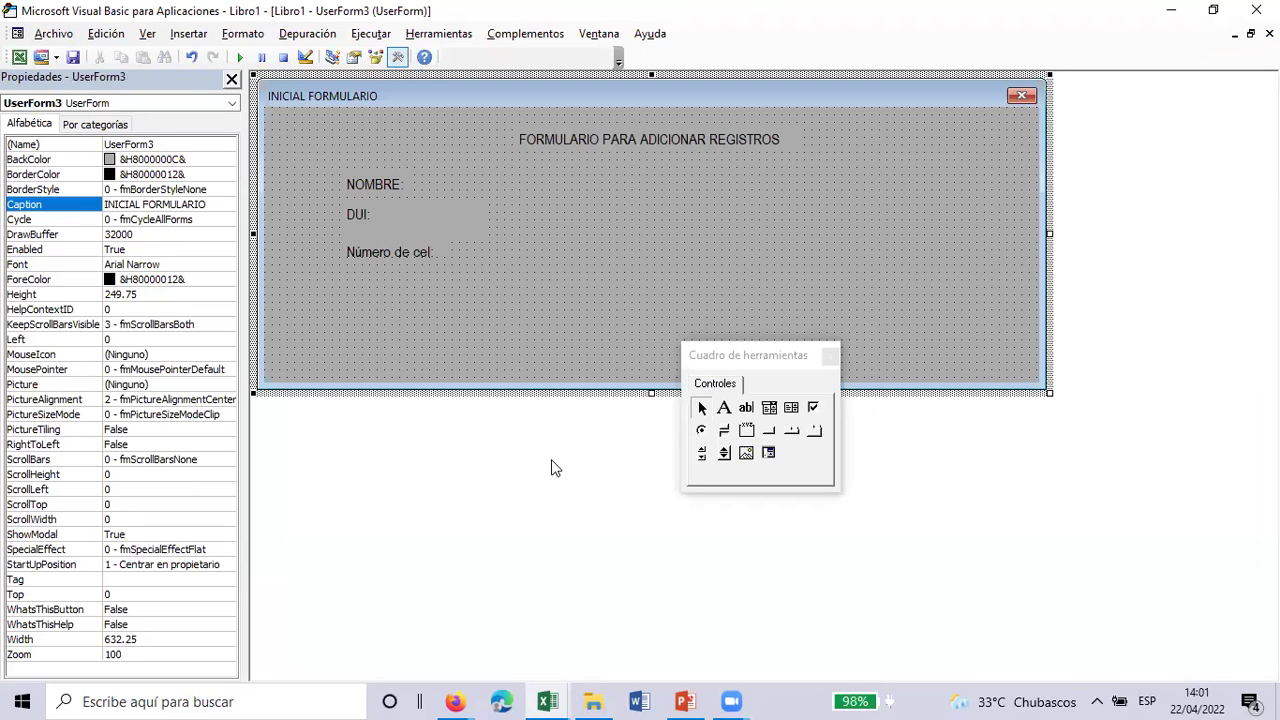
Step: Draw a frame about 306 wide and 54 high in the lower middle of the form, below the labels
click(747, 431)
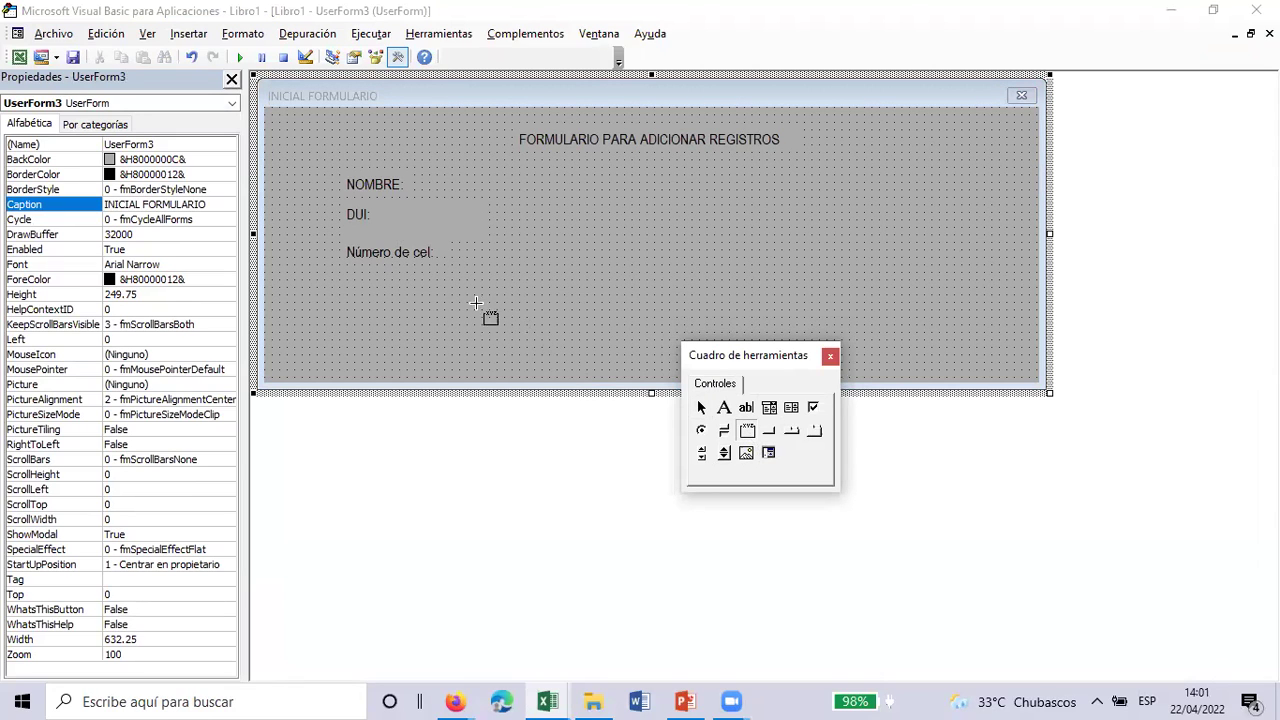
drag(491, 282, 867, 347)
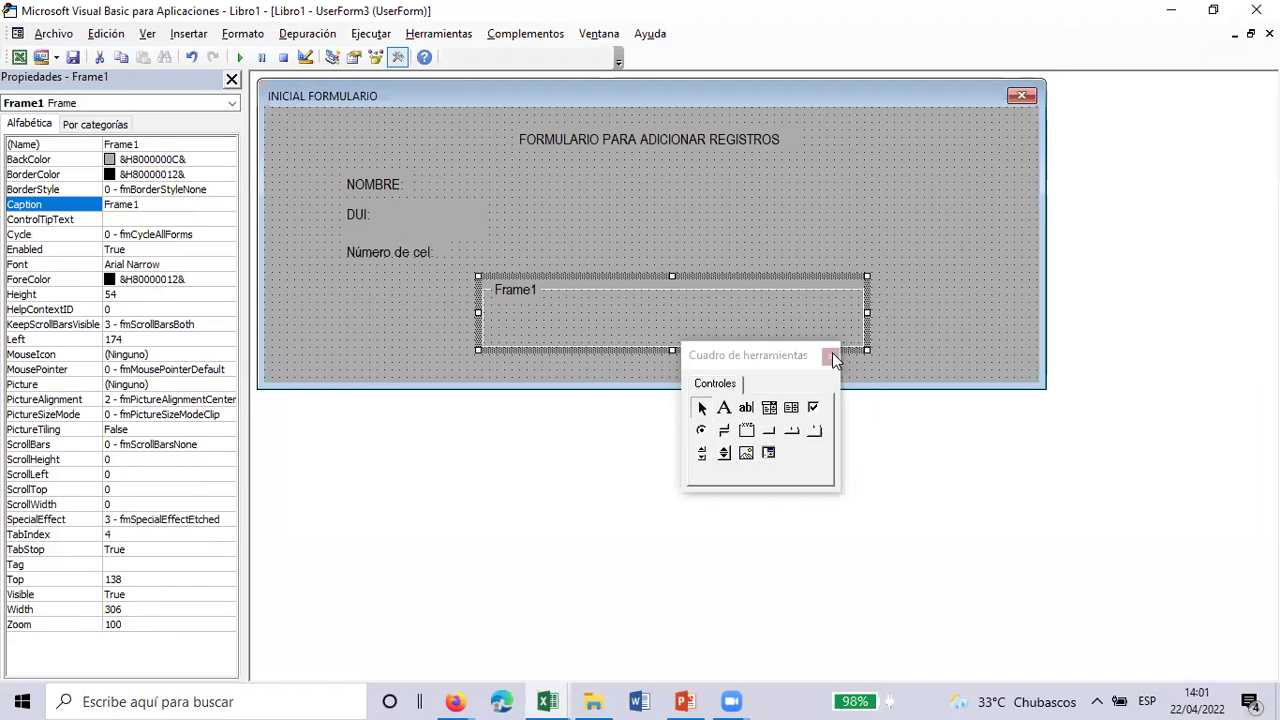
click(888, 229)
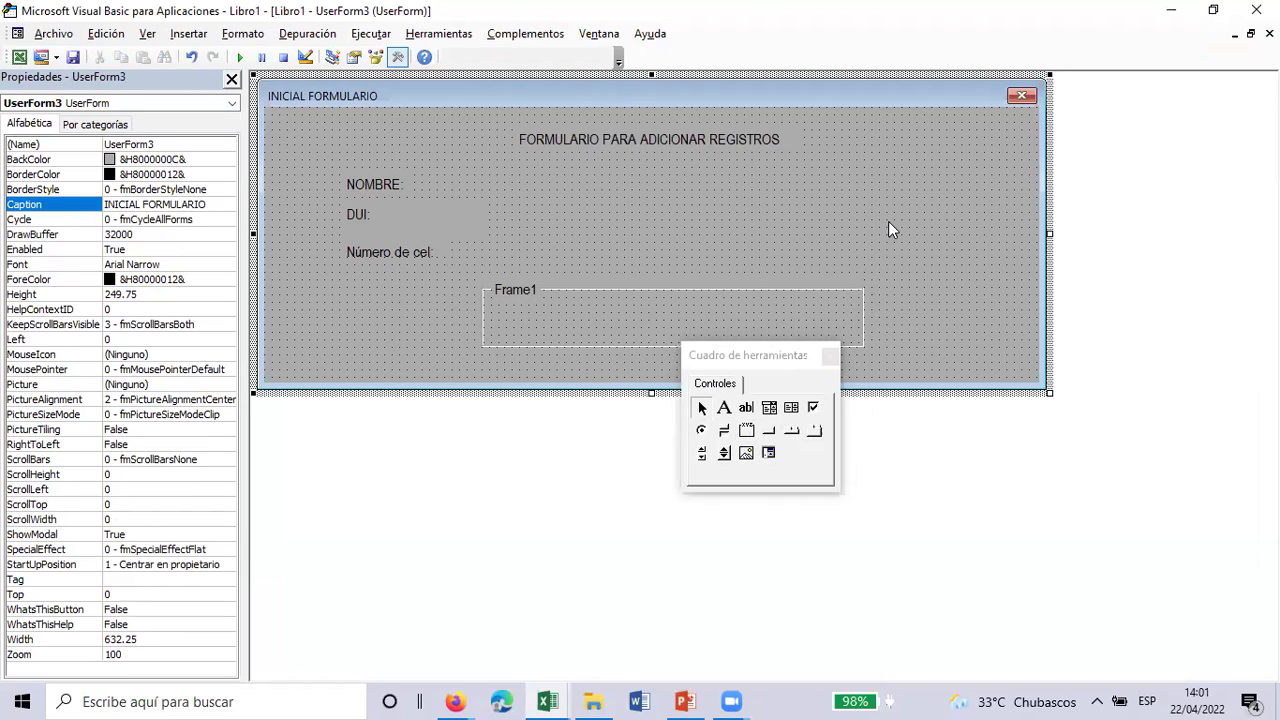
Step: Clear the frame's caption so that it has no title text
click(536, 290)
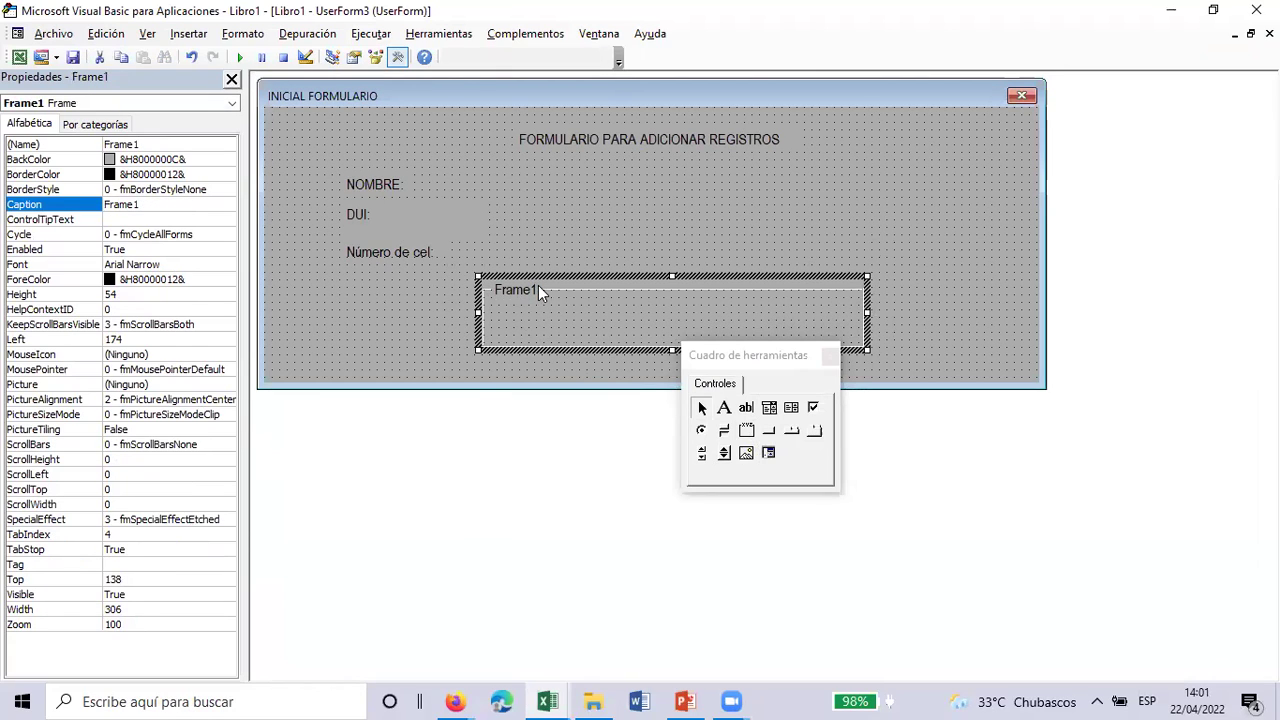
click(163, 204)
key(BackSpace)
key(BackSpace)
key(BackSpace)
key(BackSpace)
key(BackSpace)
key(BackSpace)
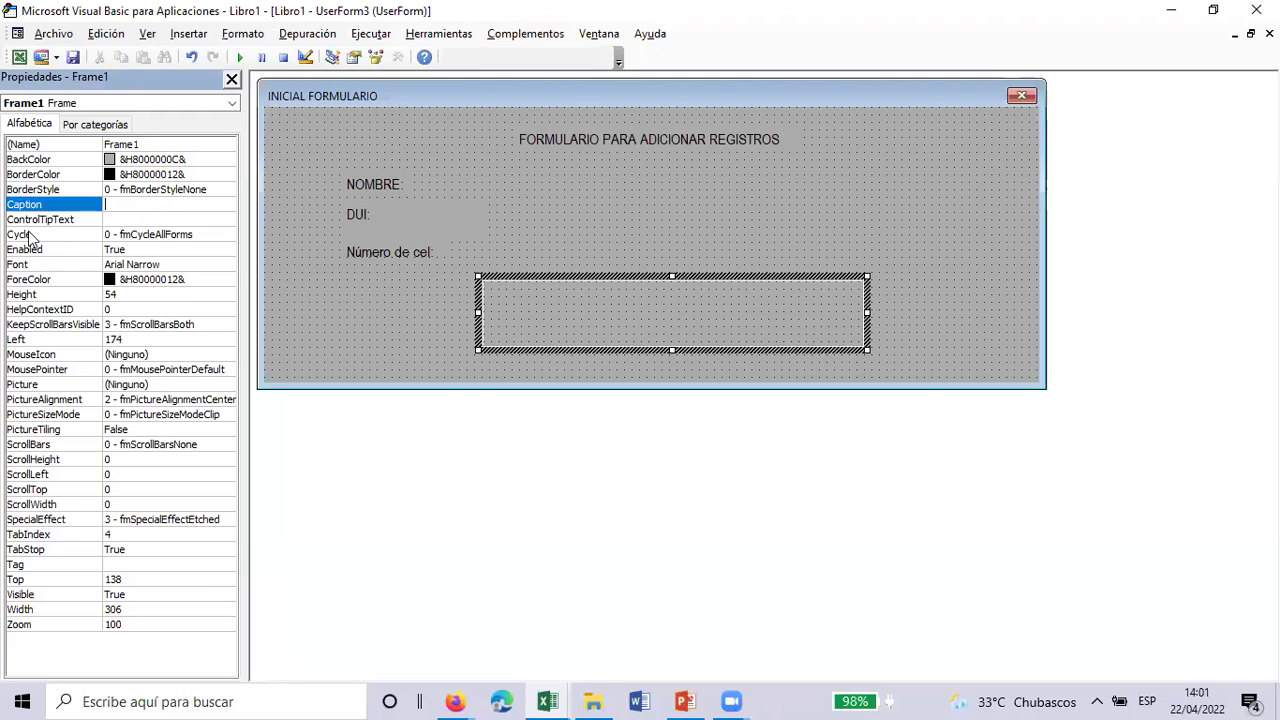
click(349, 296)
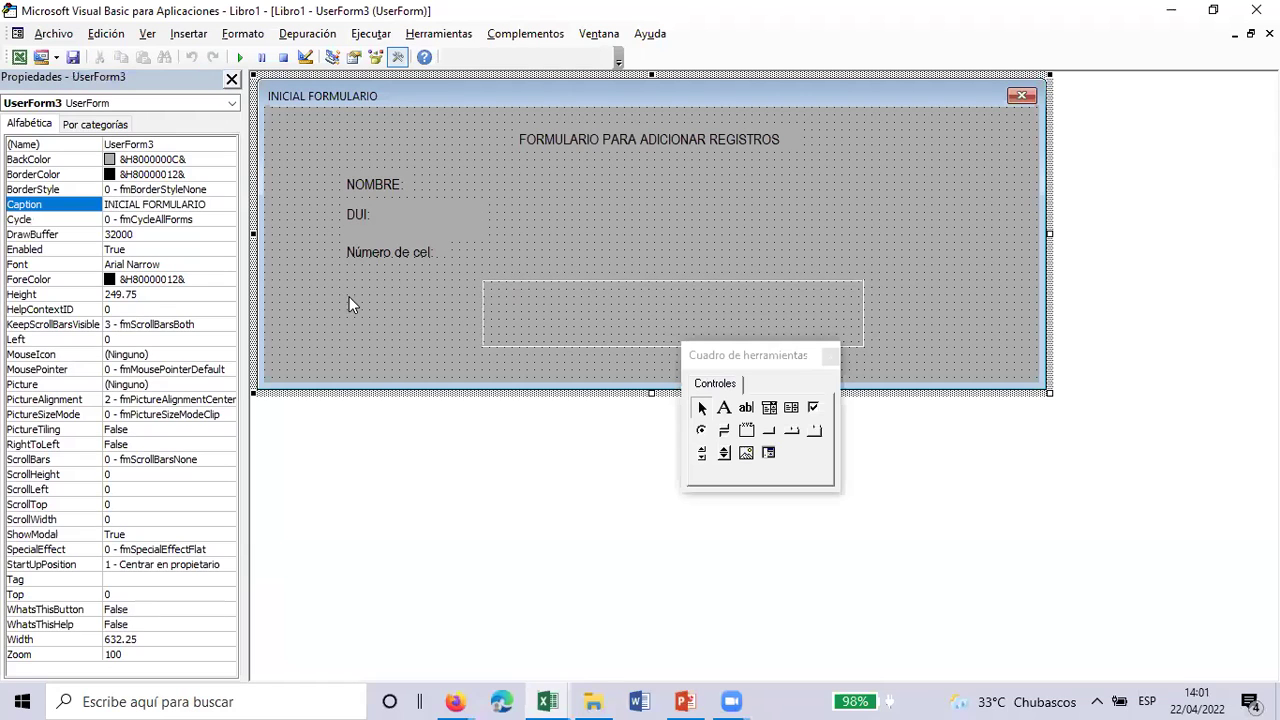
Step: Draw a text box about 30 high on the form, directly to the right of the NOMBRE label
click(480, 221)
click(398, 192)
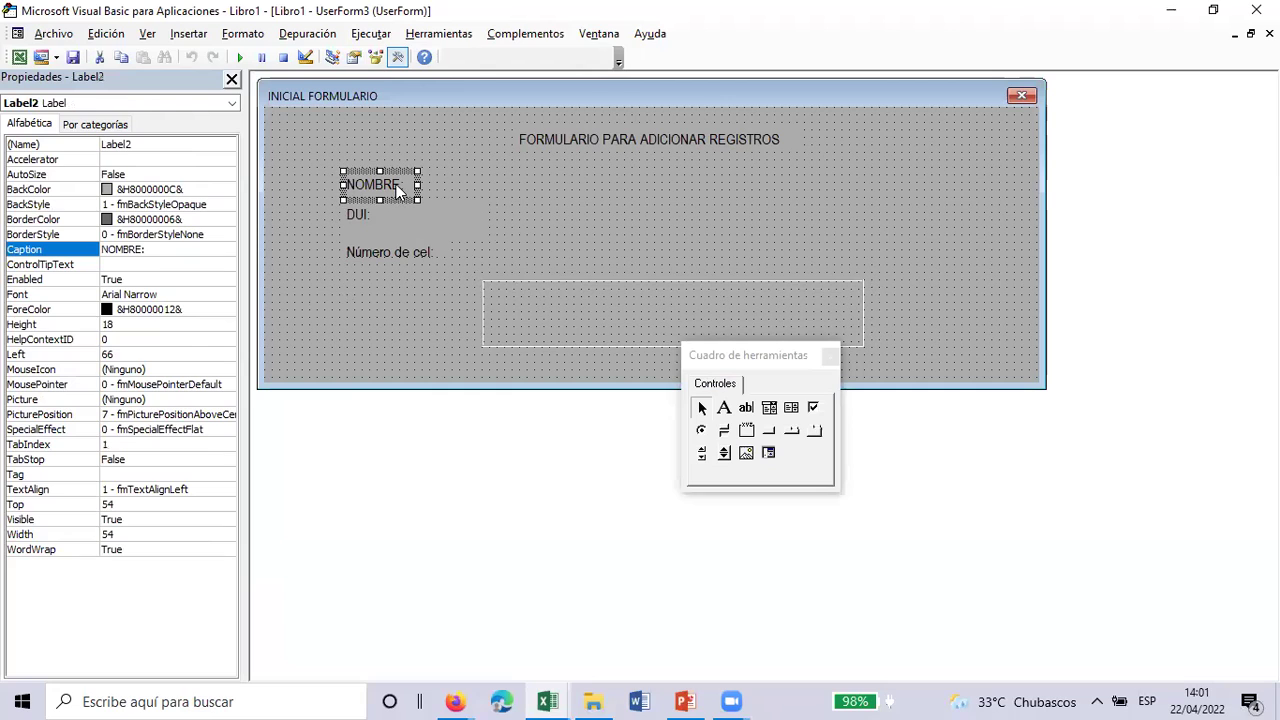
click(752, 408)
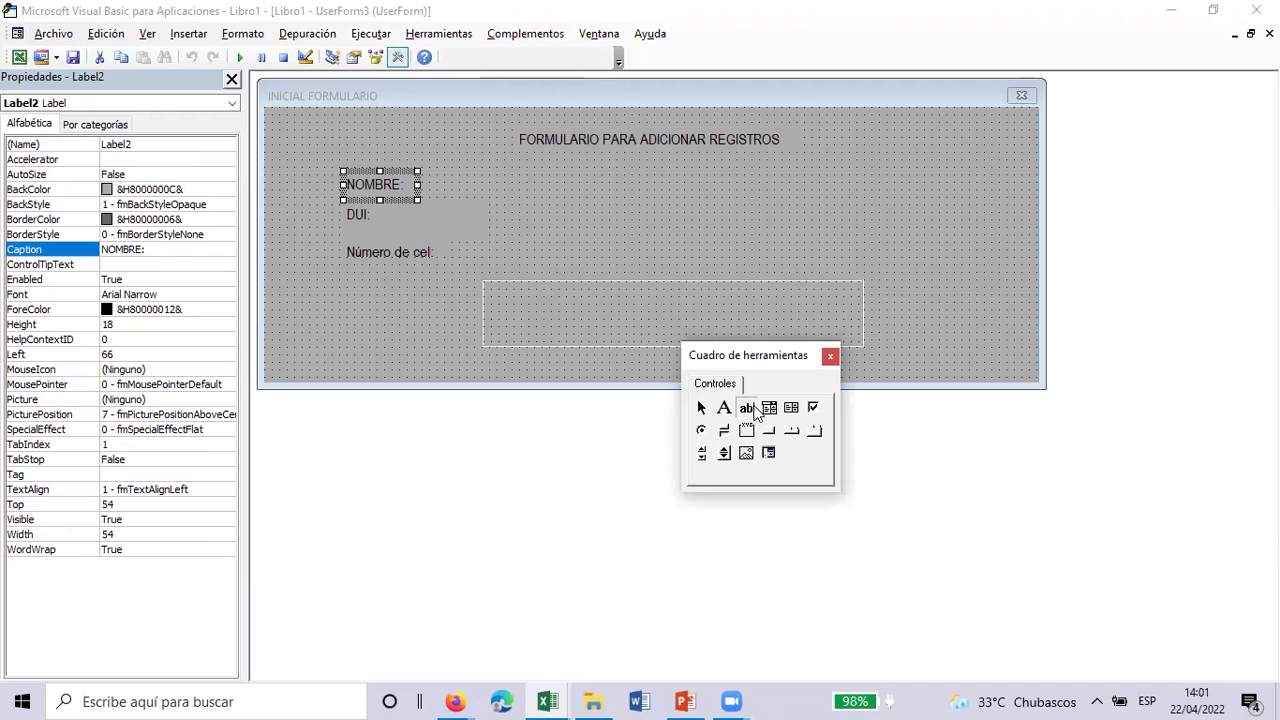
click(757, 413)
drag(440, 169, 714, 206)
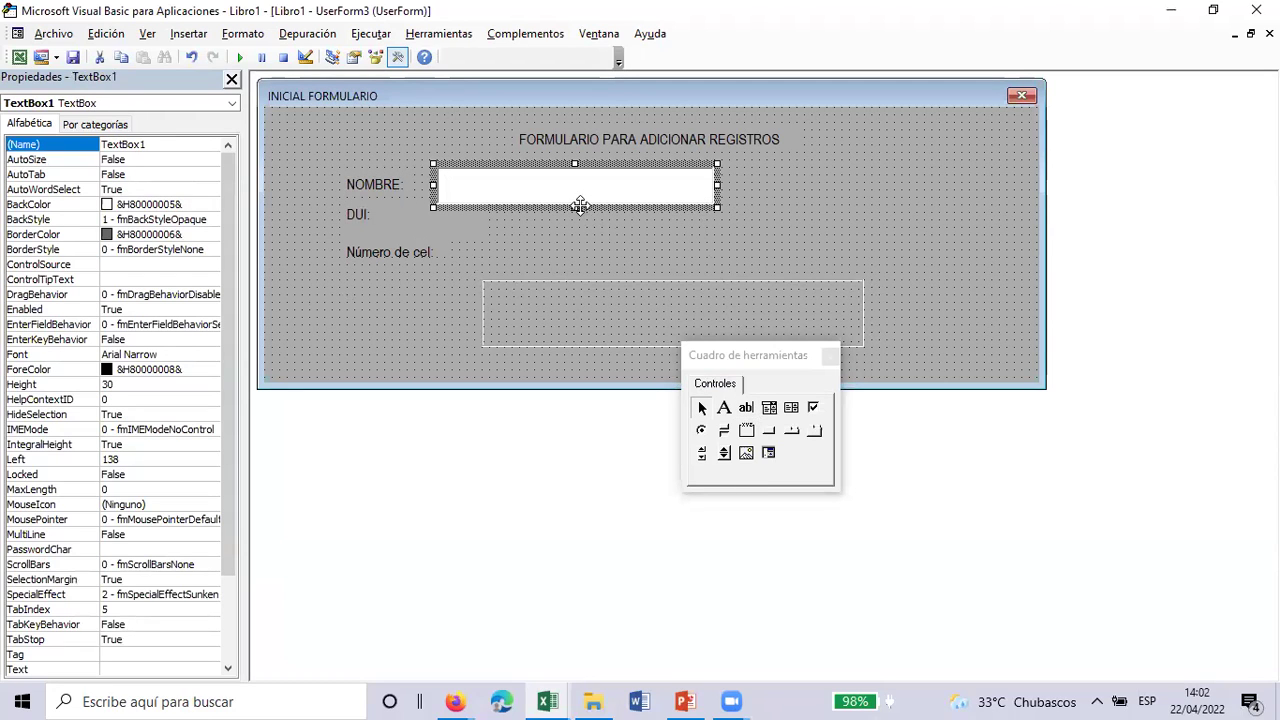
Step: Reduce the NOMBRE text box's height to about 21 and move it slightly down and closer to its label, at Left 132
drag(575, 199, 575, 188)
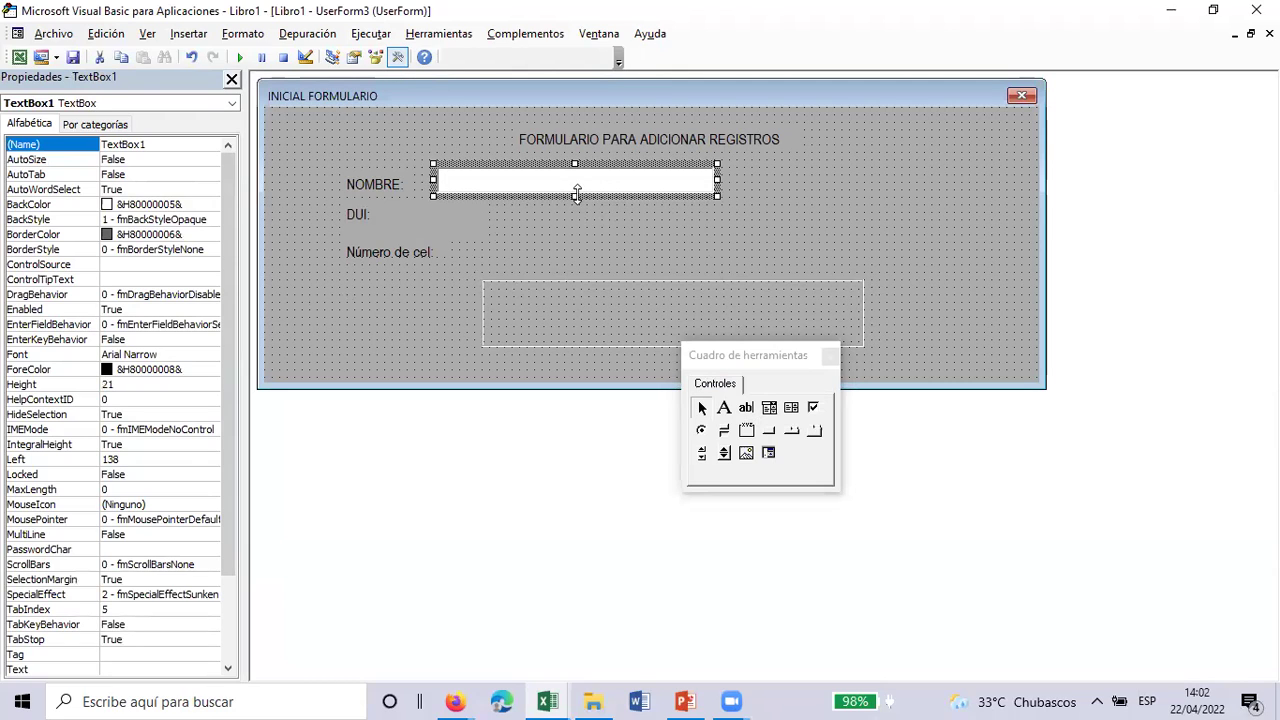
click(530, 172)
drag(530, 172, 527, 172)
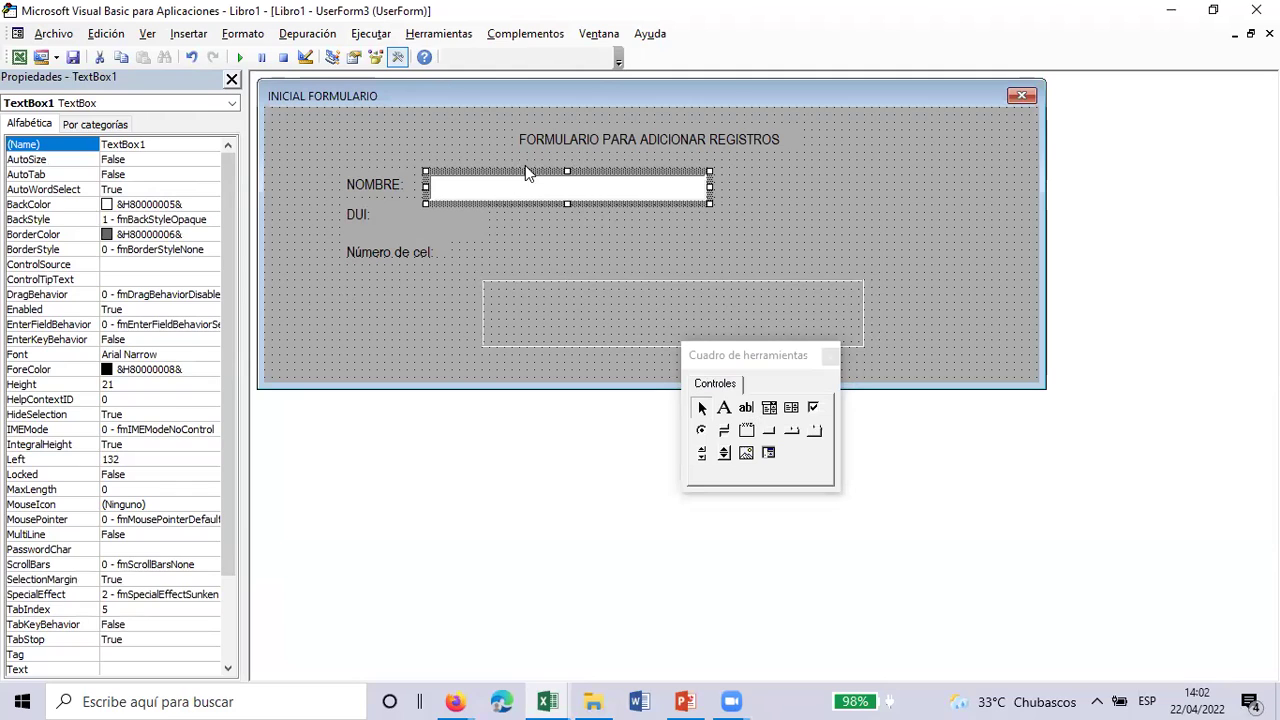
click(824, 182)
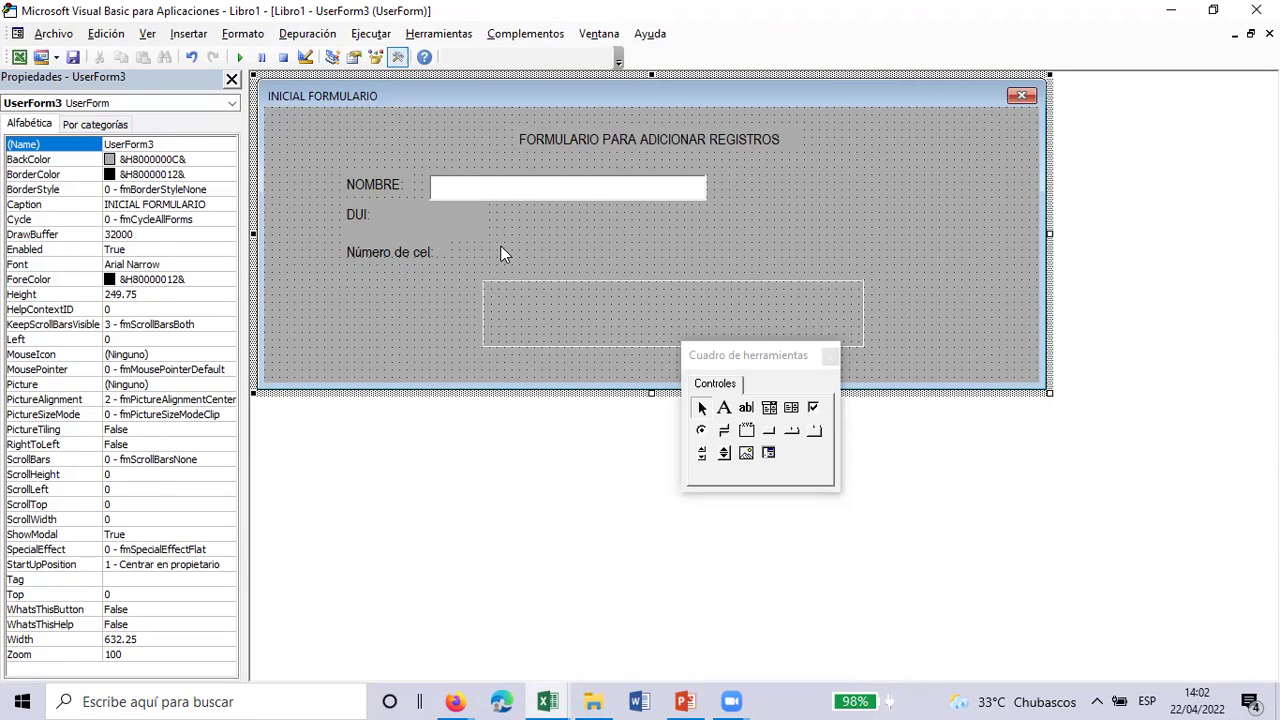
click(505, 190)
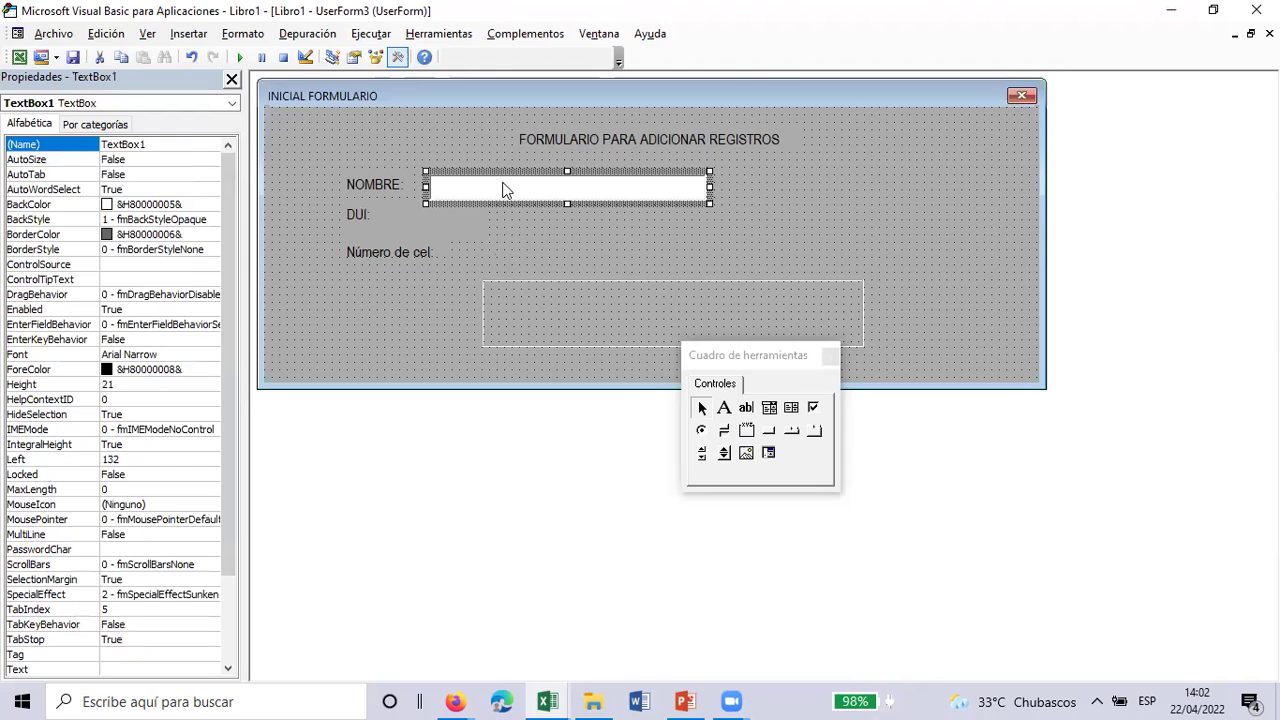
click(156, 146)
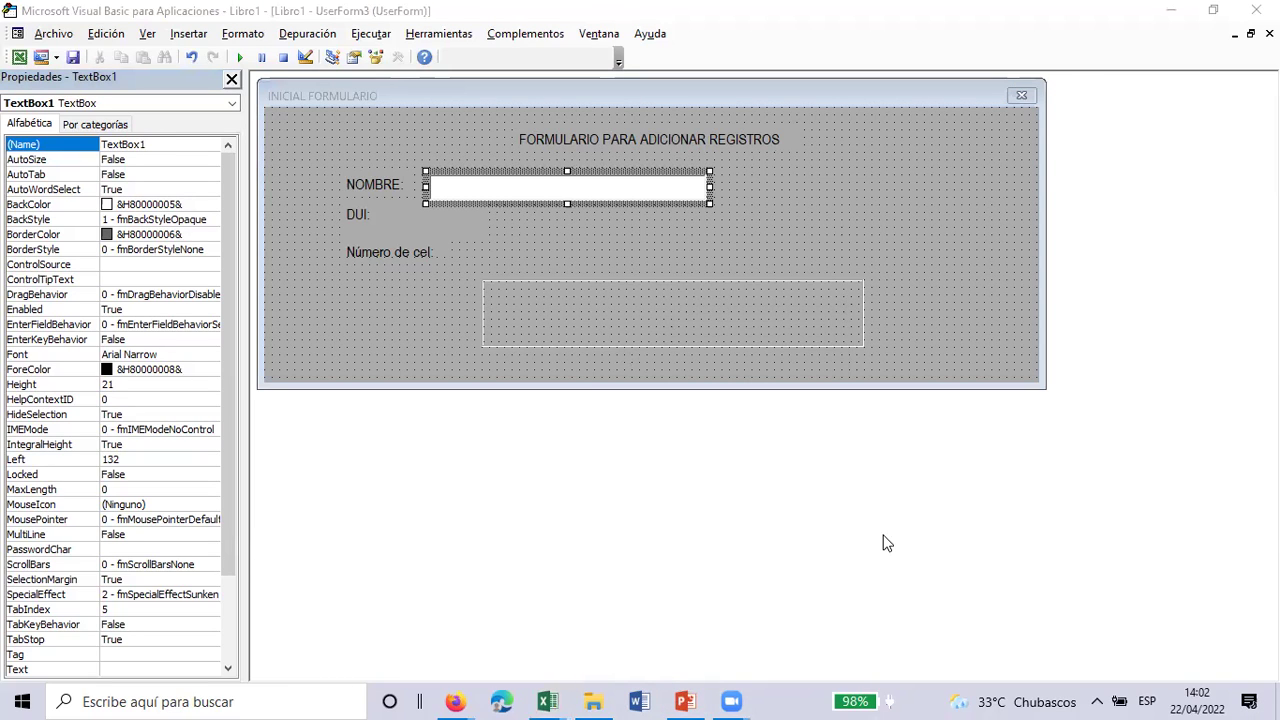
drag(743, 171, 416, 210)
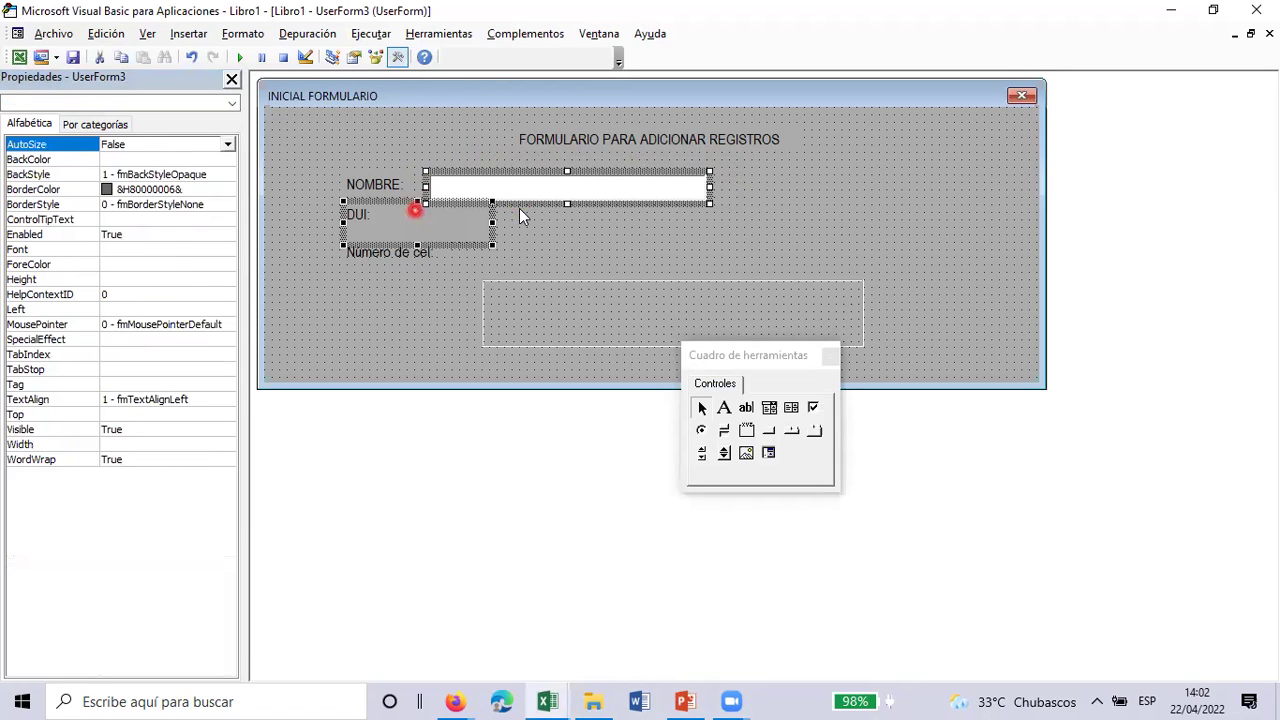
click(463, 201)
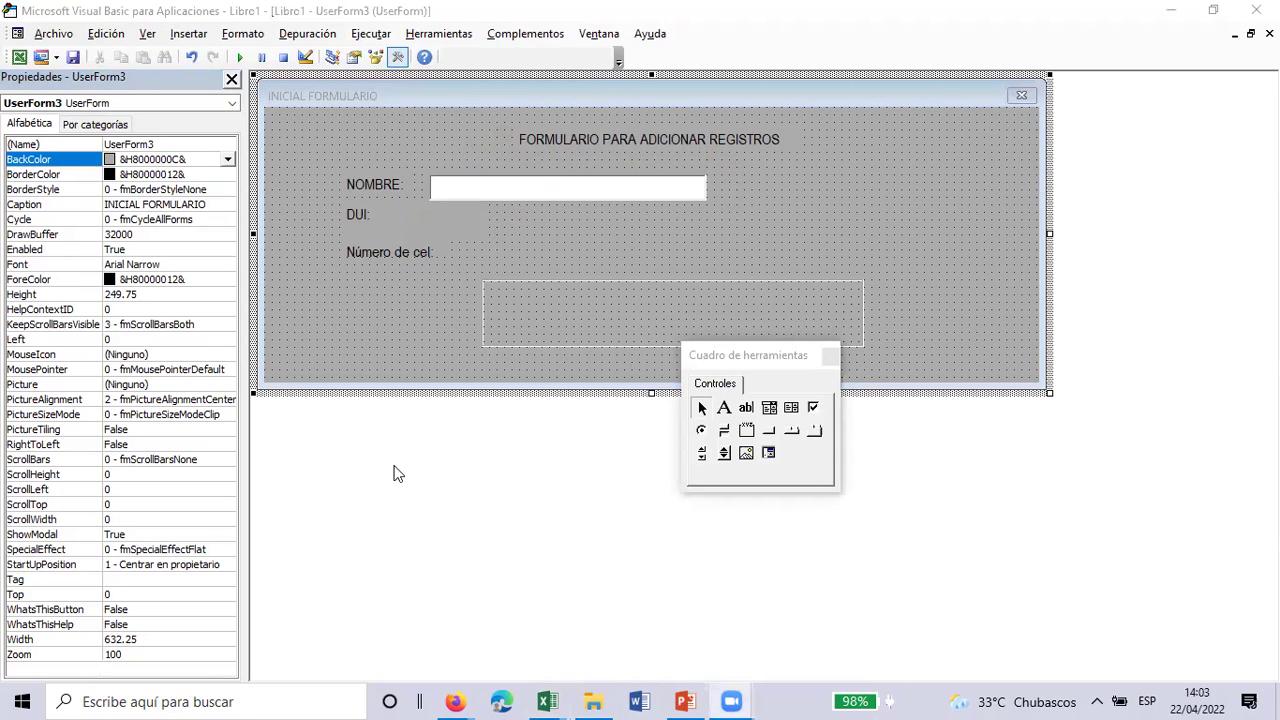
click(499, 199)
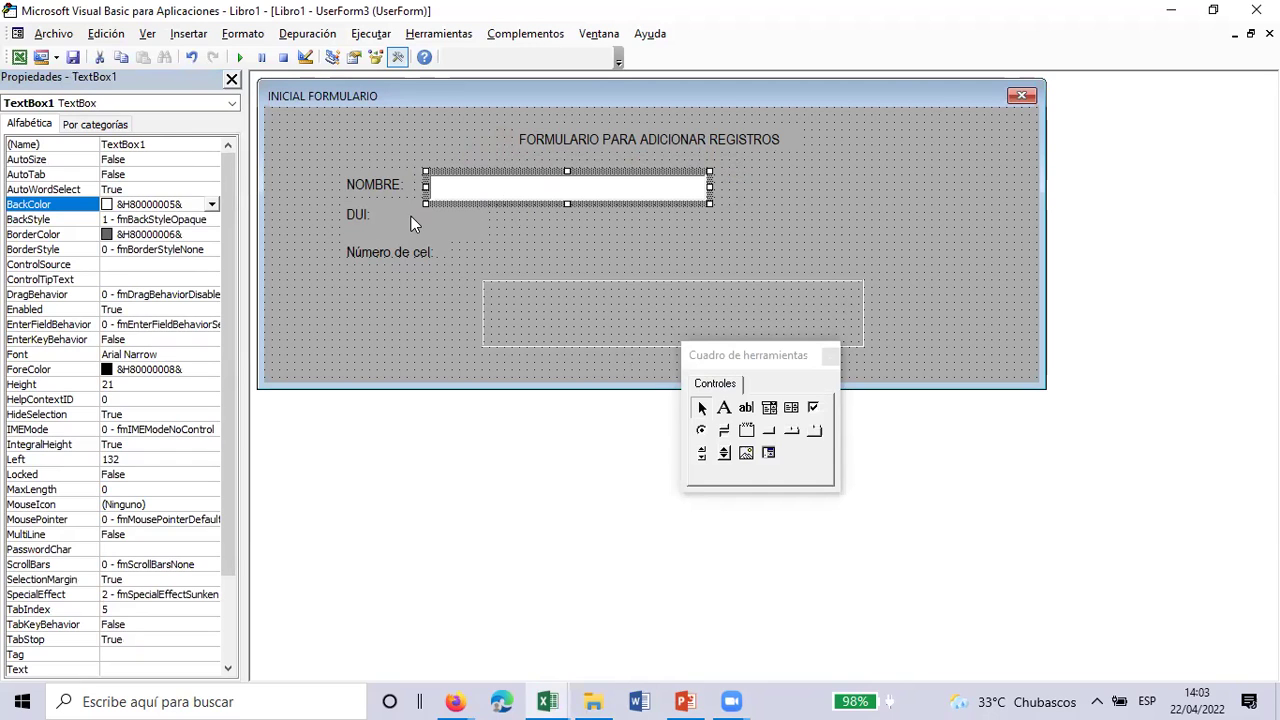
click(564, 236)
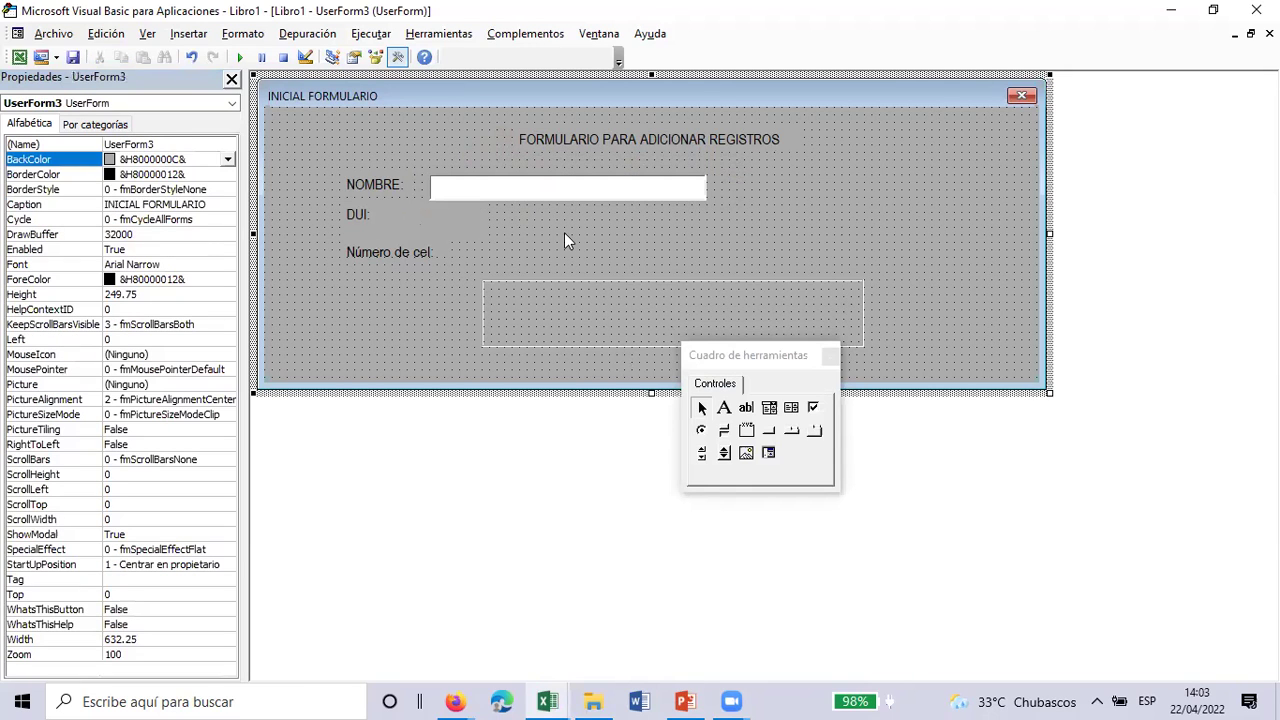
click(433, 194)
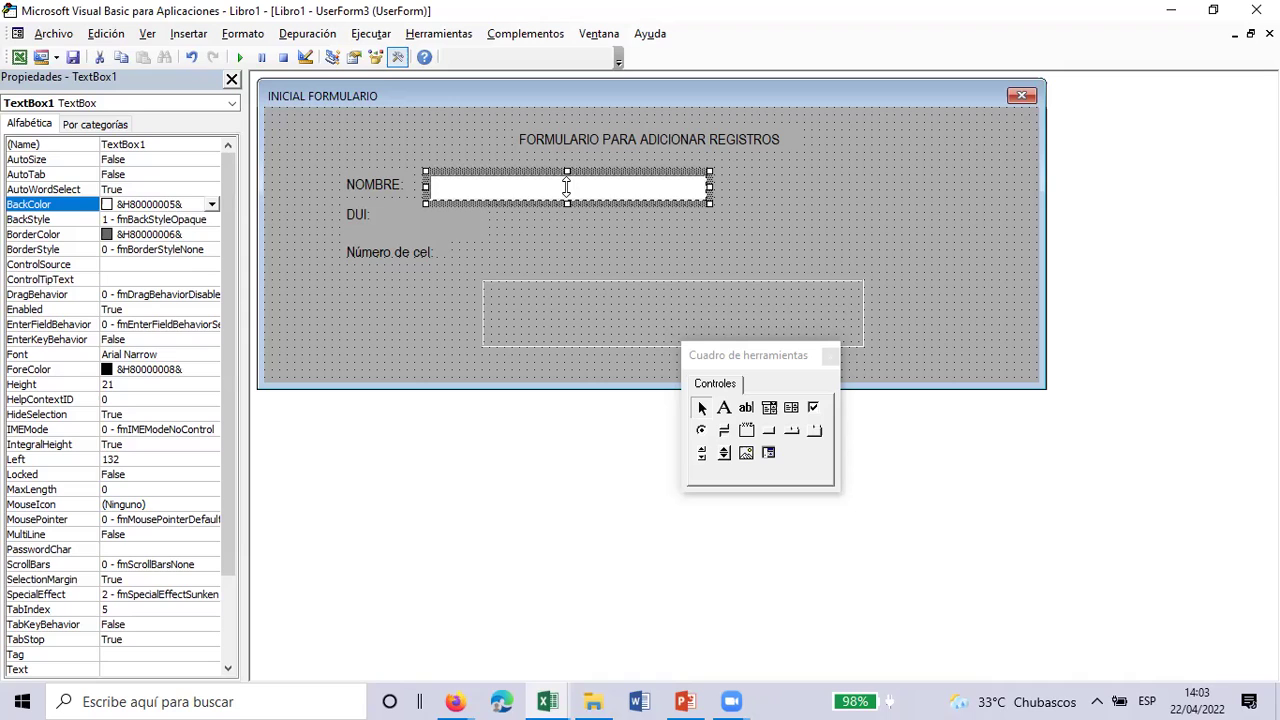
click(804, 184)
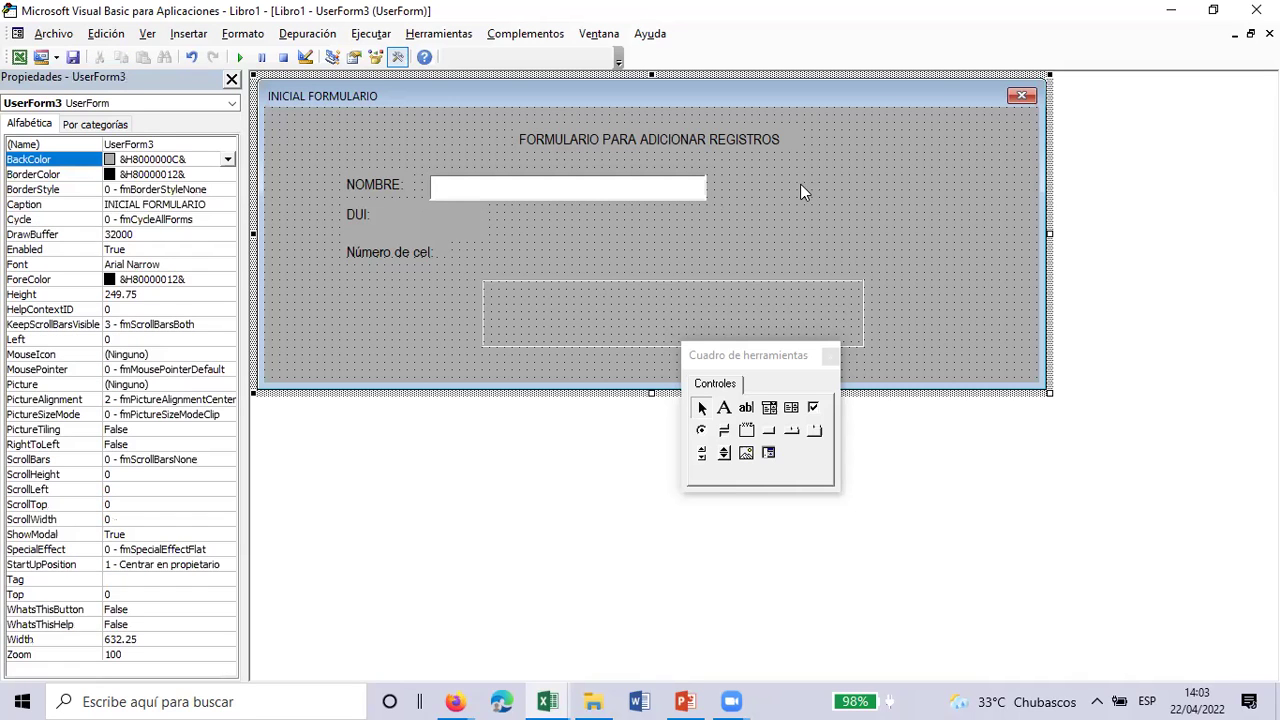
Step: Change the name property of the text box beside NOMBRE to Textnombre
double_click(594, 186)
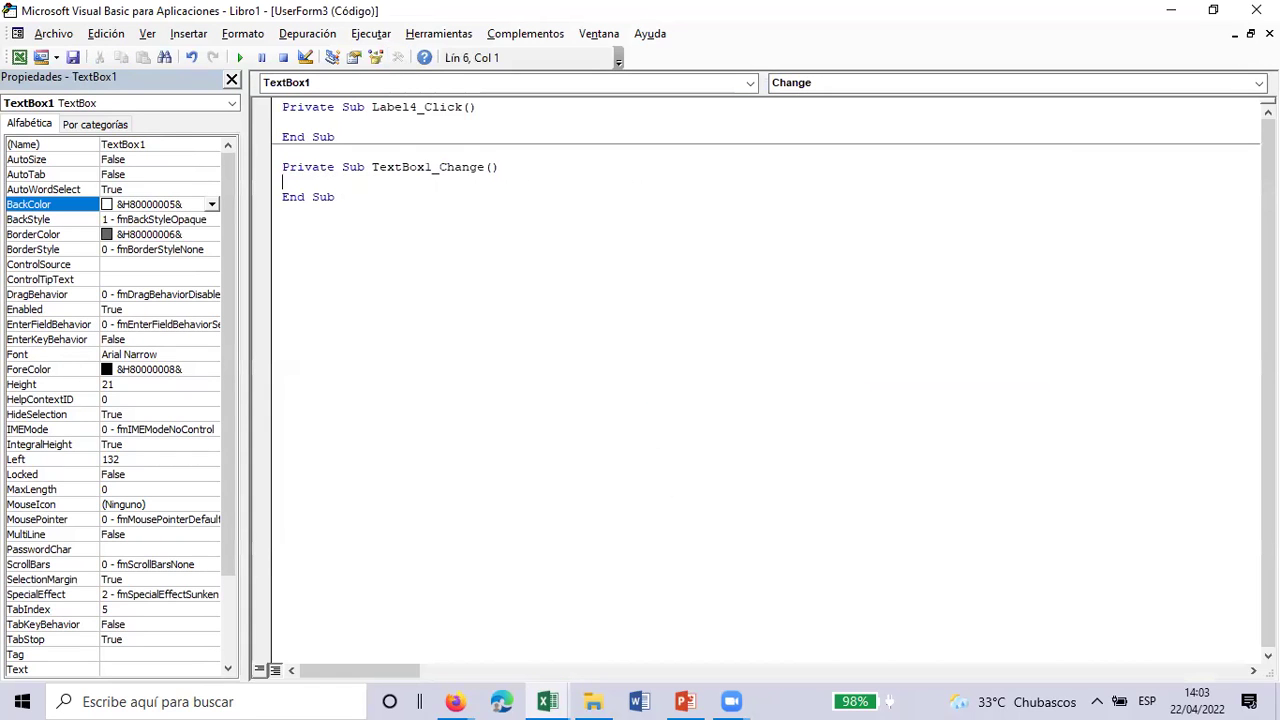
click(1269, 33)
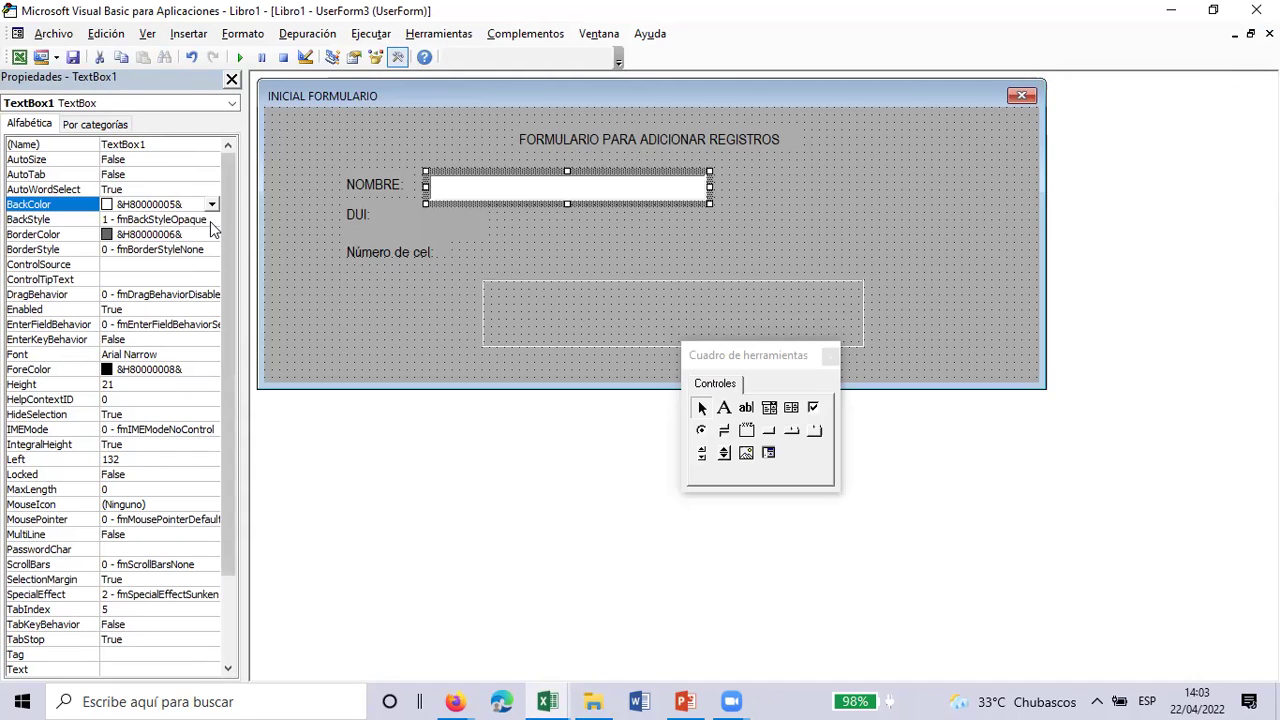
click(165, 145)
key(BackSpace)
key(BackSpace)
key(BackSpace)
key(BackSpace)
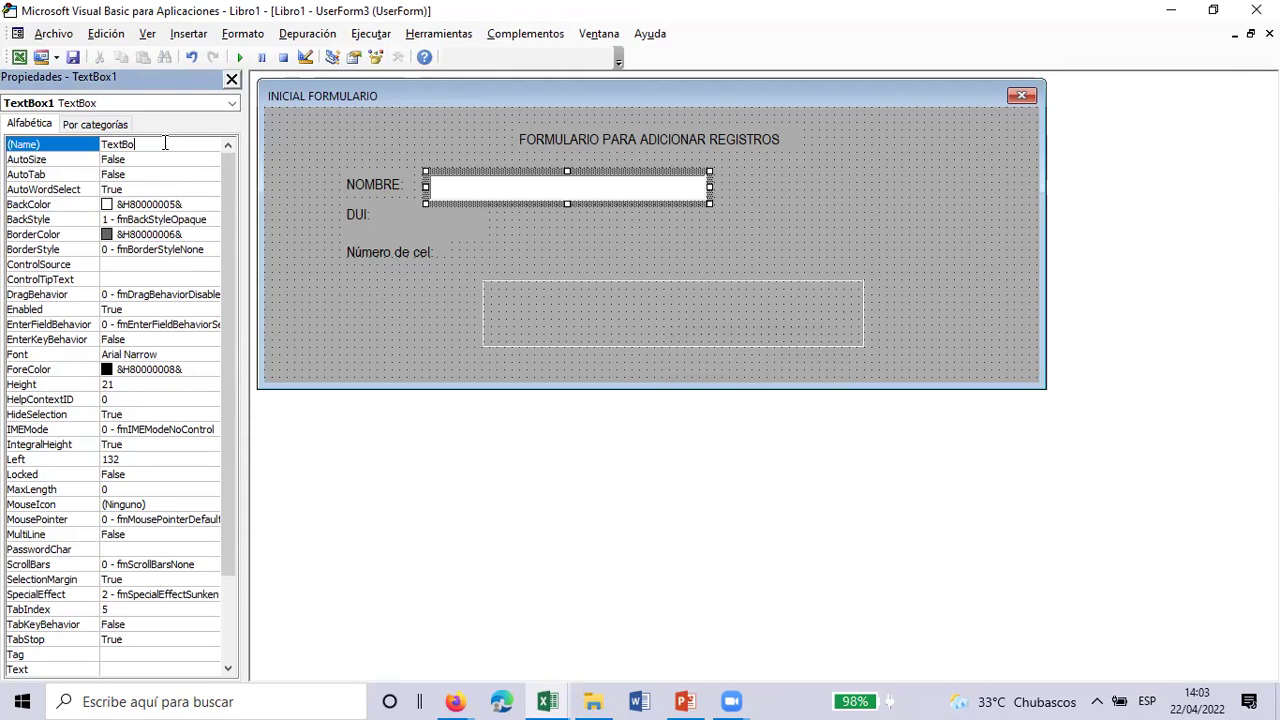
text(nombre)
click(499, 218)
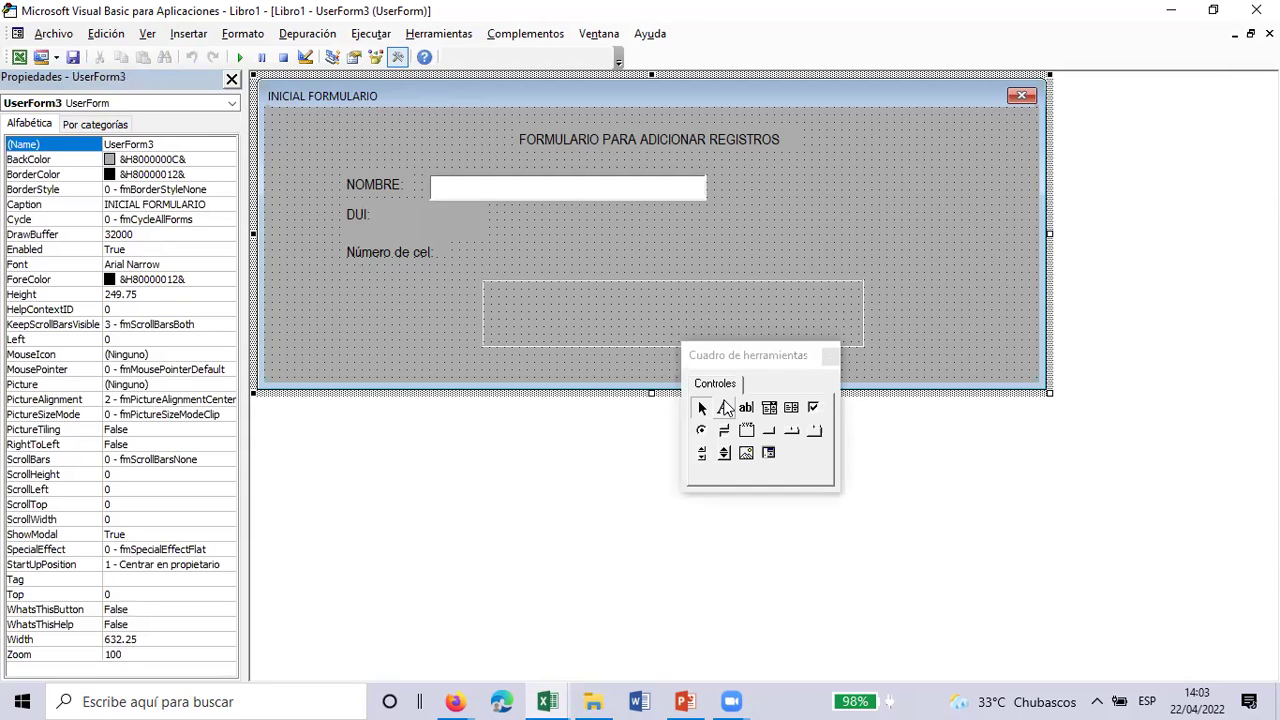
Step: Draw a text box about 18 high beside the DUI label, at about Left 132, and name it TextDui
click(745, 410)
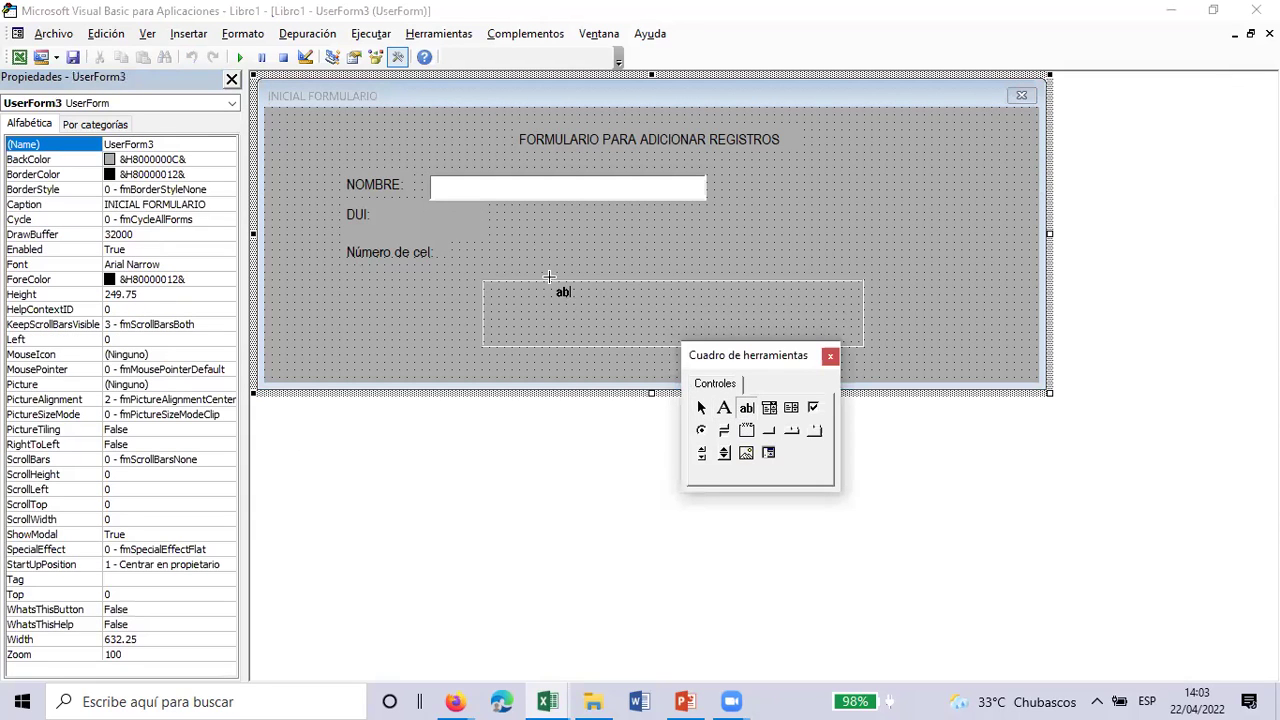
drag(431, 207, 608, 229)
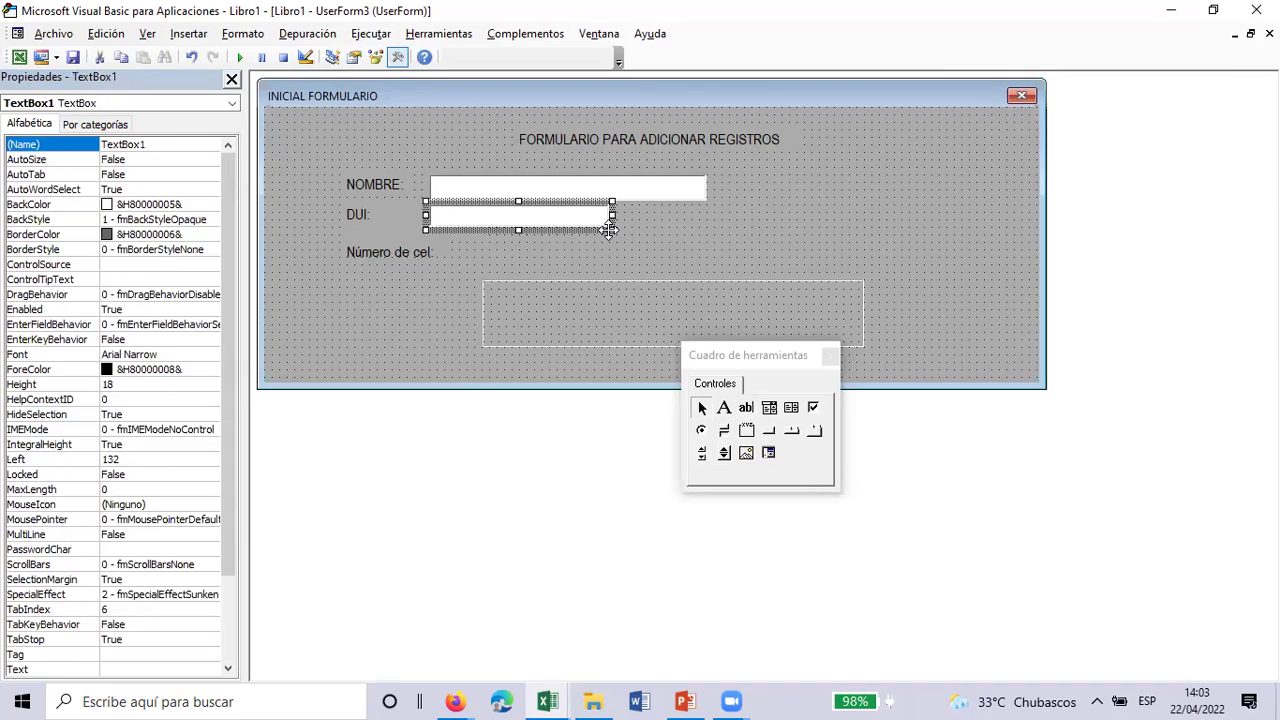
click(155, 145)
key(BackSpace)
key(BackSpace)
key(BackSpace)
key(BackSpace)
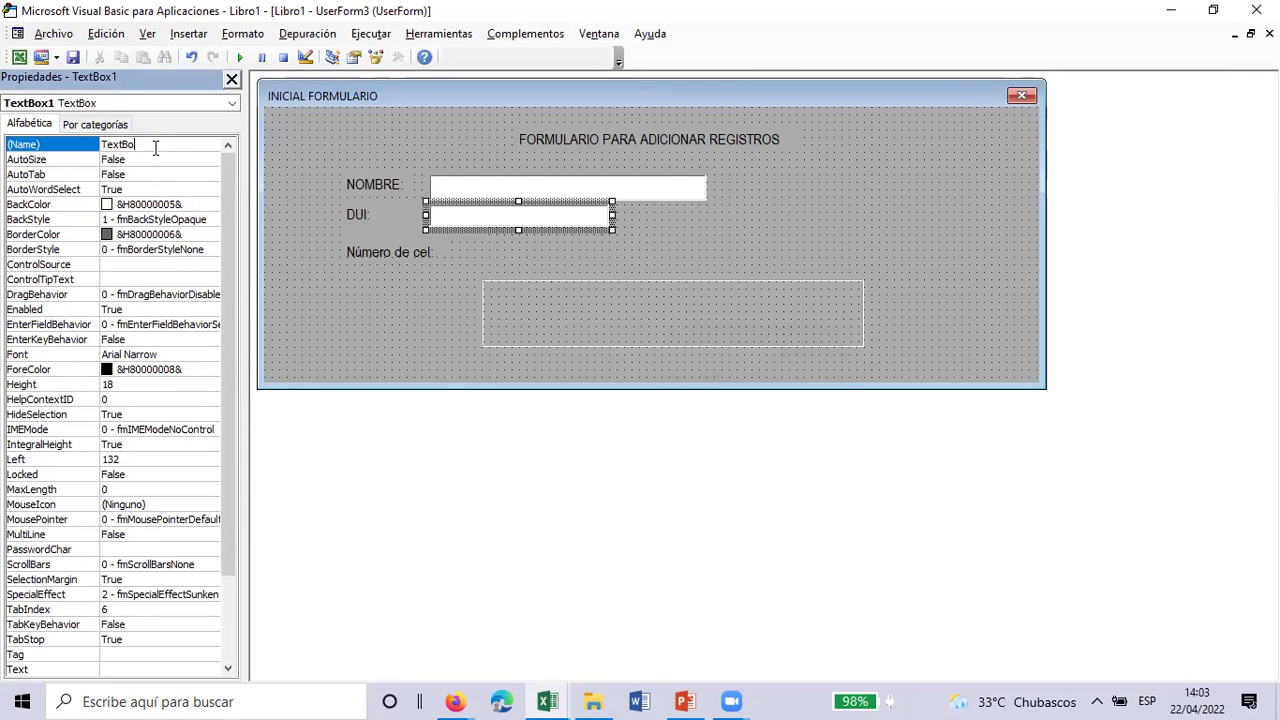
text(Dui)
click(840, 203)
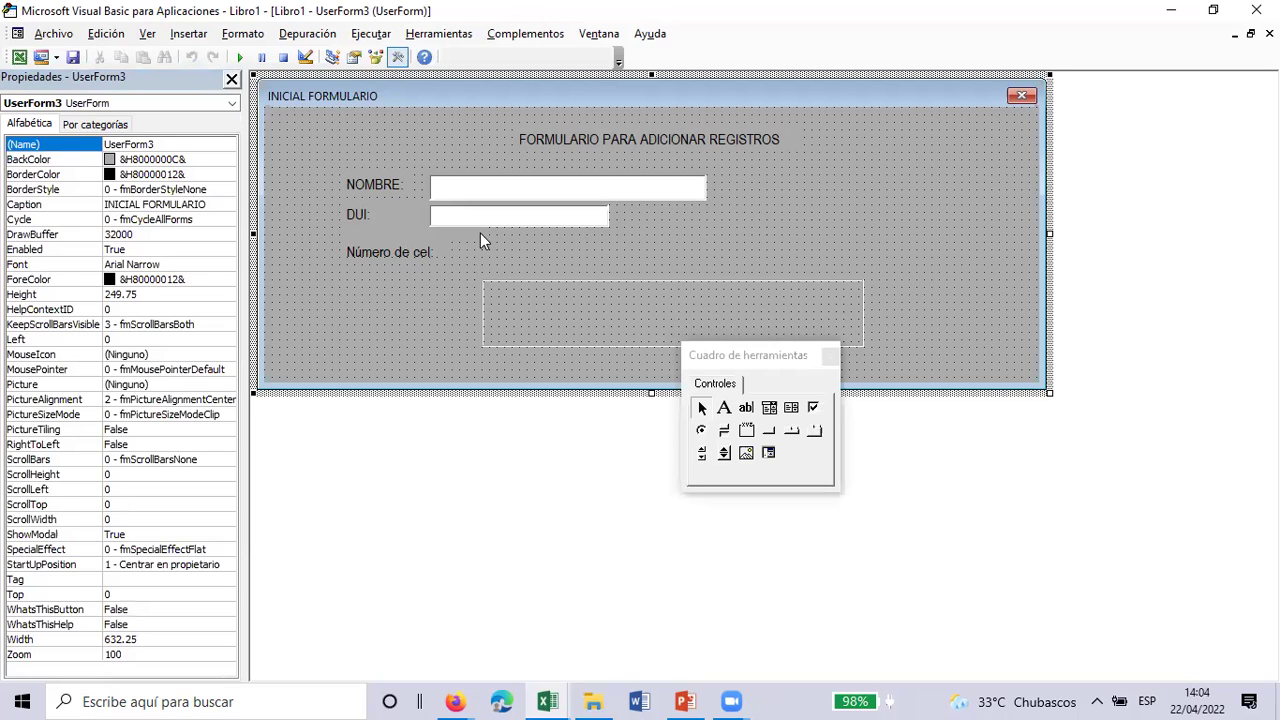
Step: Draw a text box about 18 high beside the Número de cel label, at about Left 144, and name it Textcelular
click(746, 408)
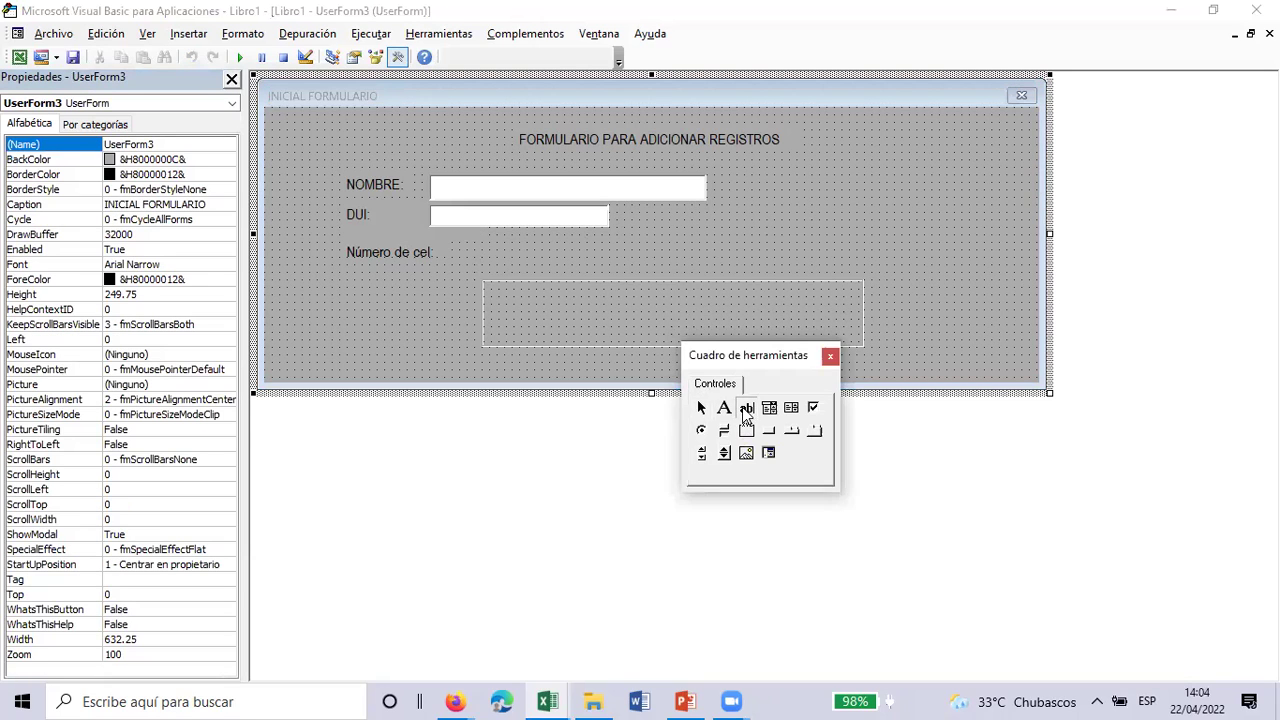
drag(445, 237, 589, 259)
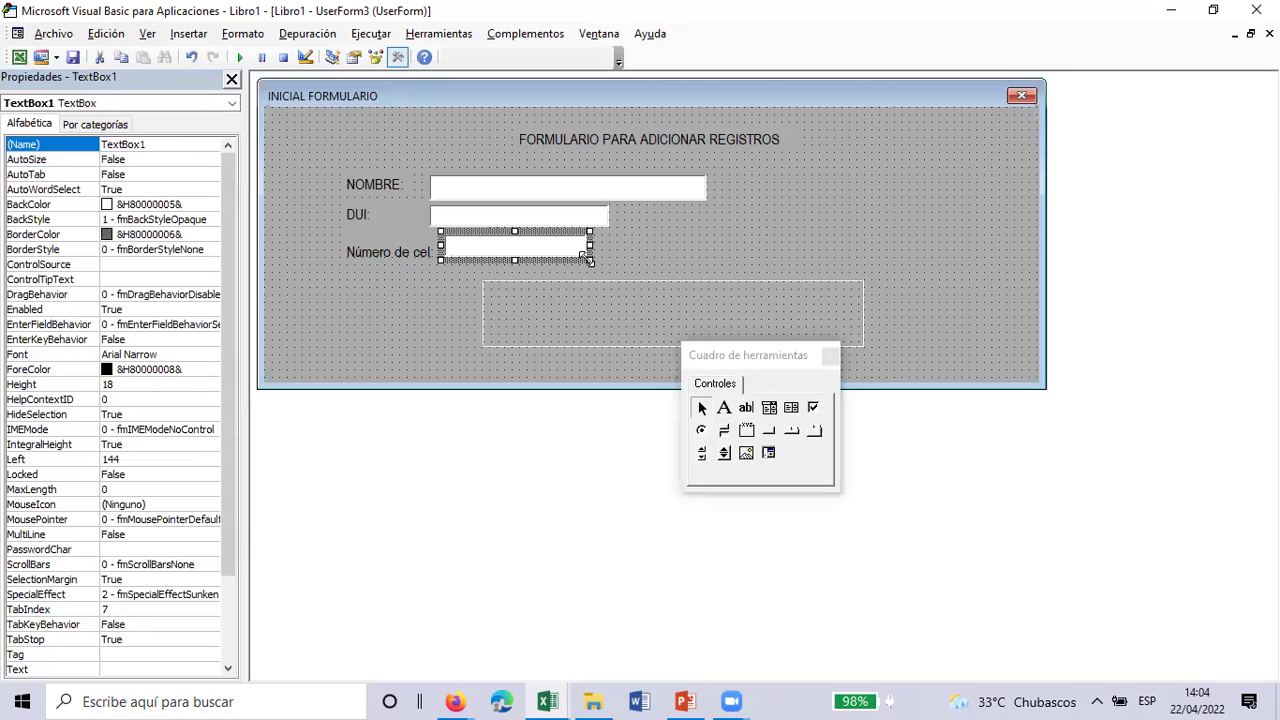
click(181, 148)
key(BackSpace)
key(BackSpace)
key(BackSpace)
key(BackSpace)
text(celular)
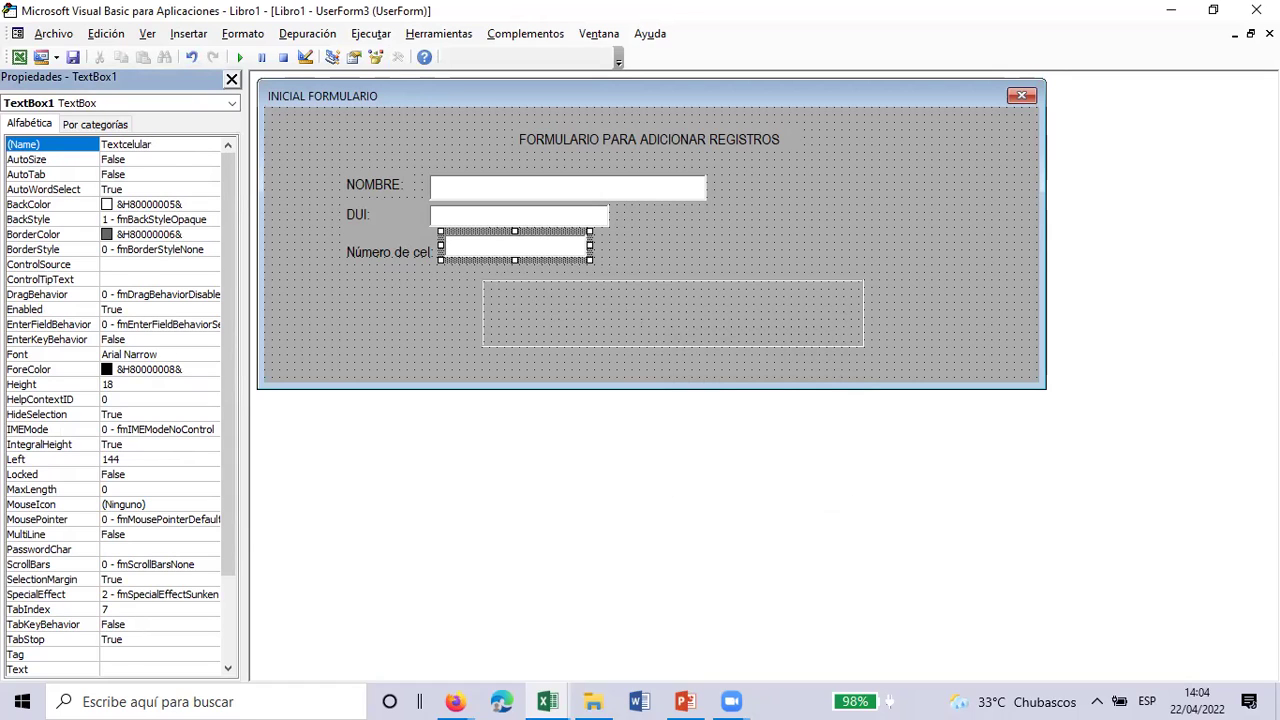
click(725, 250)
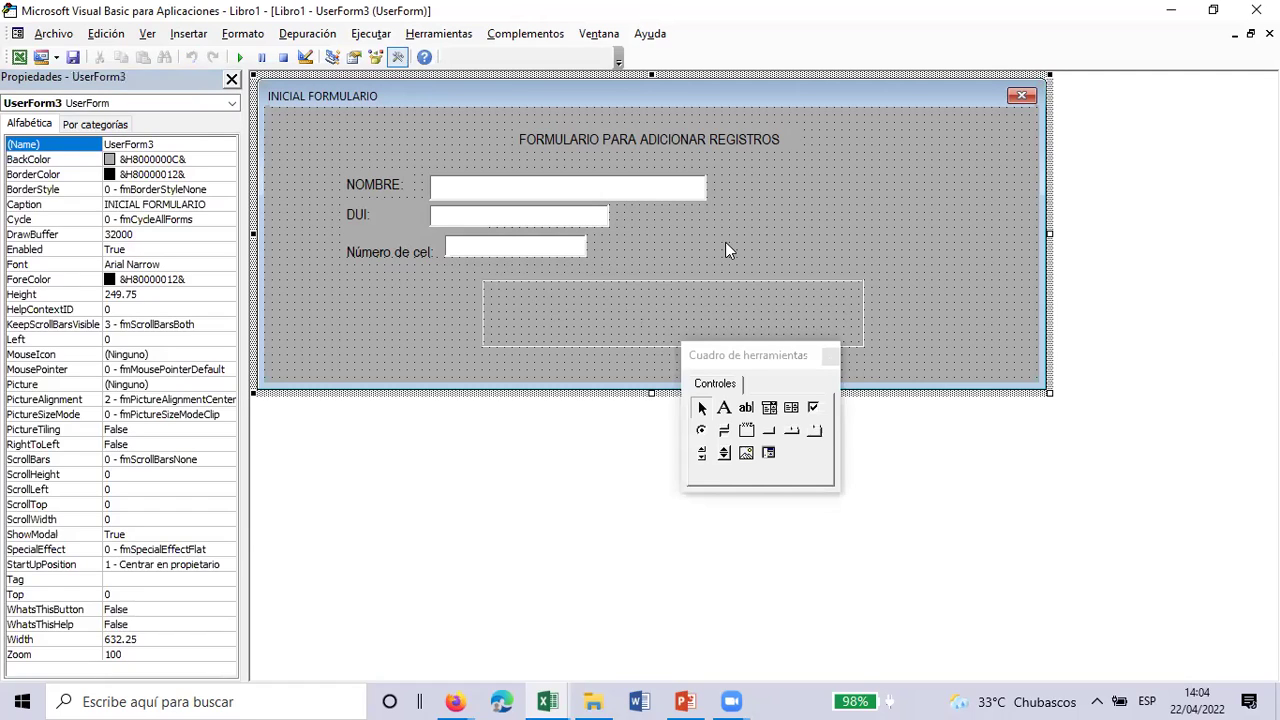
Step: Widen the frame leftward to about 354 and place it at Left 126, Top 144, slightly lower on the form
click(572, 289)
drag(478, 313, 416, 317)
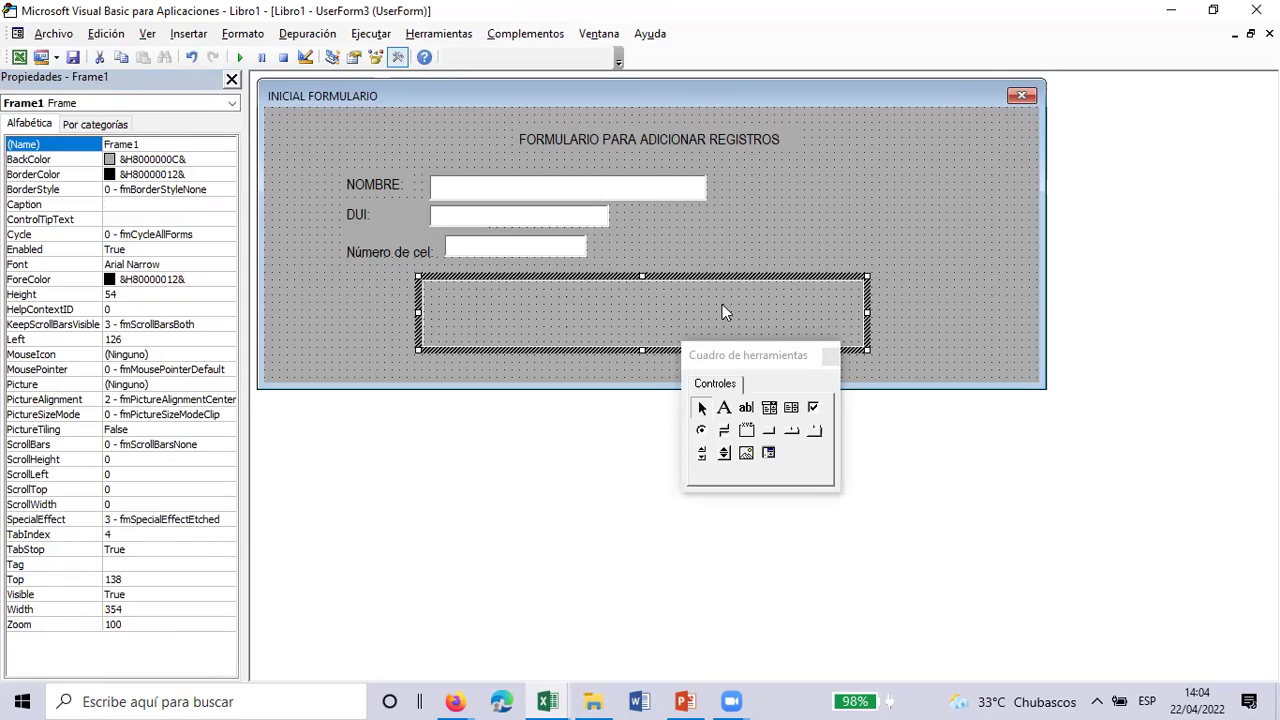
drag(862, 311, 907, 319)
drag(686, 285, 680, 273)
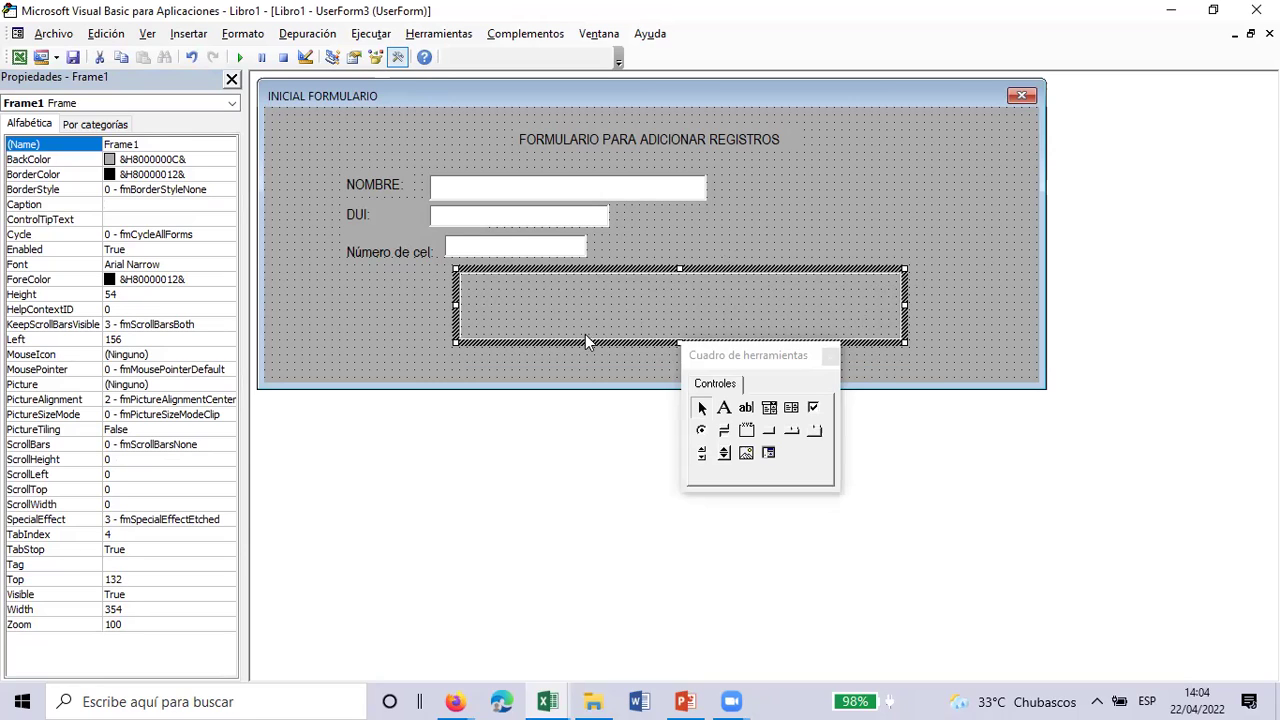
drag(585, 342, 554, 352)
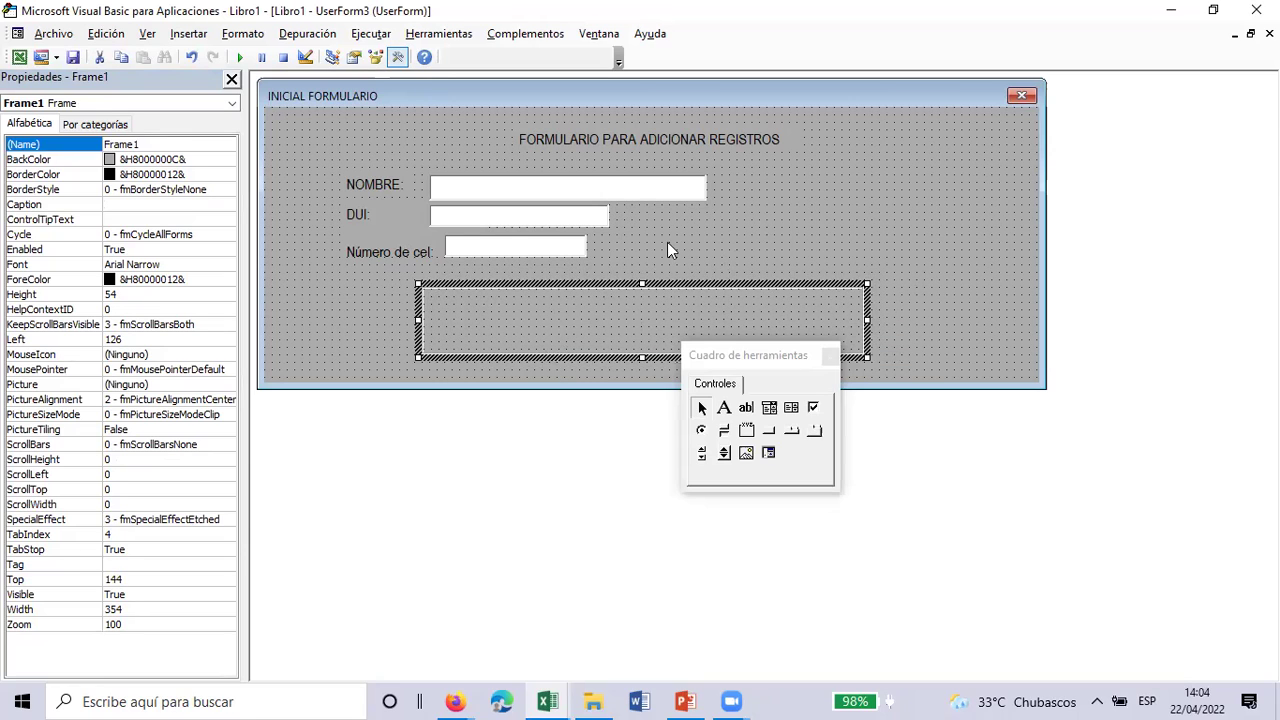
click(798, 214)
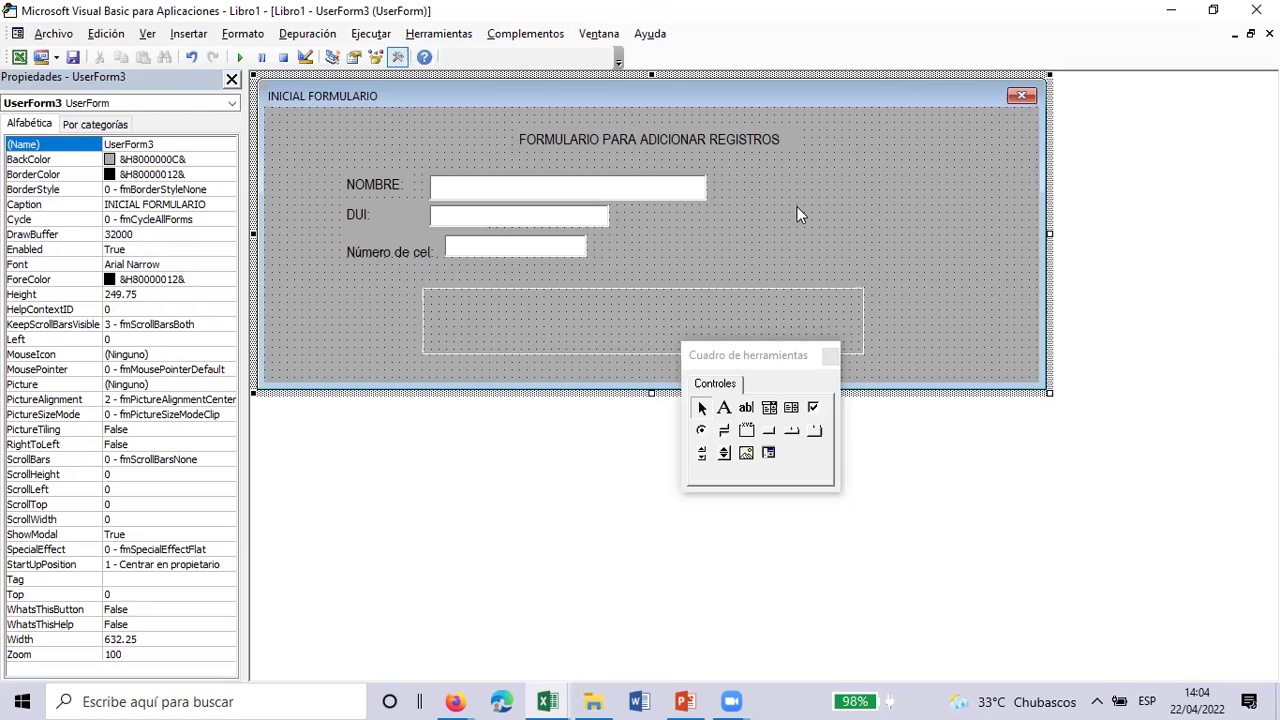
Step: Try an image control about 72 wide and 54 high near the form's upper right corner, and delete it
click(745, 454)
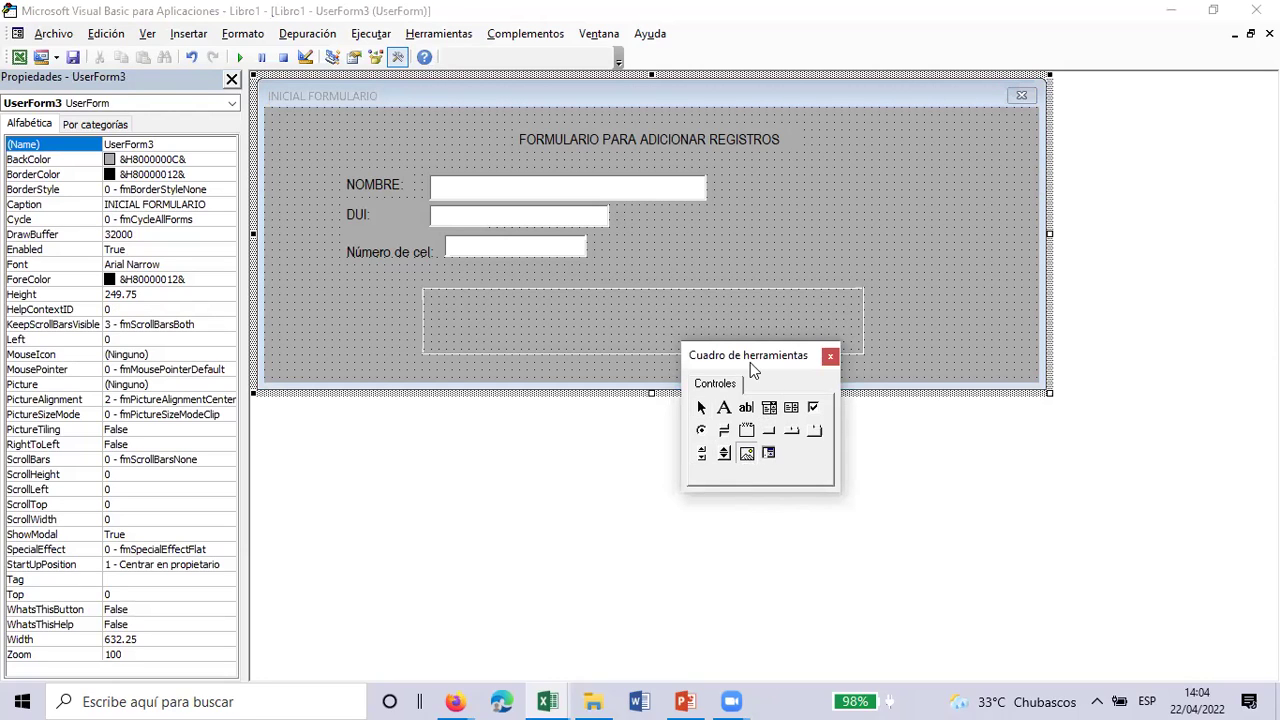
click(748, 452)
mouse_move(886, 130)
mouse_down()
mouse_move(986, 178)
mouse_move(988, 210)
mouse_move(980, 200)
mouse_up()
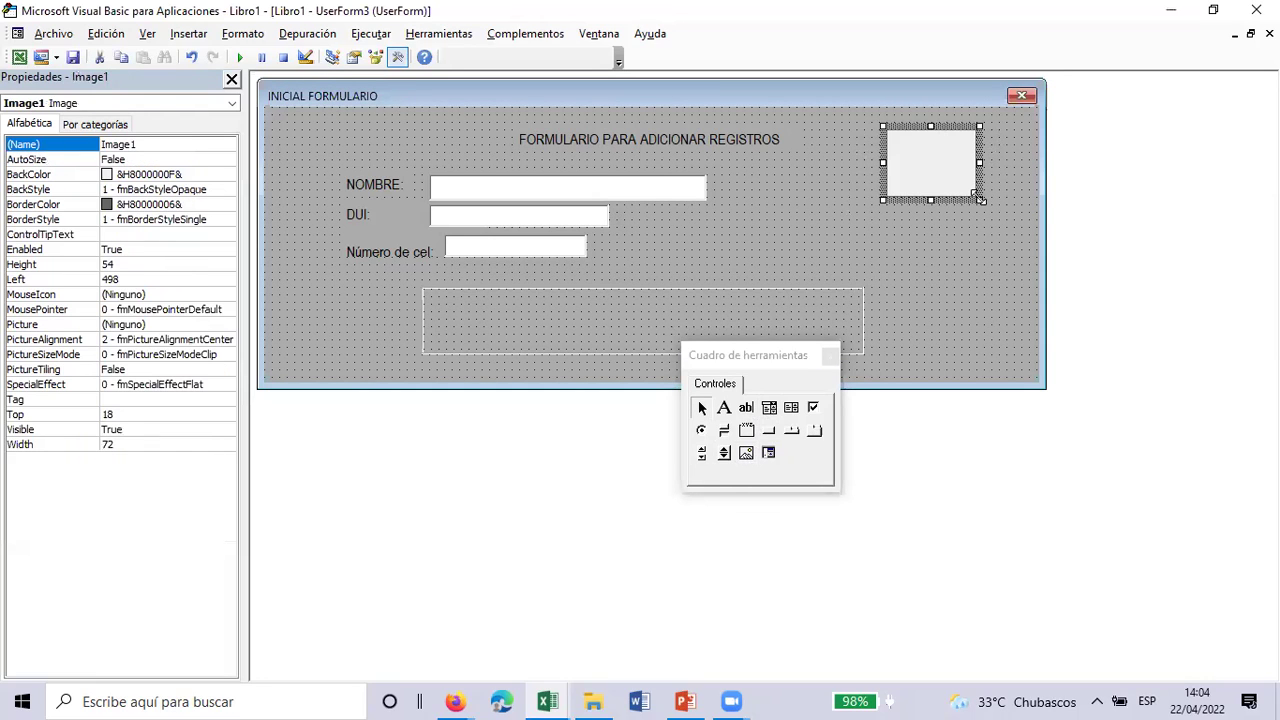
double_click(947, 127)
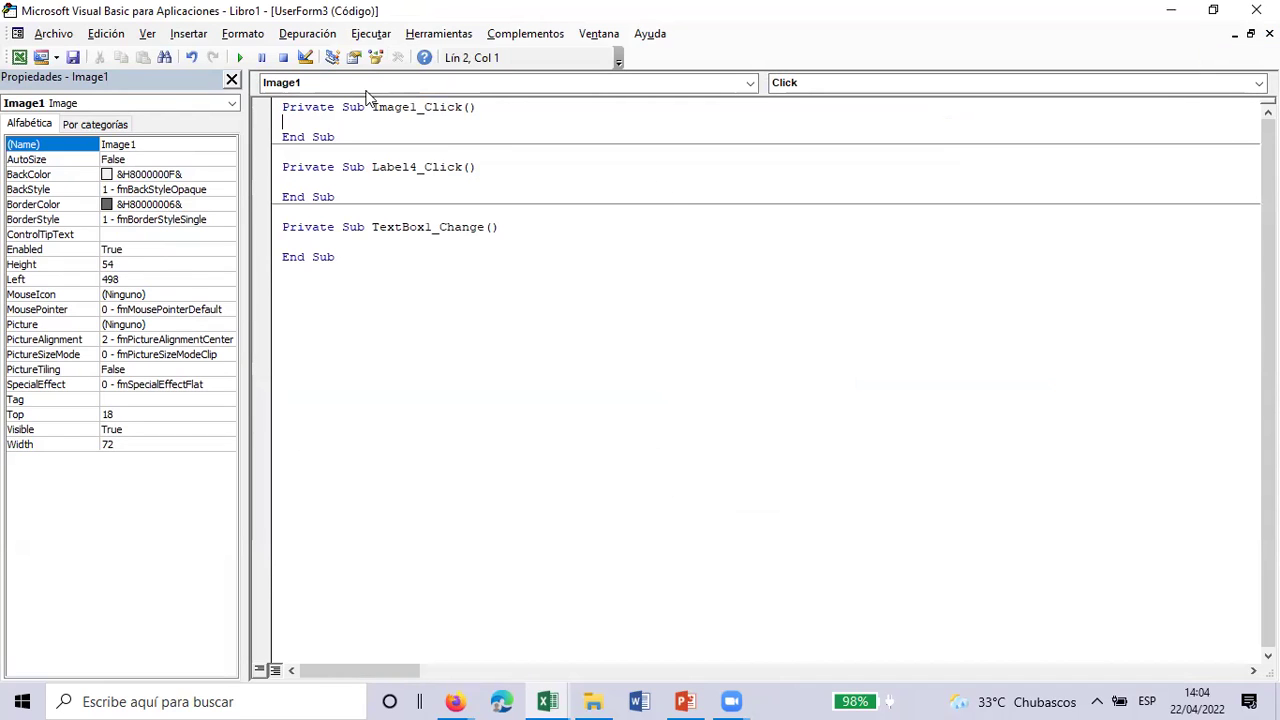
click(1269, 33)
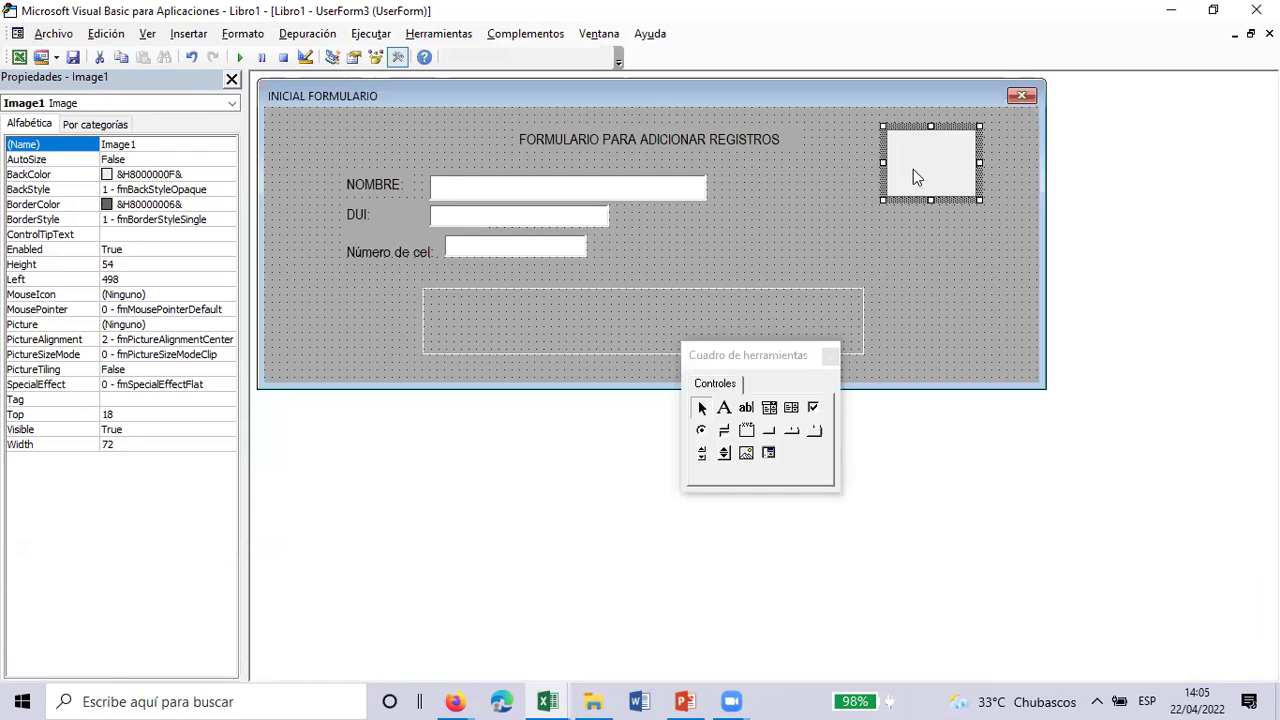
key(Delete)
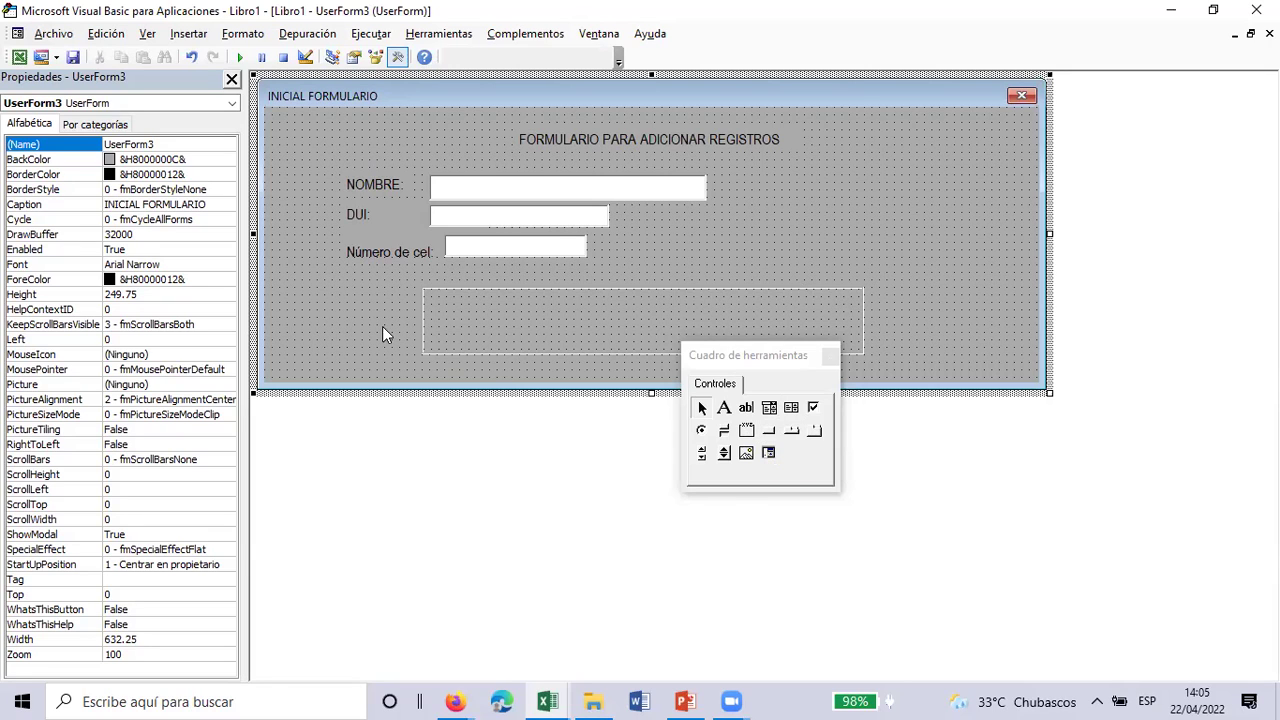
Step: Adjust the Número de cel text box's height to about 18.75 and move it down and closer to its label
click(470, 252)
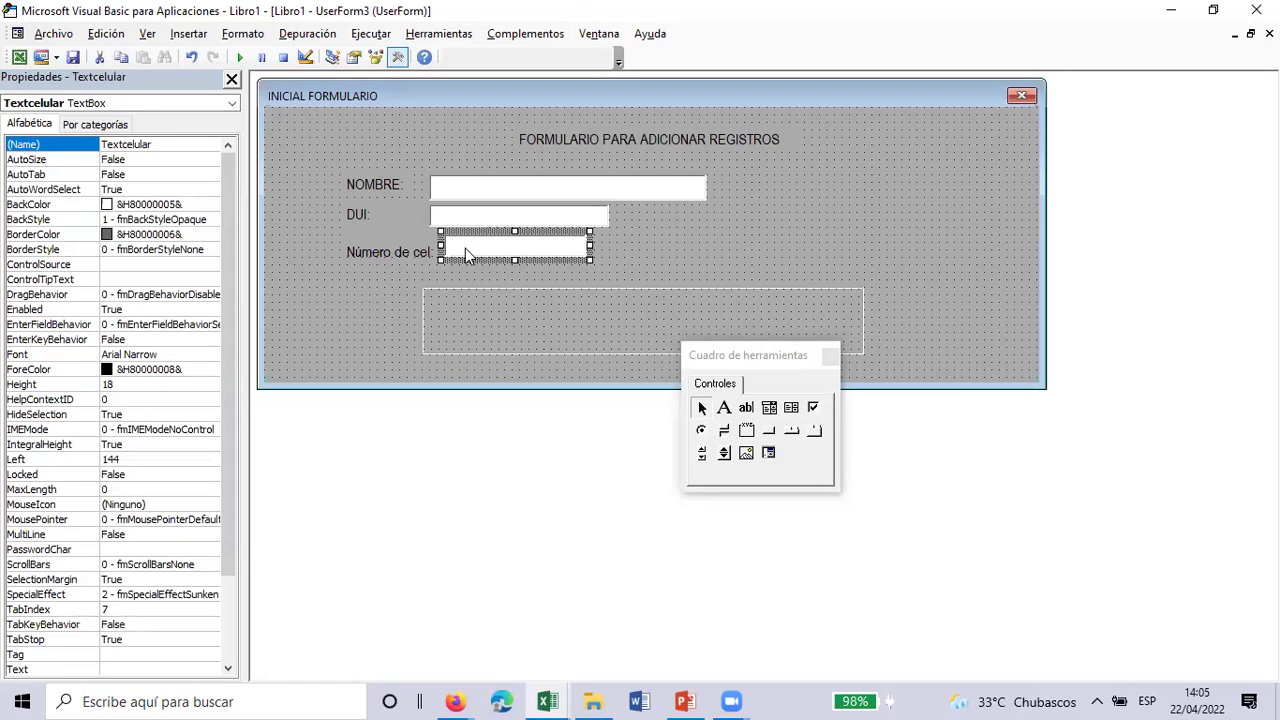
click(407, 252)
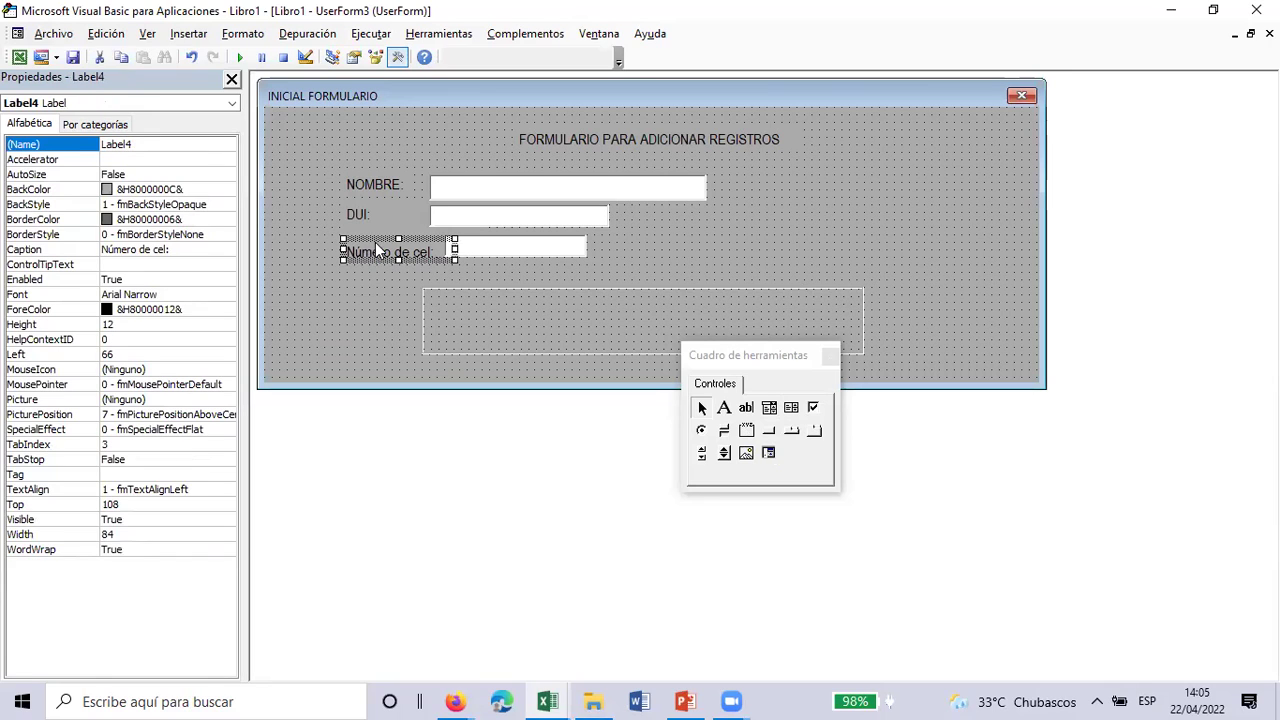
click(458, 254)
click(440, 255)
drag(563, 253, 575, 240)
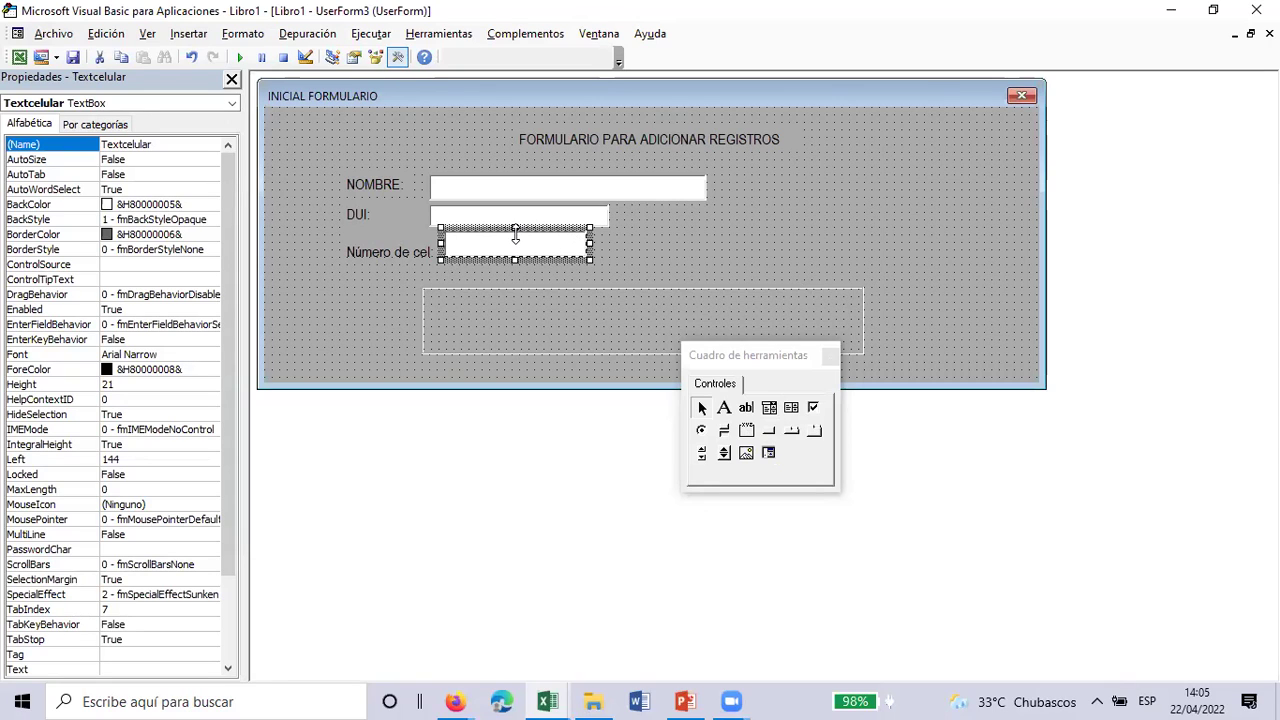
drag(515, 238, 518, 256)
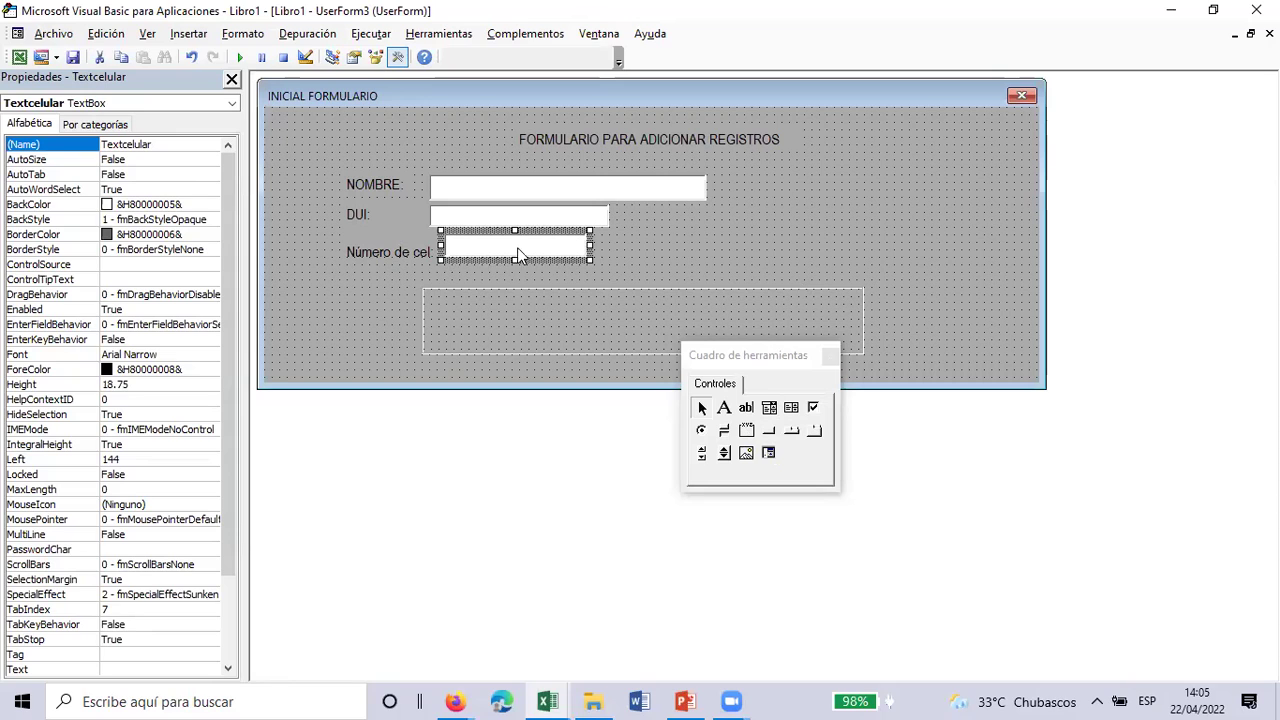
click(536, 247)
click(688, 227)
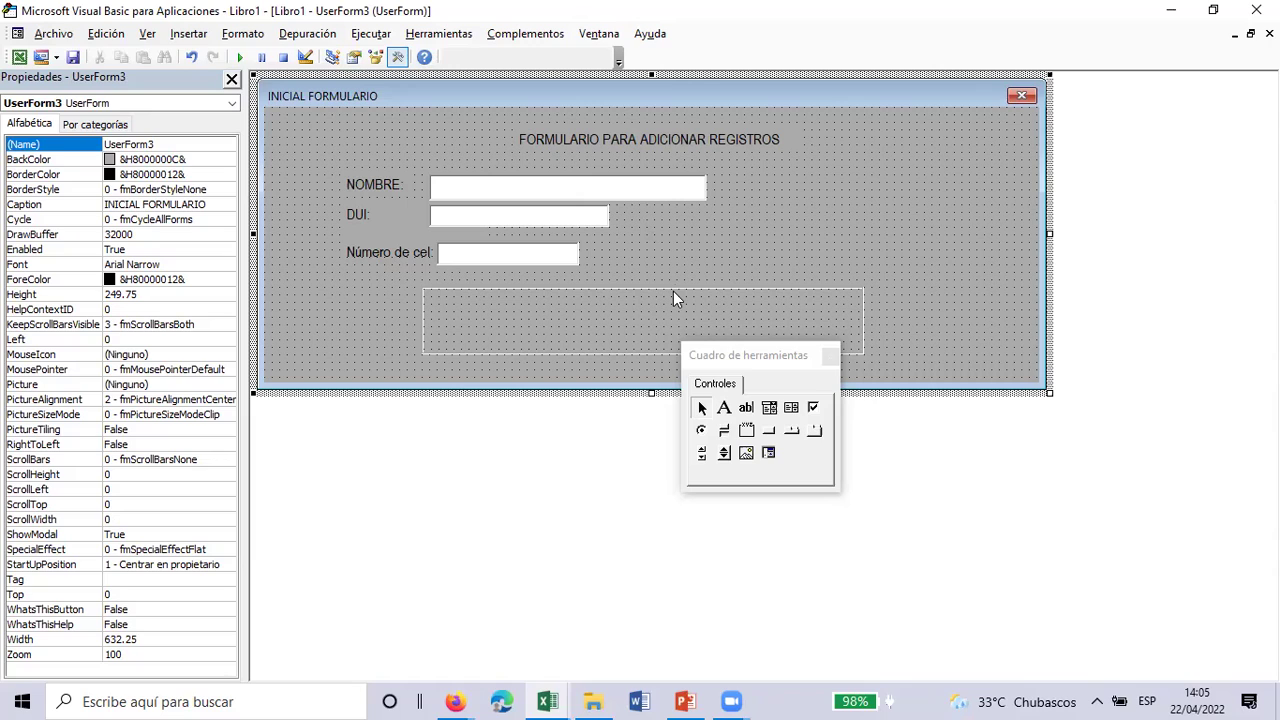
Step: Draw a command button about 66 wide and 42 high inside the frame, near its left edge
click(495, 289)
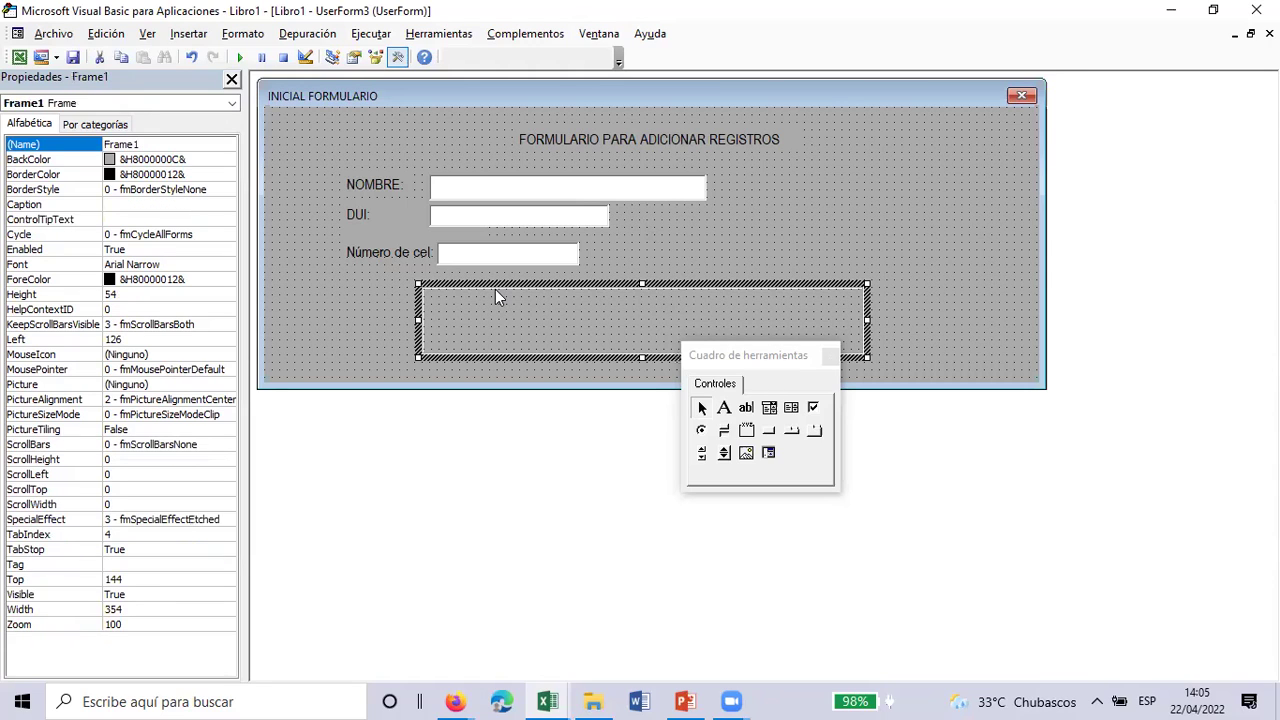
click(711, 263)
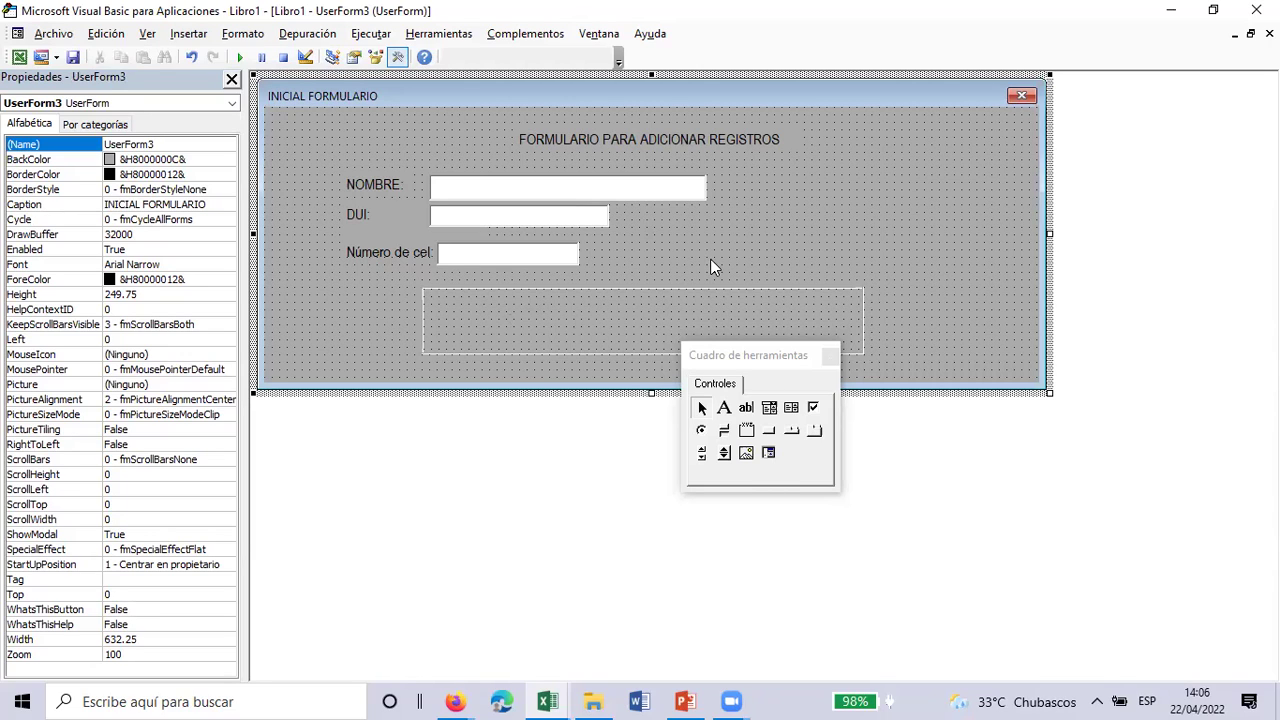
click(770, 431)
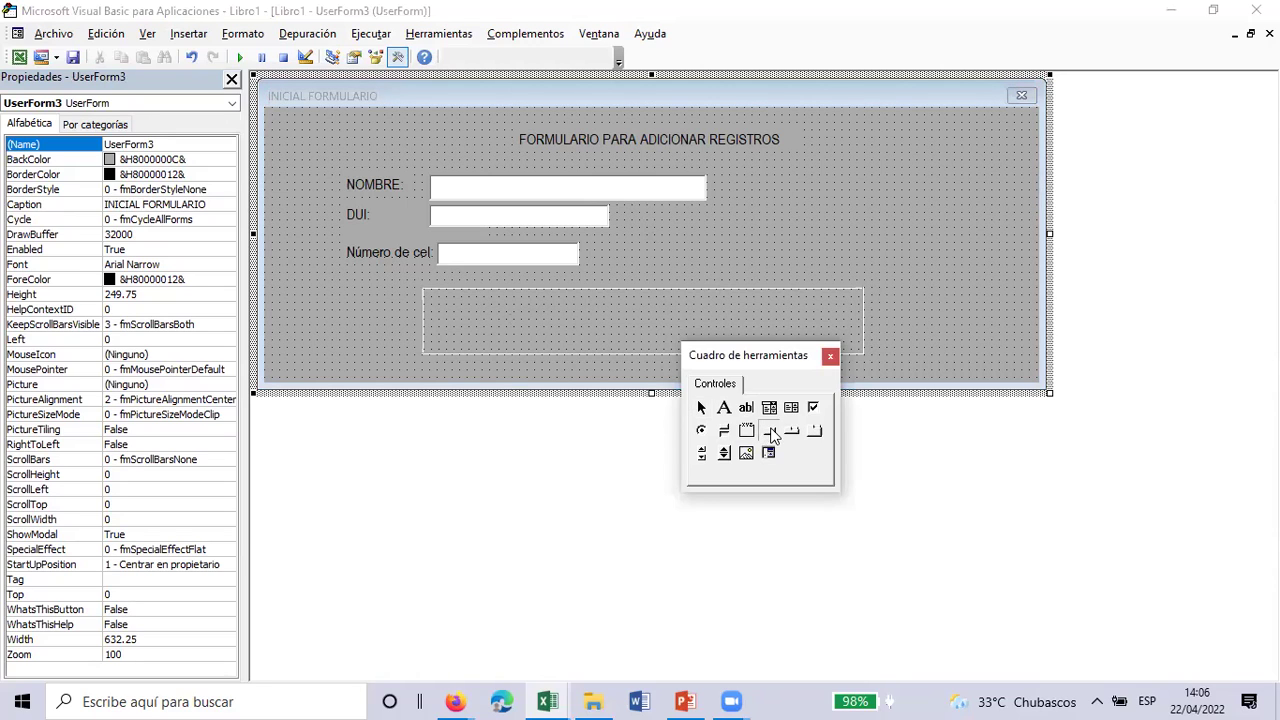
click(455, 296)
mouse_move(455, 296)
mouse_down()
mouse_move(525, 340)
mouse_move(538, 366)
mouse_move(527, 345)
mouse_up()
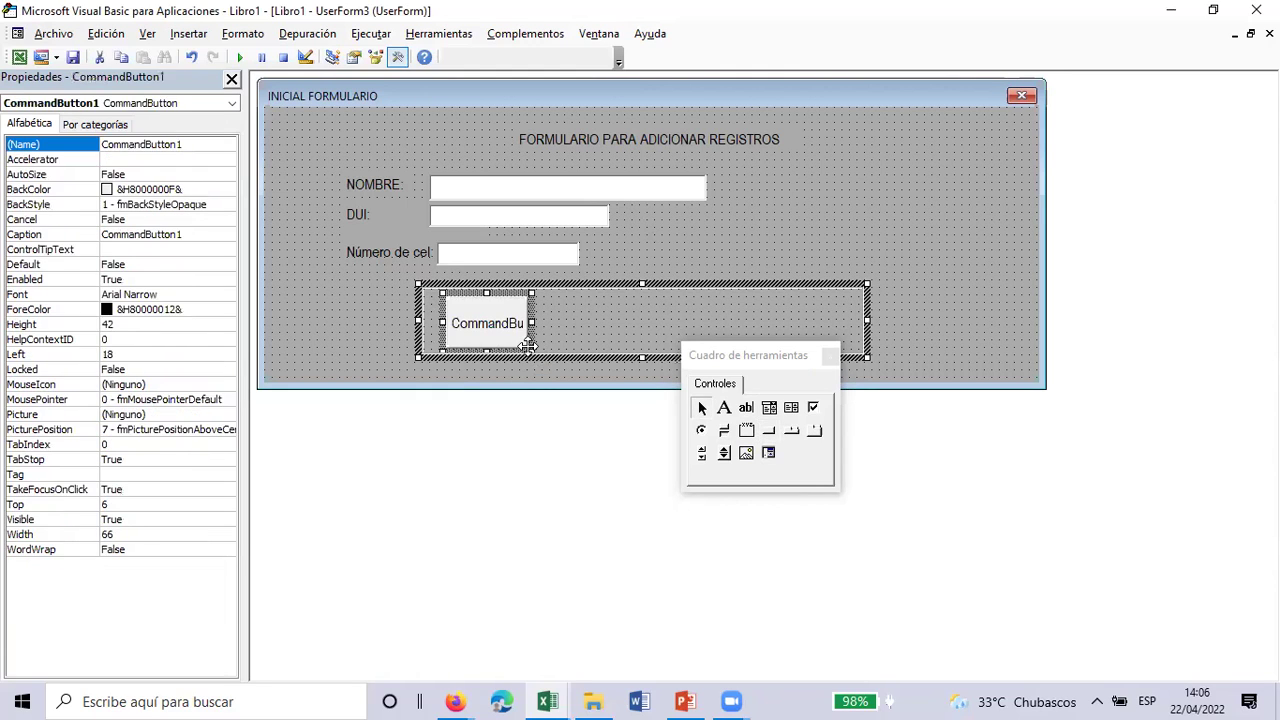
Step: Change the caption of the command button in the frame to "Guardar"
click(514, 327)
key(Left)
key(Left)
key(Left)
key(Left)
key(Left)
key(Left)
key(Left)
key(Left)
key(Left)
key(Left)
key(Left)
key(Left)
key(Left)
key(Left)
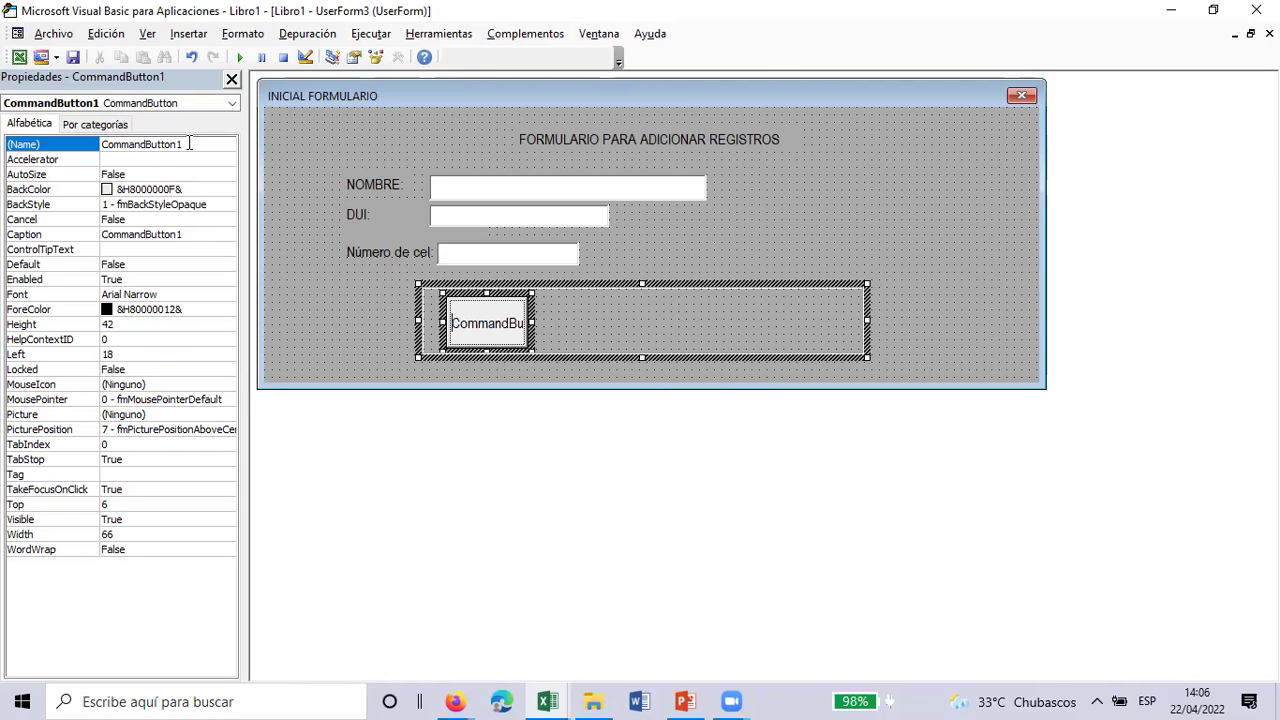
key(Delete)
key(Delete)
key(Delete)
key(Delete)
key(Delete)
key(Delete)
key(Delete)
key(Delete)
key(Delete)
key(Delete)
key(Delete)
key(Delete)
key(Delete)
key(Delete)
text(Guardad)
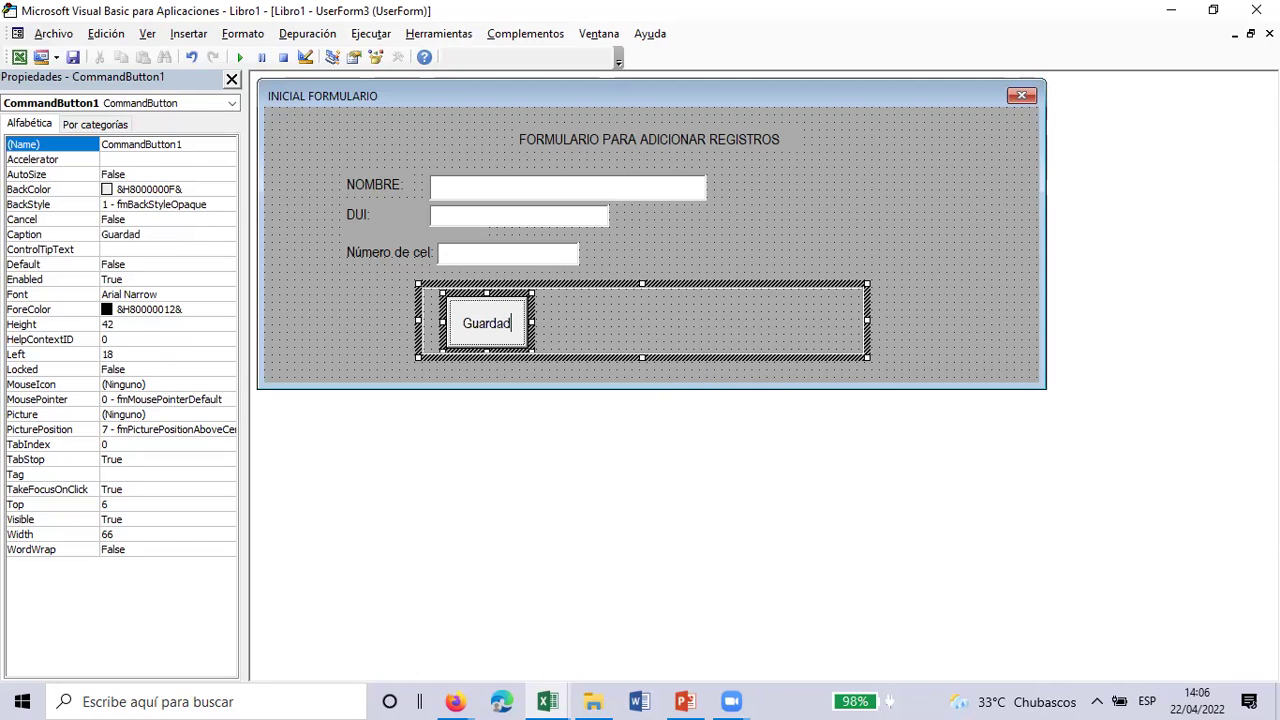
key(BackSpace)
text(r)
click(349, 336)
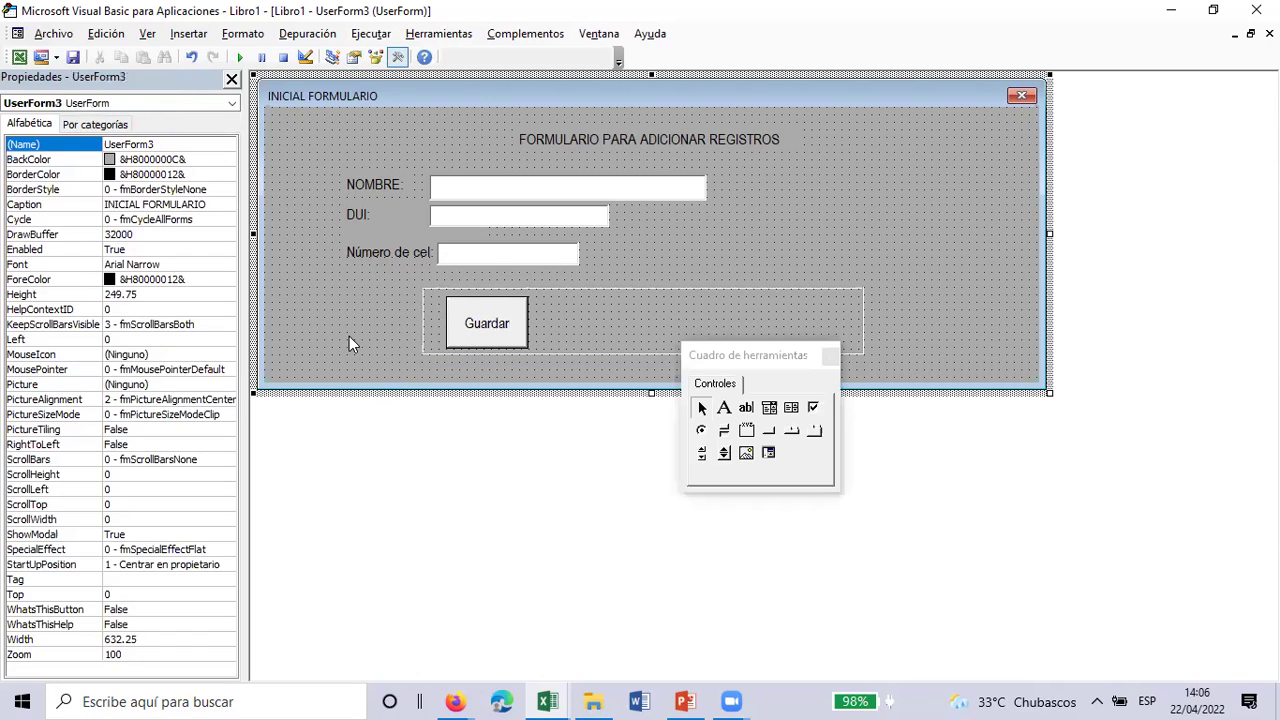
Step: Name the Guardar button cmdguardar
click(489, 326)
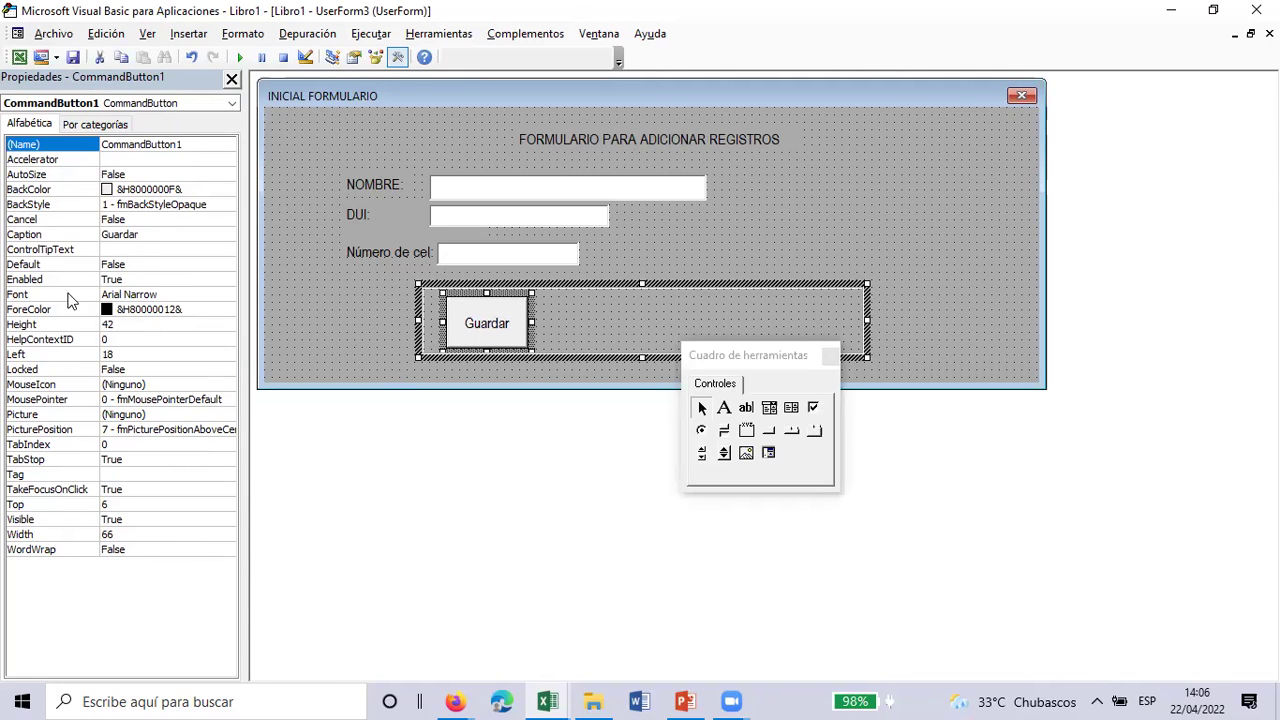
click(191, 144)
key(BackSpace)
key(BackSpace)
key(BackSpace)
key(BackSpace)
key(BackSpace)
key(BackSpace)
key(BackSpace)
key(BackSpace)
key(BackSpace)
key(BackSpace)
key(BackSpace)
key(BackSpace)
key(BackSpace)
key(BackSpace)
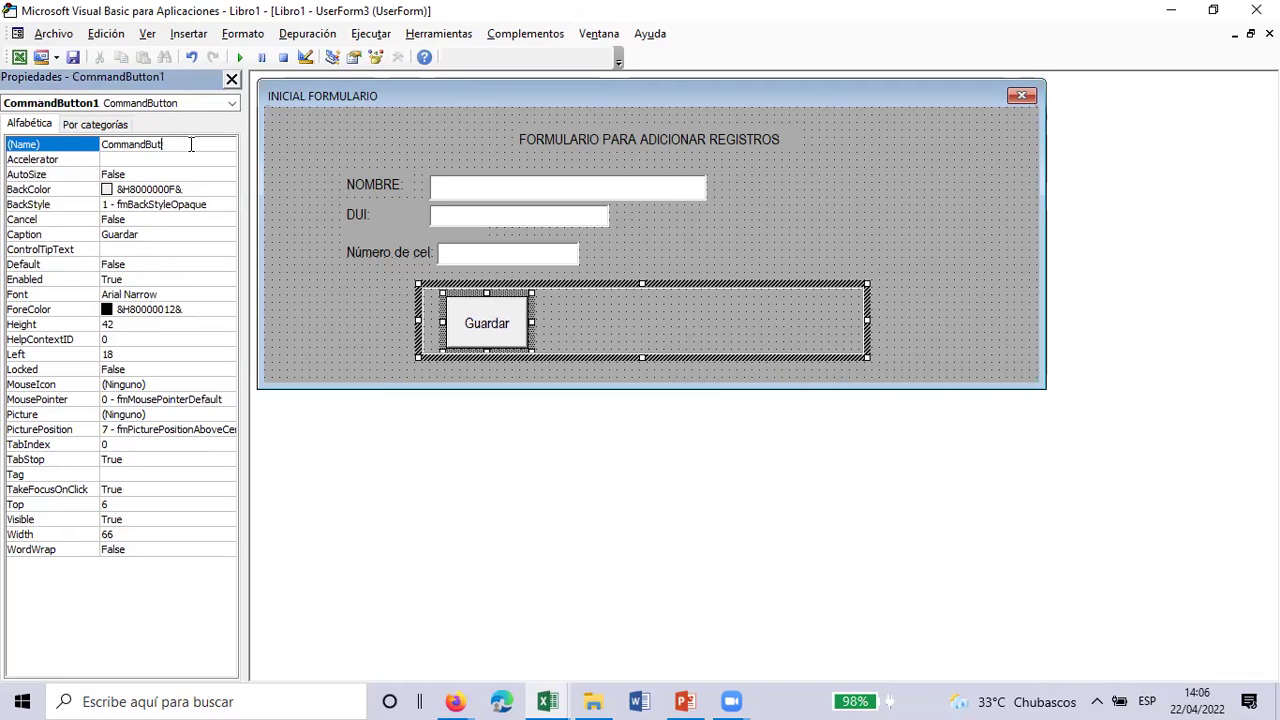
text(cmdguardar)
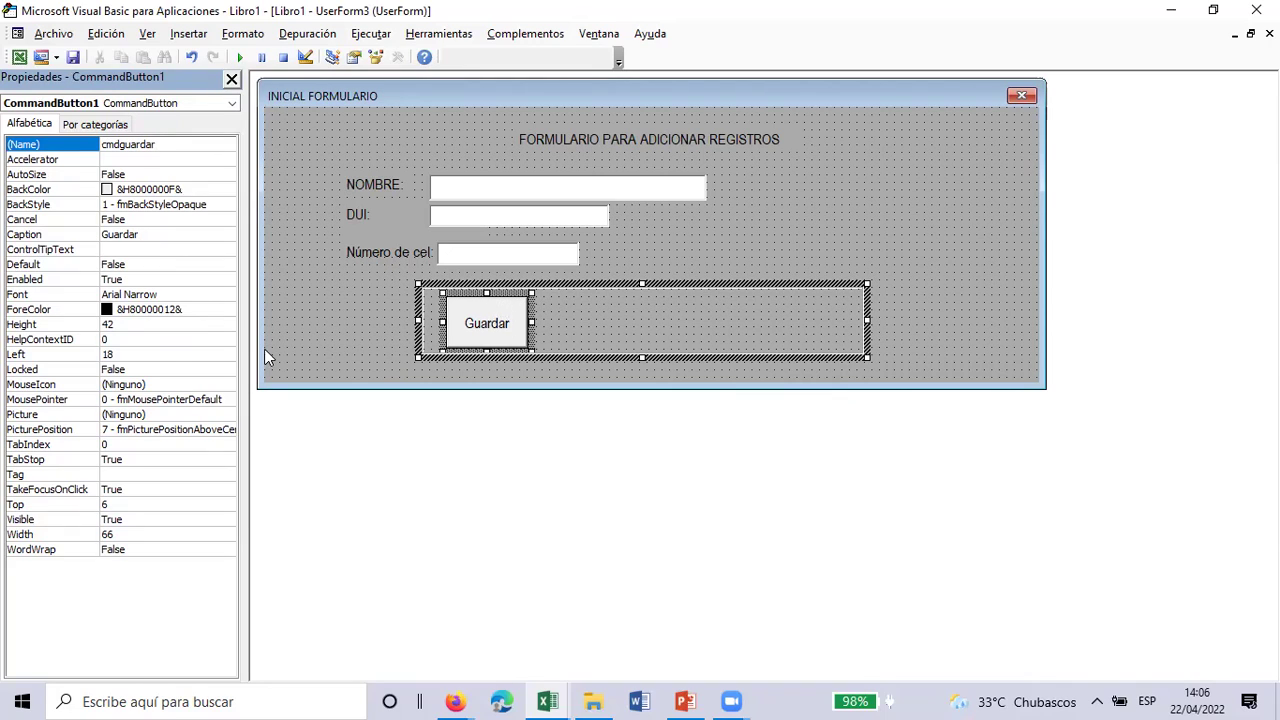
Step: Set the Guardar button's background colour to the blue system colour Resalte (&H8000000D&)
click(115, 190)
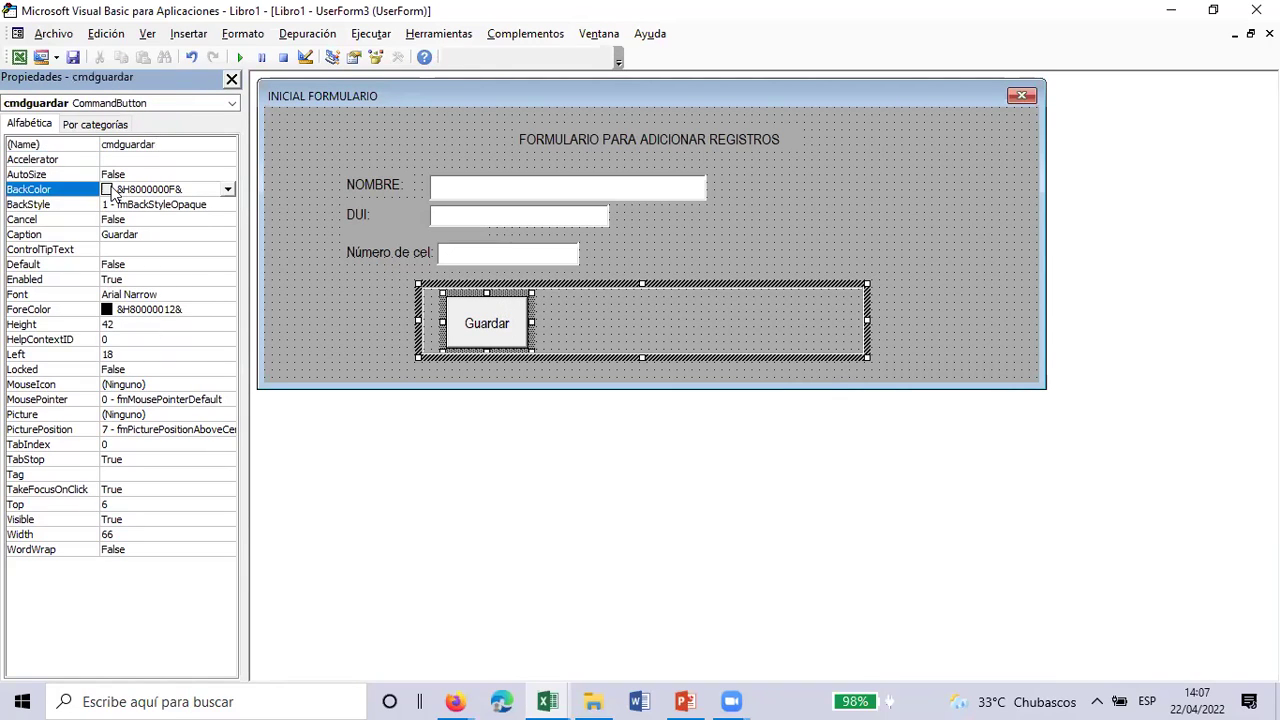
click(228, 190)
click(14, 313)
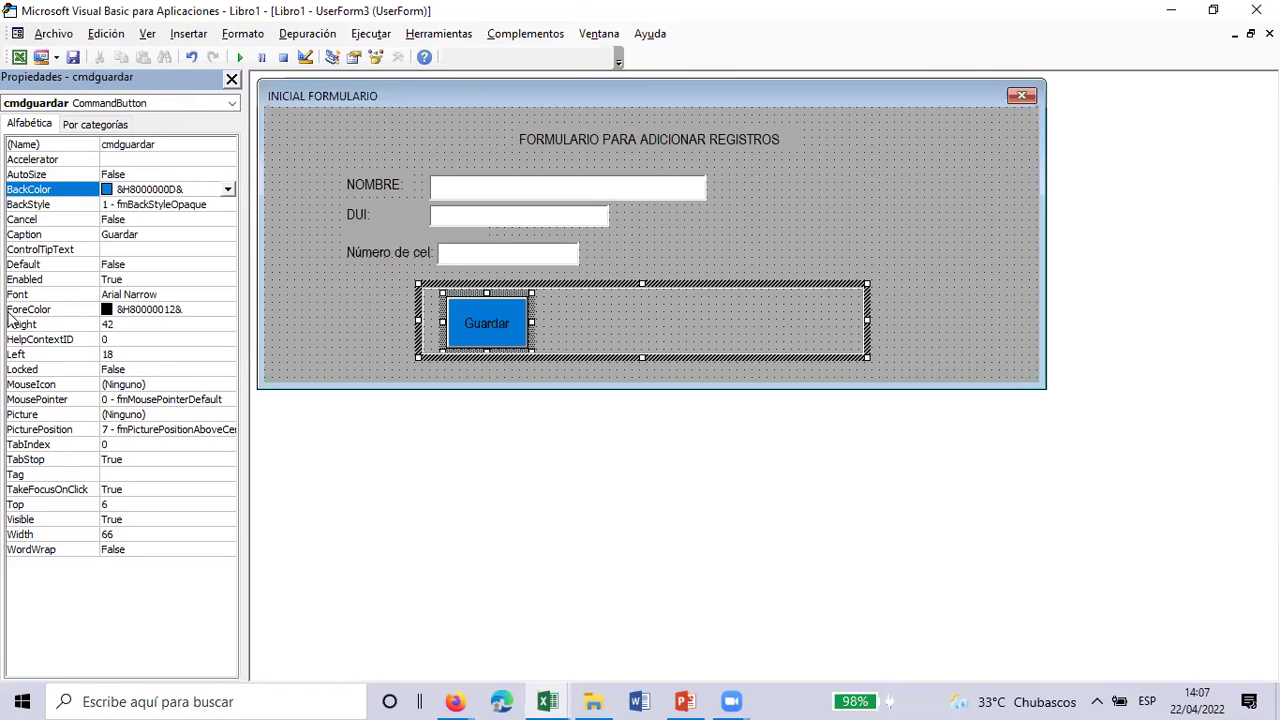
click(714, 230)
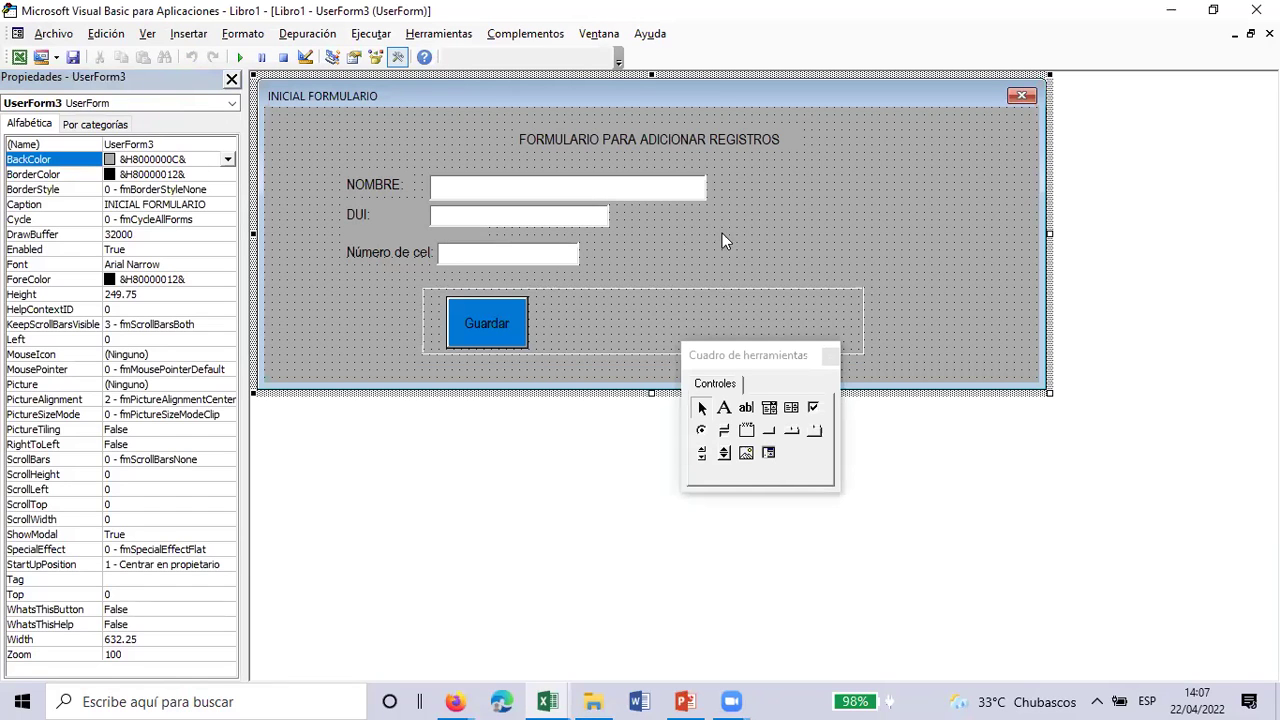
Step: Draw a second command button about 54 wide and 42 high beside Guardar in the frame and caption it "Salir"
click(767, 432)
mouse_move(548, 296)
mouse_down()
mouse_move(590, 340)
mouse_move(620, 349)
mouse_up()
click(594, 324)
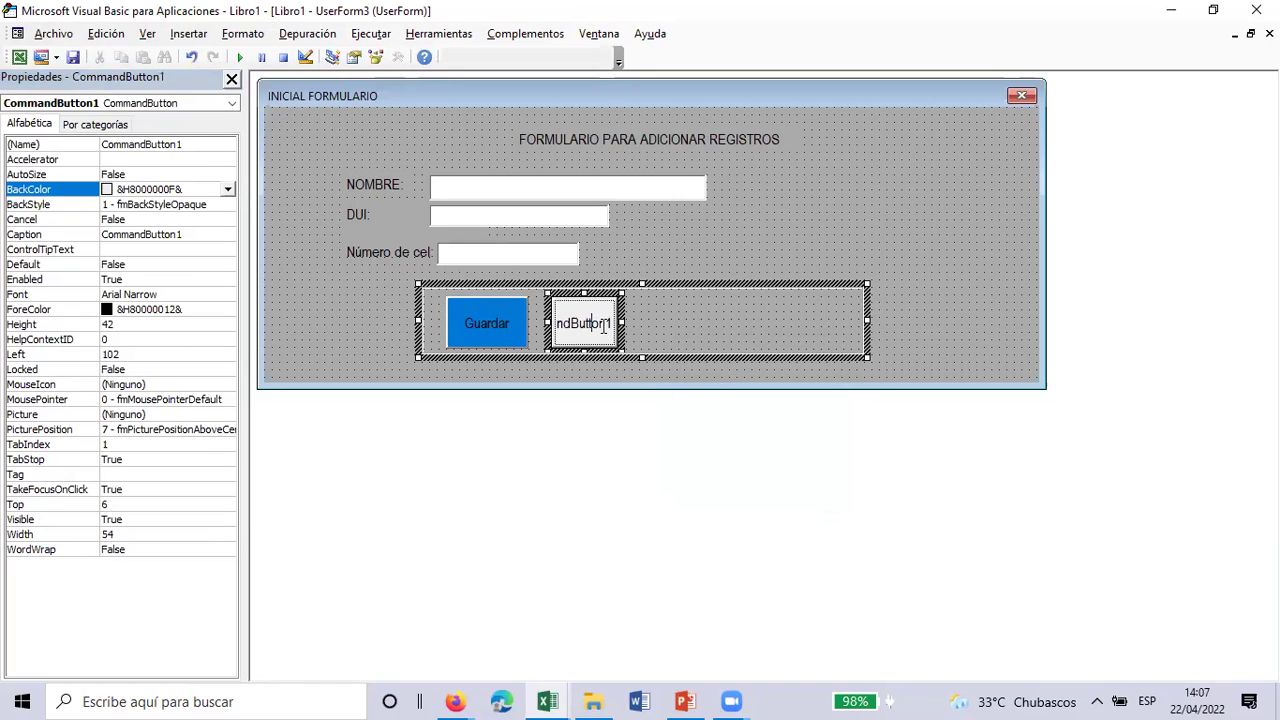
key(Left)
key(Left)
key(Left)
key(Left)
key(Left)
key(Left)
key(Left)
key(Left)
key(Delete)
key(Delete)
key(Delete)
key(Delete)
key(Delete)
key(Delete)
key(Delete)
key(Delete)
key(Delete)
key(Delete)
key(Delete)
key(Delete)
key(Delete)
key(Delete)
text(SA)
key(BackSpace)
text(alir)
click(665, 317)
Step: Set the Salir button's background colour to the system colour Resalte, matching the Guardar button
click(577, 316)
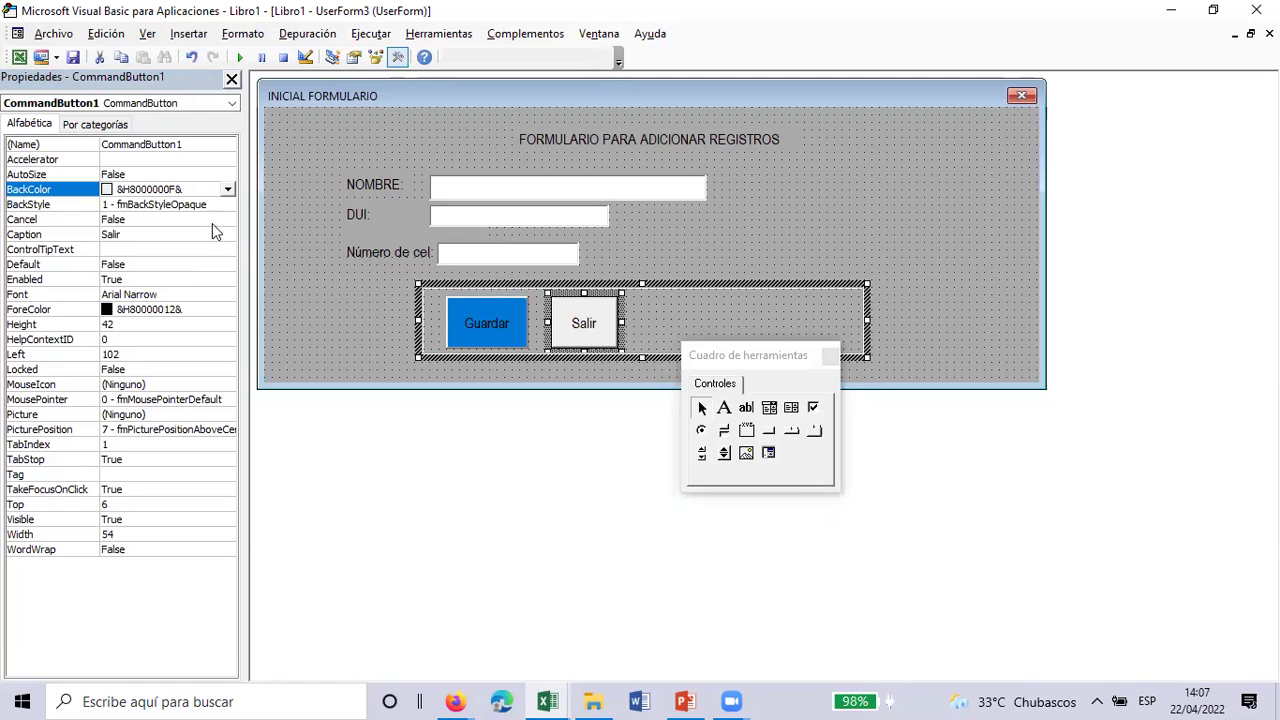
click(228, 189)
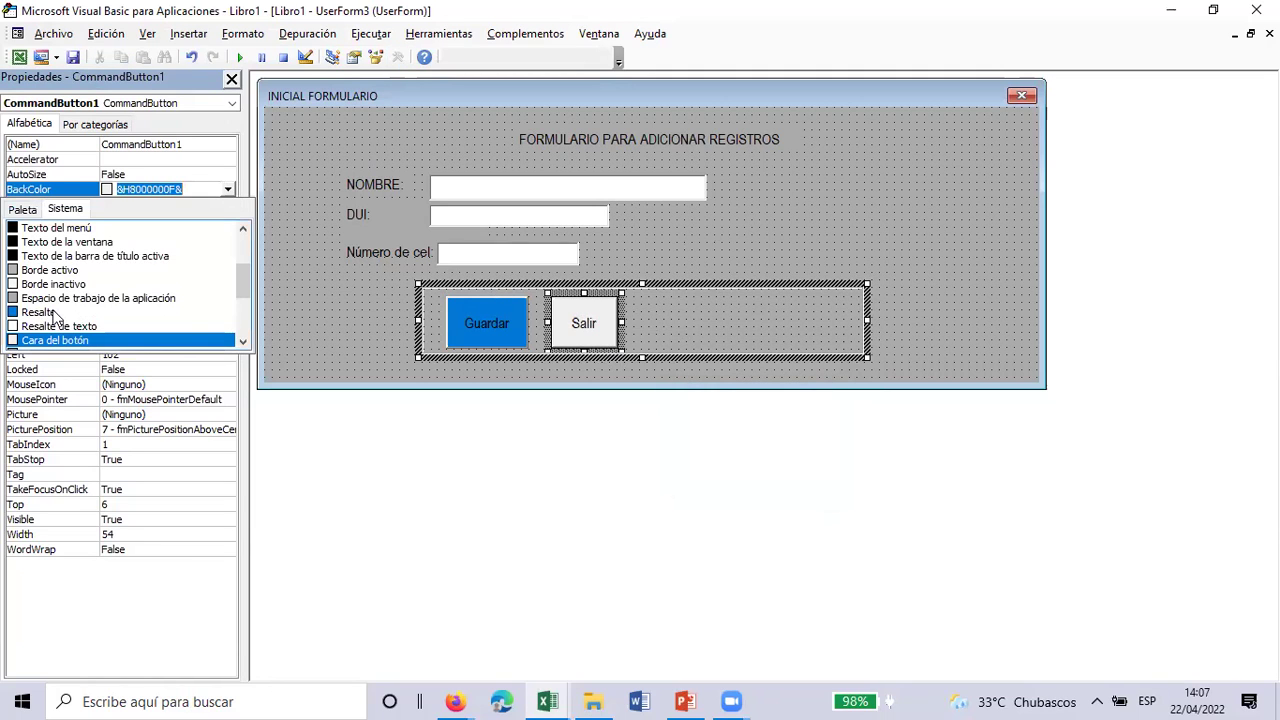
click(178, 311)
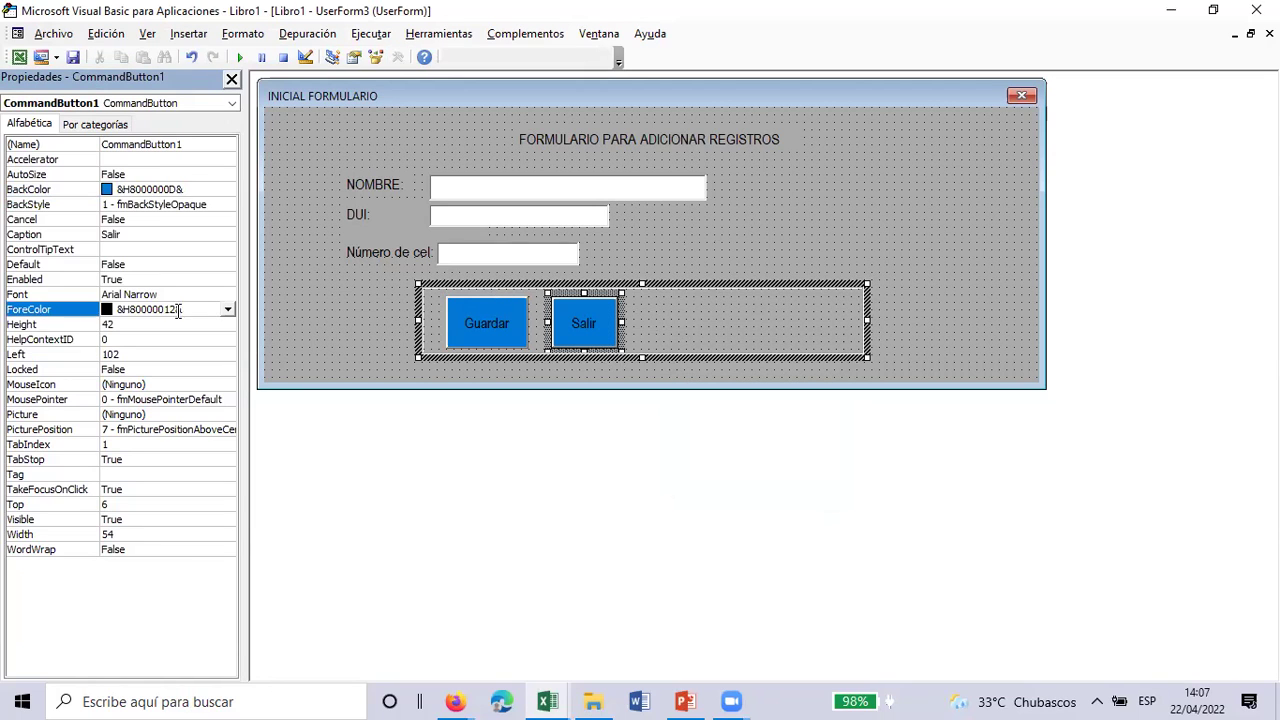
click(702, 243)
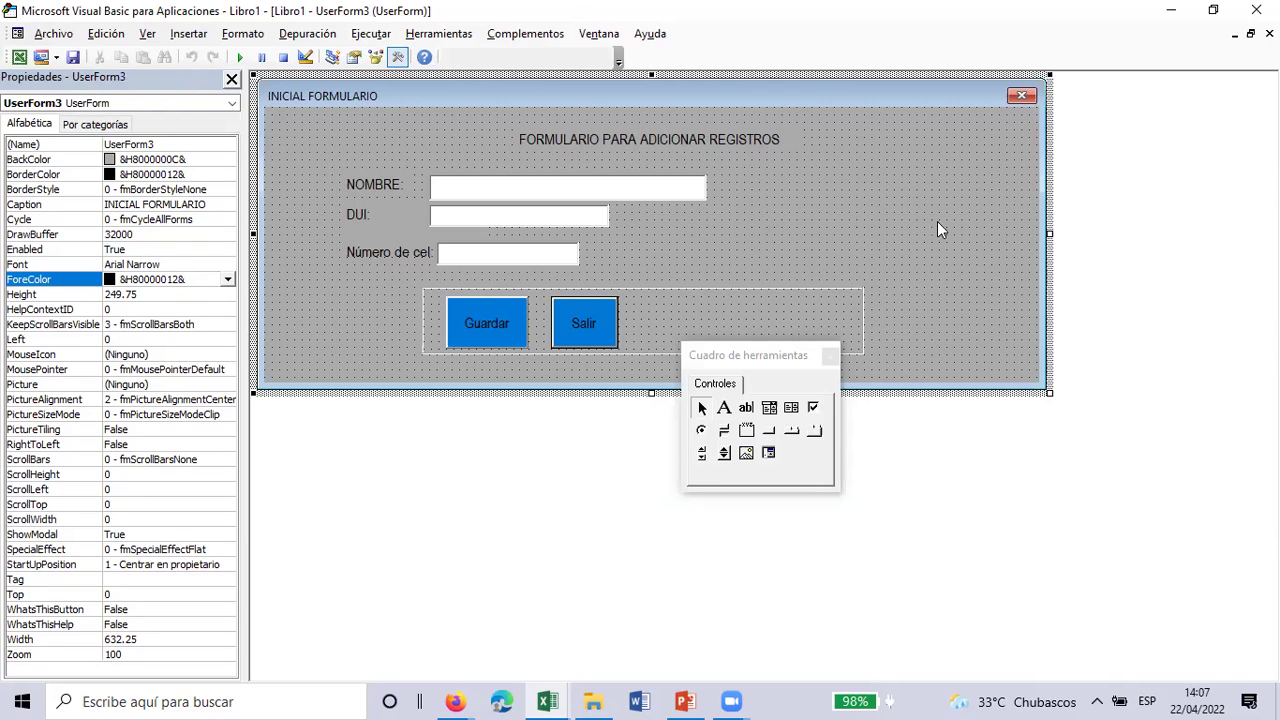
Step: Narrow the form to about 454 wide and move the title label leftward to centre it above the fields
drag(1050, 231, 812, 255)
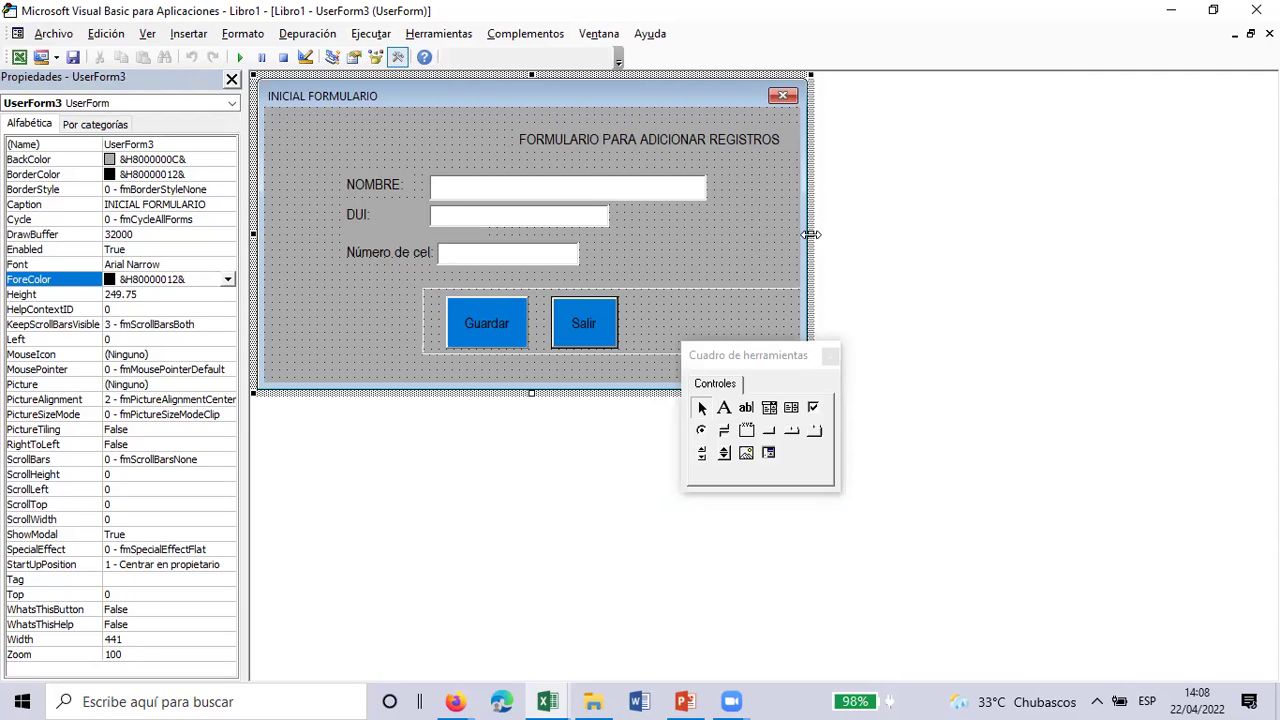
click(590, 141)
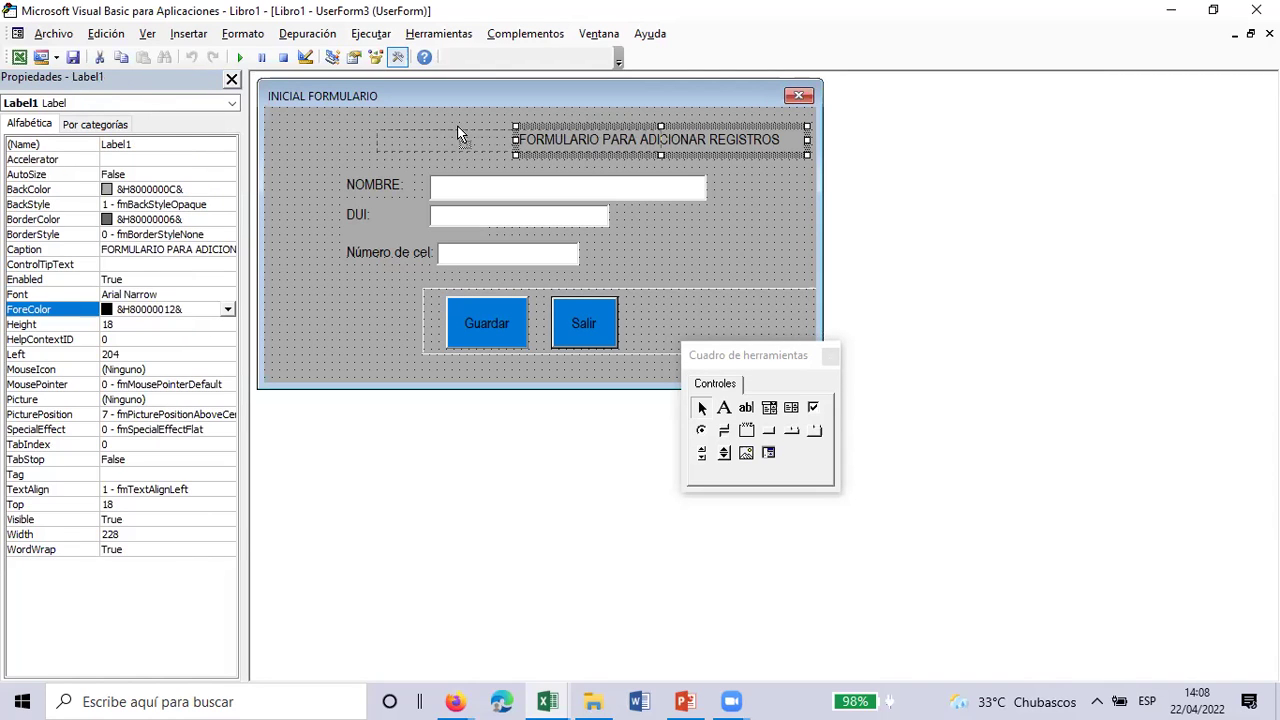
drag(457, 133, 457, 133)
click(738, 144)
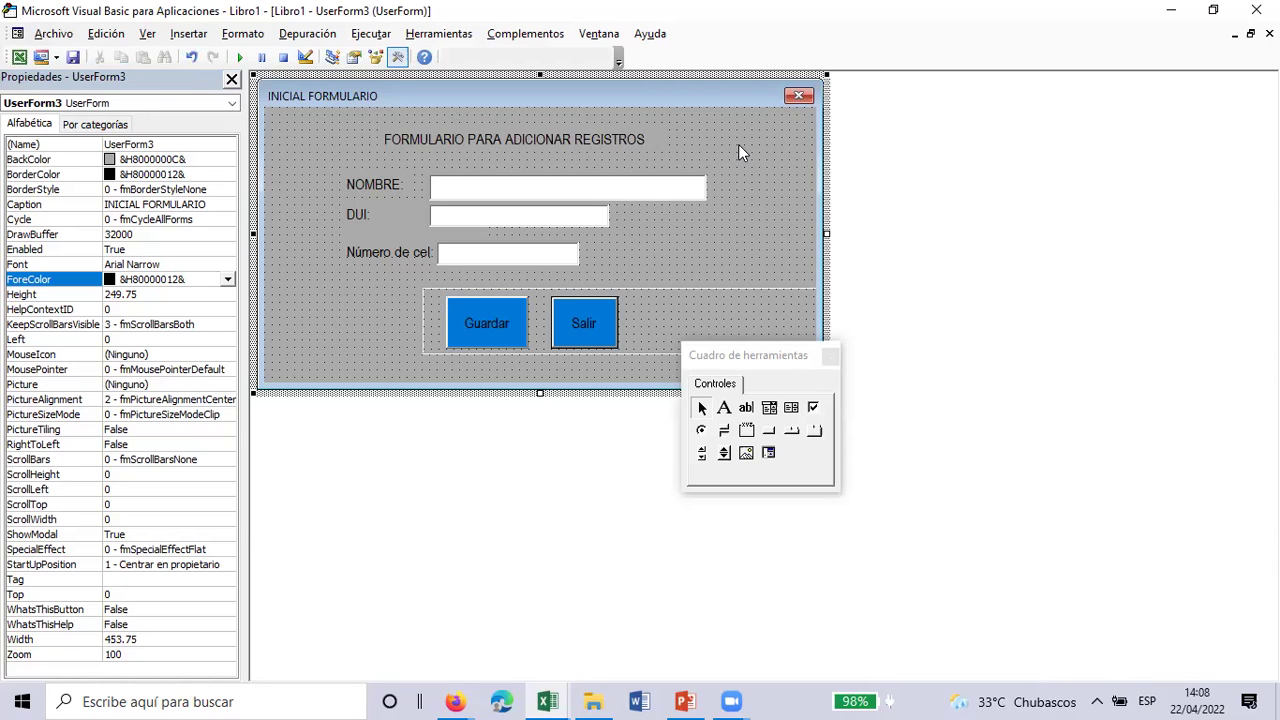
Step: Run the form and test it by filling in the name, DUI number and cell number and trying the Guardar button
click(240, 58)
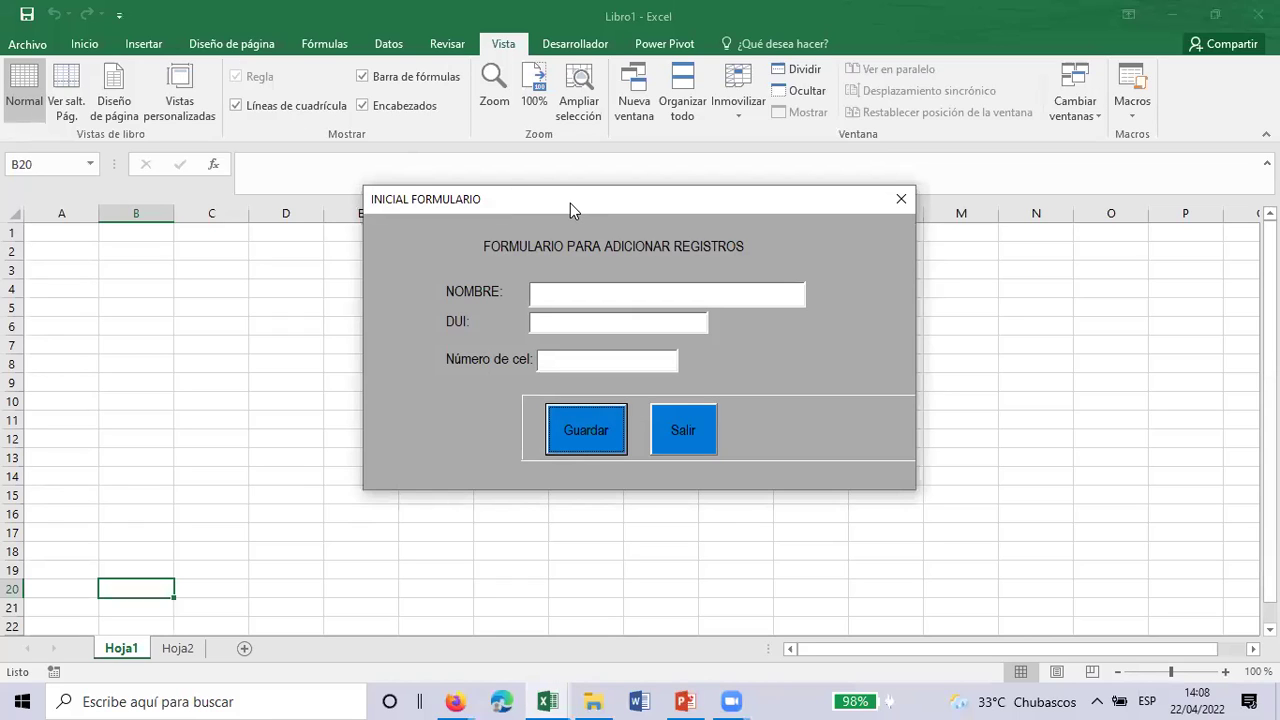
drag(570, 204, 560, 234)
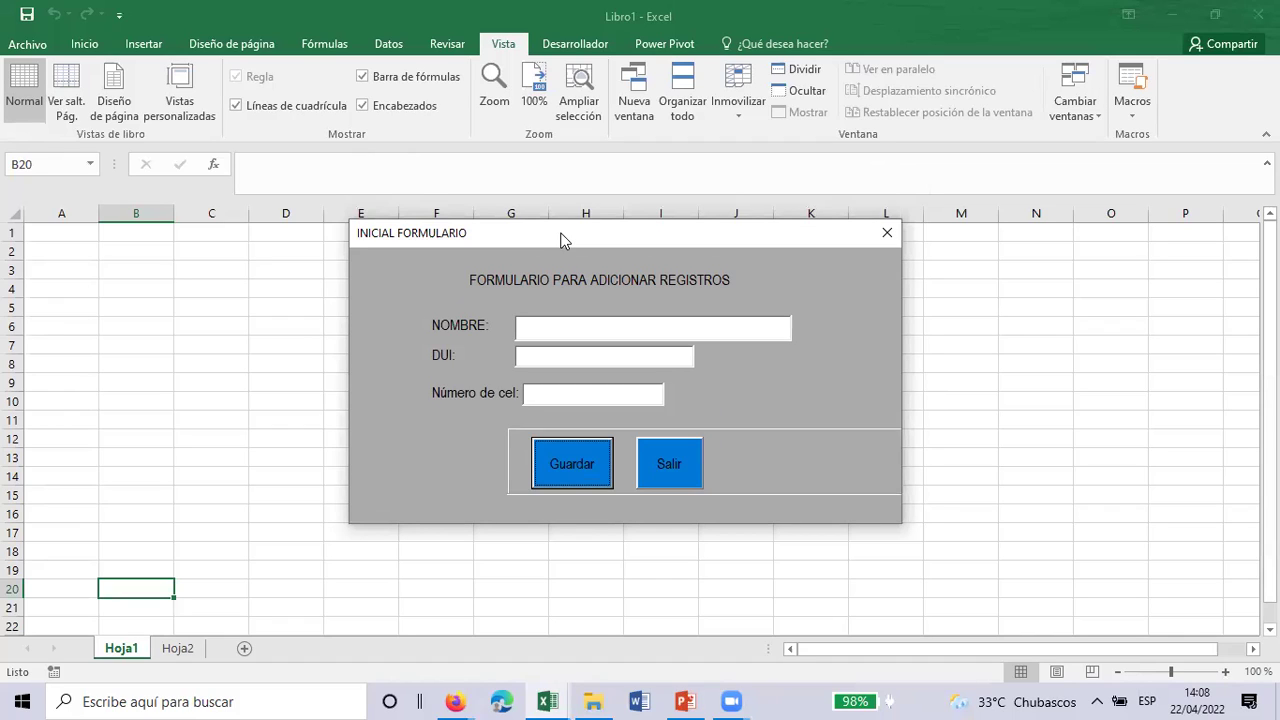
click(541, 333)
text(Axel)
click(537, 359)
text(45345)
click(559, 395)
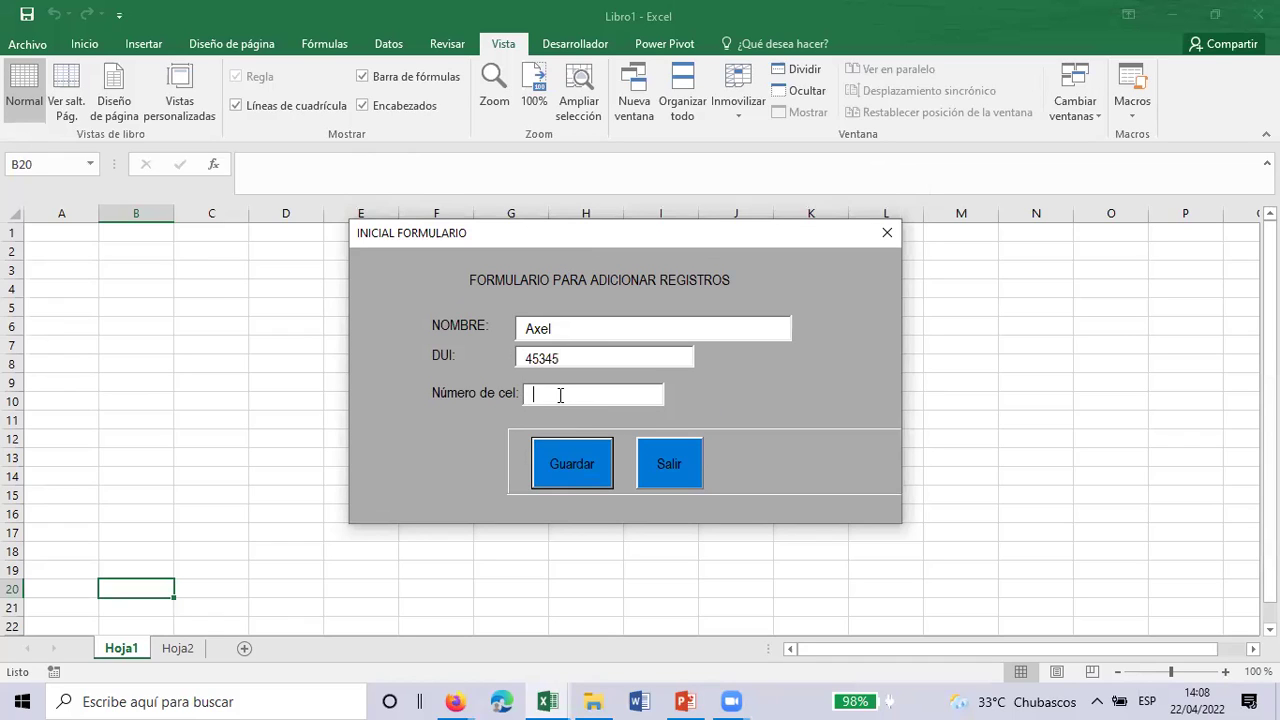
text(5465466)
click(562, 472)
click(562, 472)
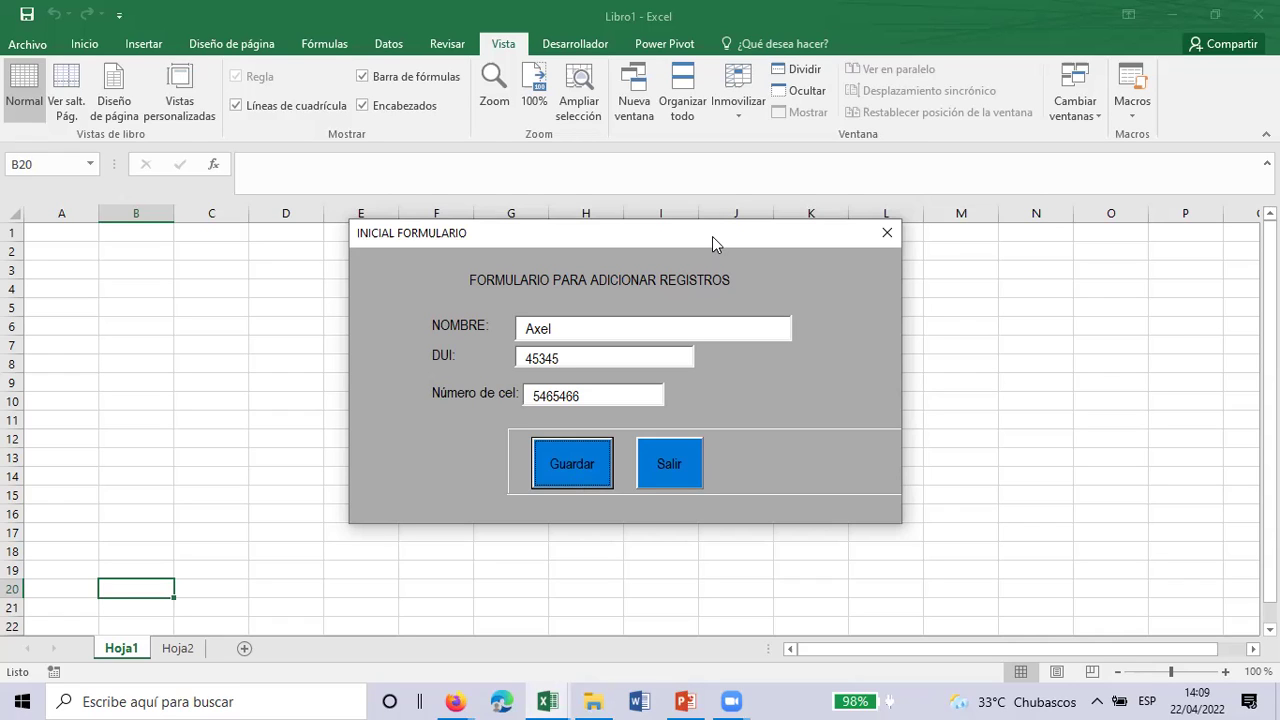
Step: Switch back to the Visual Basic editor and stop the running form to return to its design view
click(547, 701)
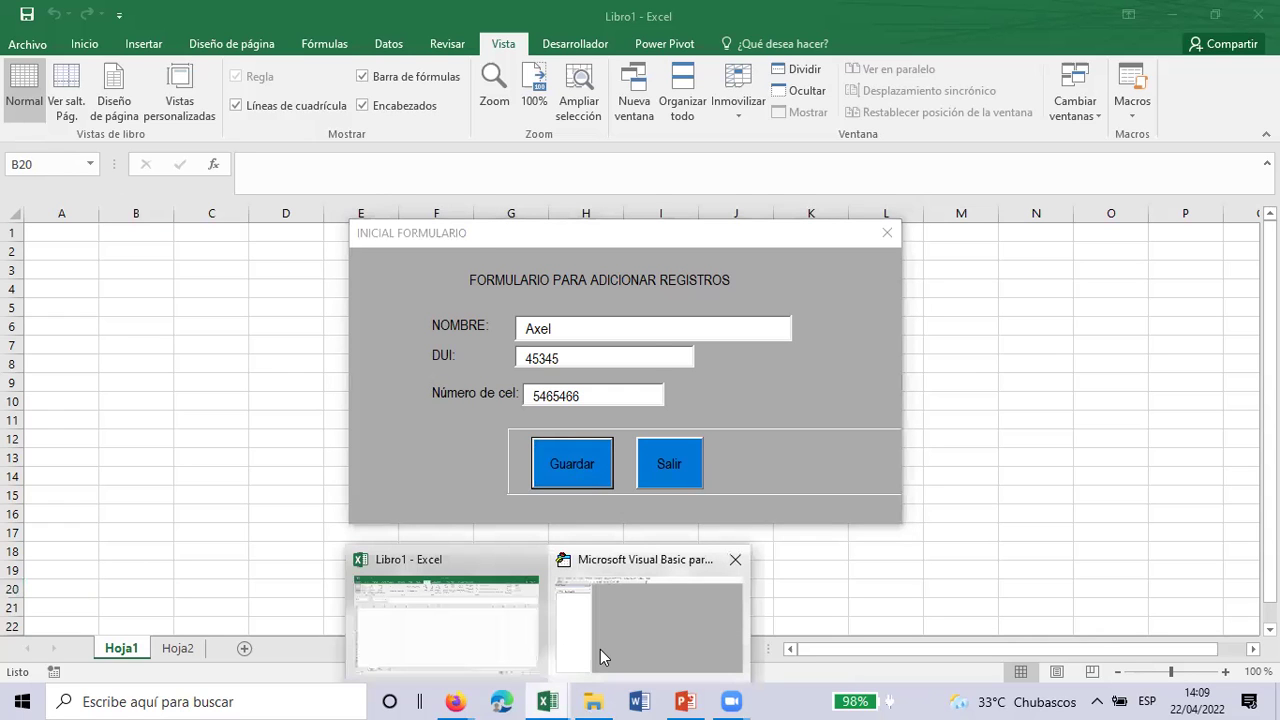
click(600, 649)
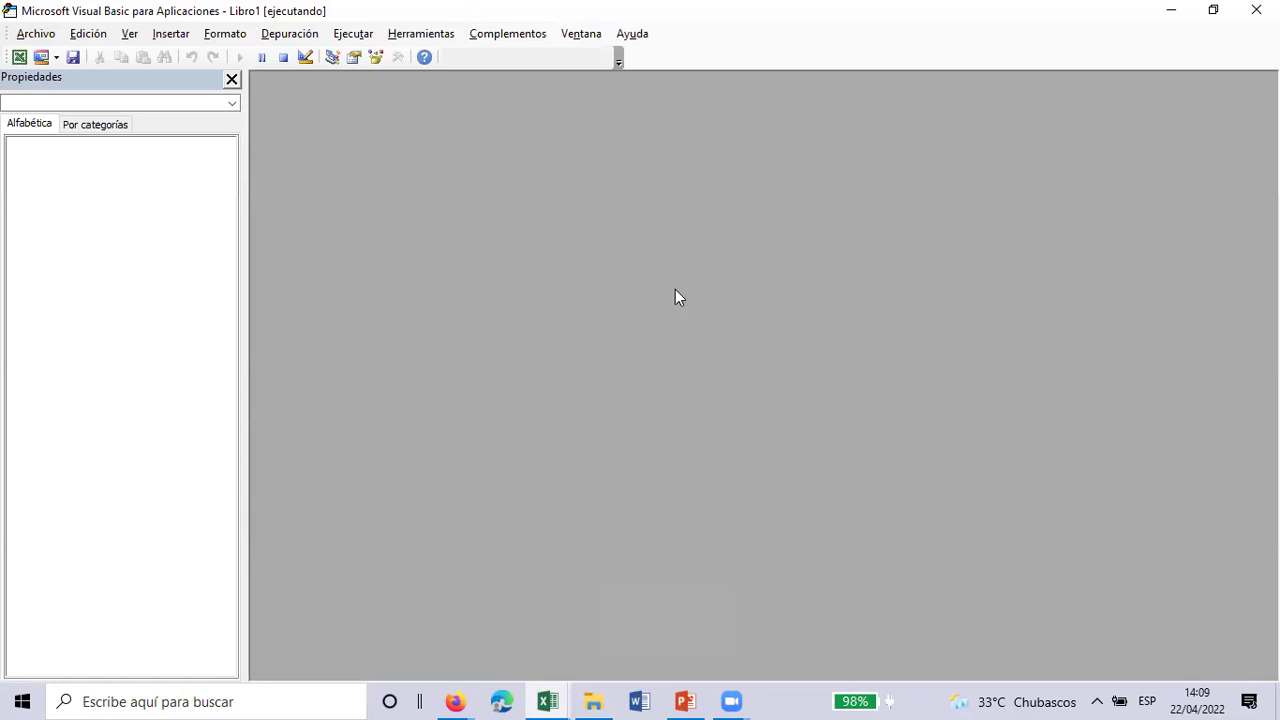
click(281, 58)
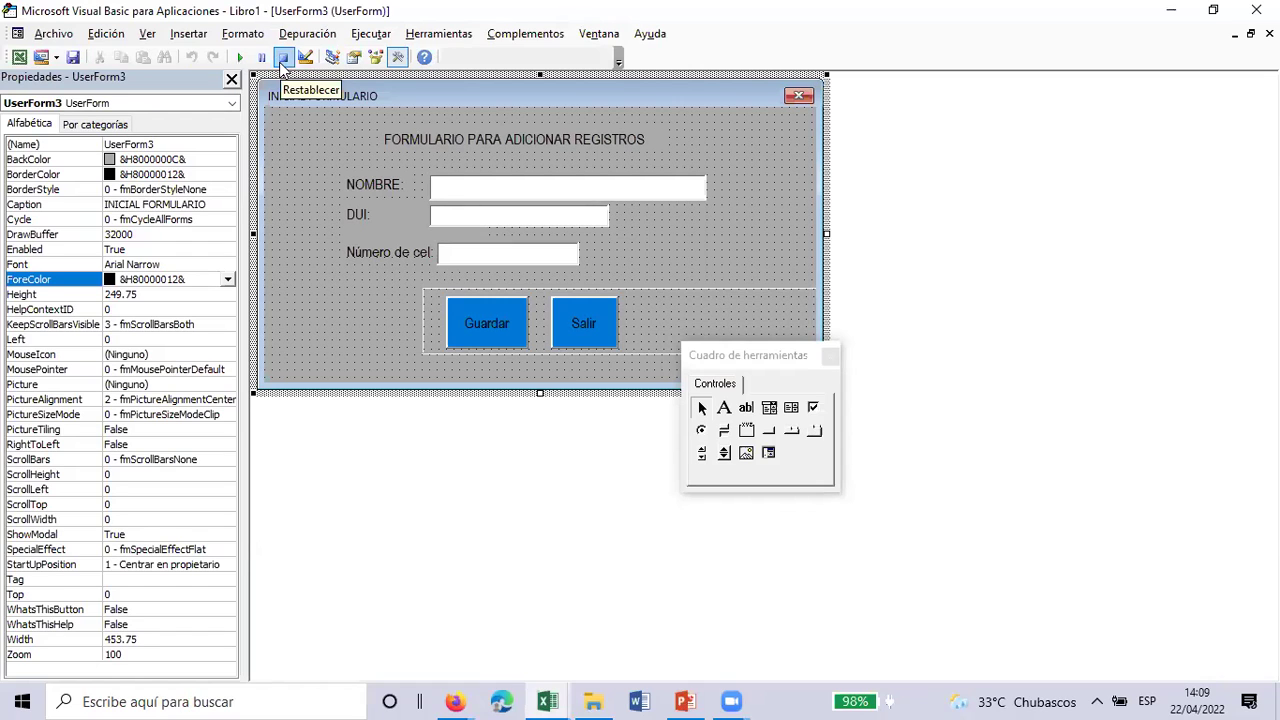
click(547, 701)
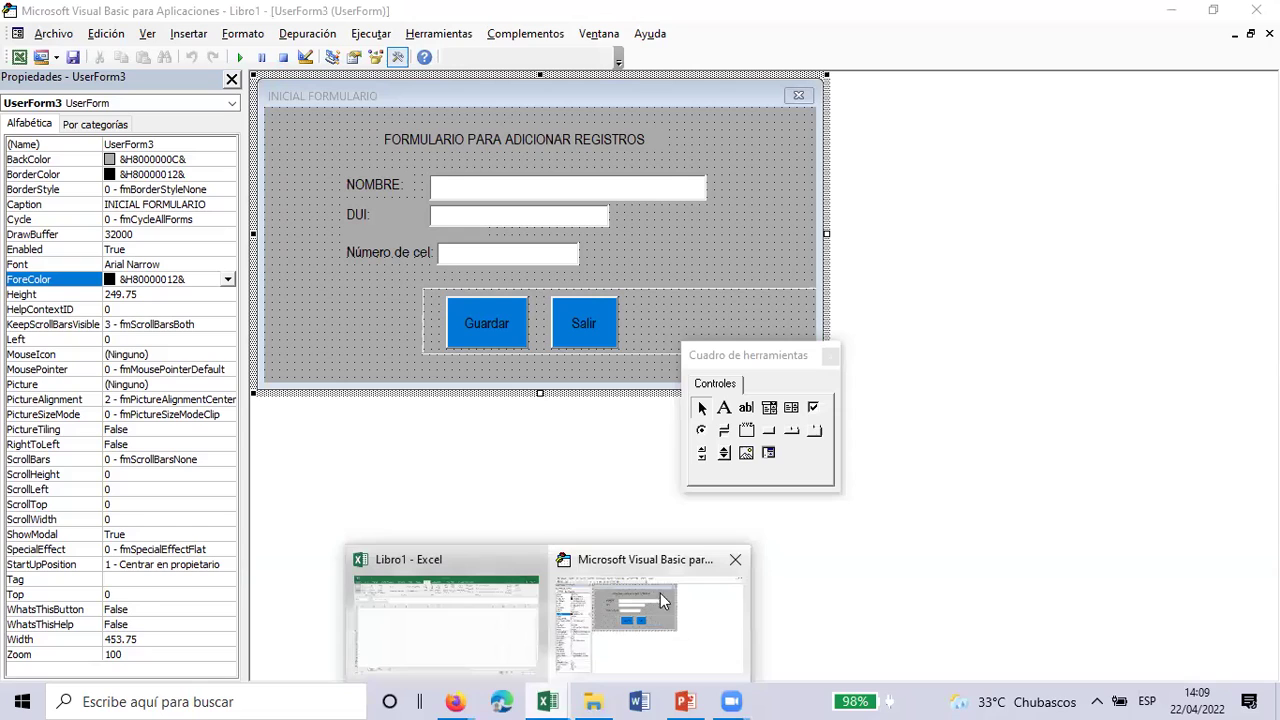
Step: Open the click-event code of the Salir button and of the Guardar button, closing the code window each time
double_click(580, 316)
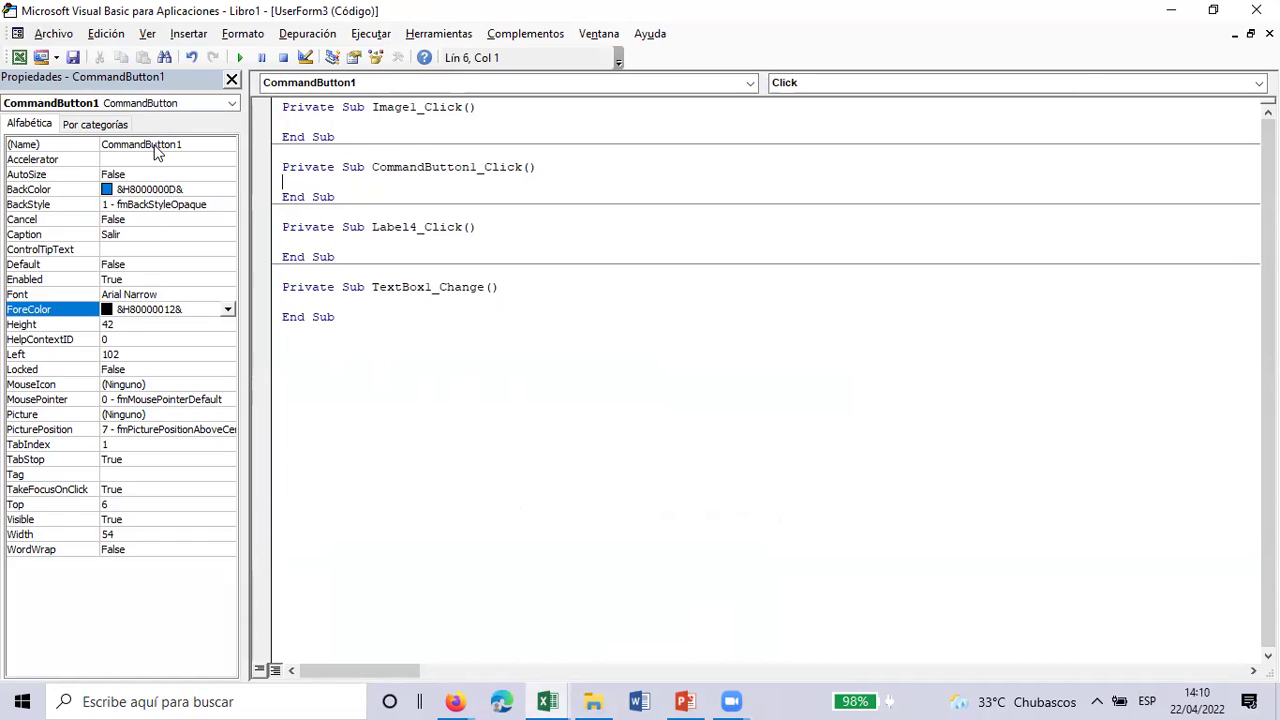
click(1269, 33)
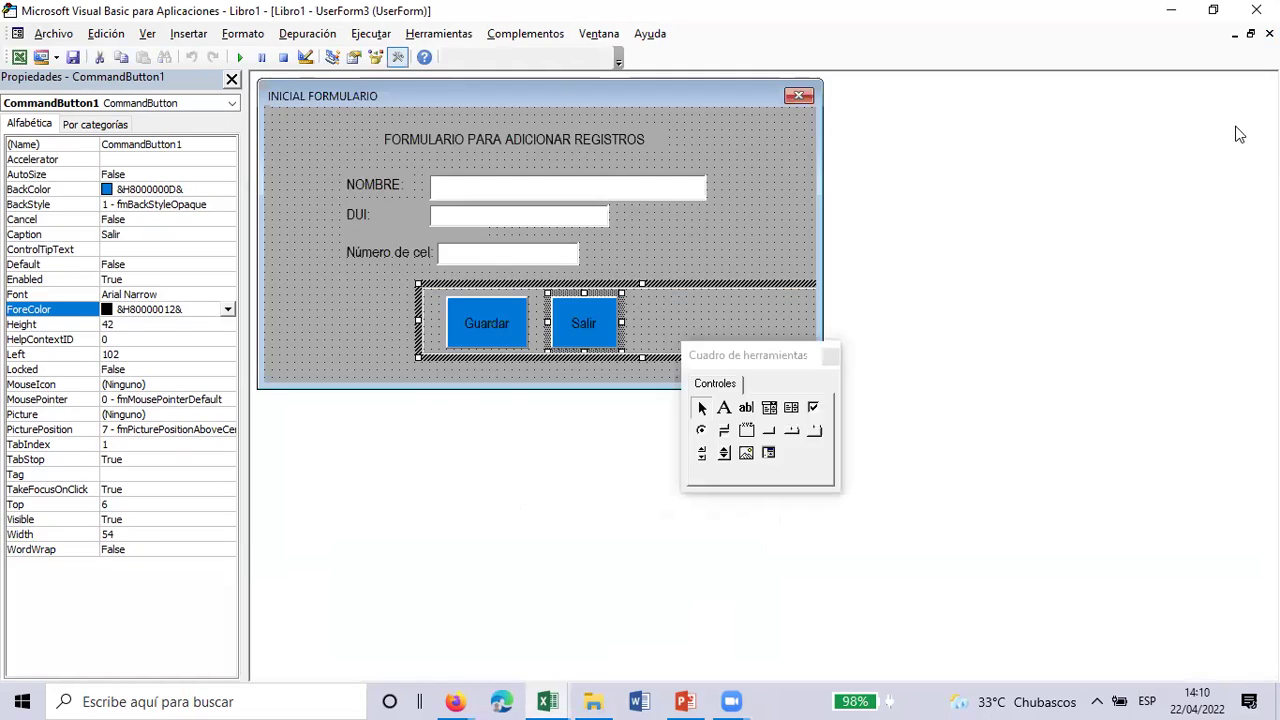
double_click(467, 313)
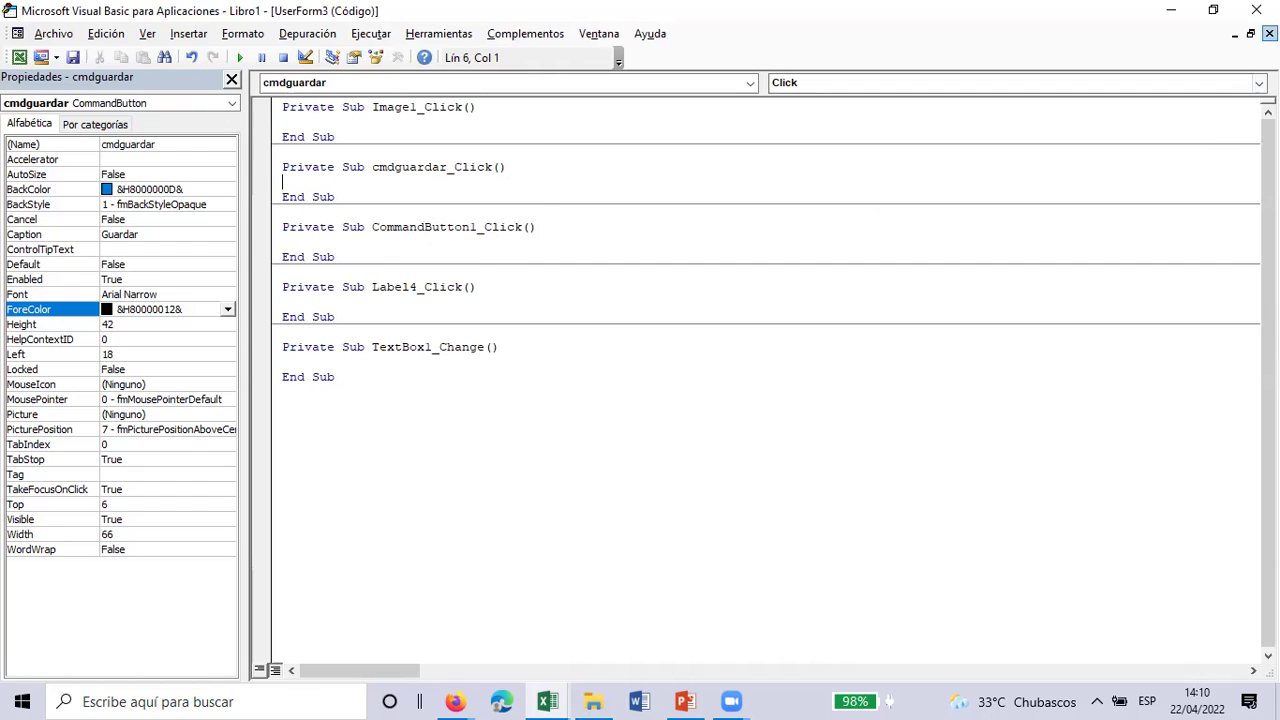
click(1269, 33)
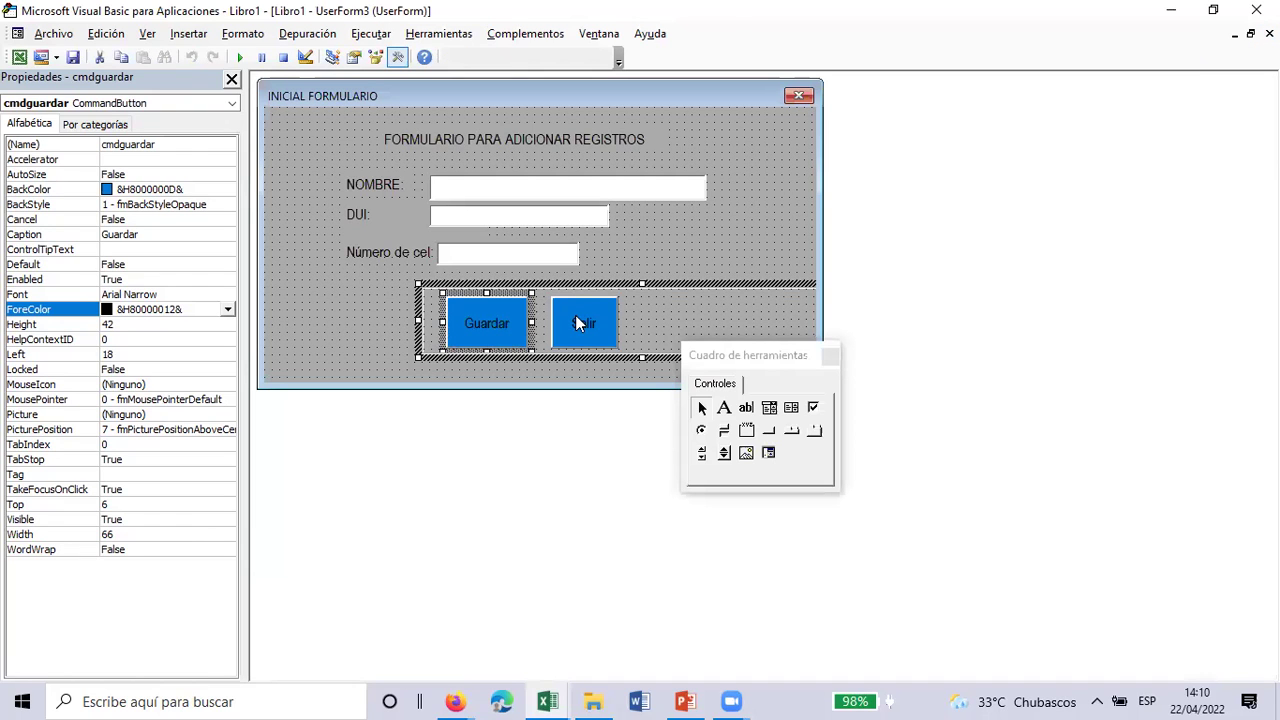
Step: Name the Salir button cmdsalir
click(575, 313)
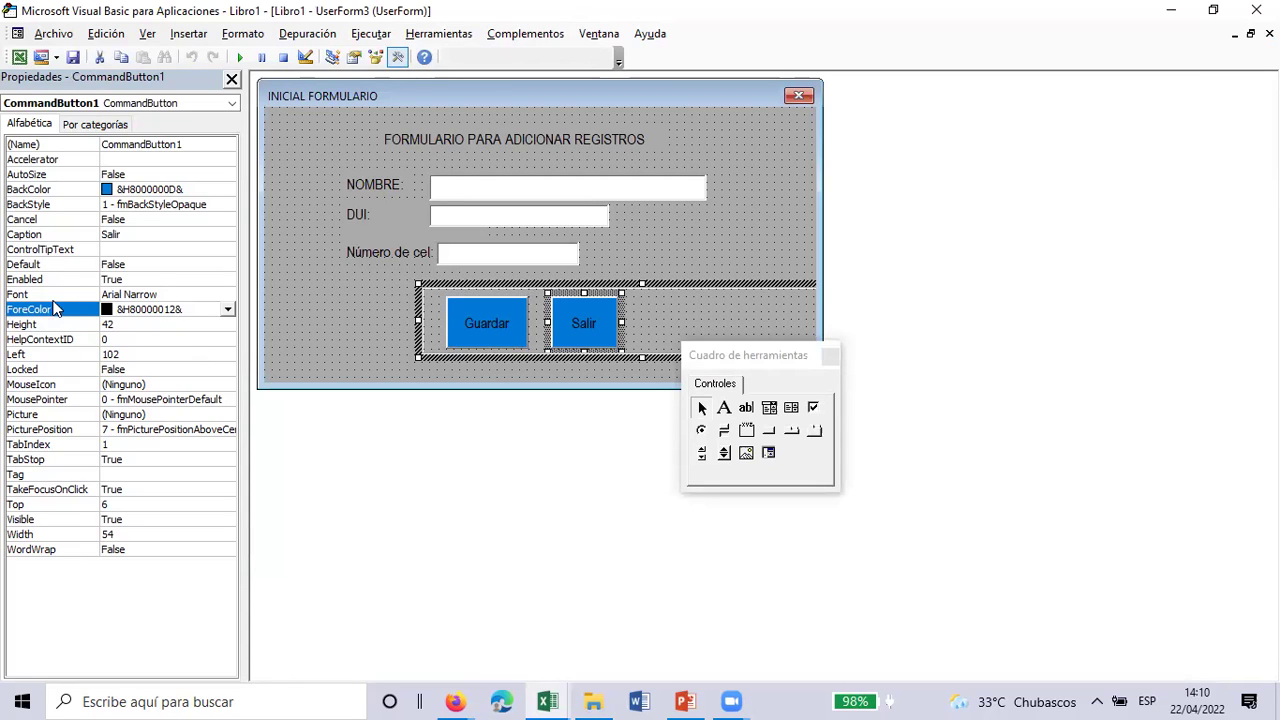
click(191, 143)
key(BackSpace)
key(BackSpace)
key(BackSpace)
key(BackSpace)
key(BackSpace)
key(BackSpace)
key(BackSpace)
key(BackSpace)
key(BackSpace)
key(BackSpace)
key(BackSpace)
key(BackSpace)
key(BackSpace)
key(BackSpace)
text(c)
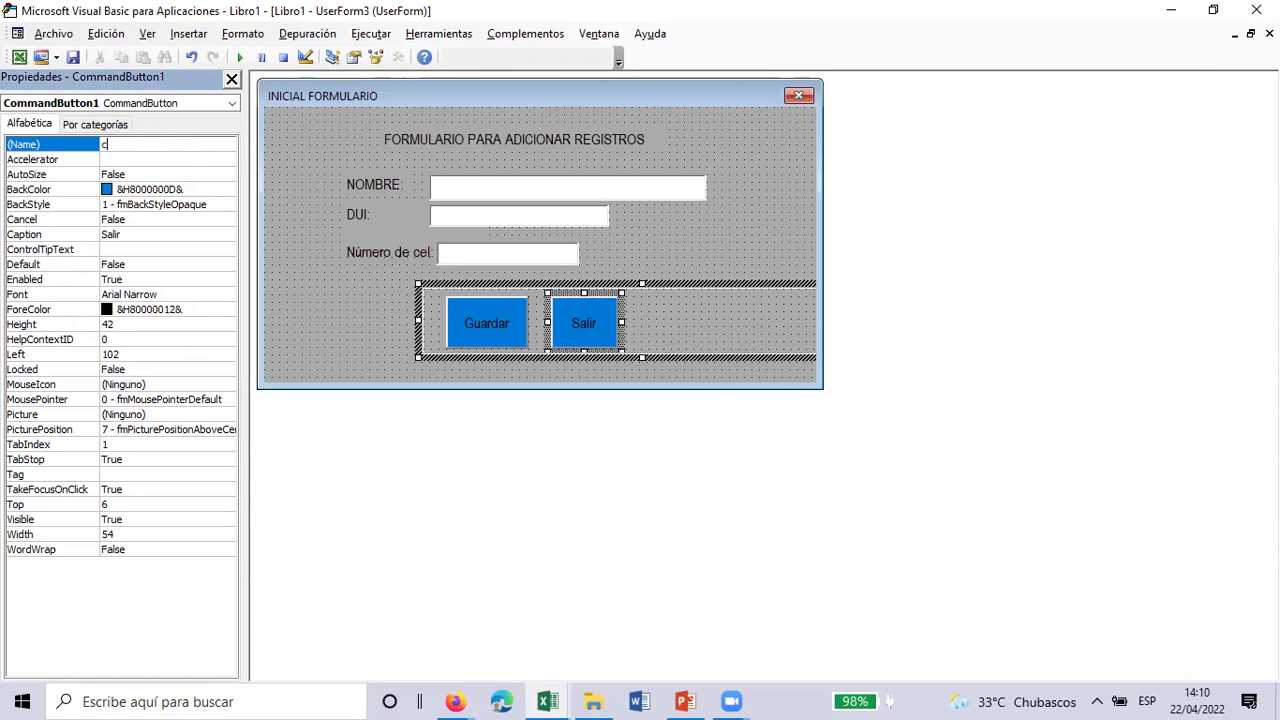
text(mdsalir)
click(322, 146)
Step: Add an End statement to the cmdsalir button's click procedure
click(585, 322)
double_click(587, 322)
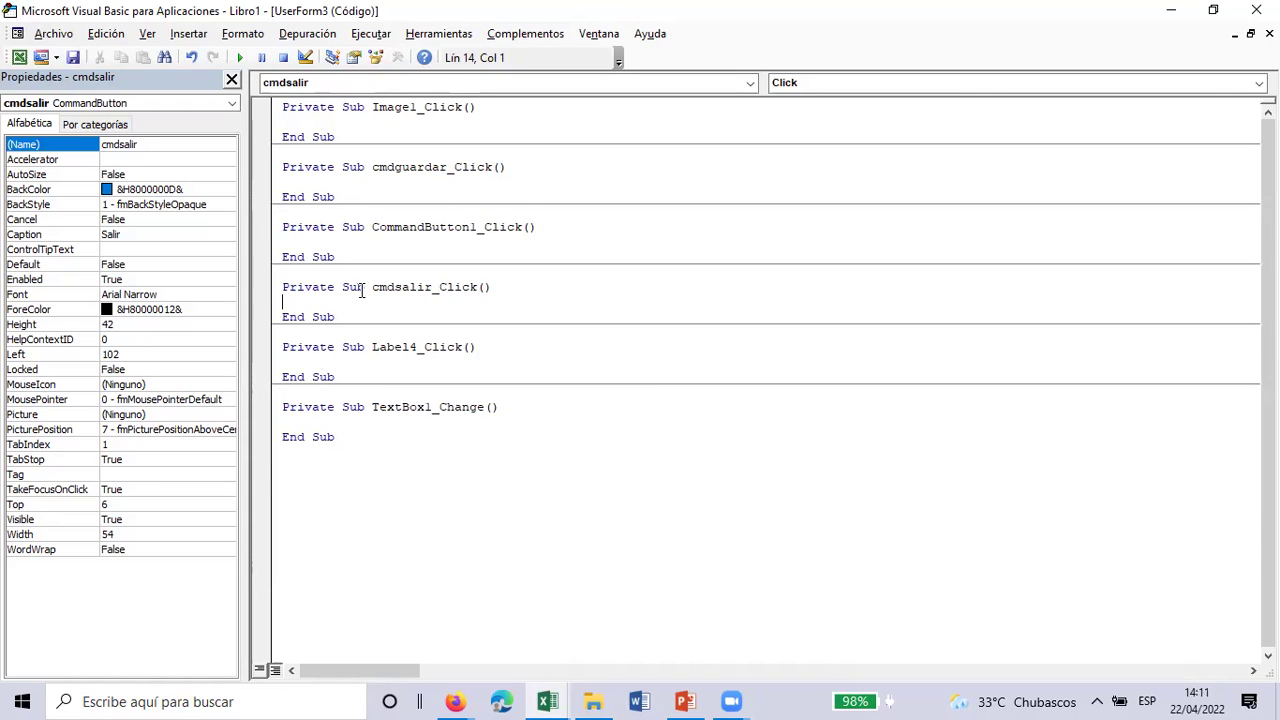
text(end)
Step: Run the form, test closing it with the Salir button, and select that button in the design view
click(240, 57)
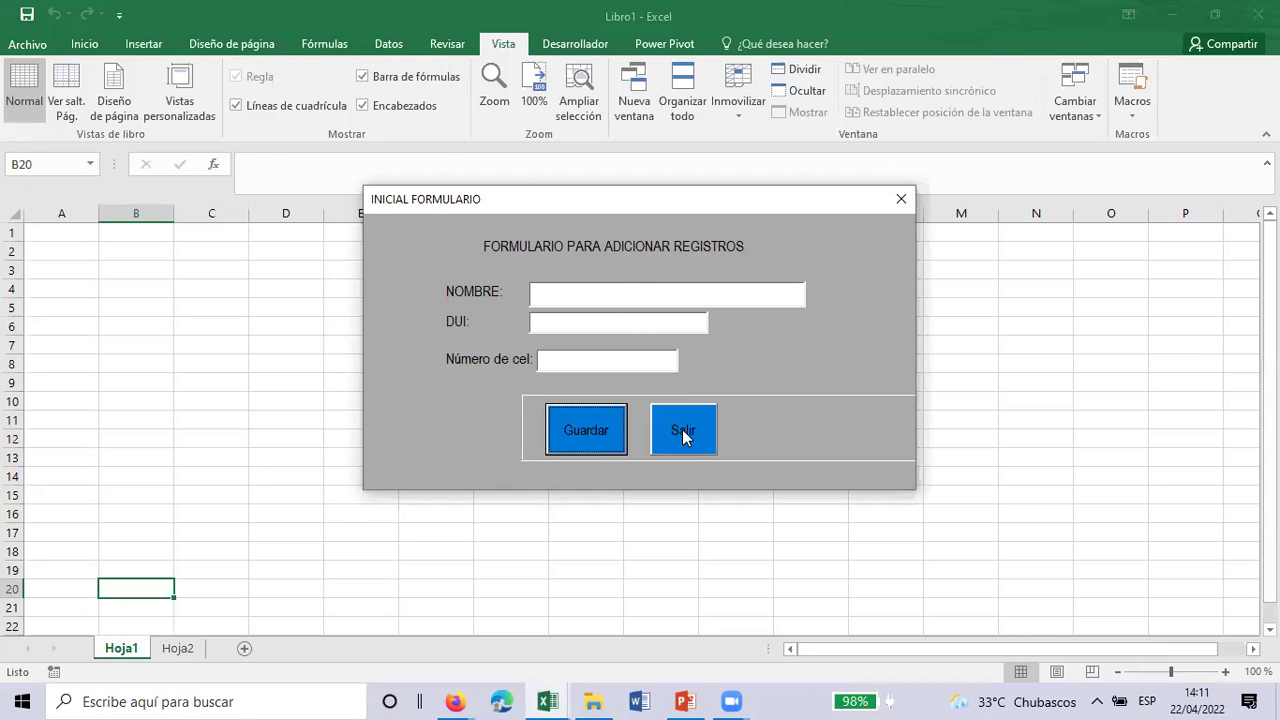
click(684, 430)
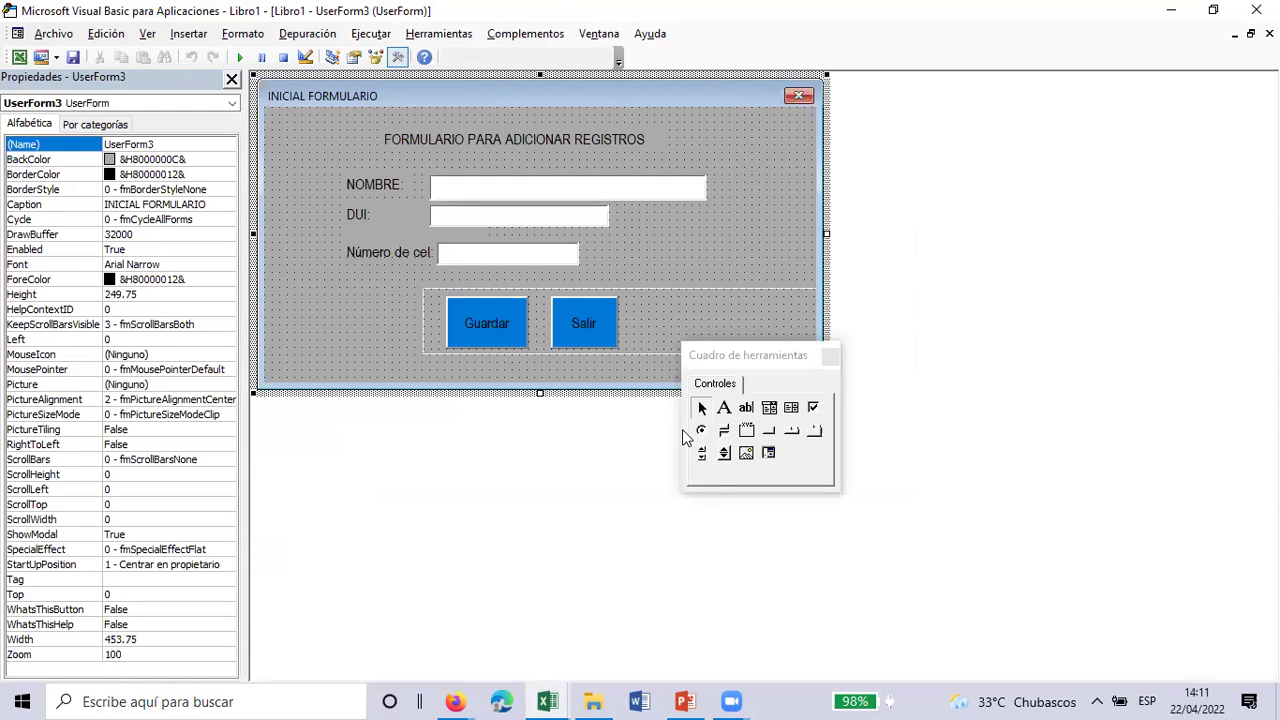
click(587, 311)
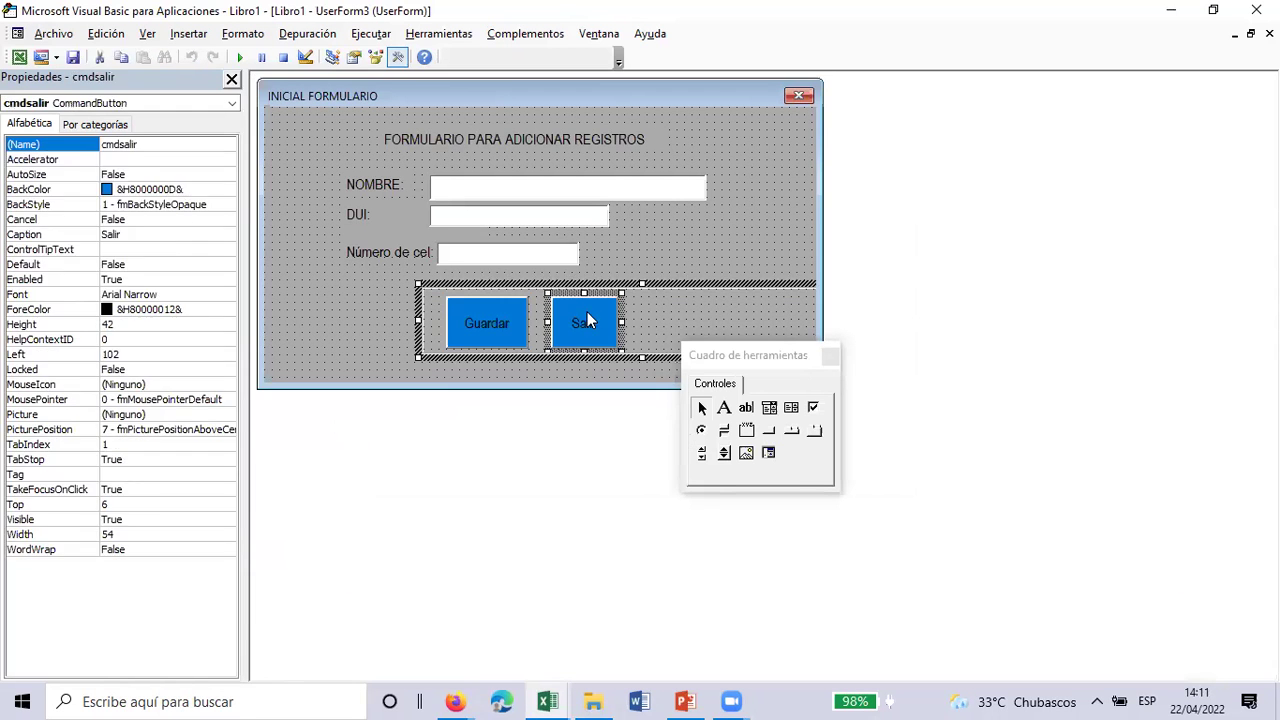
Step: Open the Salir button's click-event code to review its procedure
click(733, 222)
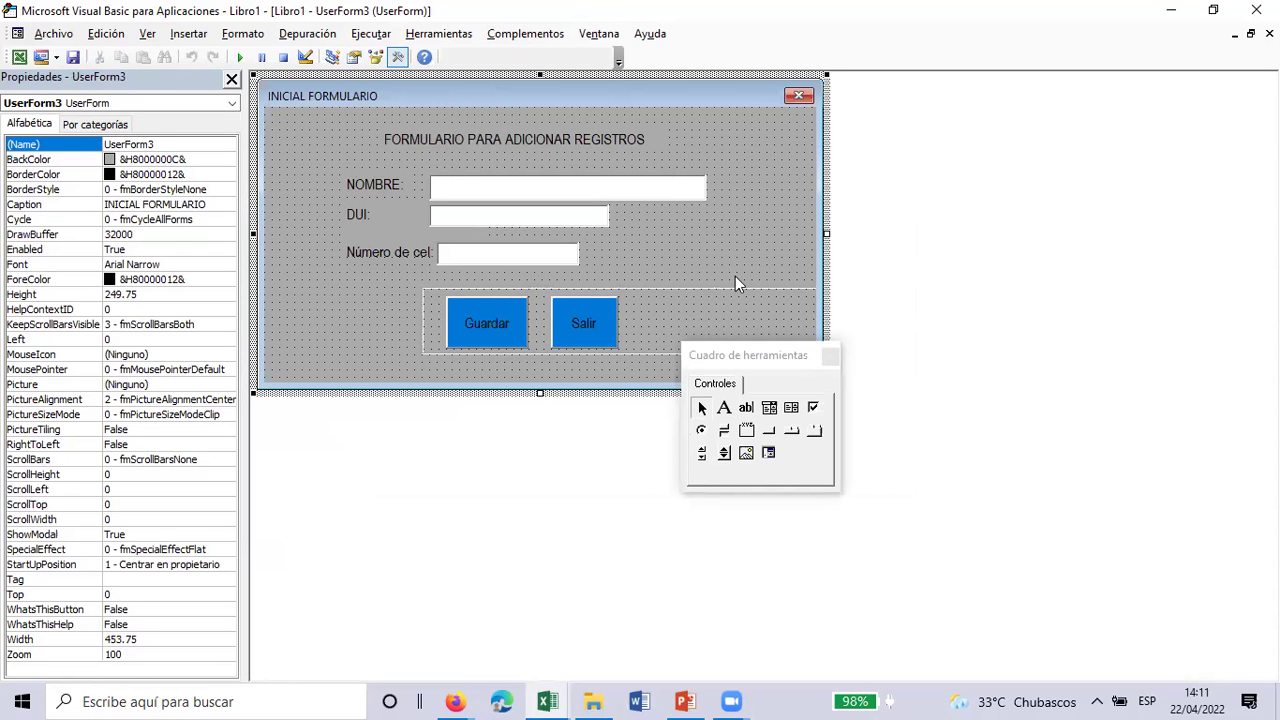
double_click(587, 318)
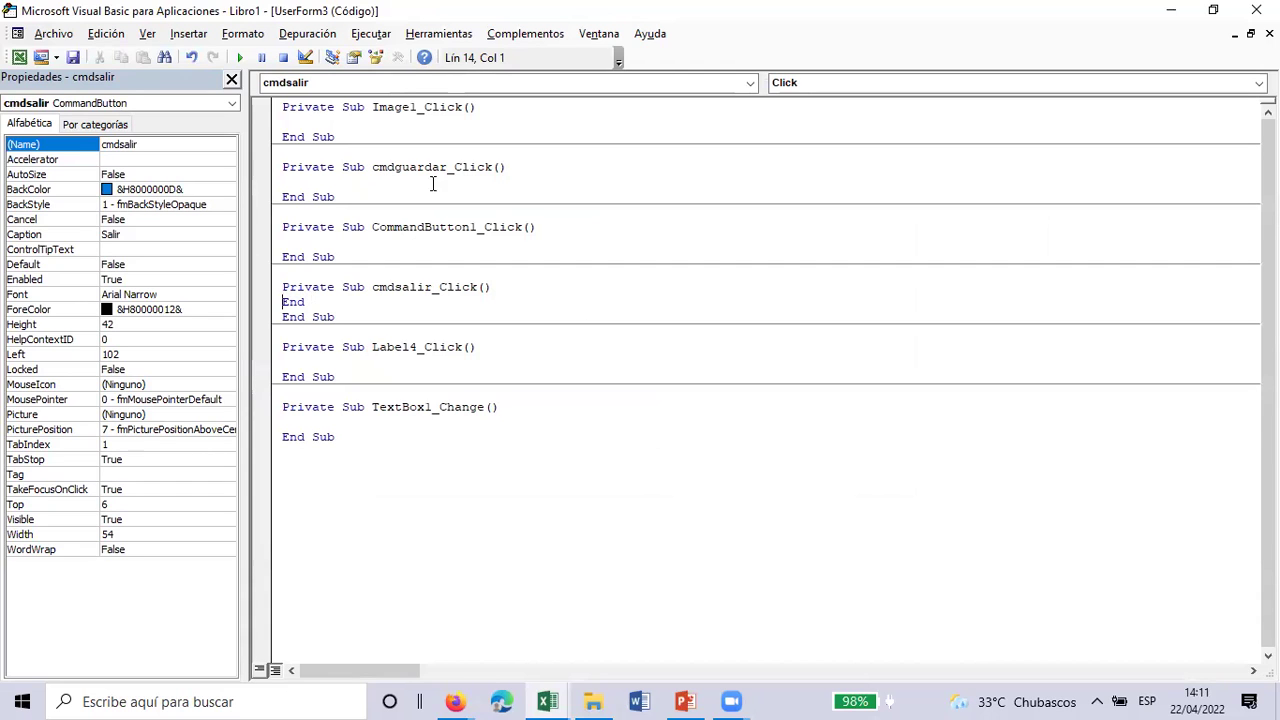
Step: Run the form, fill in a sample name, DUI and mobile number, and close it with the Salir button
click(240, 56)
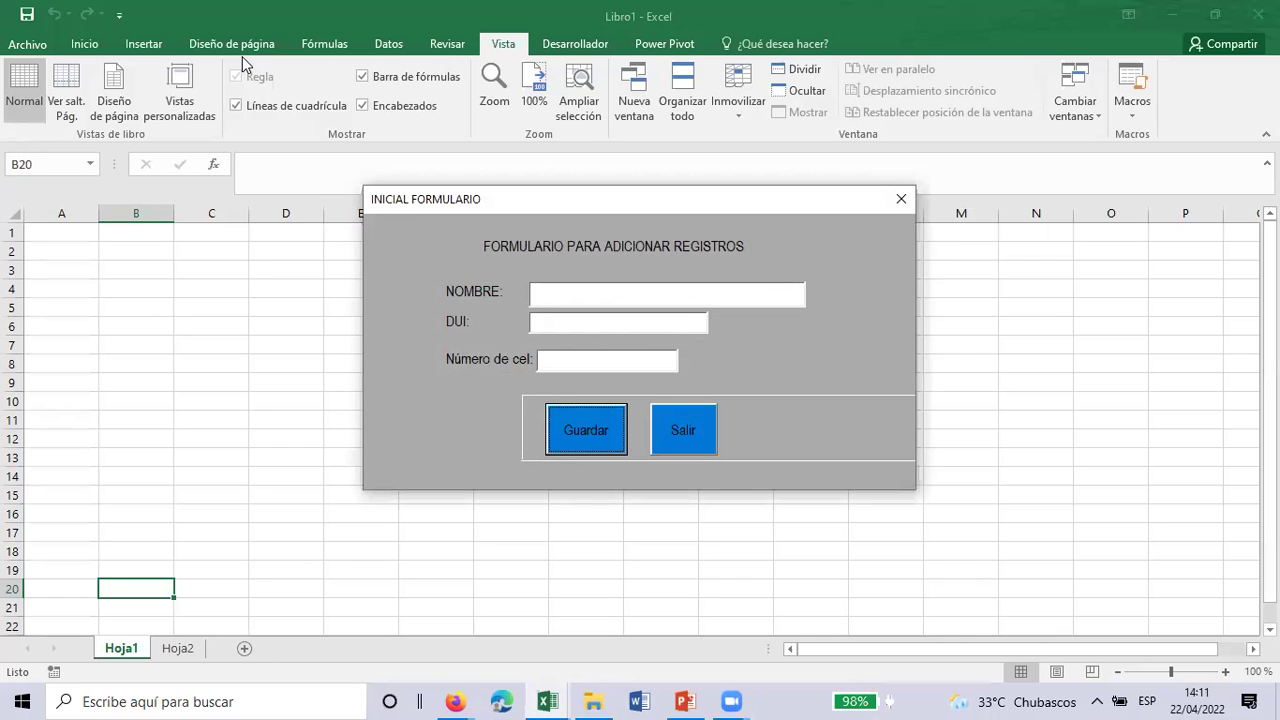
click(583, 294)
text(ALBA)
click(569, 328)
text(5464646)
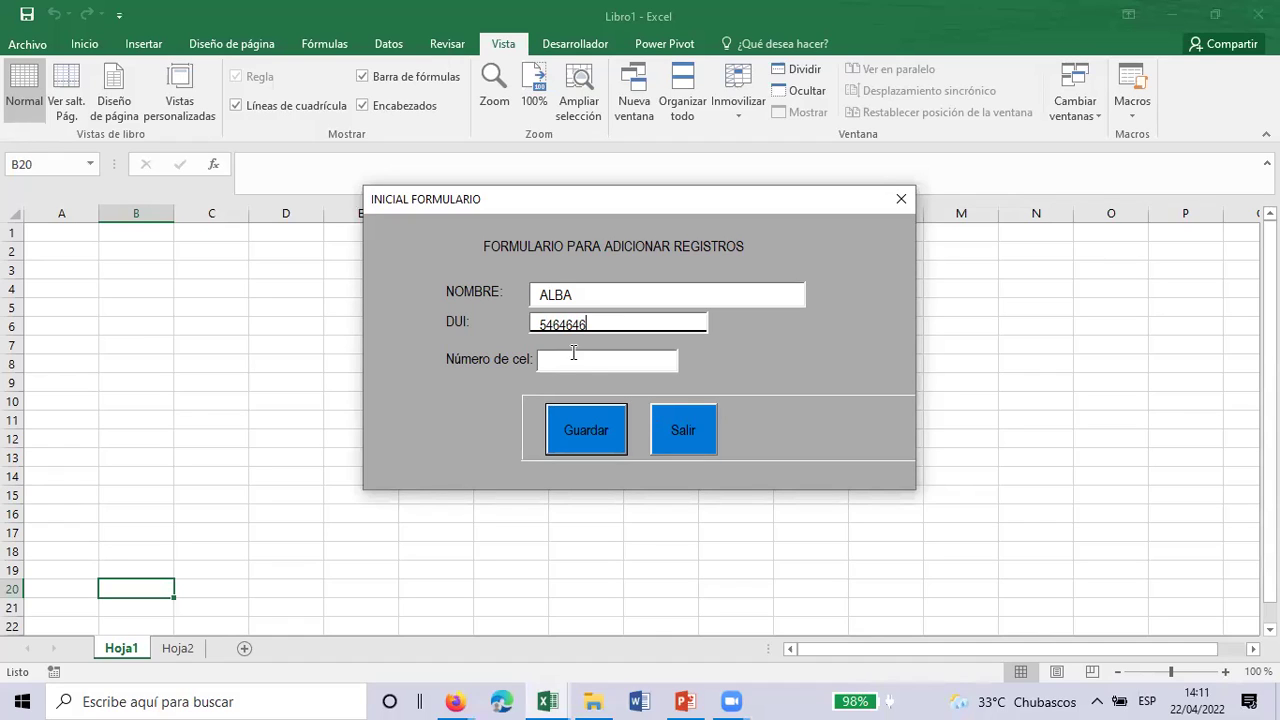
click(586, 369)
text(546646)
click(677, 432)
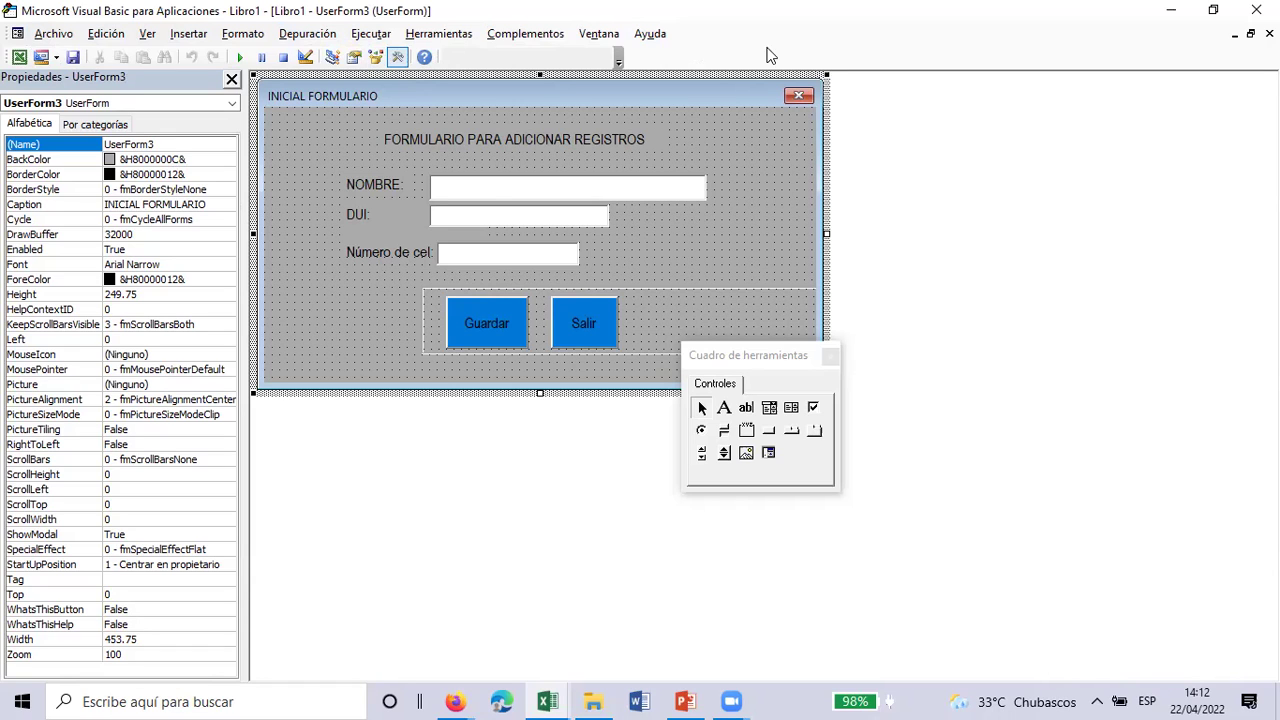
Step: Examine the properties of the form's text boxes, their labels, and the Guardar and Salir buttons one by one
click(489, 195)
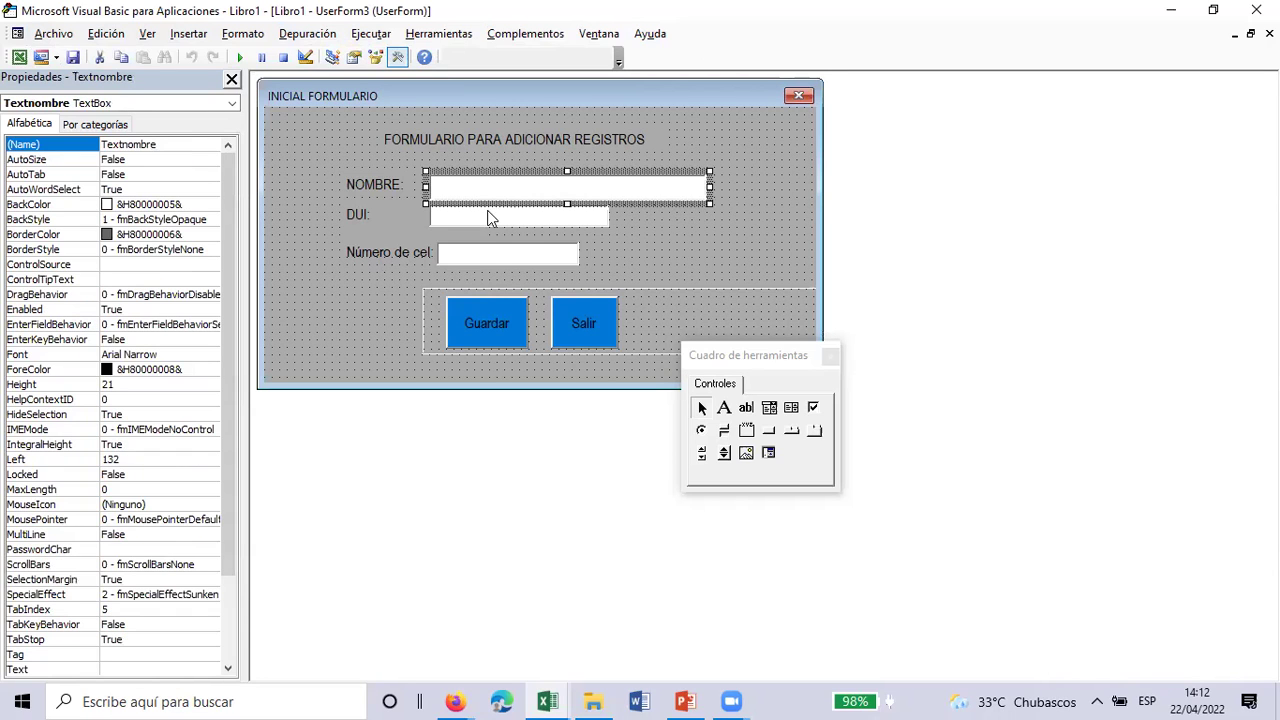
click(489, 218)
click(495, 248)
click(384, 185)
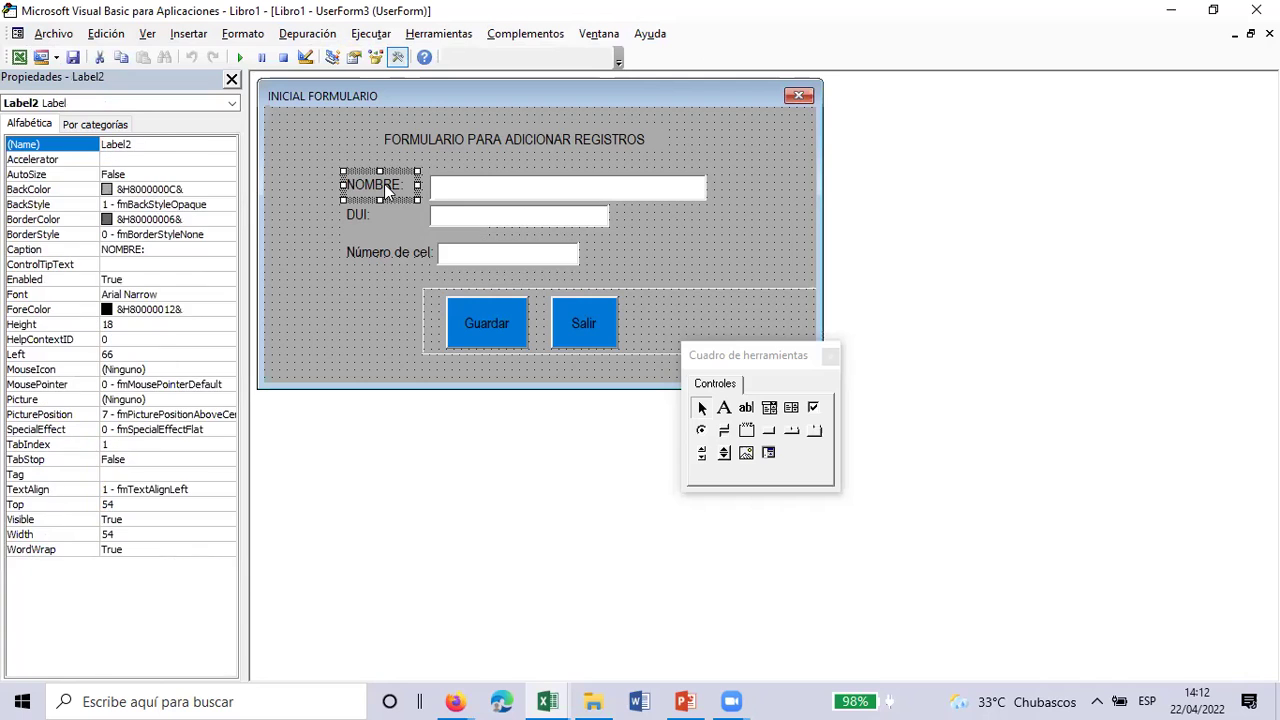
click(360, 212)
click(352, 250)
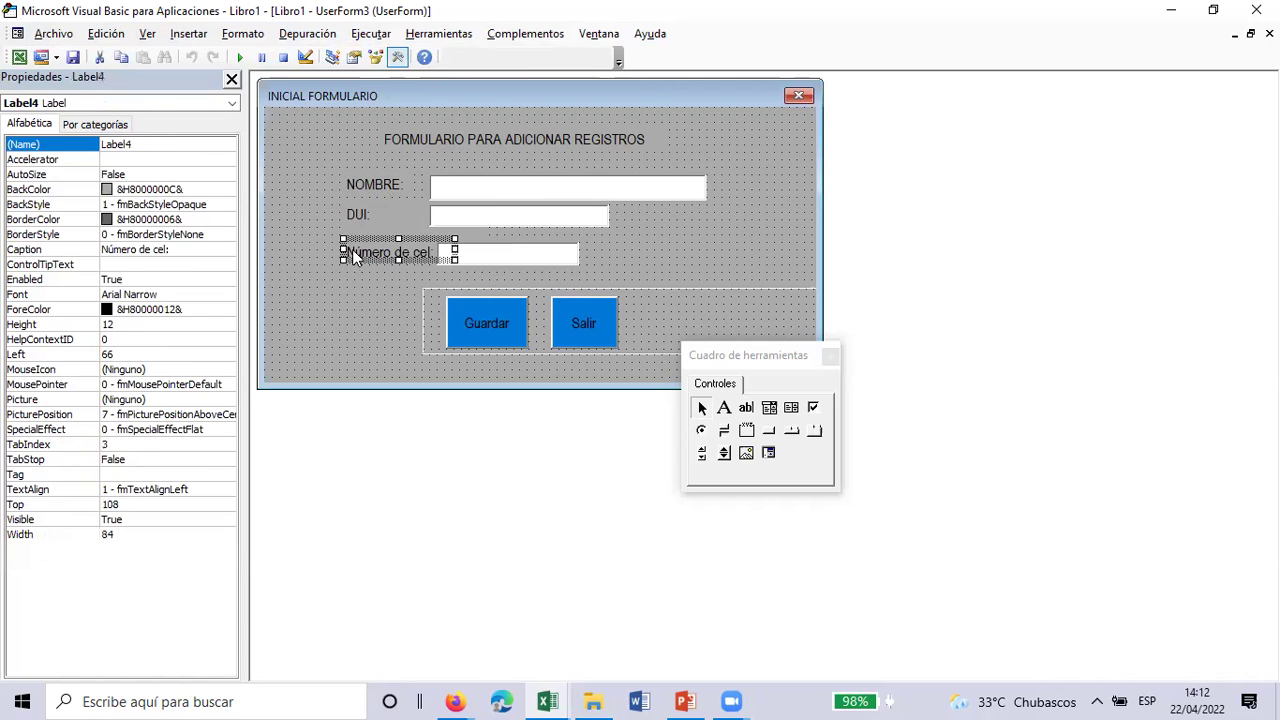
click(472, 313)
click(575, 311)
Step: Set the background colour of the frame around the buttons to the Resalte system colour
click(692, 283)
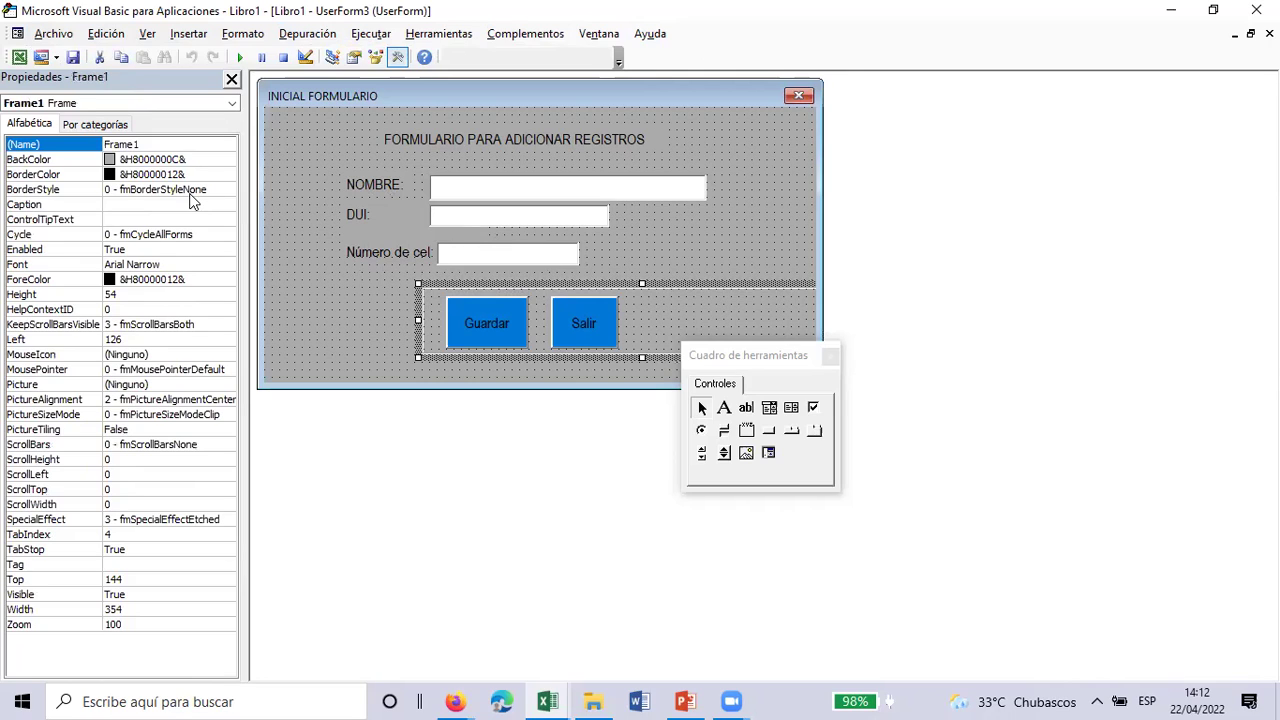
click(149, 158)
click(227, 159)
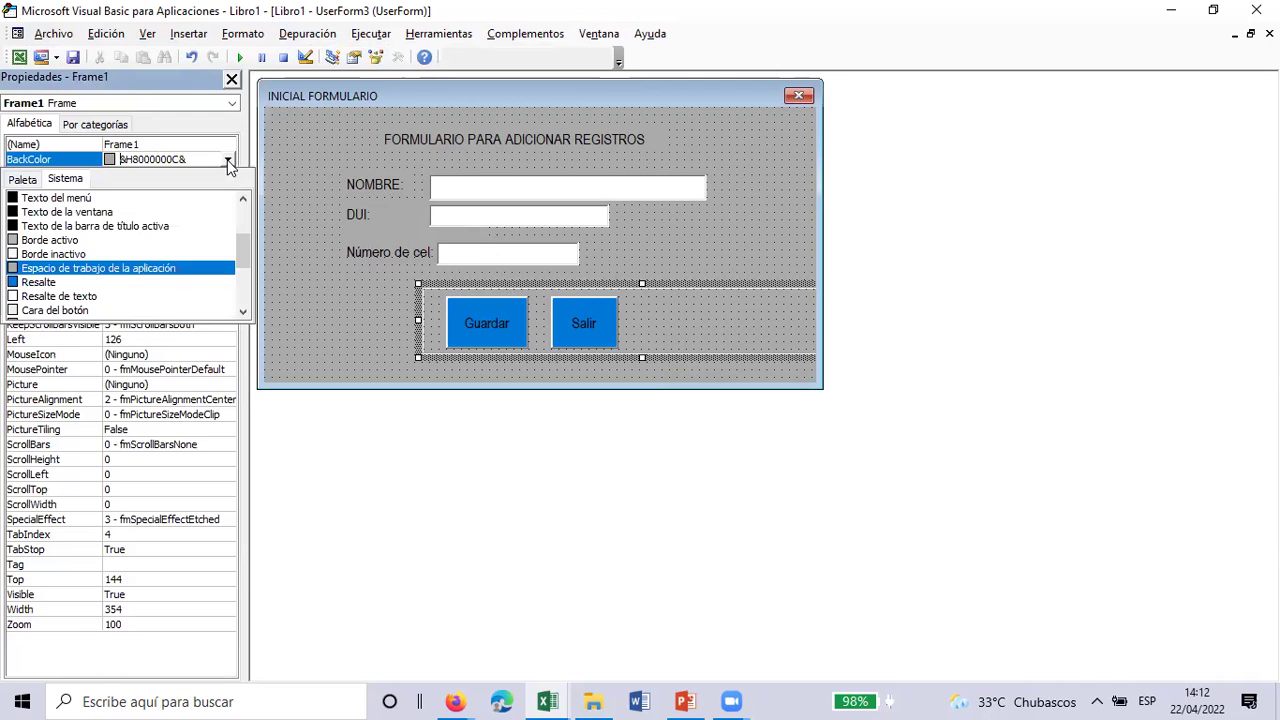
click(38, 284)
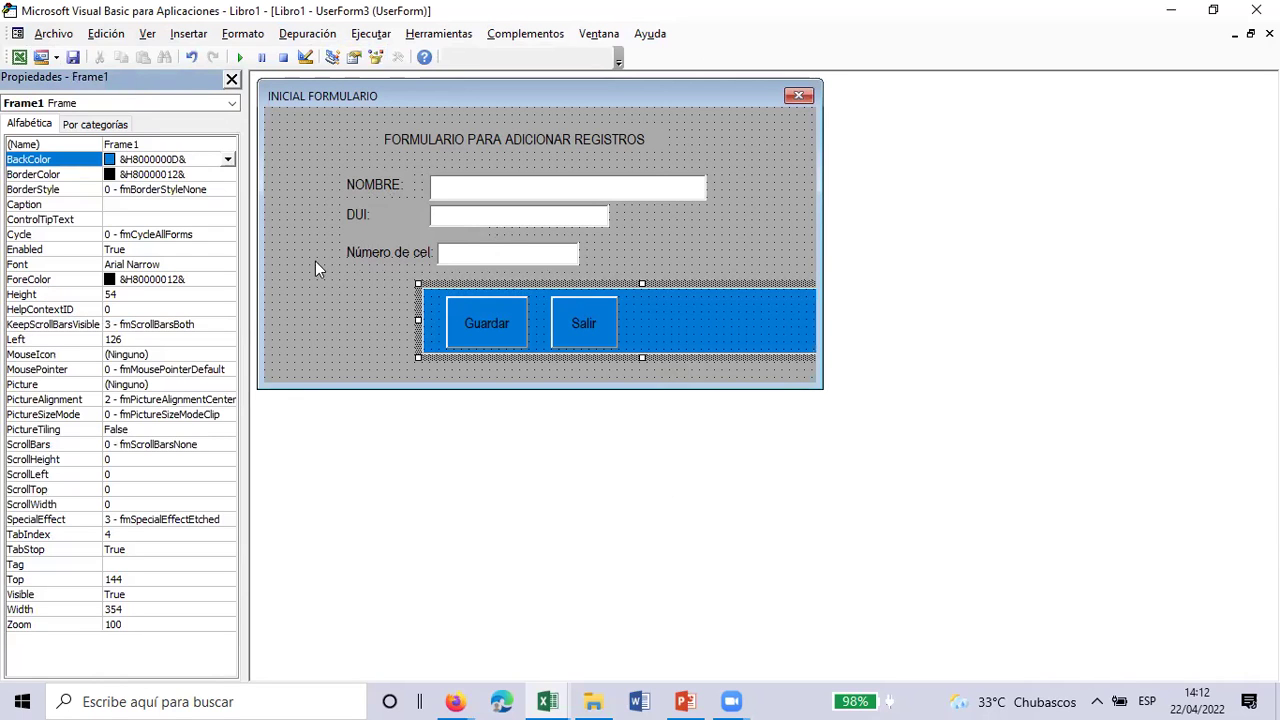
Step: Narrow the button frame to a width of 204 and position it just below the Número de cel text box
click(705, 238)
click(621, 292)
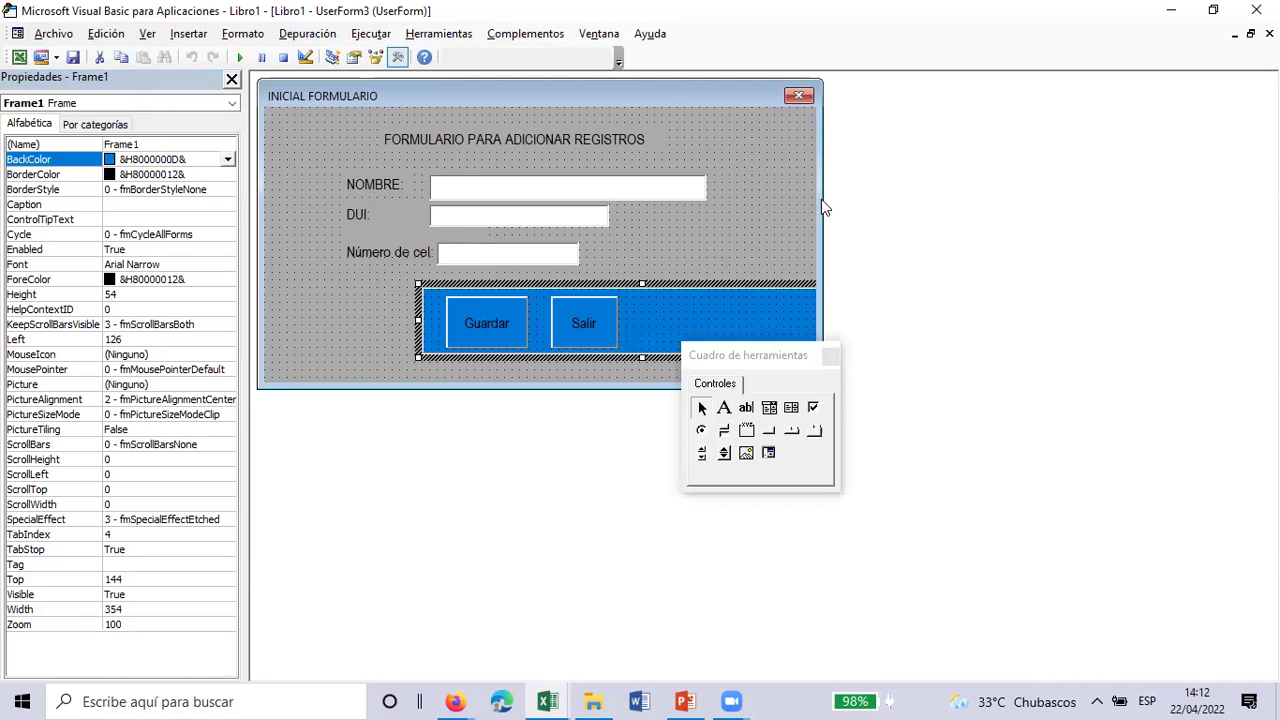
drag(419, 297, 322, 290)
drag(771, 312, 582, 311)
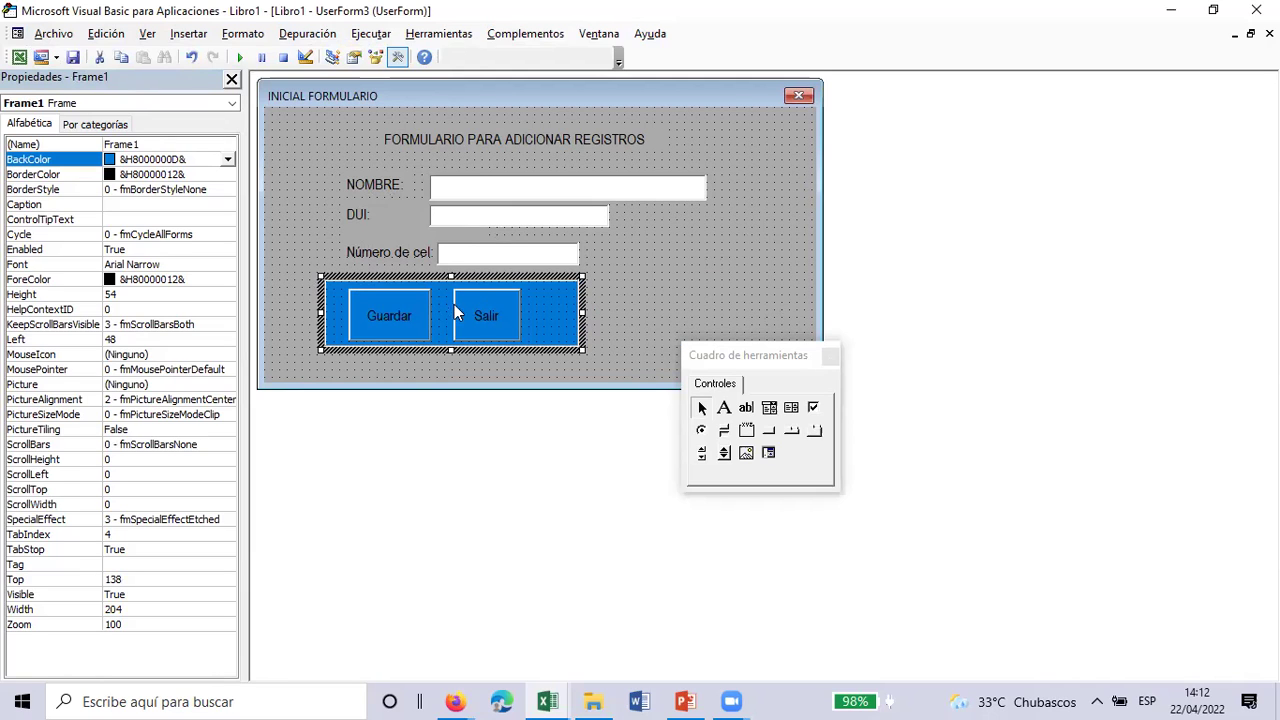
drag(487, 277, 586, 277)
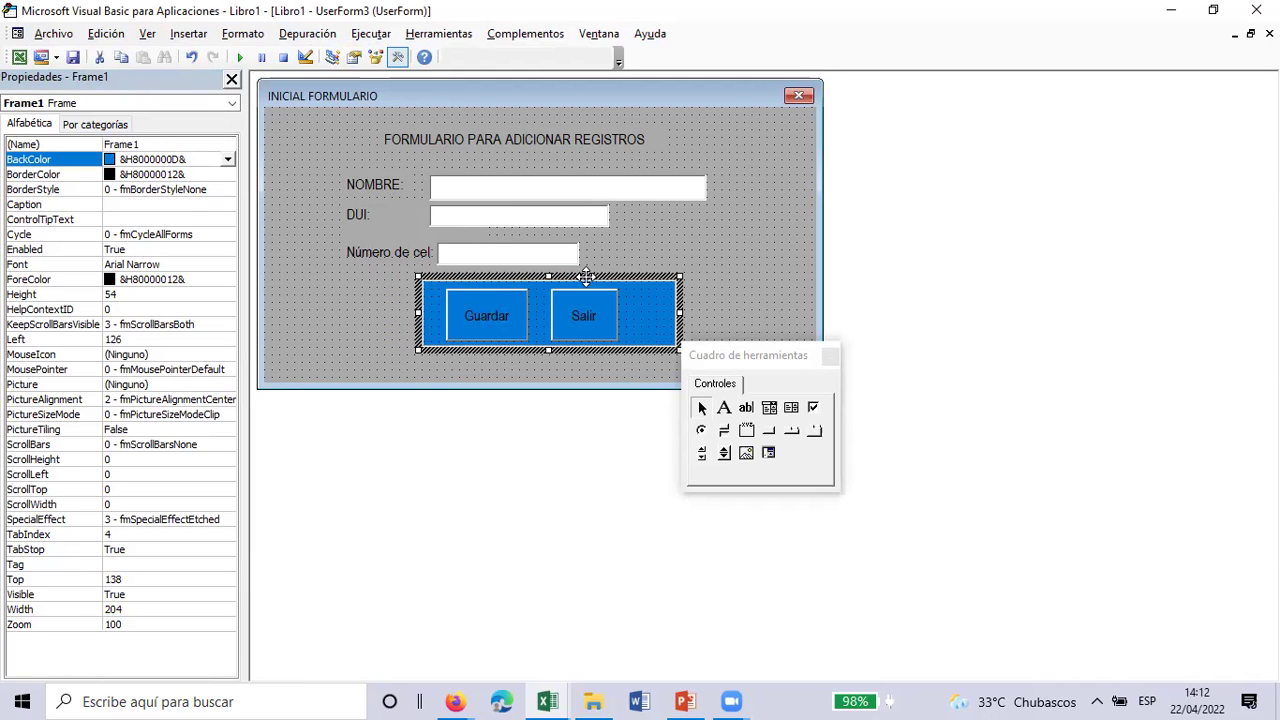
click(738, 238)
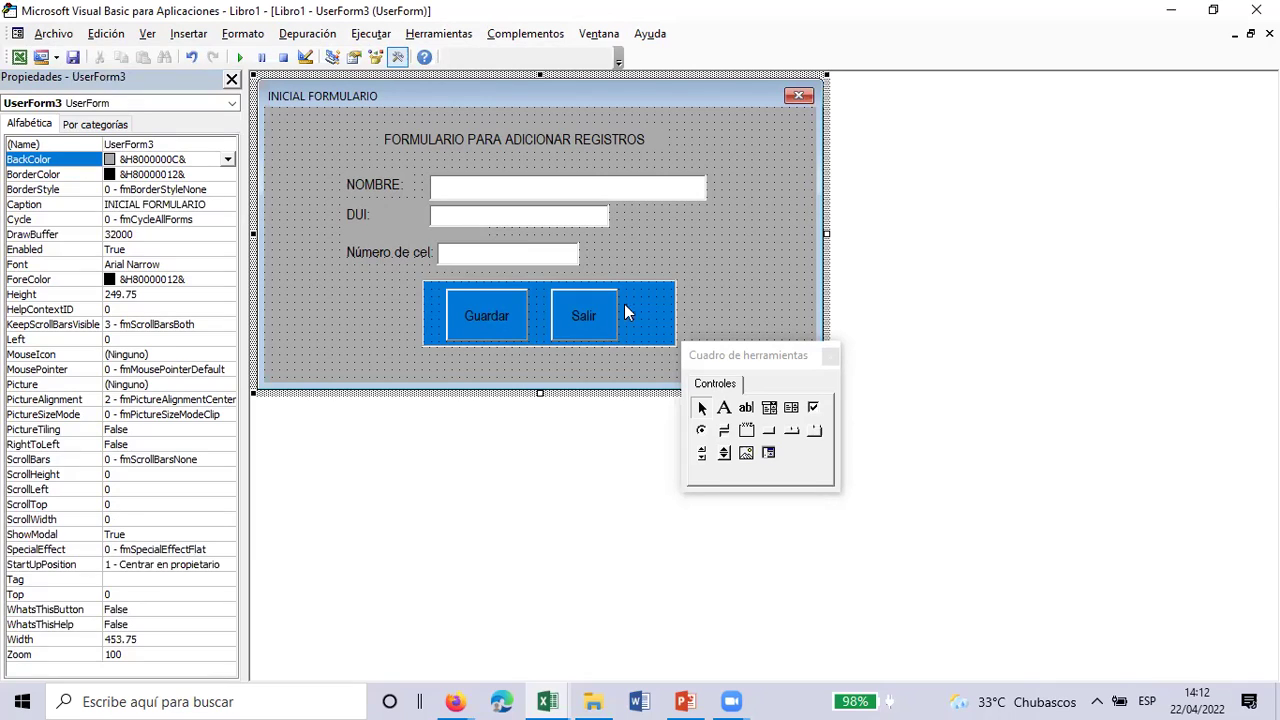
Step: Set the button frame's background to the black system colour Texto de la barra de título inactiva
click(650, 310)
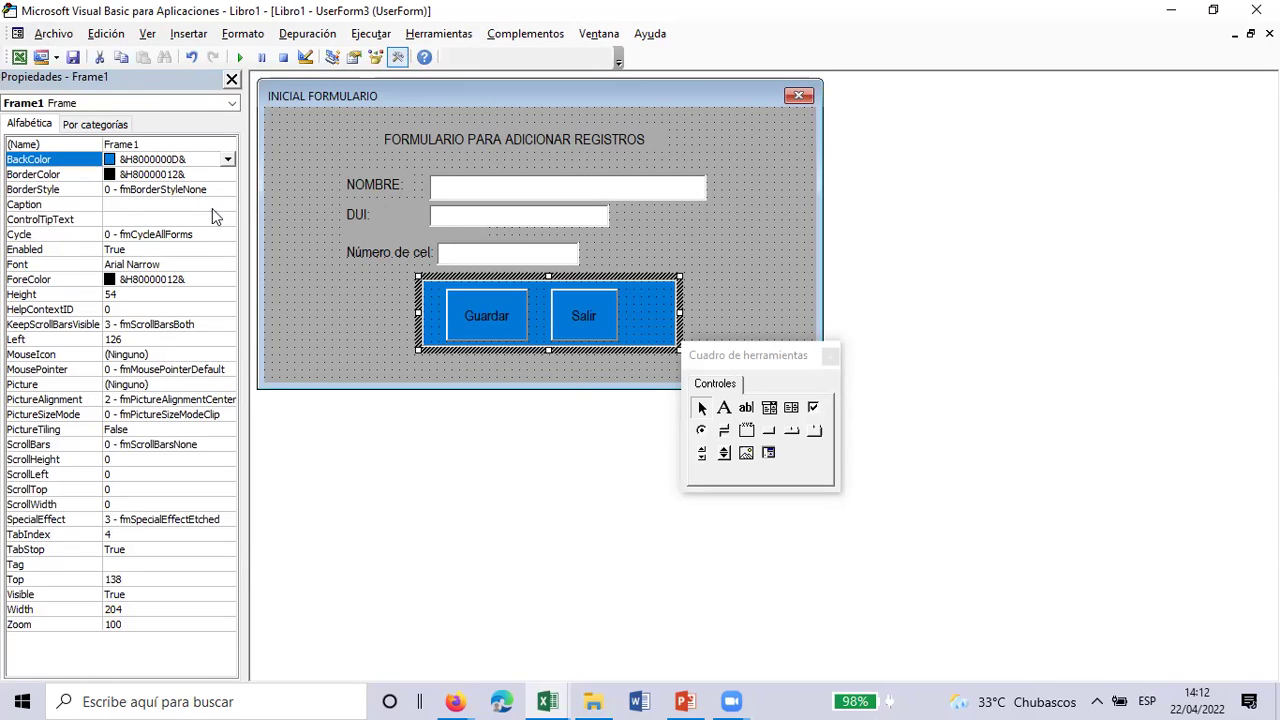
click(228, 160)
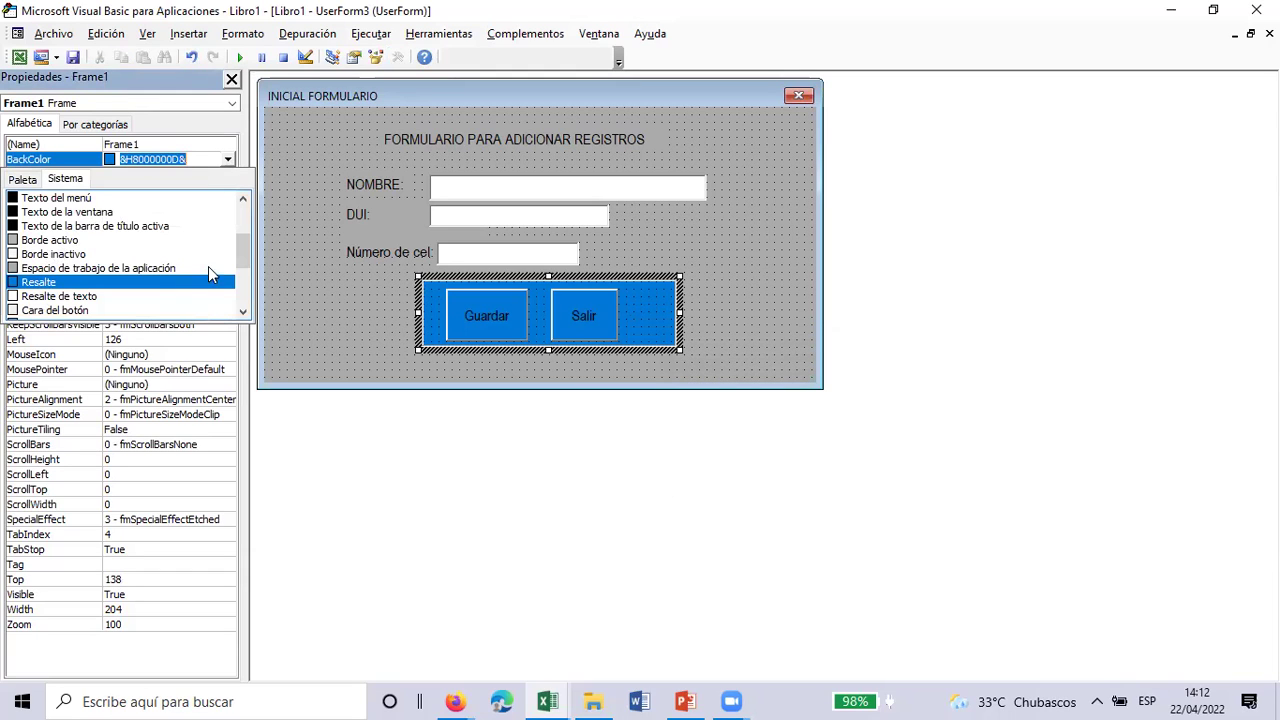
drag(244, 255, 245, 280)
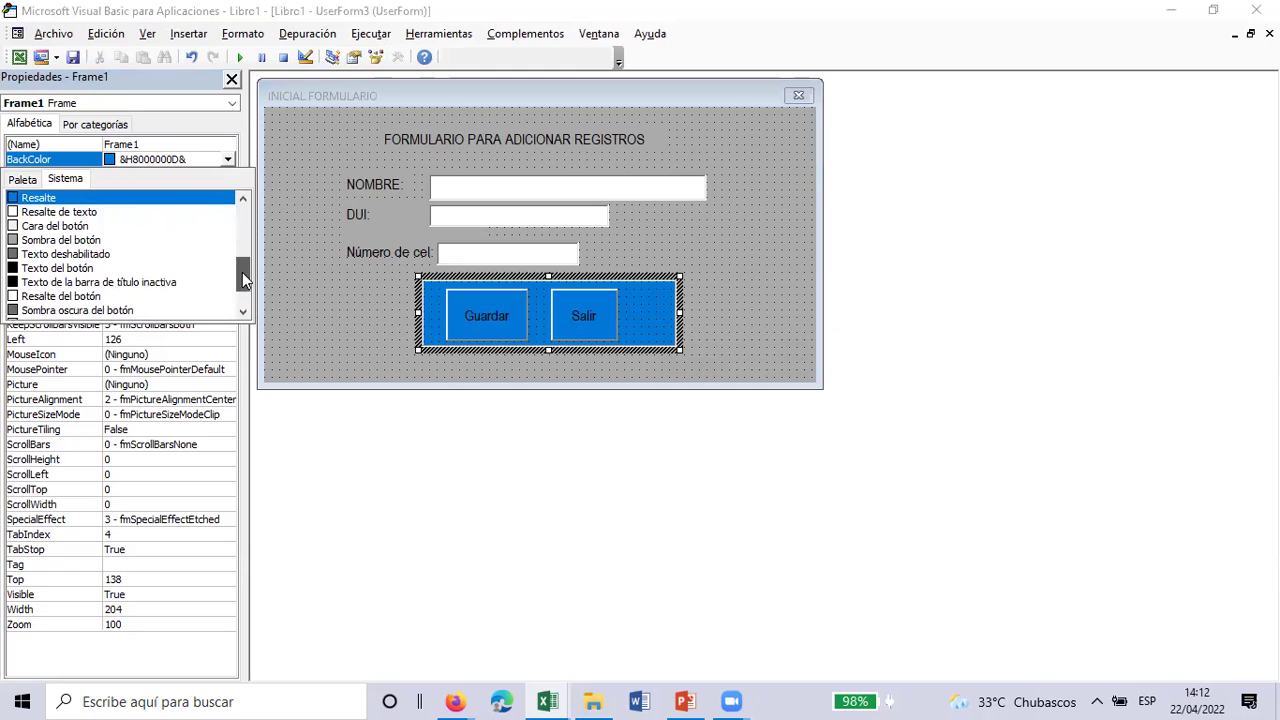
click(16, 283)
click(695, 234)
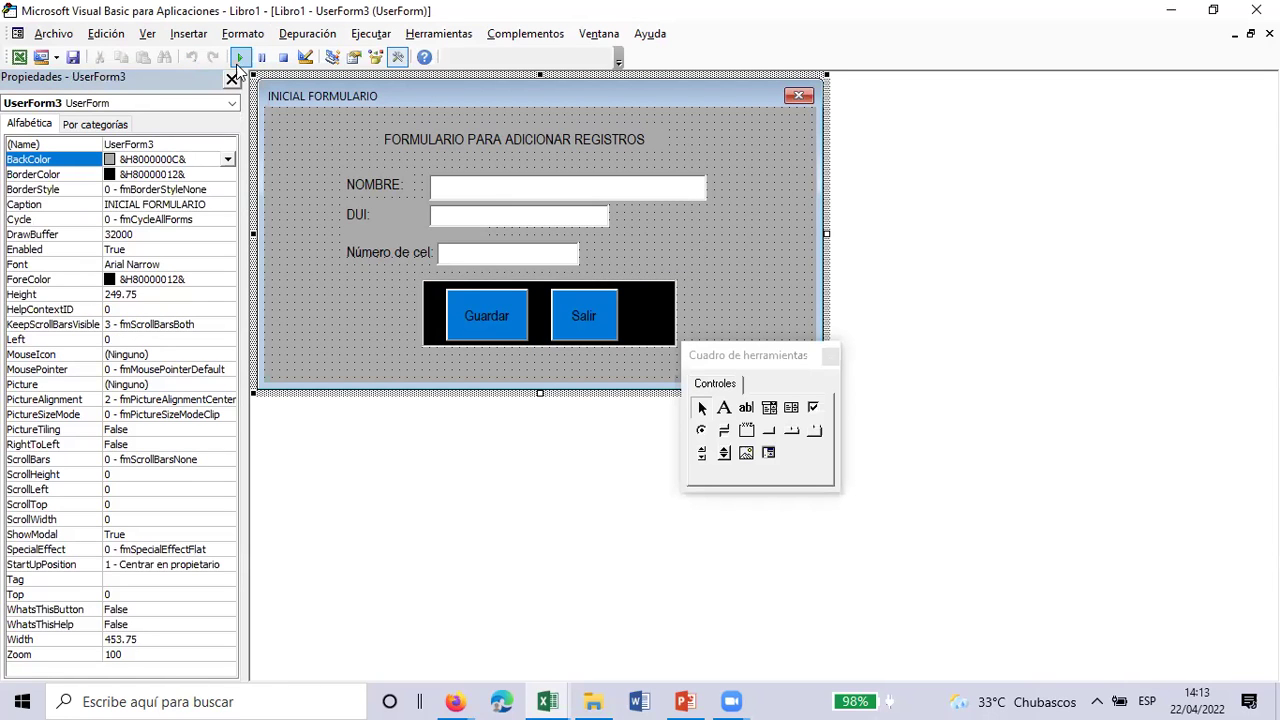
Step: Run the form to check the recoloured frame and close it with the Salir button
click(240, 58)
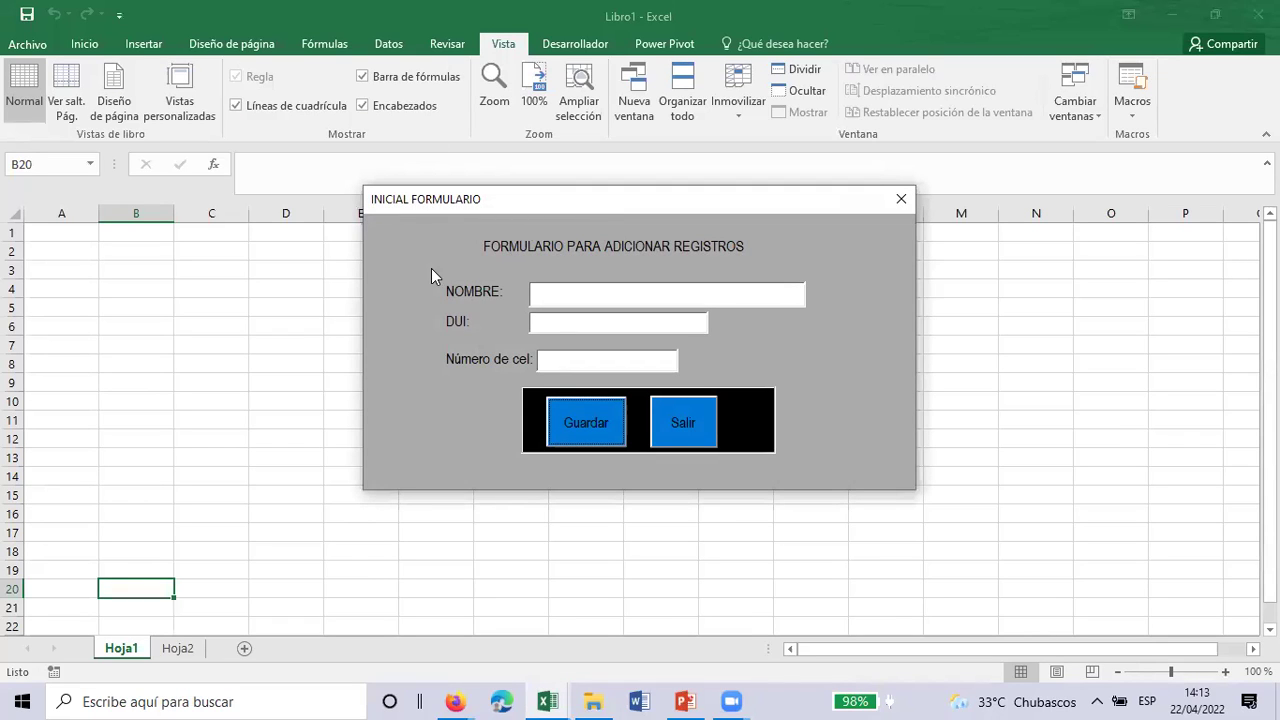
click(695, 420)
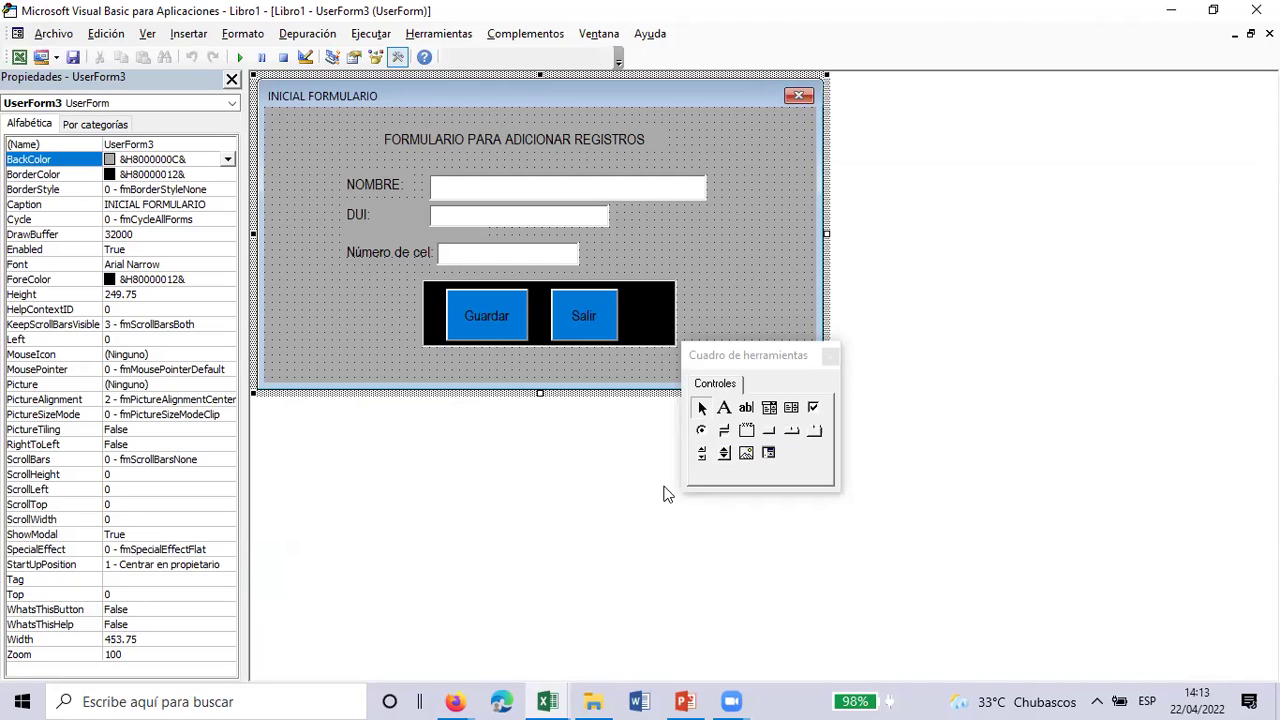
key(F5)
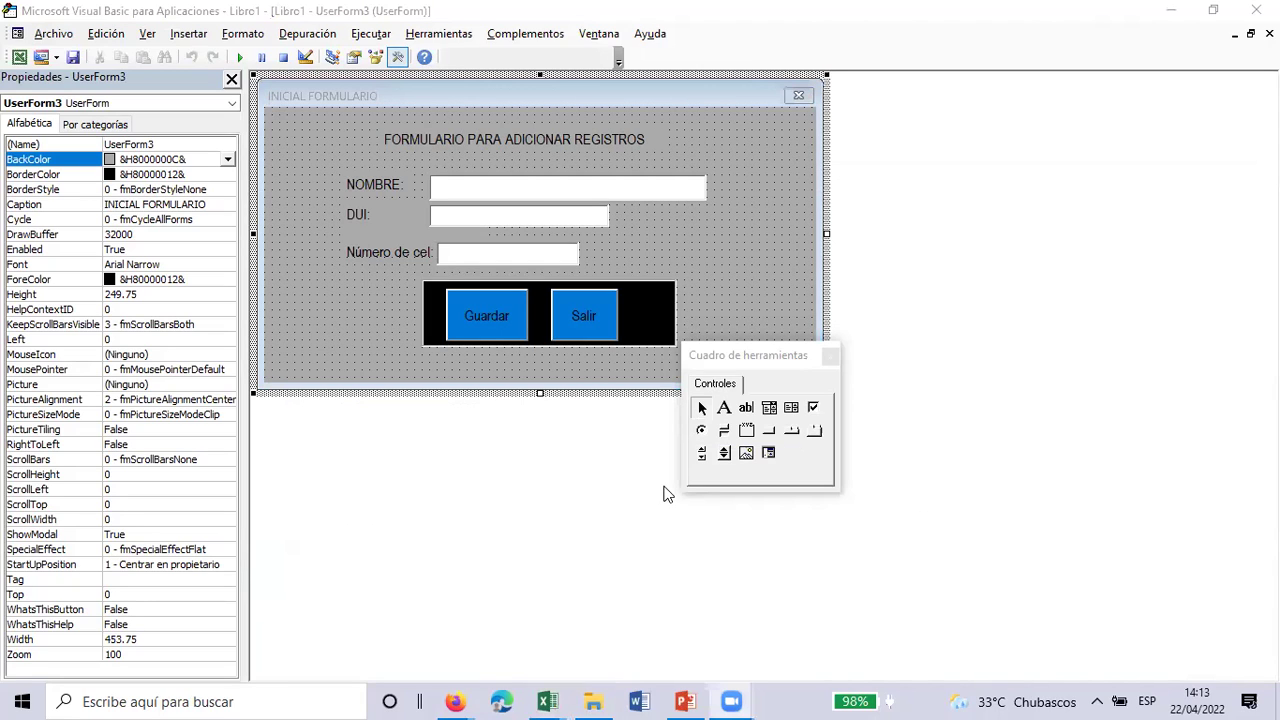